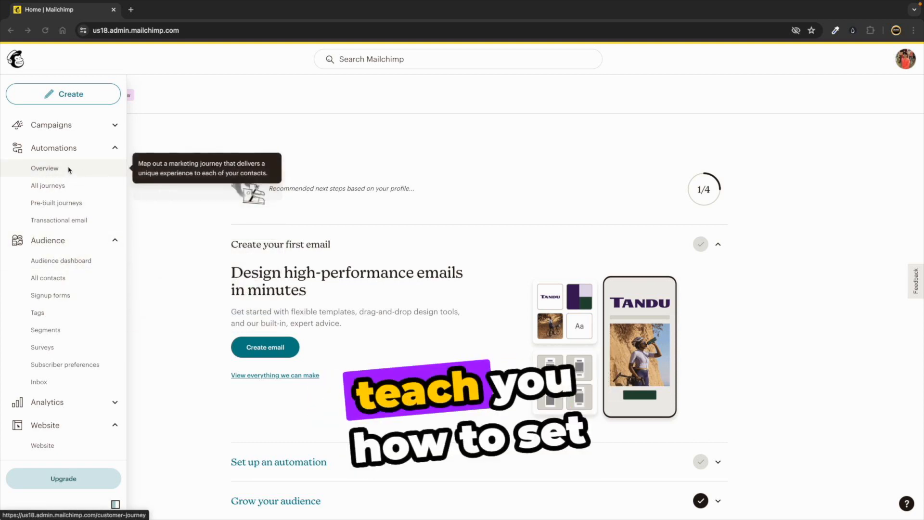
- Open the All campaigns list and the analytics Marketing dashboard, dismissing the dashboard's sample data introduction
left_click(114, 125)
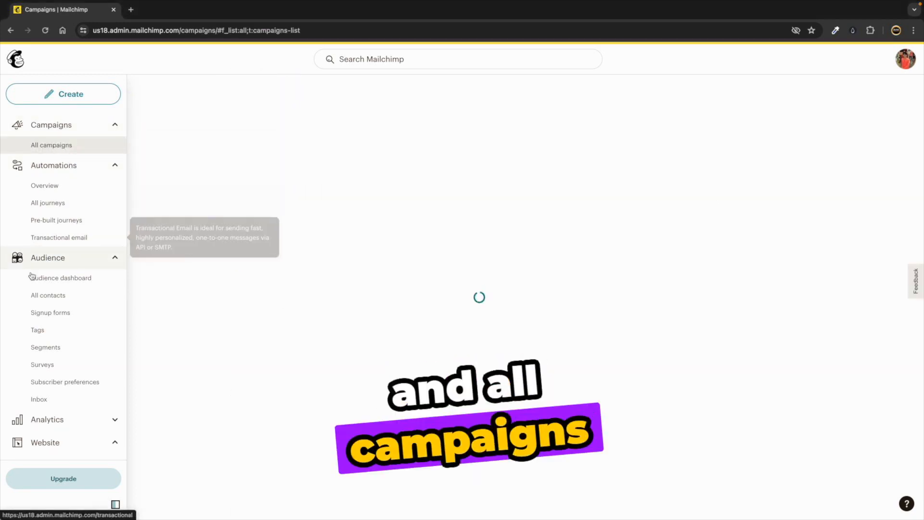
scroll(56, 366, "down", 3)
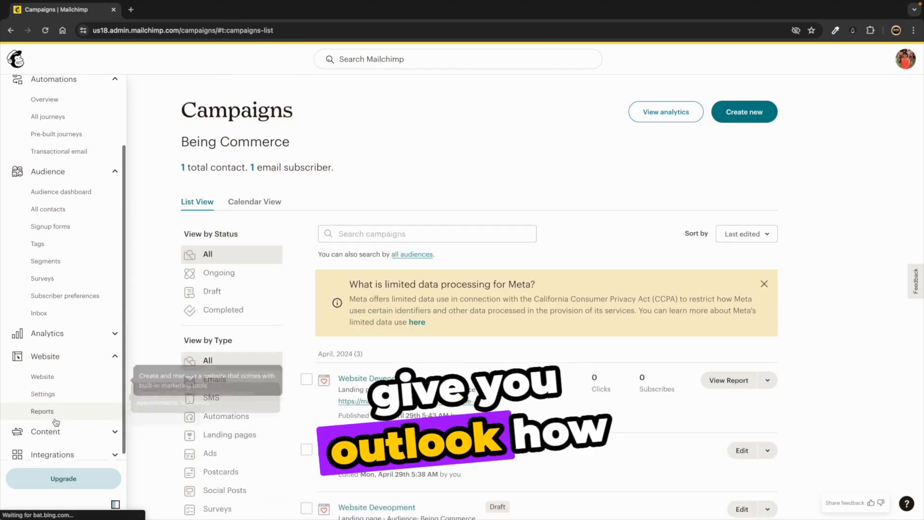
left_click(114, 327)
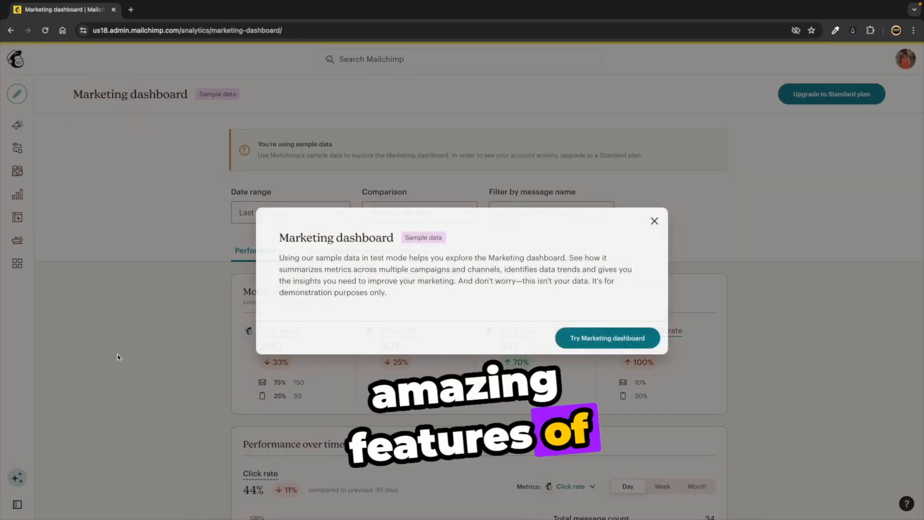
left_click(654, 221)
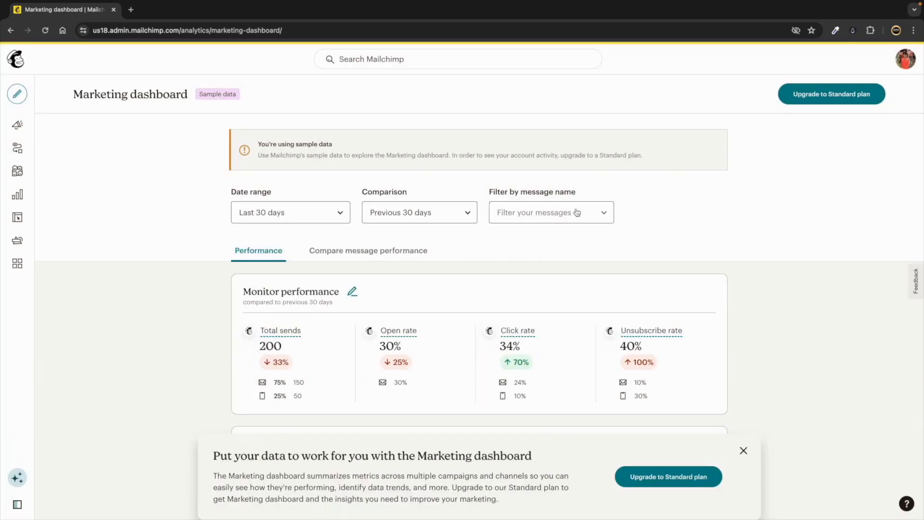
- Examine the Marketing dashboard's performance, conversion and delivery reports, dismissing the Standard plan upgrade banner
scroll(215, 290, "down", 3)
scroll(215, 296, "up", 3)
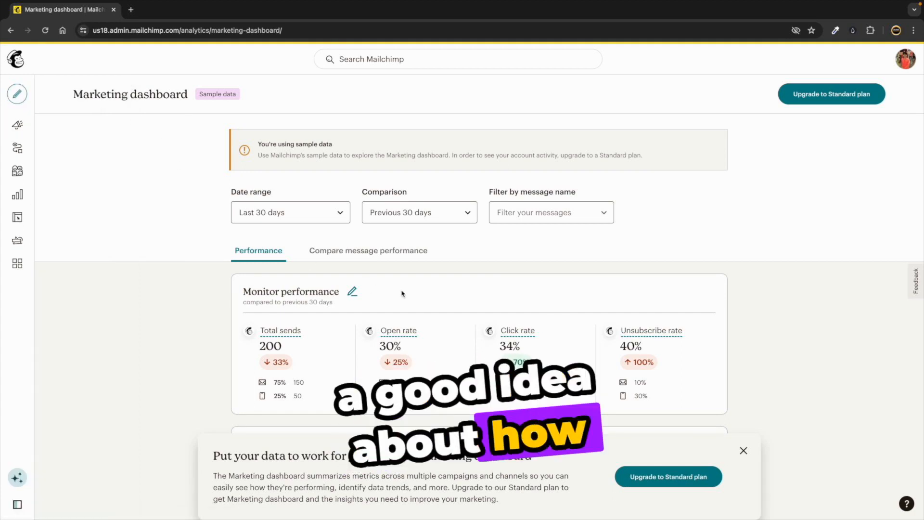
left_click(743, 451)
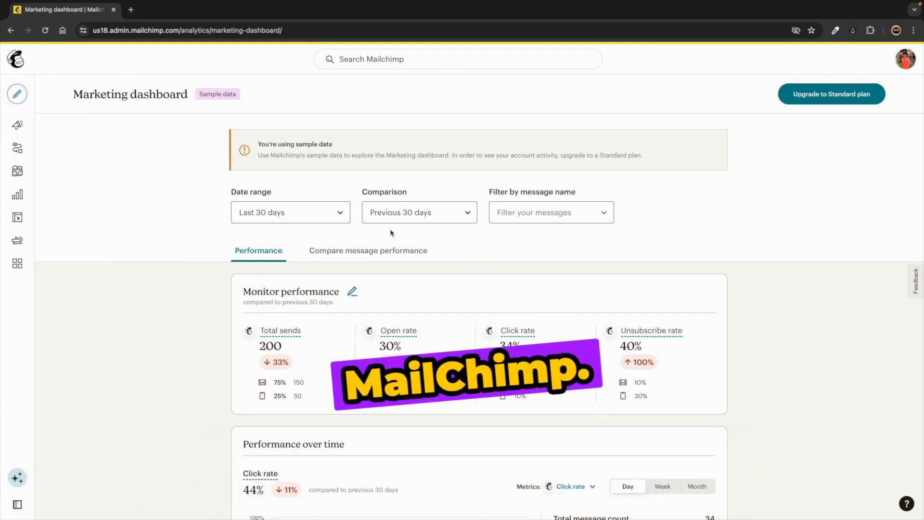
scroll(197, 210, "down", 8)
scroll(197, 210, "down", 6)
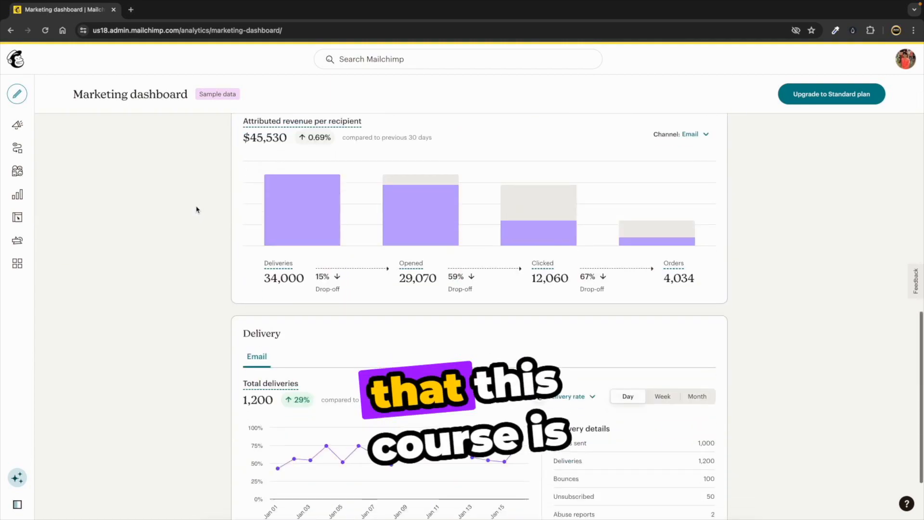
scroll(197, 209, "up", 14)
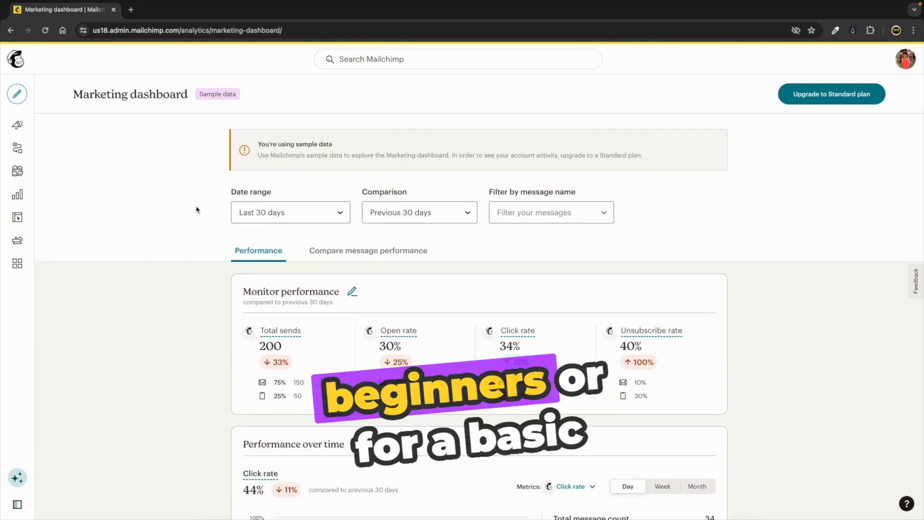
scroll(196, 210, "down", 3)
scroll(197, 209, "down", 10)
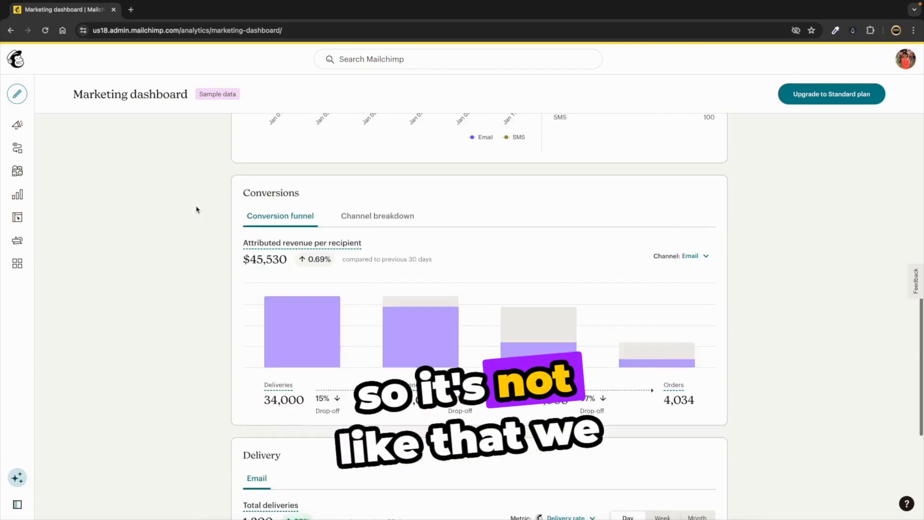
scroll(197, 206, "up", 7)
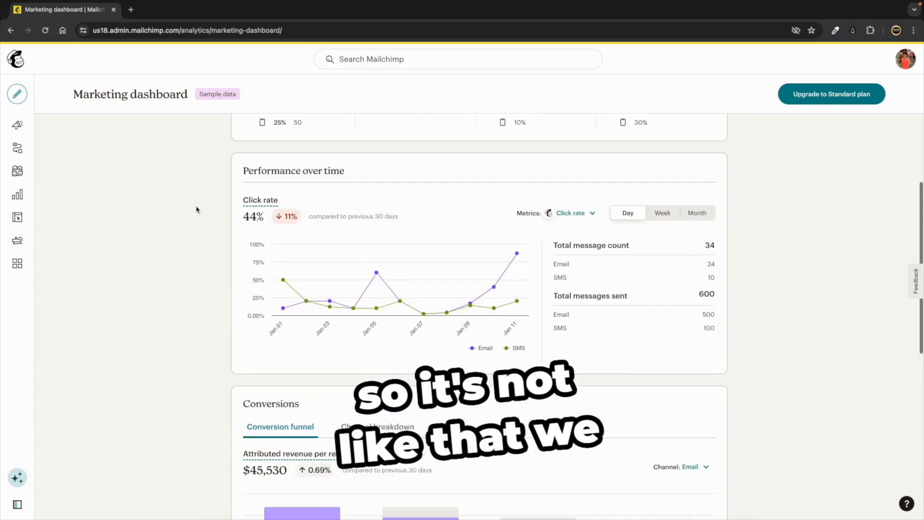
- Open ChatGPT in a new browser tab and return to the Mailchimp Marketing dashboard
left_click(131, 9)
type("chat.o")
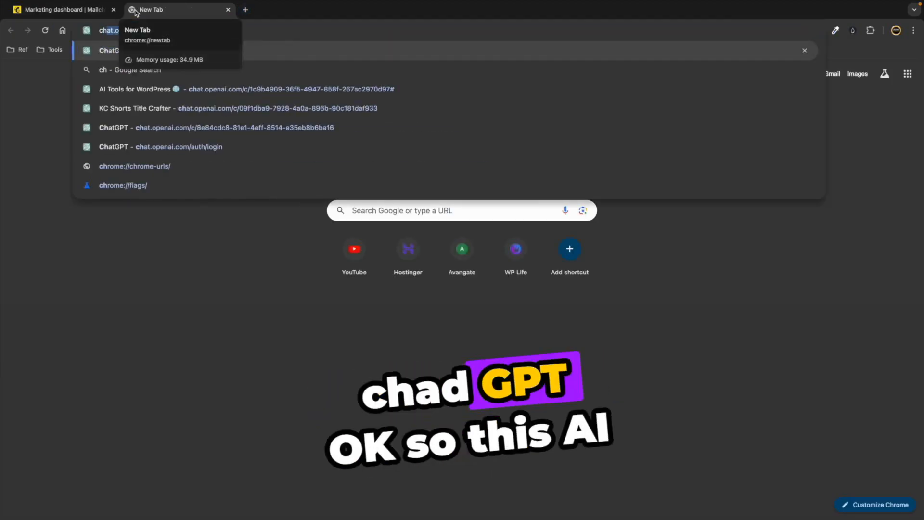
key("Return")
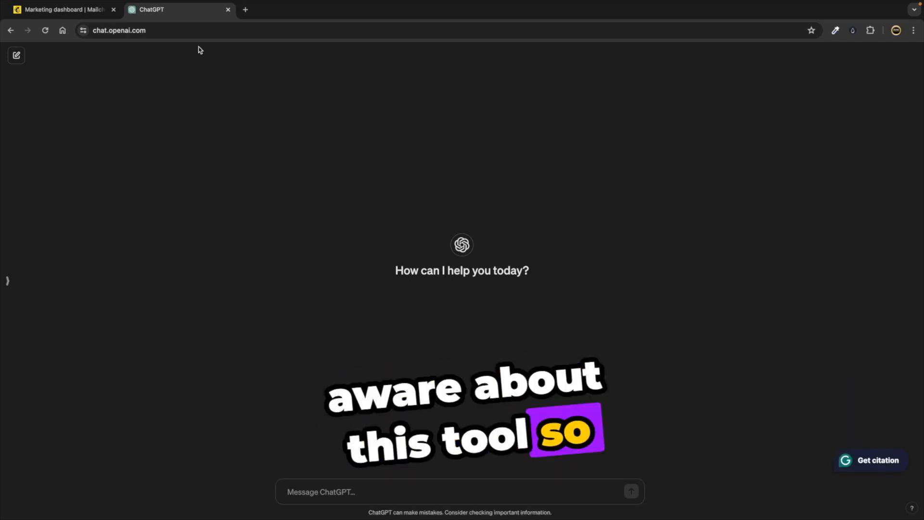
left_click(79, 16)
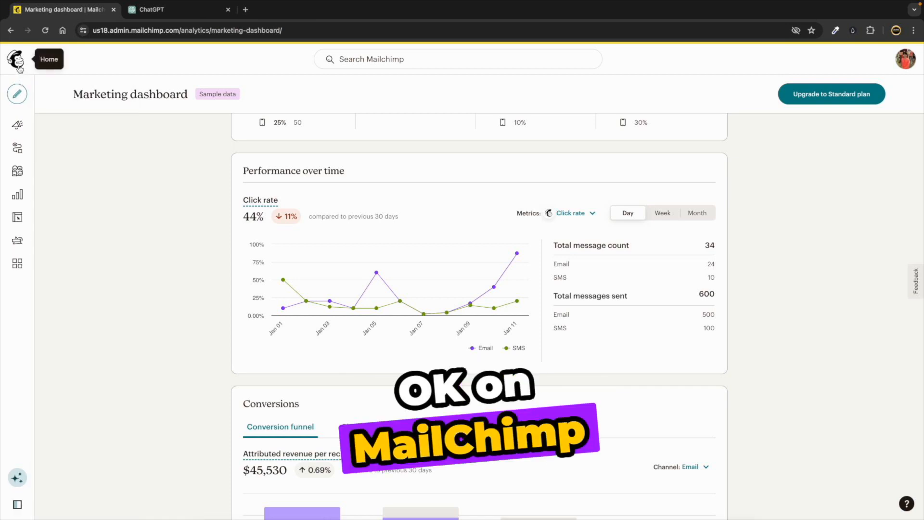
mouse_move(23, 77)
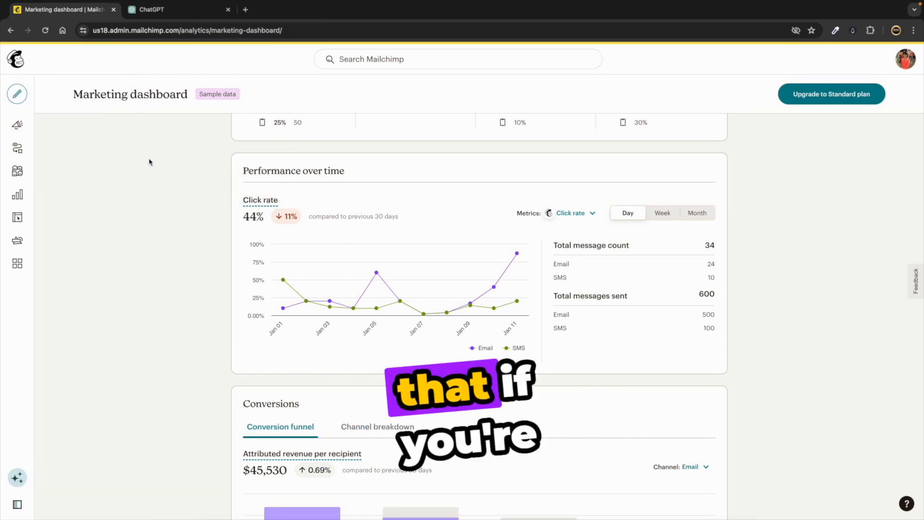
mouse_move(52, 125)
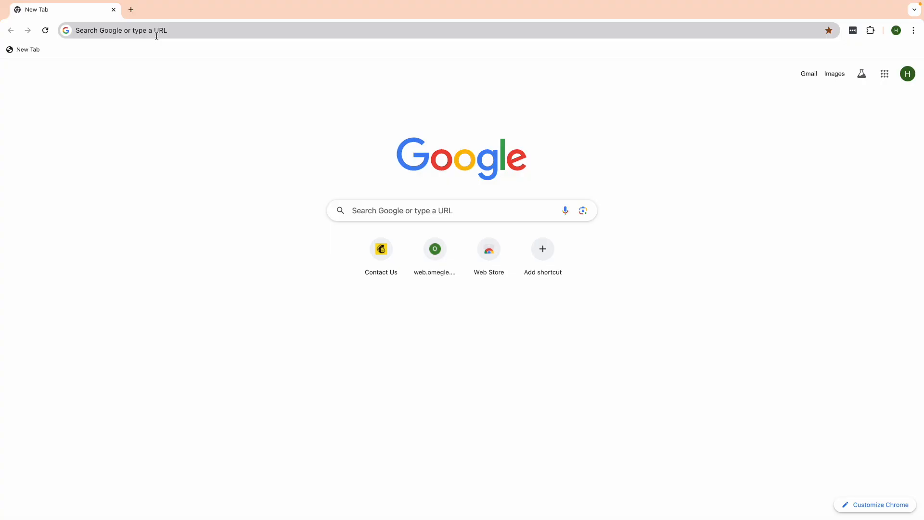
- Load the Mailchimp website through the address my-link.in/mailchimp
left_click(156, 30)
type("my")
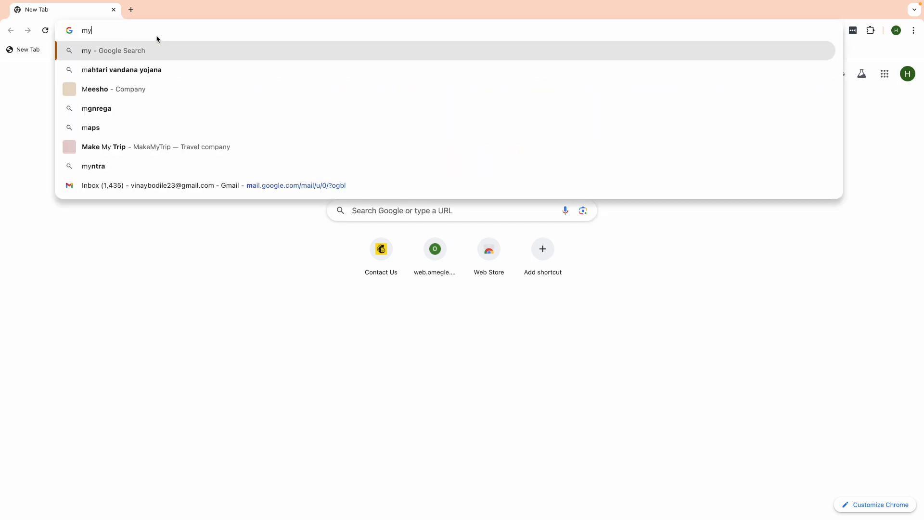
type("-lin")
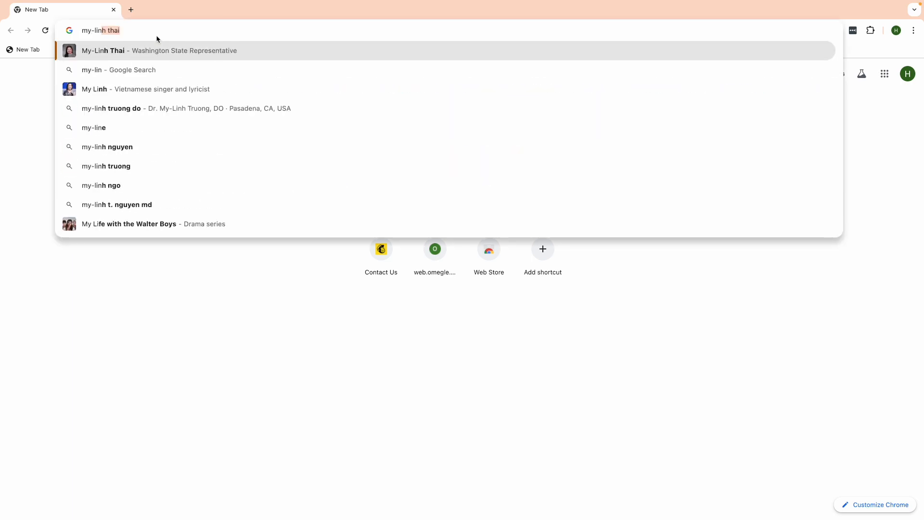
type("k.in/mailchimp")
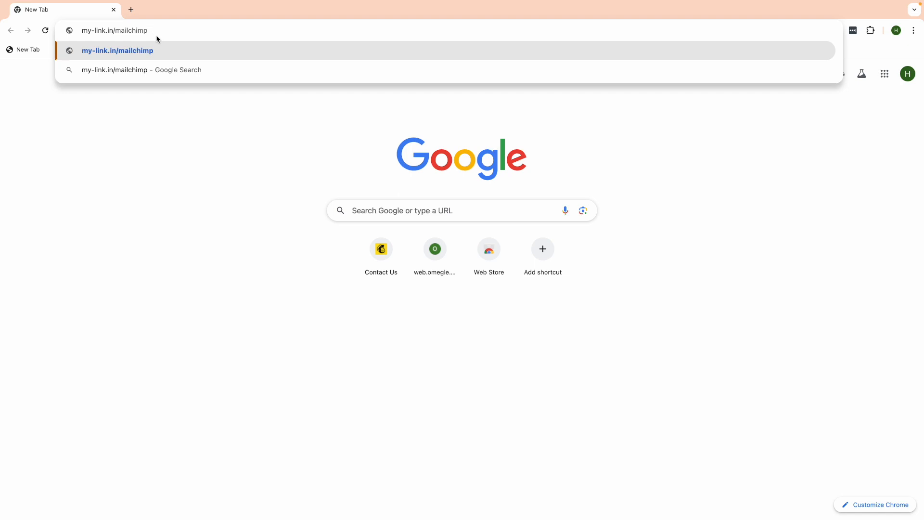
key("Return")
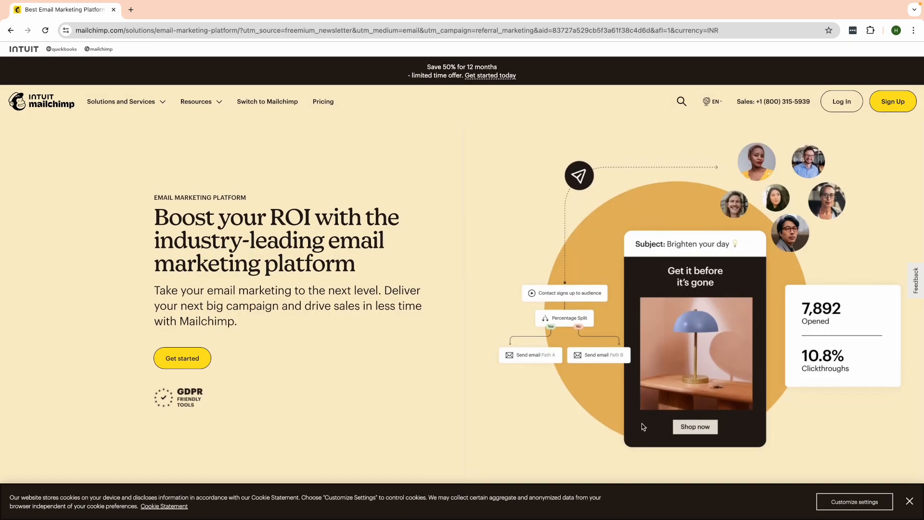
- Look through the cookie preferences, close them without changes and dismiss the cookie notice
left_click(845, 505)
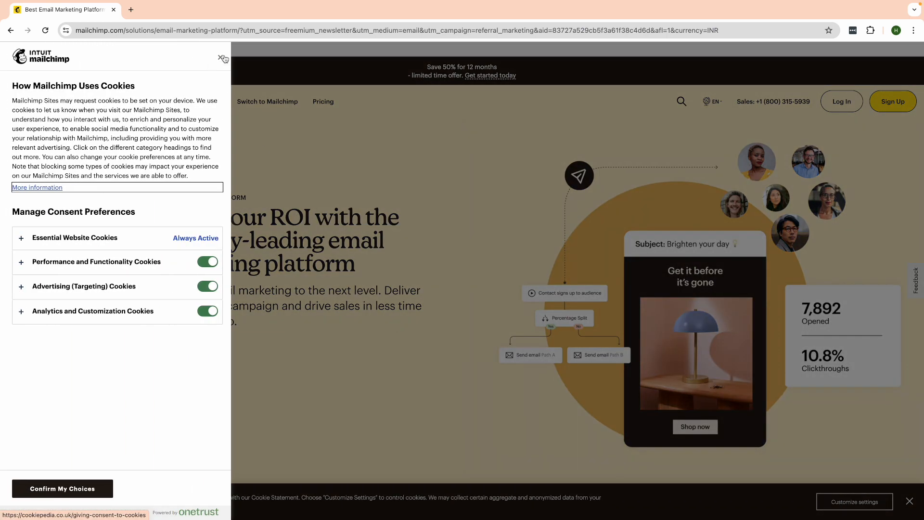
left_click(222, 58)
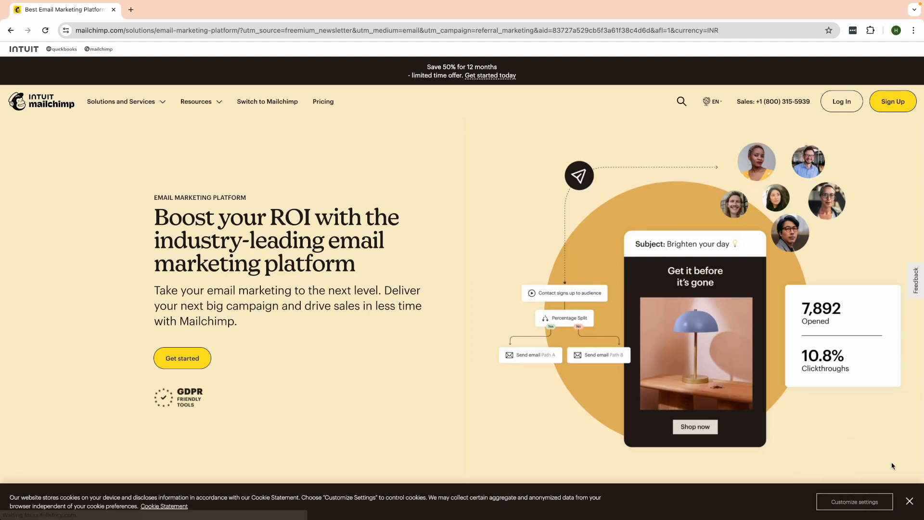
left_click(909, 500)
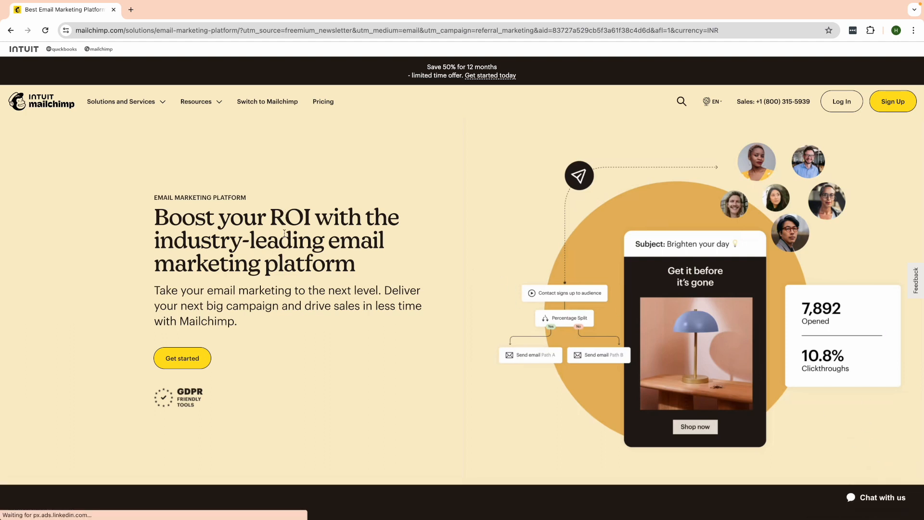
- Open the Mailchimp pricing page and compare the features of the Premium, Standard, Essentials and Free email marketing plans
left_click(330, 108)
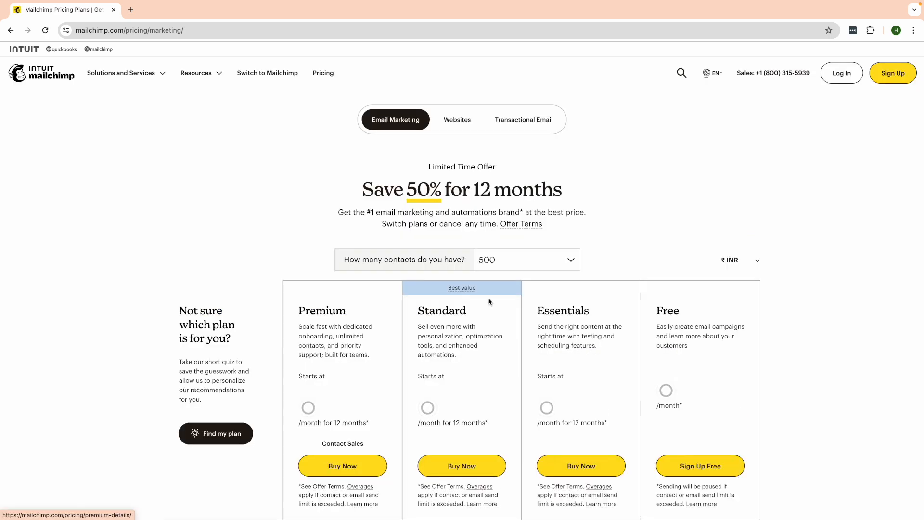
scroll(505, 332, "down", 2)
scroll(662, 324, "down", 2)
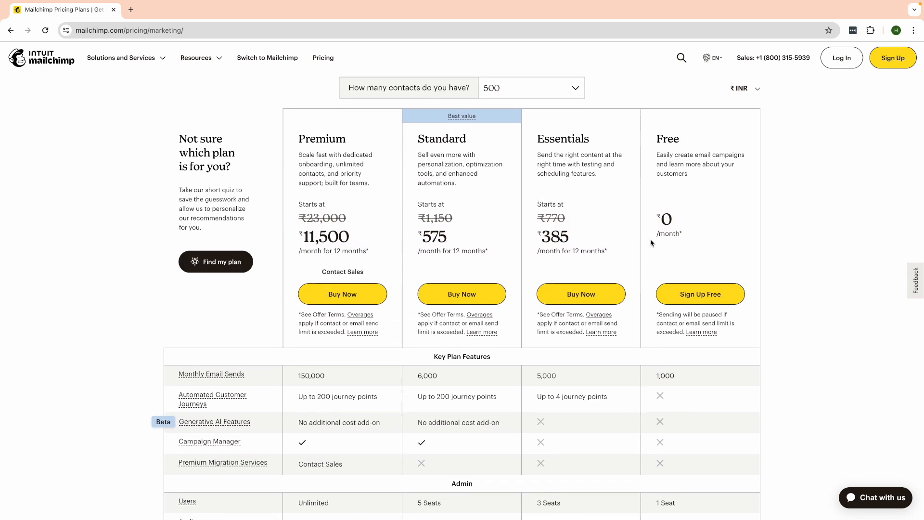
scroll(650, 240, "up", 1)
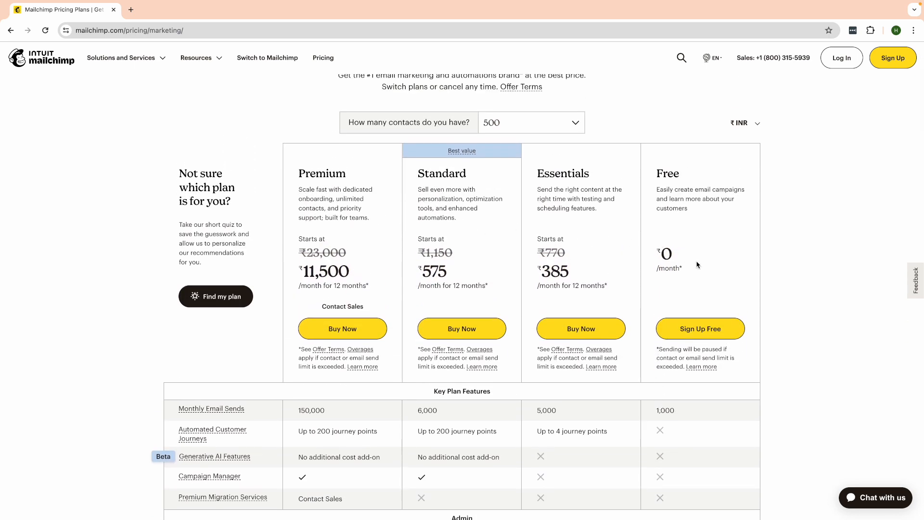
scroll(659, 390, "down", 3)
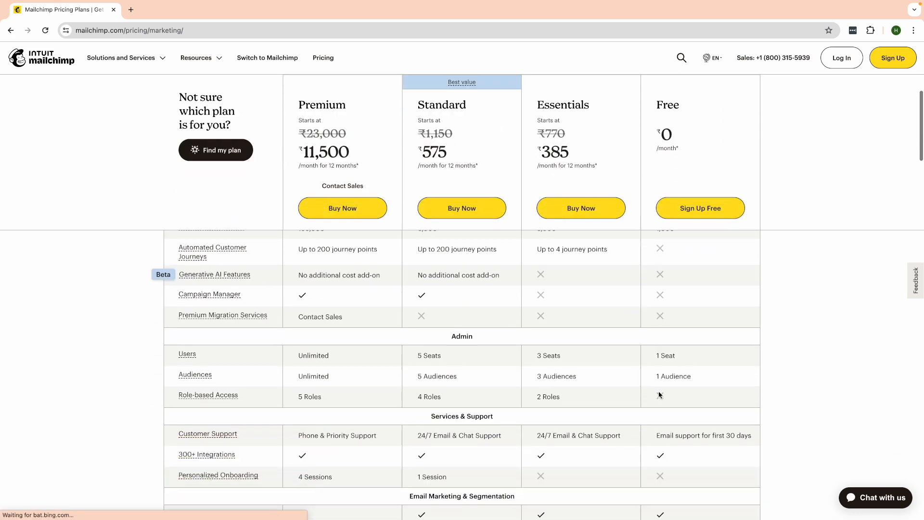
scroll(658, 395, "up", 1)
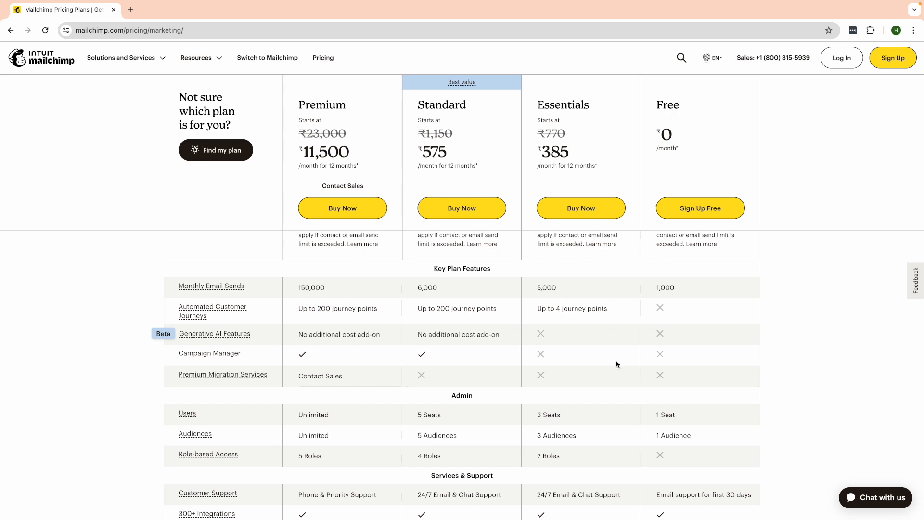
scroll(636, 419, "down", 4)
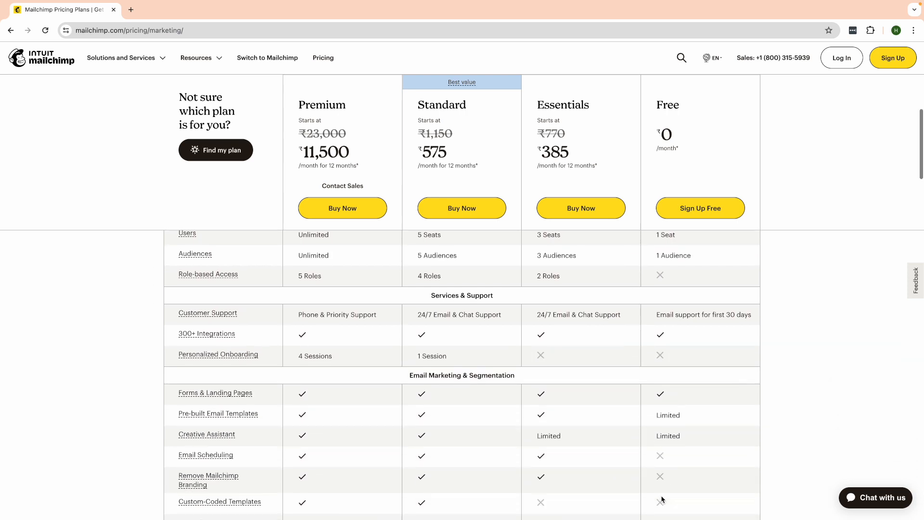
scroll(681, 458, "down", 3)
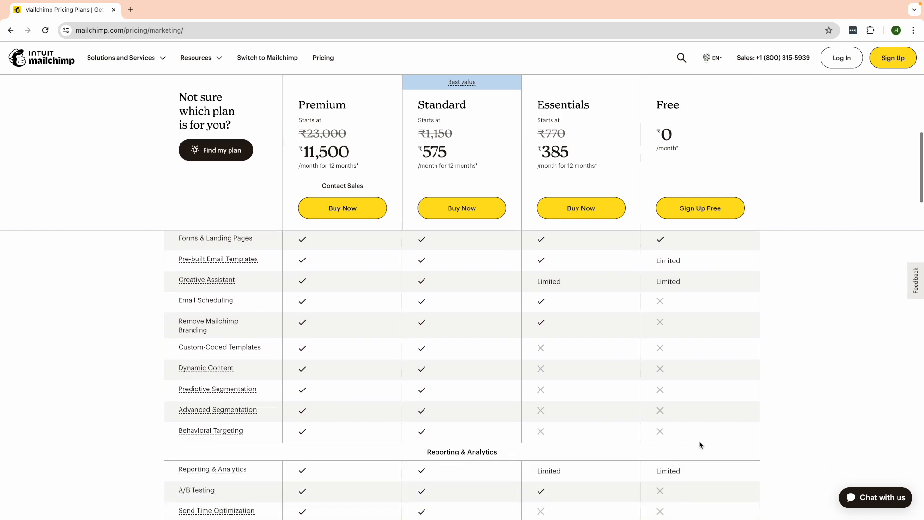
scroll(679, 457, "down", 3)
scroll(671, 382, "up", 8)
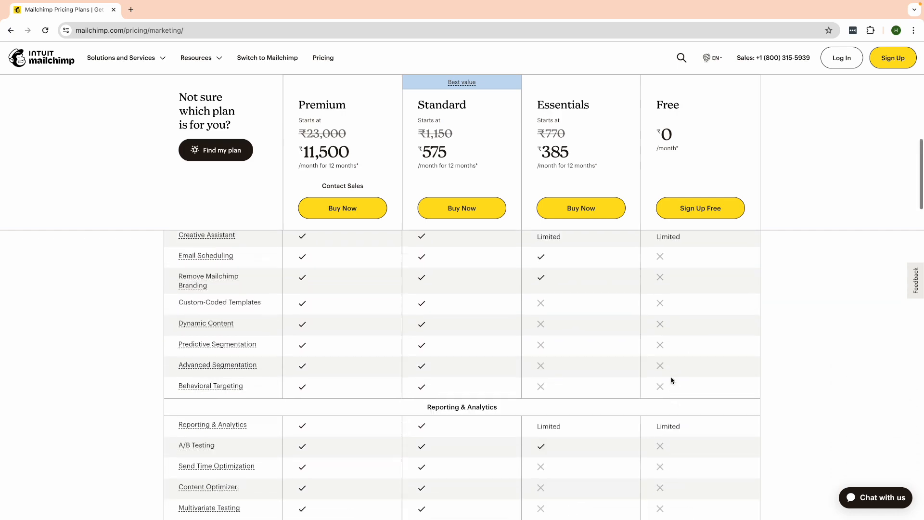
scroll(672, 380, "up", 10)
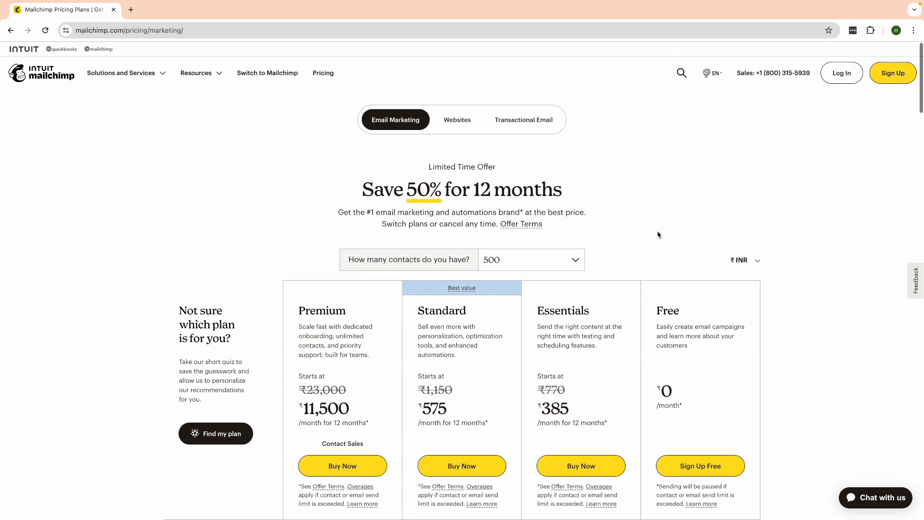
- View the Free plan's details page and return to the pricing comparison to review the key plan features
left_click(669, 315)
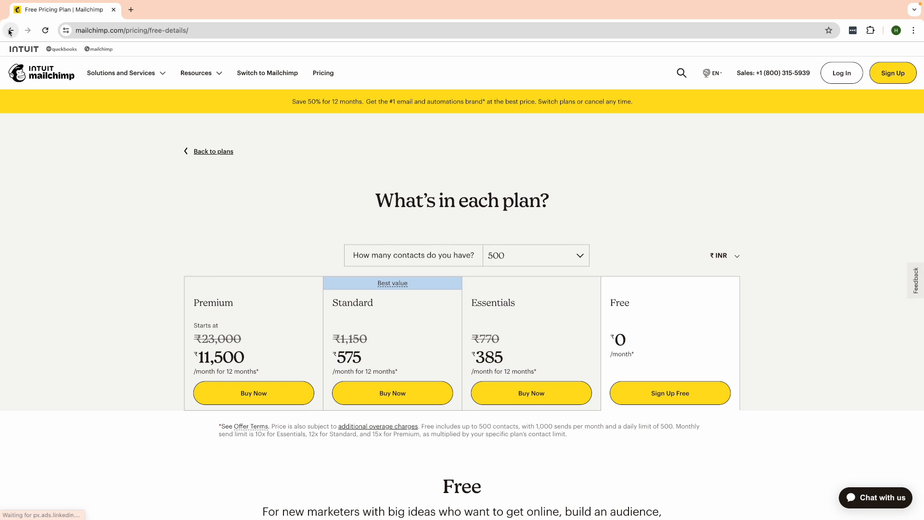
left_click(11, 30)
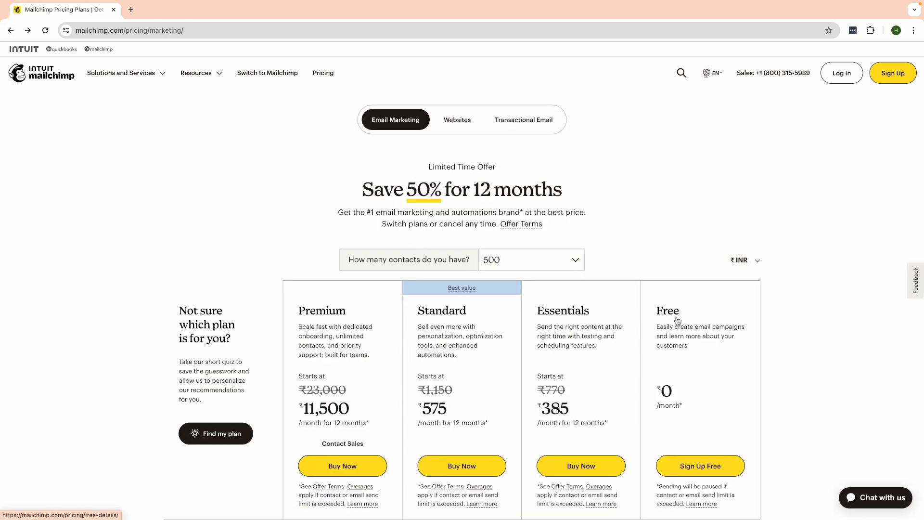
scroll(614, 260, "down", 4)
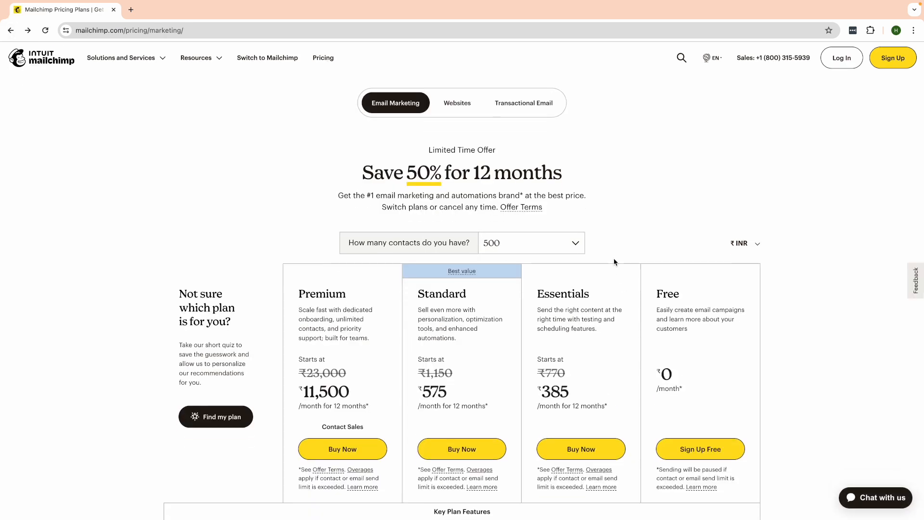
scroll(582, 357, "down", 1)
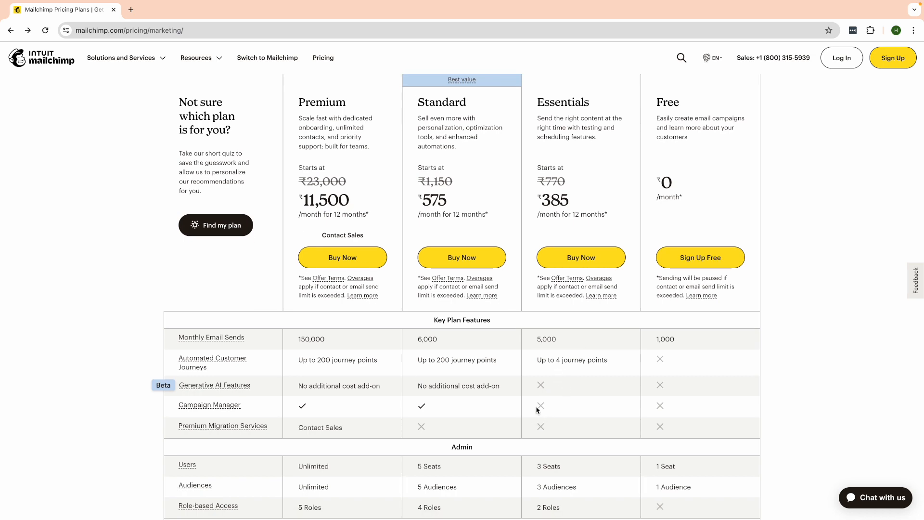
- Compare the plans' key features, admin limits and support options, and show the plan prices in USD
scroll(563, 434, "down", 3)
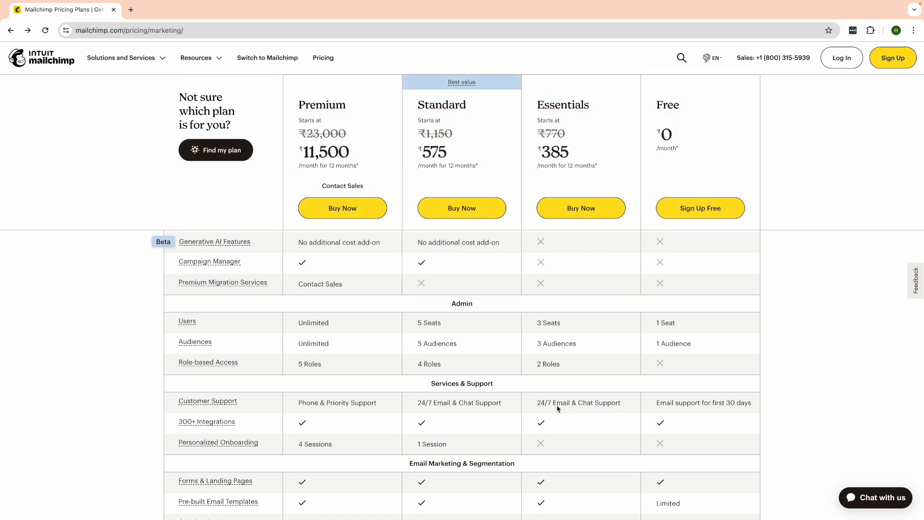
scroll(558, 417, "up", 5)
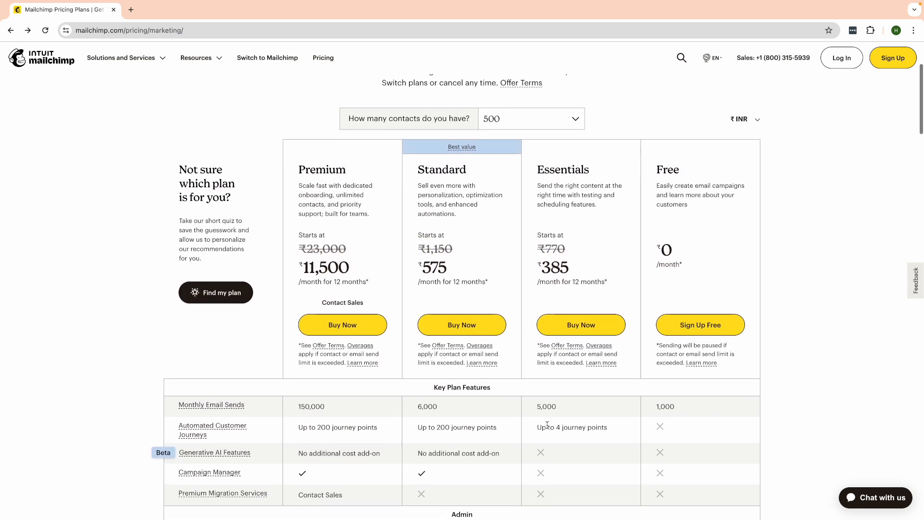
scroll(540, 462, "down", 2)
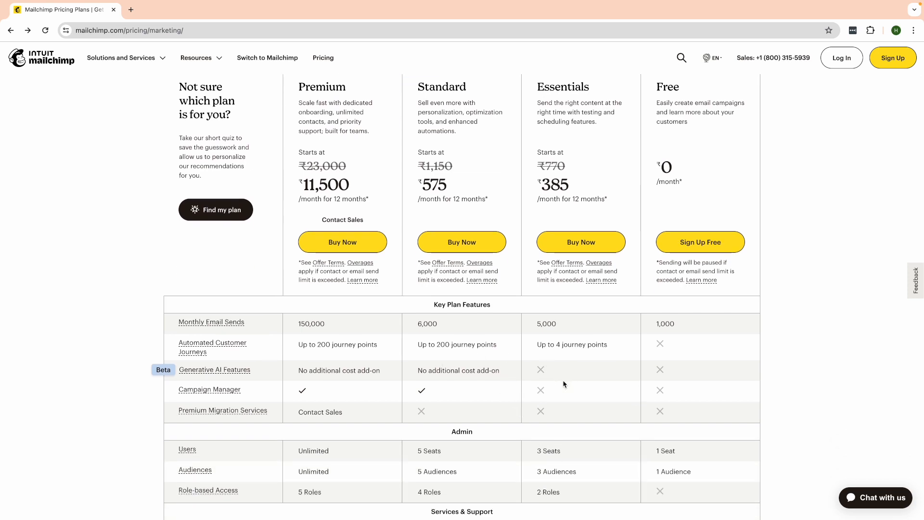
scroll(571, 472, "down", 3)
scroll(569, 474, "up", 8)
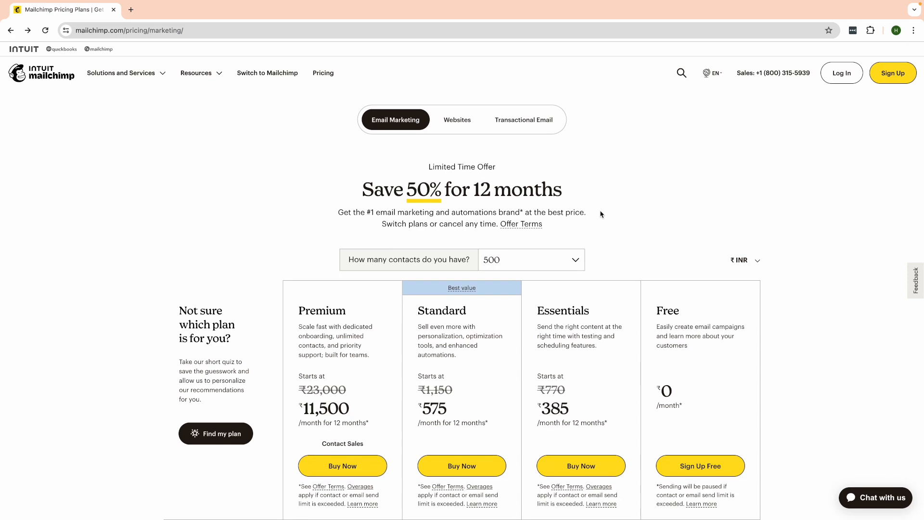
left_click(751, 261)
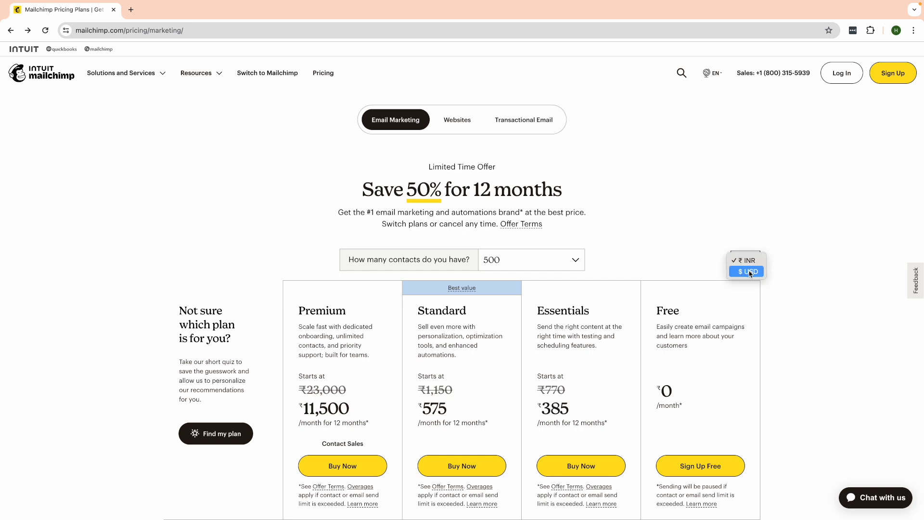
left_click(744, 270)
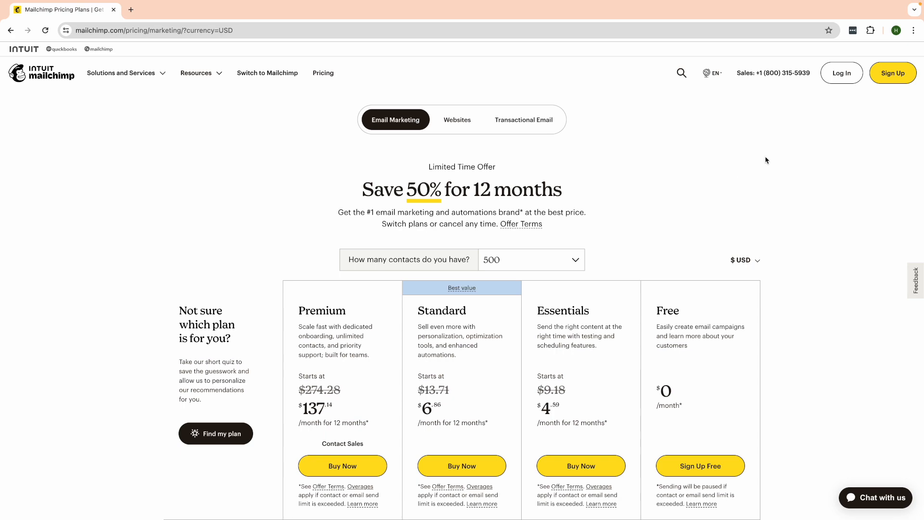
- Open the account sign-up form for the Free plan from the pricing comparison
left_click(896, 76)
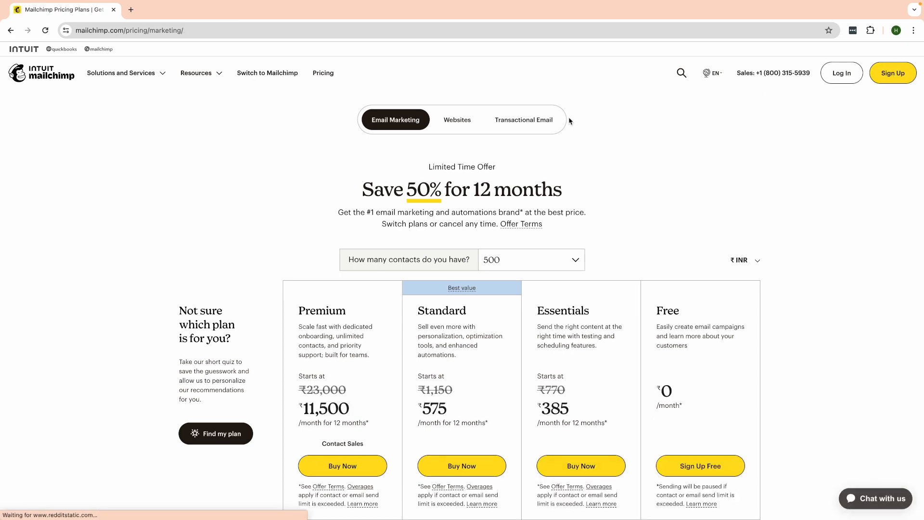
scroll(628, 361, "down", 2)
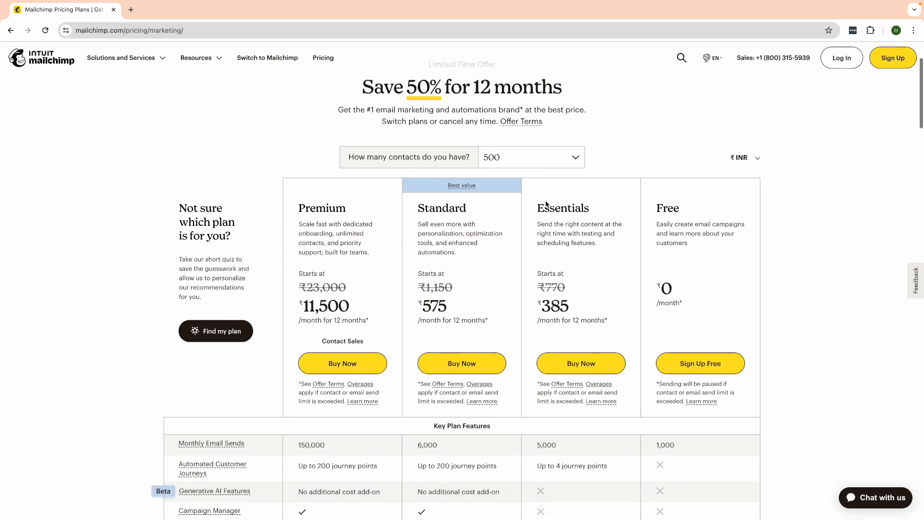
scroll(628, 361, "down", 2)
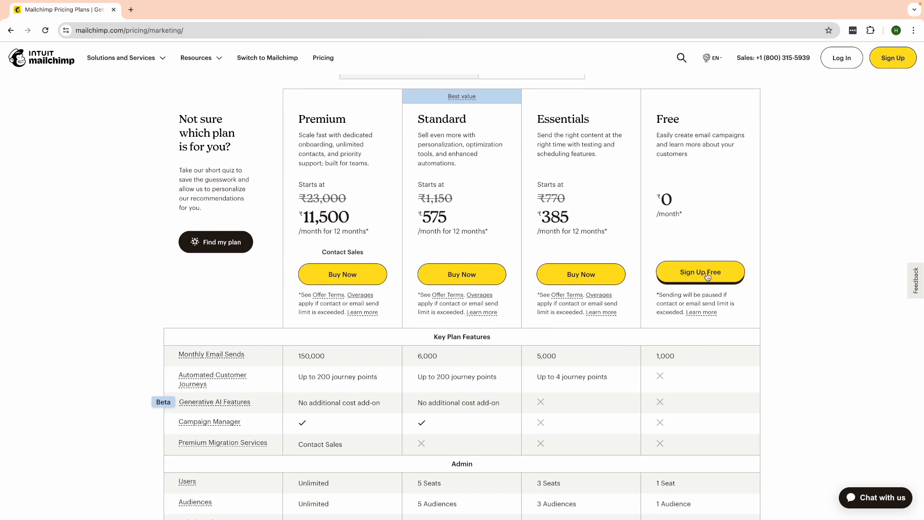
left_click(690, 272)
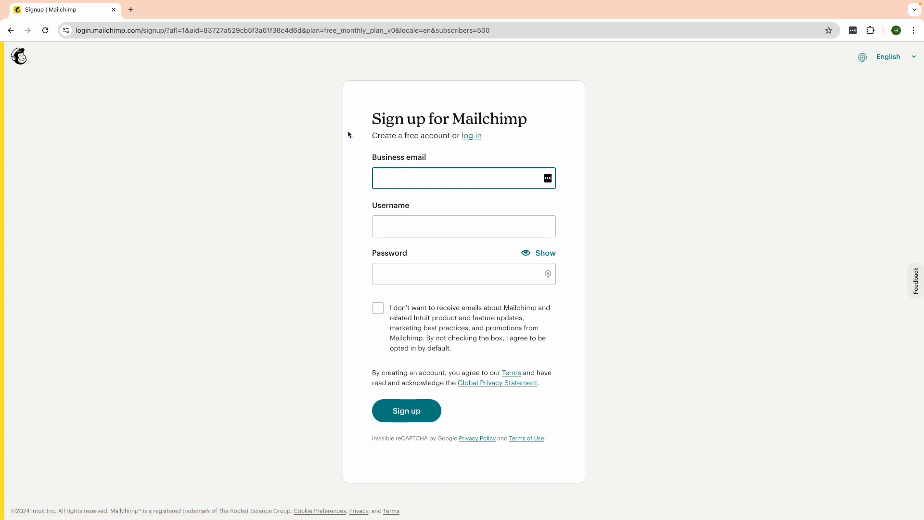
- Copy the signed-in Google account's email address from a new browser tab
left_click(131, 10)
left_click(914, 77)
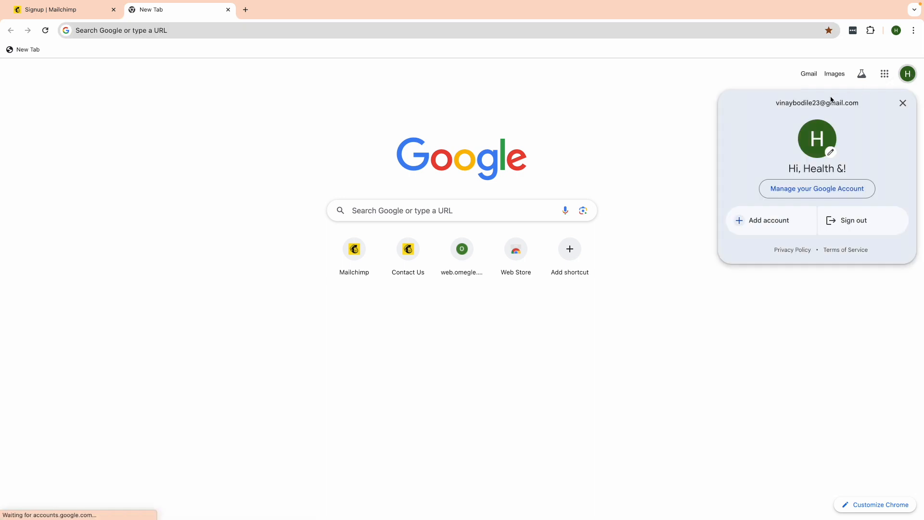
triple_click(809, 99)
right_click(811, 99)
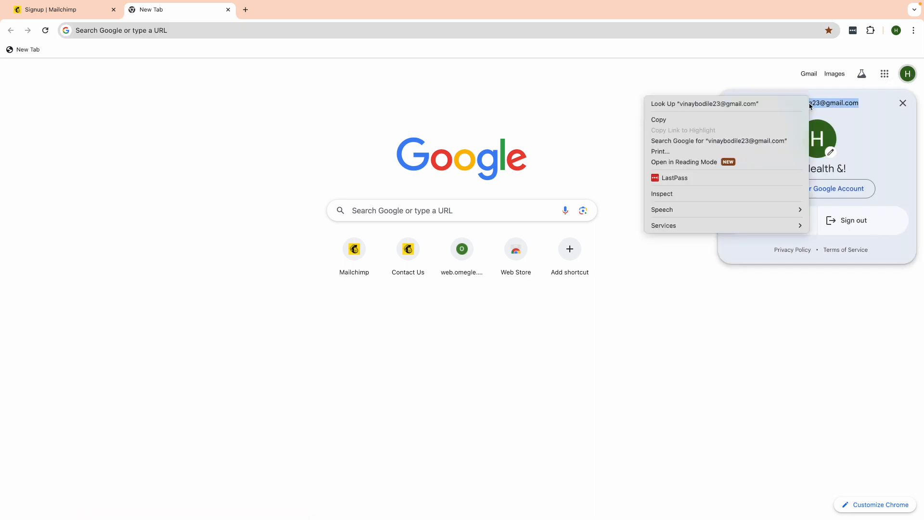
left_click(803, 118)
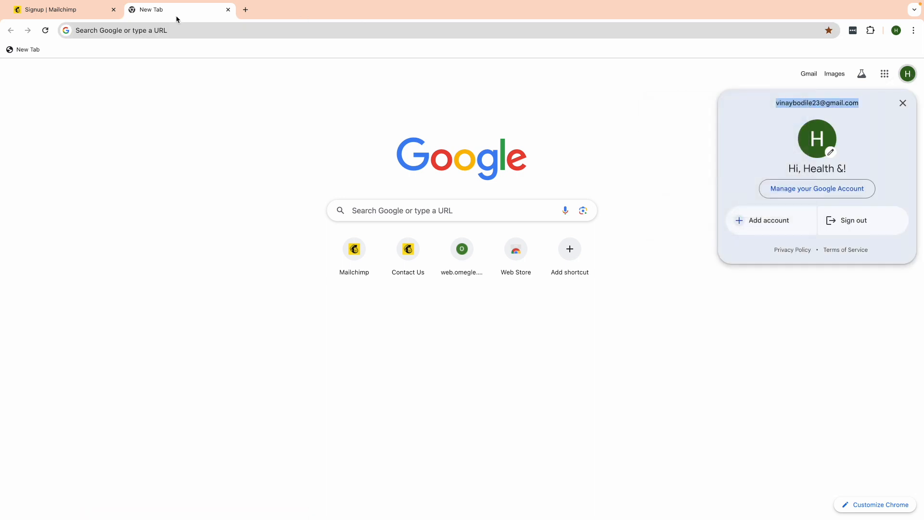
- Enter the copied email address as the business email on the Mailchimp sign-up form and use it as the username
left_click(80, 14)
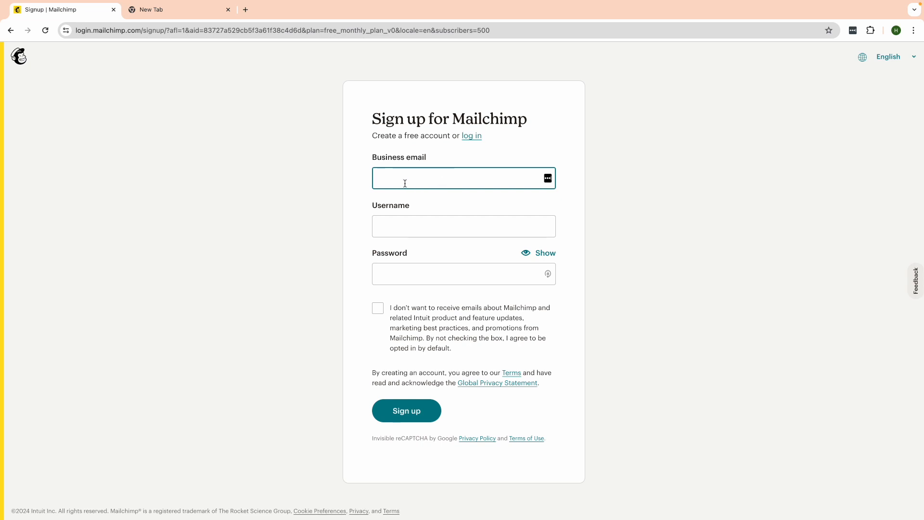
key("super+v")
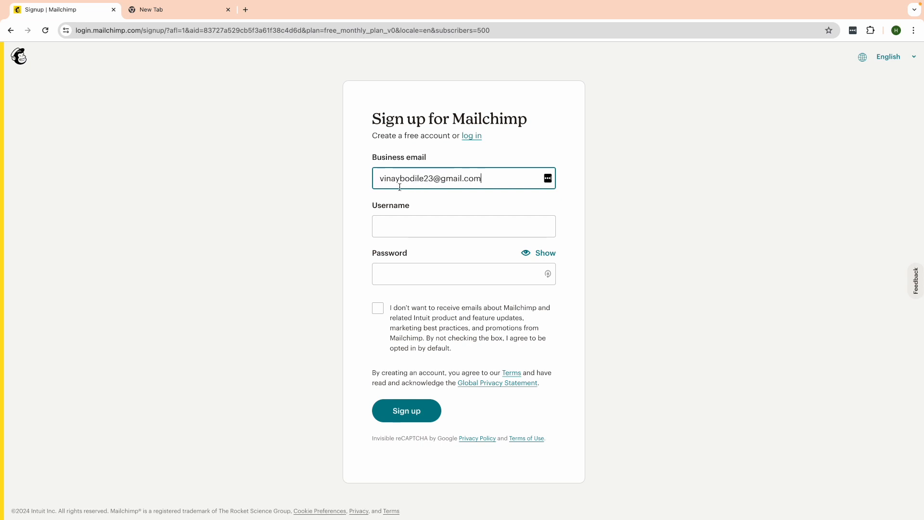
left_click(399, 221)
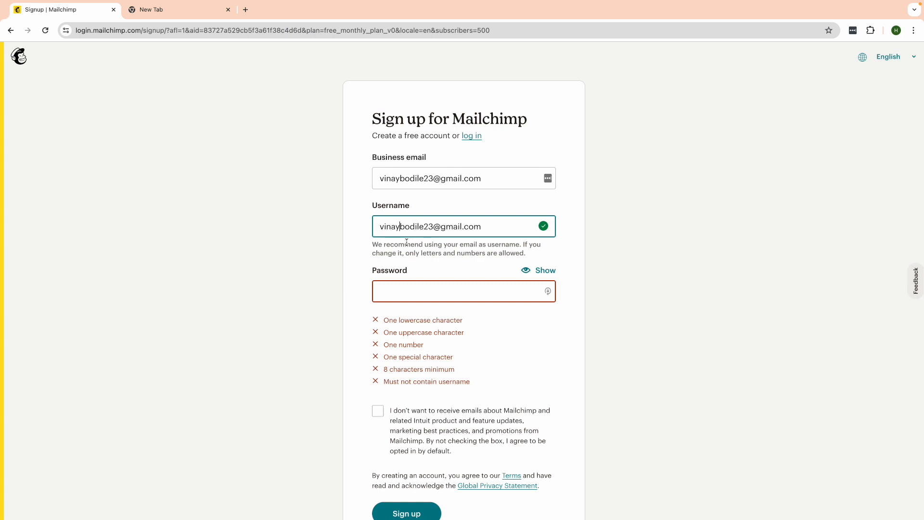
- Enter an account password that meets all the listed requirements in the sign-up form
left_click(396, 296)
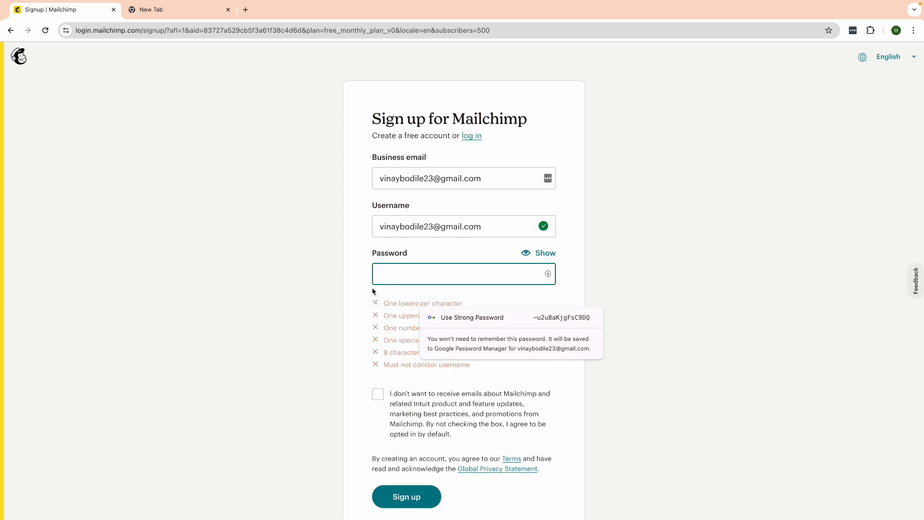
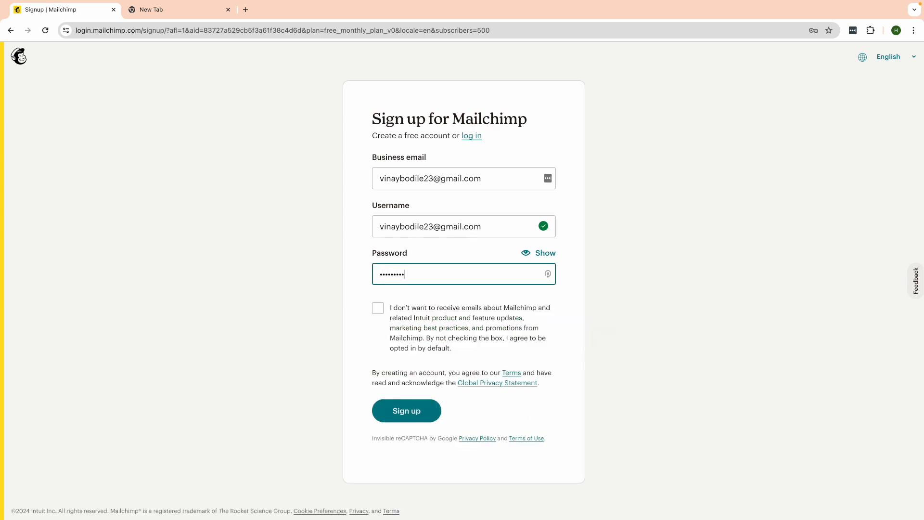
left_click(324, 328)
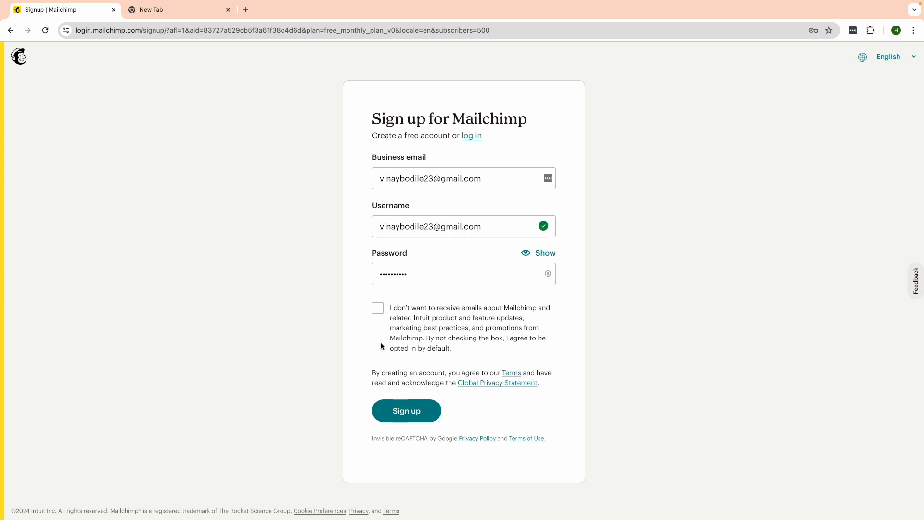
- Toggle the marketing email opt-out on and off again, and submit the sign-up form
left_click(380, 312)
left_click(378, 311)
left_click(417, 415)
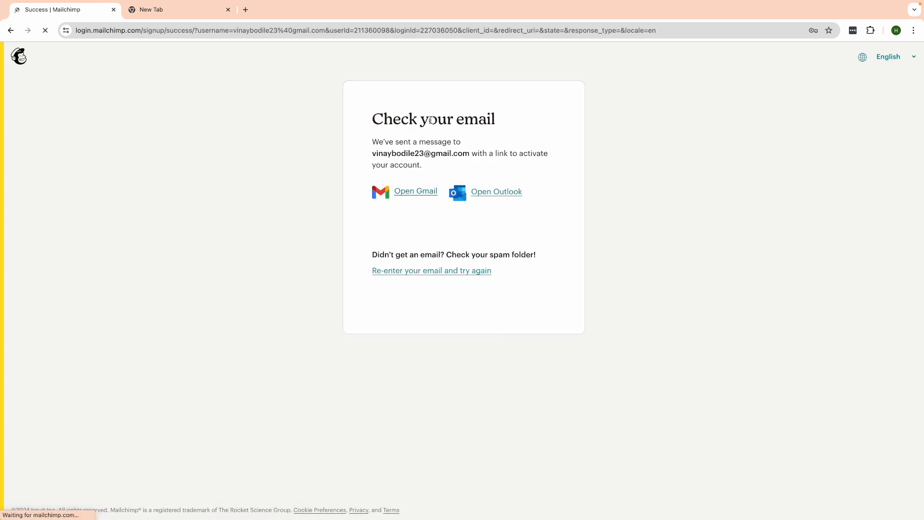
- Open the Mailchimp activation message in the Gmail inbox and activate the account from it
left_click(194, 10)
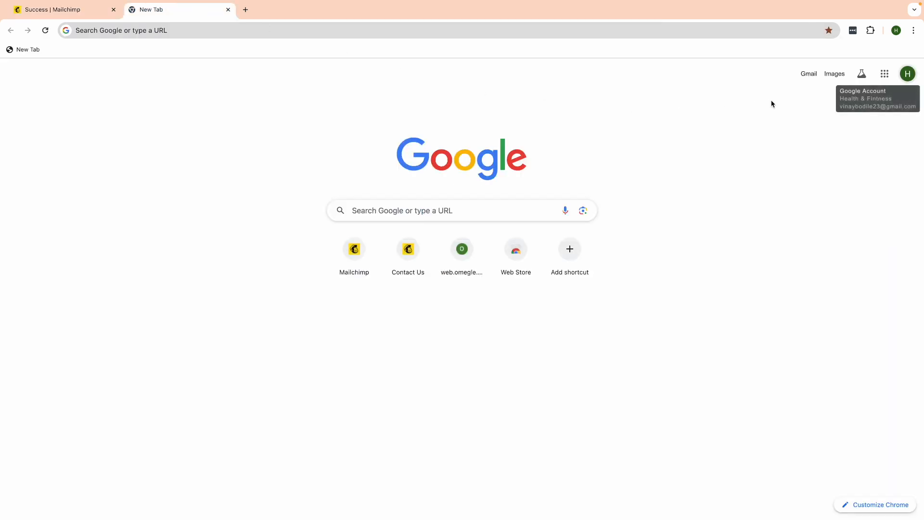
left_click(811, 74)
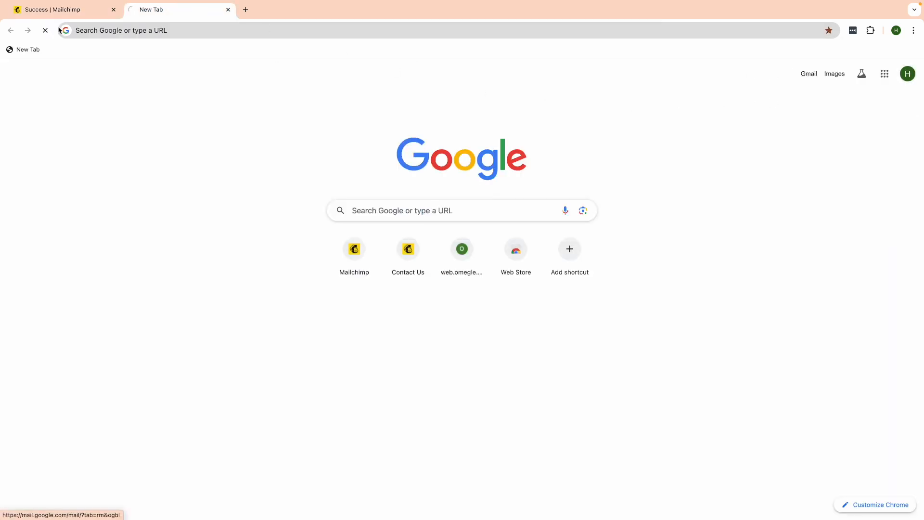
left_click(35, 11)
left_click(132, 12)
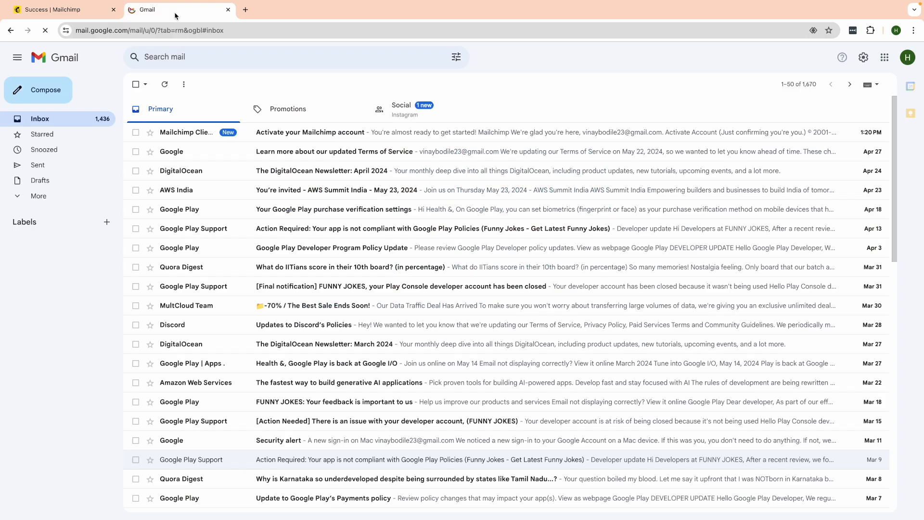
left_click(286, 130)
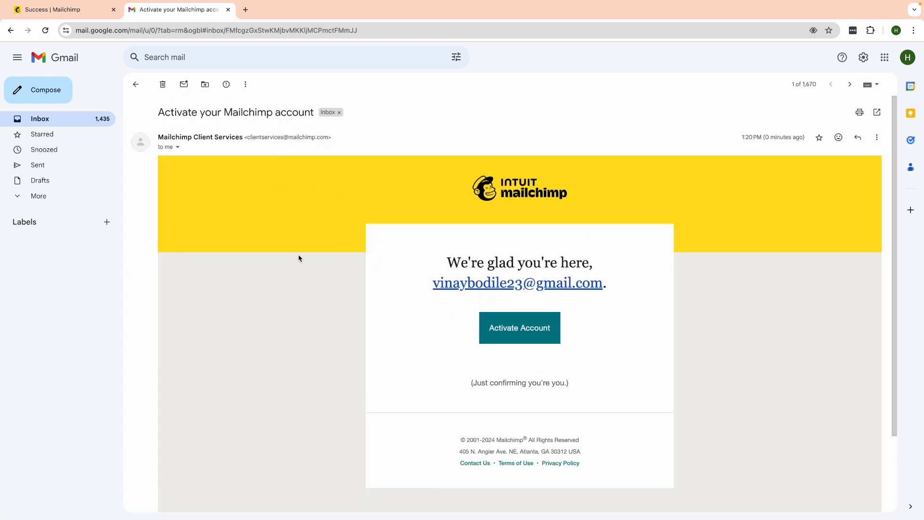
left_click(534, 330)
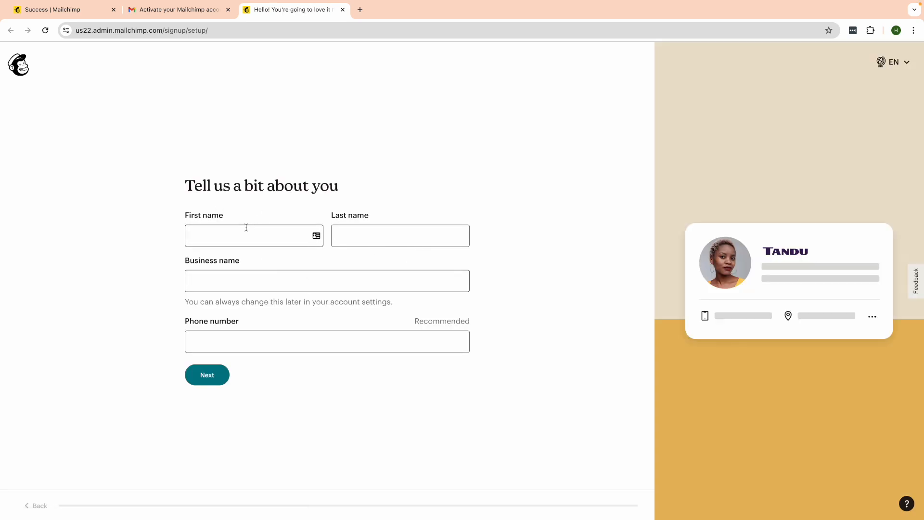
- Fill in the account owner's first name, last name and business name in the setup form
left_click(243, 230)
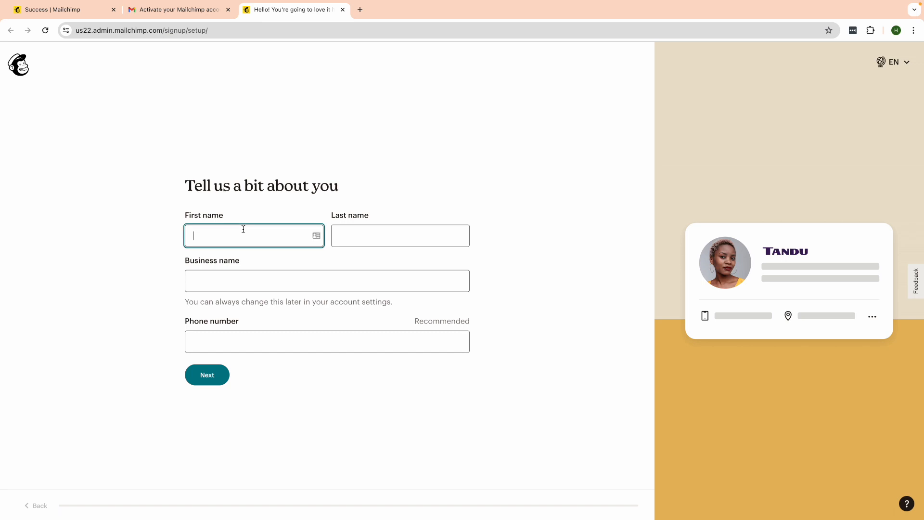
type("Vinay")
left_click(345, 235)
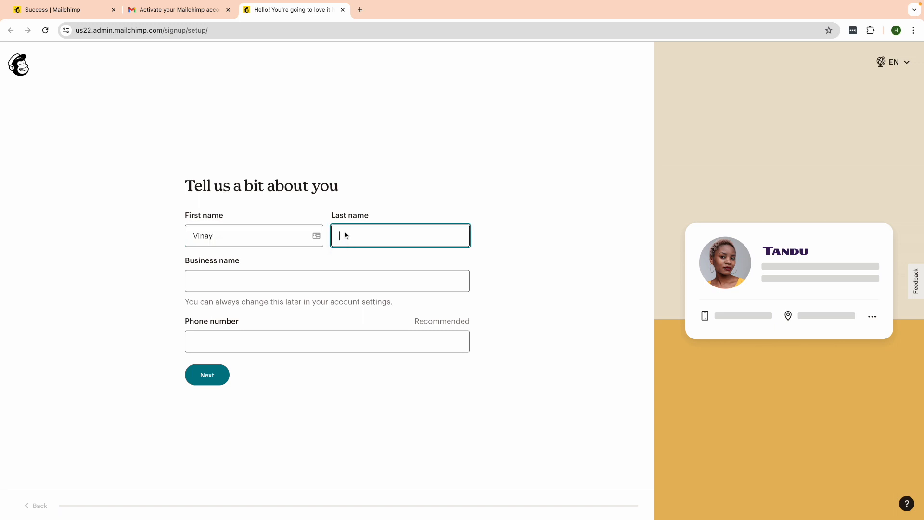
type("Bodile")
left_click(234, 282)
type("vinaybodile")
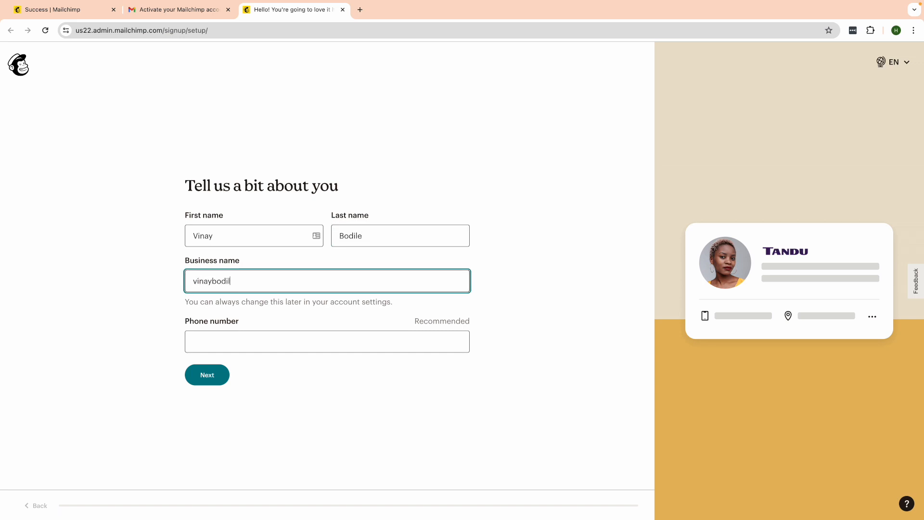
- Enter the phone number, consent to calls and texts from Intuit, and continue to the business address form
left_click(216, 335)
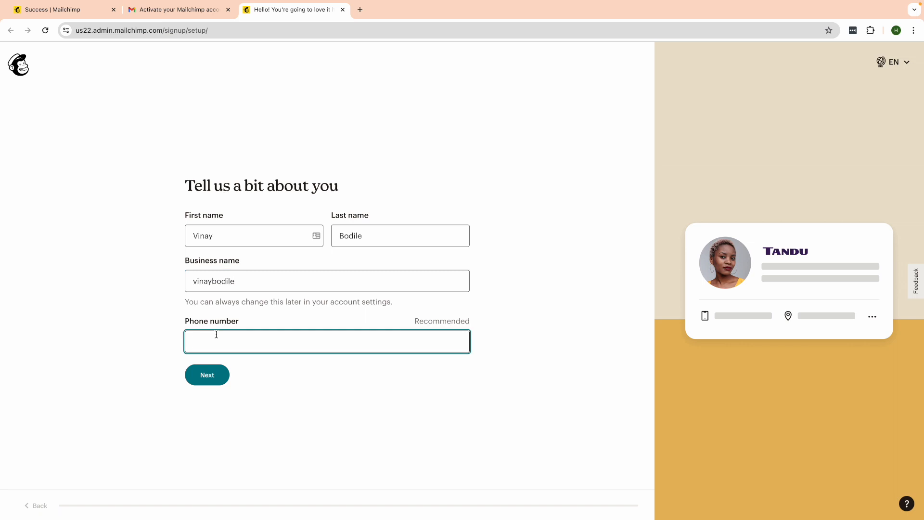
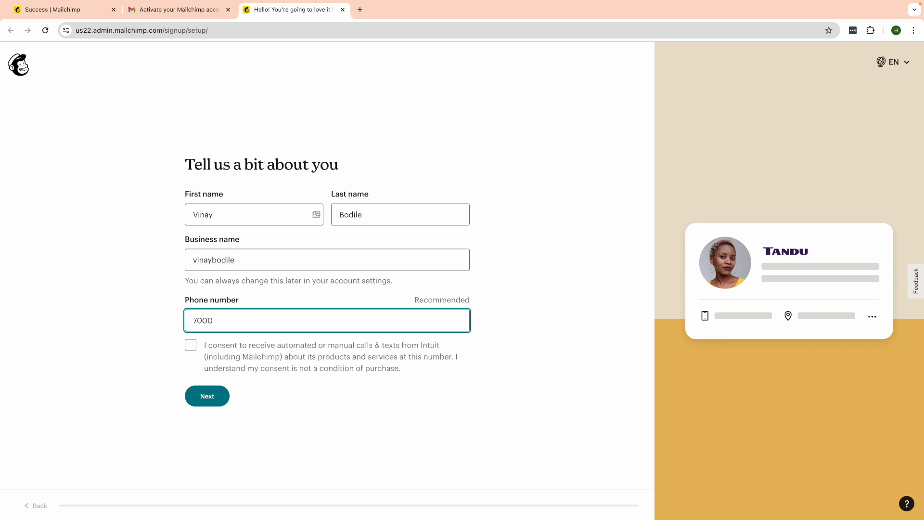
left_click(158, 373)
left_click(192, 348)
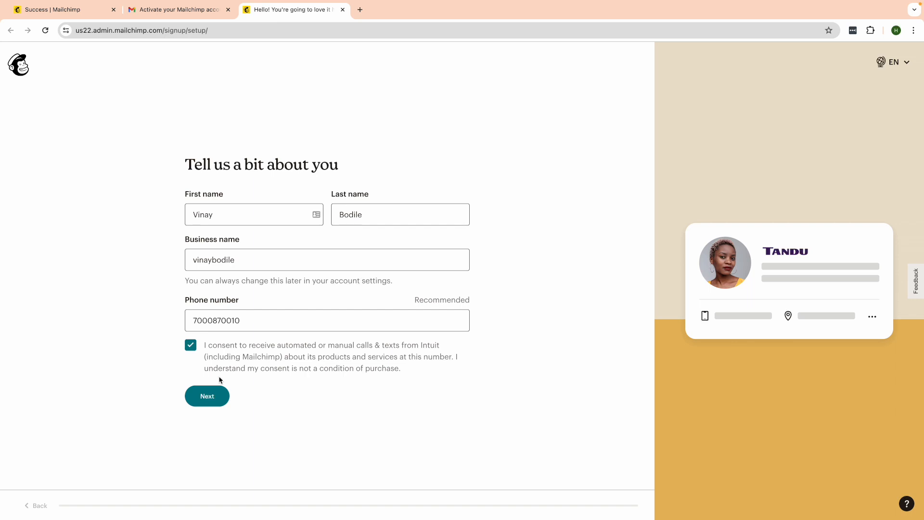
left_click(216, 403)
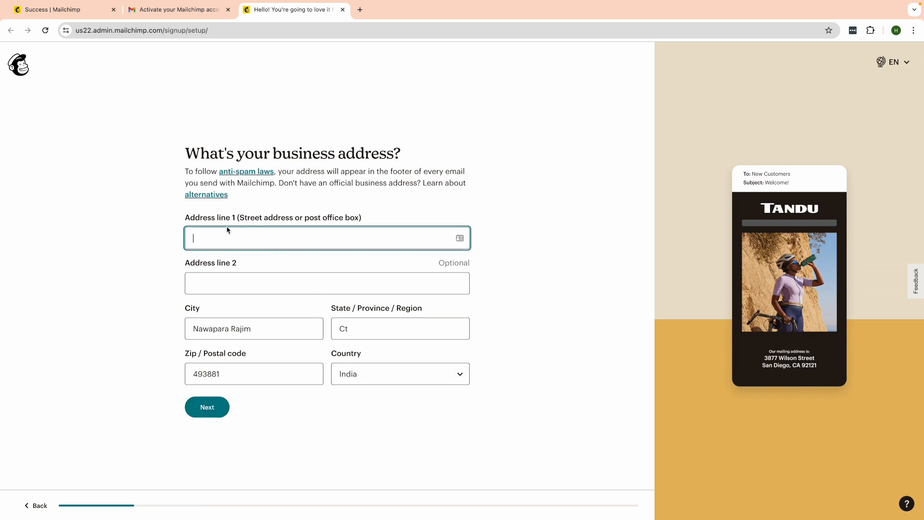
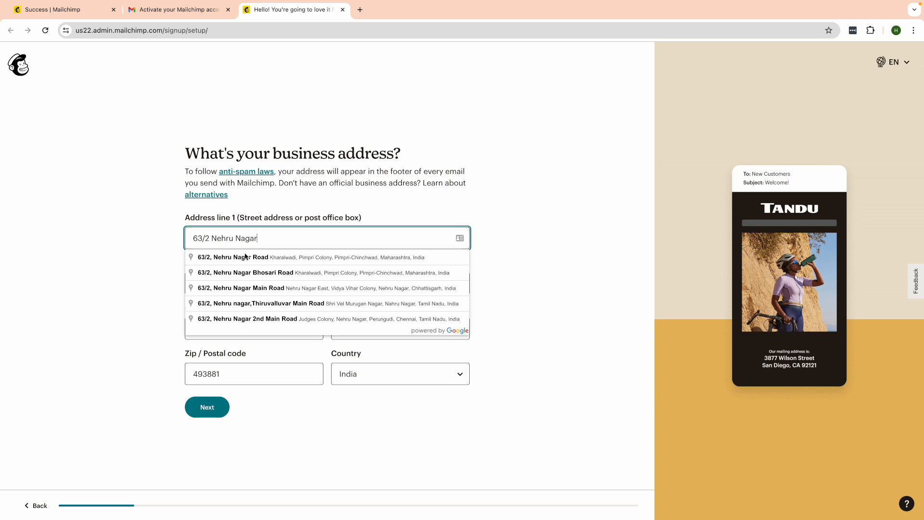
- Enter the business street address in address line 1 and continue to the website question
left_click(390, 193)
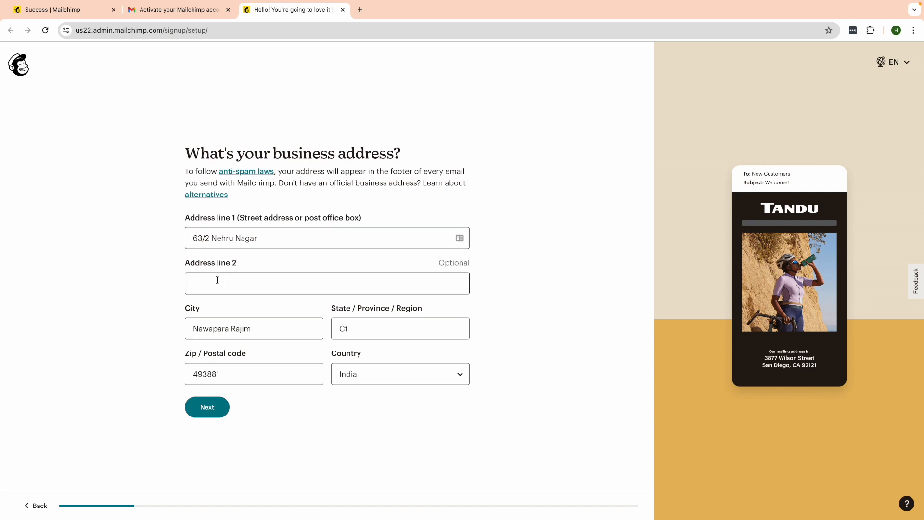
left_click(215, 411)
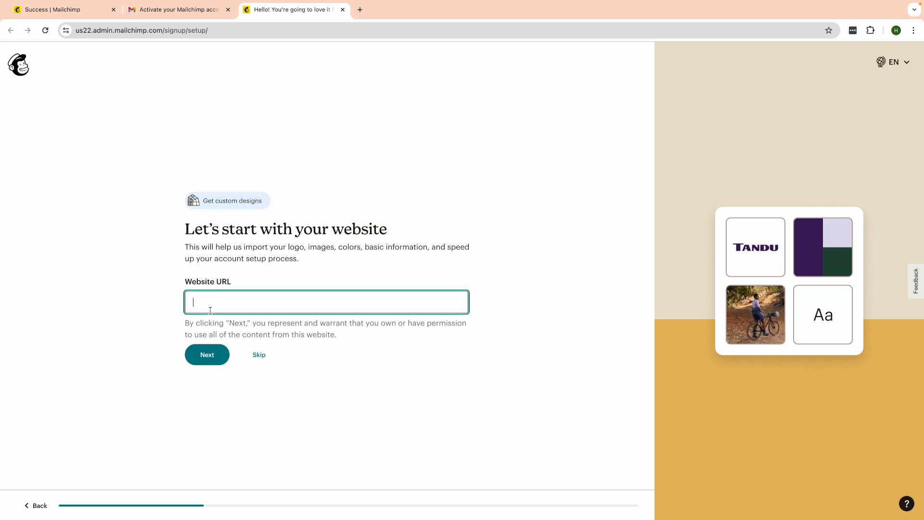
- Search Google for "kuku courses" in a new tab, open the KuKu Courses home page and copy its web address
left_click(360, 10)
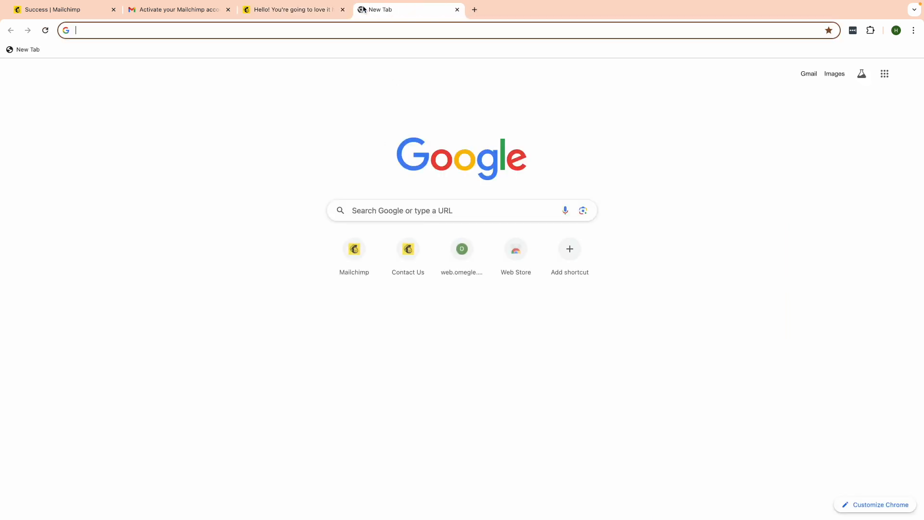
type("kuku ")
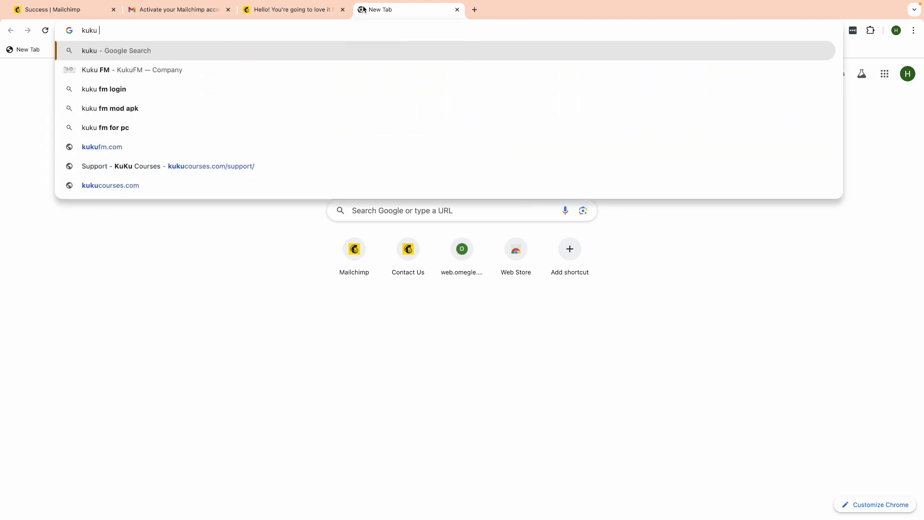
type("courses")
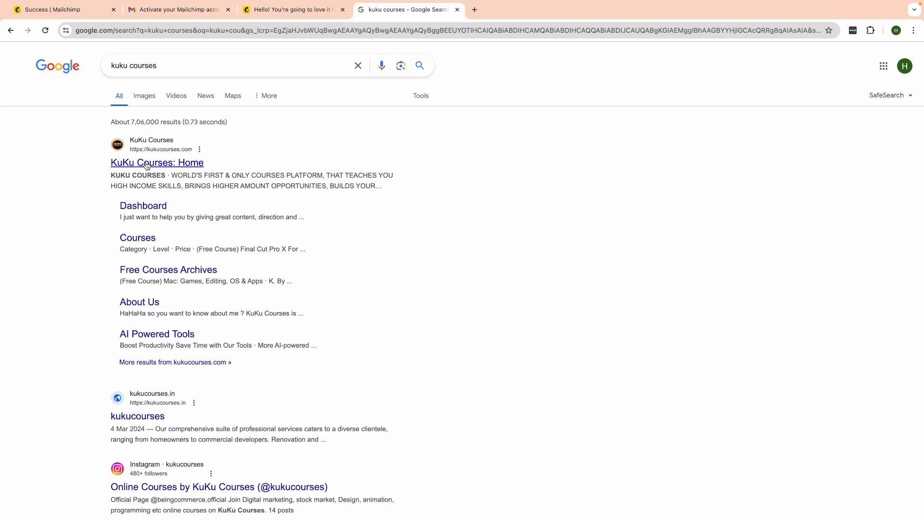
left_click(147, 163)
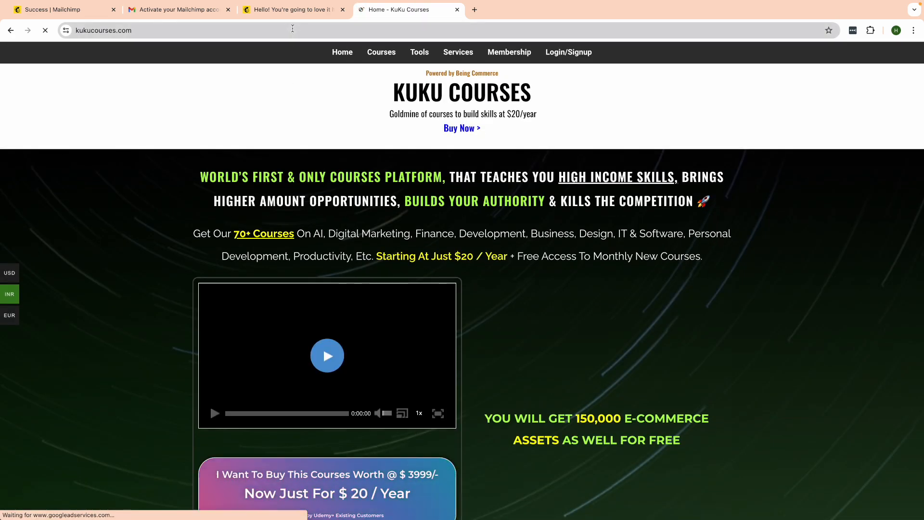
left_click(293, 28)
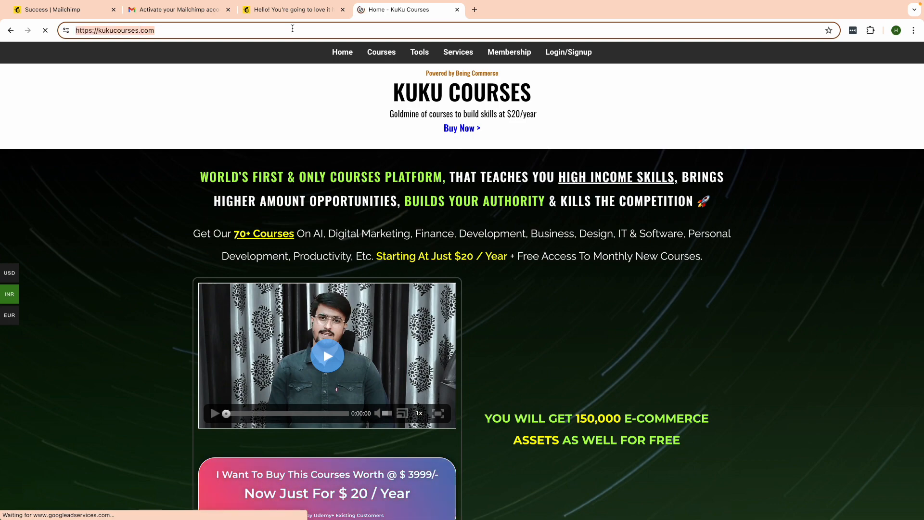
left_click(86, 15)
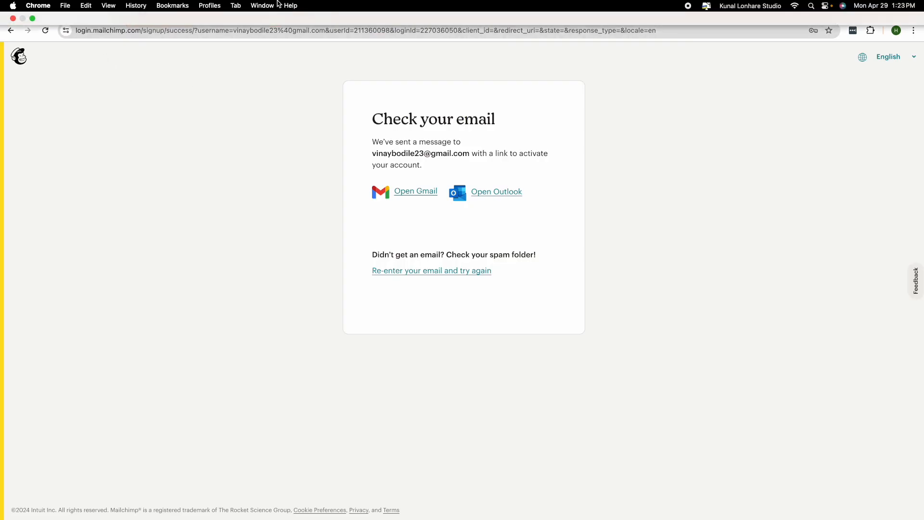
left_click(304, 9)
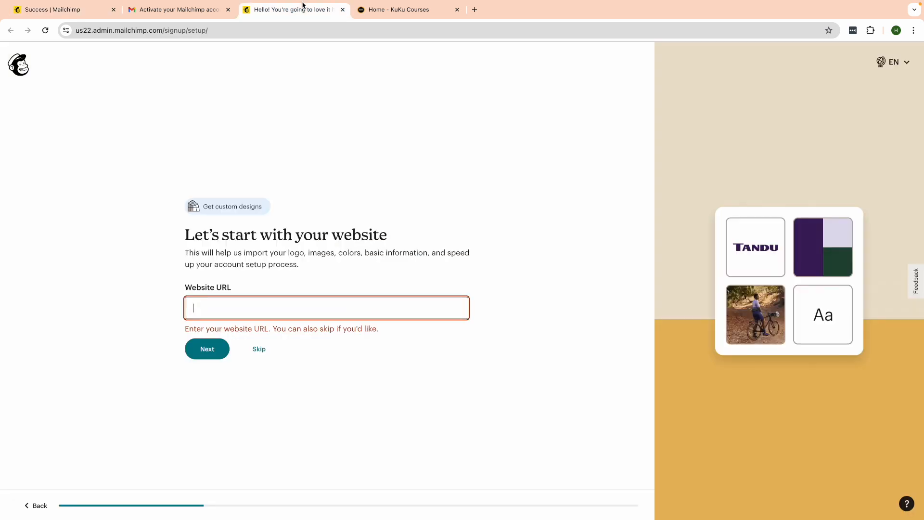
left_click(215, 296)
type("https://kukucourses.com/")
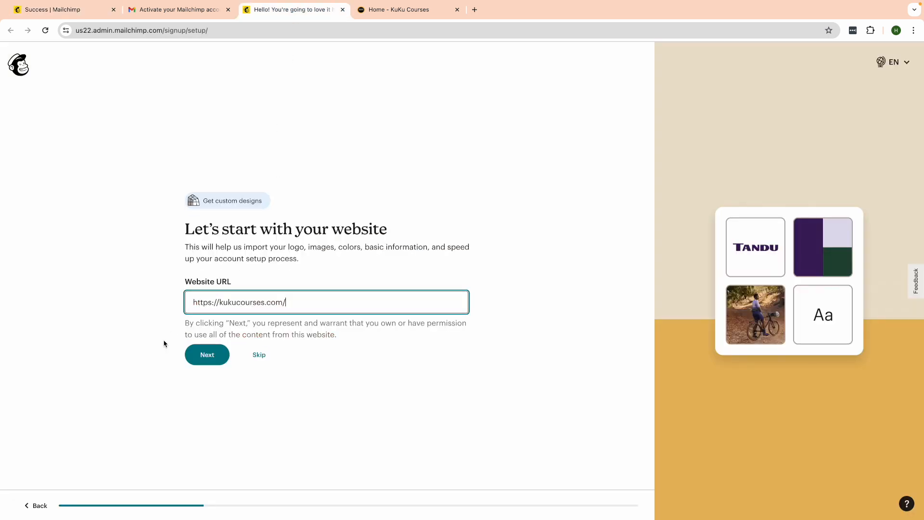
left_click(253, 325)
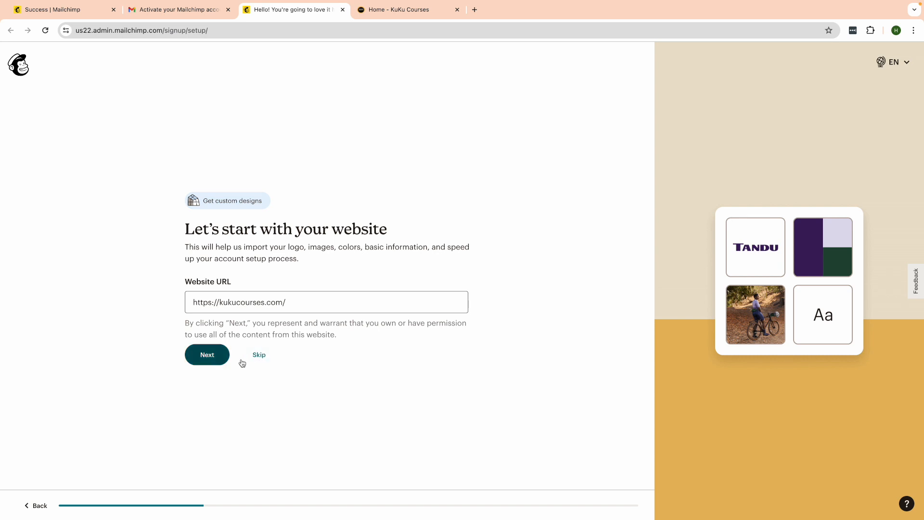
- Skip the website import and answer the customer selling question with "We're not currently selling"
left_click(259, 356)
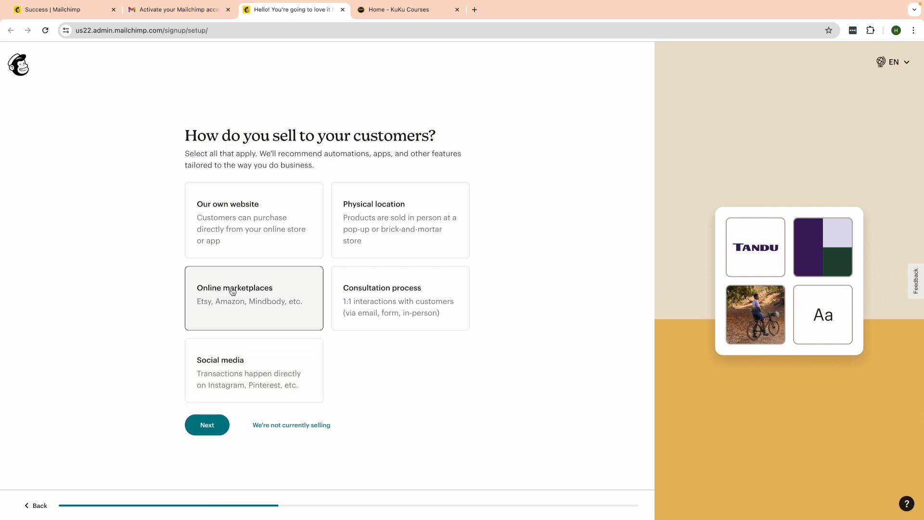
triple_click(301, 131)
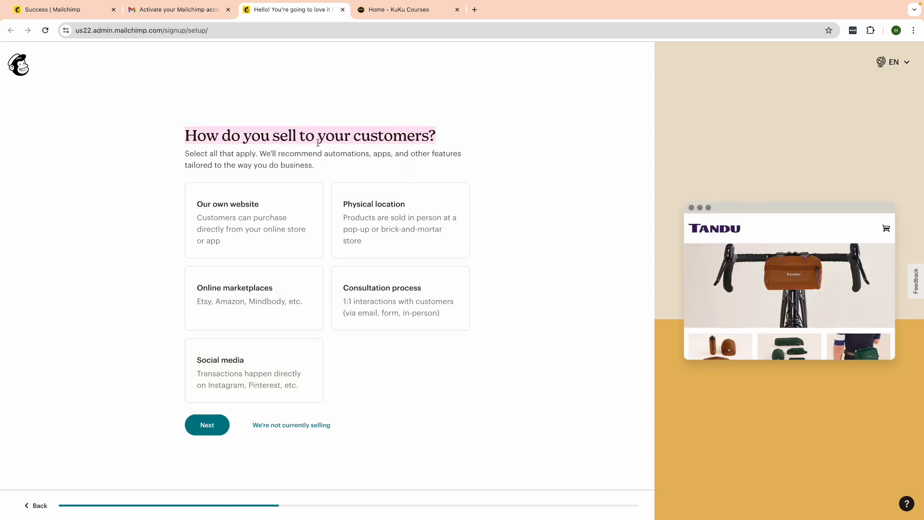
left_click(318, 142)
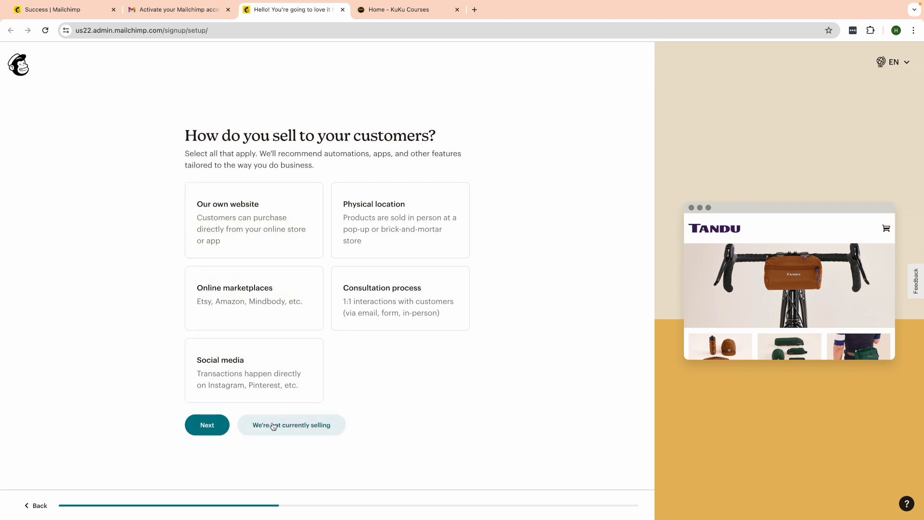
left_click(297, 427)
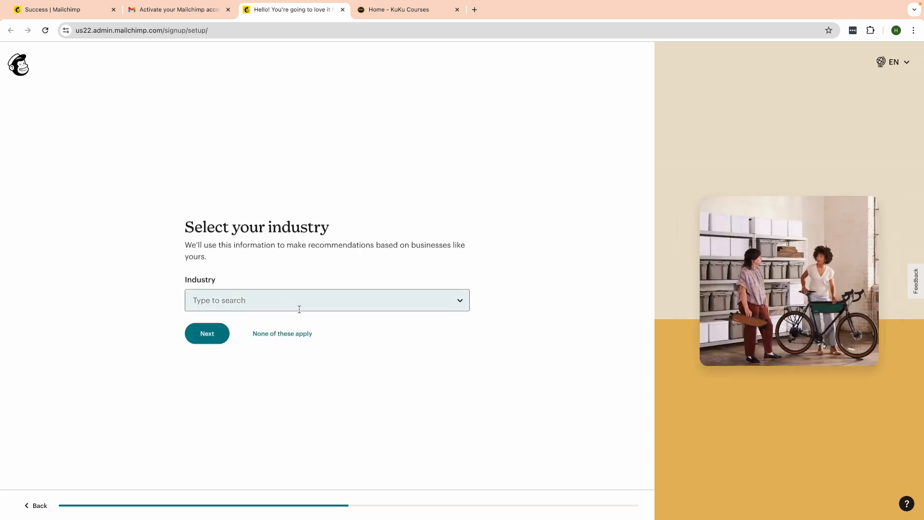
- Look through the list of industries and answer the industry question with "None of these apply"
left_click(459, 302)
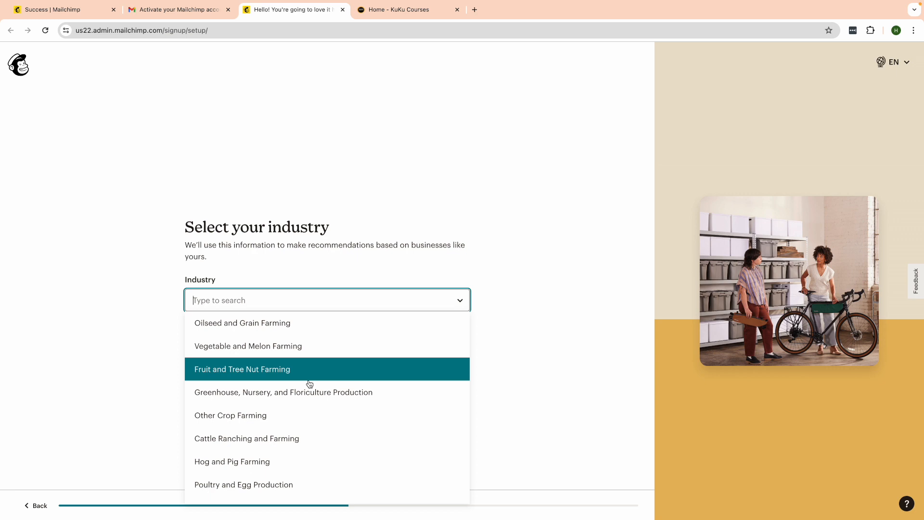
scroll(302, 447, "down", 5)
scroll(302, 448, "down", 4)
scroll(280, 465, "down", 5)
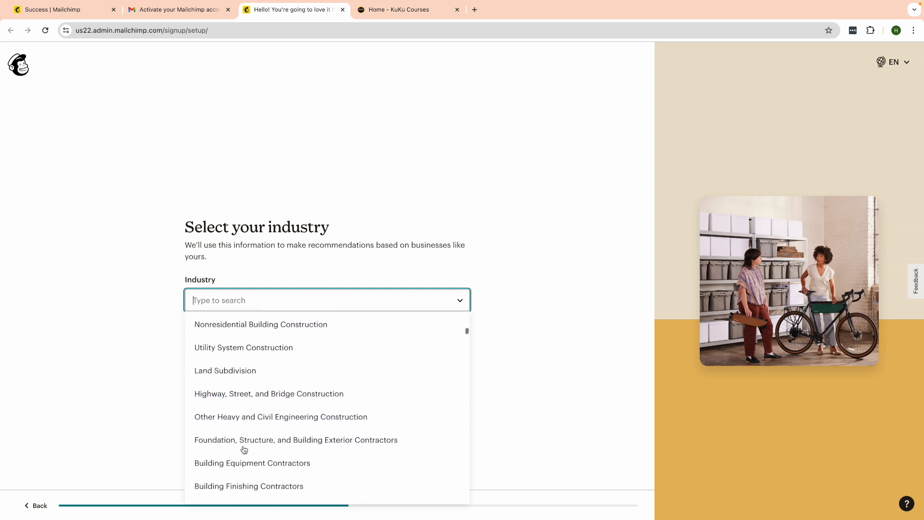
scroll(245, 449, "down", 1)
left_click(148, 405)
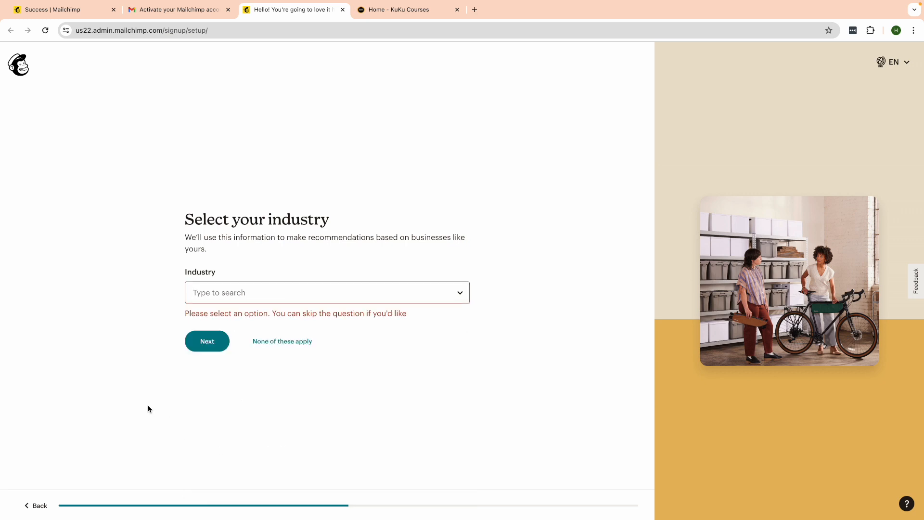
left_click(282, 344)
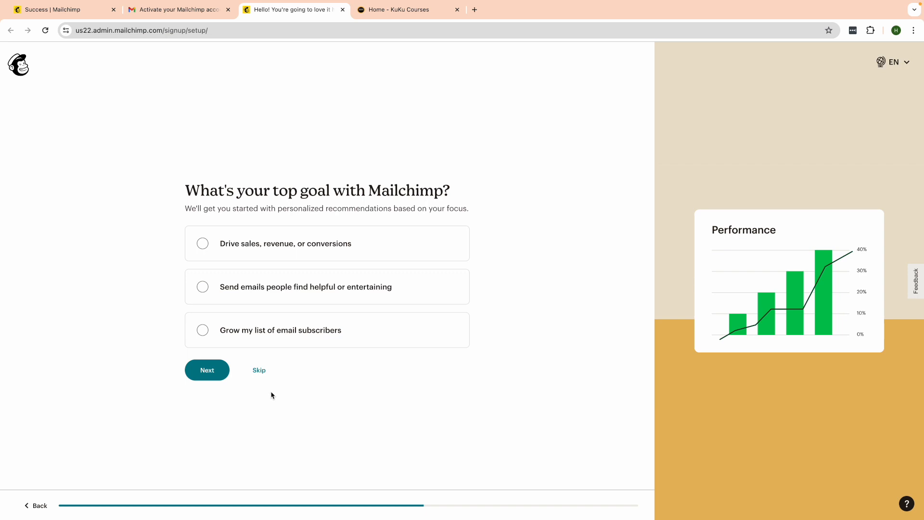
- Skip the setup questions about the top goal, the most important features and the number of email contacts
left_click(265, 372)
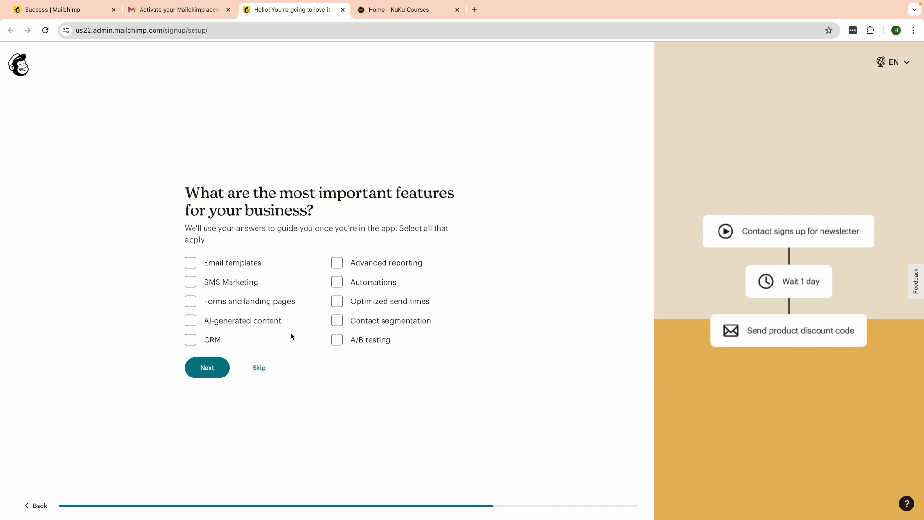
left_click(258, 369)
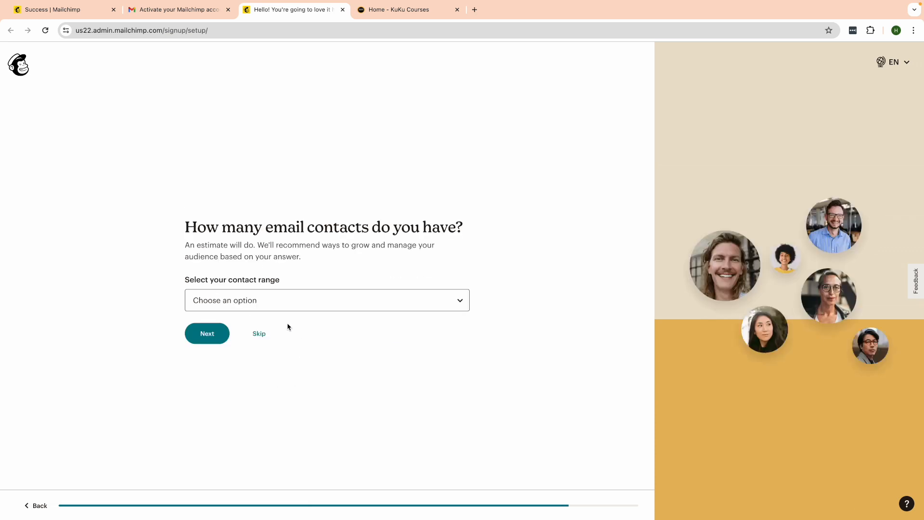
left_click(291, 307)
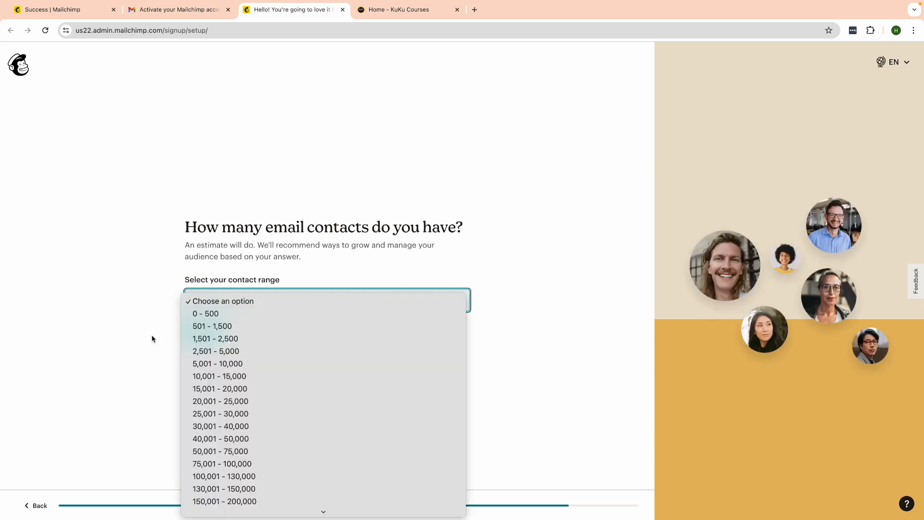
left_click(164, 325)
left_click(262, 335)
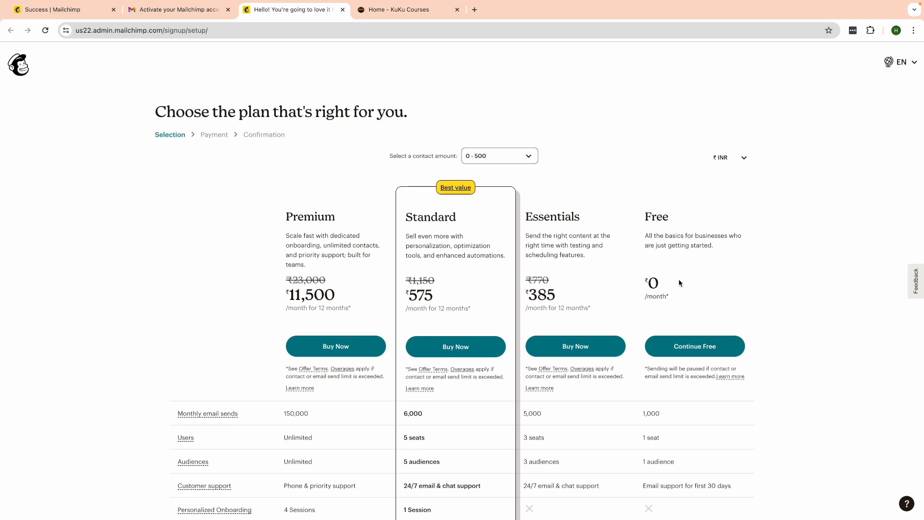
- Compare the features of the Premium, Standard, Essentials and Free plans, and continue with the Free plan
scroll(478, 291, "down", 3)
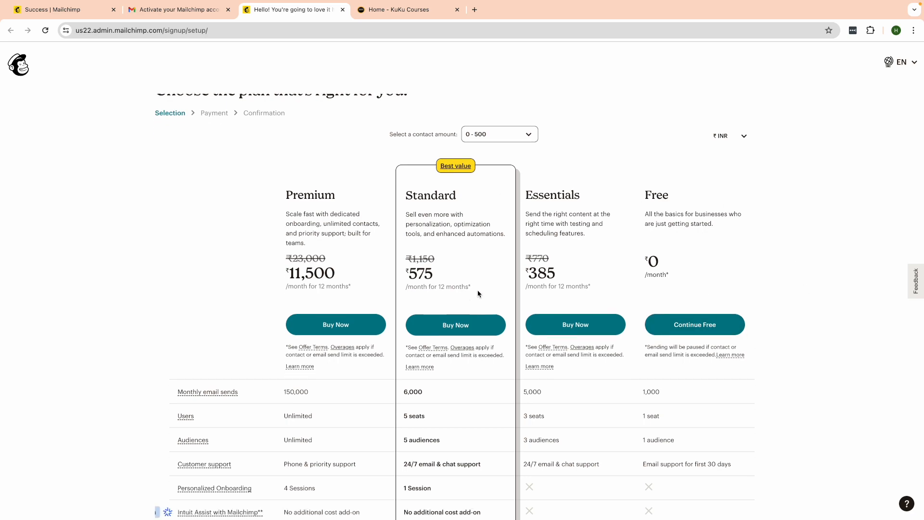
scroll(544, 283, "up", 2)
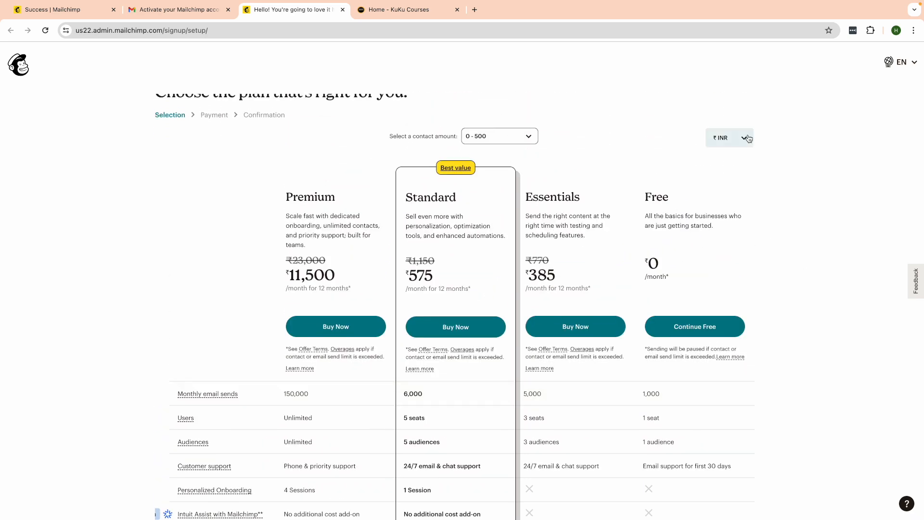
scroll(478, 308, "down", 6)
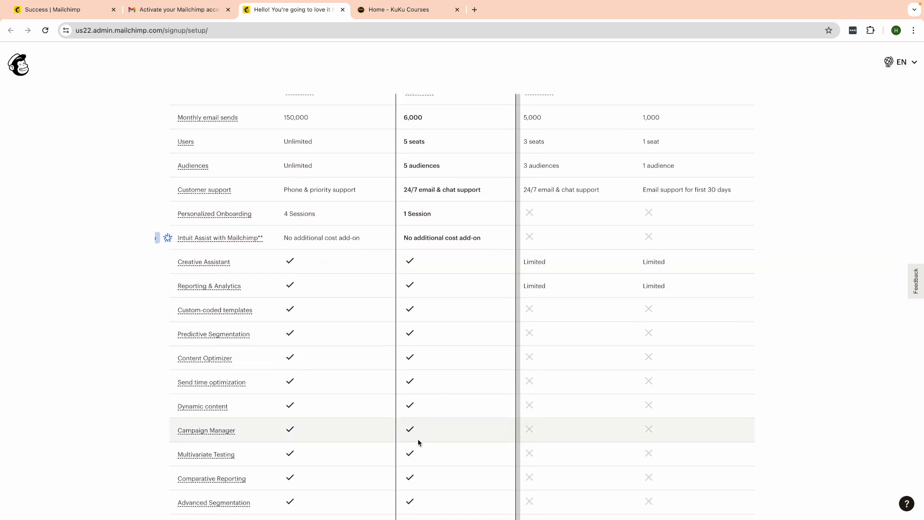
scroll(428, 434, "down", 3)
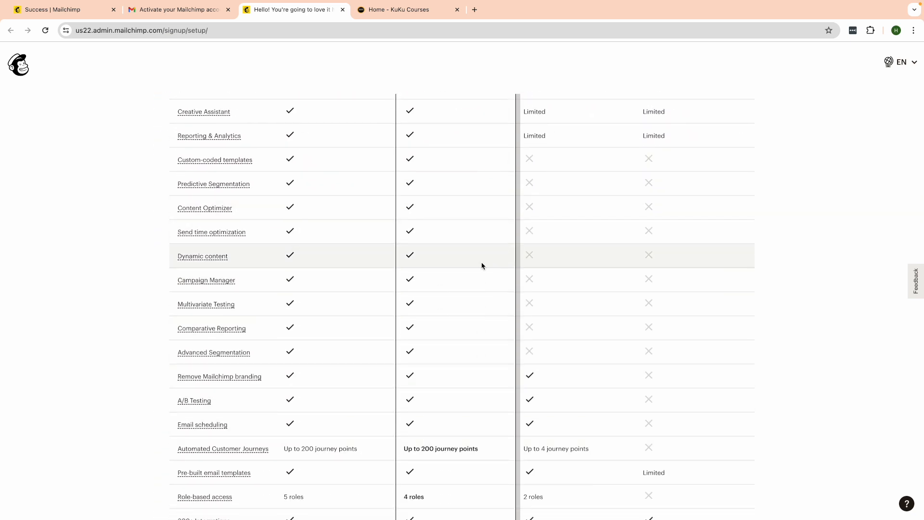
scroll(483, 266, "up", 2)
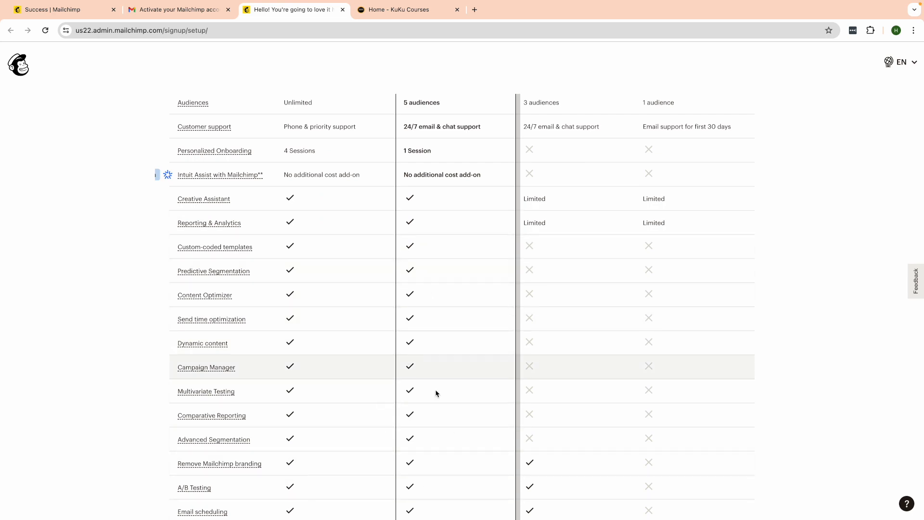
scroll(457, 396, "up", 6)
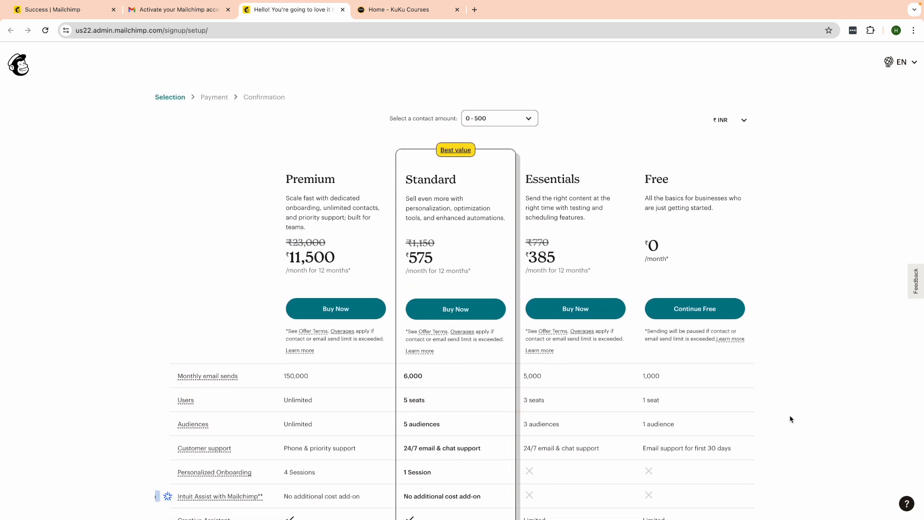
left_click(697, 311)
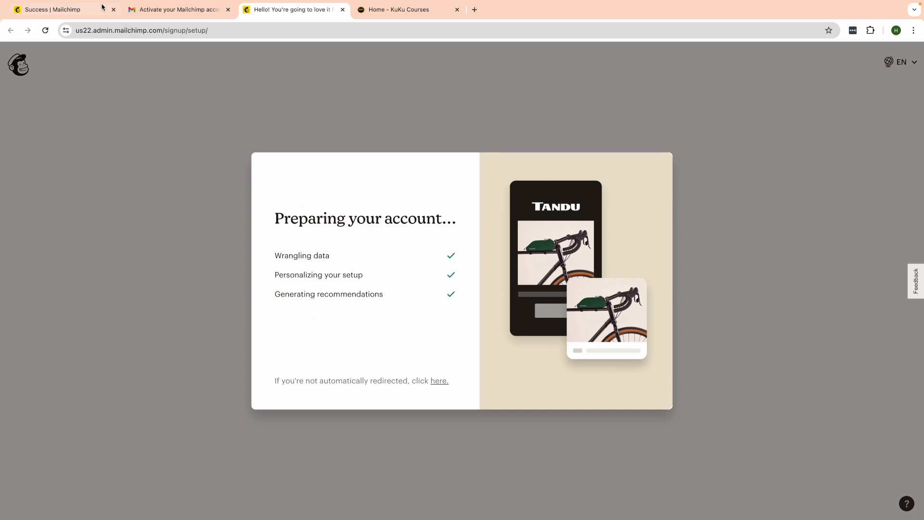
- Close the sign-up success and Gmail tabs, and look over the recommended next steps on the account's home page
left_click(115, 13)
left_click(115, 13)
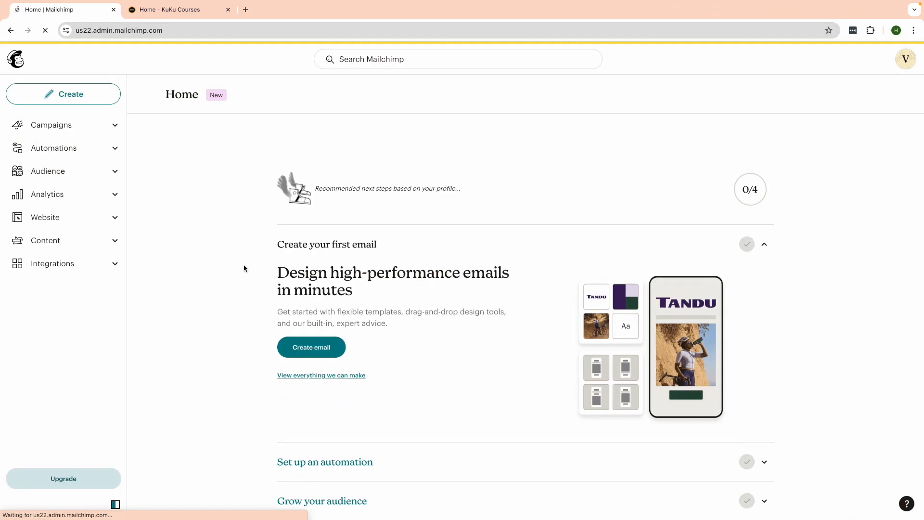
scroll(232, 310, "down", 10)
scroll(232, 310, "up", 5)
scroll(232, 314, "down", 5)
scroll(232, 314, "up", 10)
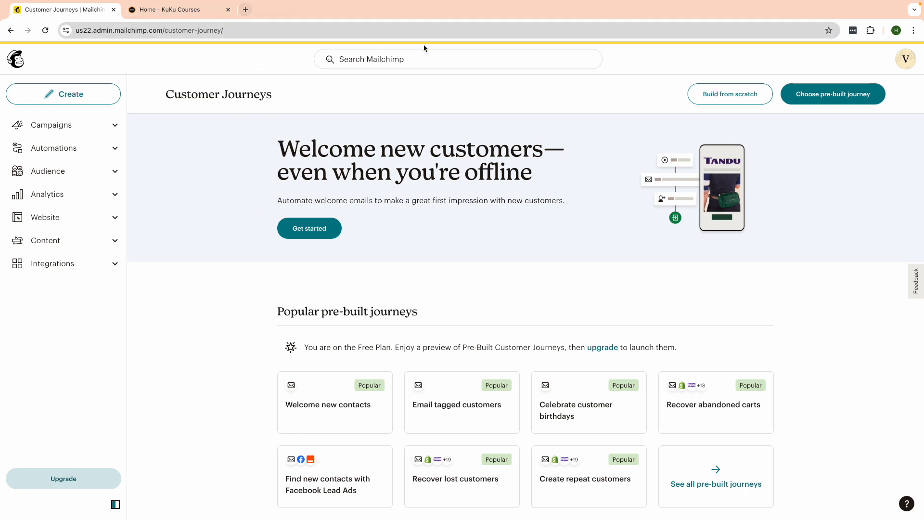
- Switch to the Dummy browser profile, open ChatGPT at chat.openai.com and pass the human verification
left_click(896, 31)
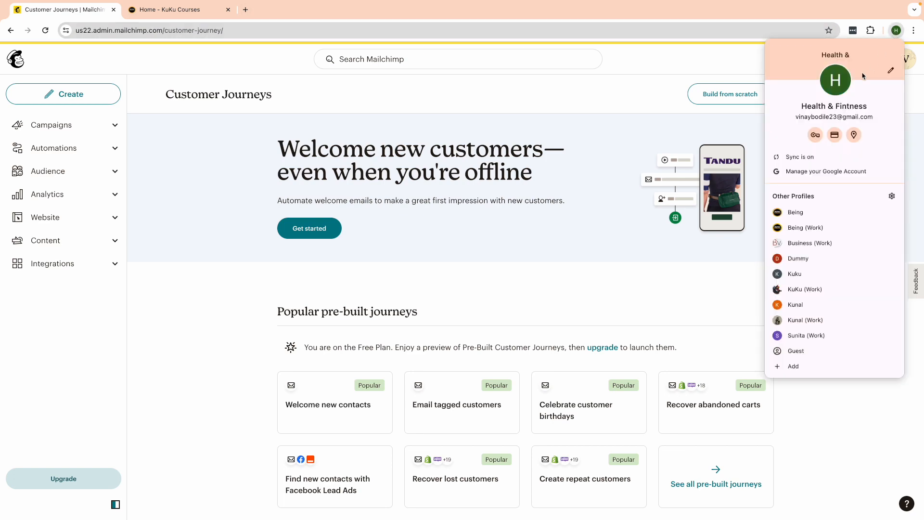
left_click(791, 259)
type("ch")
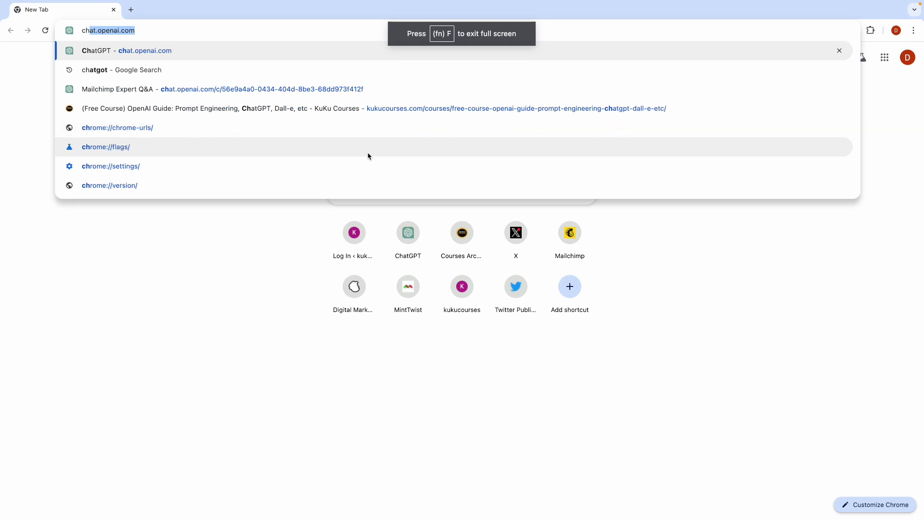
key("Return")
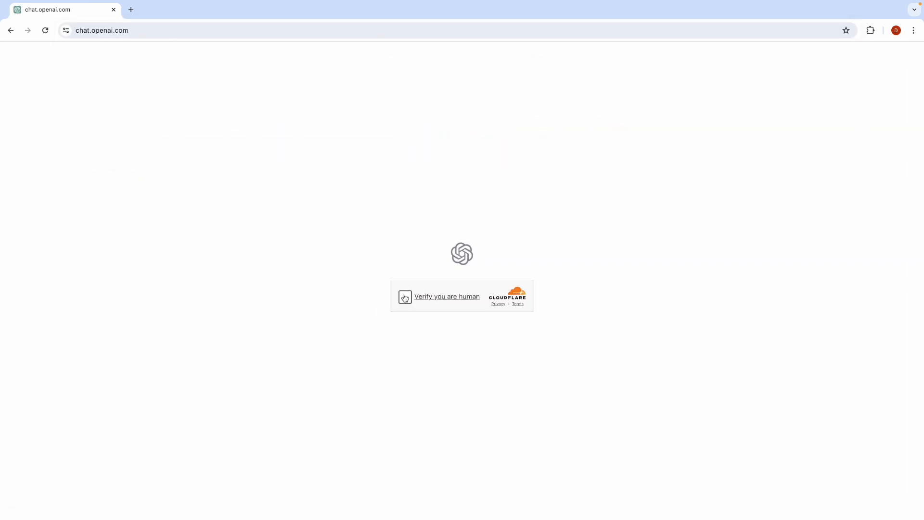
left_click(405, 298)
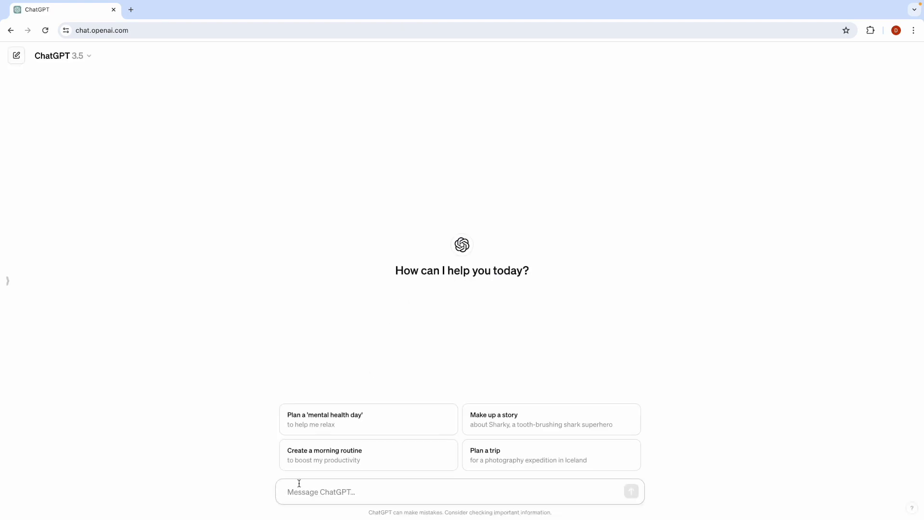
- Send ChatGPT the message "hi how are you?"
type("hi how are you")
key("Return")
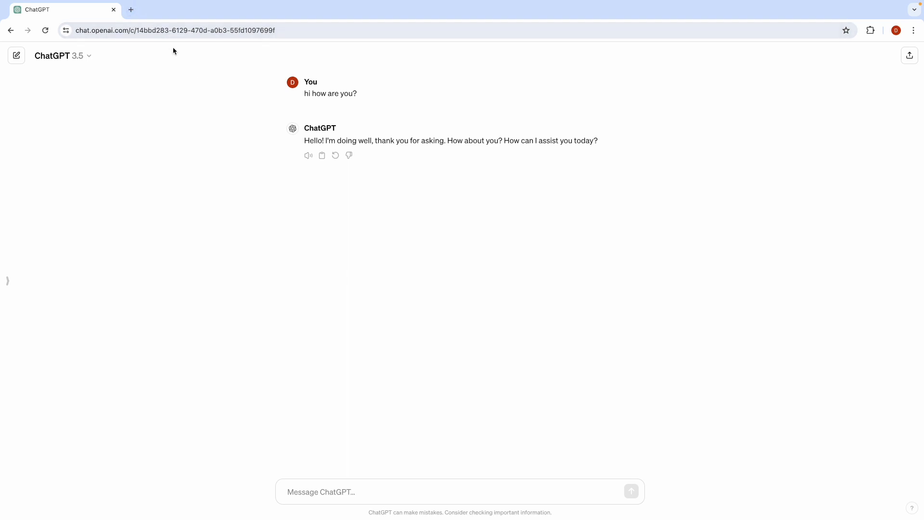
key("ctrl+Left")
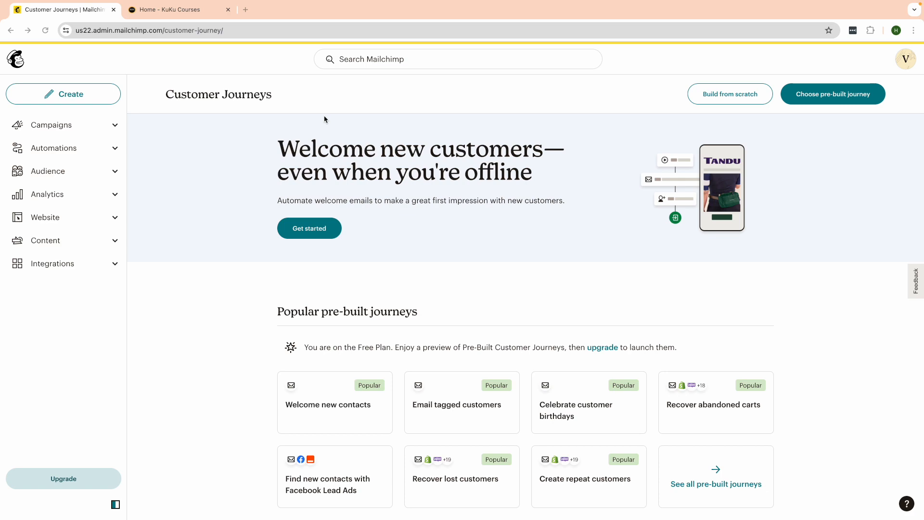
key("ctrl+Right")
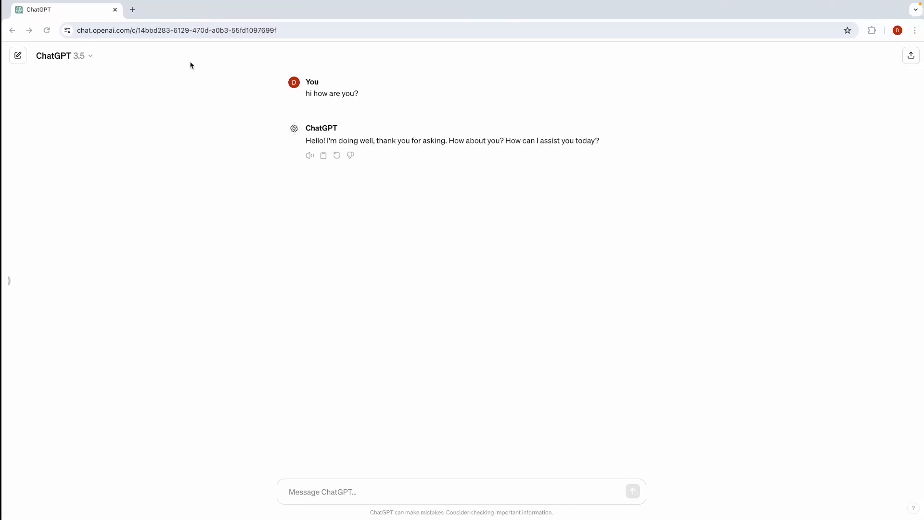
- Search Google in a new tab for "udemy free course duration policy", highlight the video length limit in the answer, and close the tab
left_click(131, 9)
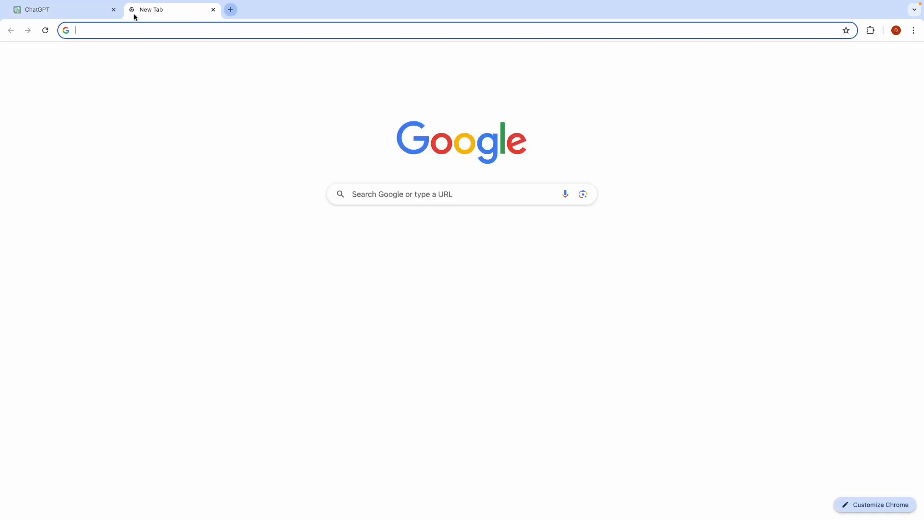
type("udem")
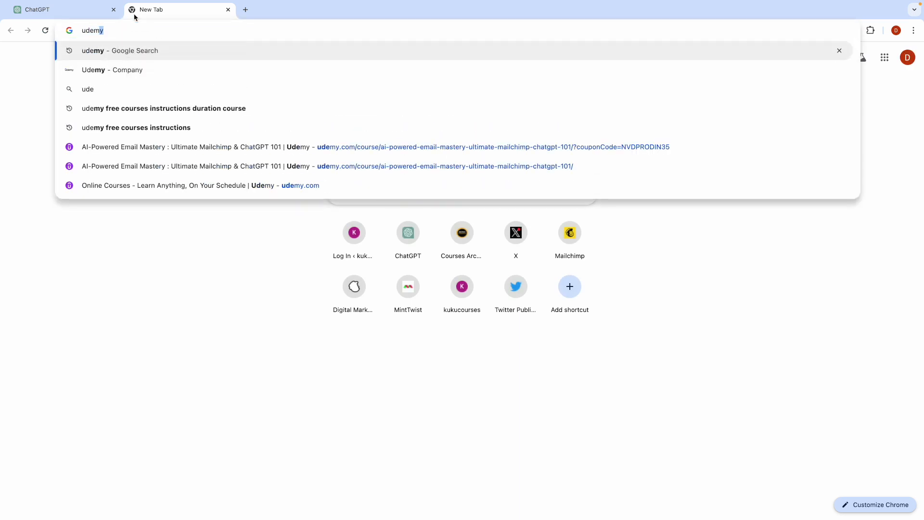
type("y fr")
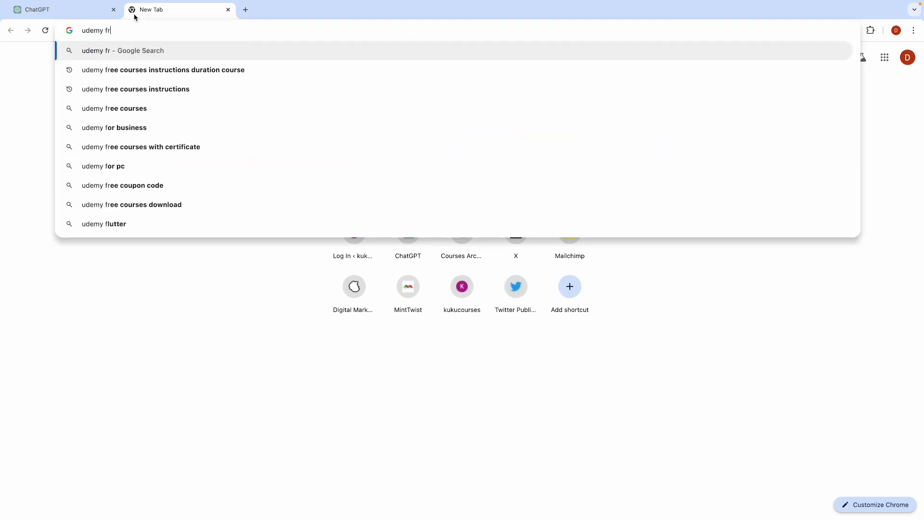
type("ee course")
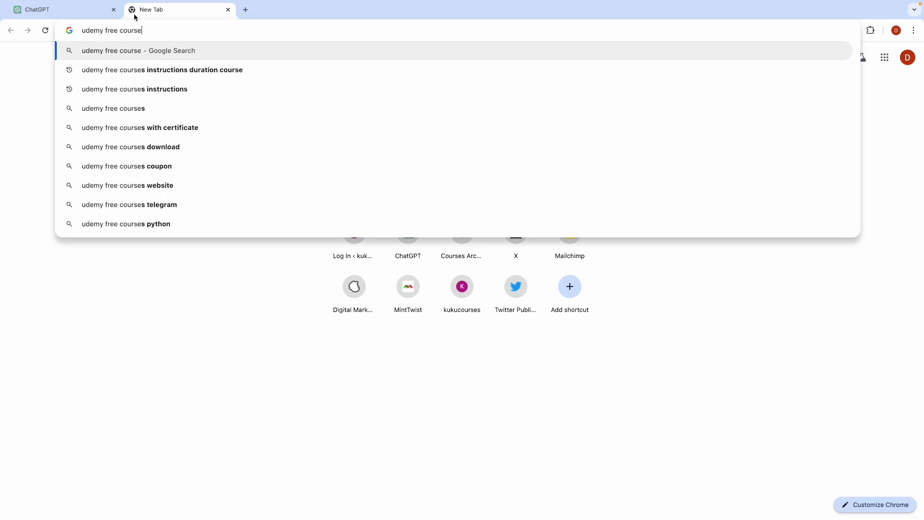
type(" durati")
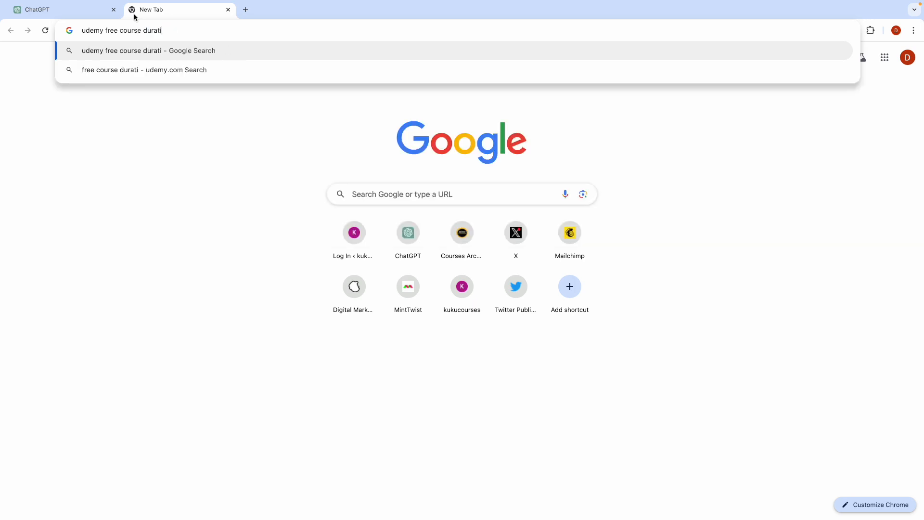
type("on policy")
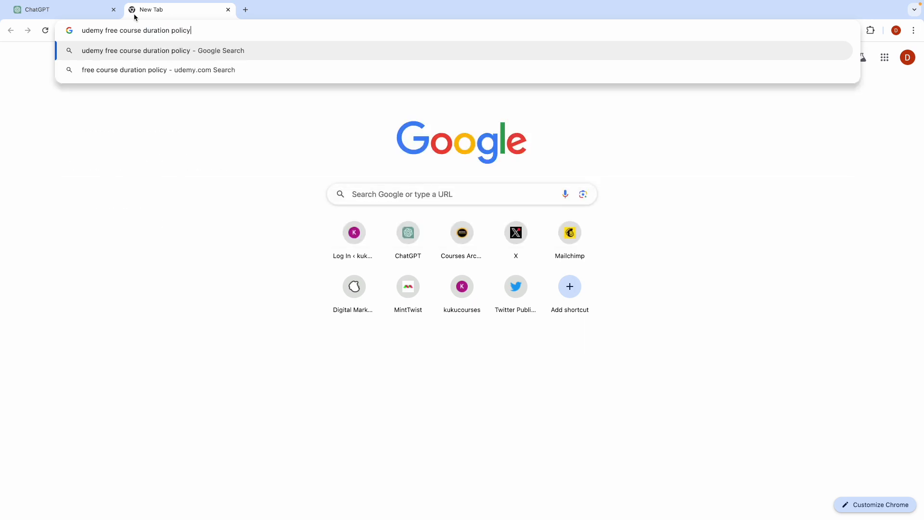
key("Return")
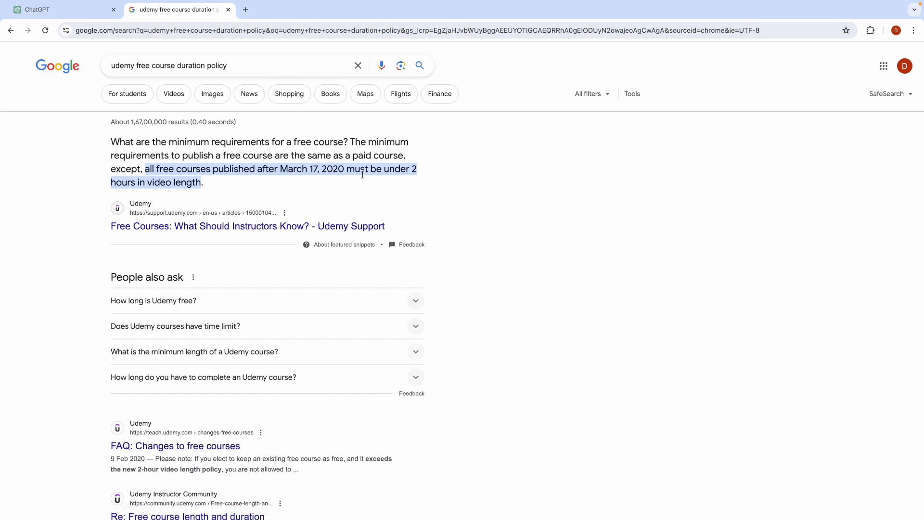
left_click_drag(381, 170, 158, 187)
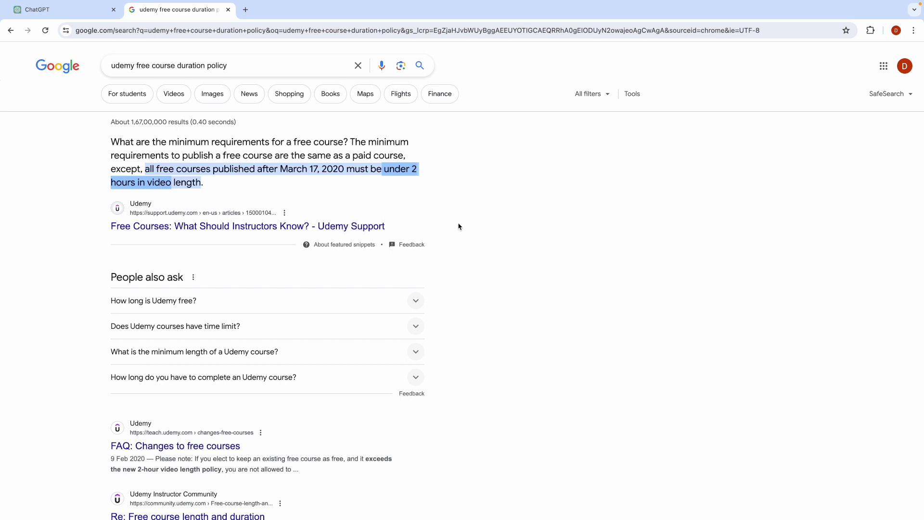
left_click(228, 10)
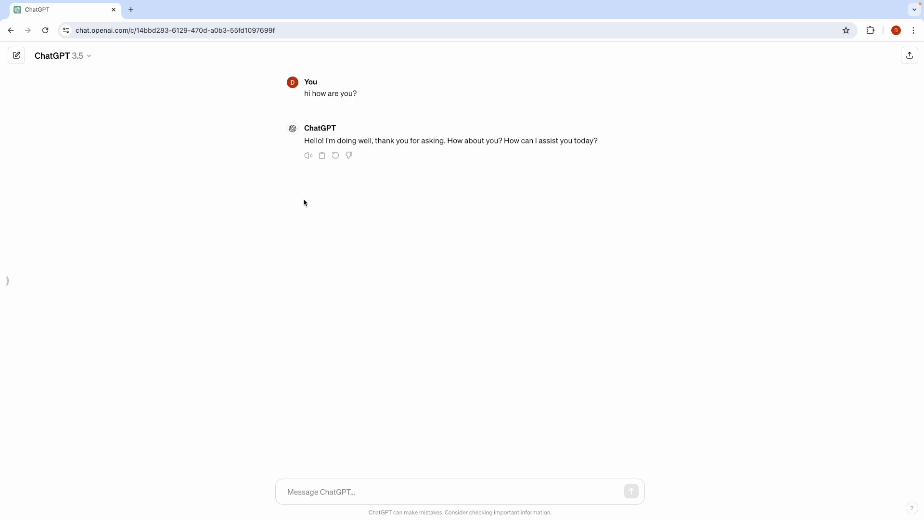
key("ctrl+Left")
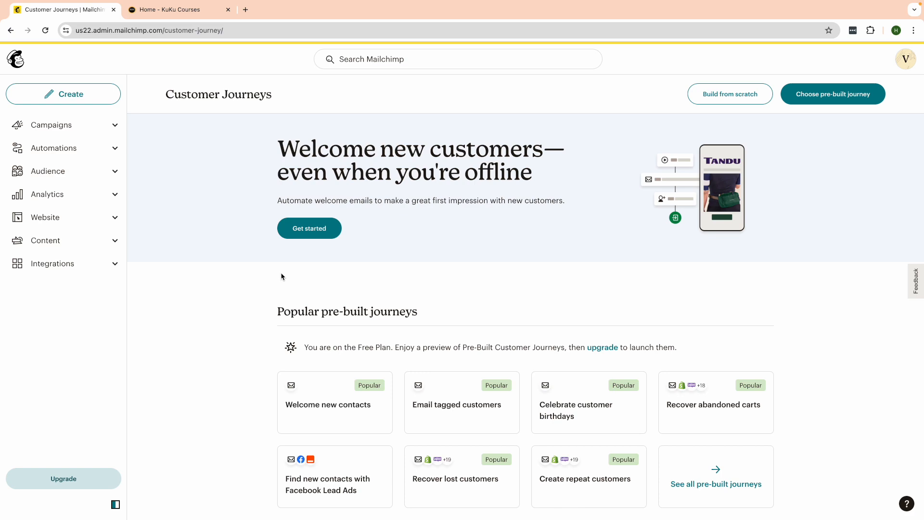
key("ctrl+Right")
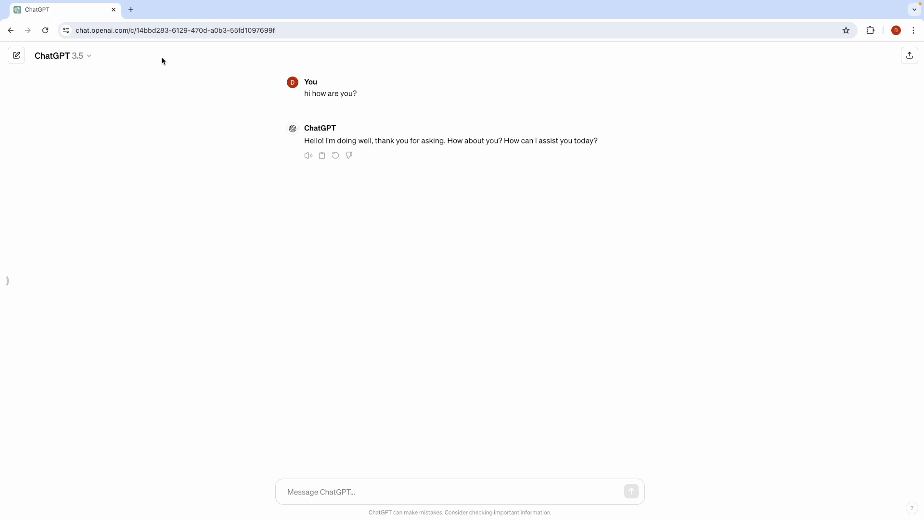
- Search Google for "chatgPt" in a new tab and open the ChatGPT site from the results
left_click(131, 11)
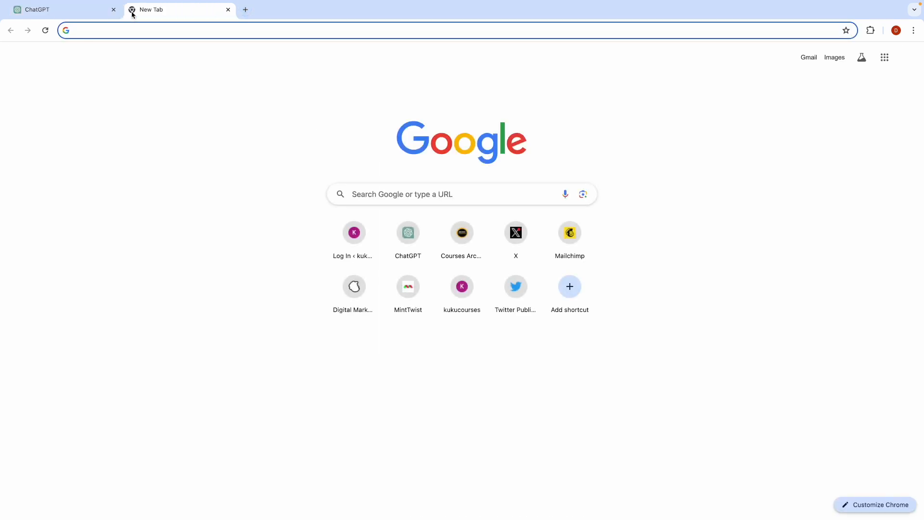
type("chat.openai.com")
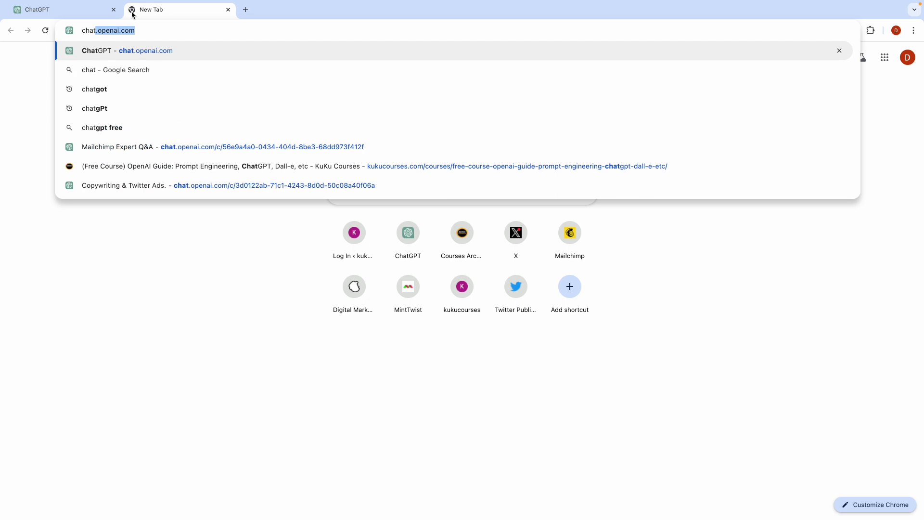
key("Down")
key("Down")
key("Down")
key("Return")
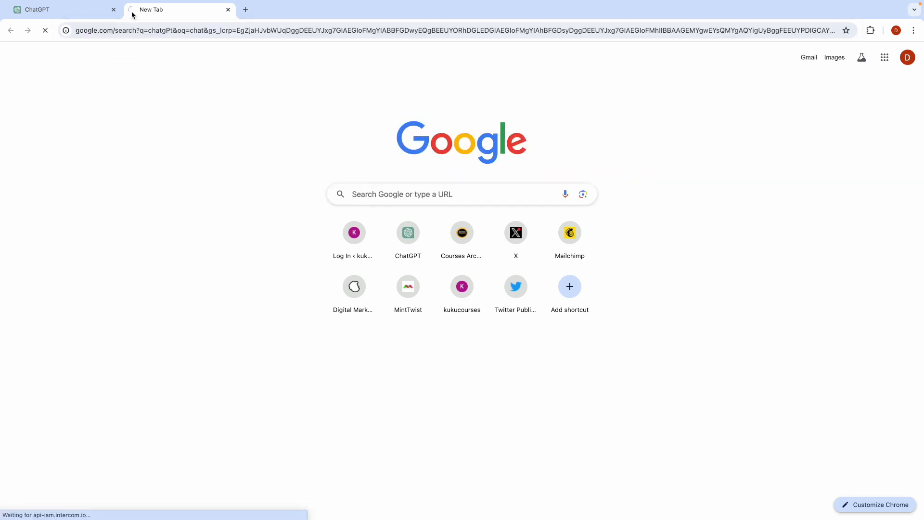
left_click(133, 192)
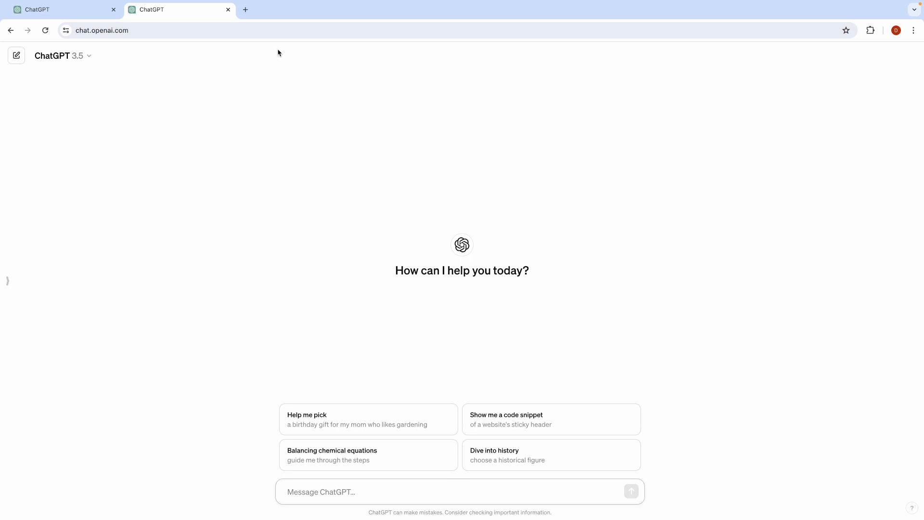
- Close the duplicate ChatGPT tab, search Google for "kuku courses" in a new tab, and open the KuKu Courses home page
left_click(248, 14)
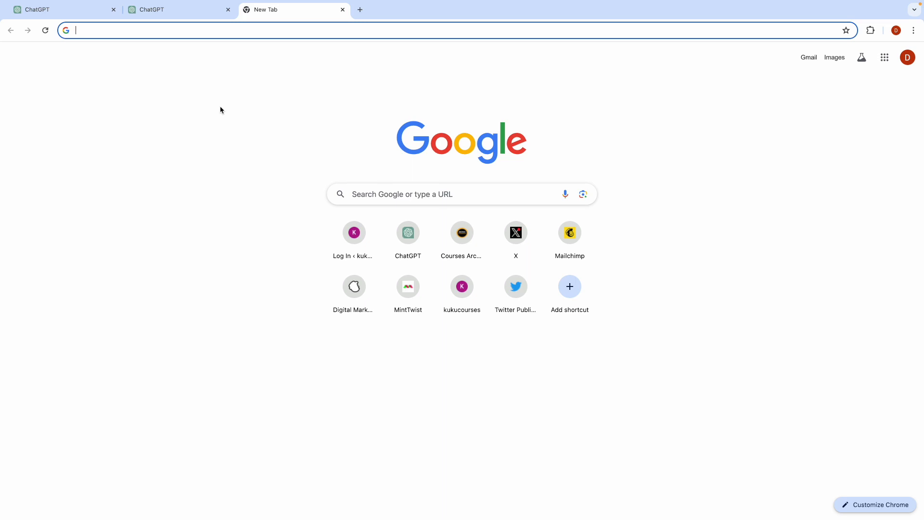
left_click(47, 12)
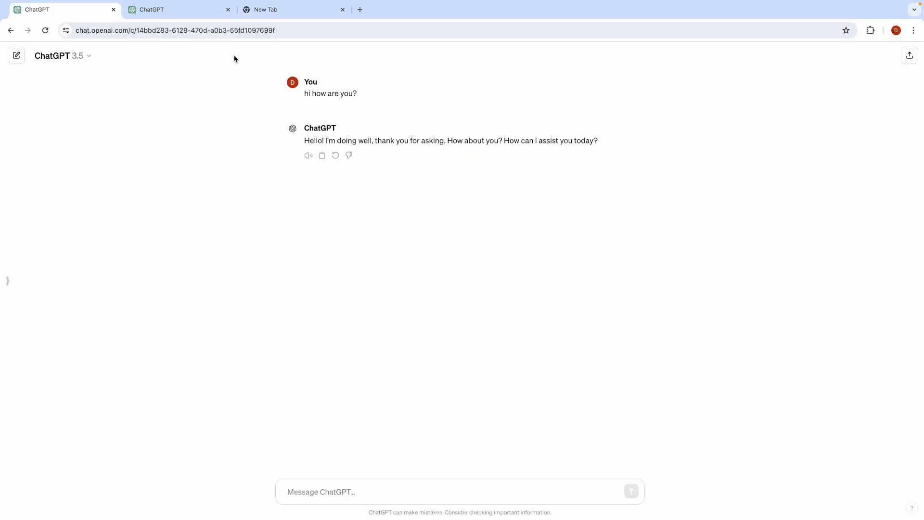
left_click(229, 10)
left_click(176, 10)
type("ku")
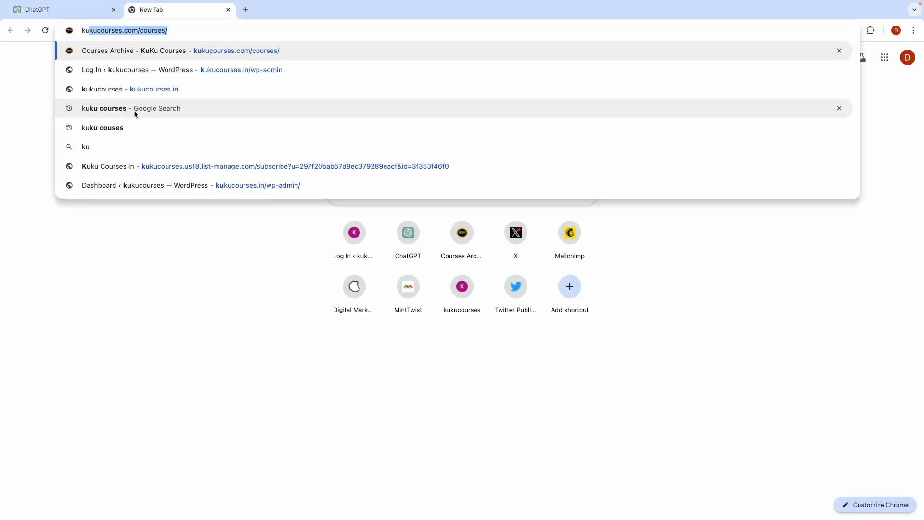
type("ku courses")
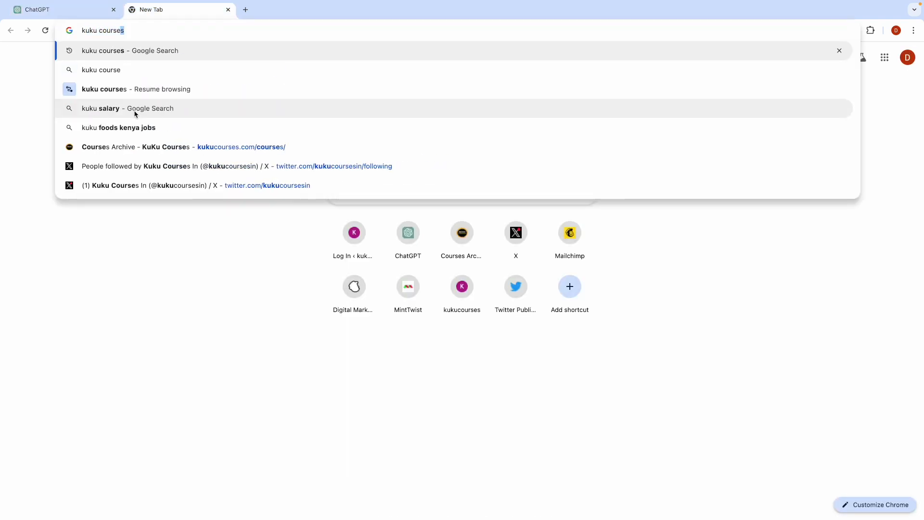
key("Return")
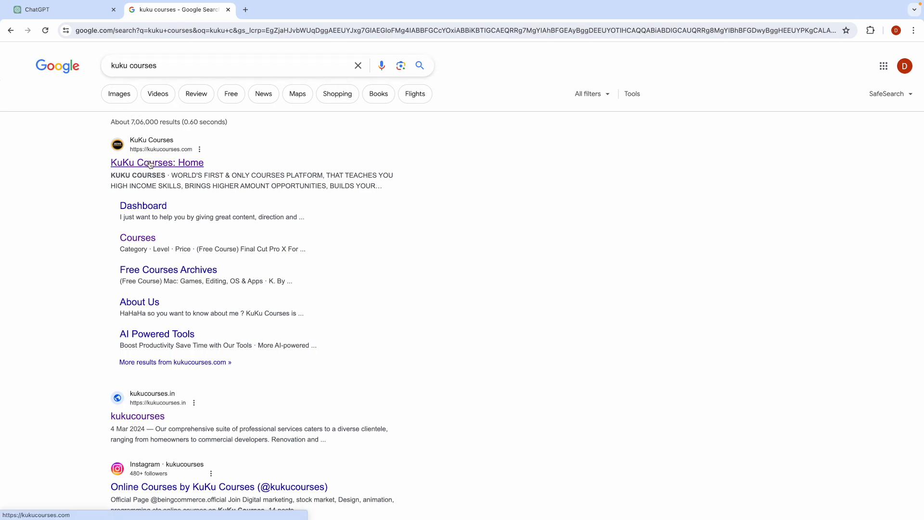
left_click(188, 164)
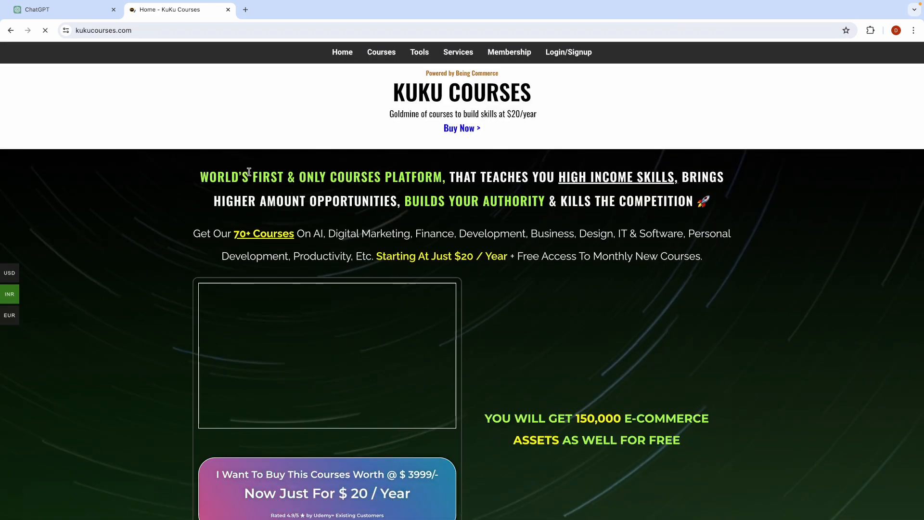
- Open the Free Courses page through the quick links in the KuKu Courses home page footer
scroll(444, 248, "down", 20)
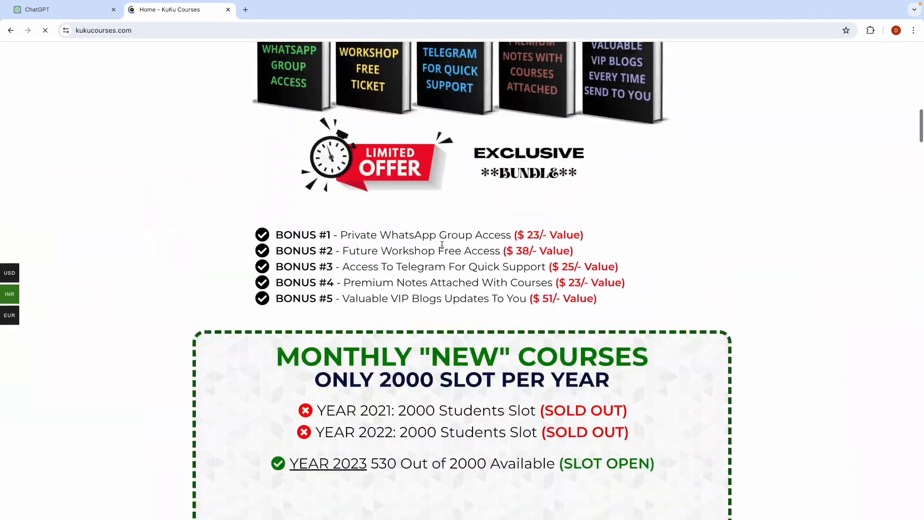
scroll(441, 245, "down", 20)
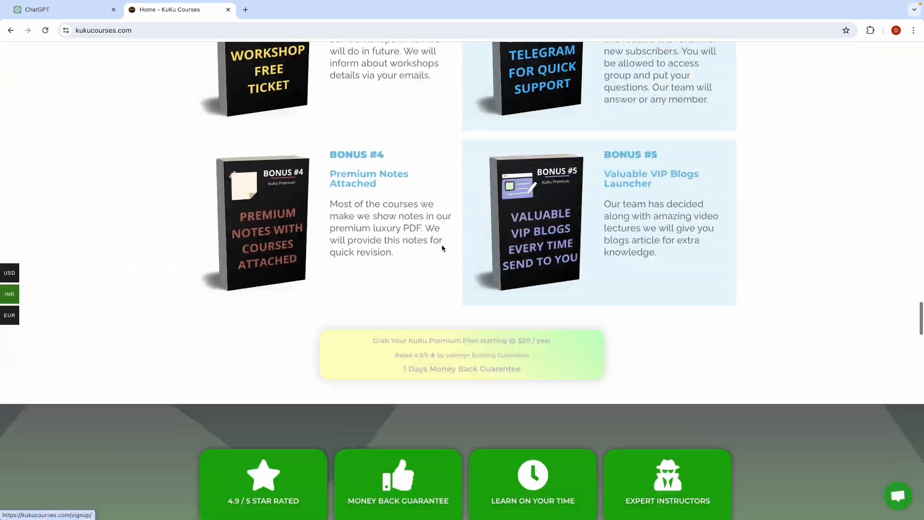
scroll(442, 247, "down", 20)
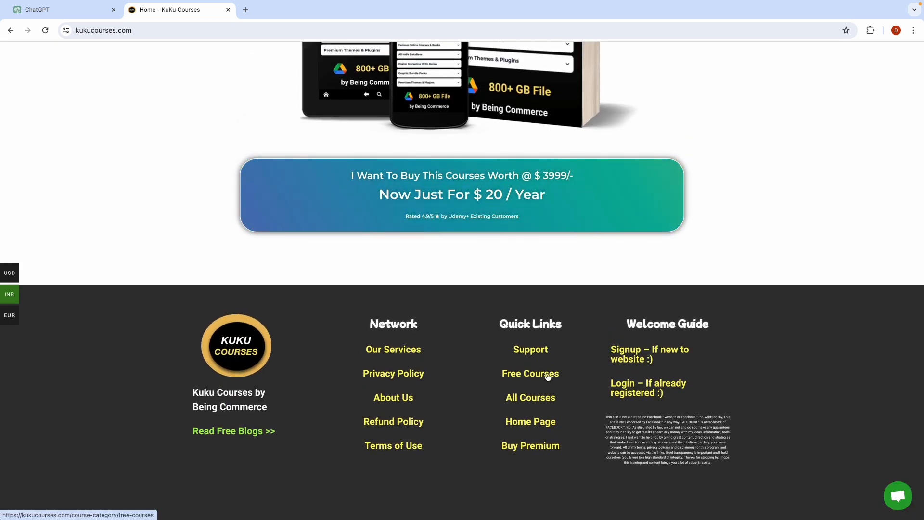
left_click(524, 376)
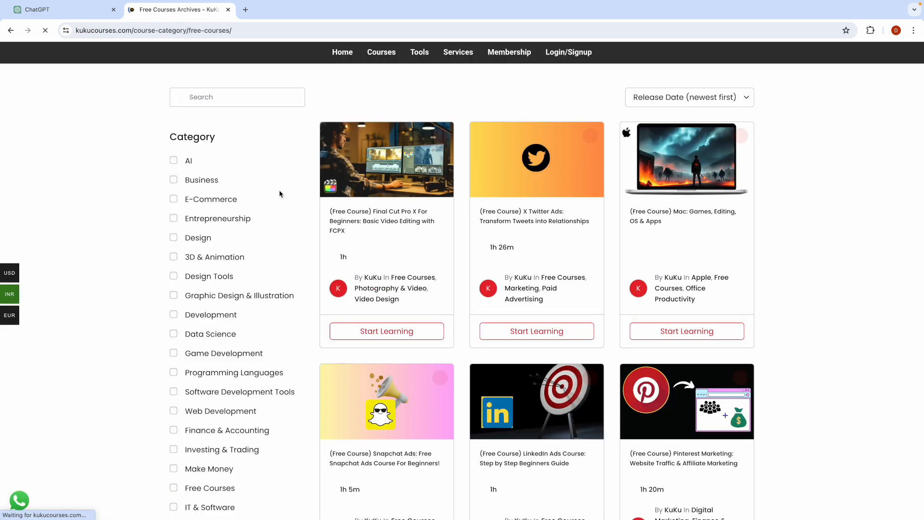
- Search the course catalogue for "openai" and locate the free course "OpenAI Guide: Prompt Engineering, ChatGPT, Dall-e, etc"
left_click(210, 102)
type("openai")
key("Return")
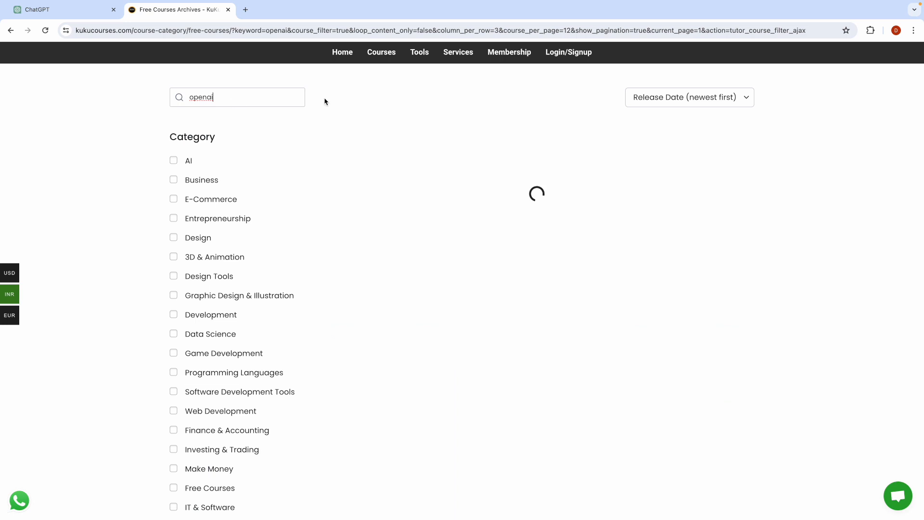
scroll(417, 233, "down", 2)
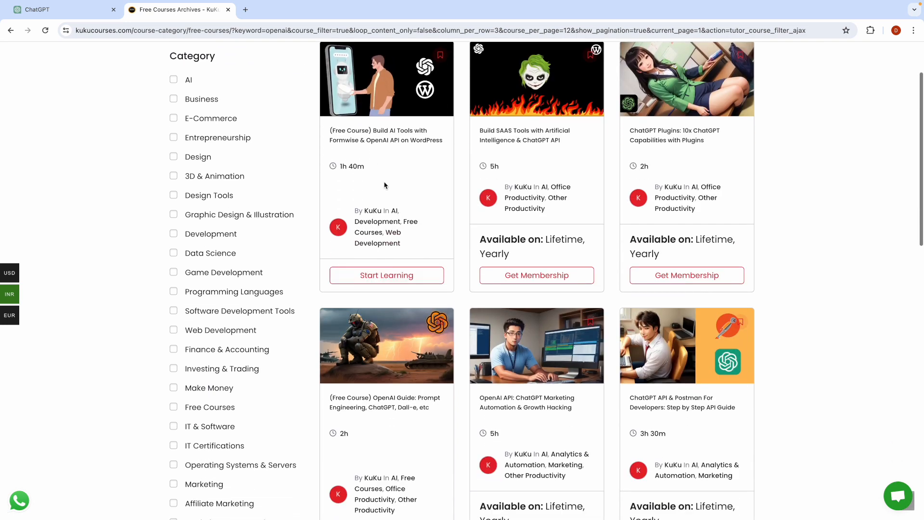
scroll(417, 233, "down", 1)
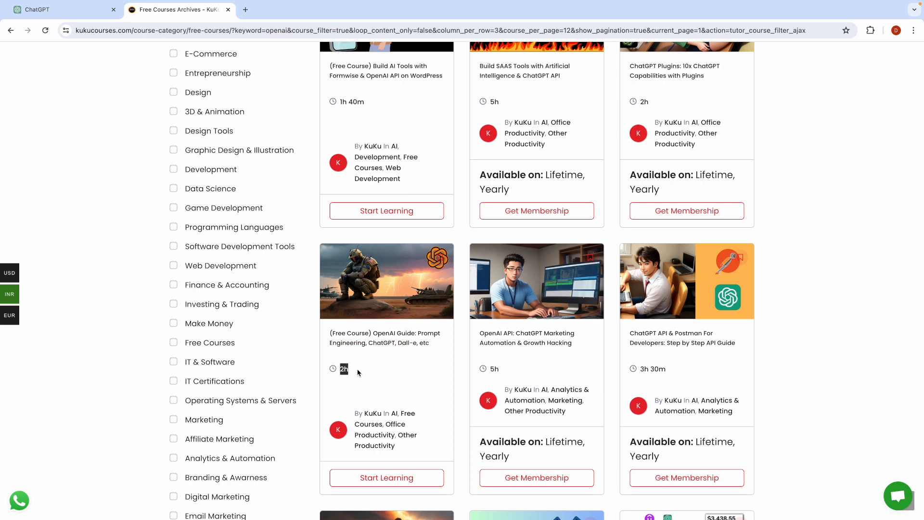
- Open the free course "OpenAI Guide: Prompt Engineering, ChatGPT, Dall-e, etc" and expand the collapsed sections of its course content
left_click(395, 336)
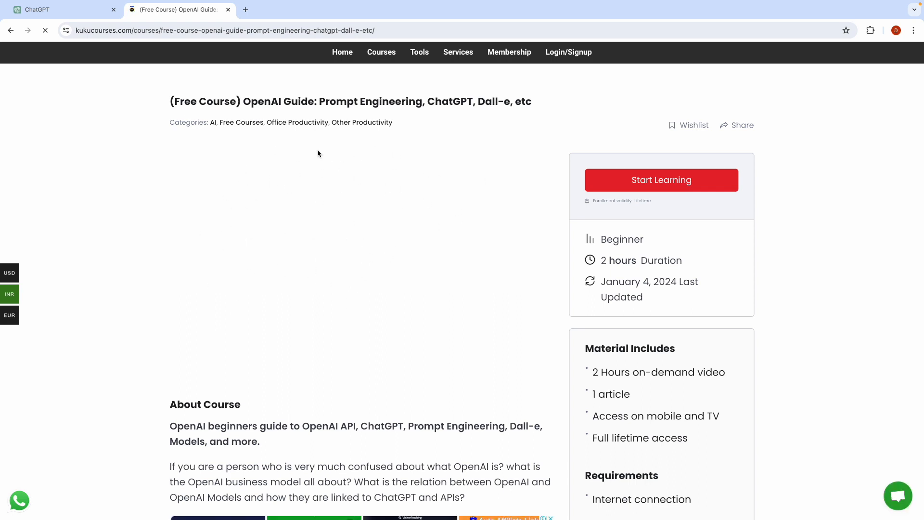
double_click(595, 370)
scroll(530, 421, "down", 12)
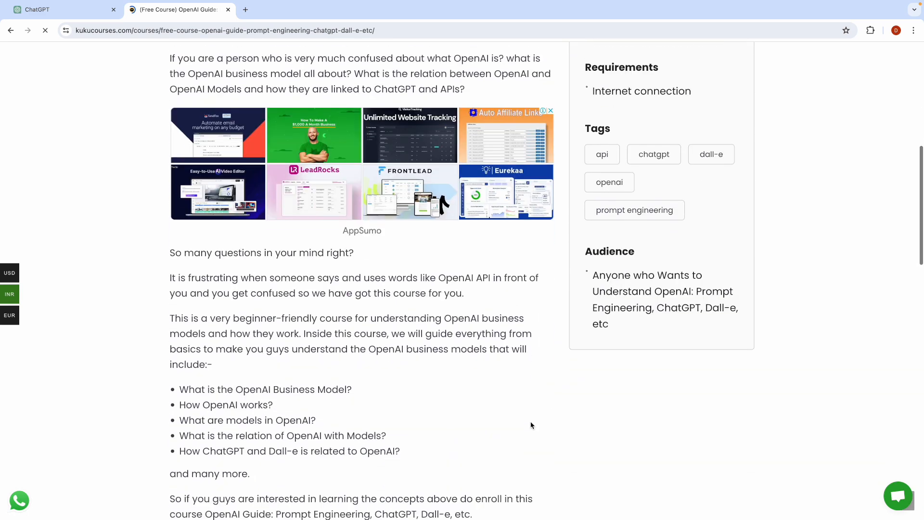
scroll(531, 421, "down", 15)
left_click(292, 214)
left_click(293, 289)
left_click(284, 363)
left_click(310, 448)
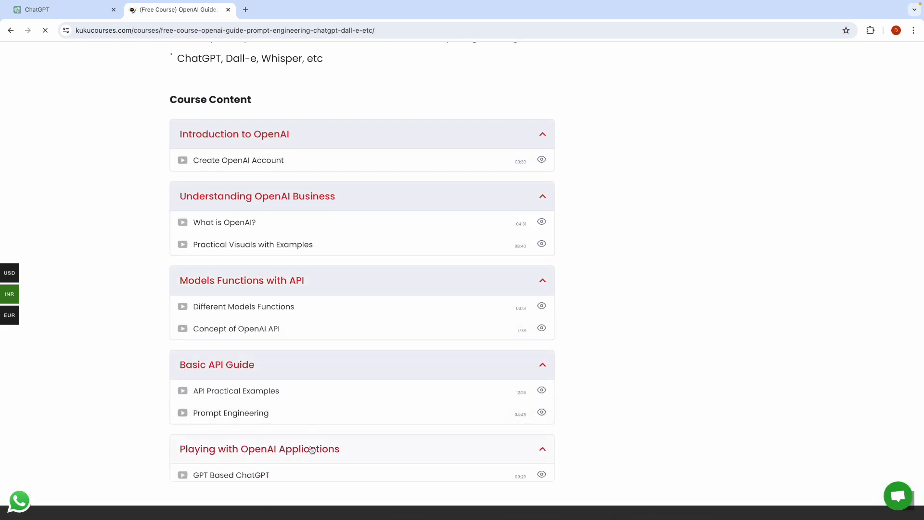
- Preview the introductory video on the course page and highlight "Prompt Engineering" in the course title
scroll(336, 254, "up", 3)
scroll(335, 254, "up", 20)
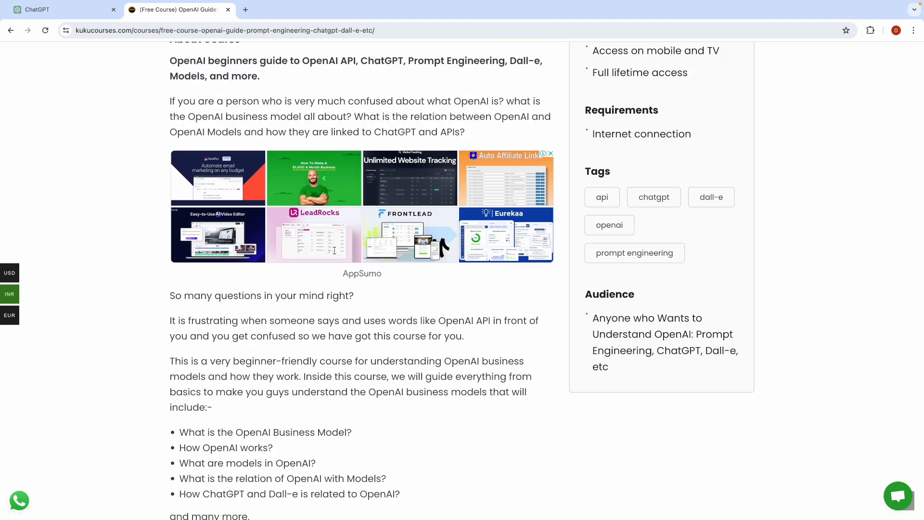
scroll(334, 251, "up", 1)
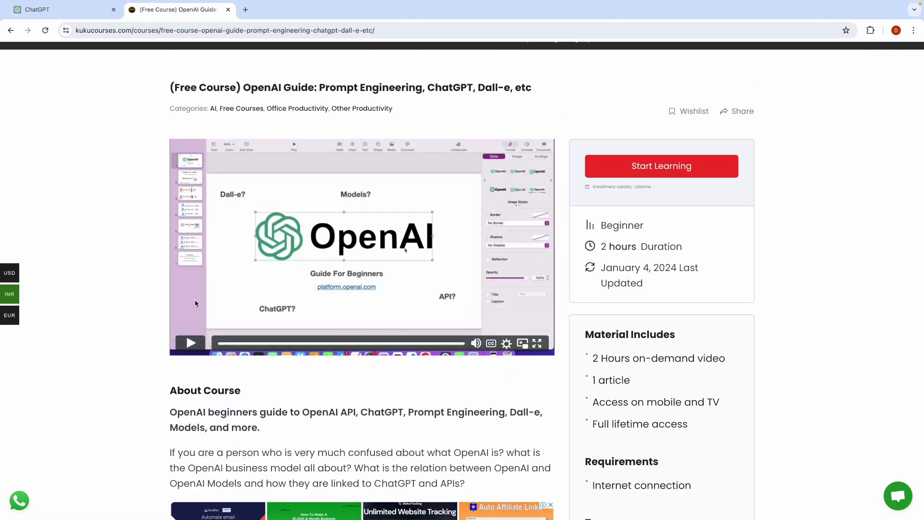
left_click(191, 351)
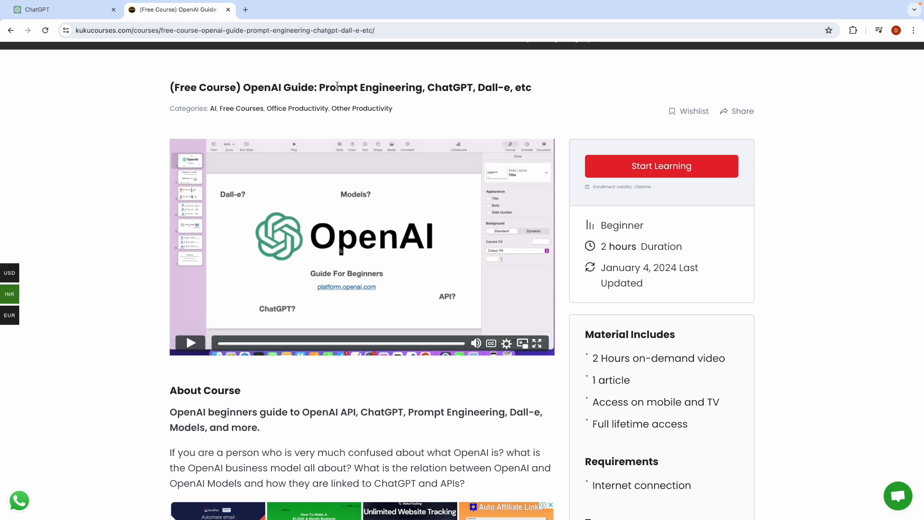
left_click_drag(321, 87, 422, 87)
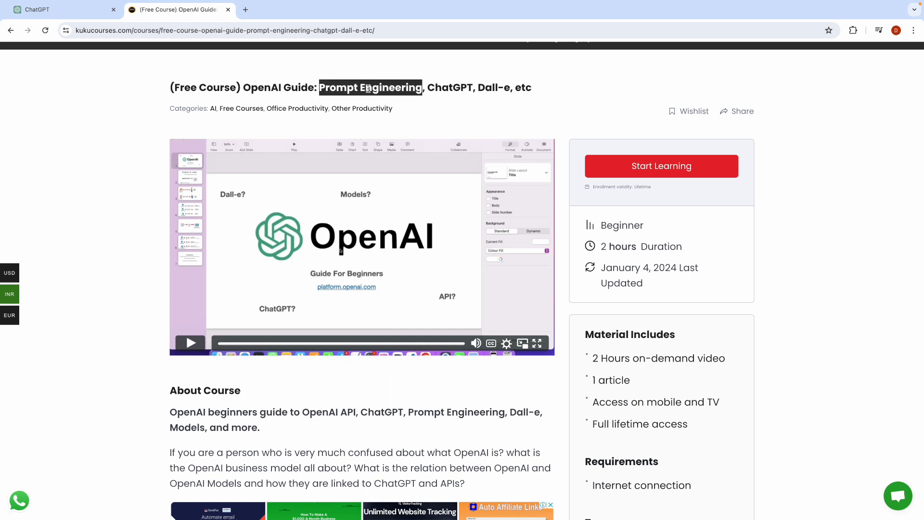
- Switch to the ChatGPT tab and send the prompt "how many states USA has?" in the existing chat
left_click(76, 13)
left_click_drag(306, 94, 361, 94)
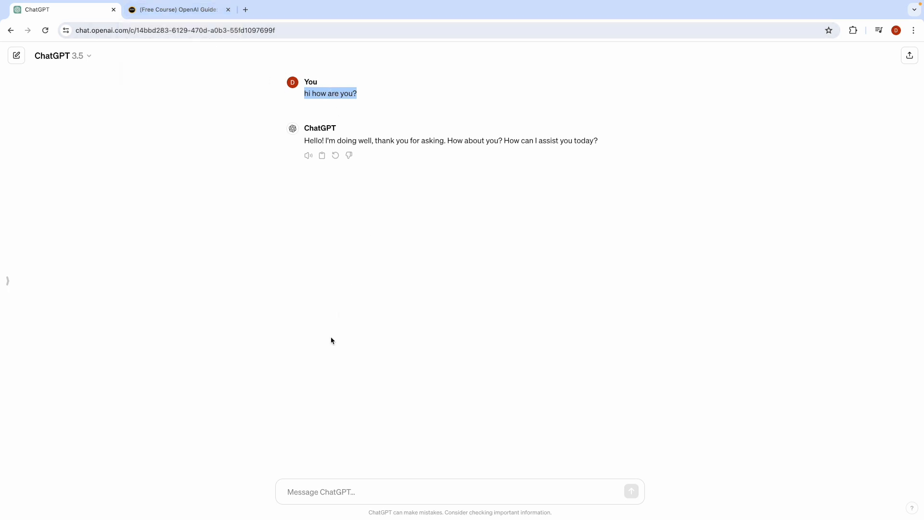
left_click(290, 492)
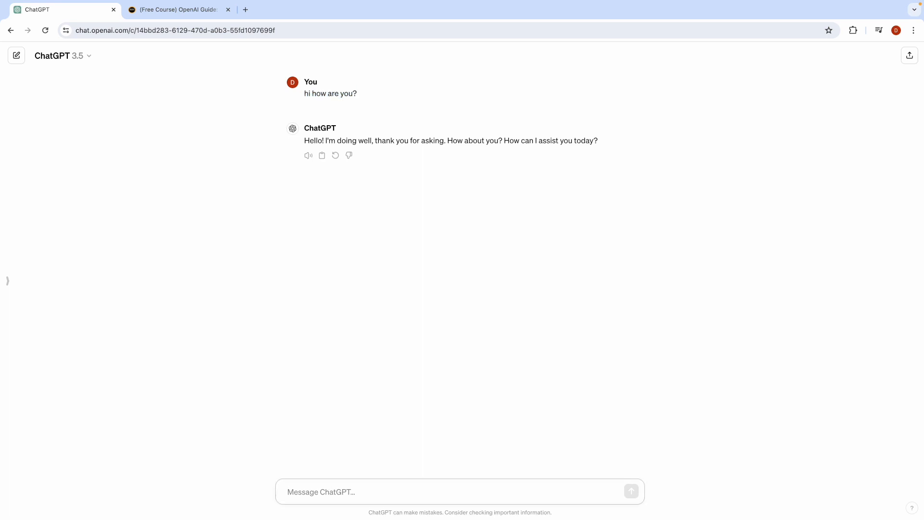
type("how ma")
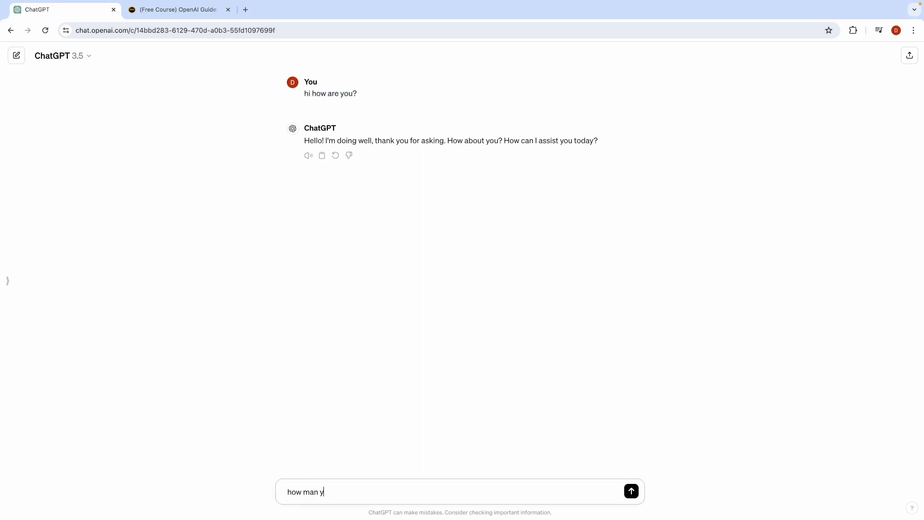
type("ny states USA has?")
triple_click(321, 493)
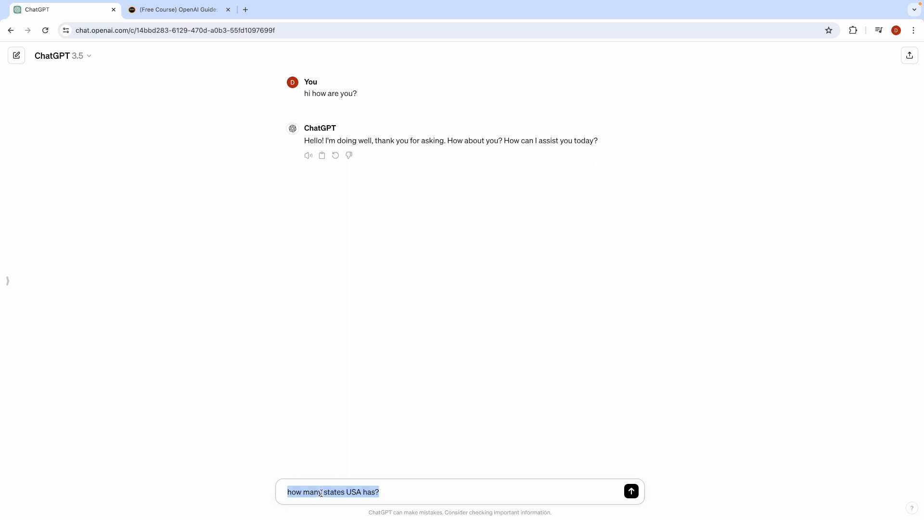
left_click(397, 492)
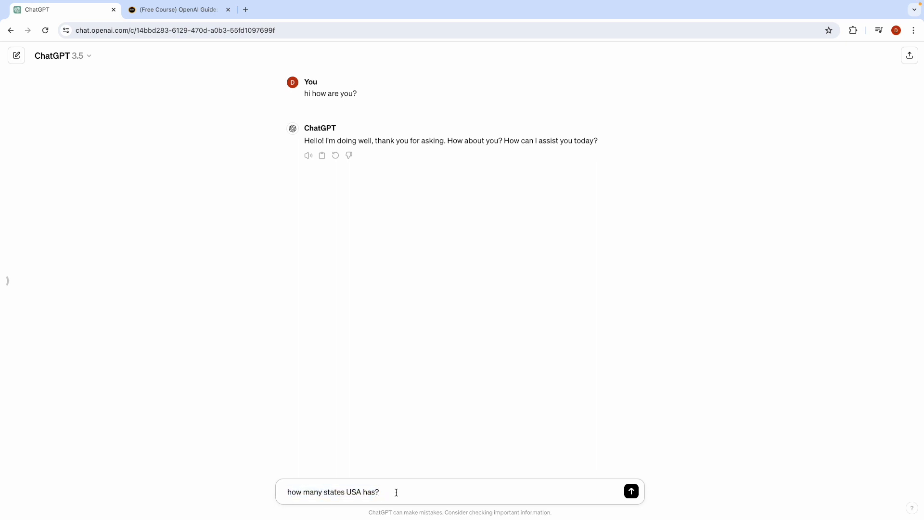
key("Return")
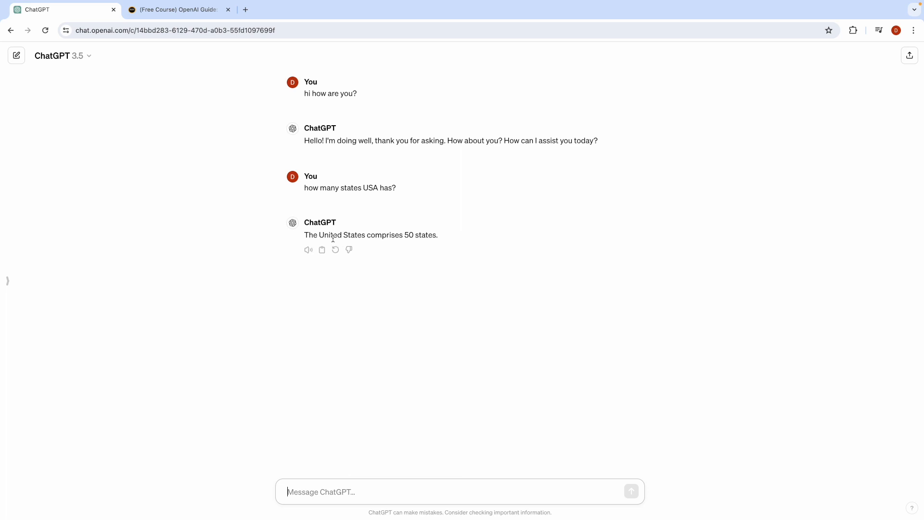
- Review the states question and its answer in ChatGPT alongside the course page's "Prompt Engineering" topic and course duration
triple_click(333, 238)
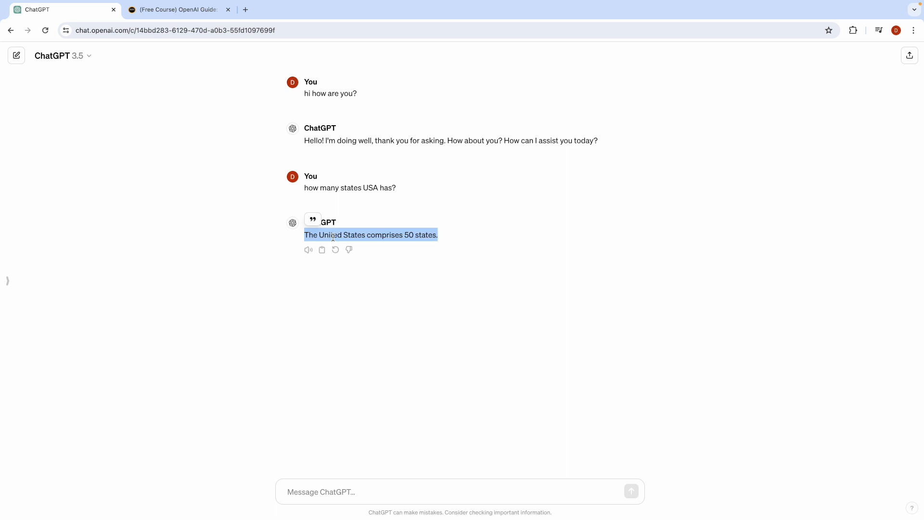
triple_click(342, 187)
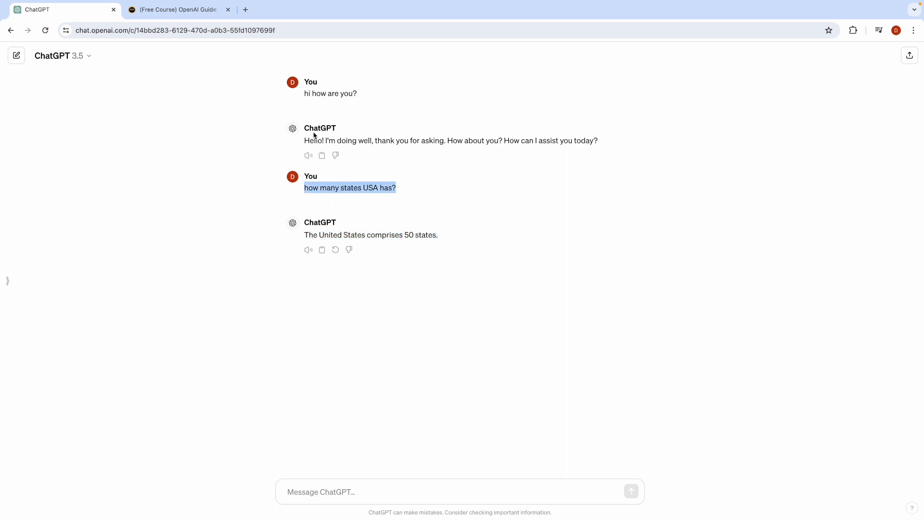
left_click(173, 19)
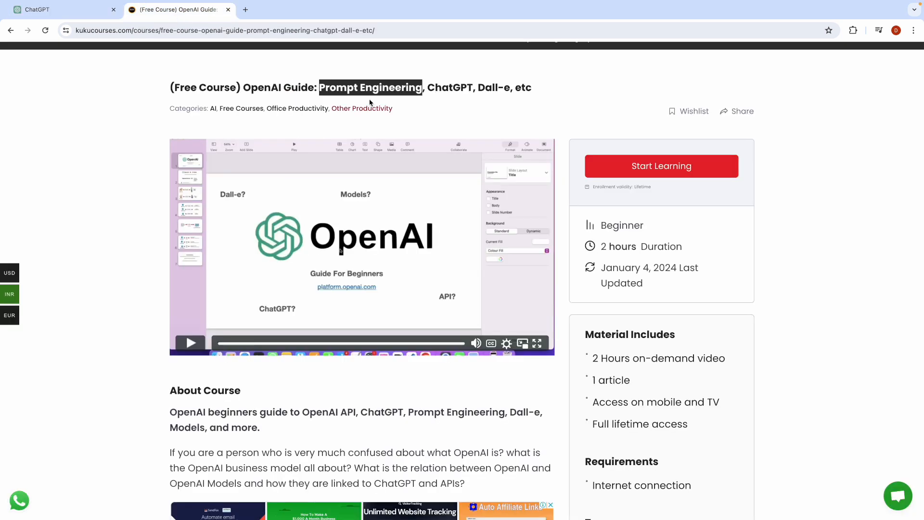
left_click(319, 88)
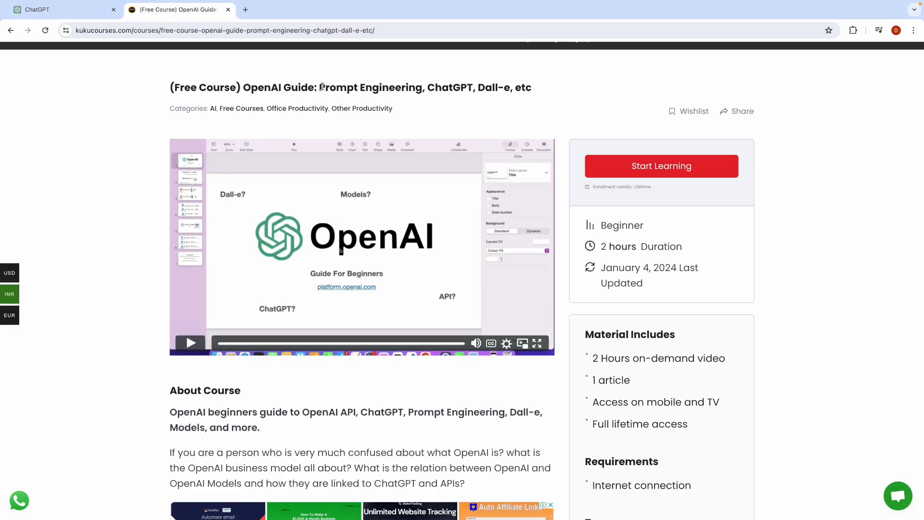
left_click_drag(321, 87, 422, 85)
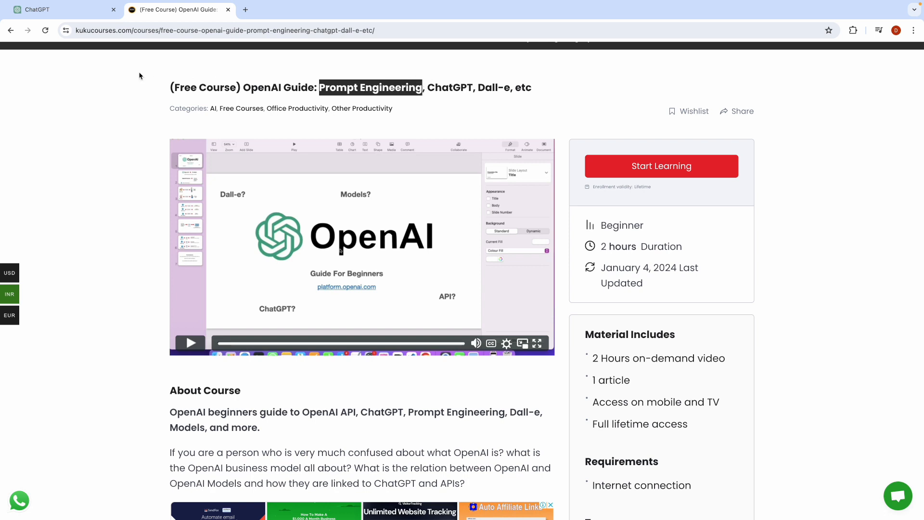
left_click(56, 14)
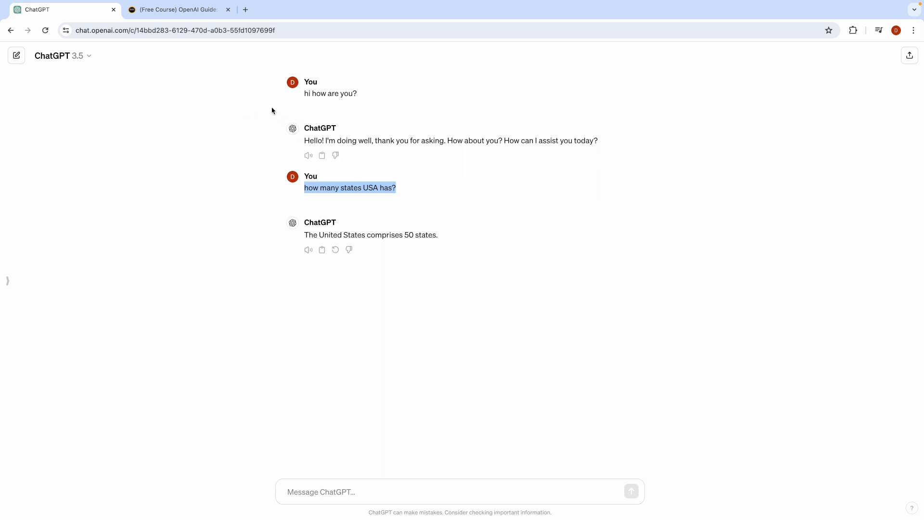
left_click(189, 15)
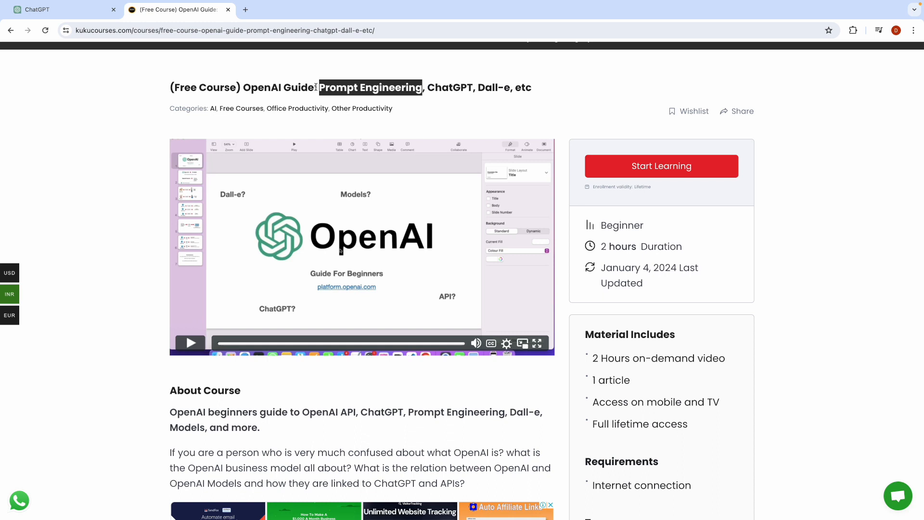
left_click_drag(321, 88, 416, 86)
left_click(441, 105)
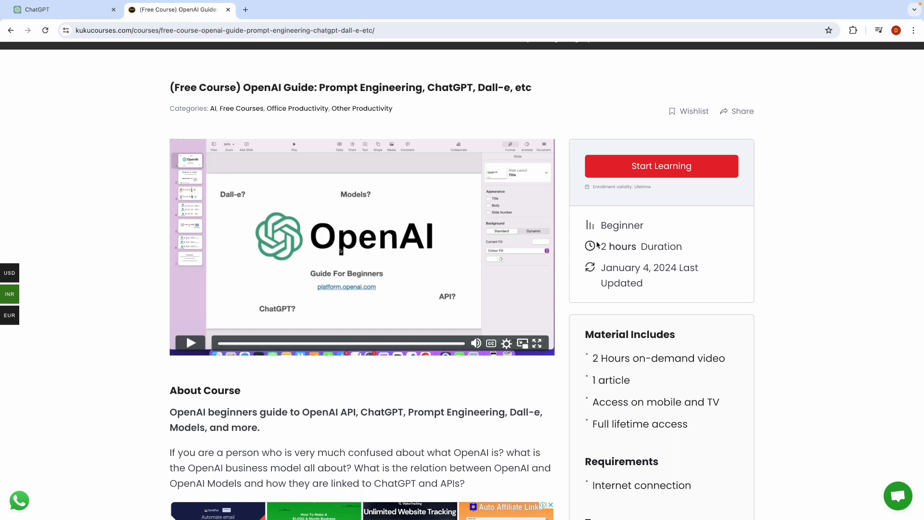
left_click_drag(602, 246, 687, 247)
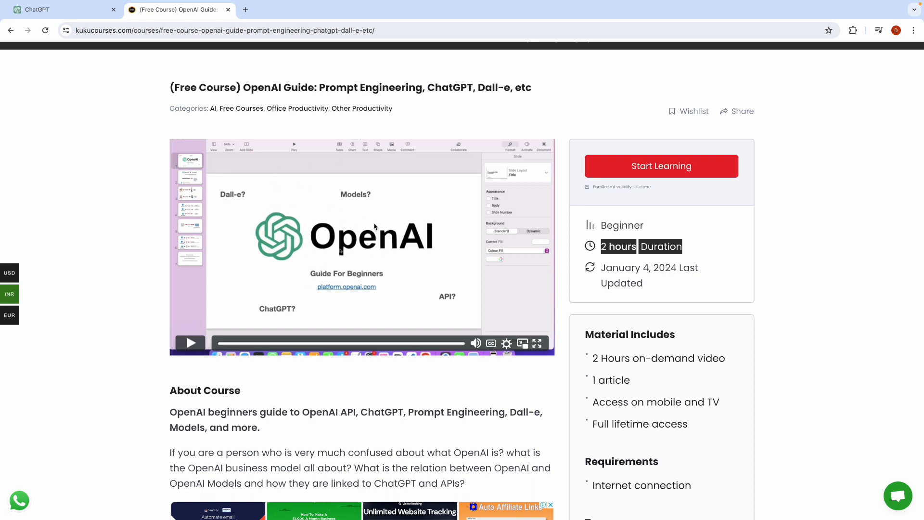
left_click(418, 83)
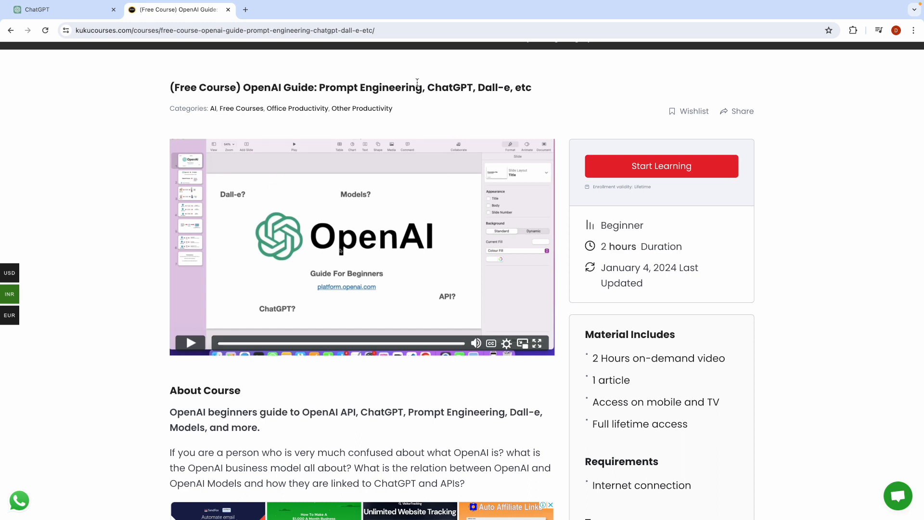
- Start learning the OpenAI Guide course, and briefly play and pause its first lesson video, "Create OpenAI Account"
left_click(668, 168)
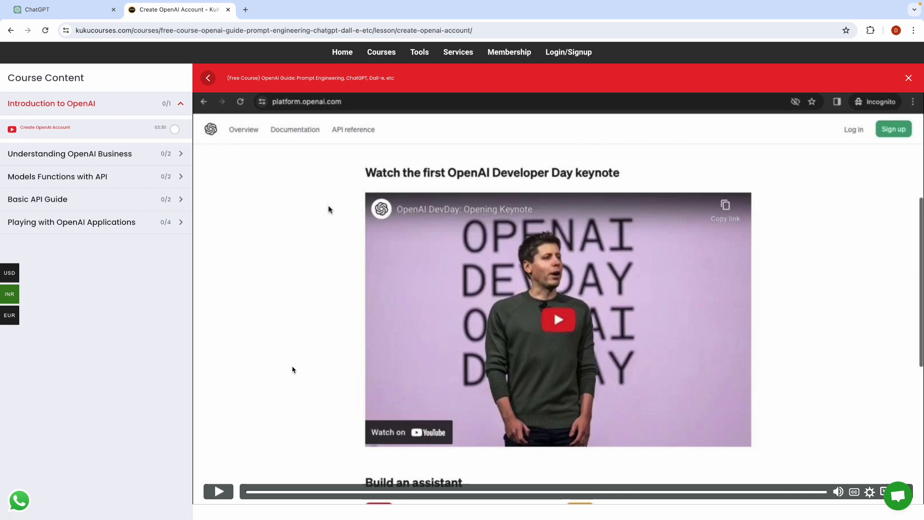
scroll(293, 371, "down", 2)
scroll(317, 241, "up", 2)
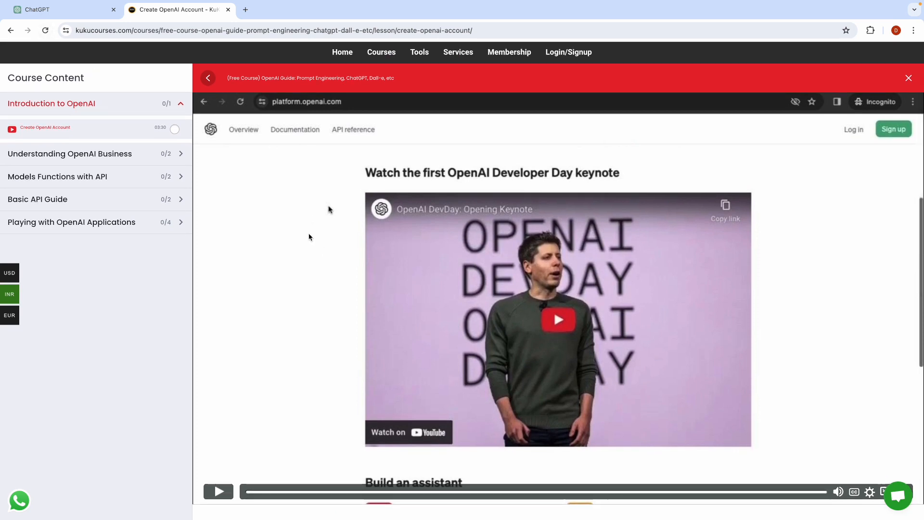
scroll(288, 260, "down", 2)
left_click(219, 415)
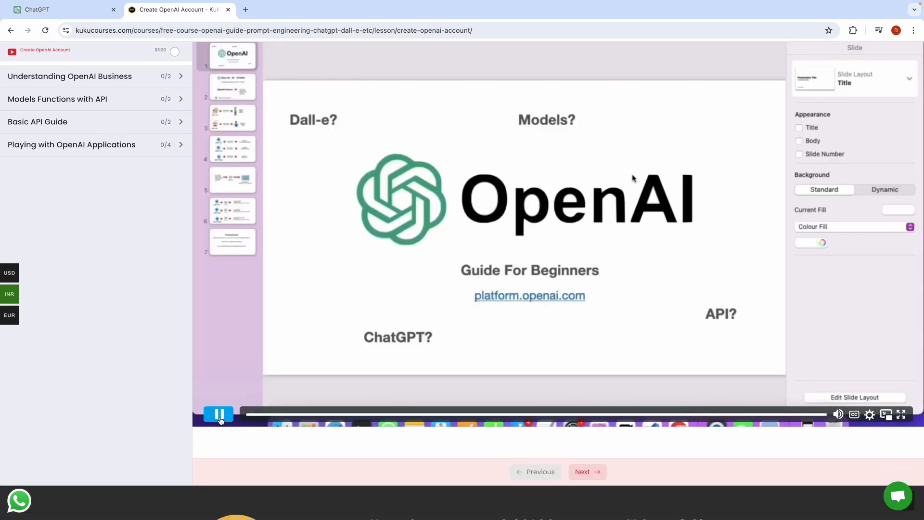
left_click(219, 415)
- Expand the lesson lists for Understanding OpenAI Business, Models Functions with API, Basic API Guide and Playing with OpenAI Applications
scroll(347, 154, "up", 1)
scroll(346, 156, "up", 1)
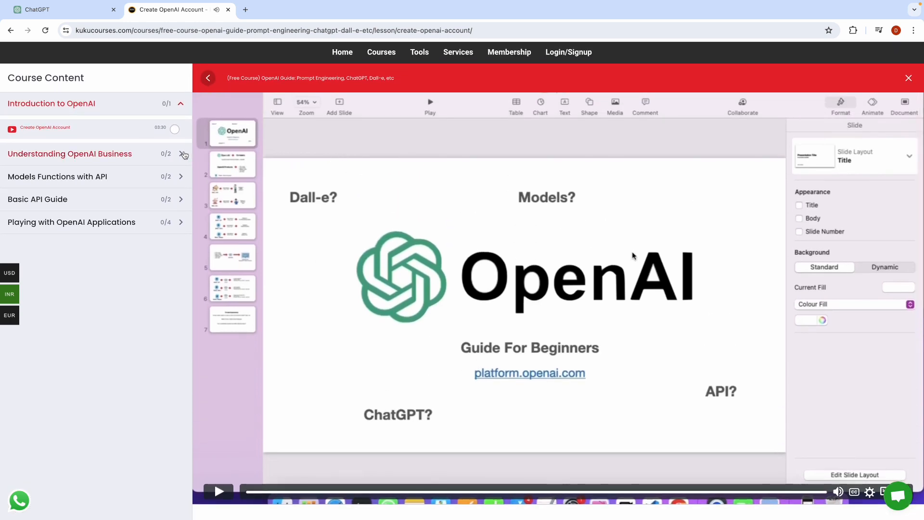
left_click(181, 154)
left_click(176, 225)
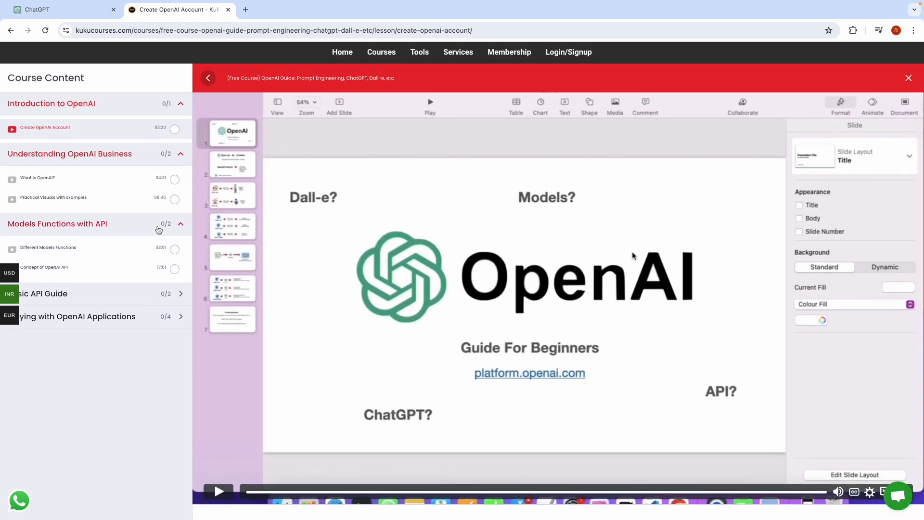
left_click(165, 303)
left_click(159, 370)
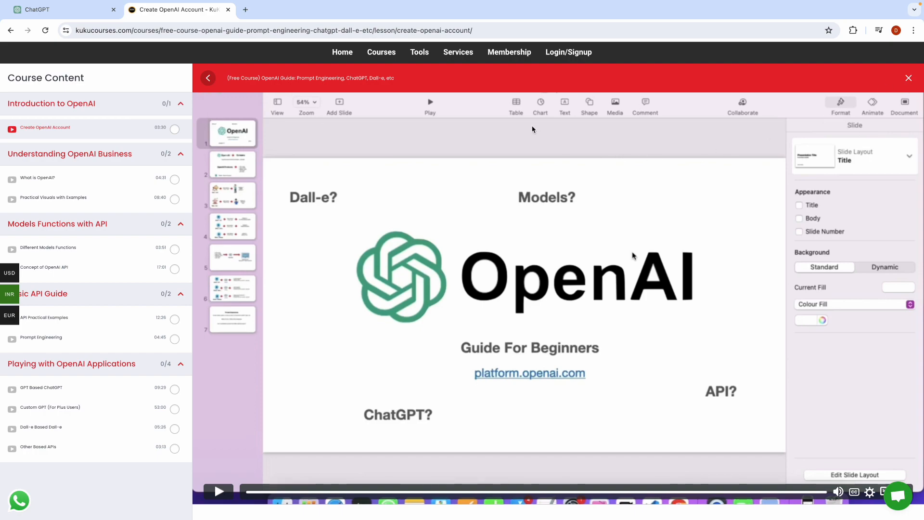
- Return to the ChatGPT tab and start a new, empty chat
key("ctrl+Left")
key("ctrl+Right")
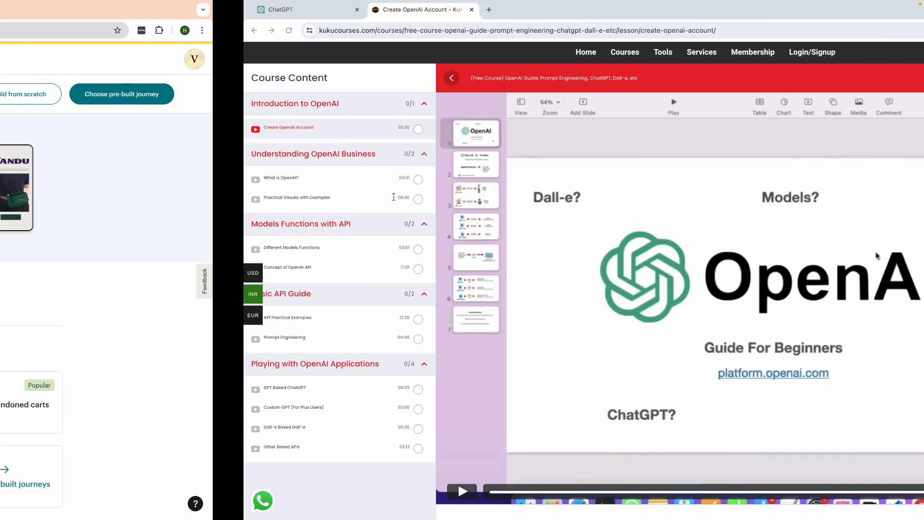
left_click(63, 10)
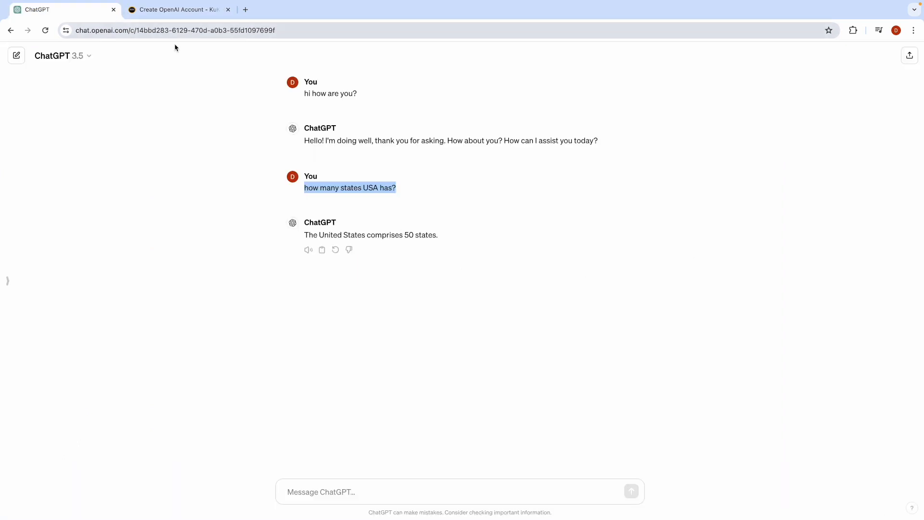
left_click(238, 166)
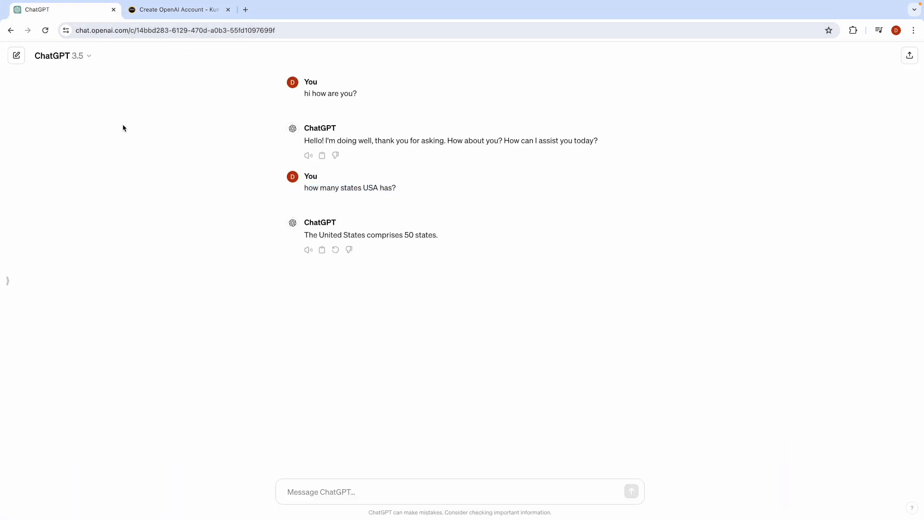
left_click(17, 58)
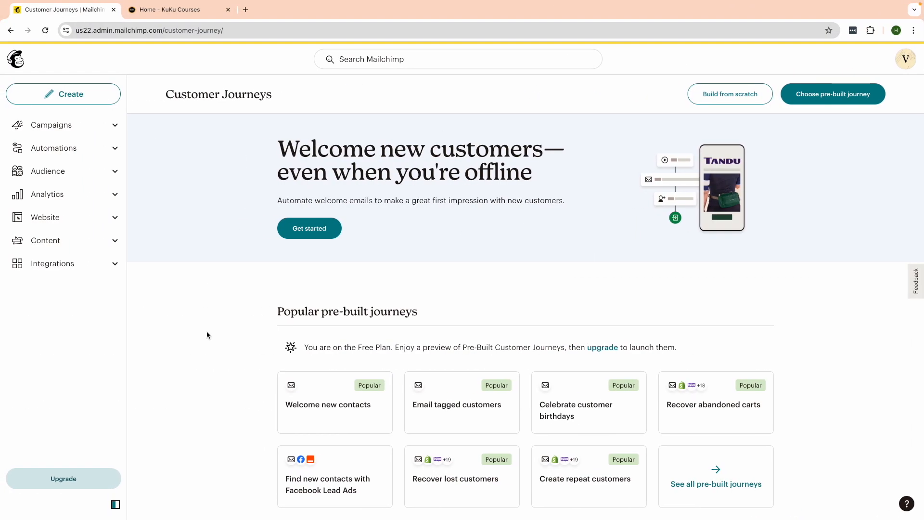
- Switch to the Mailchimp window and open the Campaigns section from the Customer Journeys page
scroll(207, 340, "down", 7)
scroll(209, 346, "up", 7)
left_click(116, 129)
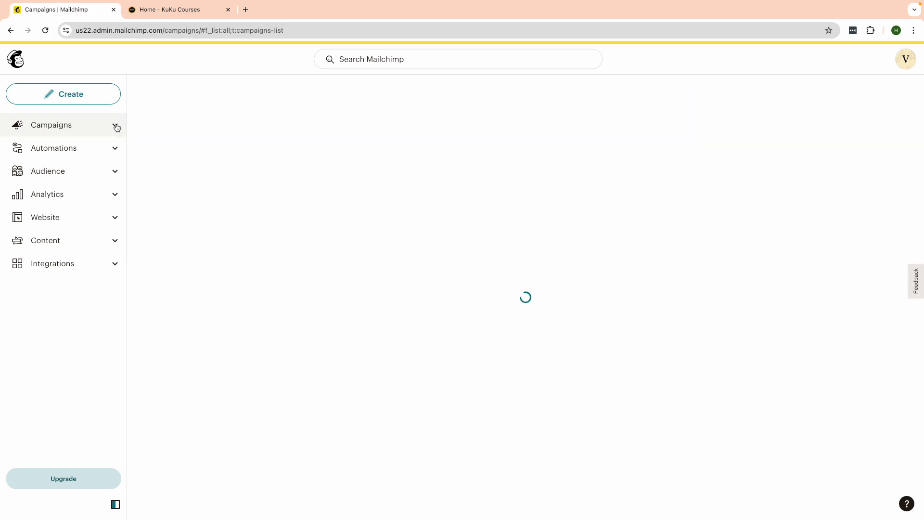
- Leave the Campaigns page and go to the Mailchimp Home page
key("ctrl+Right")
key("ctrl+Left")
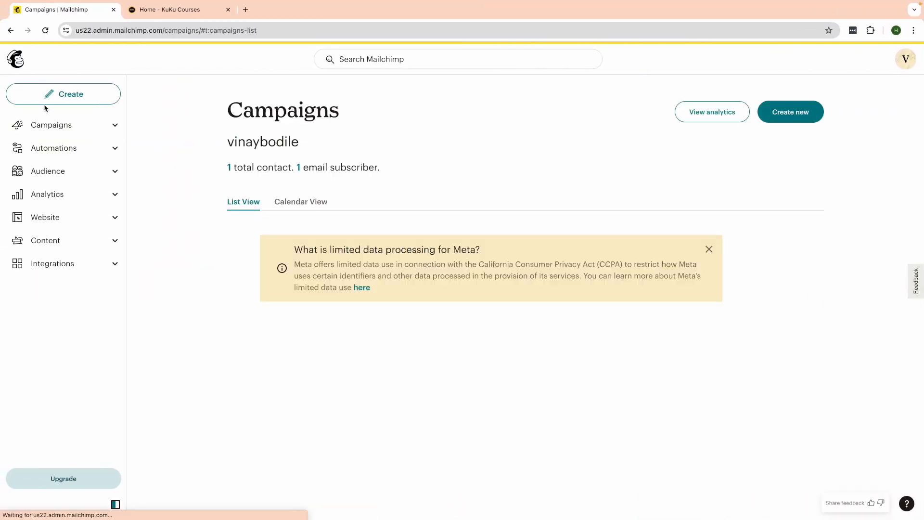
left_click(16, 59)
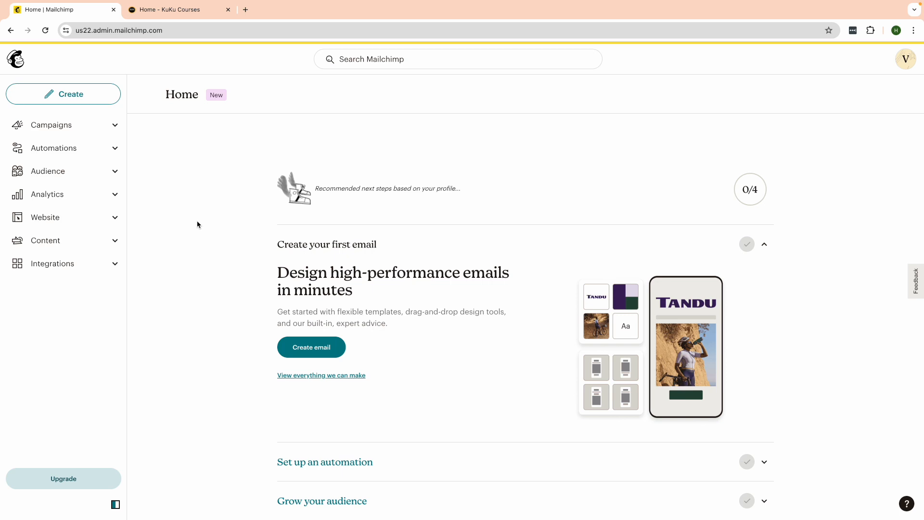
key("ctrl+Right")
key("ctrl+Left")
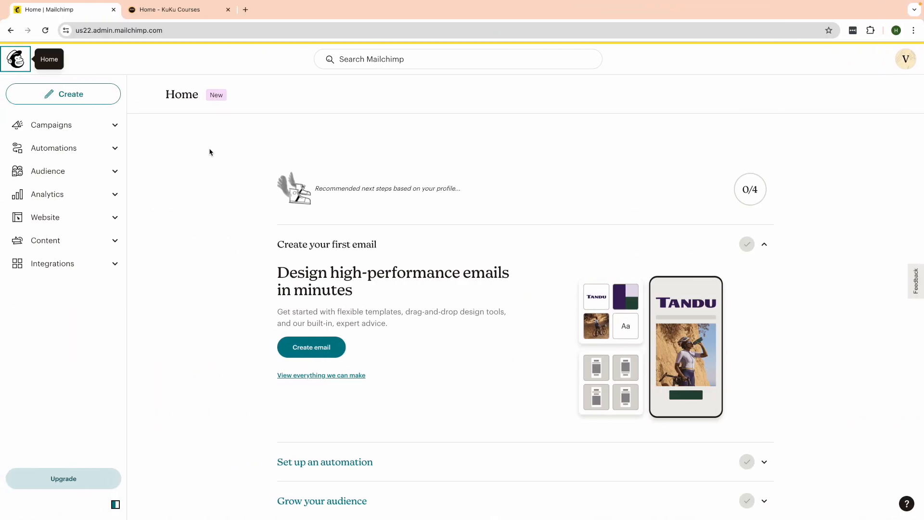
key("ctrl+Right")
key("ctrl+Left")
left_click(220, 211)
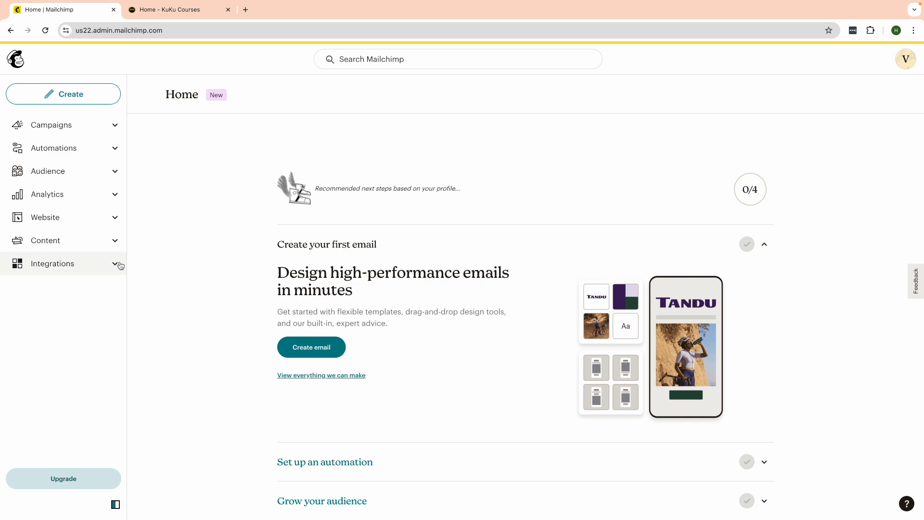
- Open the Integrations Discover page and browse the popular apps as far as the WordPress listing
left_click(68, 264)
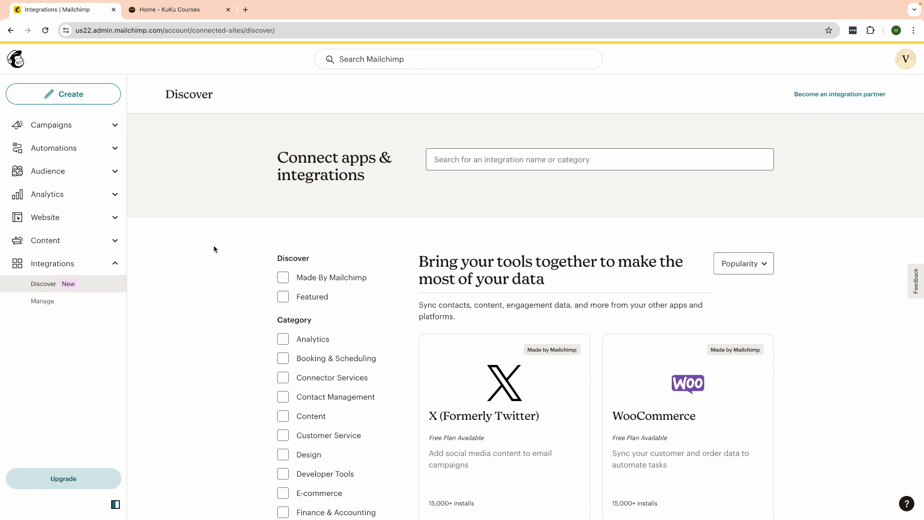
scroll(518, 407, "down", 3)
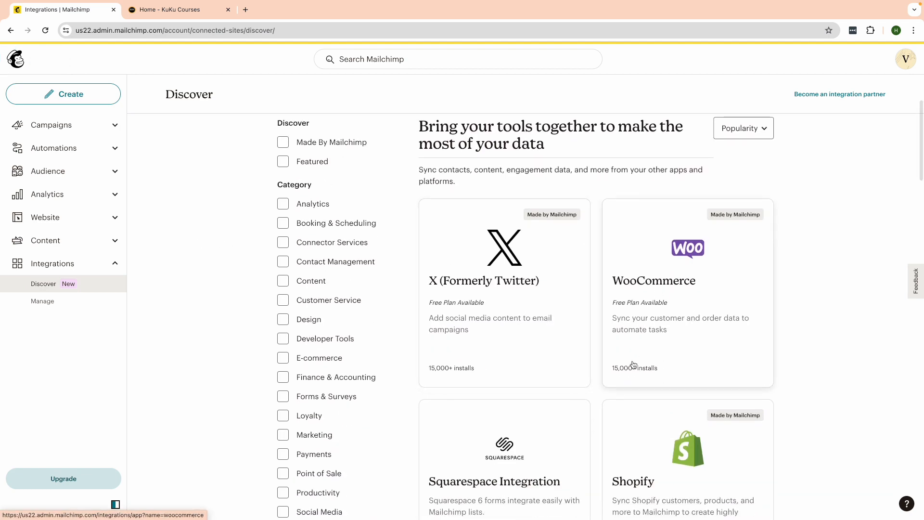
scroll(555, 330, "down", 3)
scroll(601, 369, "down", 5)
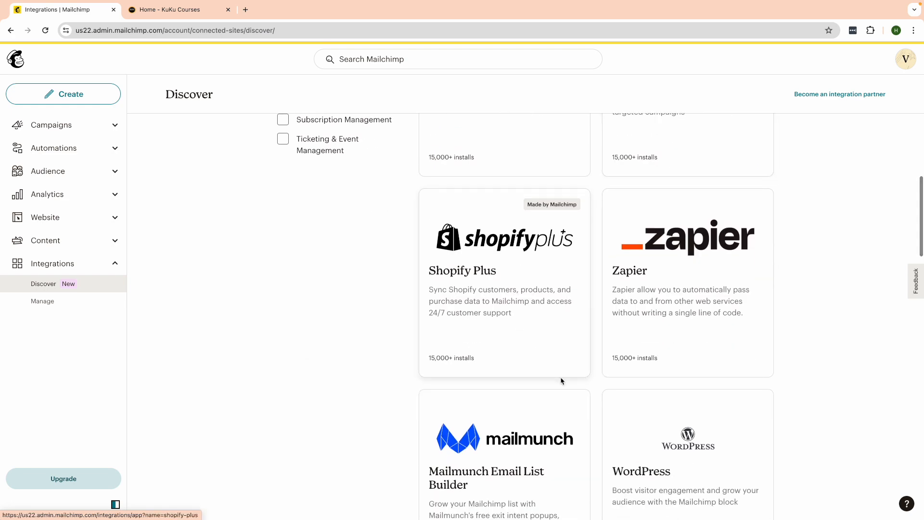
scroll(561, 381, "down", 5)
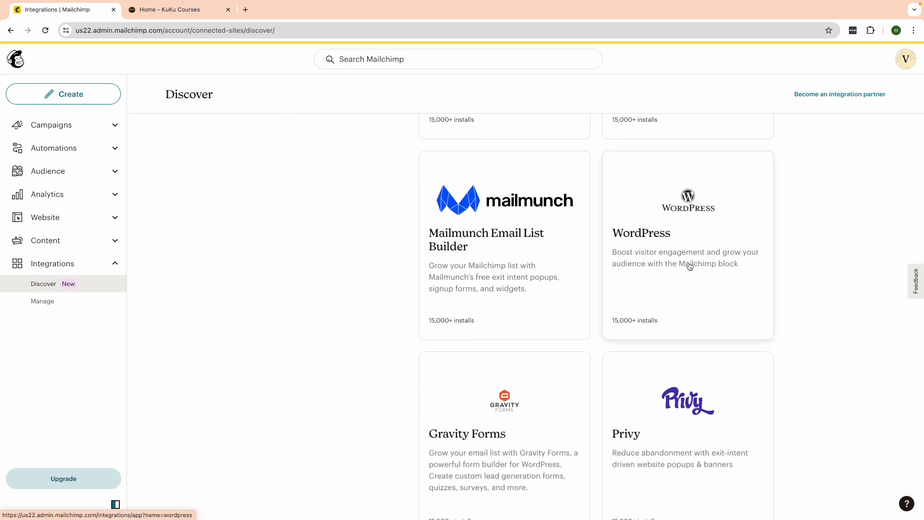
scroll(192, 241, "up", 1)
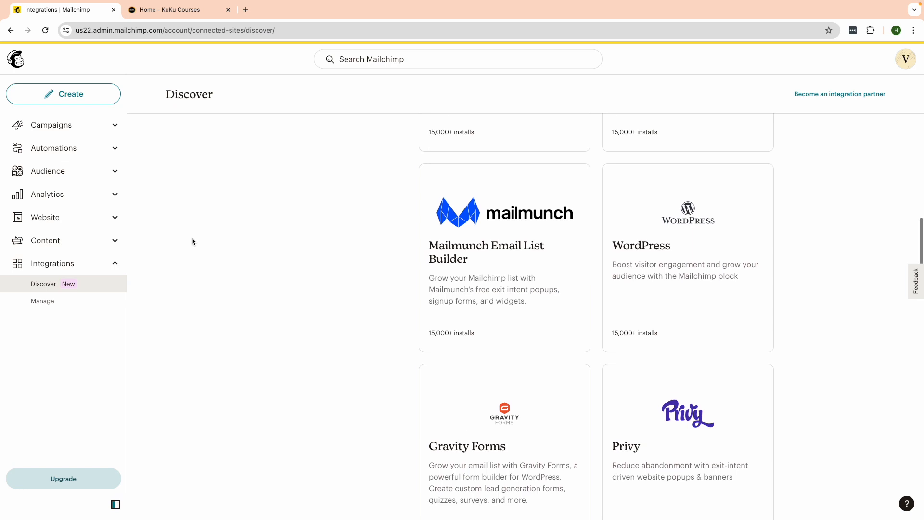
- Open the WordPress integration and review its description, customization options, help links and cost
left_click(672, 282)
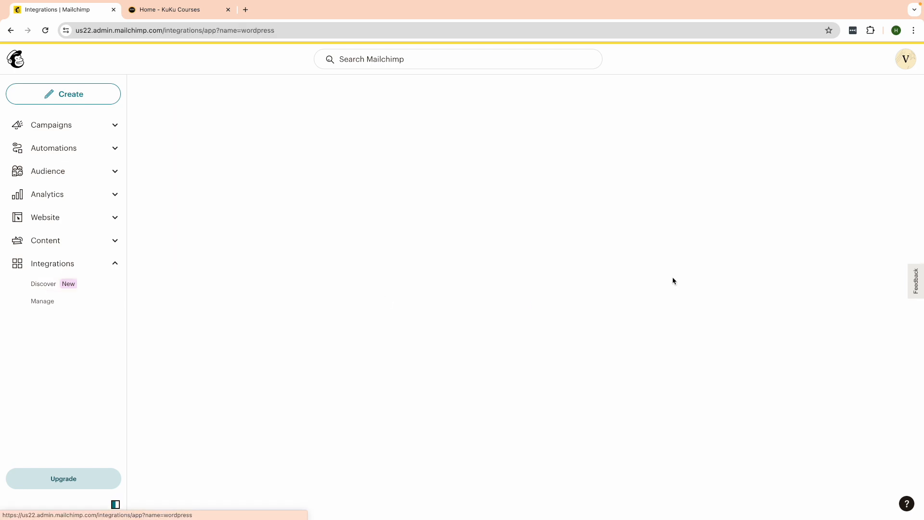
scroll(326, 292, "down", 8)
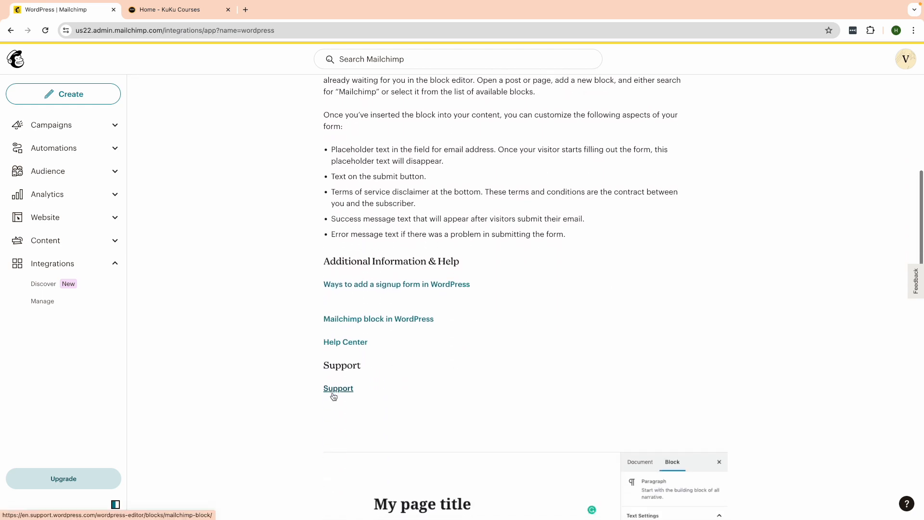
scroll(334, 395, "up", 4)
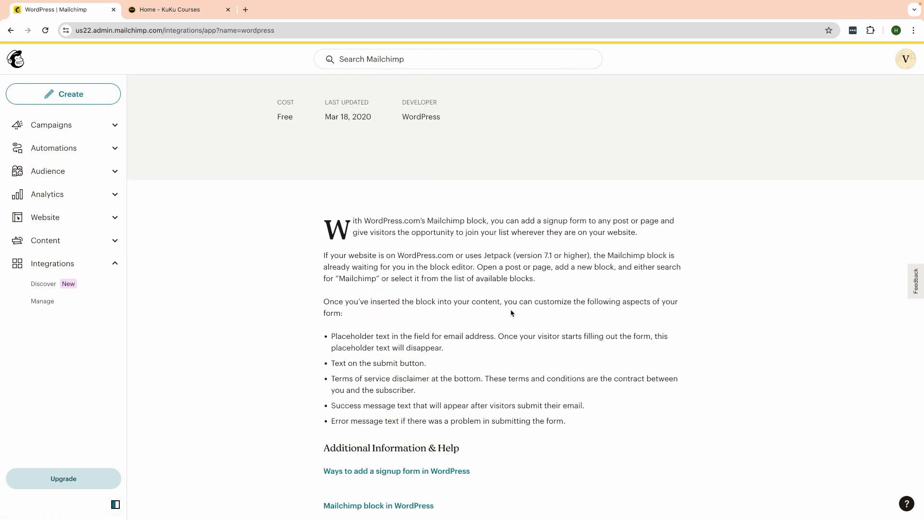
scroll(430, 287, "up", 3)
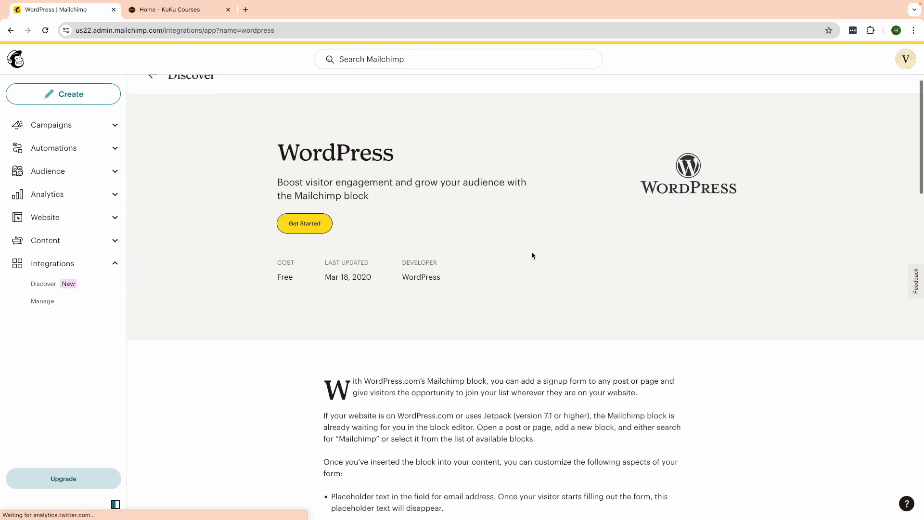
- Switch to the WordPress admin dashboard for a look, and return to Mailchimp's WordPress integration page
key("ctrl+Right")
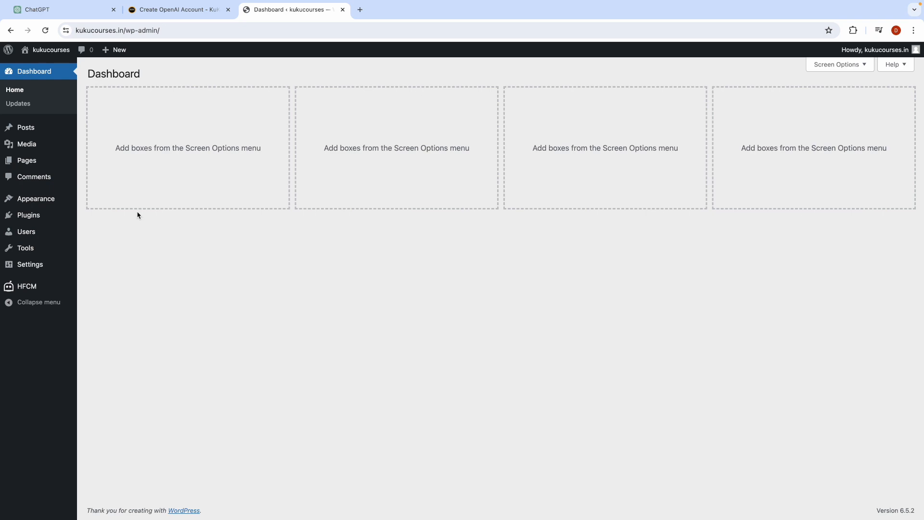
key("ctrl+Left")
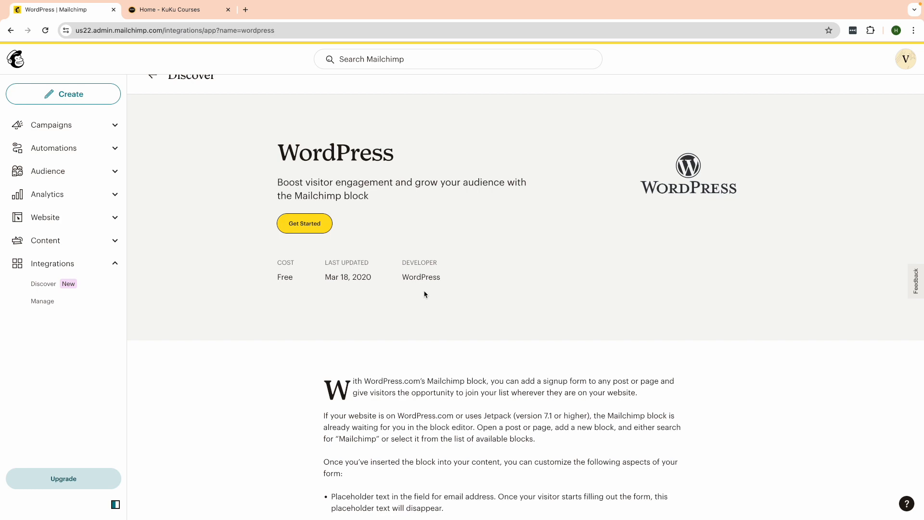
scroll(398, 261, "up", 1)
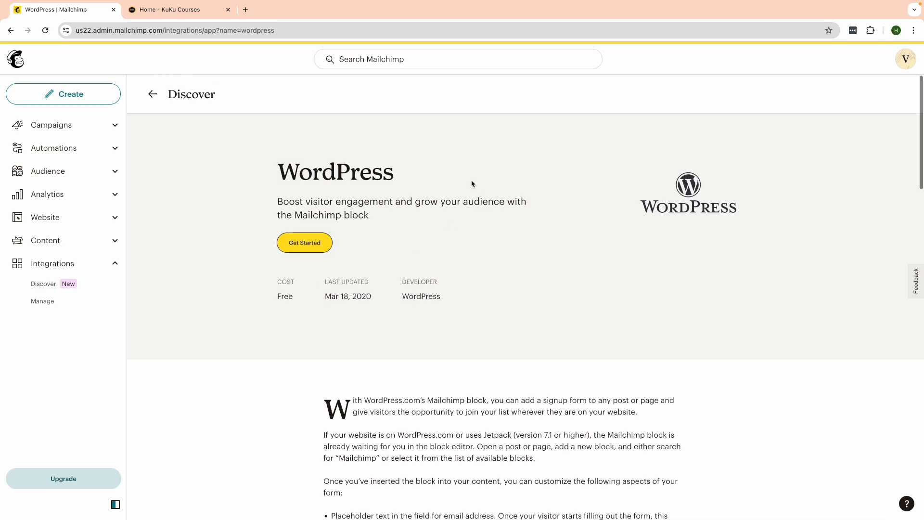
- Return to the Discover page, search the integrations for "instagram" and look through the matching apps
left_click(370, 59)
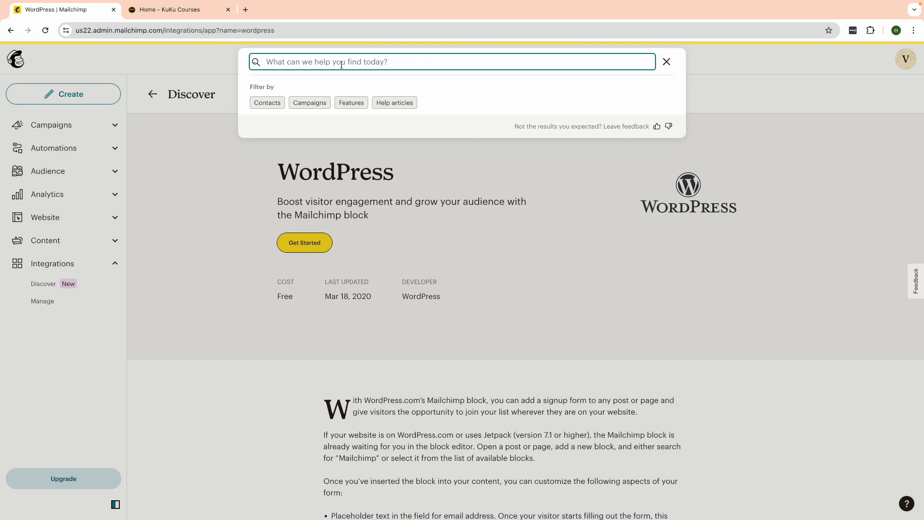
left_click(50, 285)
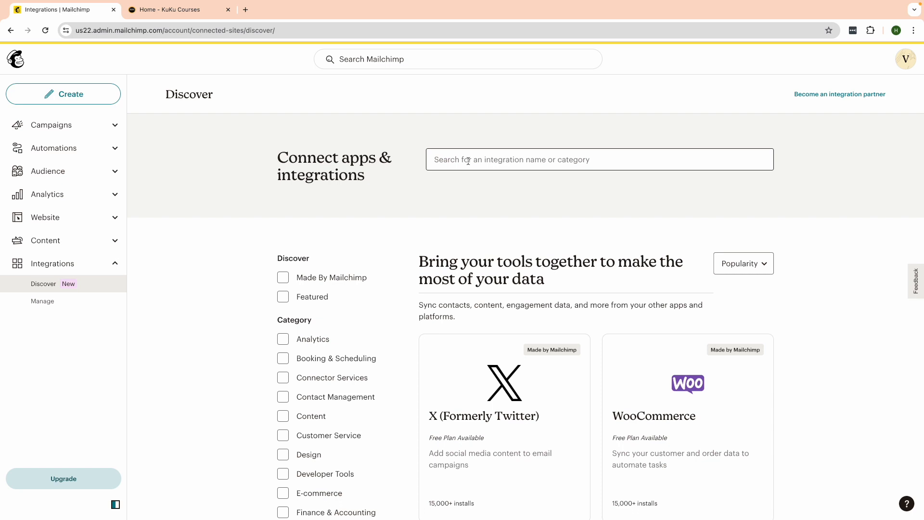
left_click(468, 161)
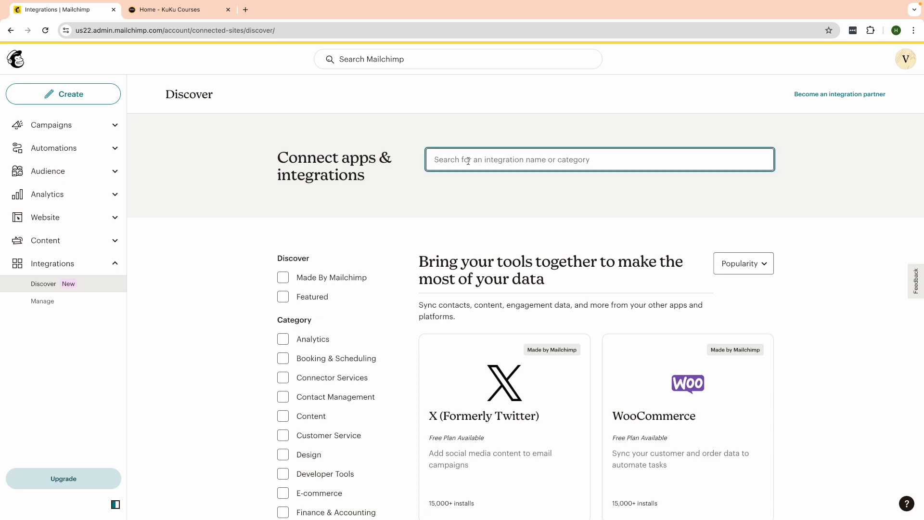
type("insta")
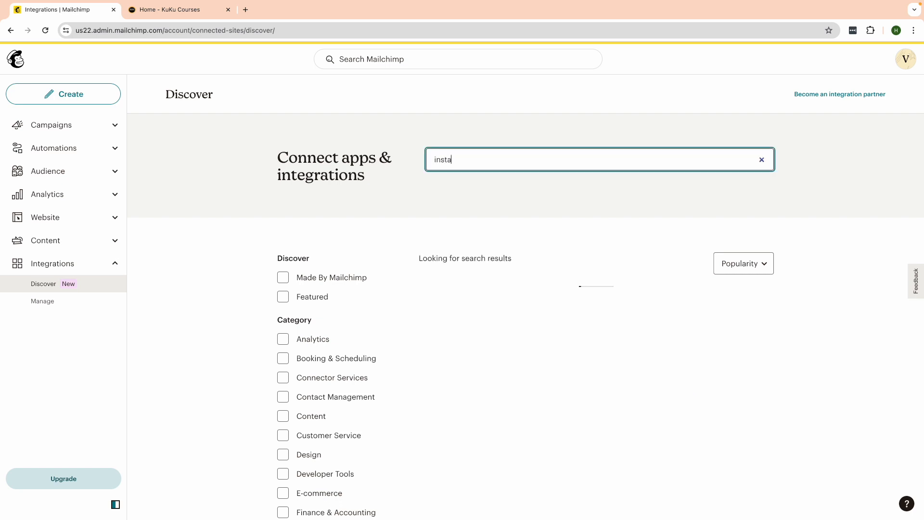
type("gram")
scroll(538, 287, "down", 4)
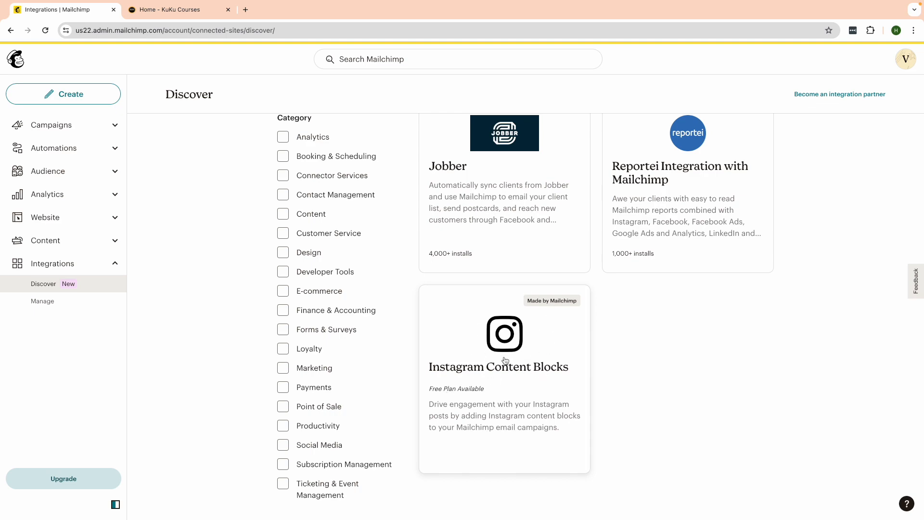
scroll(570, 287, "up", 5)
- Clear the integration search and look over the category filters in the full app list
left_click(453, 159)
double_click(453, 159)
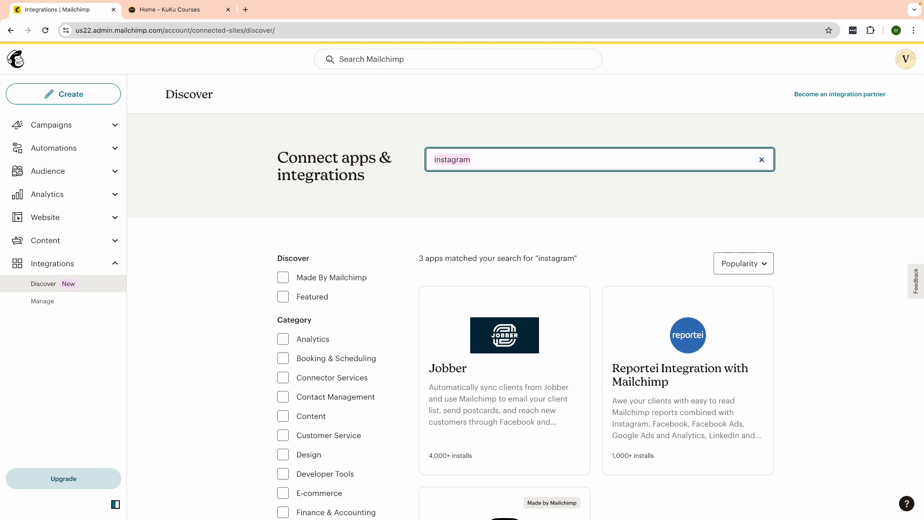
key("BackSpace")
left_click(305, 231)
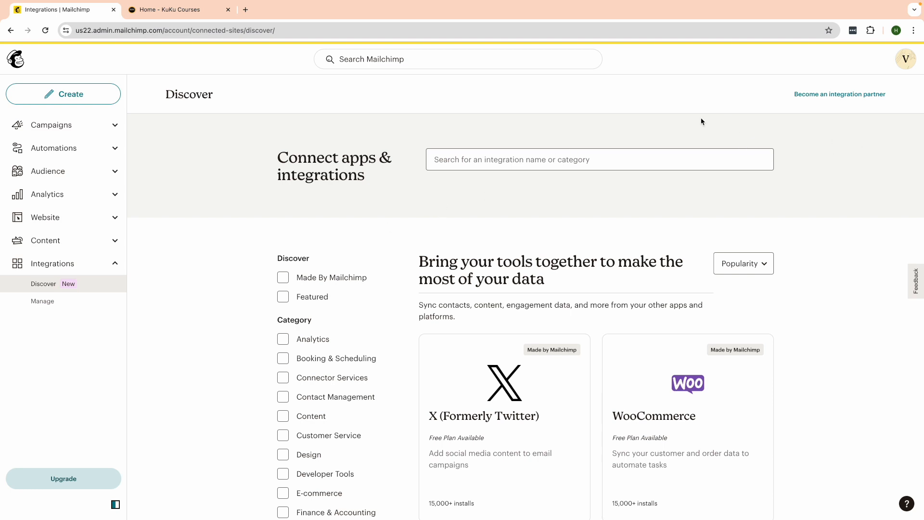
scroll(440, 305, "down", 5)
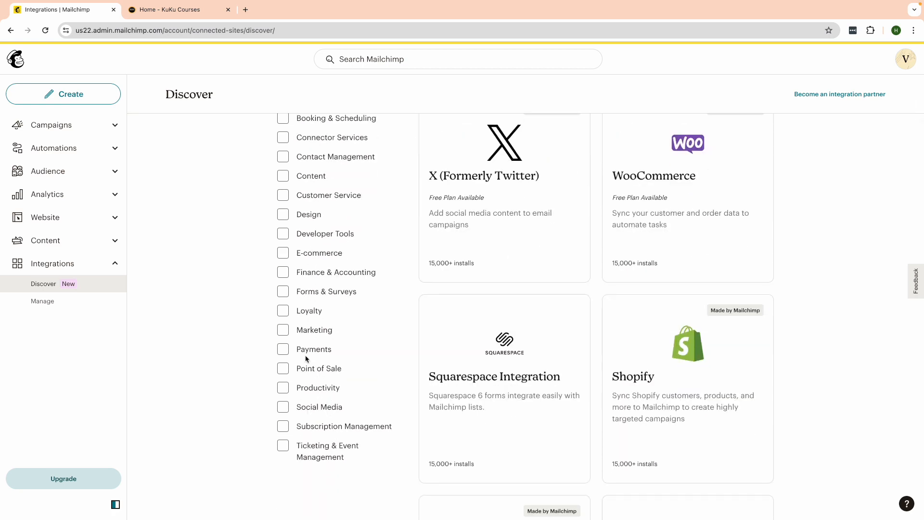
scroll(306, 358, "up", 5)
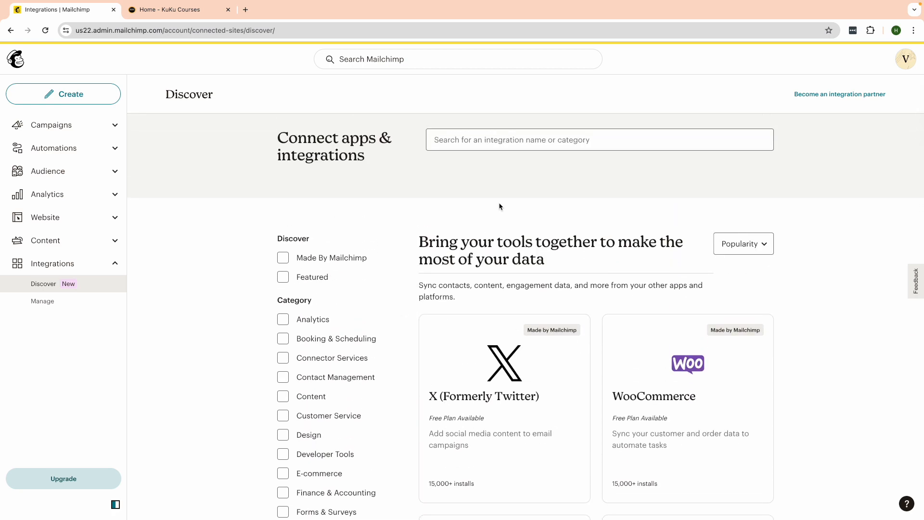
- Go to Account & billing and open the API keys page from the account's extras
left_click(909, 61)
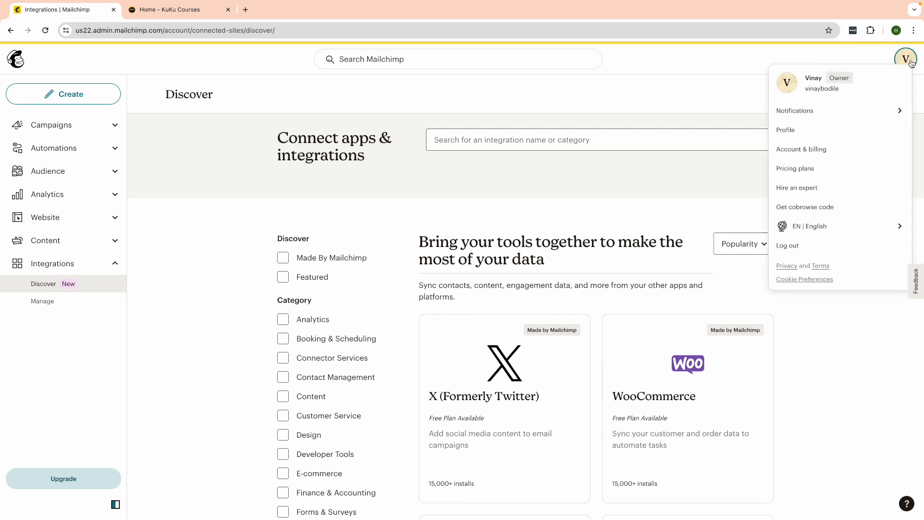
left_click(814, 153)
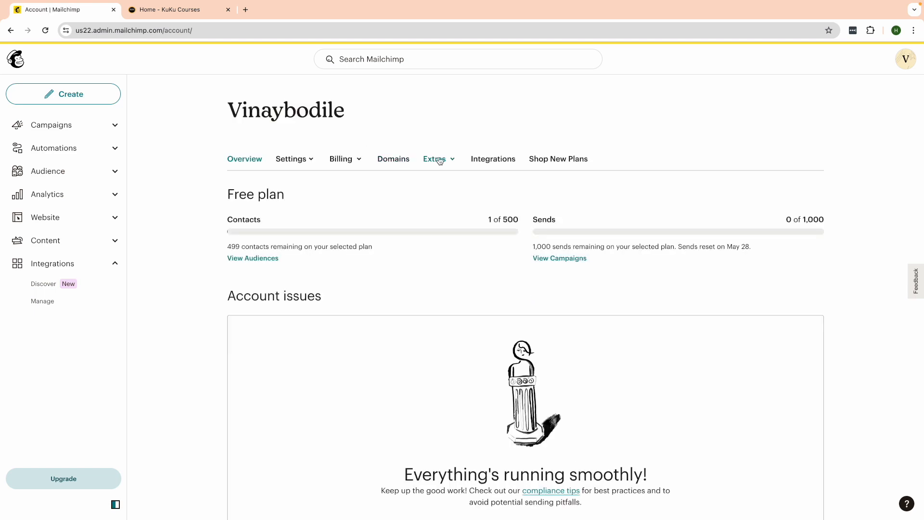
left_click(440, 160)
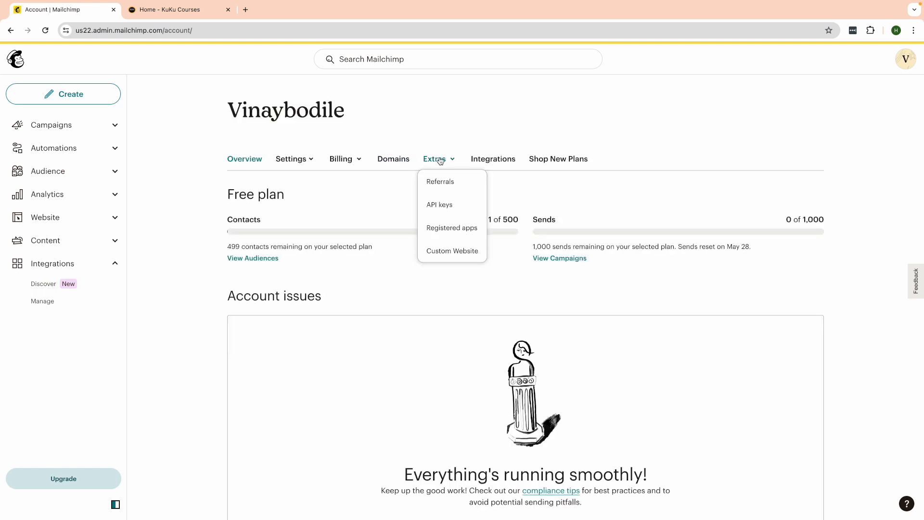
left_click(451, 212)
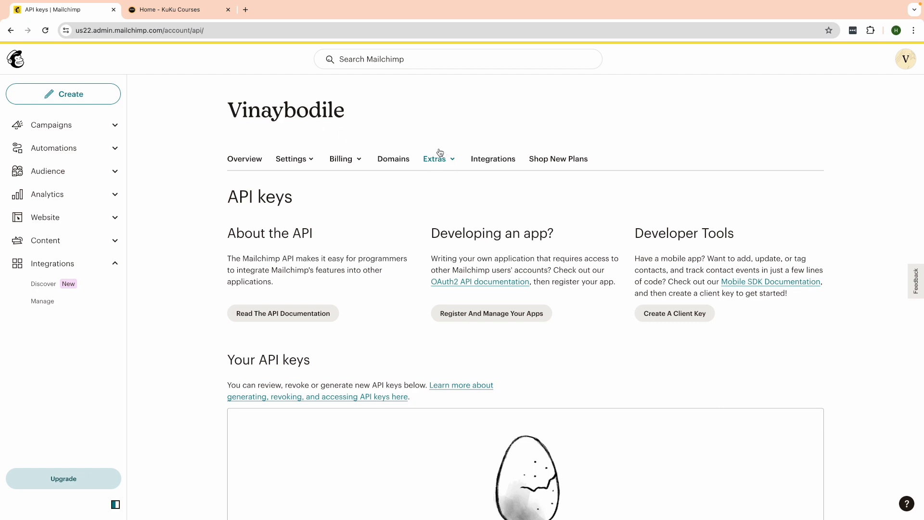
- Create a new API key named "Teaching" and generate it
left_click(441, 163)
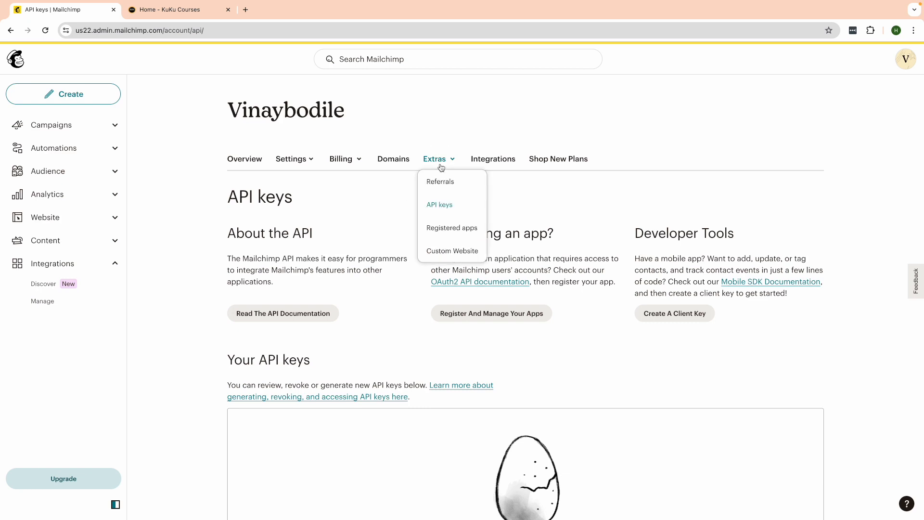
scroll(414, 309, "down", 2)
scroll(414, 309, "down", 5)
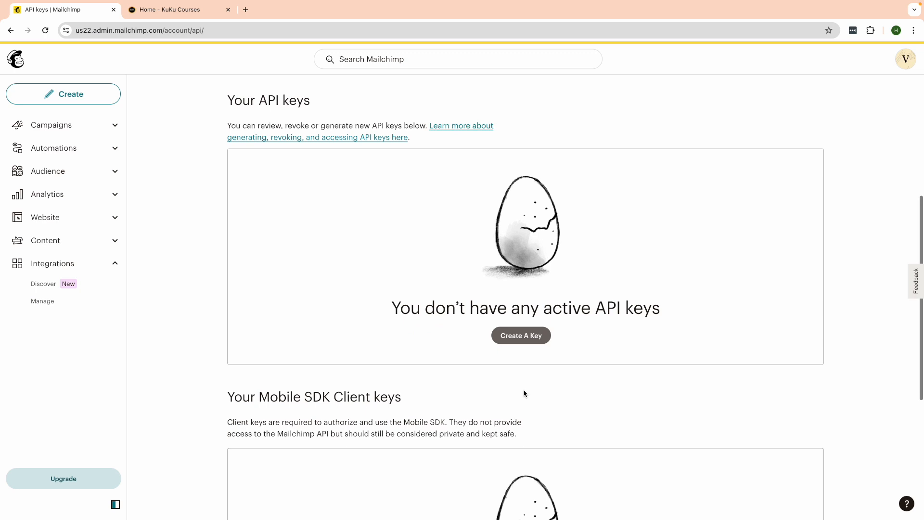
left_click(519, 337)
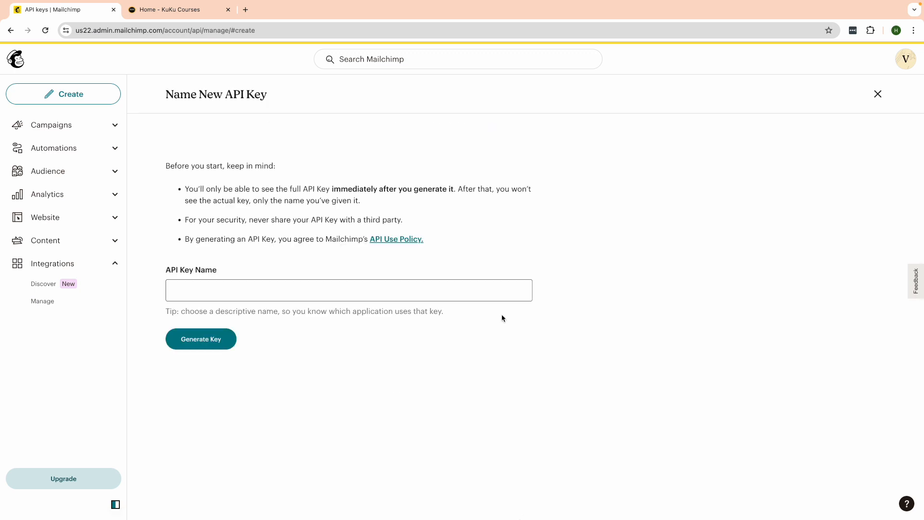
left_click(249, 290)
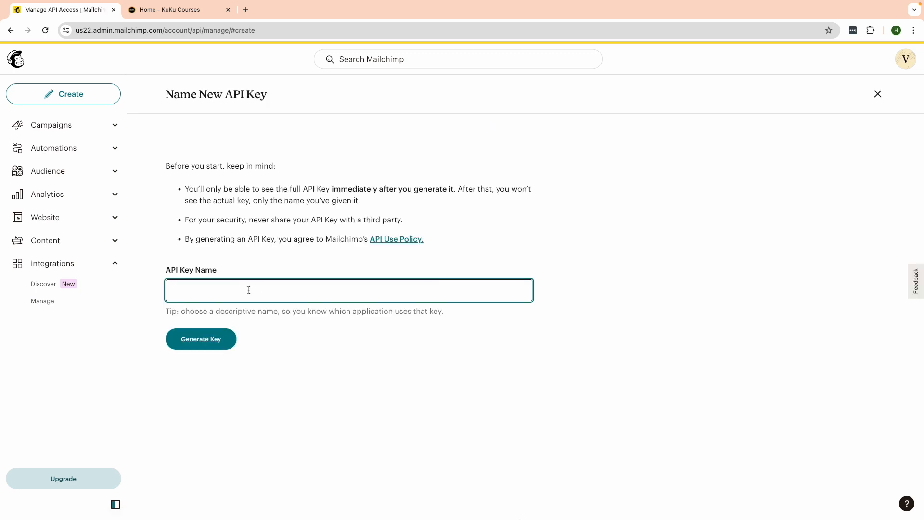
type("Teaching")
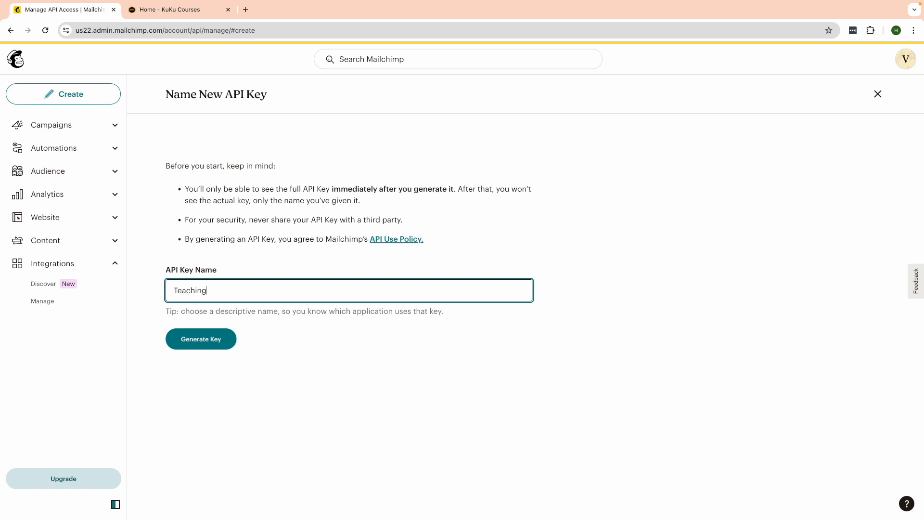
left_click(204, 340)
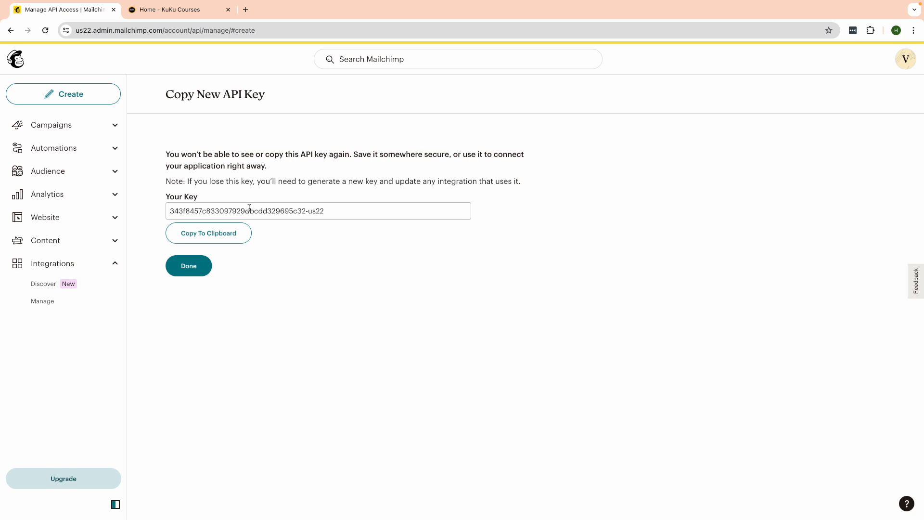
- Copy the newly generated API key to the clipboard, finish its creation and go to the list of API keys
left_click(240, 239)
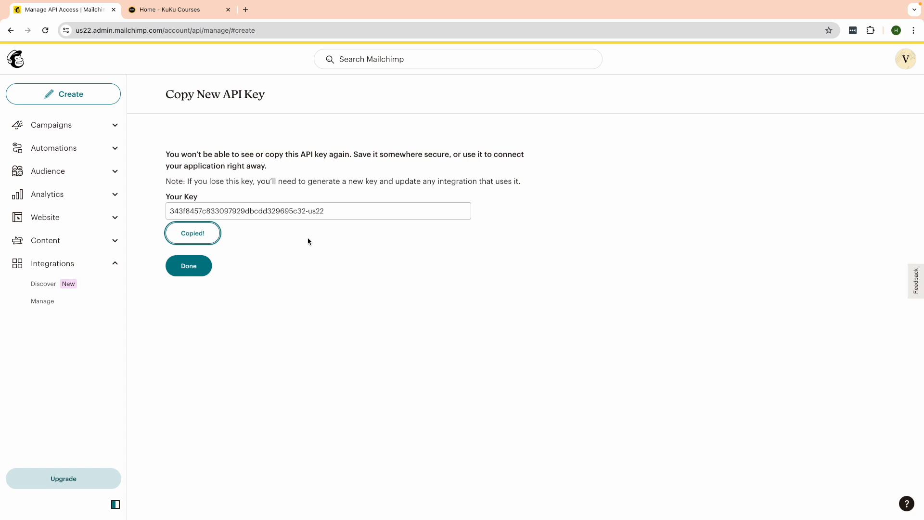
left_click(233, 241)
left_click(200, 260)
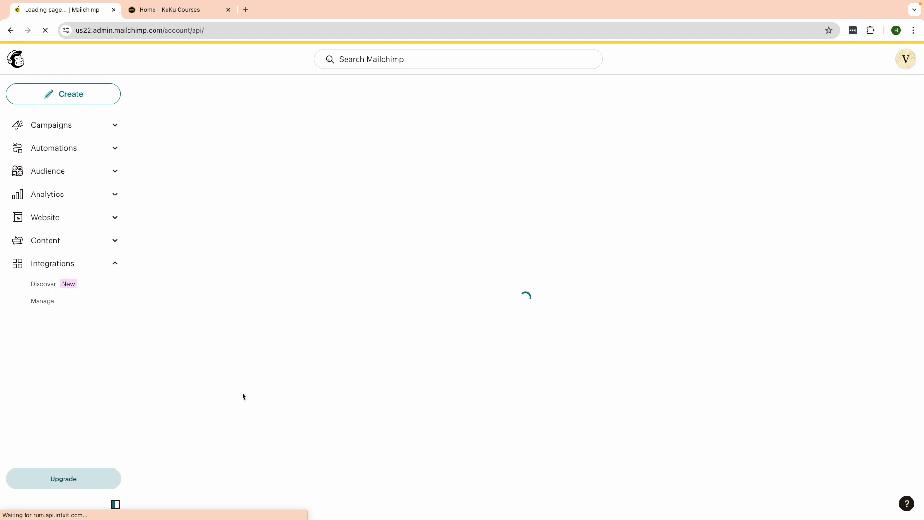
scroll(383, 347, "down", 3)
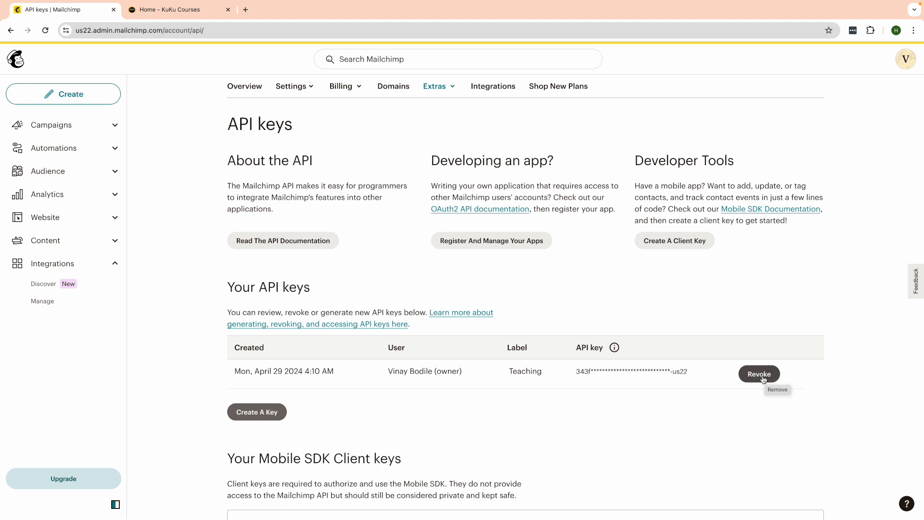
left_click(258, 411)
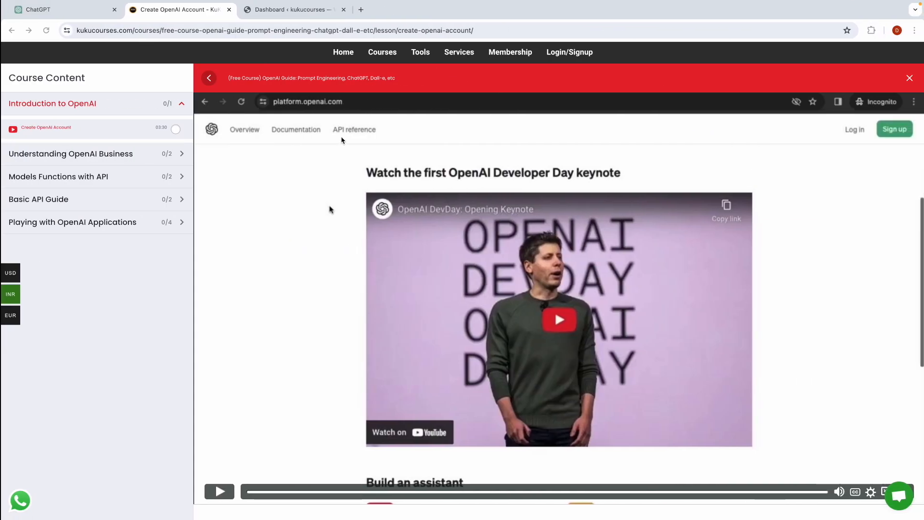
- Search the KuKu Courses catalogue for "blogging" and open "Start Building Money Making Blog with ChatGPT & WordPress" to view its preview
left_click(384, 57)
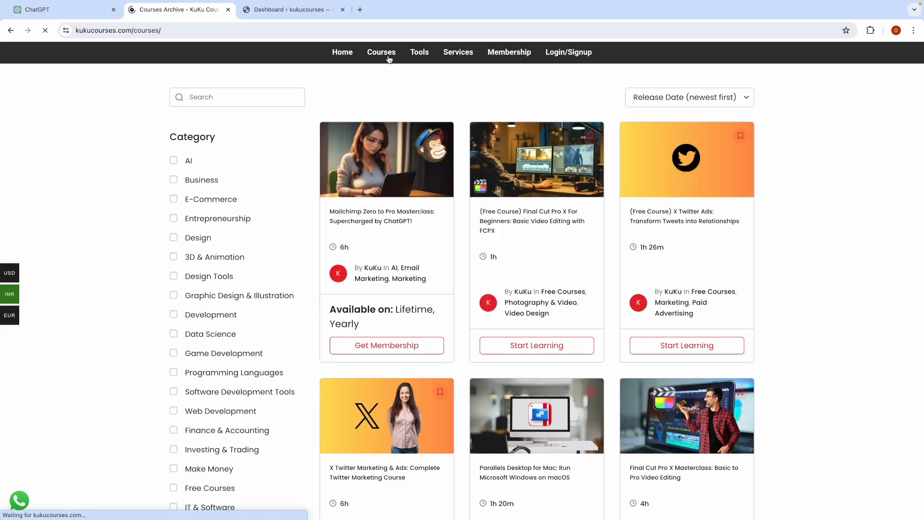
left_click(221, 96)
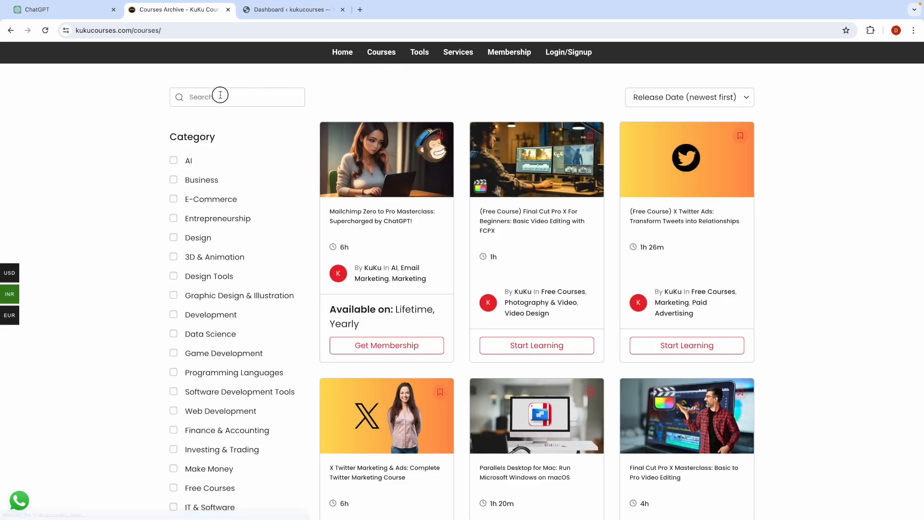
type("blogg")
left_click(236, 122)
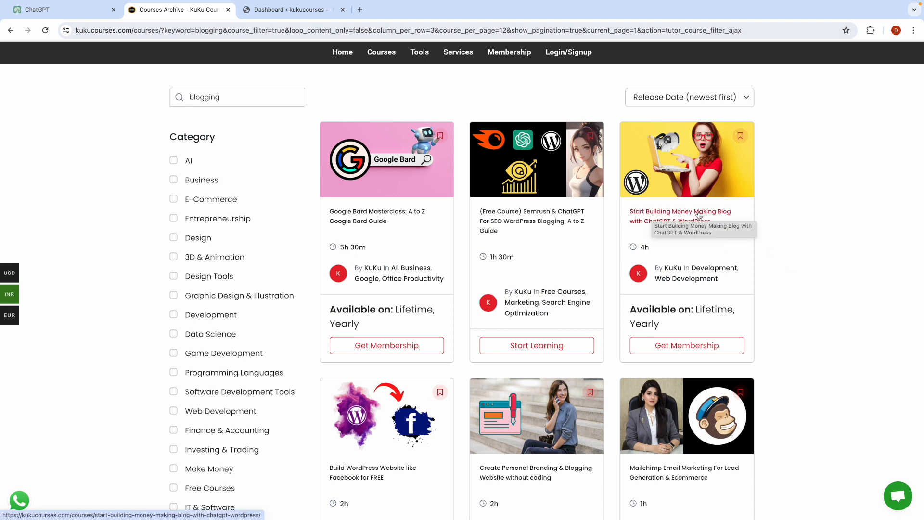
left_click(685, 222)
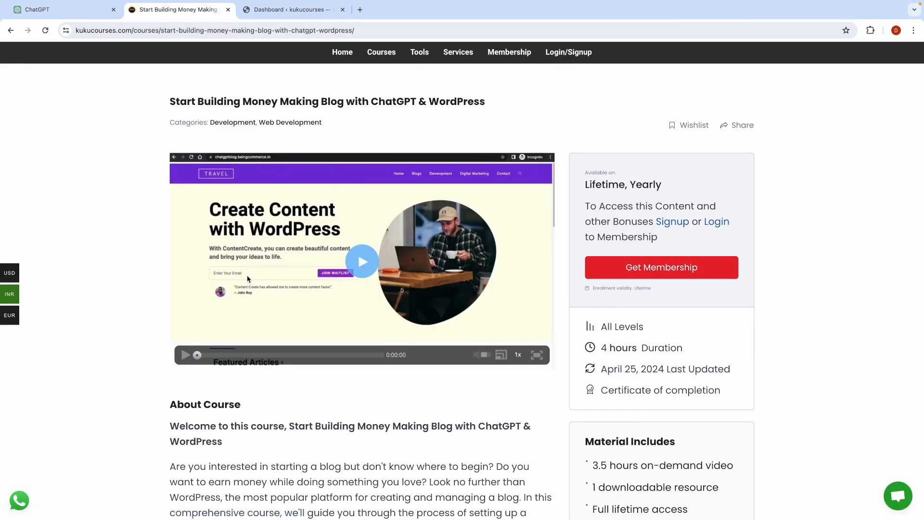
scroll(244, 280, "up", 10)
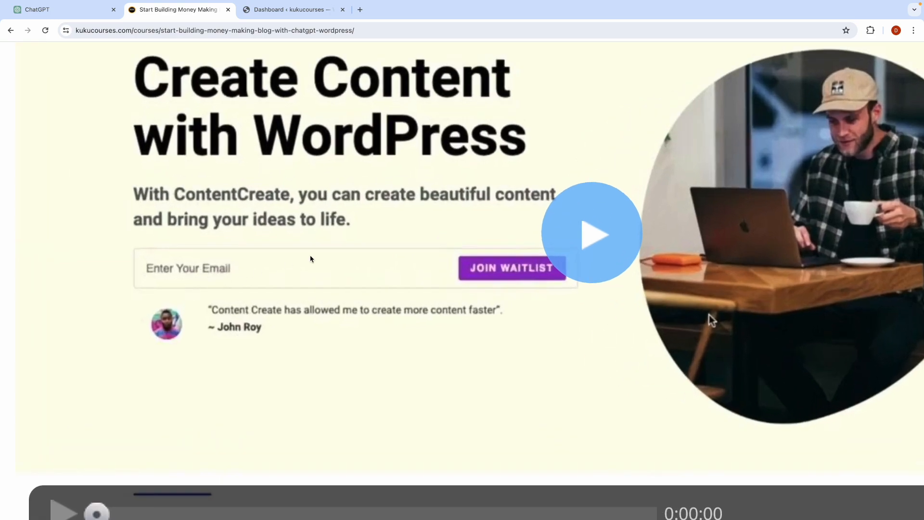
scroll(310, 259, "down", 10)
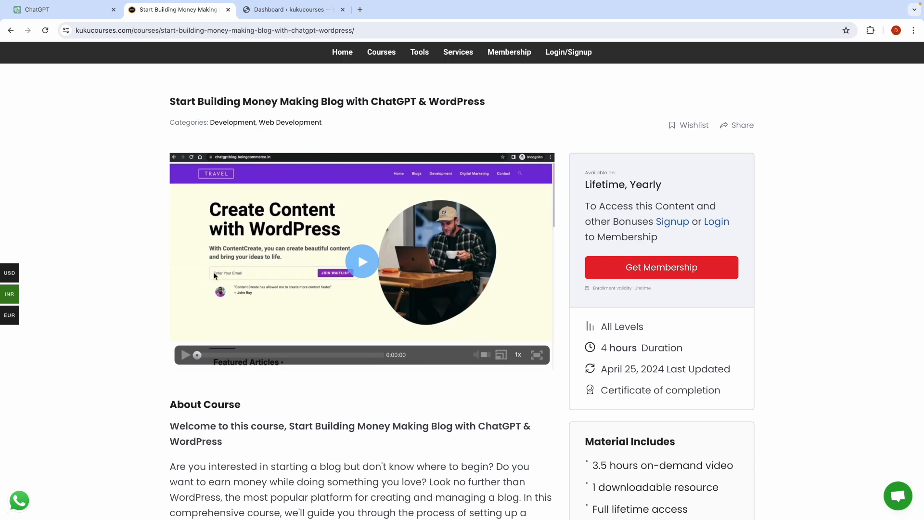
scroll(239, 276, "up", 5)
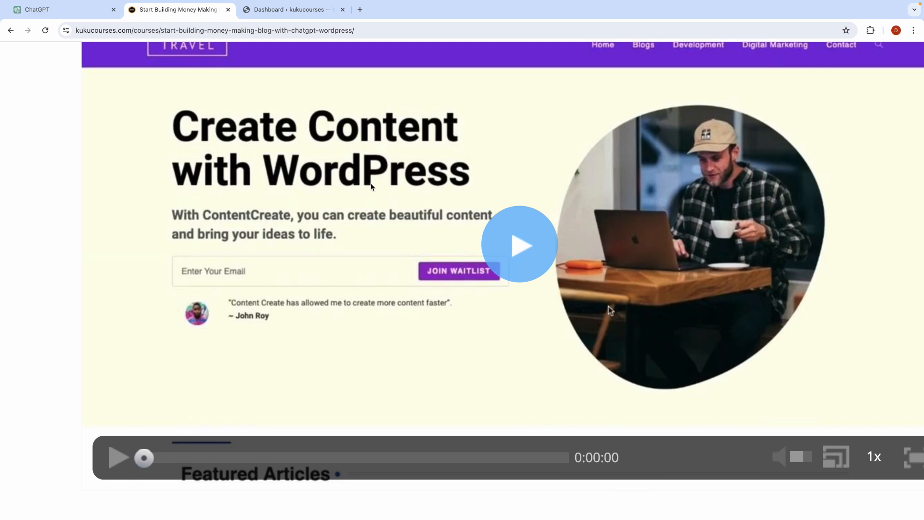
scroll(235, 294, "down", 5)
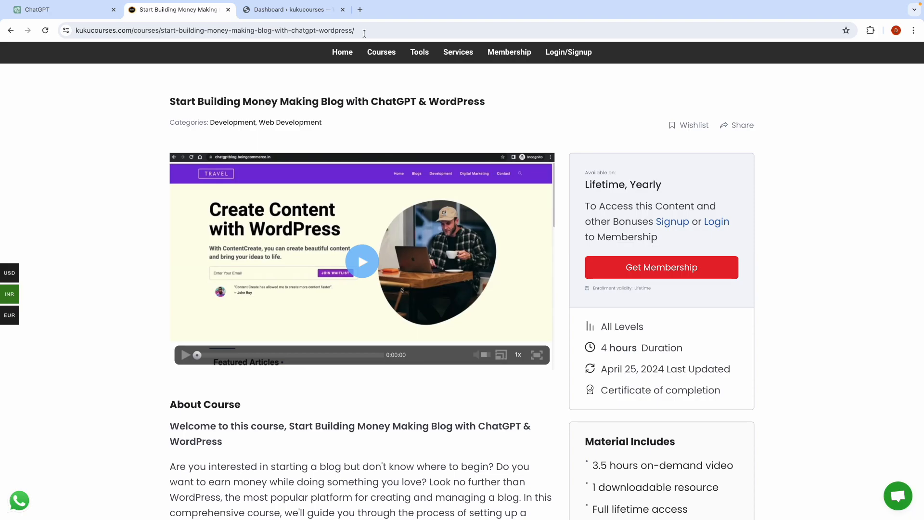
- Switch to the WordPress dashboard, open Add Plugins and search the plugins for "mc4wp"
left_click(298, 10)
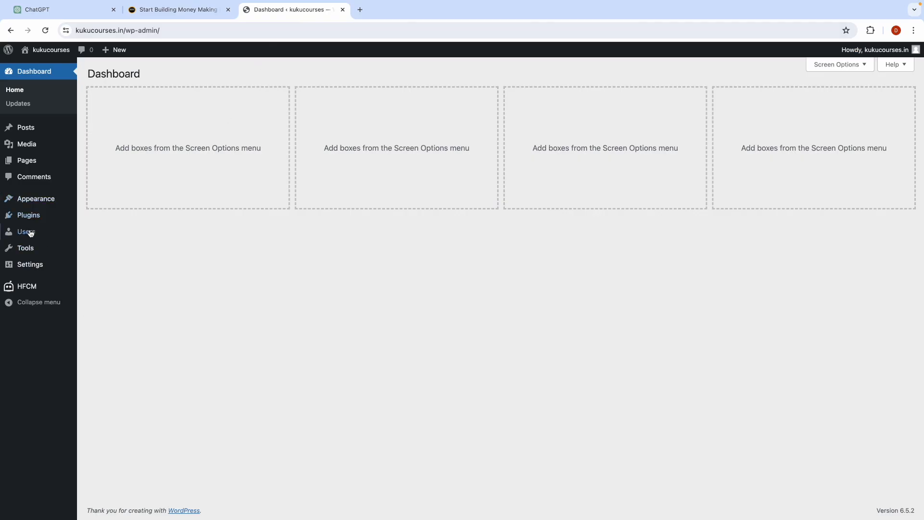
mouse_move(36, 264)
mouse_move(39, 214)
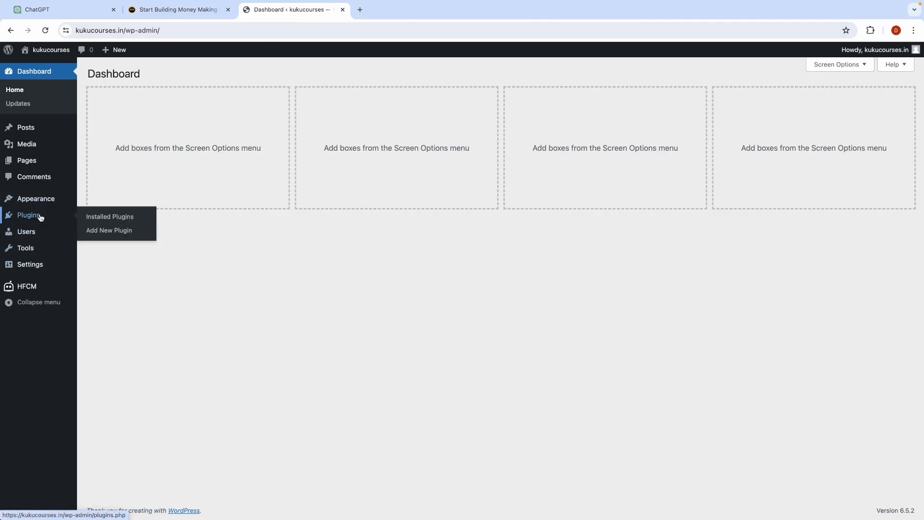
left_click(108, 229)
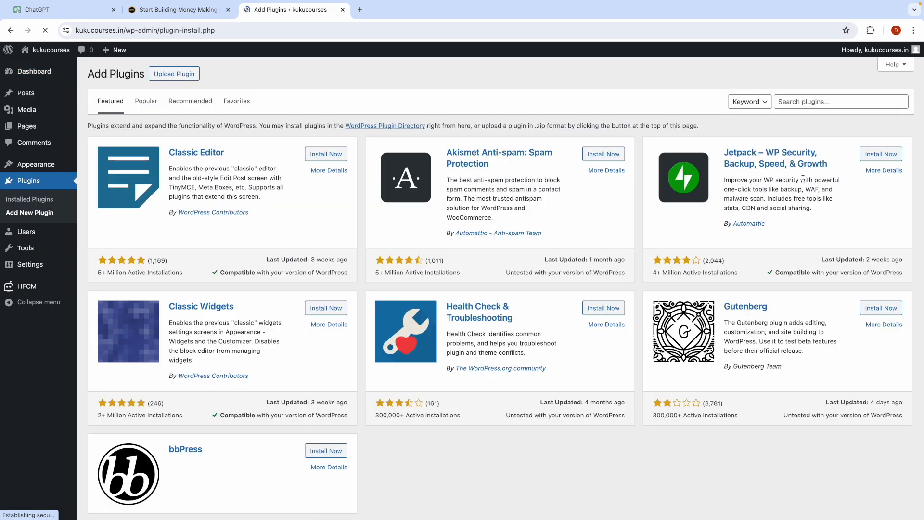
left_click(789, 103)
type("wp")
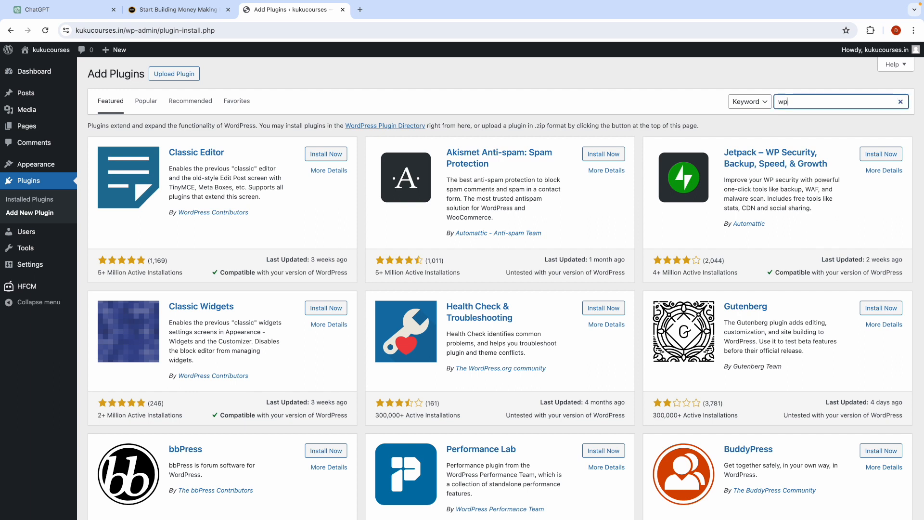
key("BackSpace")
key("BackSpace")
type("mc4wp")
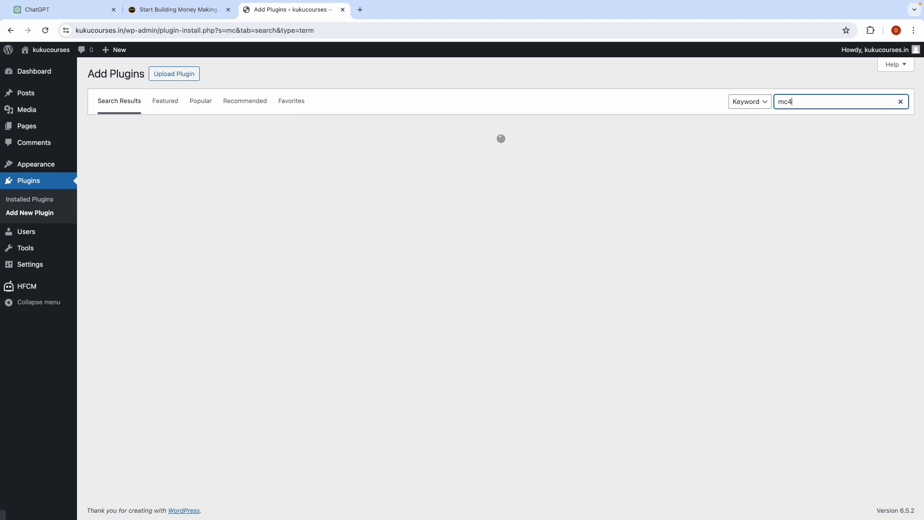
left_click(755, 87)
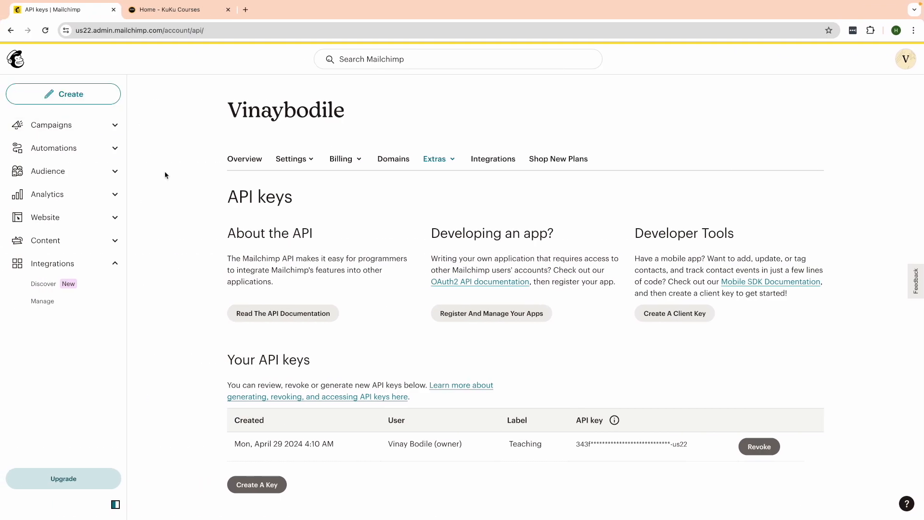
- Look over Mailchimp's API keys page and its account extras
scroll(382, 307, "down", 1)
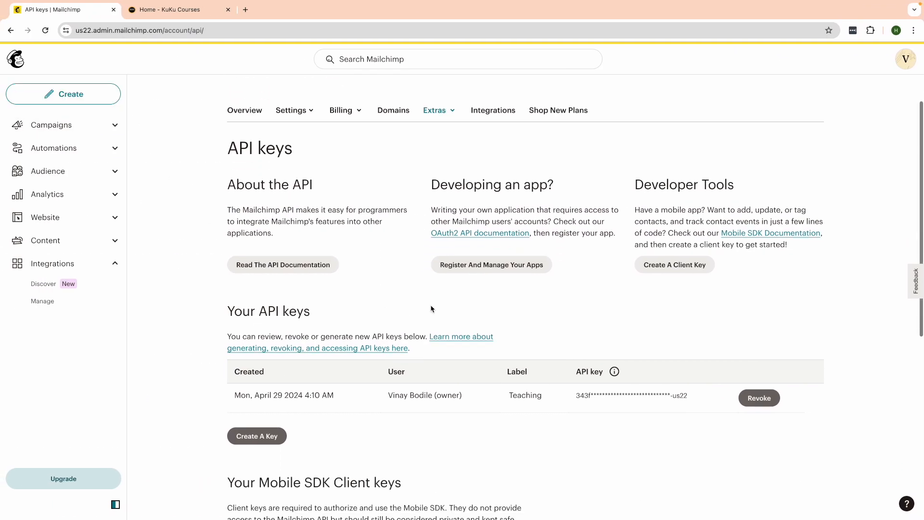
scroll(409, 231, "up", 1)
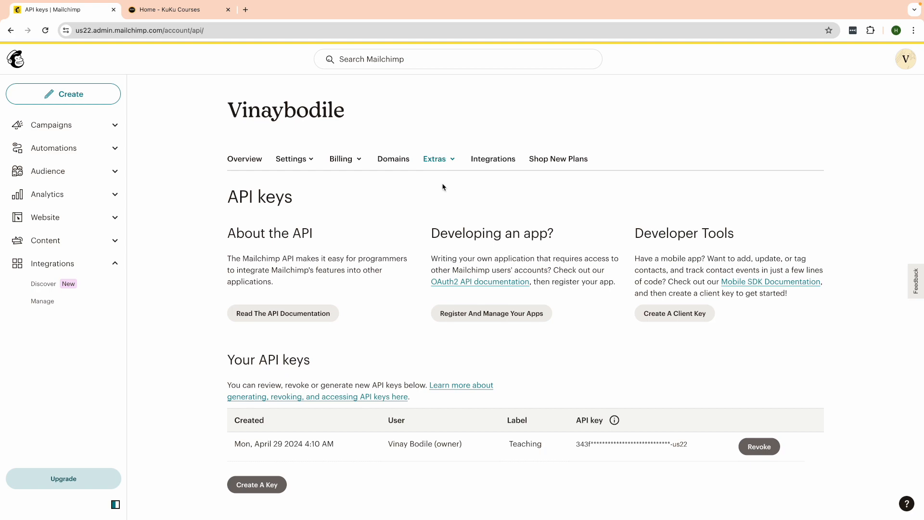
left_click(447, 159)
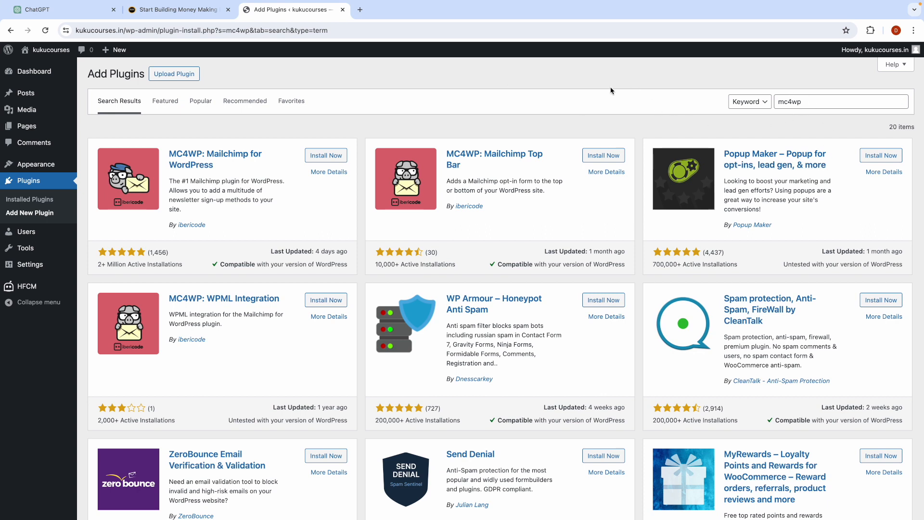
- Install and activate the "MC4WP: Mailchimp for WordPress" plugin in WordPress and reload the page
left_click(336, 157)
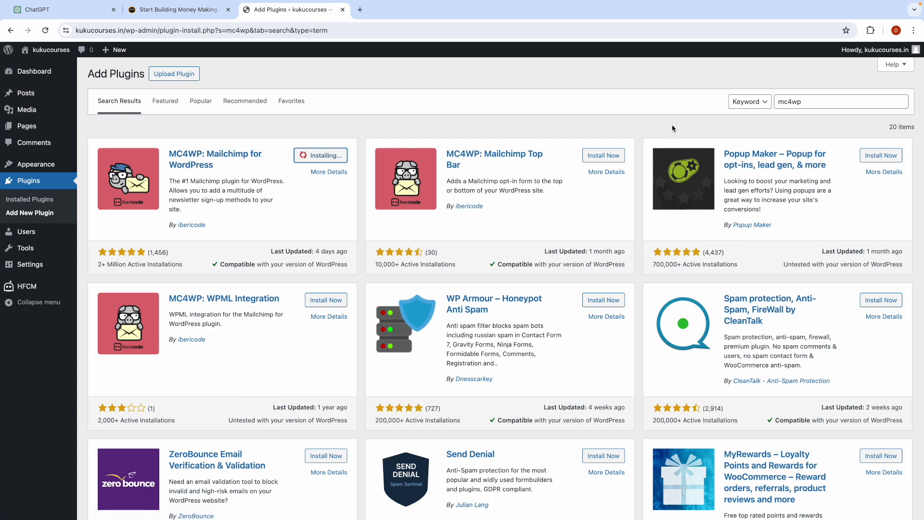
key("ctrl+Left")
key("ctrl+Right")
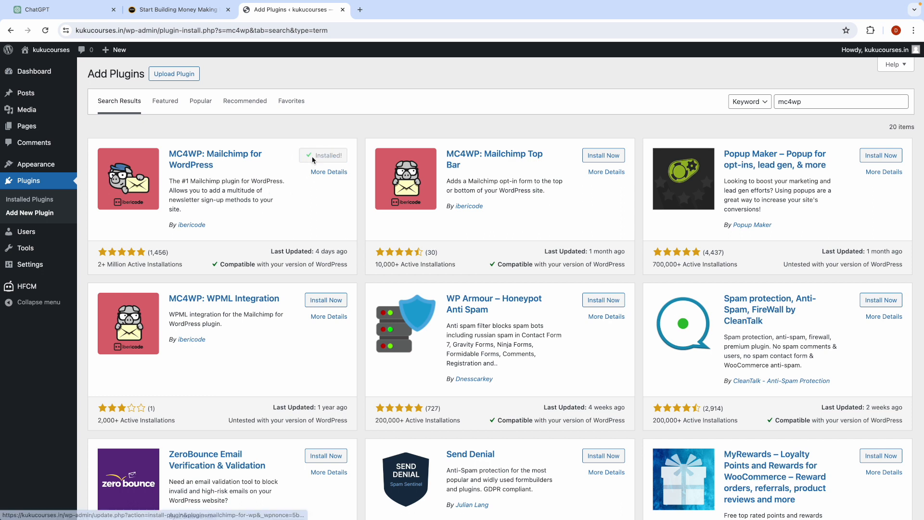
left_click(336, 159)
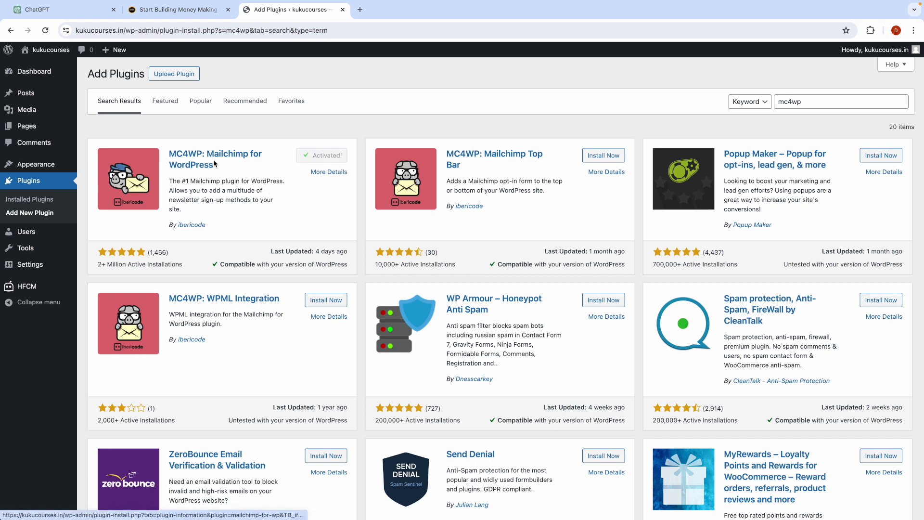
left_click(45, 30)
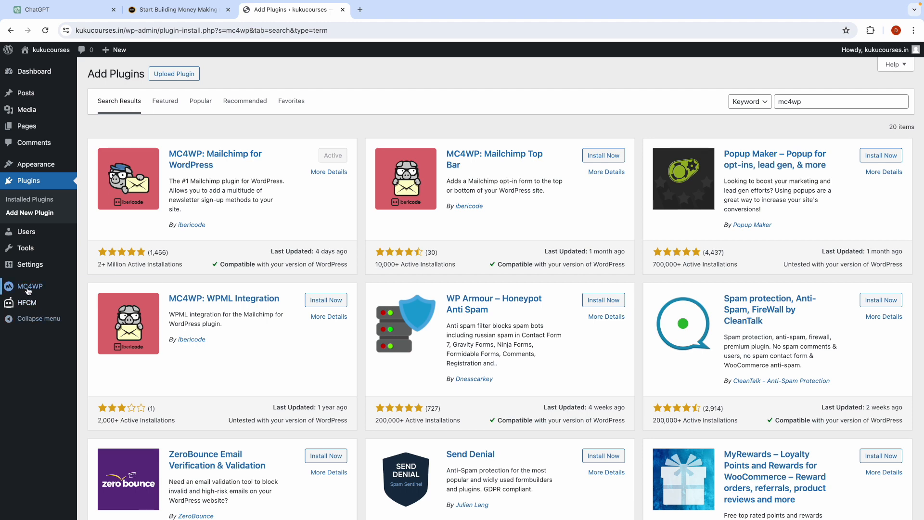
- Open MC4WP's API settings in WordPress and check the API key requirement against Mailchimp's API keys page
left_click(29, 289)
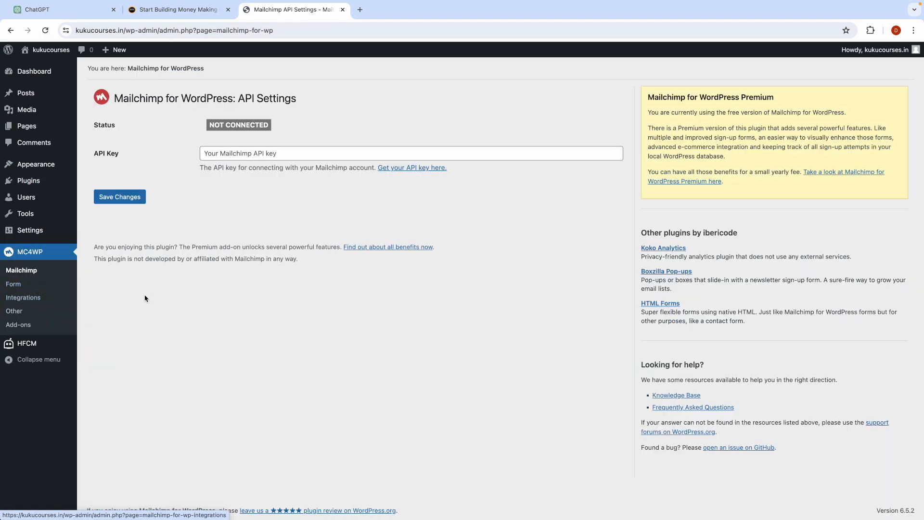
scroll(225, 155, "up", 5)
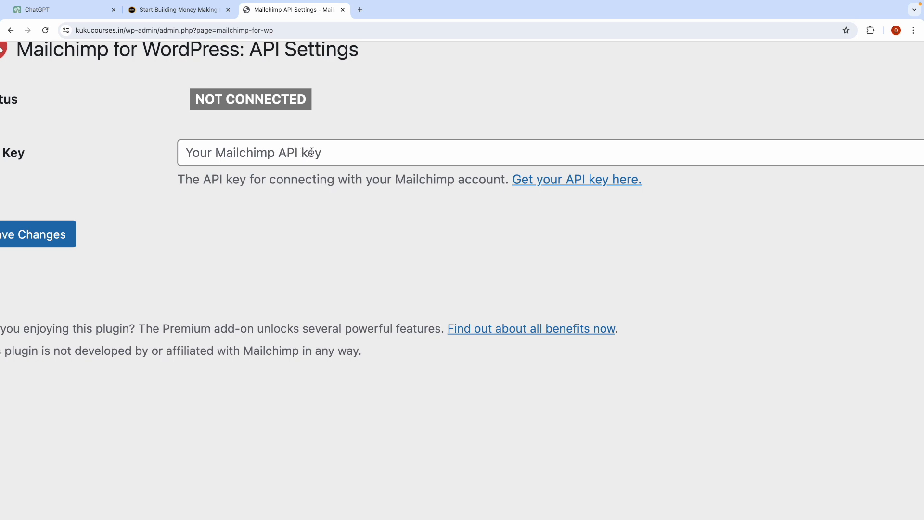
scroll(309, 152, "down", 5)
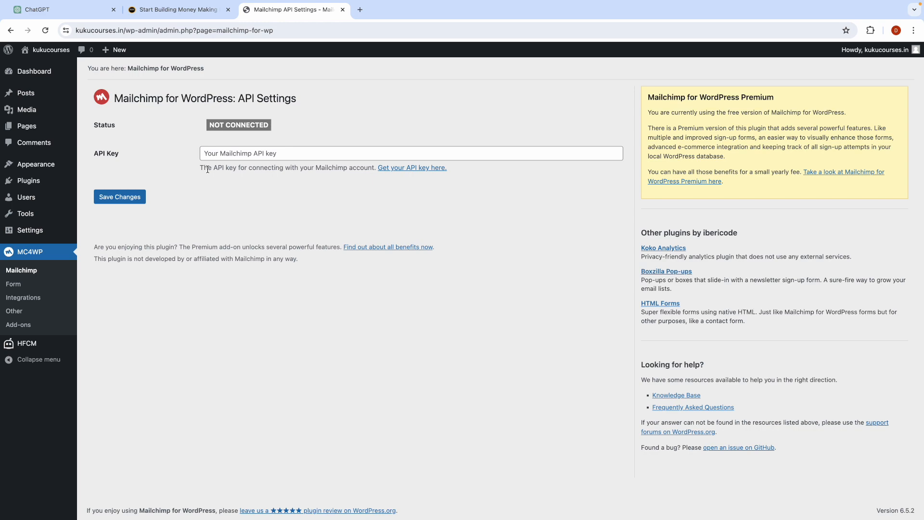
key("ctrl+Left")
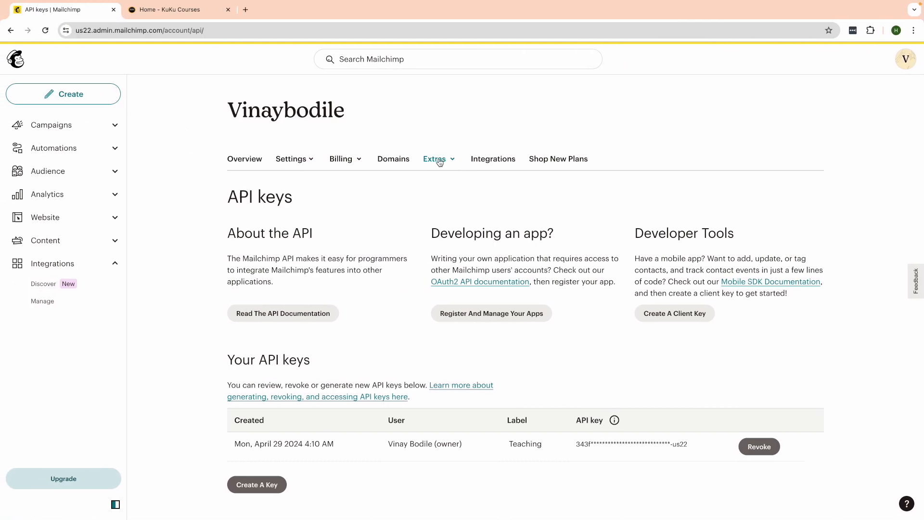
scroll(547, 416, "down", 2)
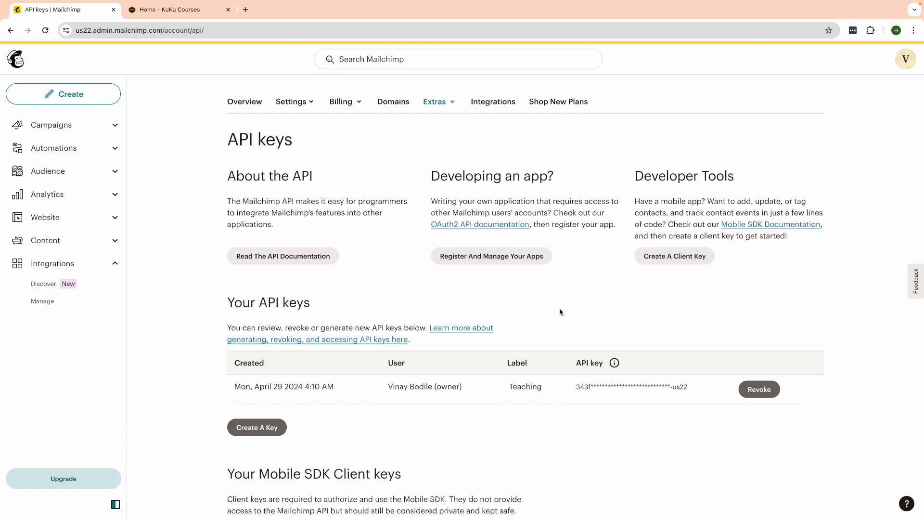
key("ctrl+Right")
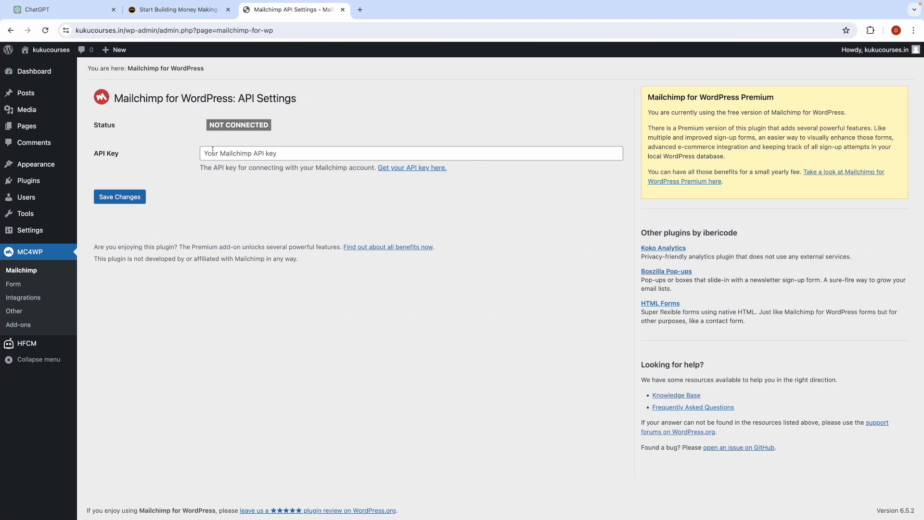
- Paste the Mailchimp API key into MC4WP's API Key field and save the changes
left_click(212, 151)
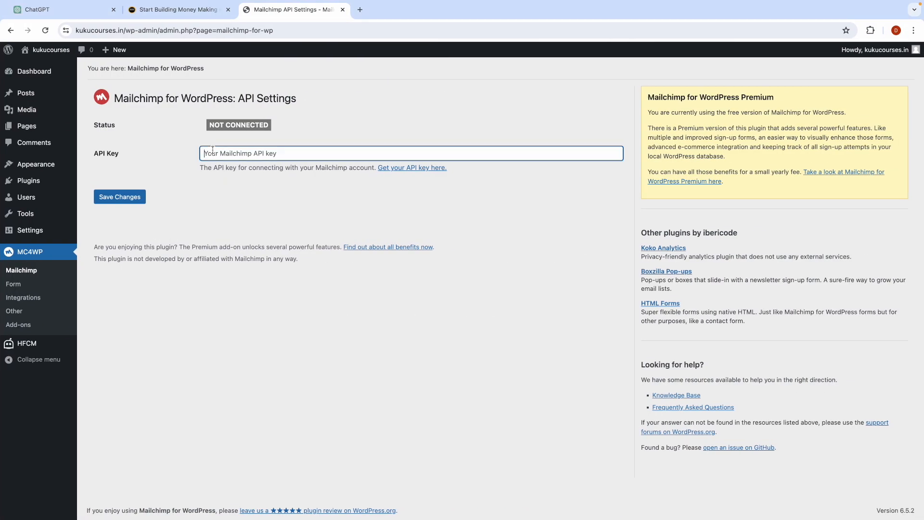
key("super+v")
left_click(224, 210)
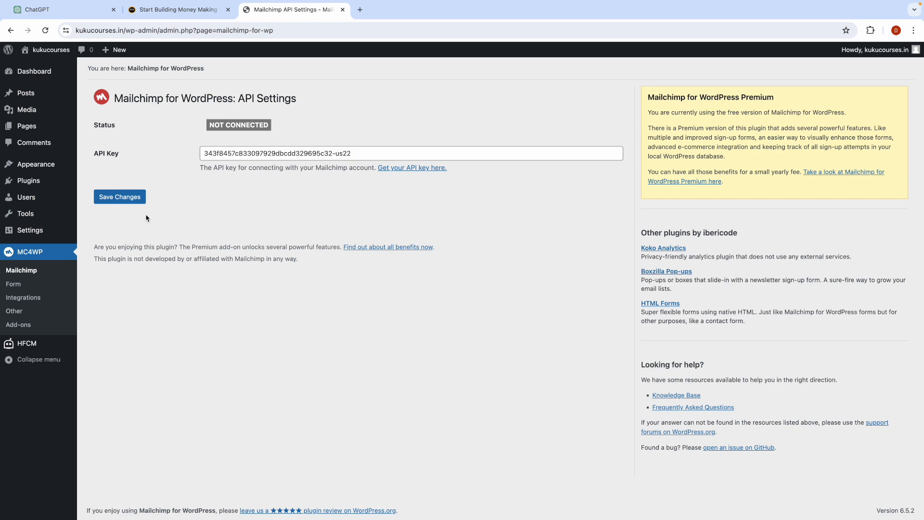
left_click(133, 202)
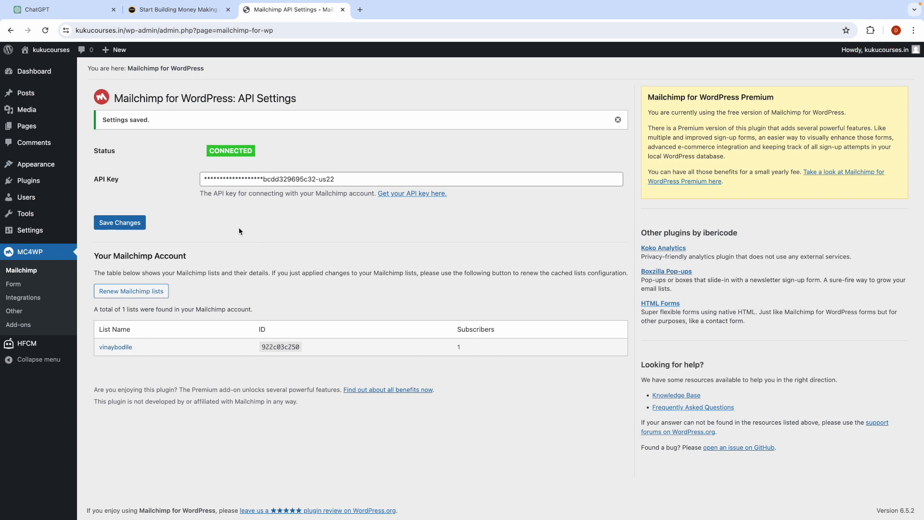
key("ctrl+Left")
key("ctrl+Right")
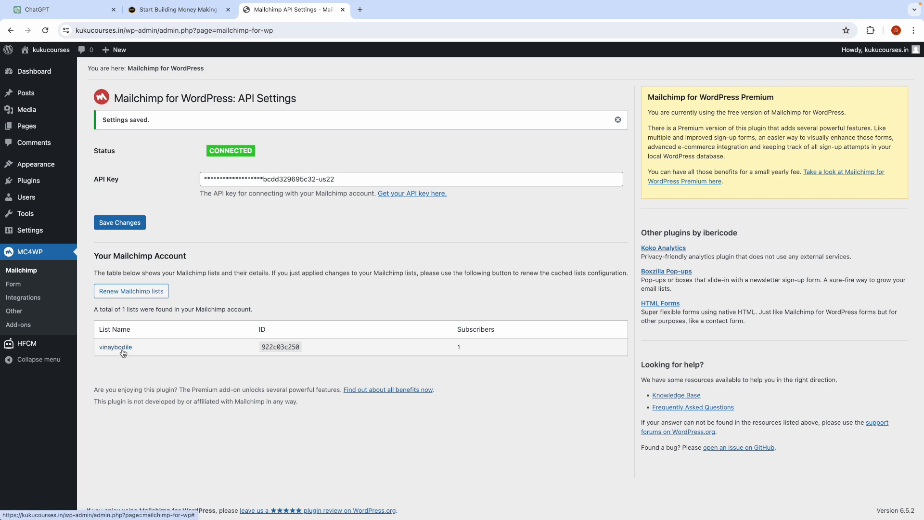
key("ctrl+Left")
left_click(912, 65)
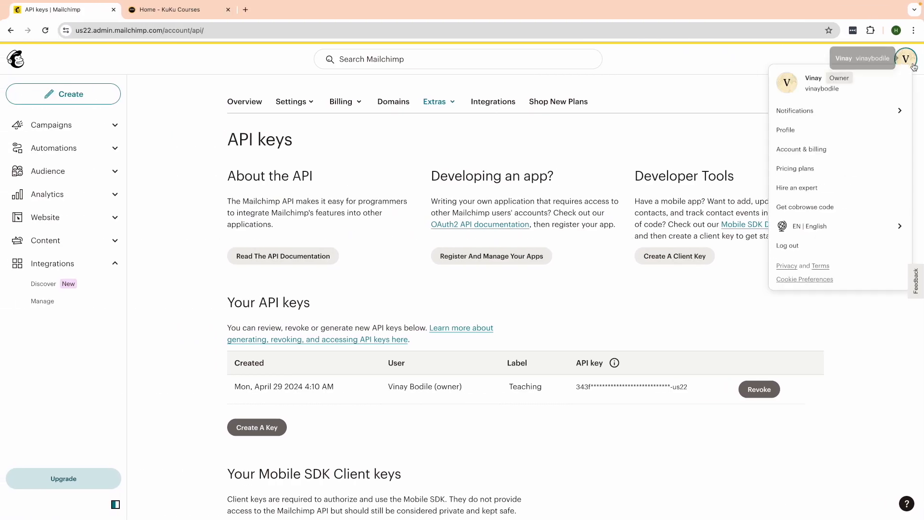
double_click(815, 89)
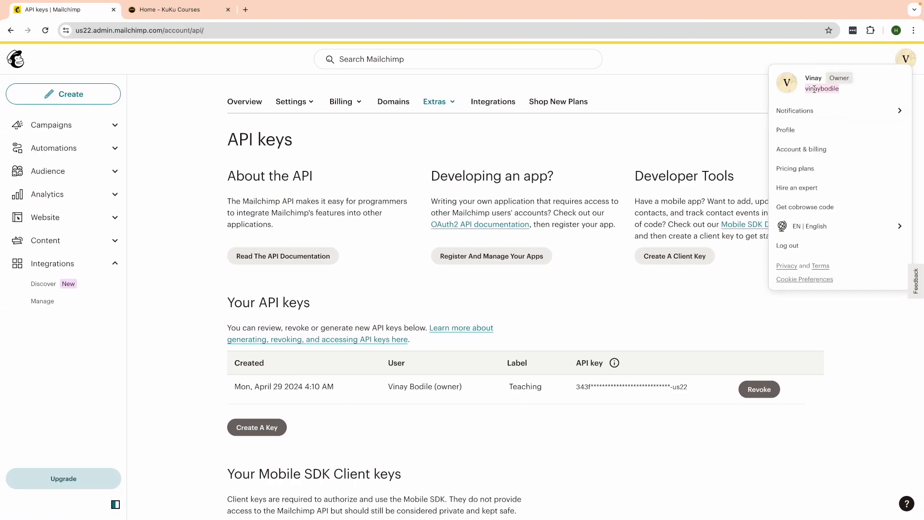
left_click(679, 113)
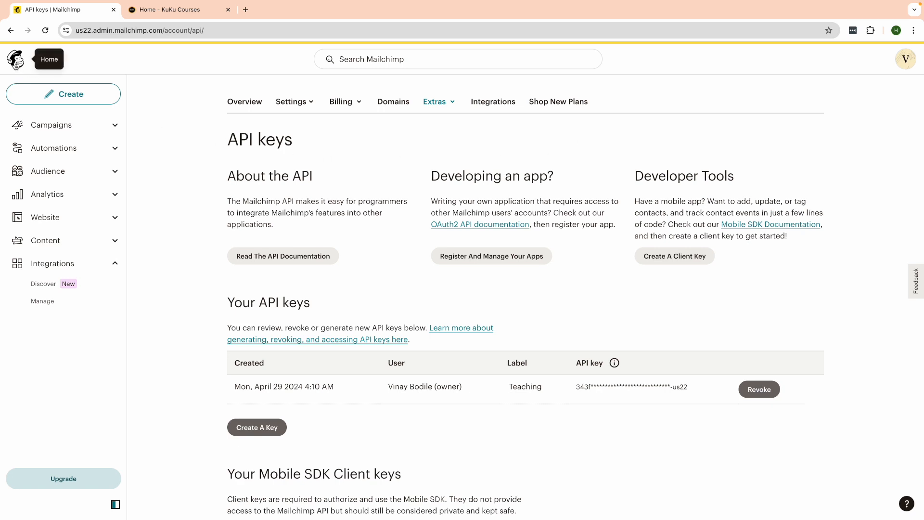
left_click(16, 61)
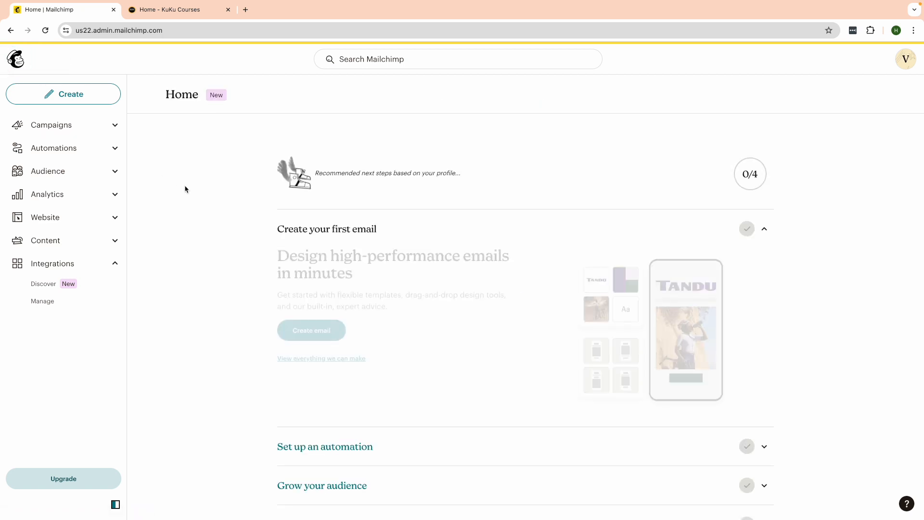
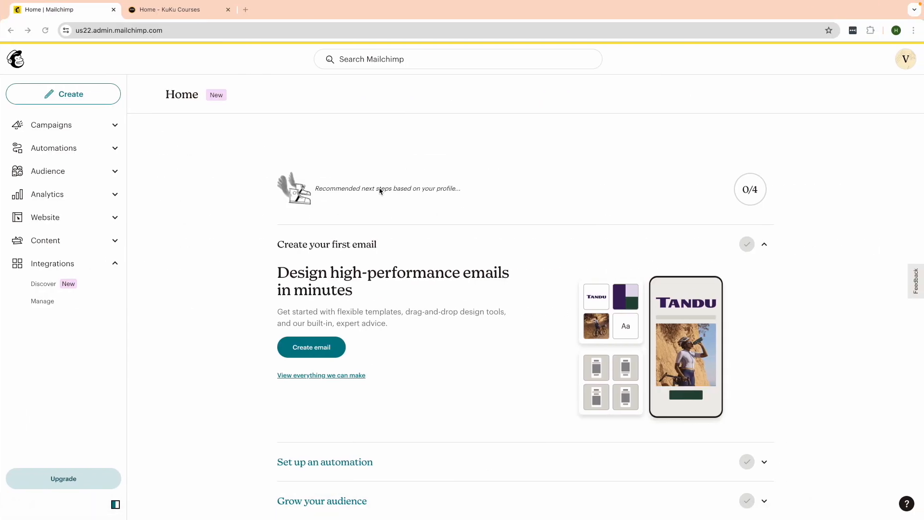
- Open the Audience section's signup forms and review the available form types, such as pop-up, embedded and contact forms
left_click(116, 171)
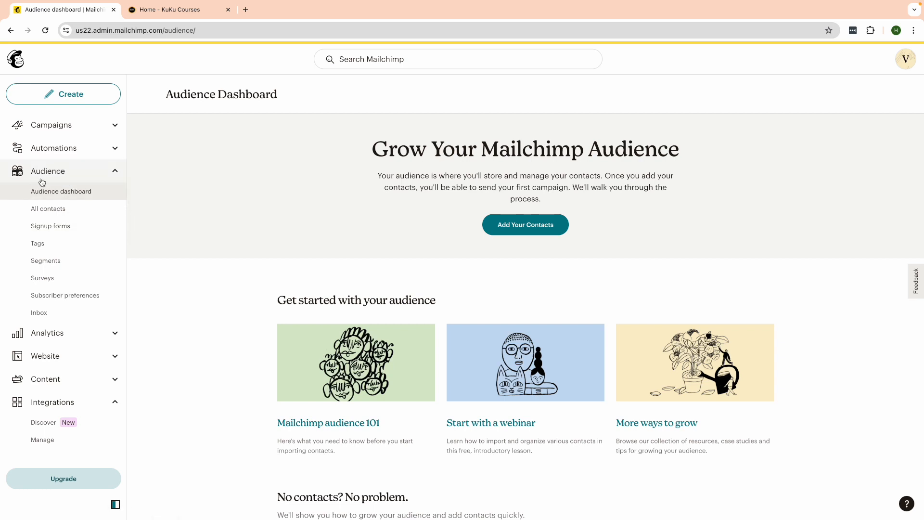
left_click(49, 195)
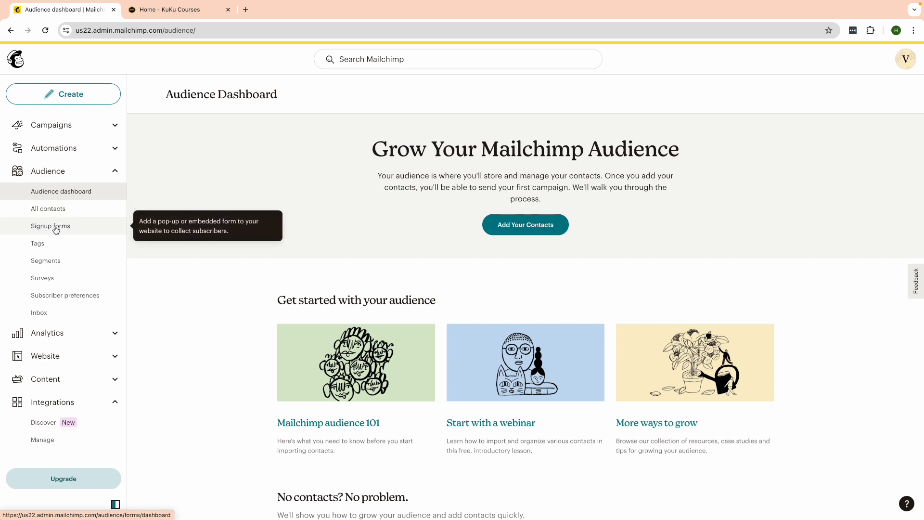
left_click(71, 231)
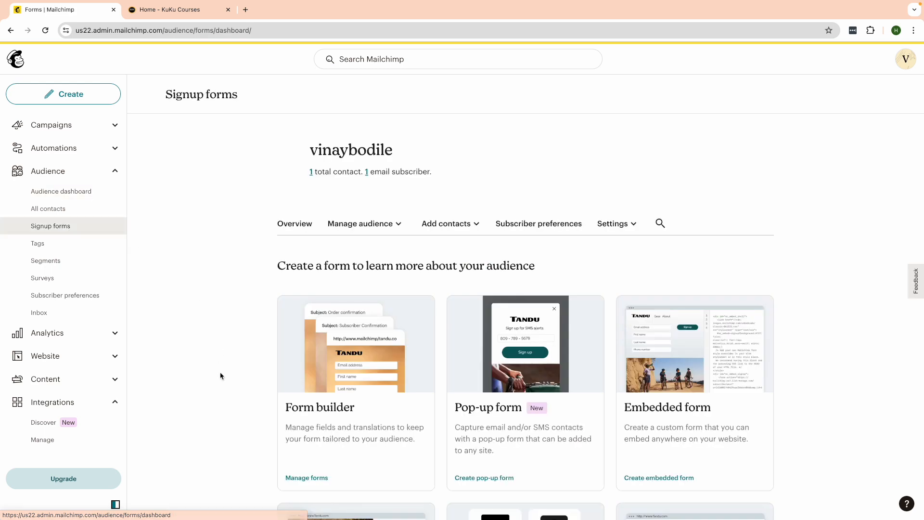
scroll(221, 374, "down", 5)
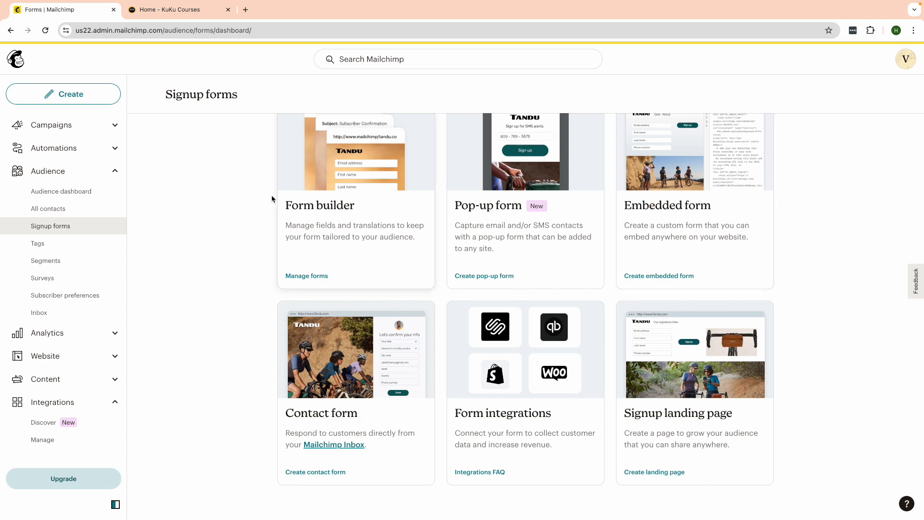
scroll(270, 200, "up", 1)
scroll(270, 198, "down", 1)
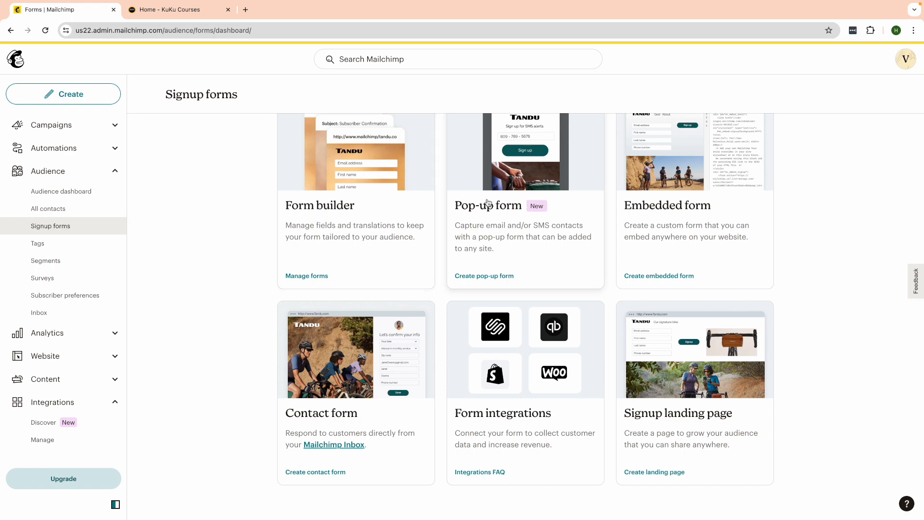
scroll(495, 222, "up", 1)
- Switch to the WordPress admin window, open the kukucourses site in a new browser tab and look through its homepage
key("ctrl+Right")
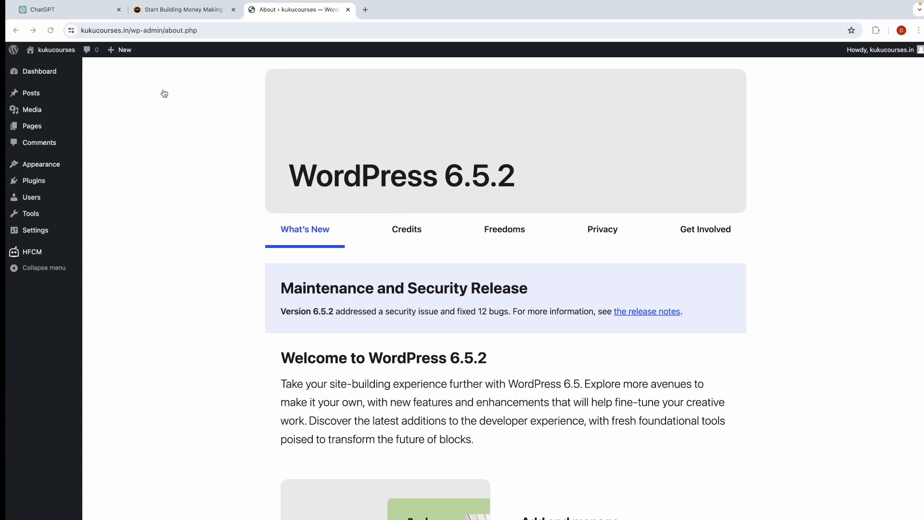
mouse_move(48, 51)
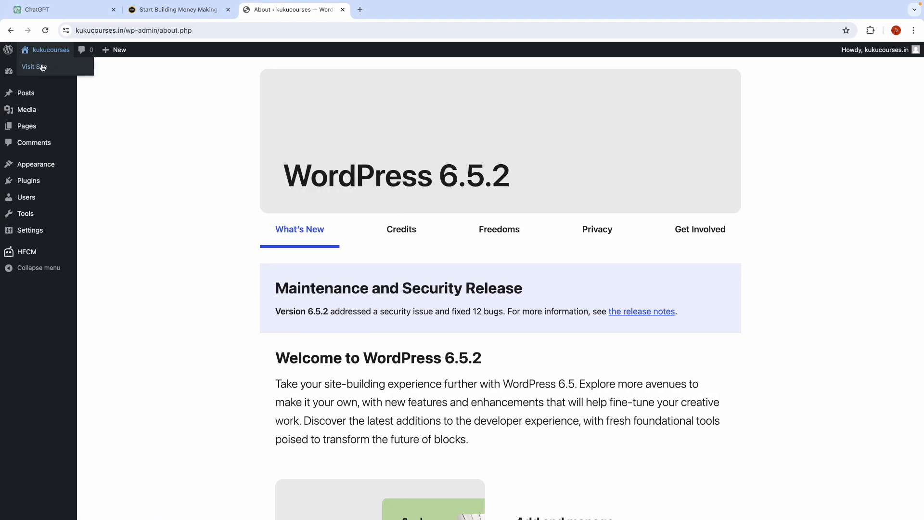
right_click(48, 67)
left_click(53, 68)
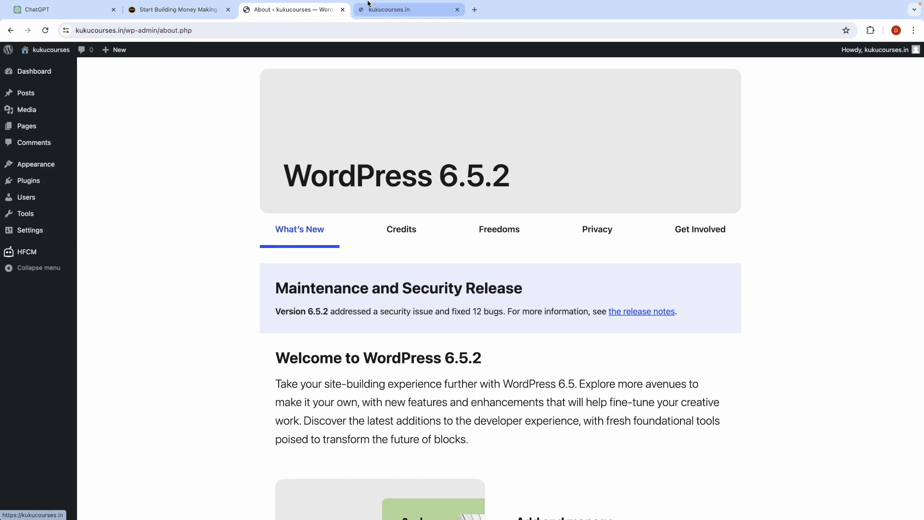
left_click(385, 10)
scroll(403, 337, "down", 5)
scroll(402, 377, "up", 5)
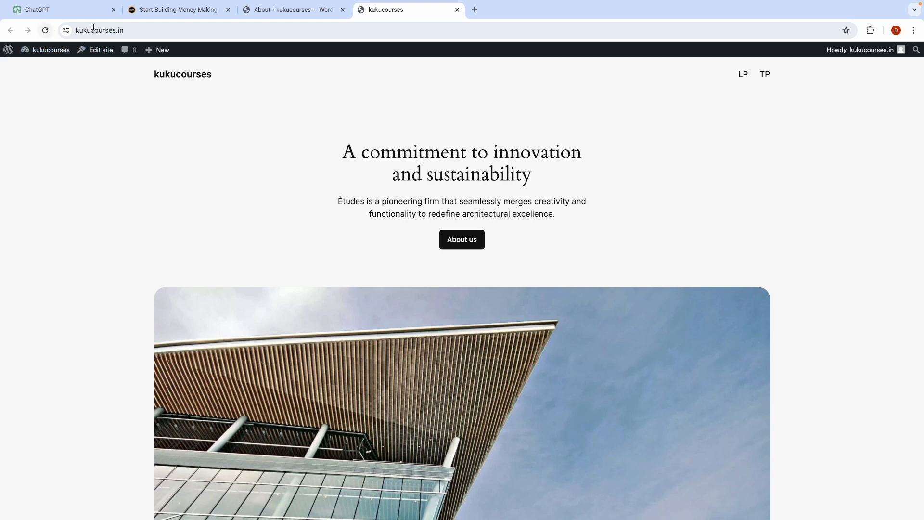
- Copy the kukucourses.in address, view the homepage in an Incognito window as a visitor, and close that window
double_click(299, 31)
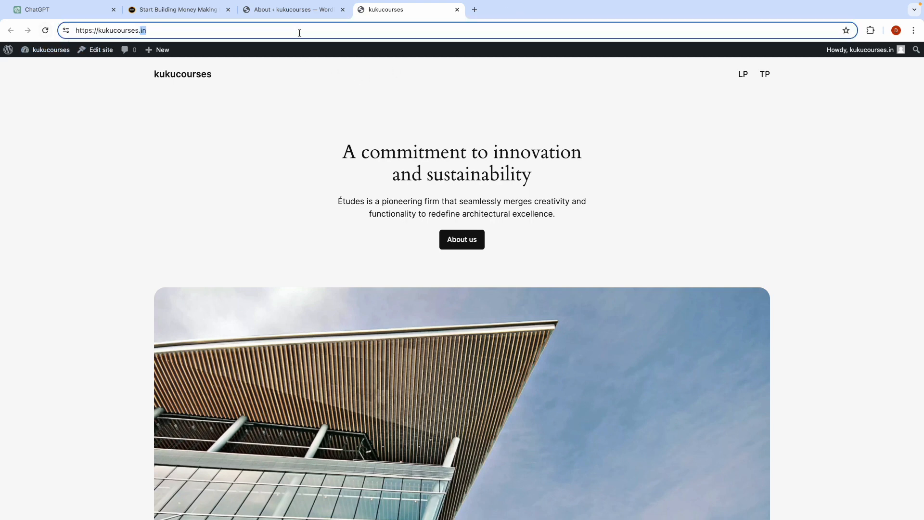
left_click(299, 33)
key("super+c")
left_click(913, 30)
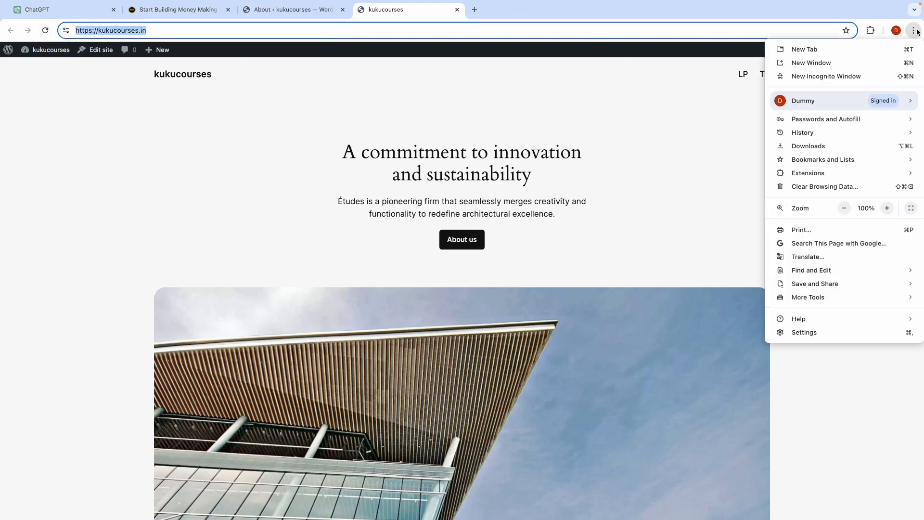
left_click(817, 77)
key("super+v")
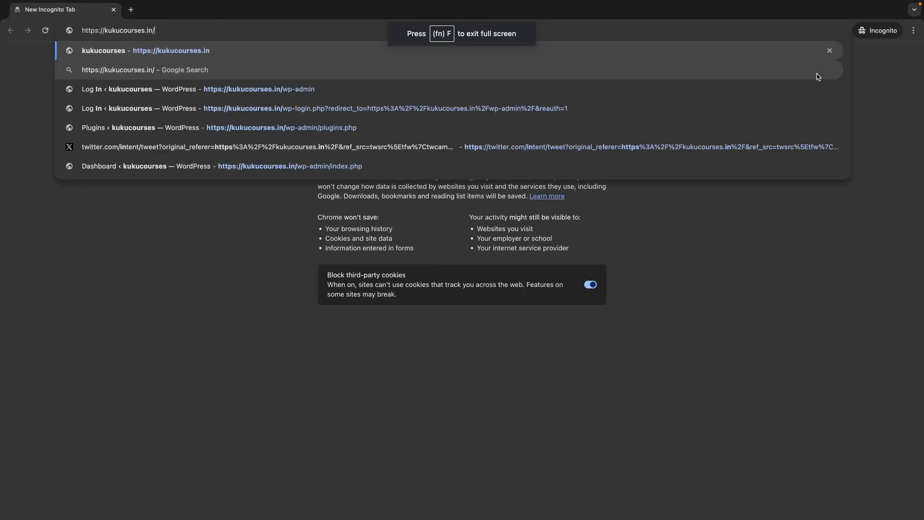
key("Return")
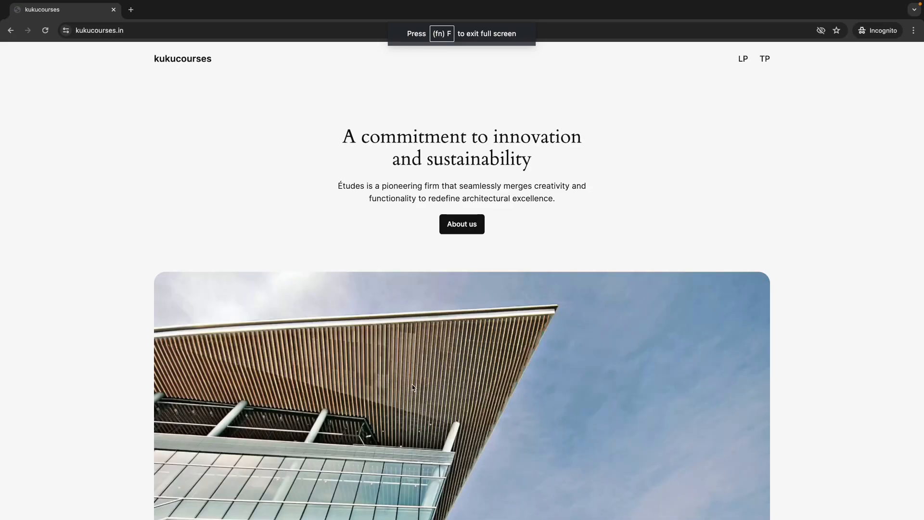
scroll(413, 386, "down", 20)
scroll(413, 388, "down", 5)
scroll(413, 388, "up", 20)
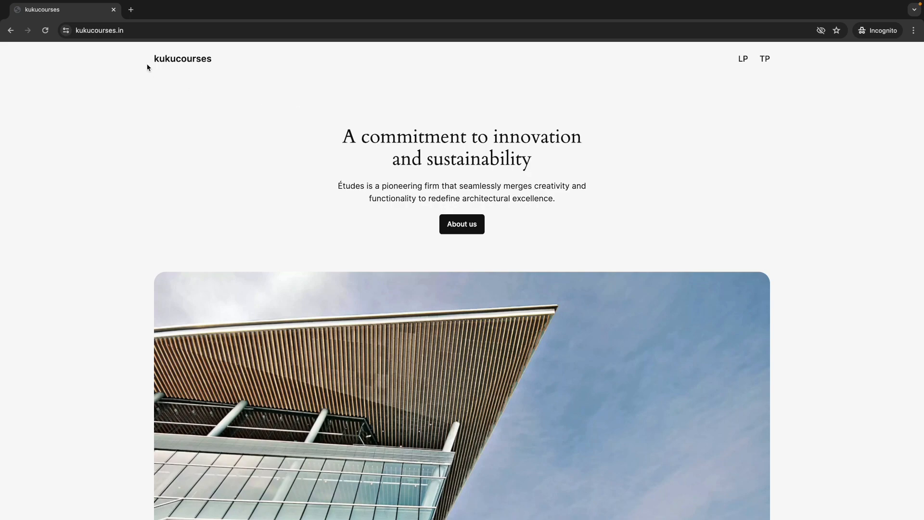
left_click(114, 10)
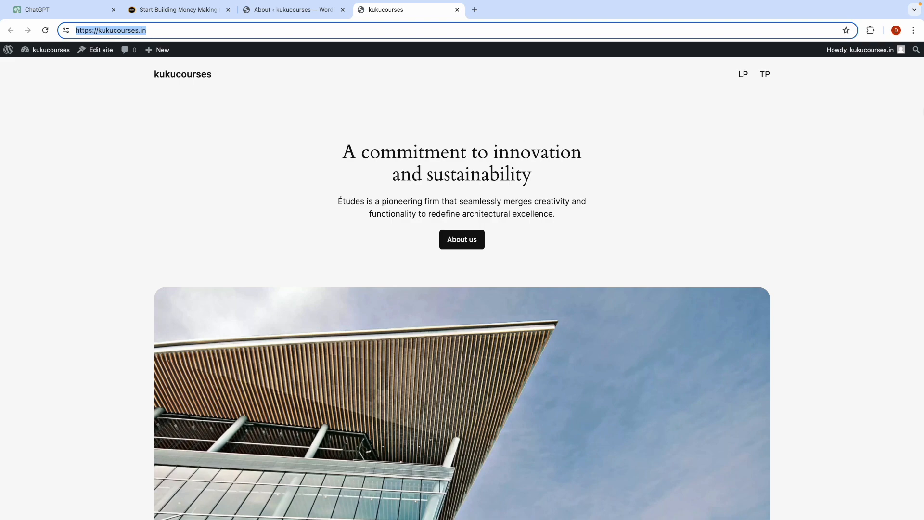
- Search for instamojo in a new Incognito window and open the Instamojo website
left_click(914, 30)
left_click(817, 77)
type("in")
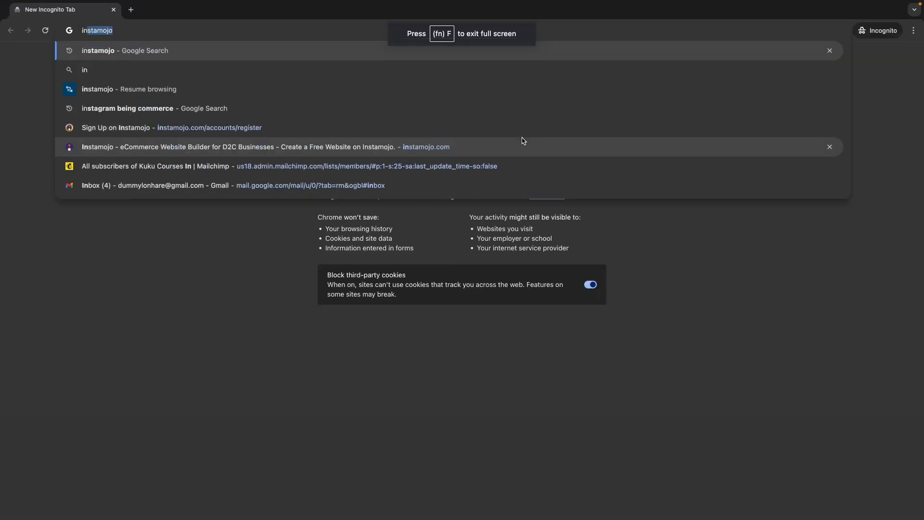
key("Return")
left_click(231, 163)
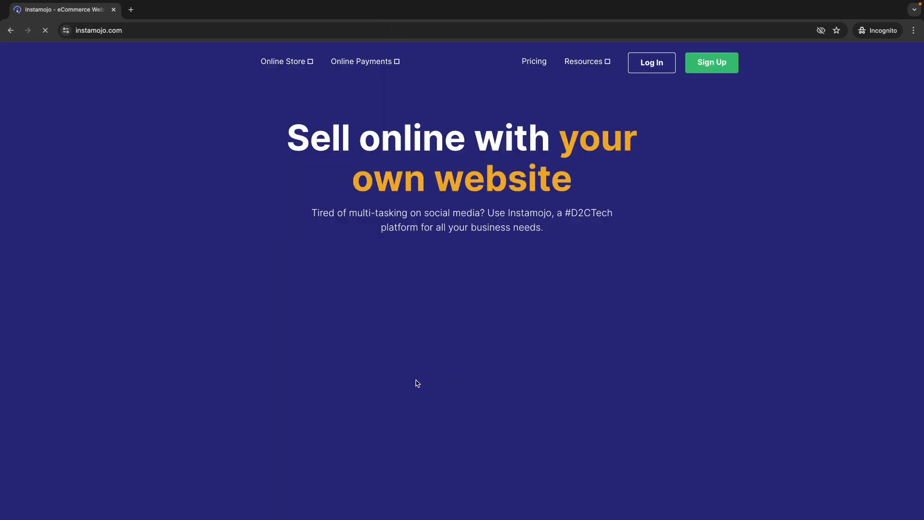
- Browse the Instamojo homepage for an example of an email subscription pop-up
scroll(417, 383, "down", 10)
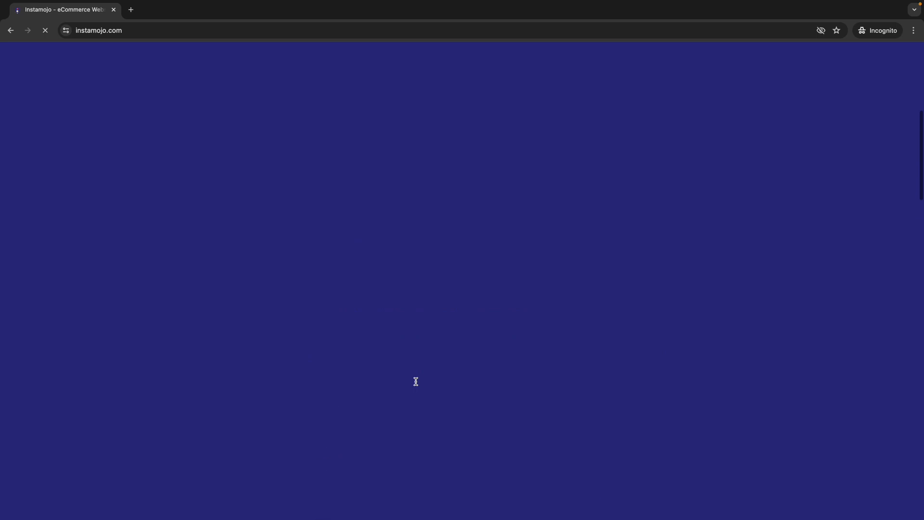
scroll(415, 380, "up", 5)
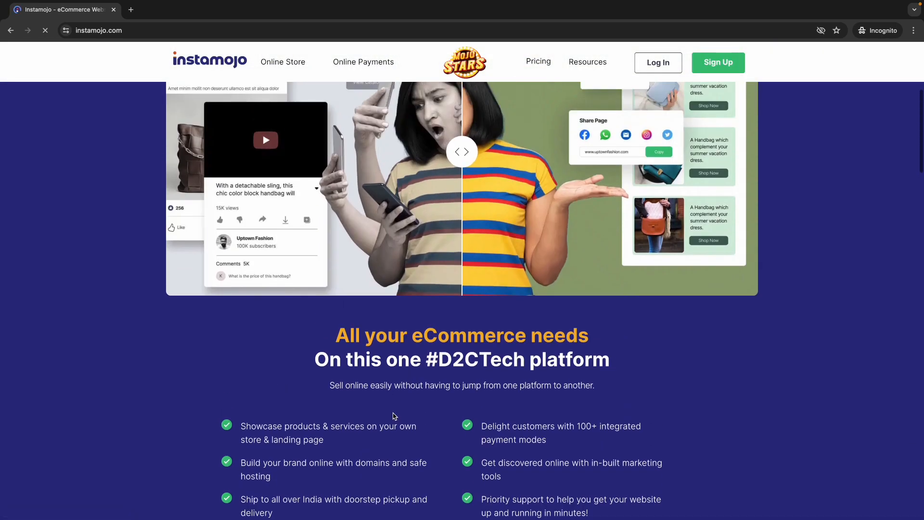
scroll(393, 416, "down", 15)
scroll(393, 416, "up", 11)
scroll(393, 416, "up", 5)
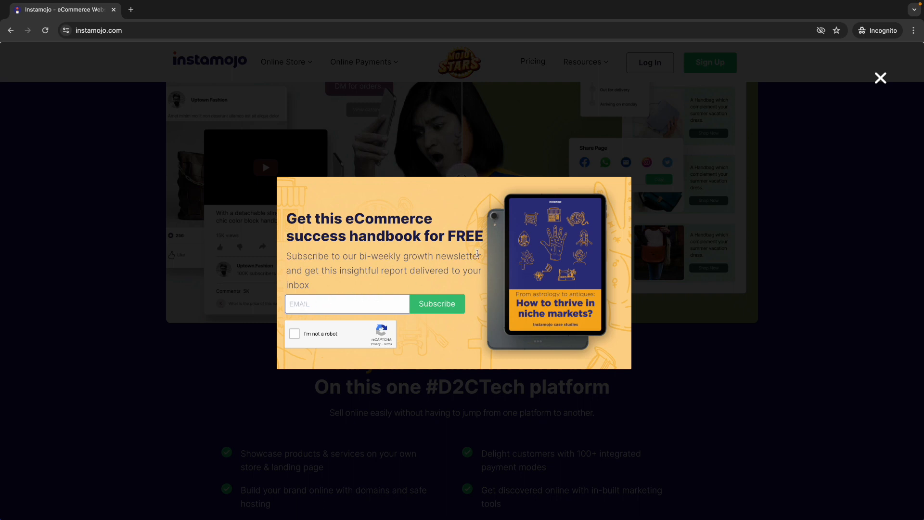
- Switch to the Keynote mailchimp presentation and add a tall black rectangle to the upper middle of blank slide 3
key("ctrl+Left")
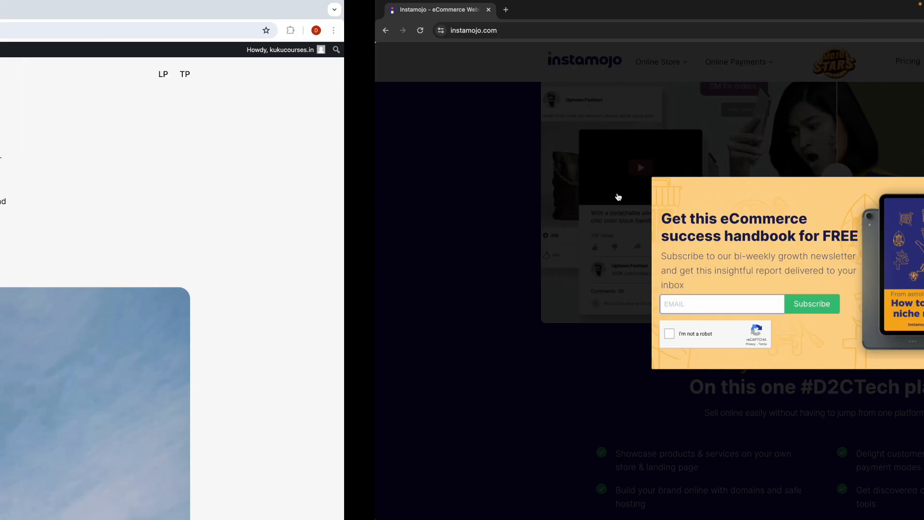
key("ctrl+Left")
key("ctrl+Left")
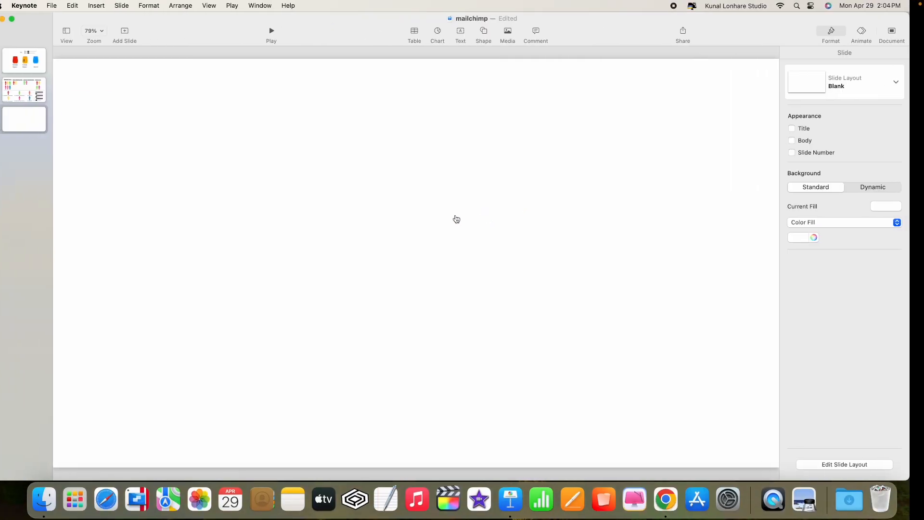
left_click(498, 34)
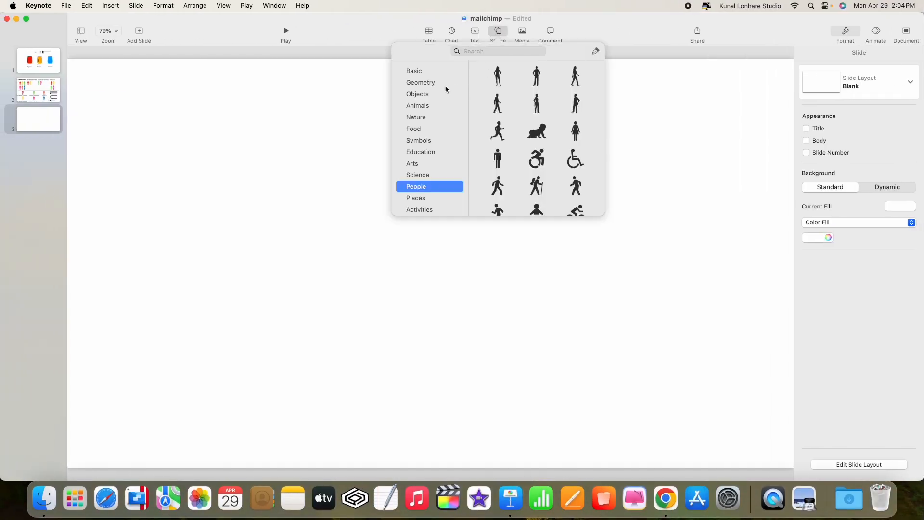
left_click(430, 72)
left_click(494, 116)
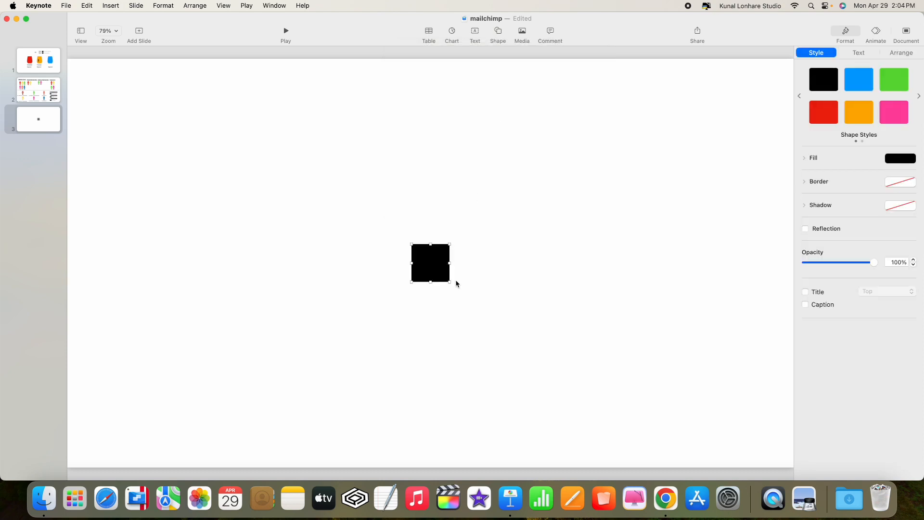
left_click_drag(449, 282, 527, 406)
left_click_drag(477, 352, 458, 257)
- Add a small orange rectangle inside the black one, make it flat and wide, and label it "Email"
left_click(501, 35)
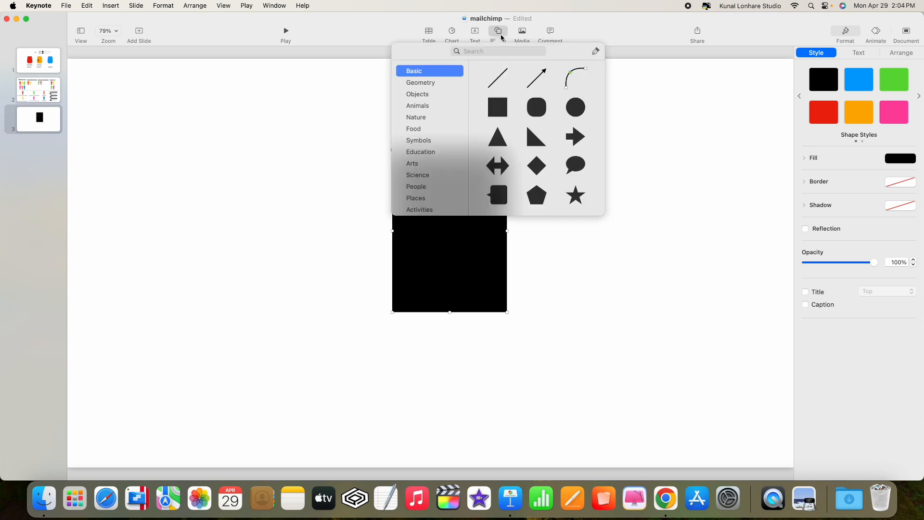
left_click(495, 109)
left_click_drag(430, 282, 431, 264)
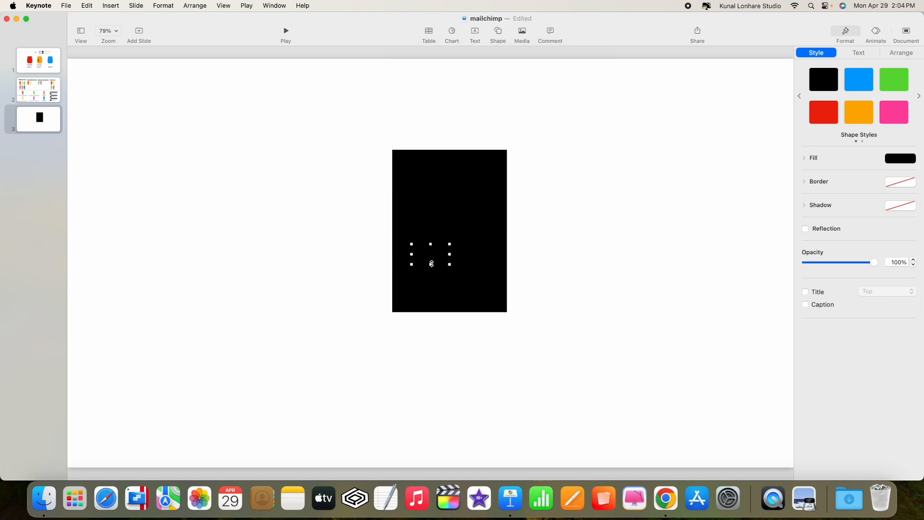
left_click(860, 116)
left_click_drag(450, 254, 475, 255)
double_click(443, 259)
type("Email")
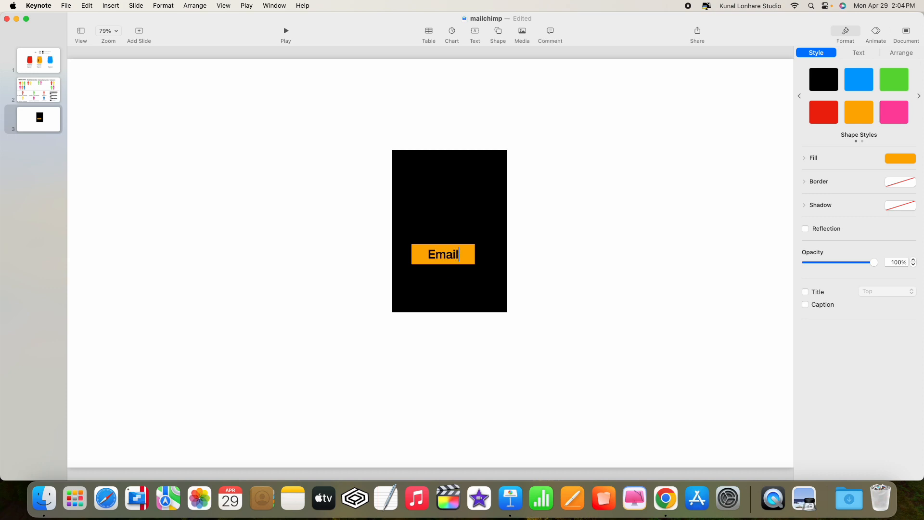
left_click(493, 252)
- Place the Email box near the black rectangle's top, duplicate it directly below, and label the copy "Name"
left_click_drag(461, 251, 446, 217)
double_click(446, 217)
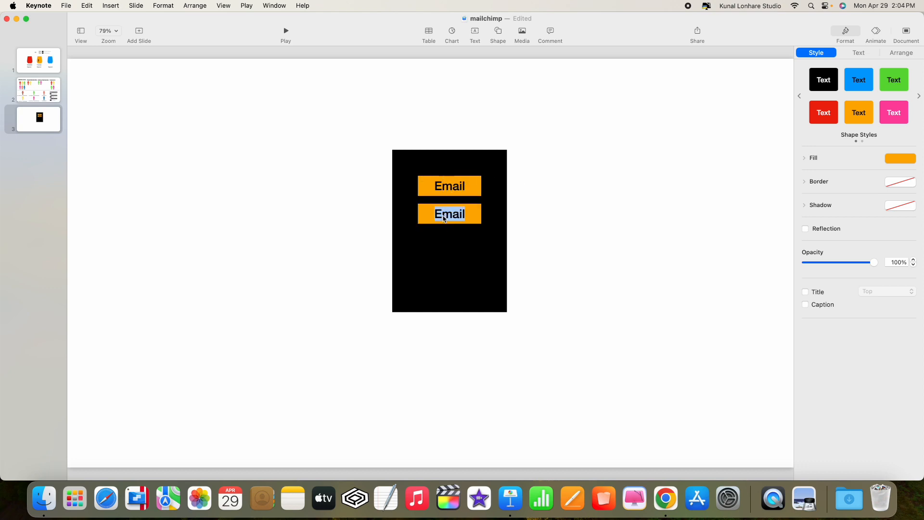
type("Name")
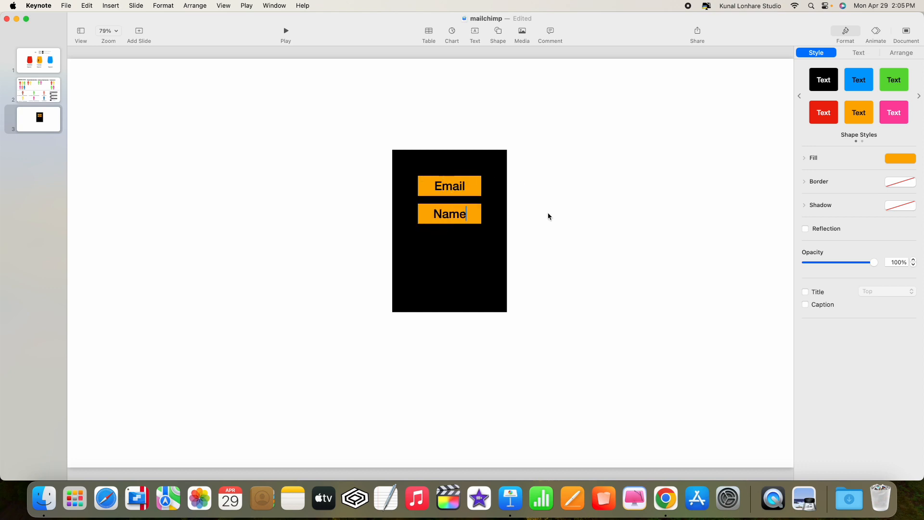
left_click(548, 216)
- Duplicate the Name box below itself, make the copy narrower, and label it "Submit"
left_click(469, 220)
left_click_drag(470, 220, 464, 248)
double_click(437, 244)
type("S")
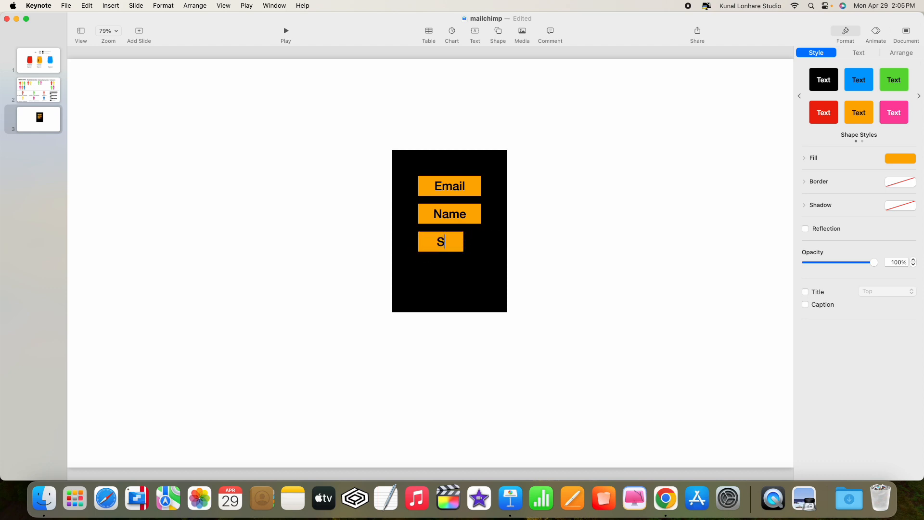
type("ubmit")
- Set the "Submit" text's font size to 20 pt
key("super+a")
left_click(860, 54)
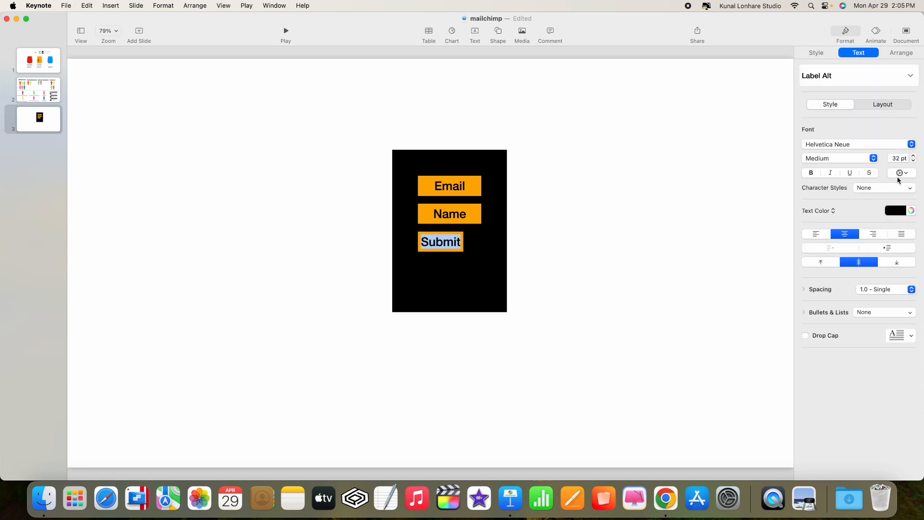
left_click(914, 161)
left_click(914, 160)
left_click(914, 161)
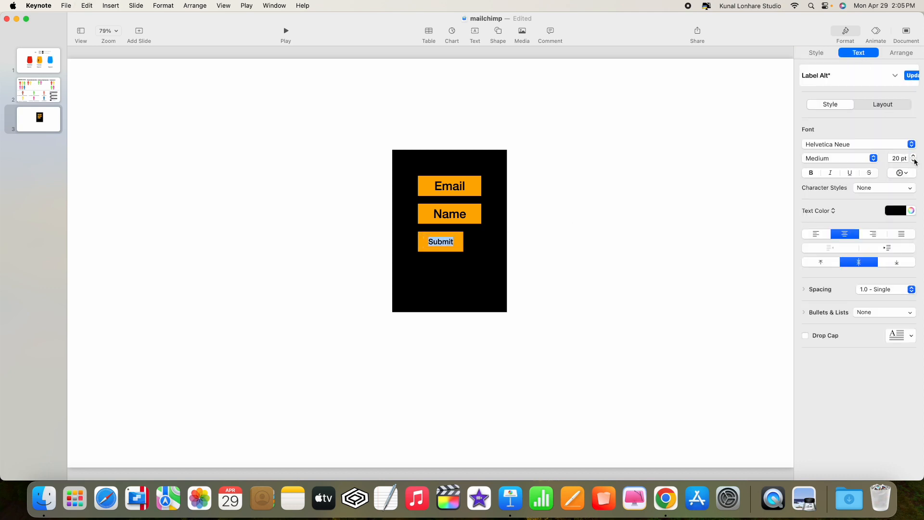
left_click(545, 246)
- Shrink the Submit box around its text, position it under the Name box, and fill it with dark green
left_click(453, 245)
mouse_move(440, 251)
left_mouse_down()
mouse_move(462, 237)
mouse_move(449, 240)
left_mouse_up()
left_click(818, 53)
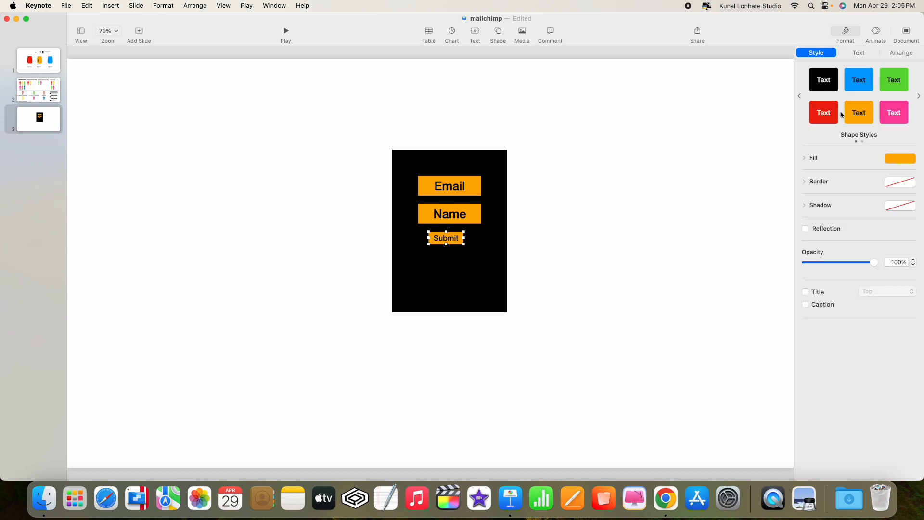
left_click(898, 158)
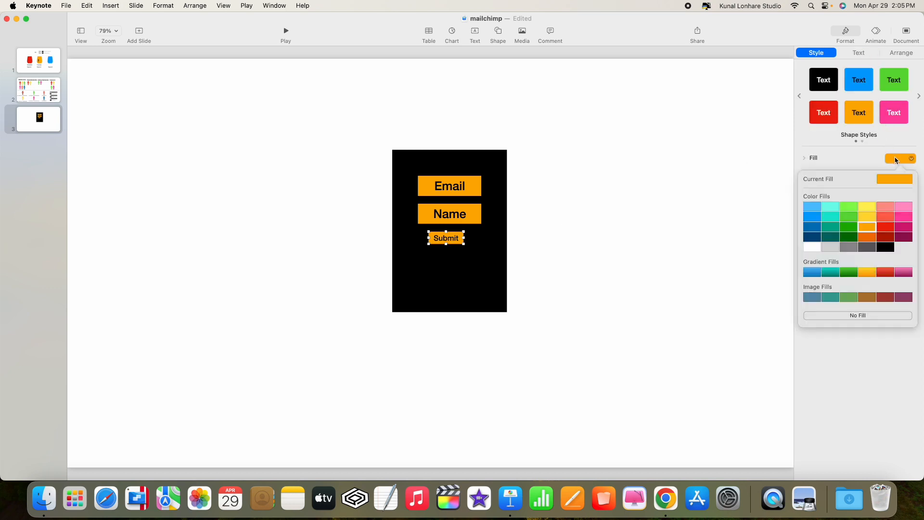
left_click(849, 236)
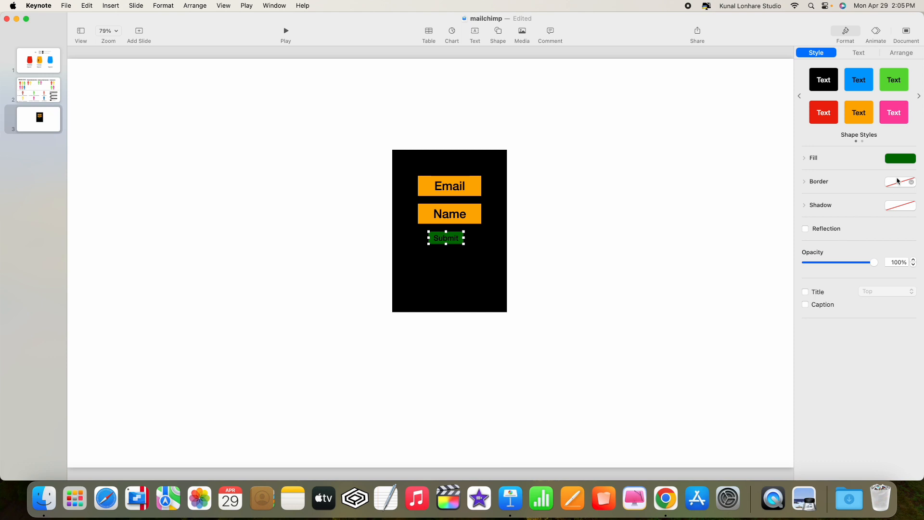
- Change the Submit box's fill to white
left_click(900, 160)
left_click(813, 244)
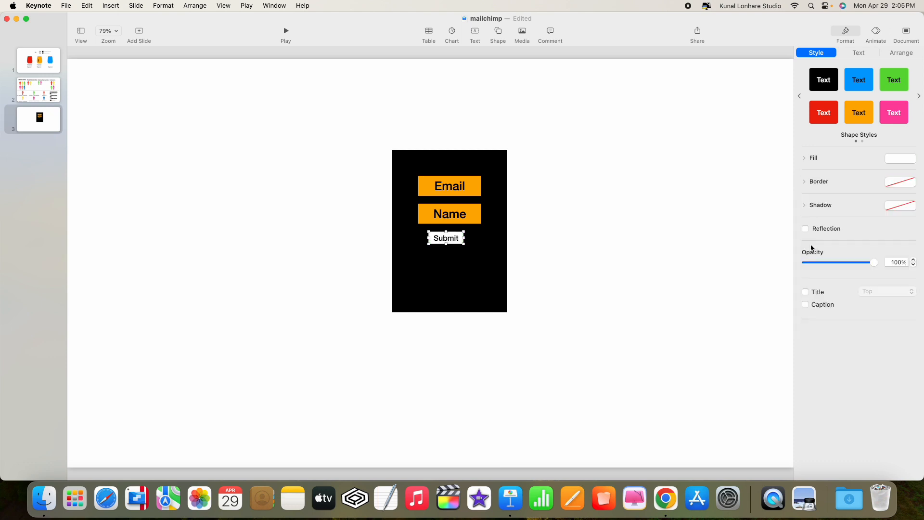
left_click(608, 239)
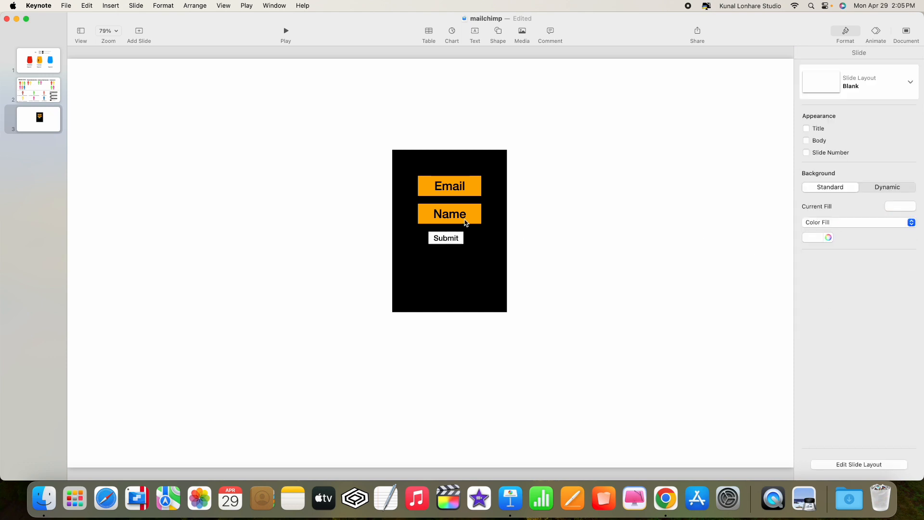
left_click(432, 165)
key("ctrl+Right")
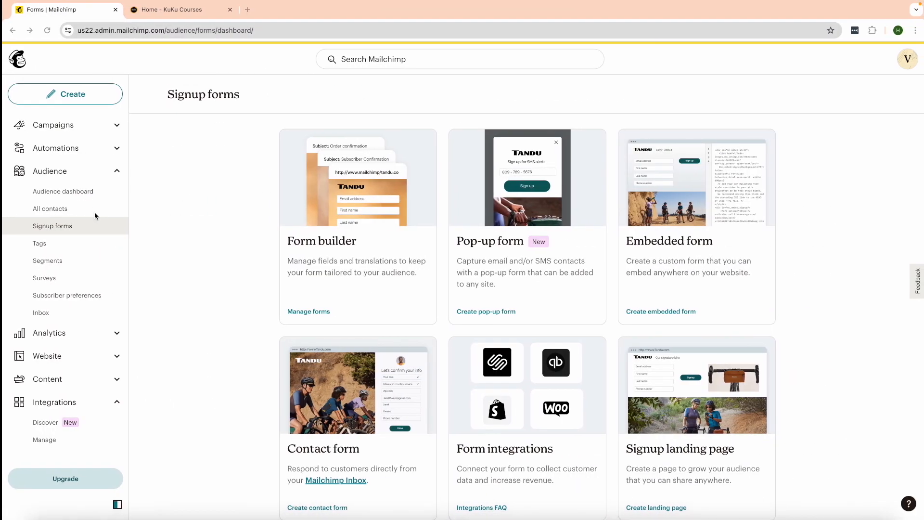
key("ctrl+Left")
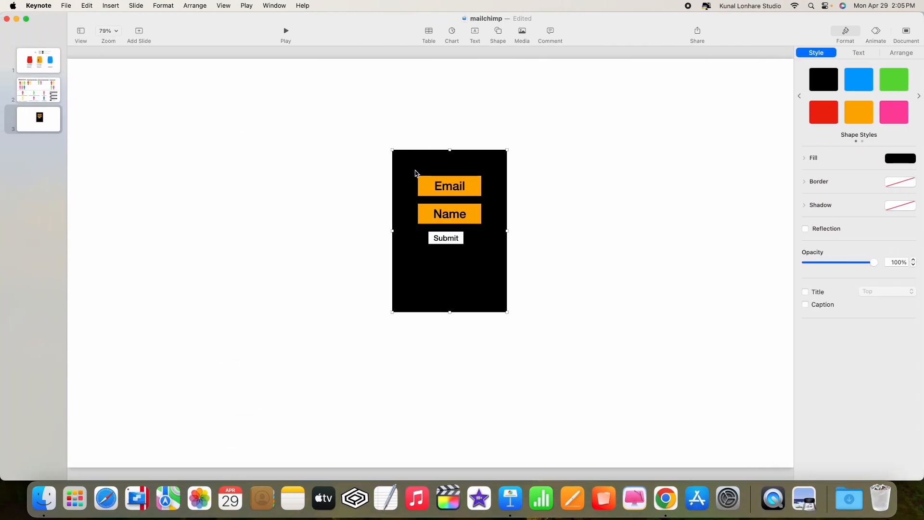
left_click(434, 182)
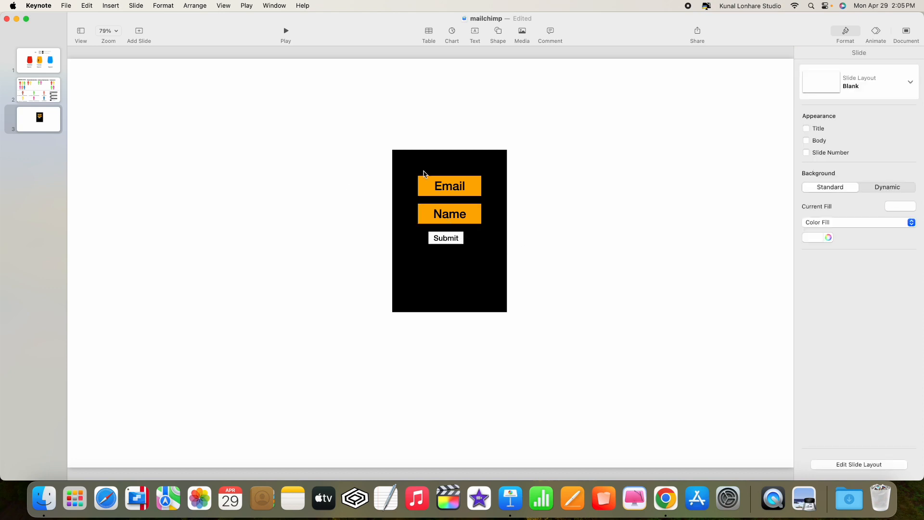
- Insert a standing person shape from the People category, place it well left of the form, and make it red
left_click(501, 33)
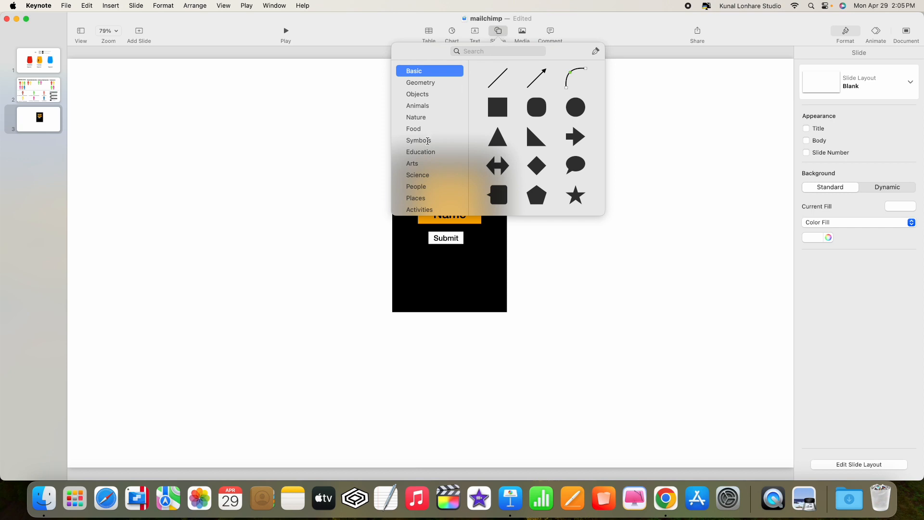
left_click(423, 186)
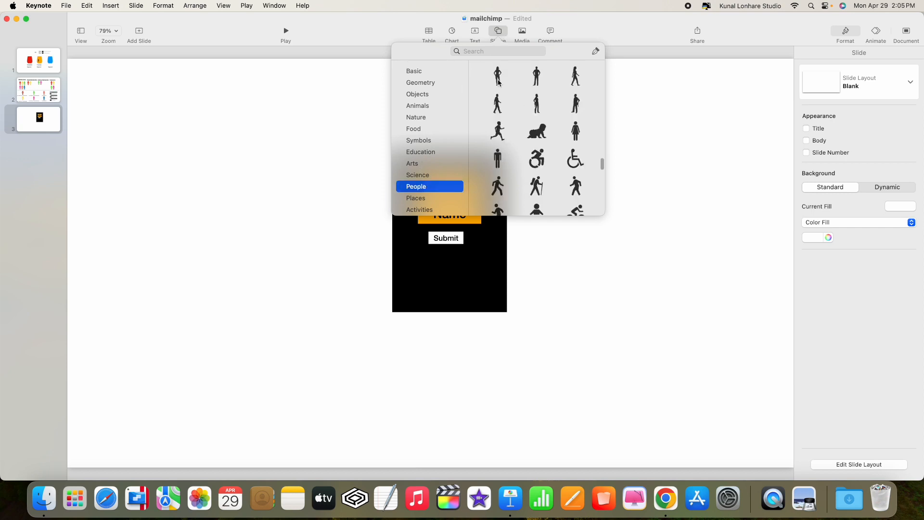
left_click(538, 77)
left_click_drag(430, 254, 145, 289)
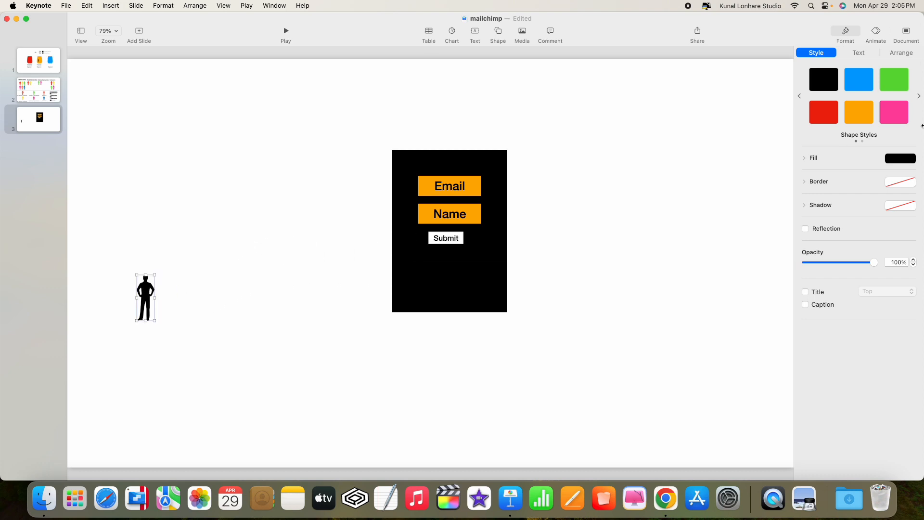
left_click(829, 112)
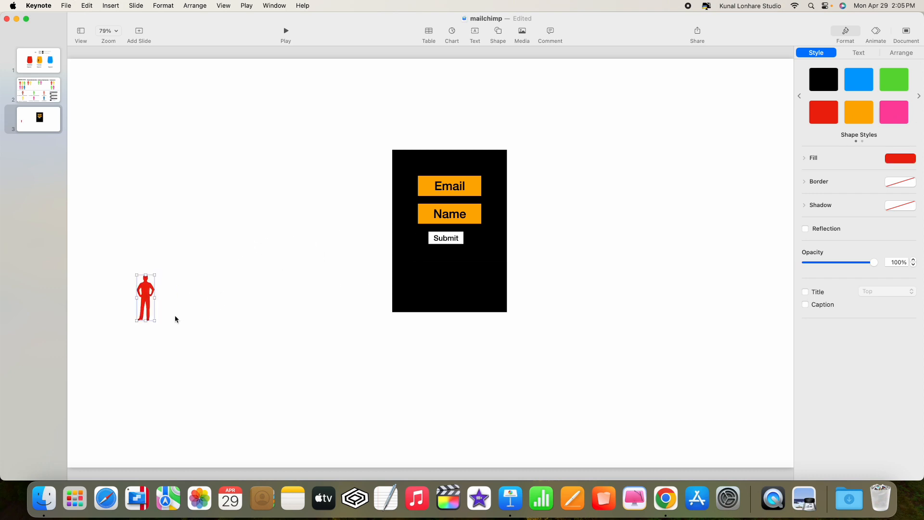
- Duplicate the red figure twice to its right, make the copies blue and green, and line up all three evenly
left_click_drag(153, 301, 278, 292)
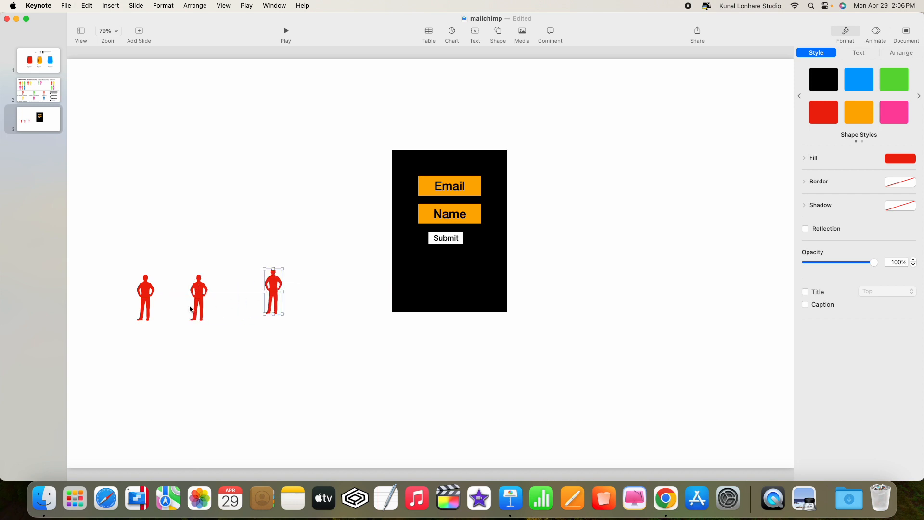
left_click(197, 302)
left_click(856, 78)
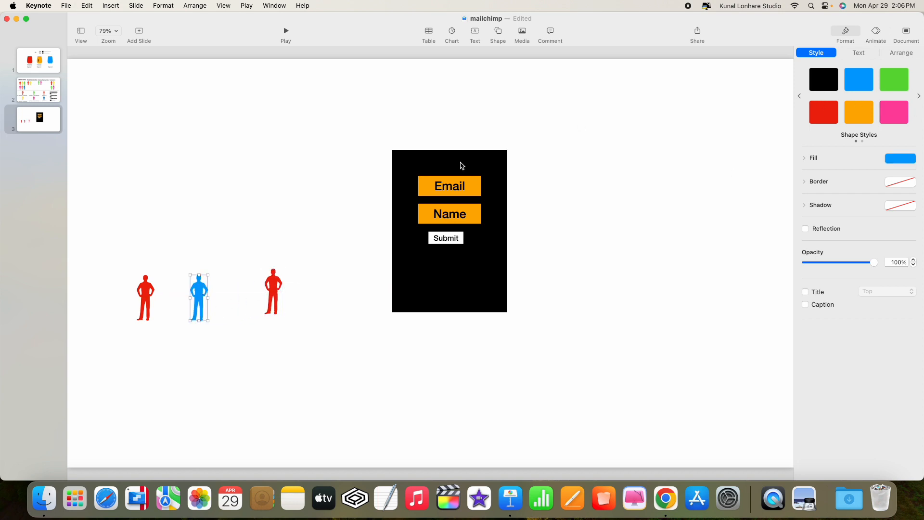
left_click(275, 287)
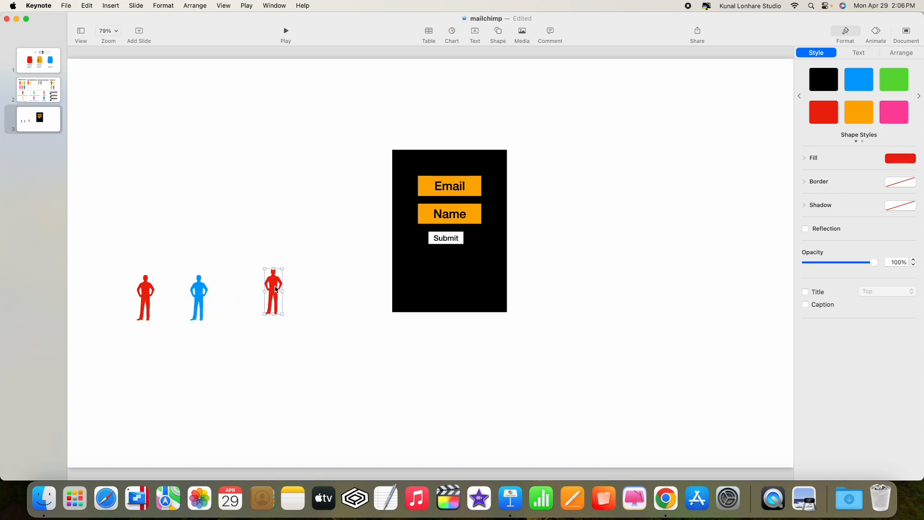
left_click(890, 91)
left_click_drag(276, 284, 256, 290)
left_click(282, 316)
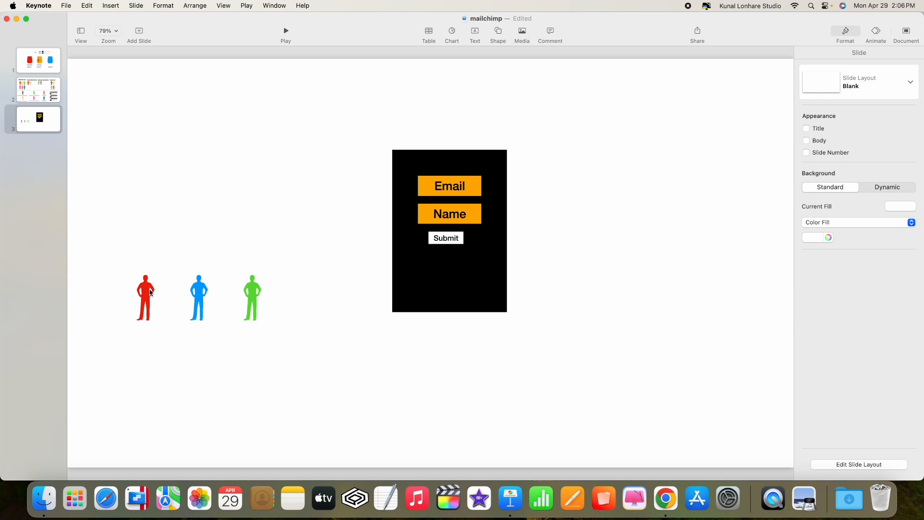
left_click(151, 291)
left_click(199, 299)
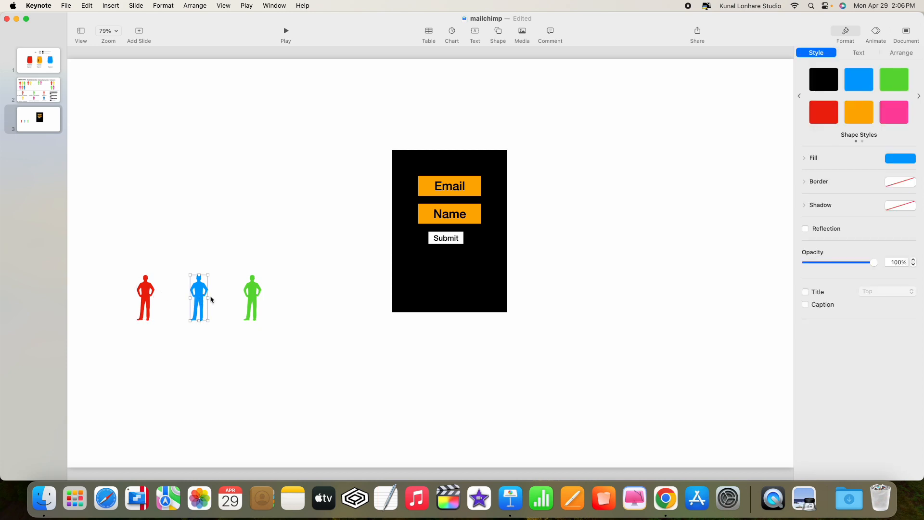
left_click(251, 302)
left_click(289, 302)
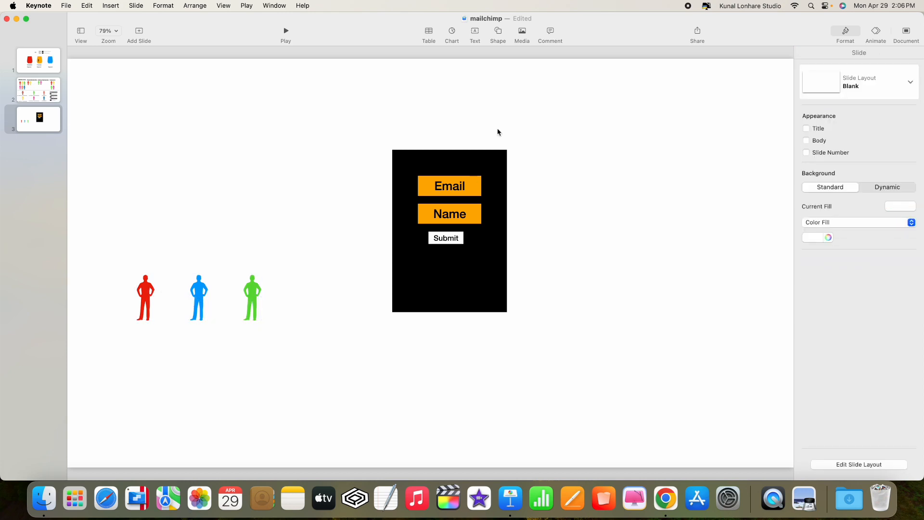
- Add a text box below the red figure and enter a sample Gmail address in it
left_click(498, 37)
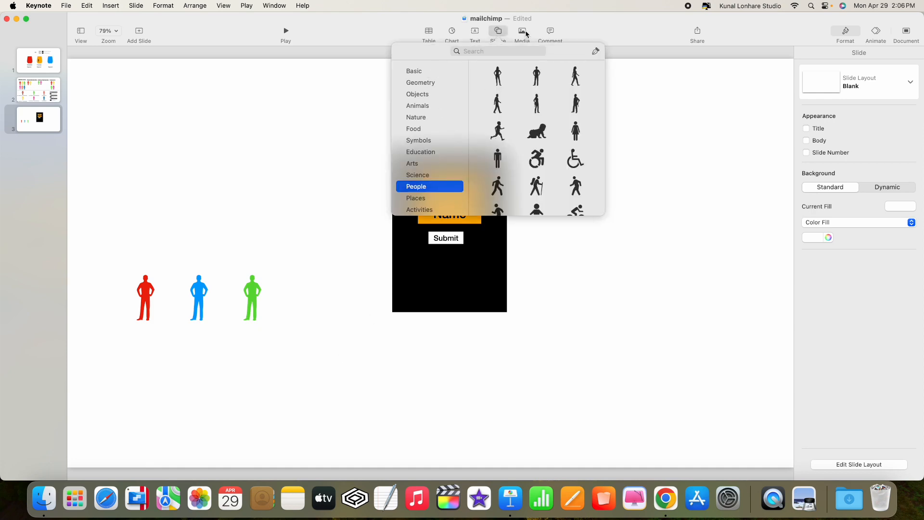
left_click(476, 33)
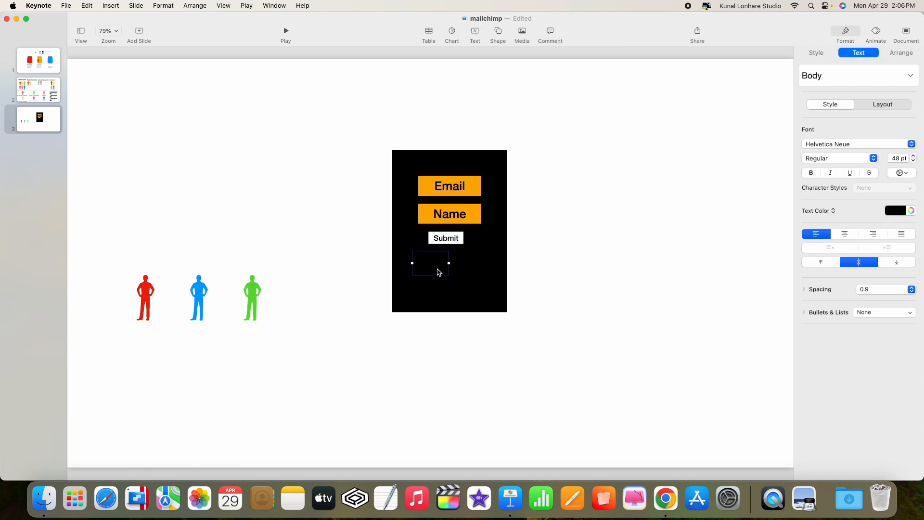
left_click_drag(437, 270, 159, 348)
double_click(159, 349)
key("BackSpace")
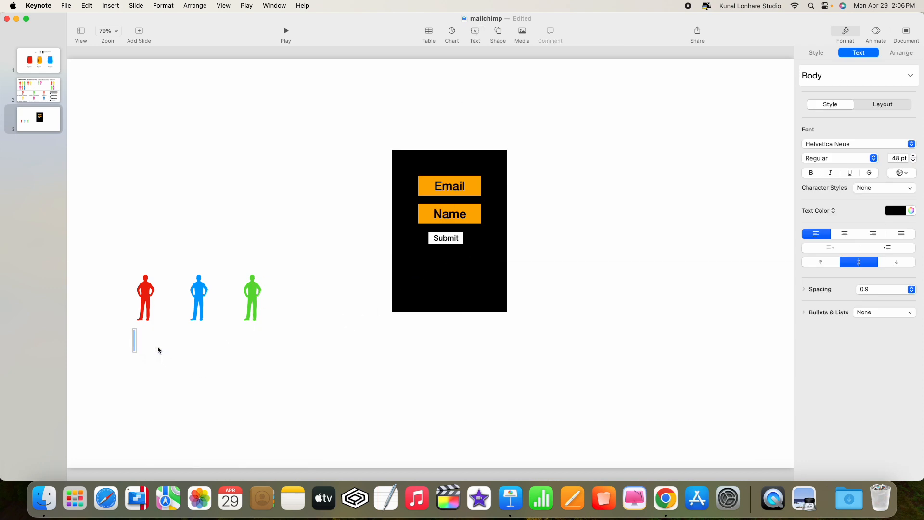
left_click(914, 163)
left_click(914, 163)
type("a")
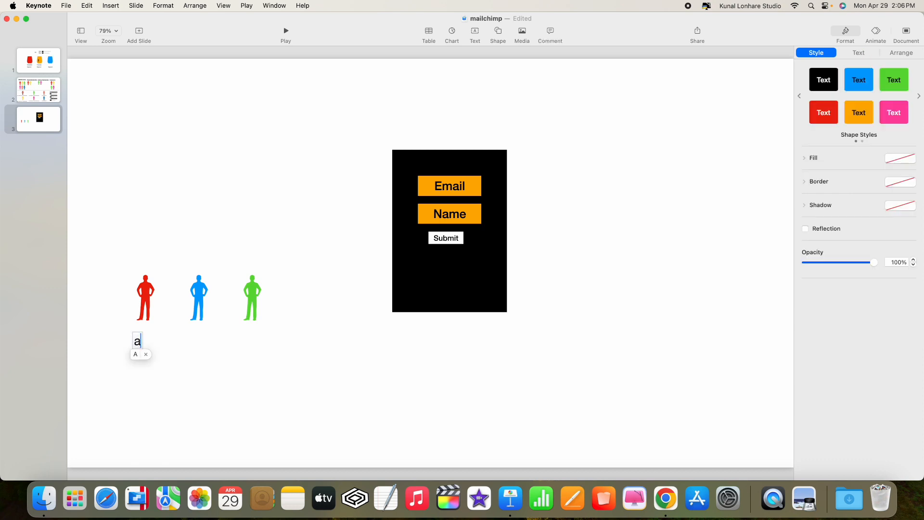
type("@gmai")
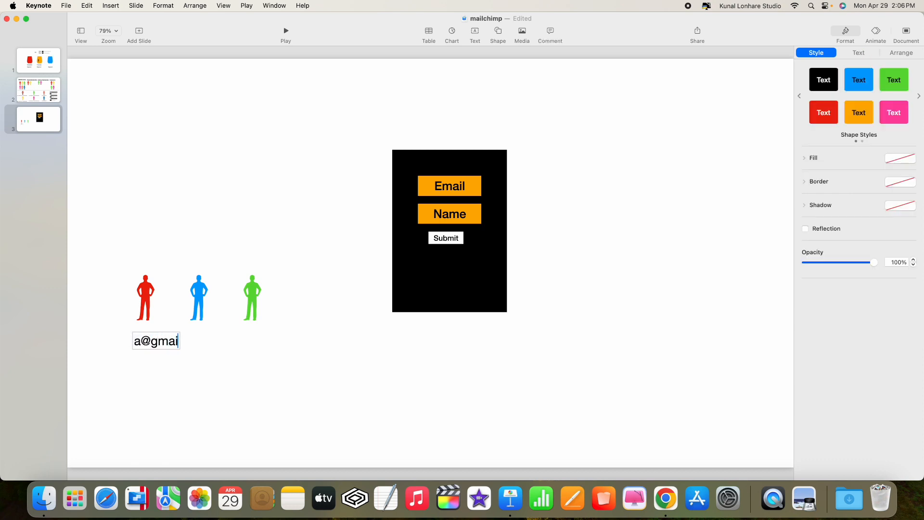
type("l.com")
- Set the sample address's font size to 15 pt and change the part before the @ to the red figure's colour name
key("super+a")
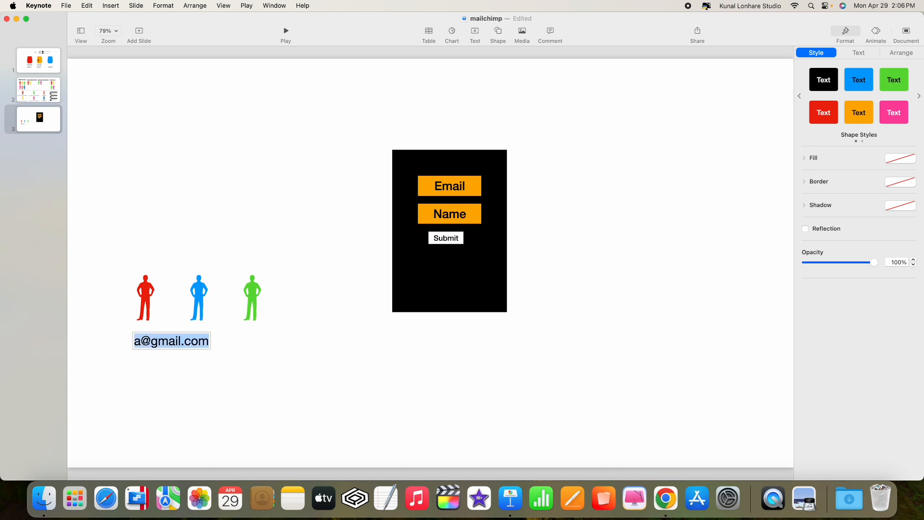
left_click(860, 53)
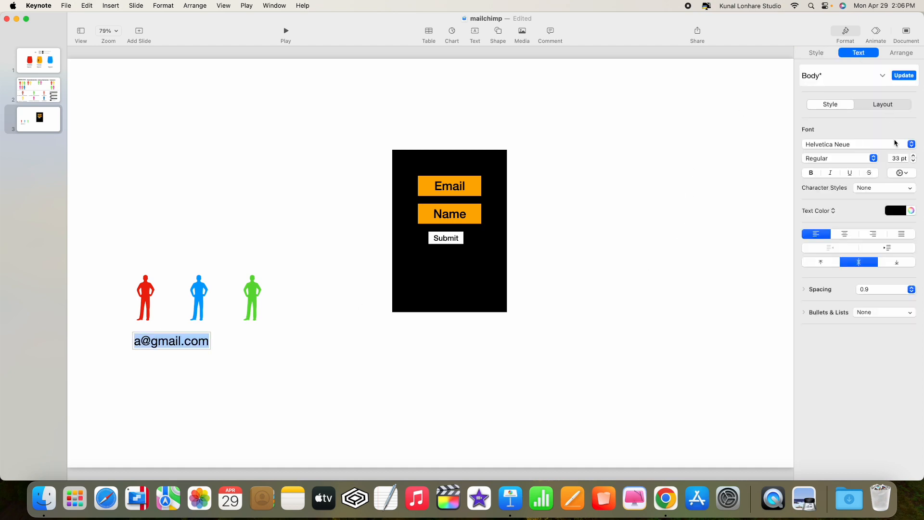
left_click(914, 163)
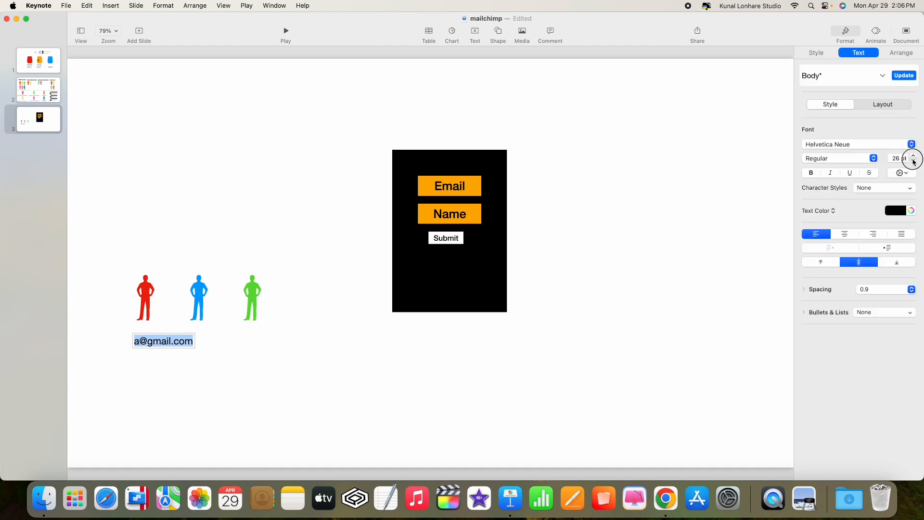
left_click(138, 340)
key("BackSpace")
type("red")
left_click(161, 350)
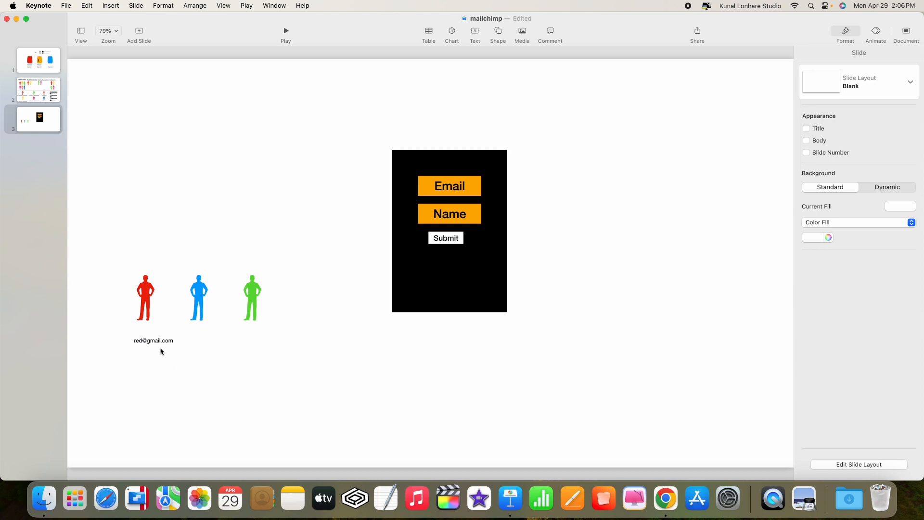
- Place the address directly under the red figure and put a copy under the blue figure, naming that figure's colour before the @
left_click_drag(154, 343, 197, 326)
left_click(185, 330)
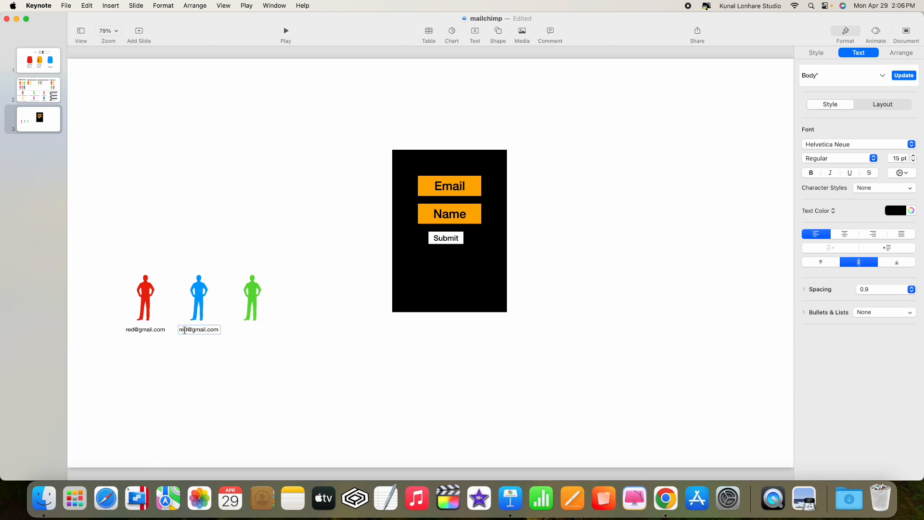
key("BackSpace")
type("blue")
left_click(203, 345)
- Duplicate the blue figure's address under the green figure and change it to a sample Yahoo address named after the green colour
left_click(198, 332)
key("super+d")
left_click_drag(198, 335, 243, 332)
double_click(242, 330)
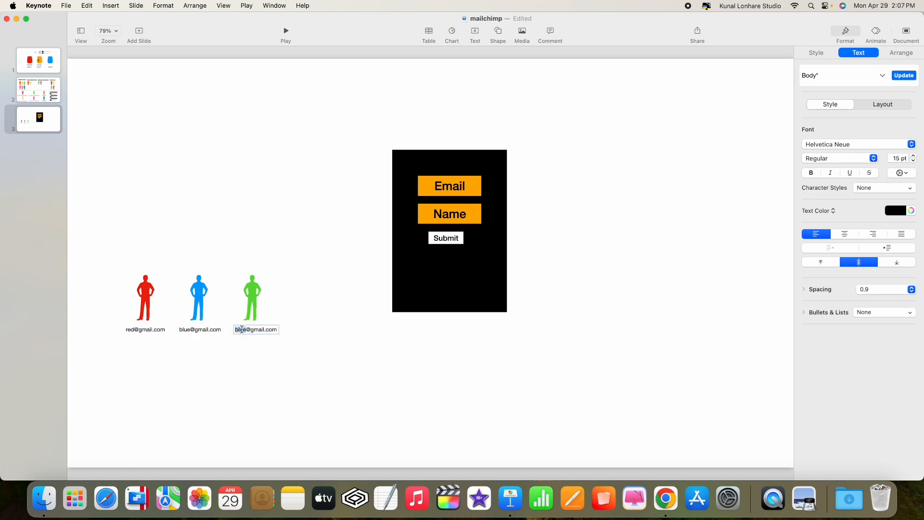
type("green")
double_click(260, 329)
type("yahoo.com")
- Change the domain of the blue figure's sample address to outlook.com
left_click_drag(201, 332, 188, 330)
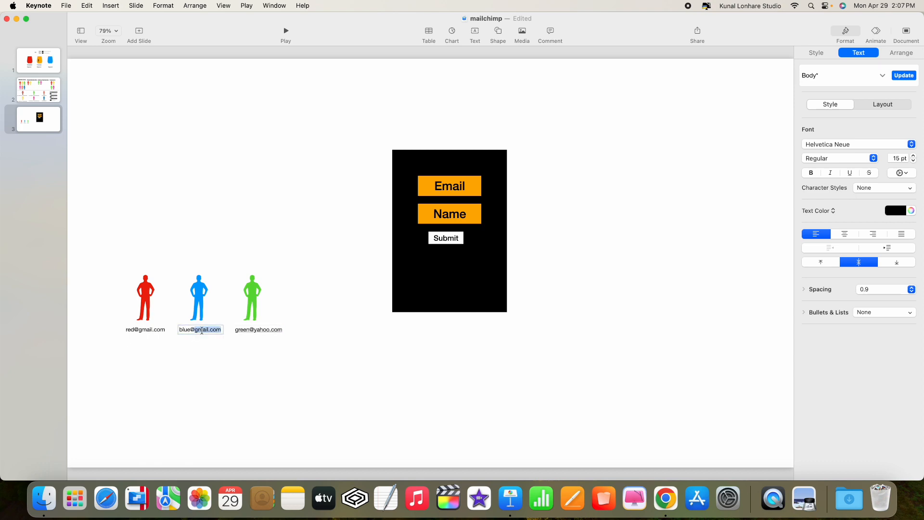
type("outlook.com")
left_click(279, 319)
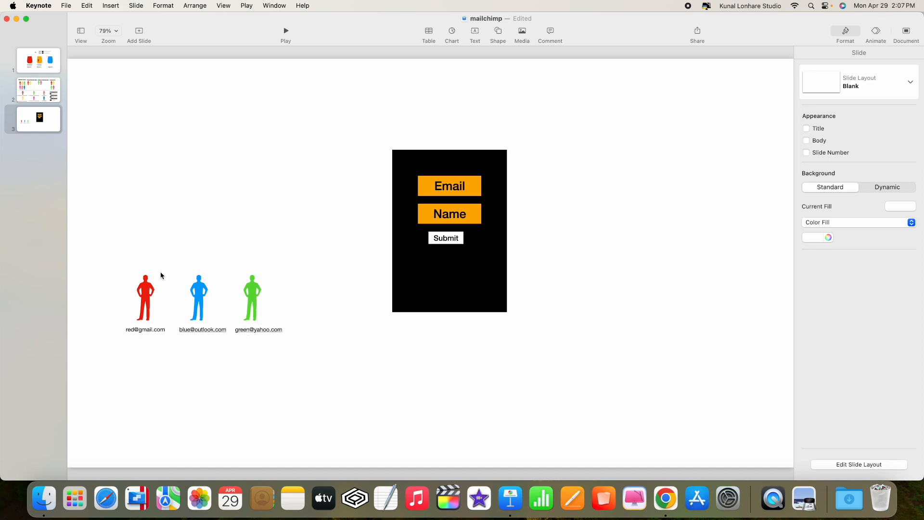
- Move the three figures together with their addresses up and toward the slide's left edge, level with the form
left_click_drag(123, 265, 283, 270)
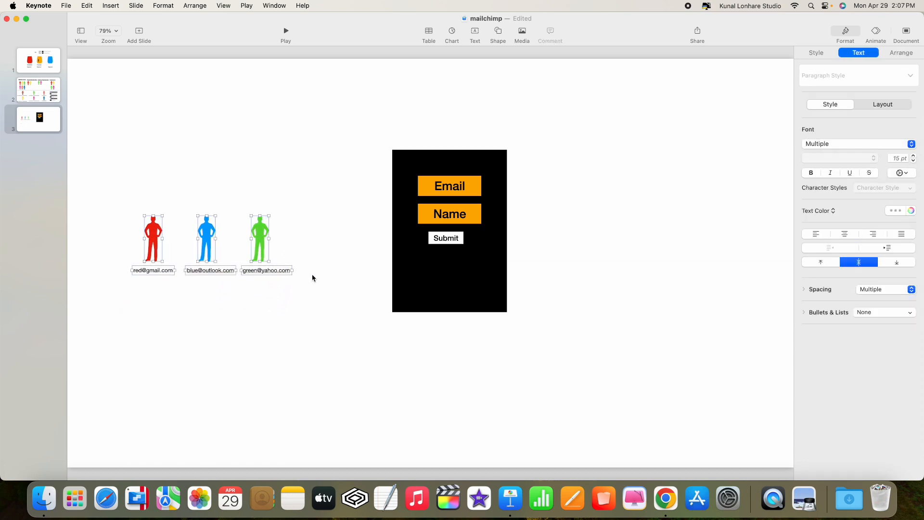
left_click(434, 276)
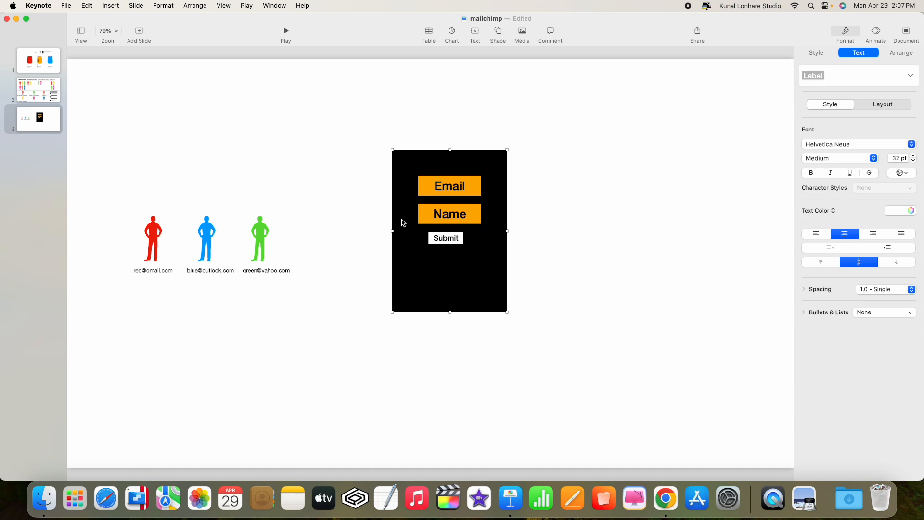
left_click_drag(291, 280, 101, 230)
left_click(129, 189)
left_click(99, 216)
left_click(454, 162)
left_click(446, 195)
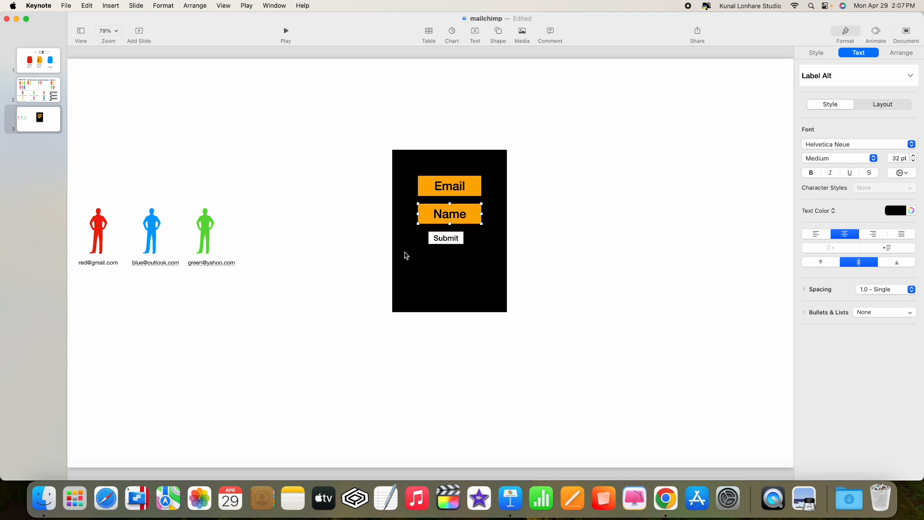
- Move the red figure and its address to the other side of the form
left_click(116, 313)
left_click_drag(100, 277, 607, 206)
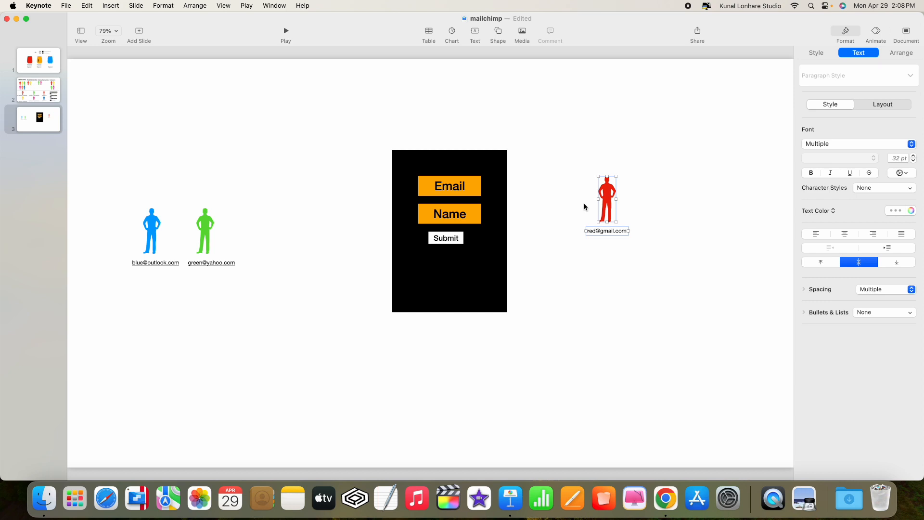
left_click(584, 207)
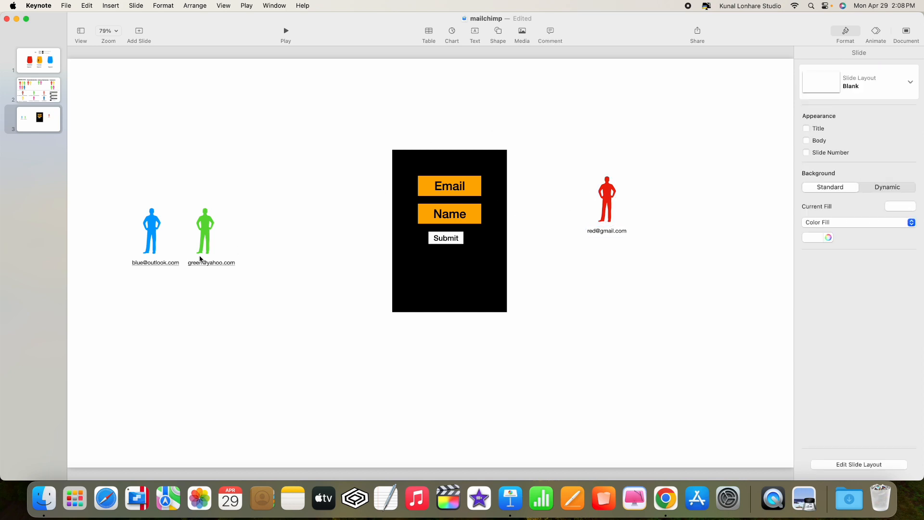
- Add the heading "Audience (Contacts)" and centre it above the red figure
left_click(475, 32)
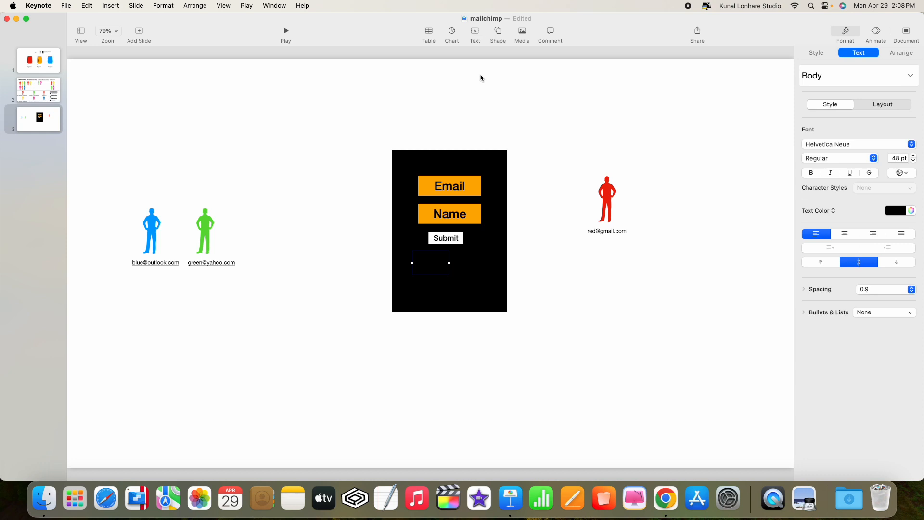
left_click_drag(424, 272, 629, 158)
double_click(628, 158)
type("Audience (")
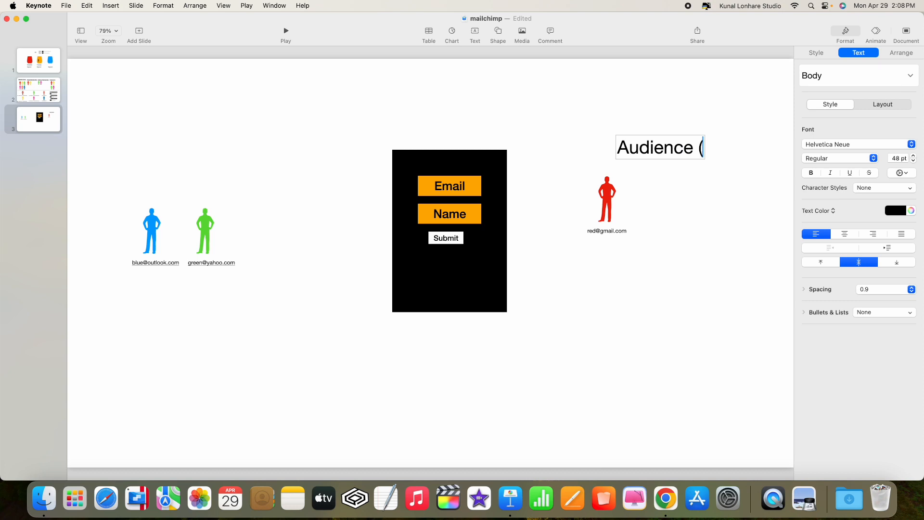
type("Contacts")
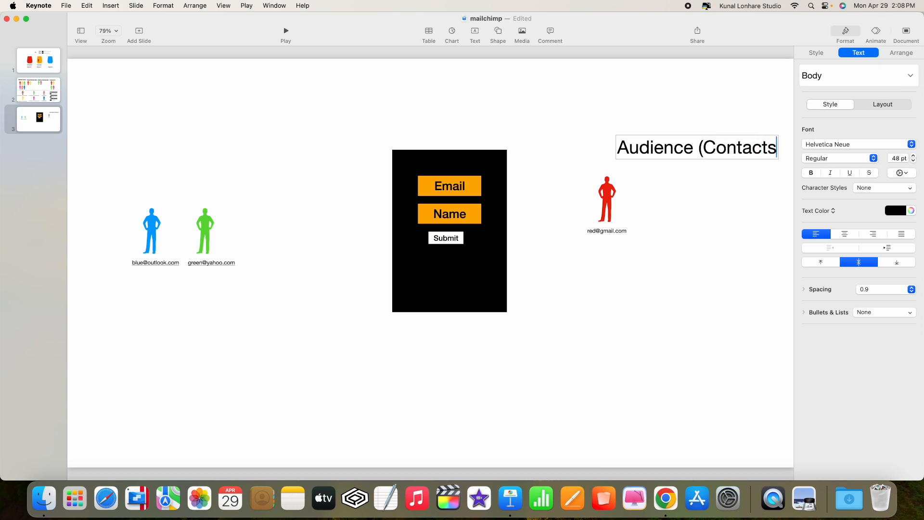
type(")")
left_click(601, 122)
left_click_drag(638, 145, 572, 145)
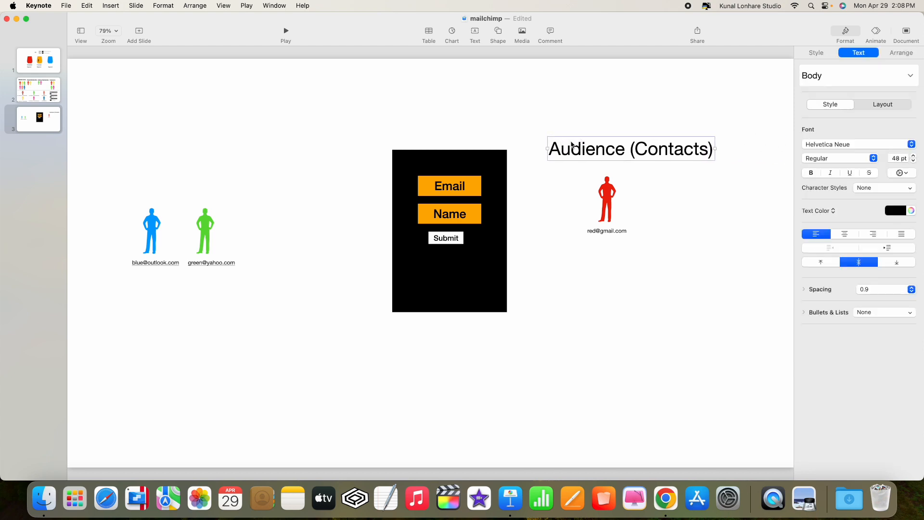
- Move the blue figure and its address under the Audience heading, beside the red figure
left_click(161, 295)
left_click_drag(148, 217, 667, 194)
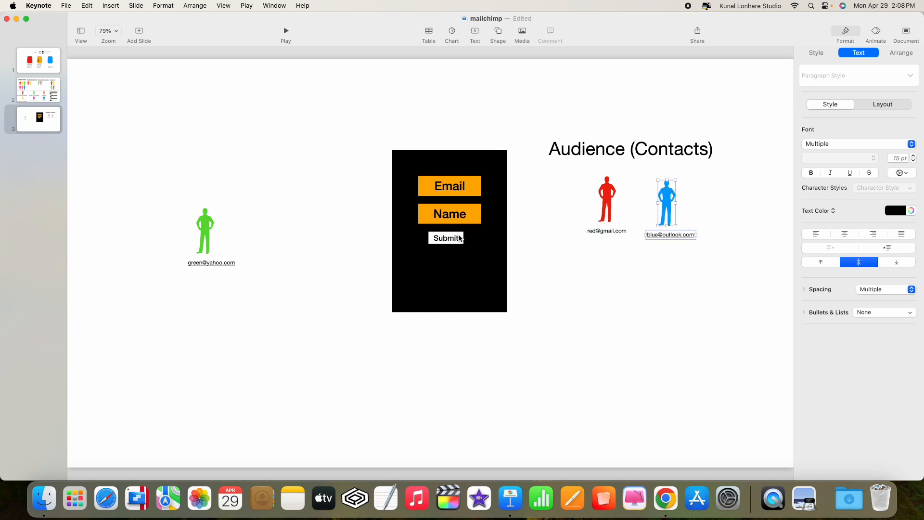
left_click(595, 247)
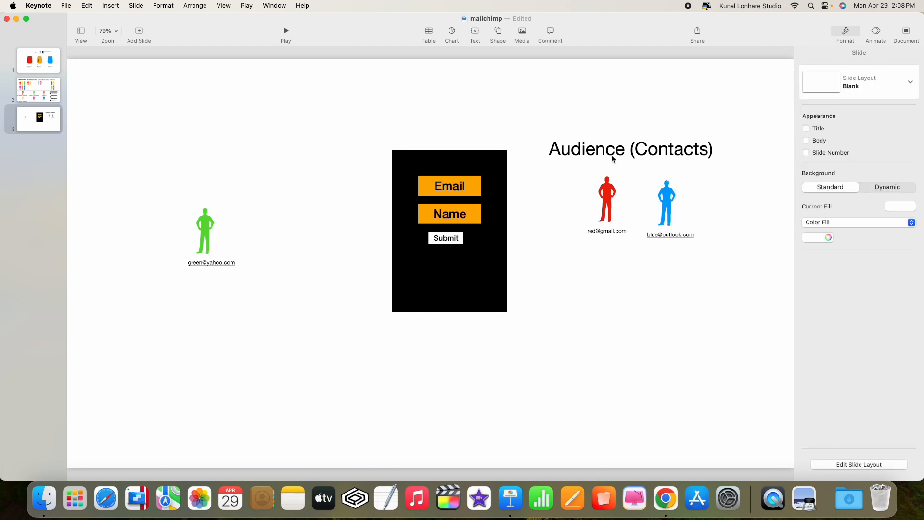
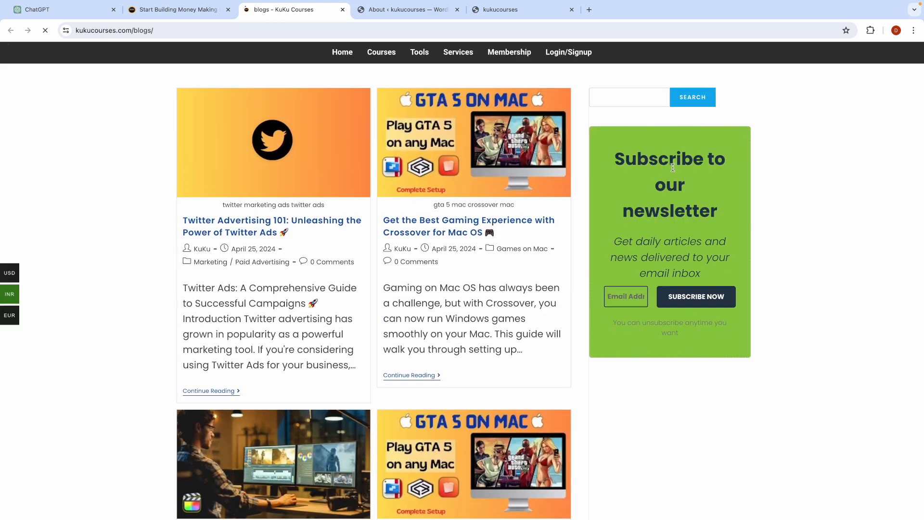
- Review the newsletter subscription form on the KuKu Courses blog page, and switch back to Mailchimp's signup forms
left_click_drag(619, 158, 720, 272)
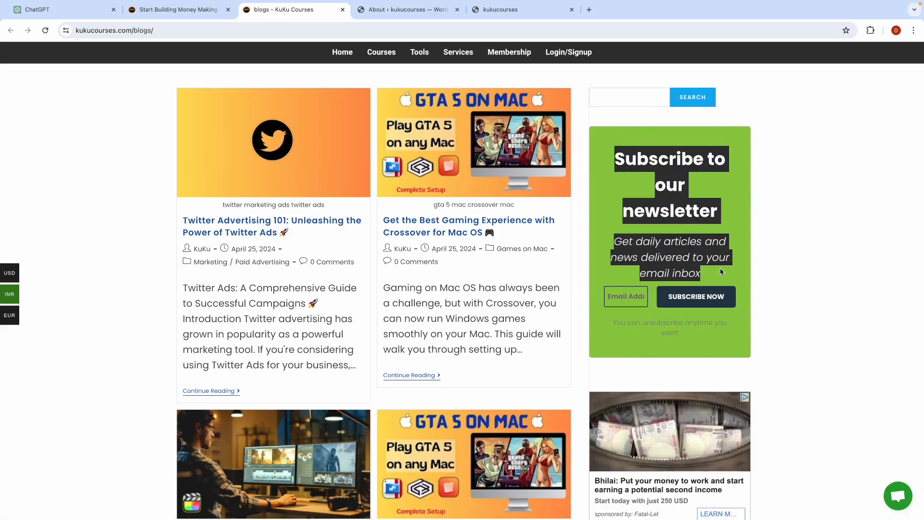
left_click(721, 220)
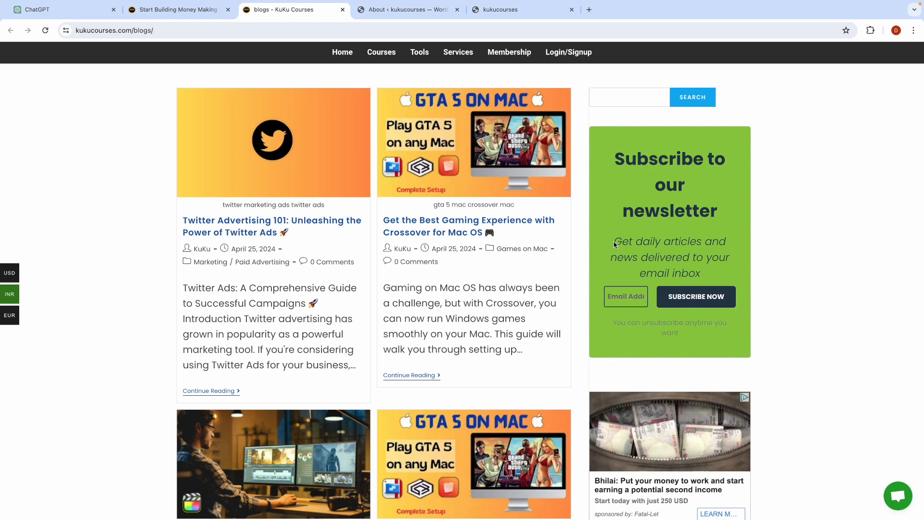
key("ctrl+Left")
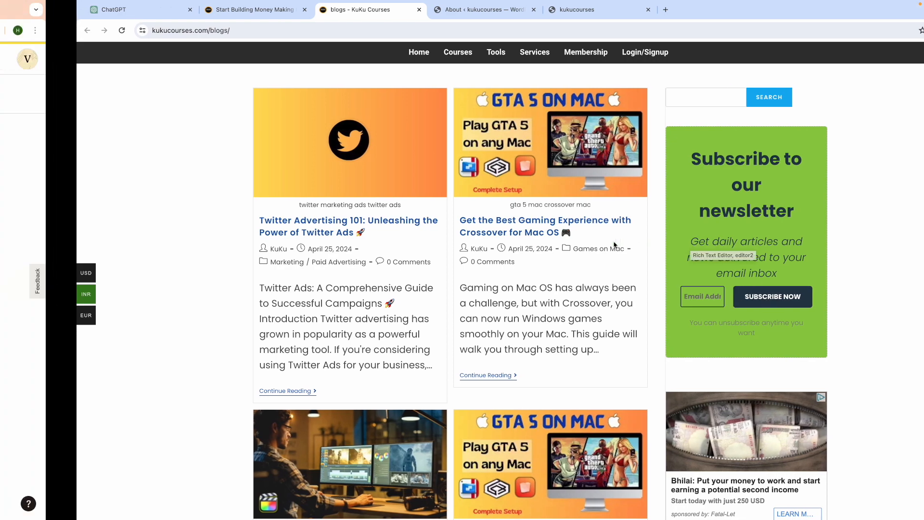
key("ctrl+Left")
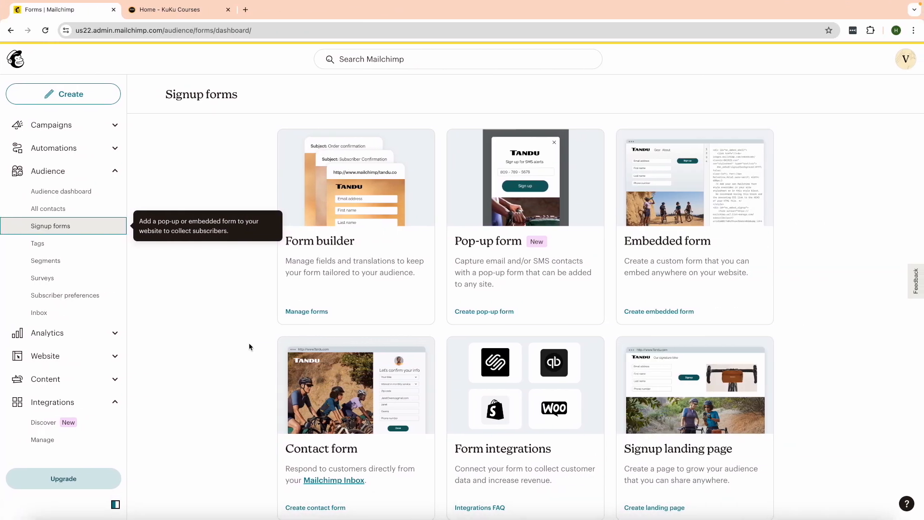
- Look through the available signup form types and open the Form builder
scroll(602, 303, "down", 1)
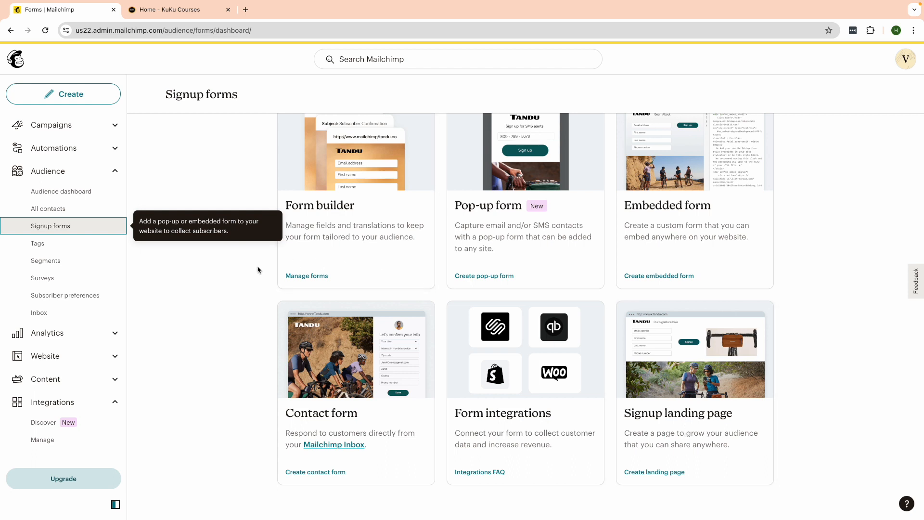
scroll(259, 282, "up", 2)
scroll(258, 281, "up", 1)
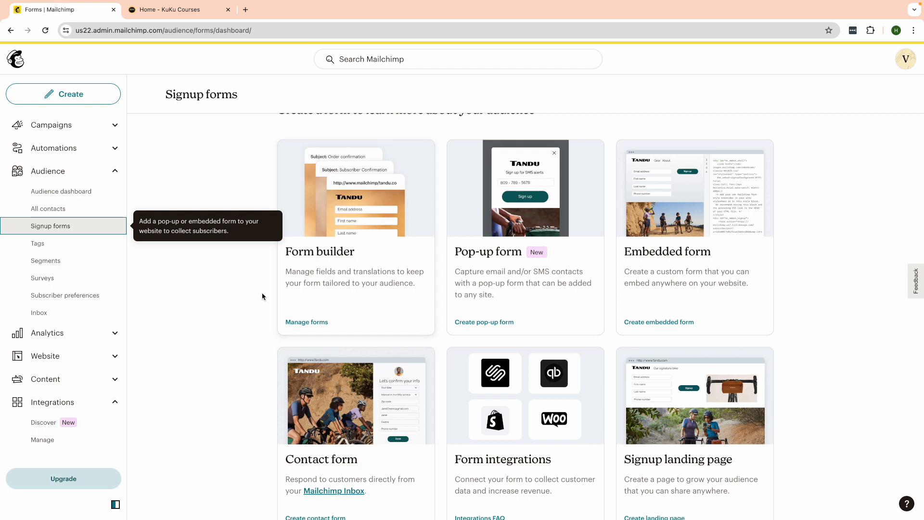
scroll(258, 295, "down", 1)
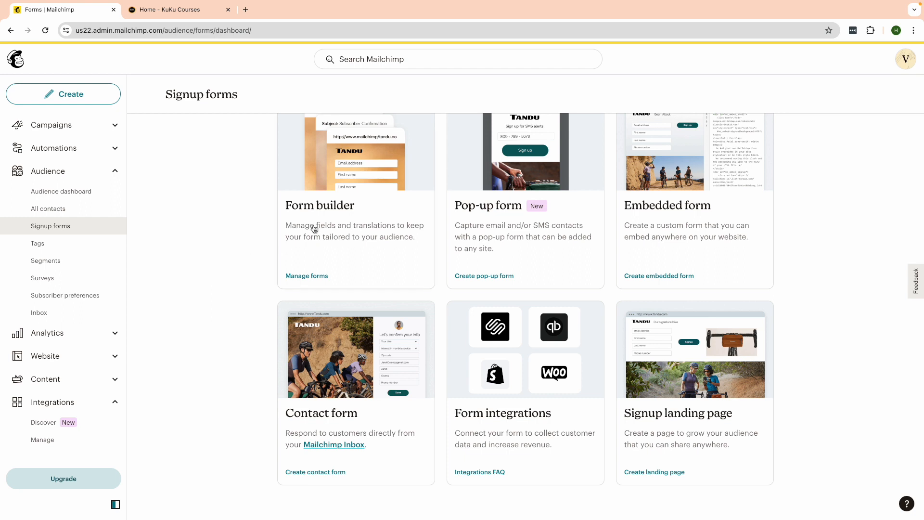
left_click(330, 207)
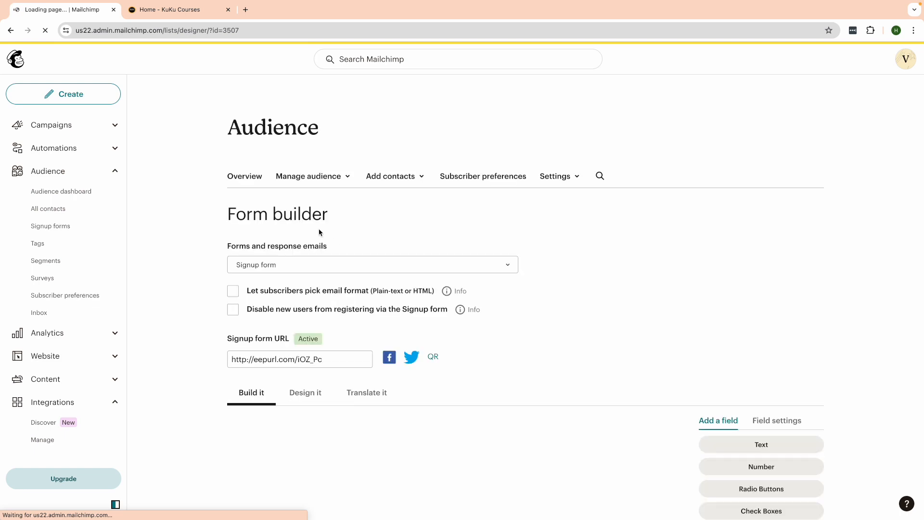
- Copy the signup form URL and open the hosted form in a new browser tab
scroll(334, 323, "down", 5)
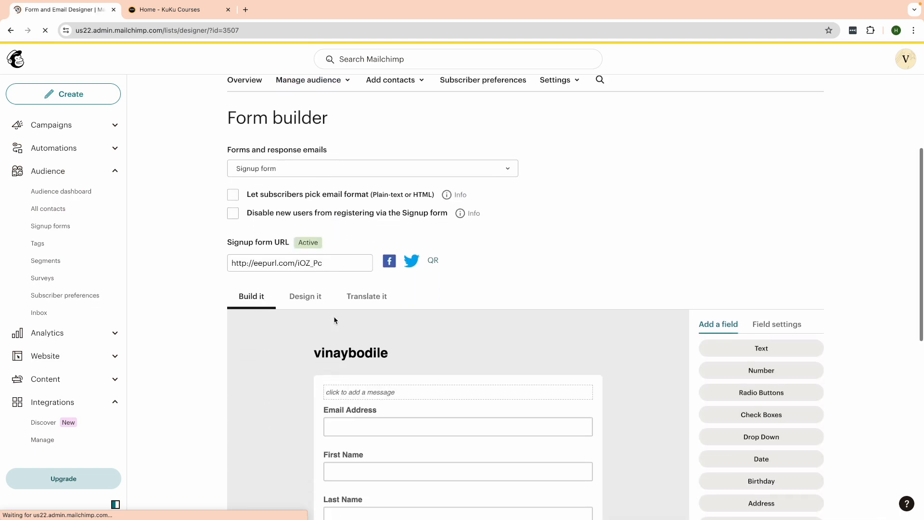
scroll(335, 320, "up", 1)
left_click(282, 209)
key("ctrl+c")
right_click(282, 208)
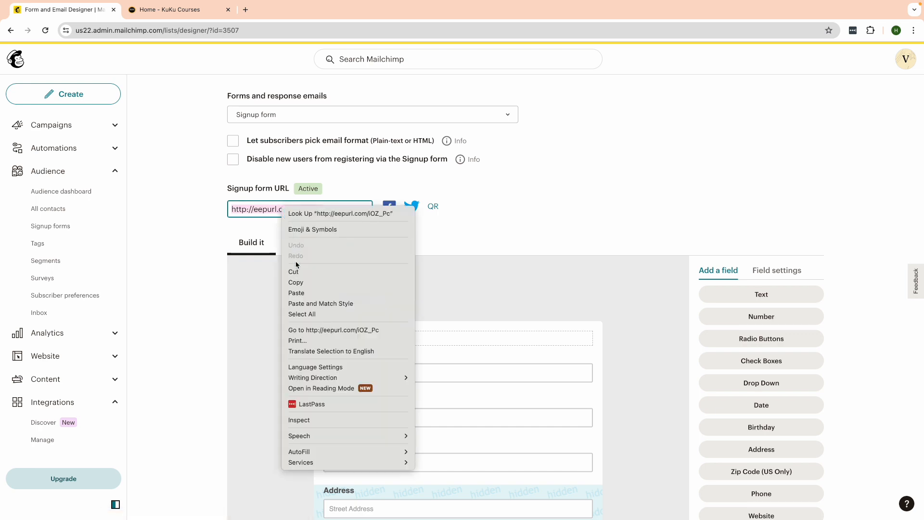
left_click(296, 287)
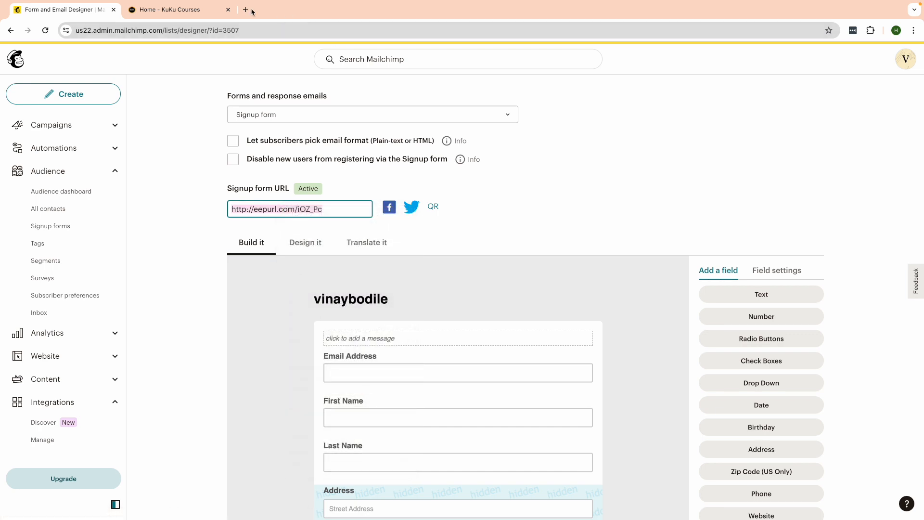
left_click(245, 10)
key("ctrl+v")
key("Return")
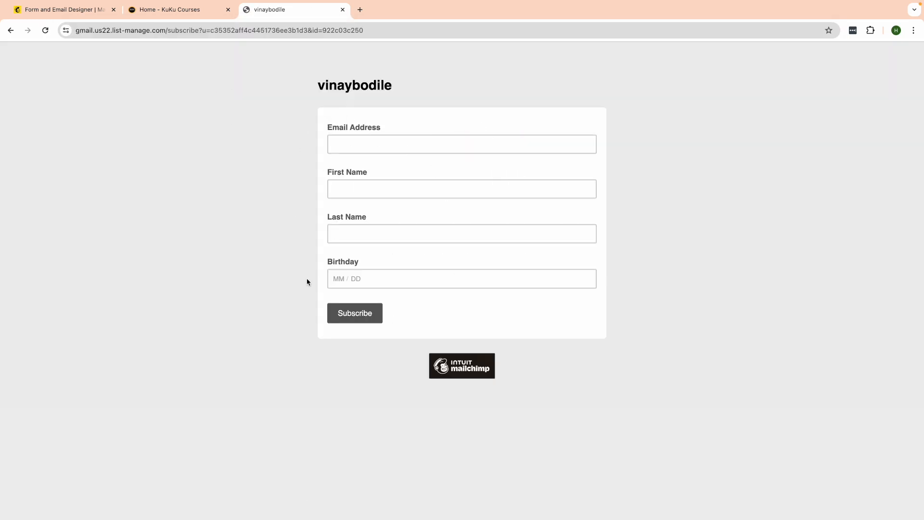
- Return to the form builder and delete the hidden Address field, confirming with DELETE
left_click(55, 9)
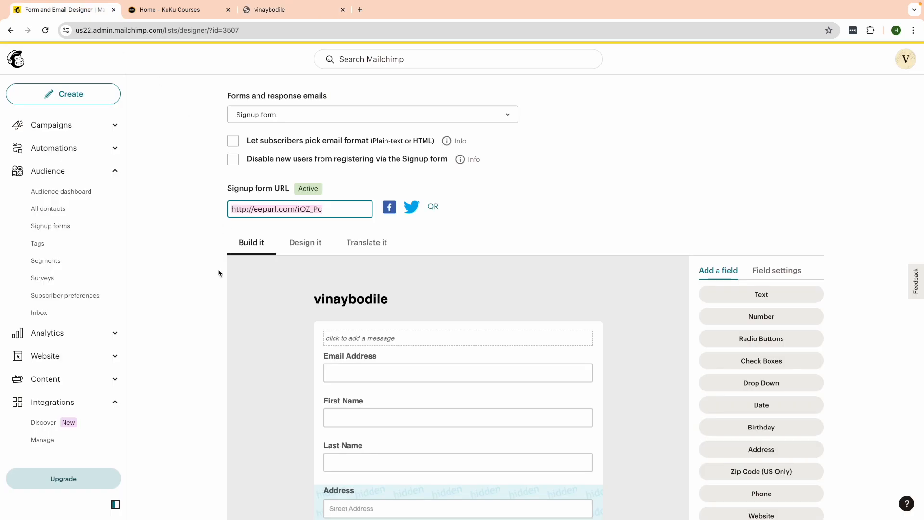
scroll(207, 289, "down", 4)
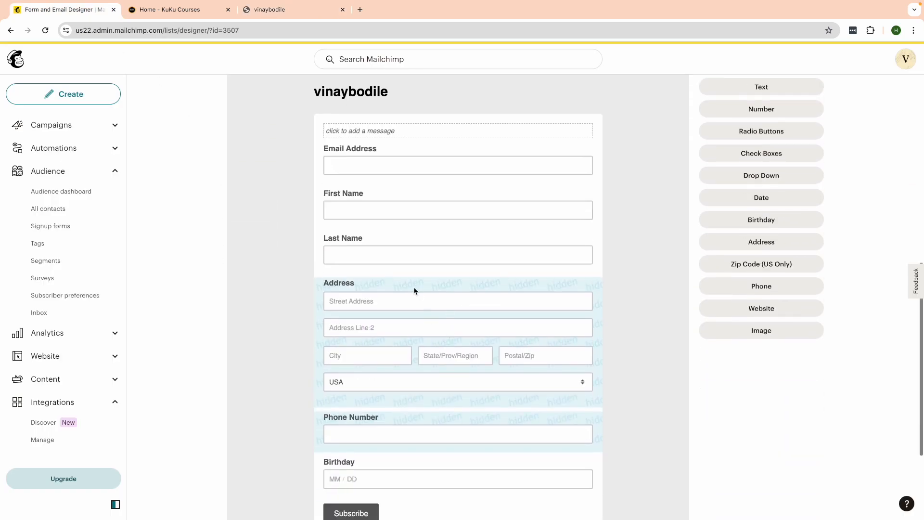
left_click(364, 286)
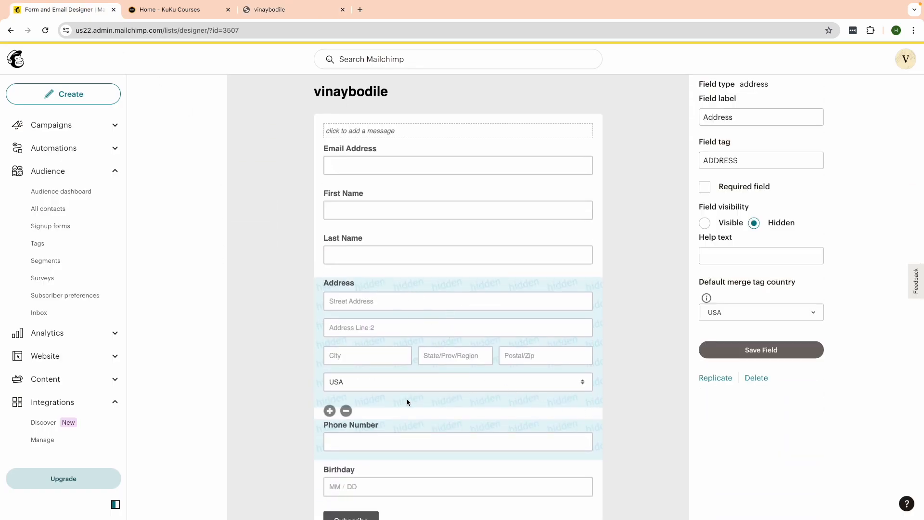
left_click(345, 412)
left_click(434, 314)
type("DELETE")
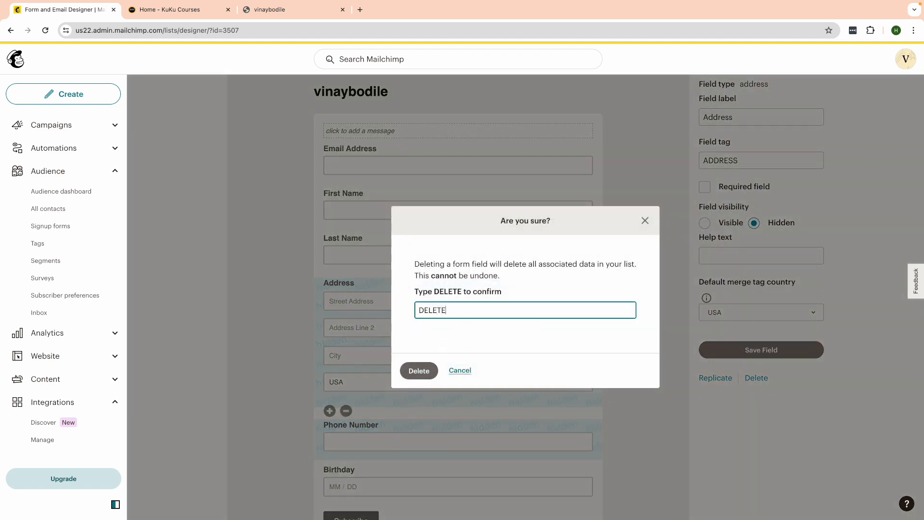
left_click(419, 370)
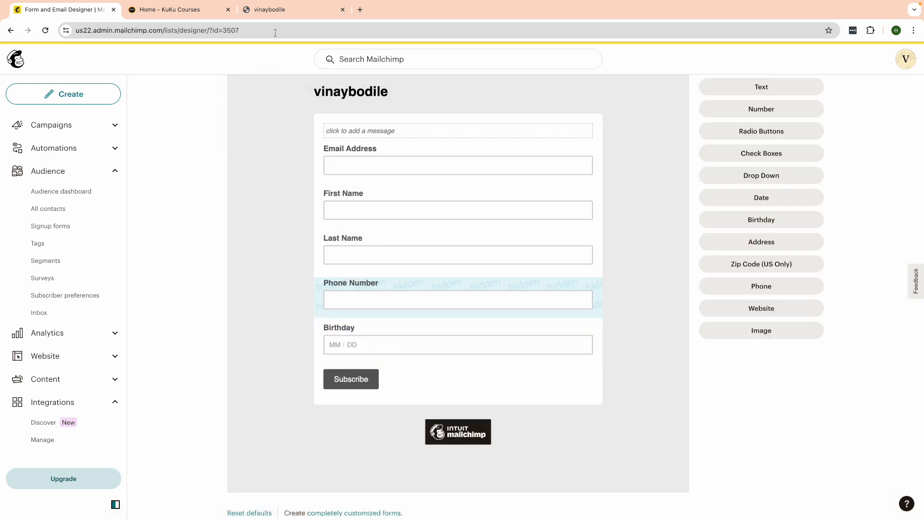
- Review the hosted signup form alongside the KuKu Courses home page and the Keynote audience slide
left_click(273, 11)
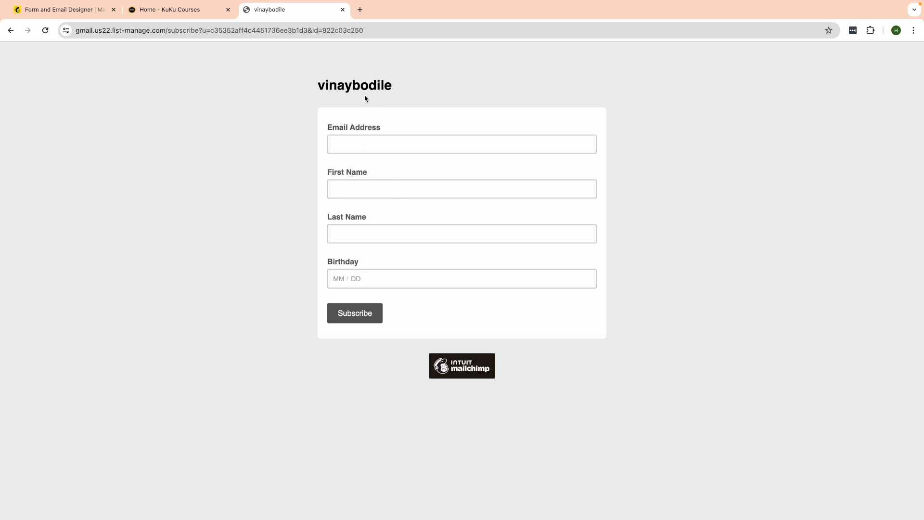
left_click(198, 10)
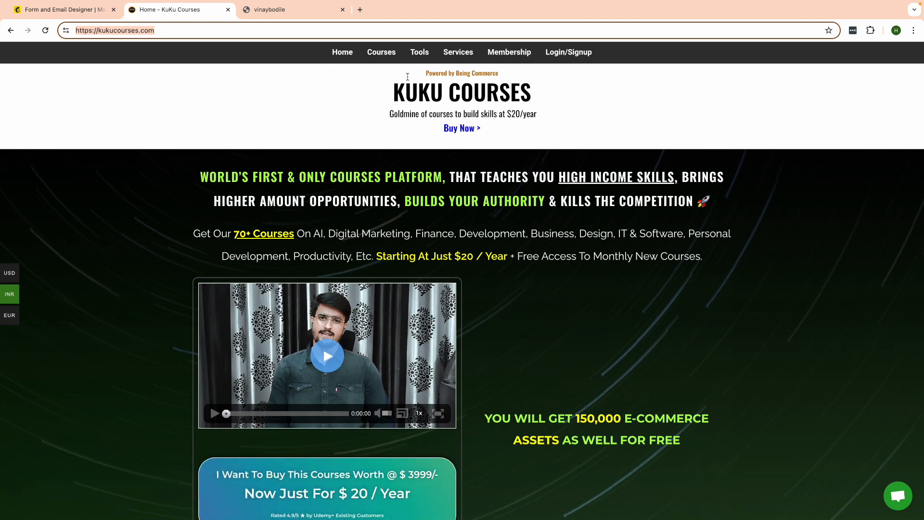
left_click(354, 84)
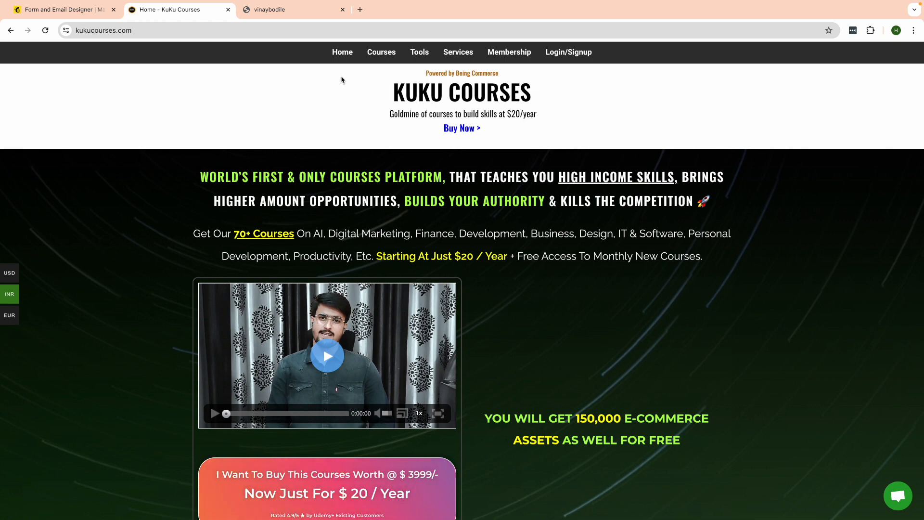
left_click(297, 16)
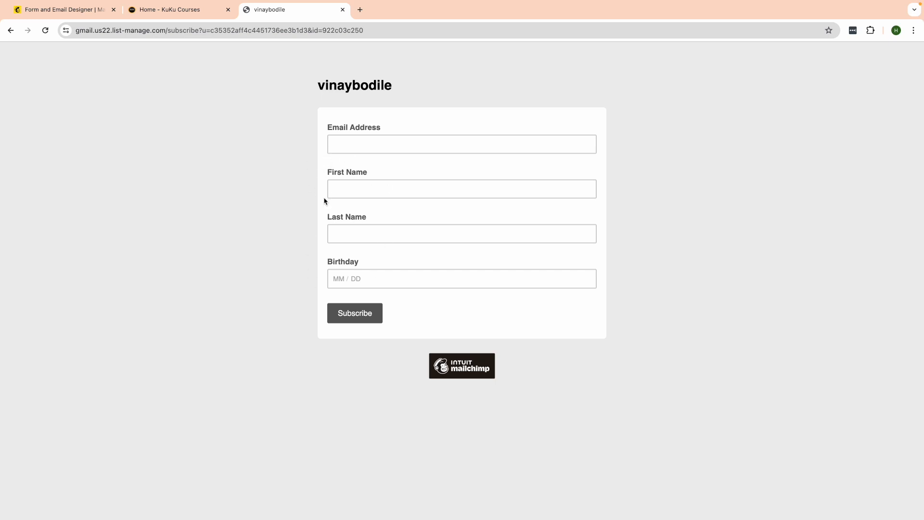
key("ctrl+Left")
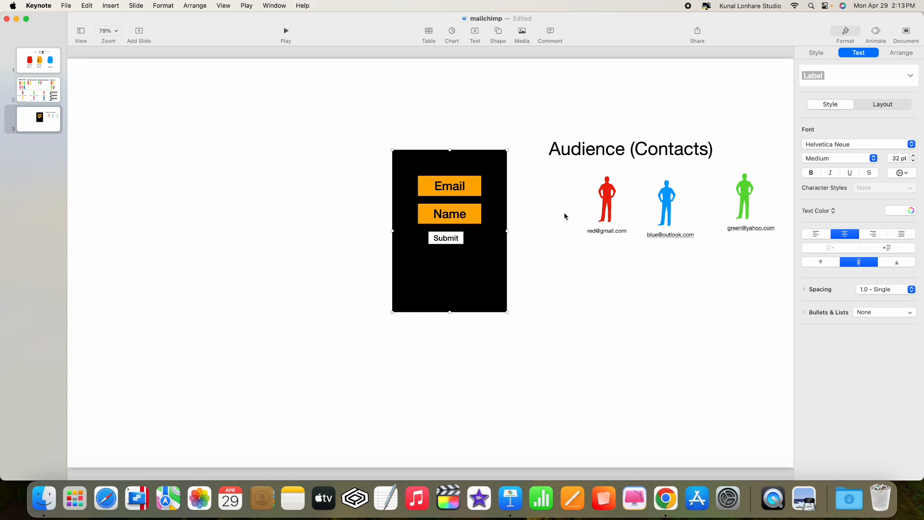
key("ctrl+Right")
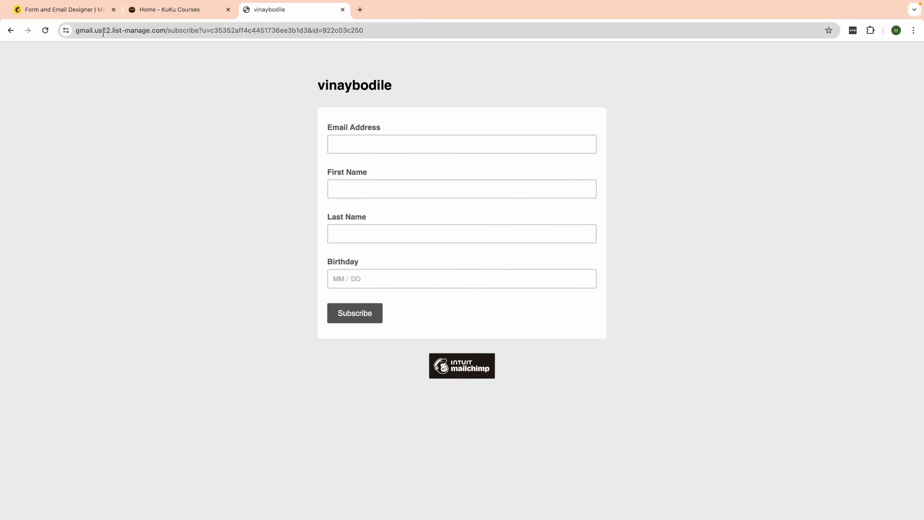
- Go back to the form builder and delete the hidden Phone Number field, confirming with DELETE
left_click(82, 12)
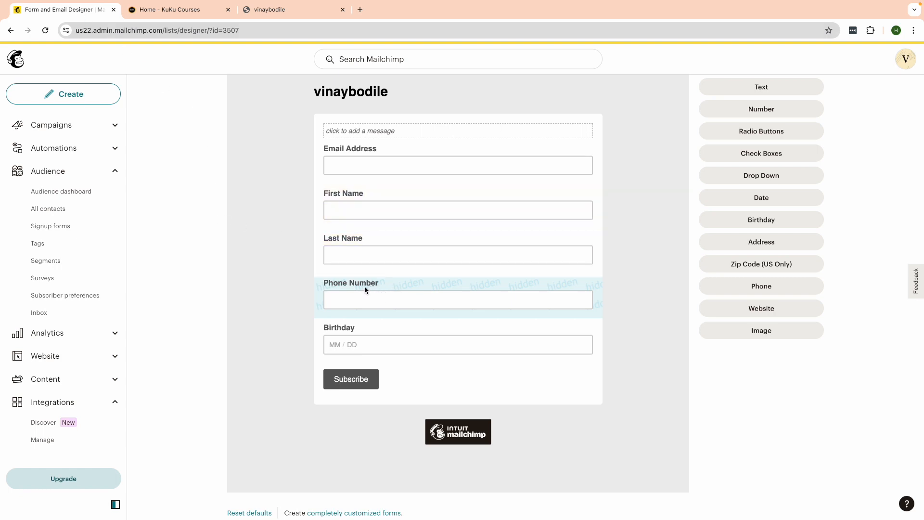
scroll(390, 285, "up", 1)
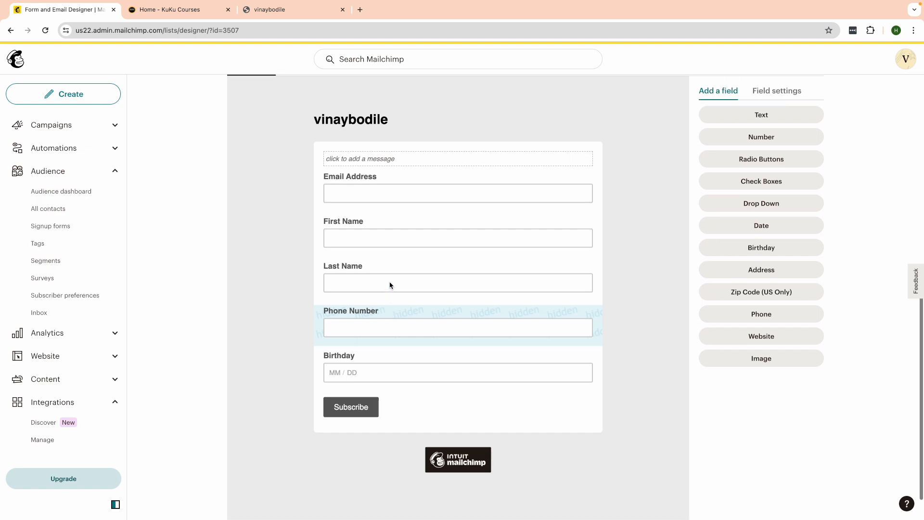
left_click(394, 316)
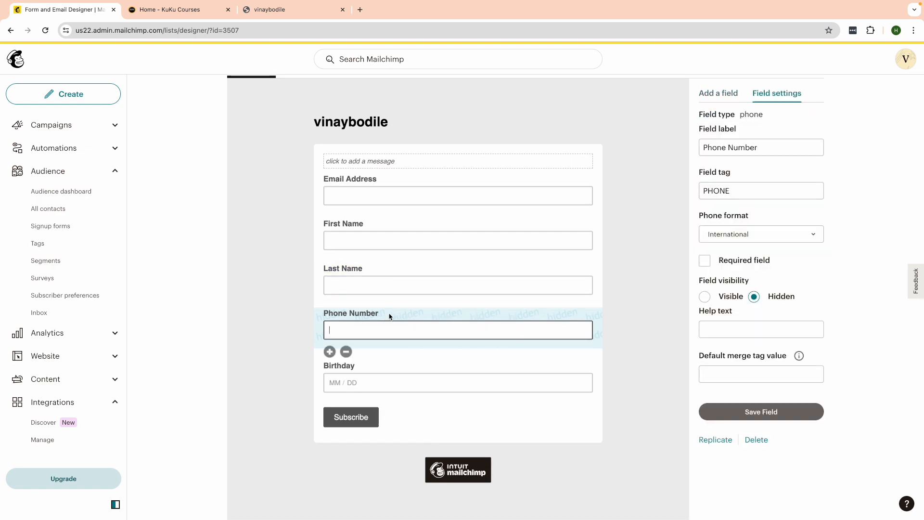
left_click(346, 351)
left_click(426, 309)
type("de")
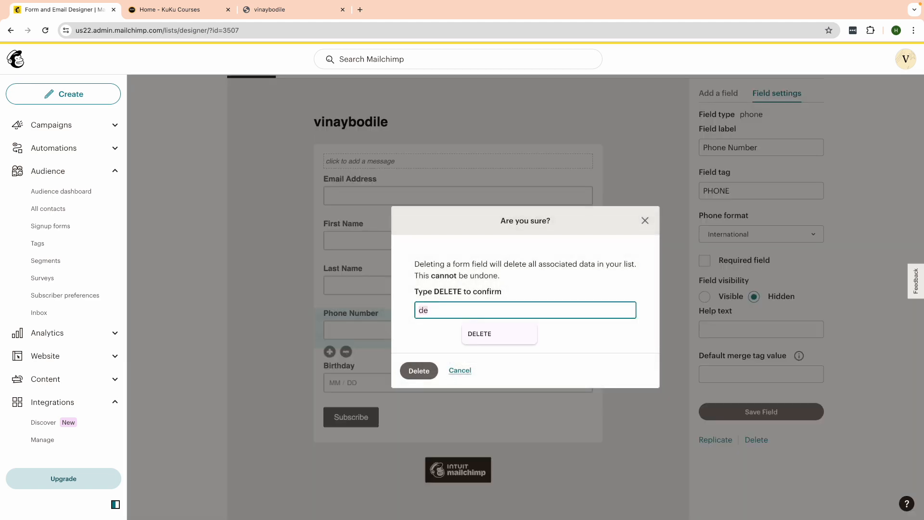
key("BackSpace")
key("BackSpace")
type("DELETE")
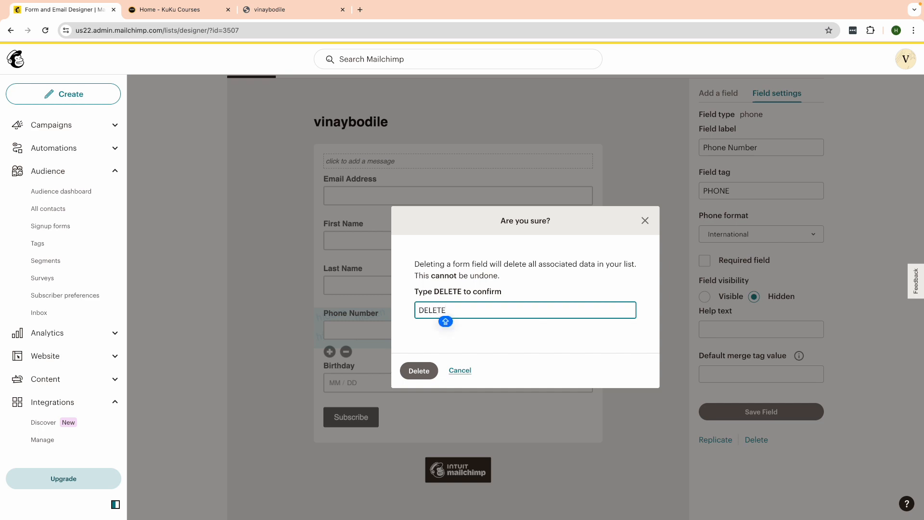
left_click(418, 370)
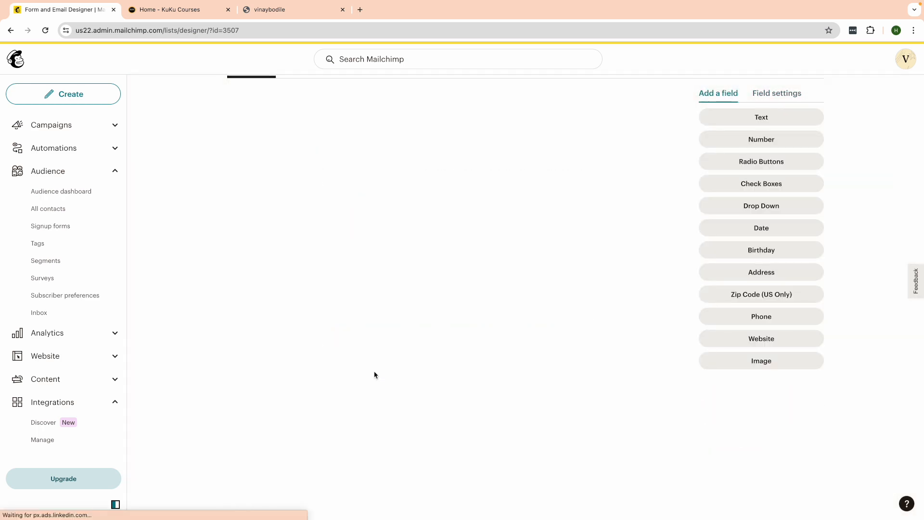
- Delete the Birthday field from the signup form, confirming with DELETE
left_click(378, 340)
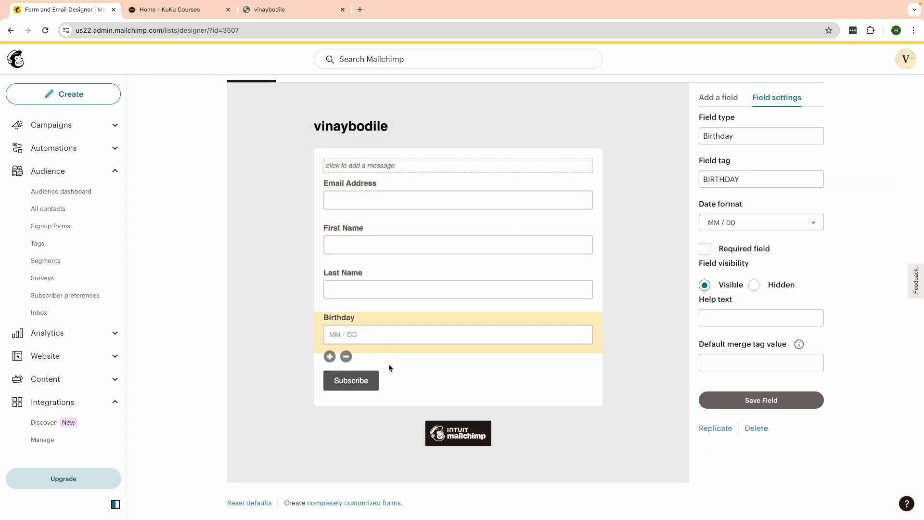
left_click(346, 357)
left_click(425, 307)
type("DELETE")
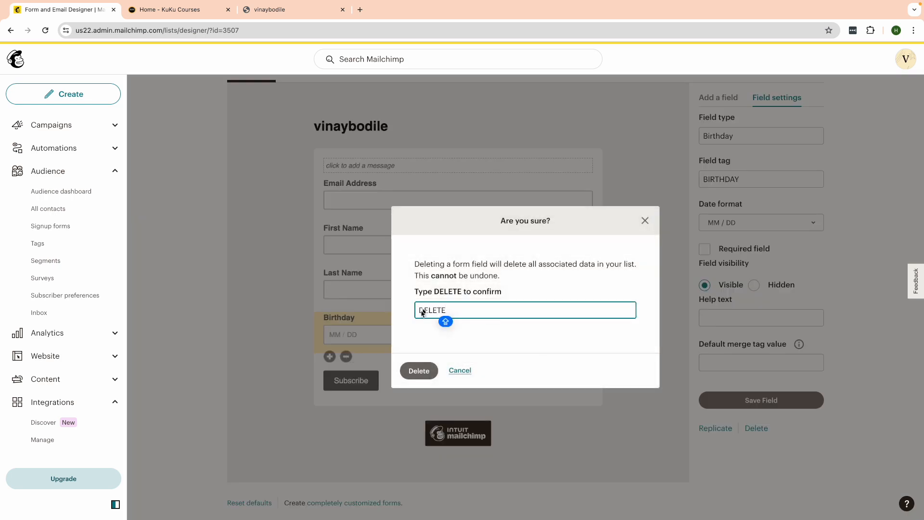
left_click(419, 372)
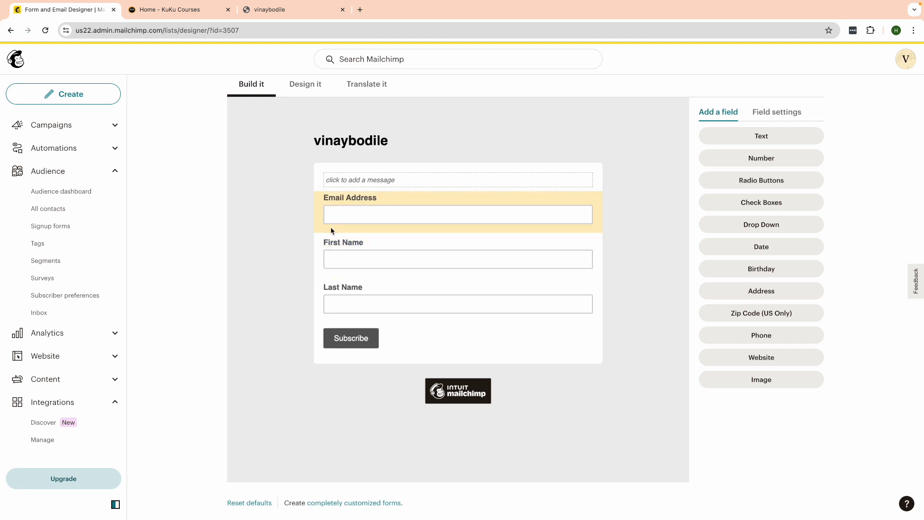
- Delete the Last Name field from the signup form, confirming with DELETE
left_click(356, 288)
left_click(346, 326)
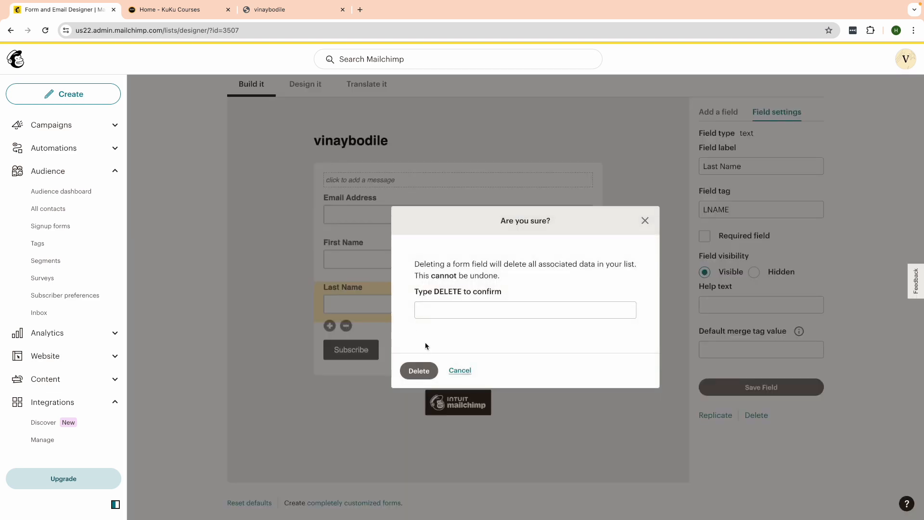
left_click(428, 371)
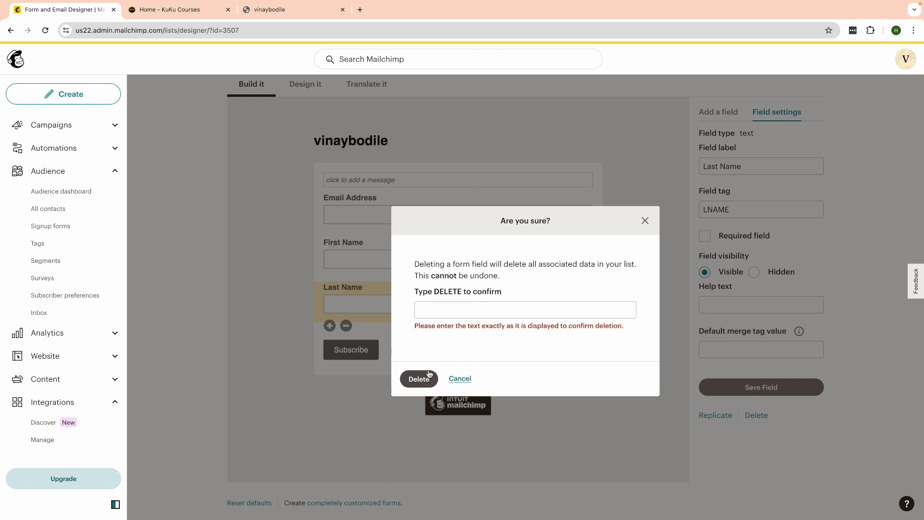
left_click(432, 308)
type("D")
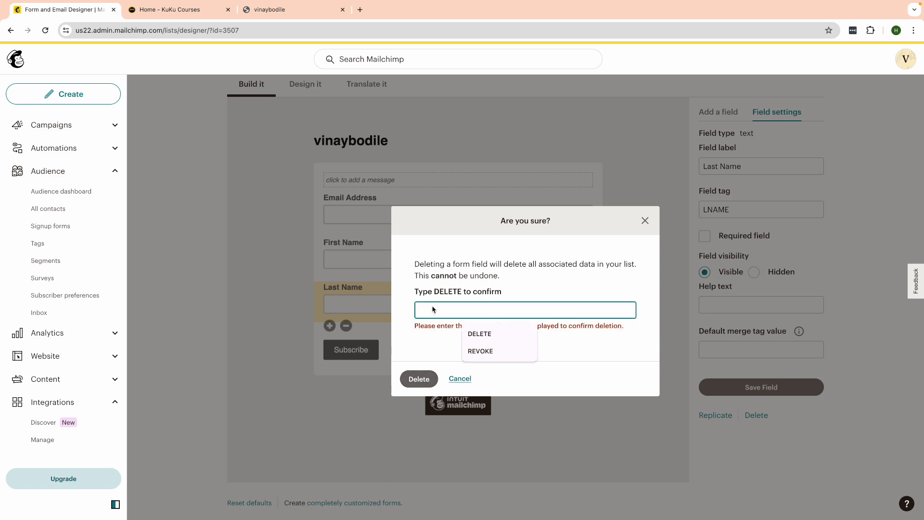
left_click(477, 332)
left_click(420, 378)
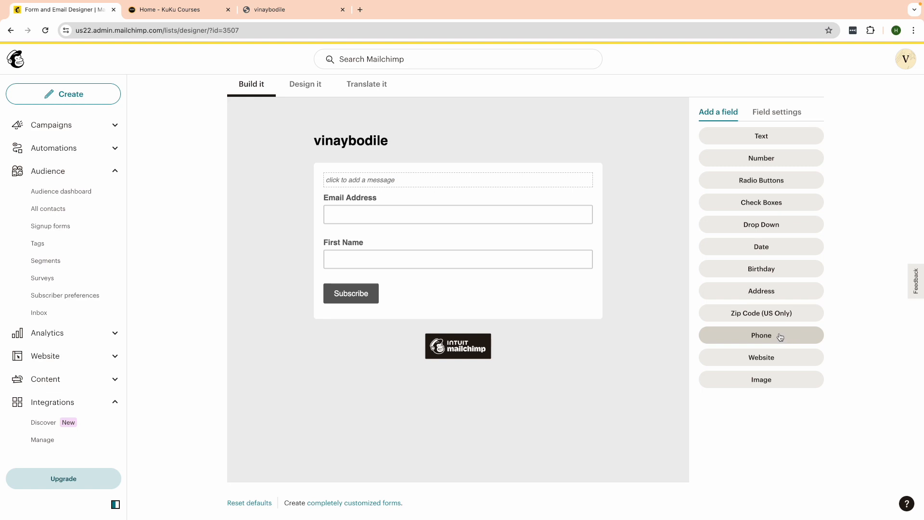
- Add a Website field to the signup form below First Name and open the field settings
left_click(763, 363)
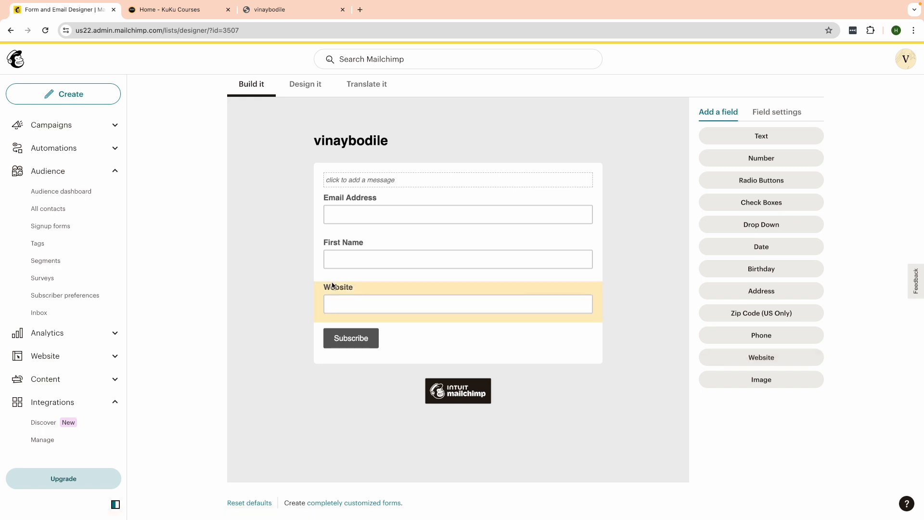
left_click(357, 290)
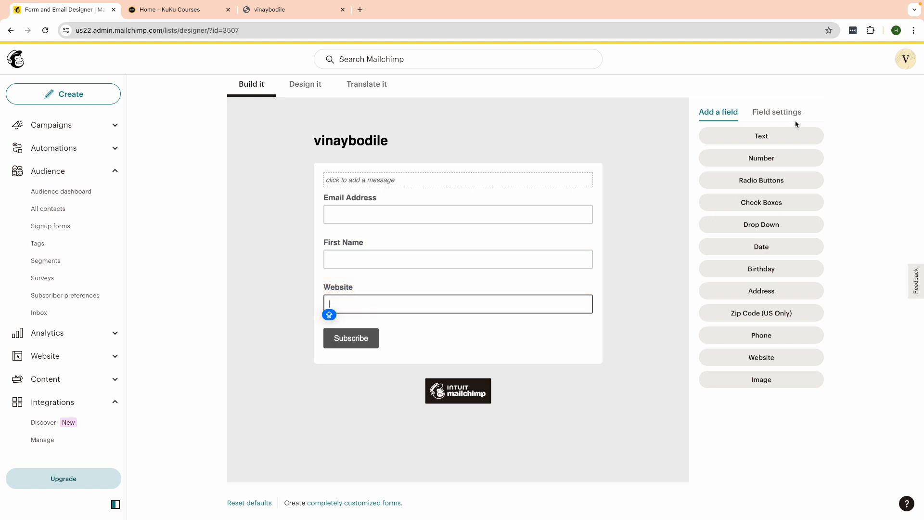
left_click(775, 113)
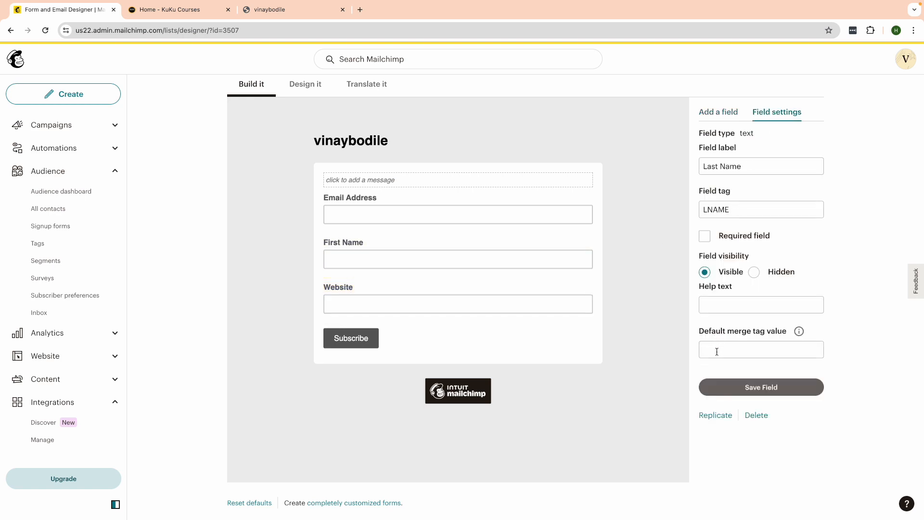
- Set the help text to "Example of website you want to build" and save the field
left_click(726, 304)
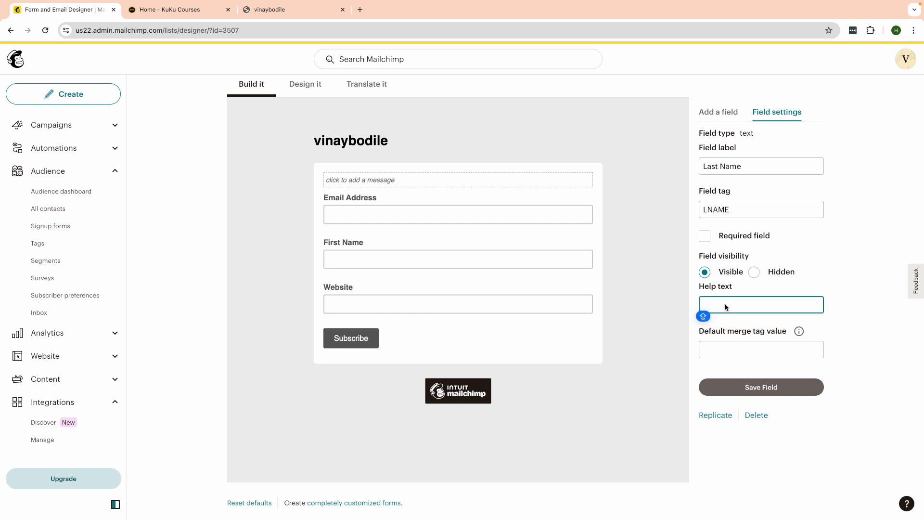
type("Example of website y")
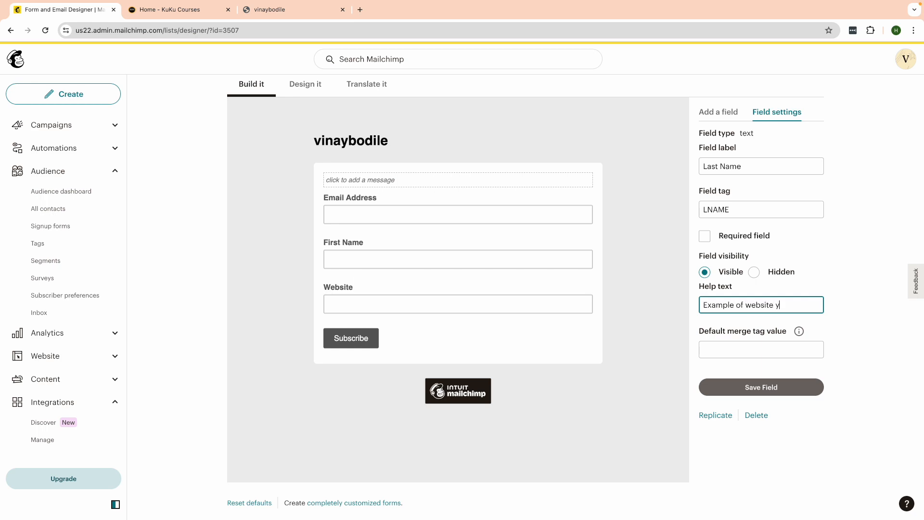
type("ou want to build")
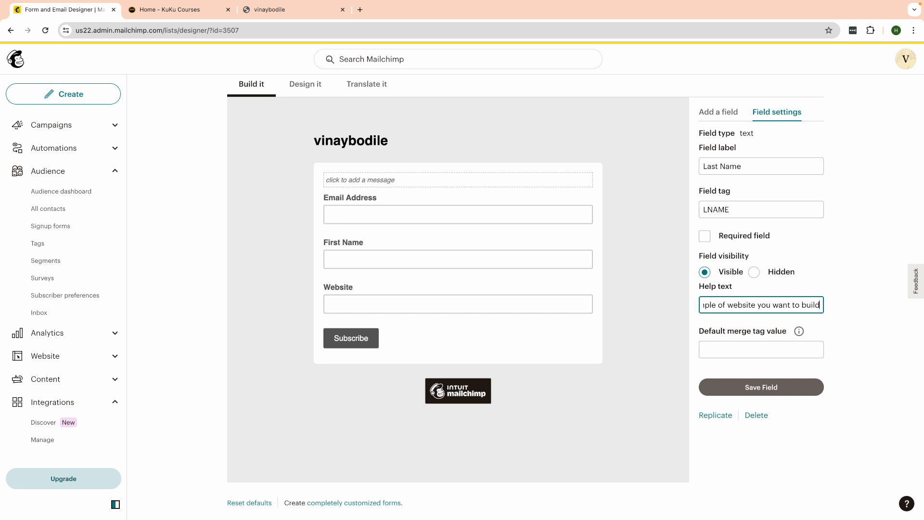
left_click(845, 344)
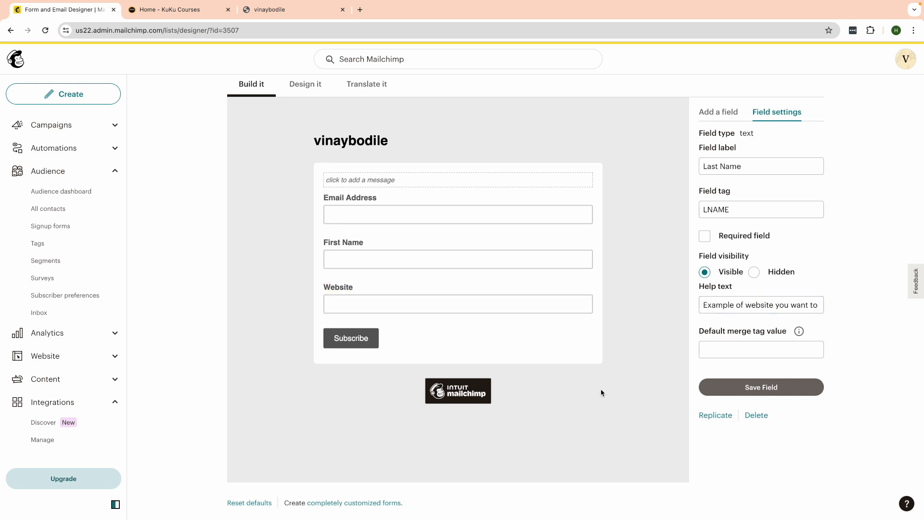
left_click(769, 395)
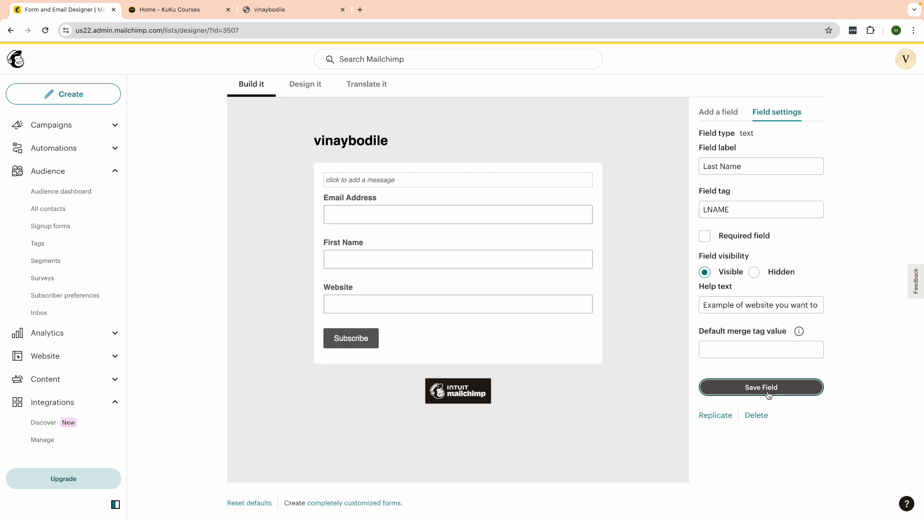
- Reload the hosted signup form to check its fields and return to the form builder
left_click(276, 13)
left_click(45, 32)
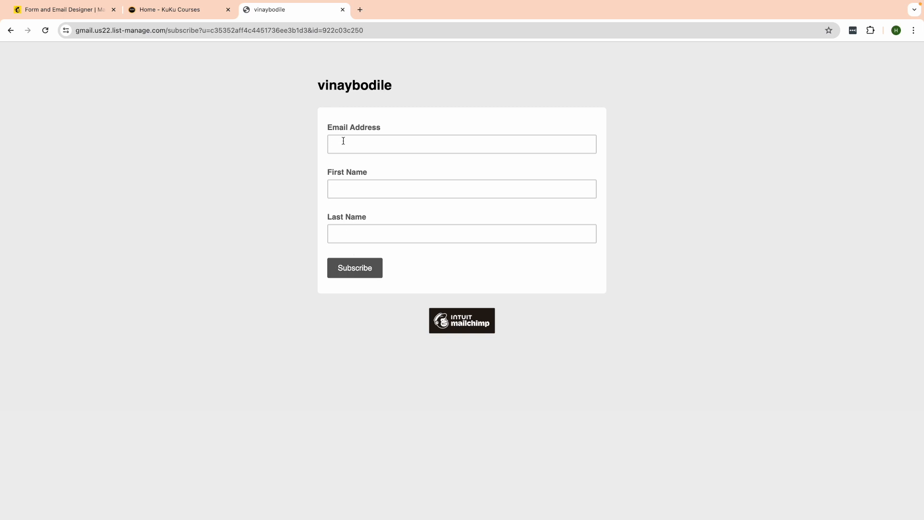
left_click(76, 15)
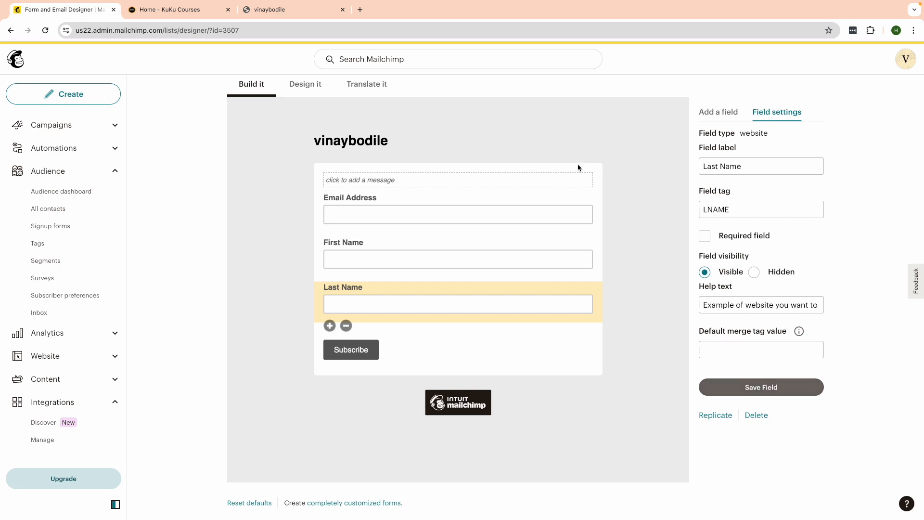
- Add a new Website field below Last Name and fill in the help text "Example of website you want to build"
left_click(731, 115)
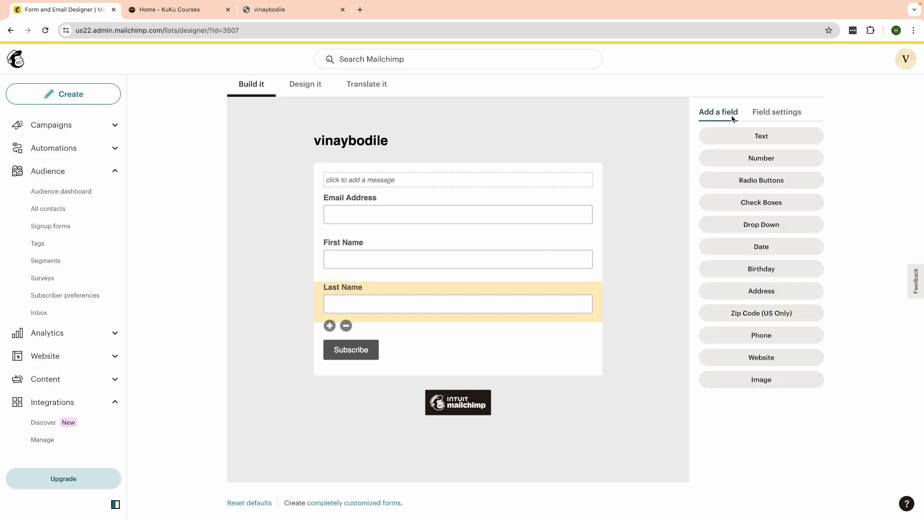
left_click(759, 358)
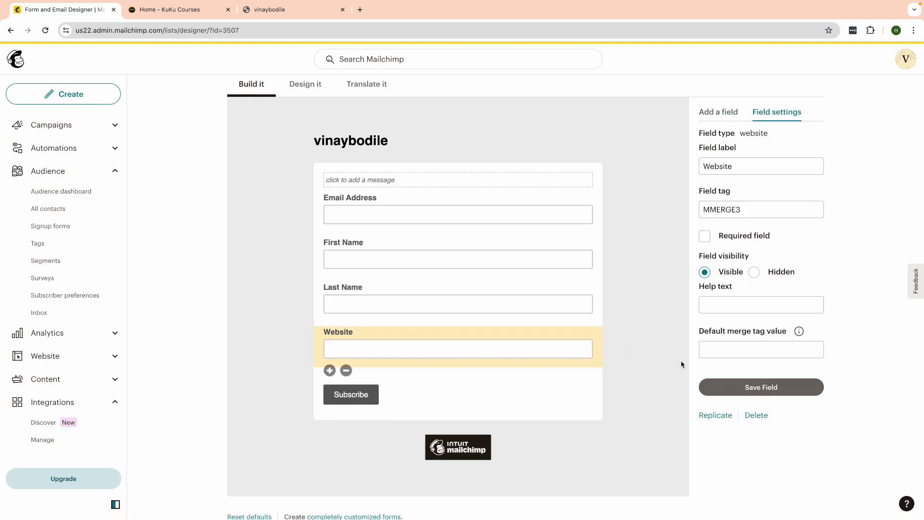
left_click(718, 300)
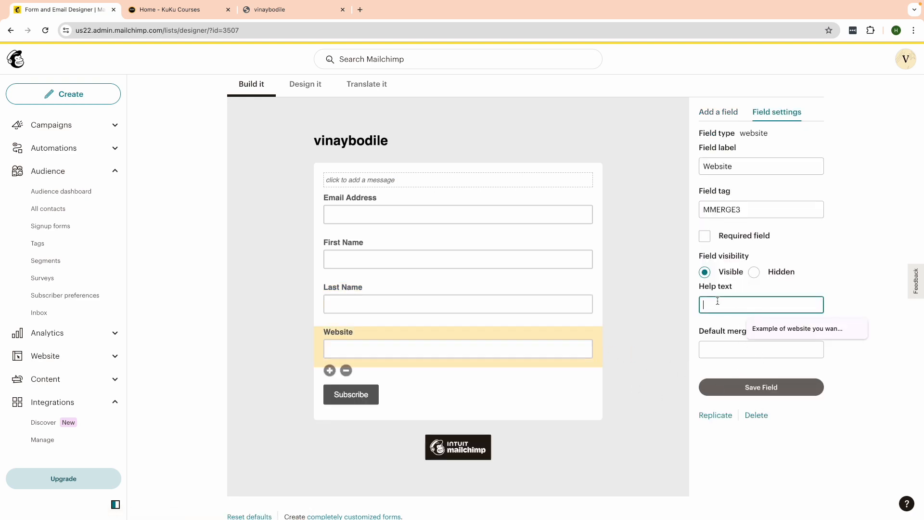
left_click(776, 334)
left_click(846, 333)
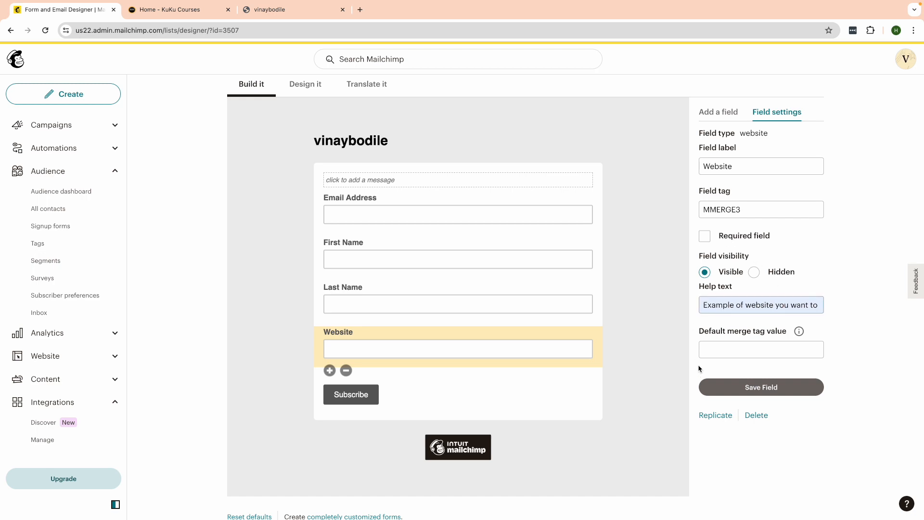
- Reload the hosted signup form and try entering text in its Website field
left_click(270, 10)
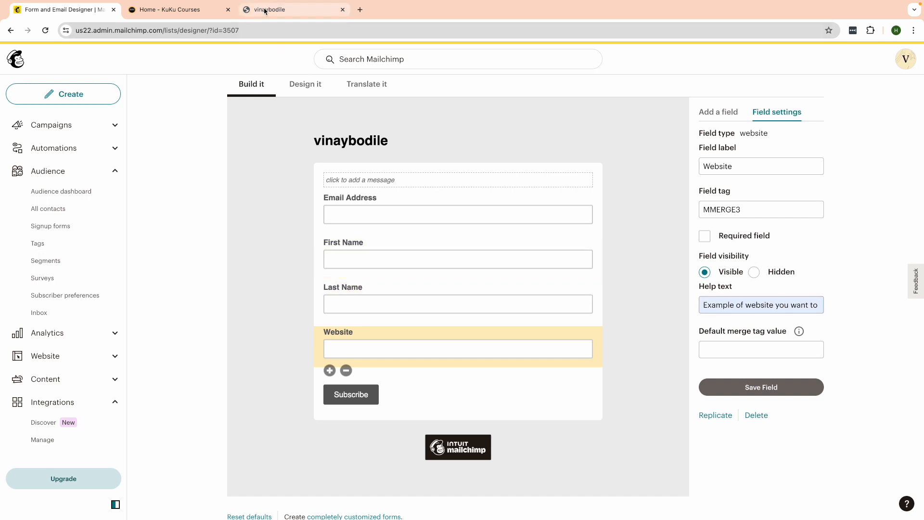
left_click(46, 30)
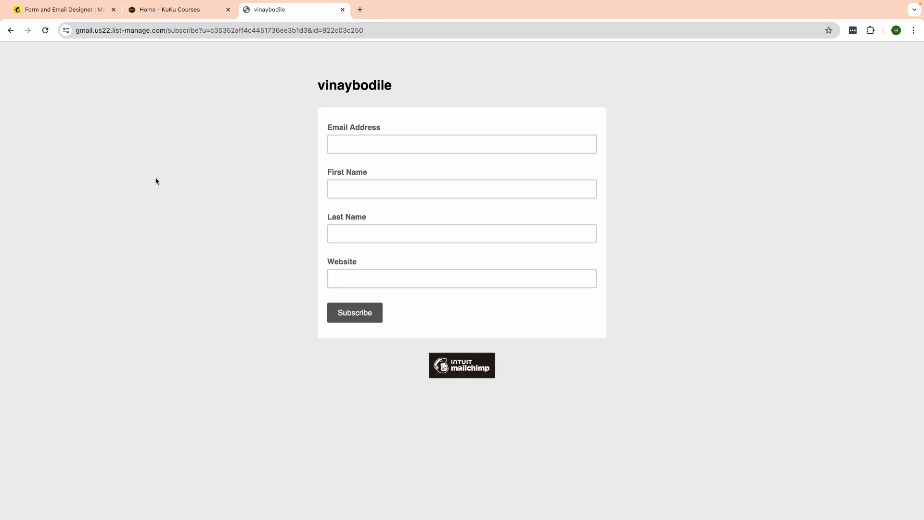
left_click(350, 276)
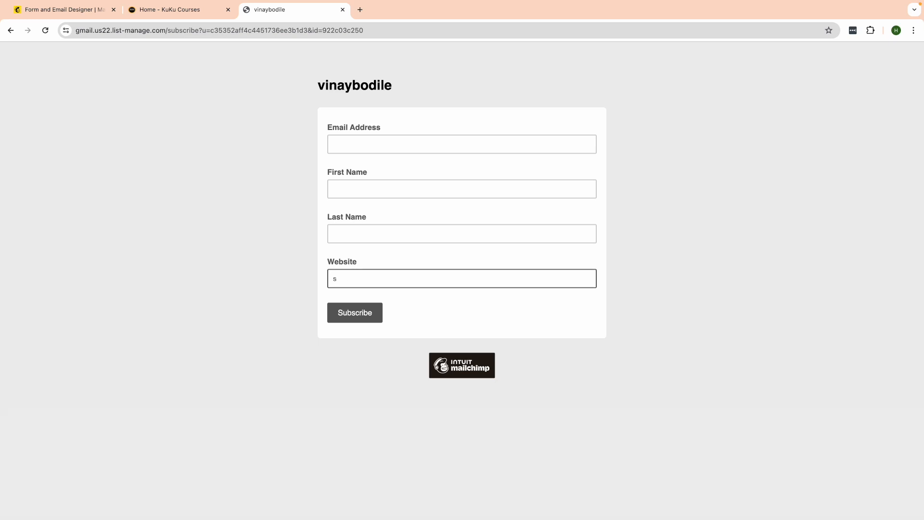
- Save the Website field in the form builder and check its help text on the reloaded hosted form
left_click(42, 17)
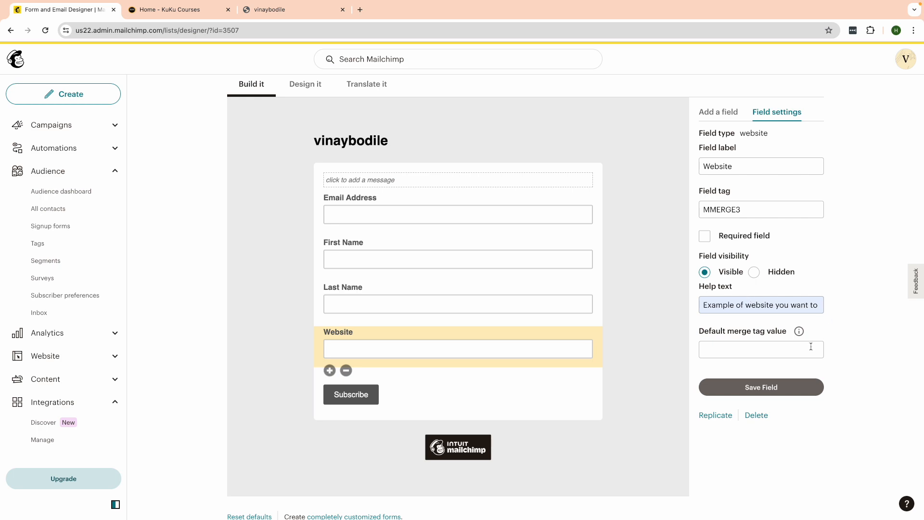
left_click(753, 384)
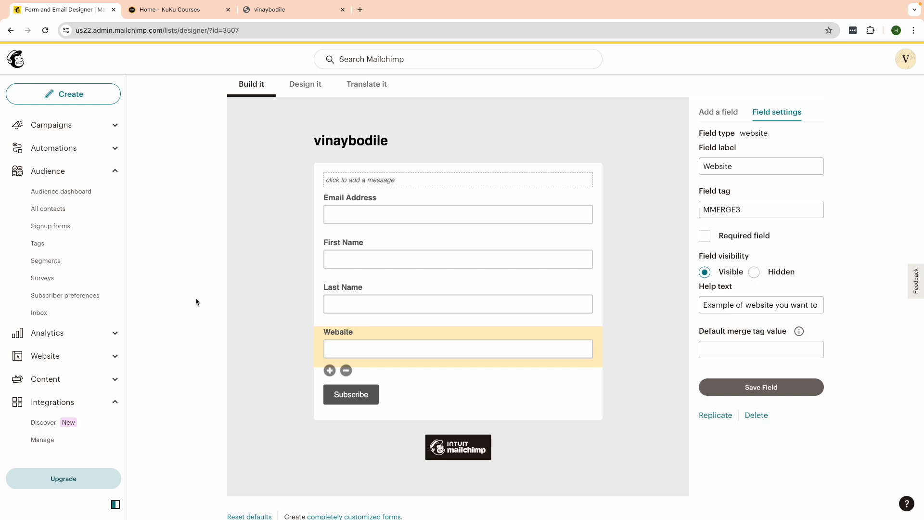
left_click(290, 10)
left_click(45, 30)
left_click(354, 277)
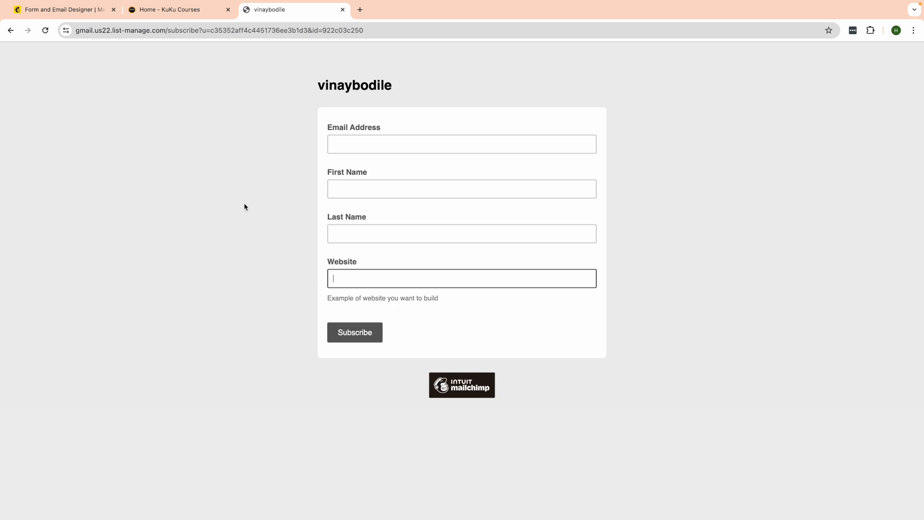
left_click(58, 10)
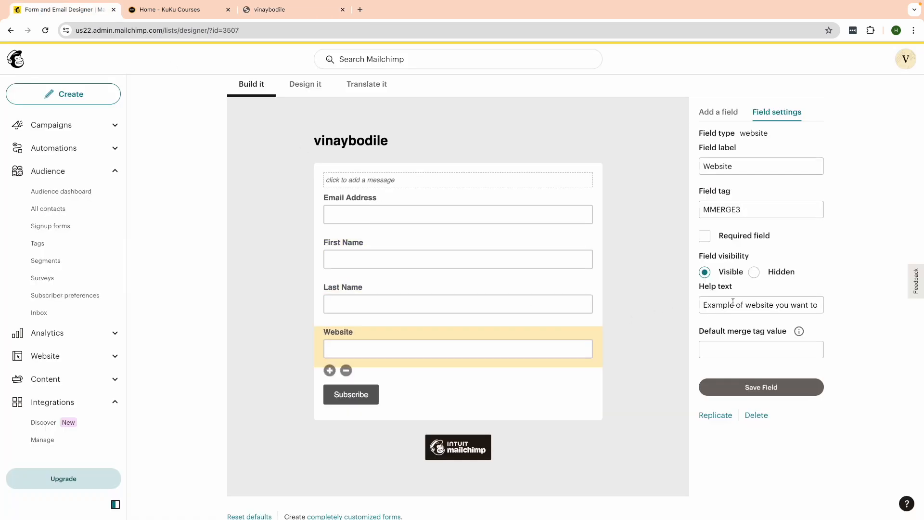
left_click(293, 9)
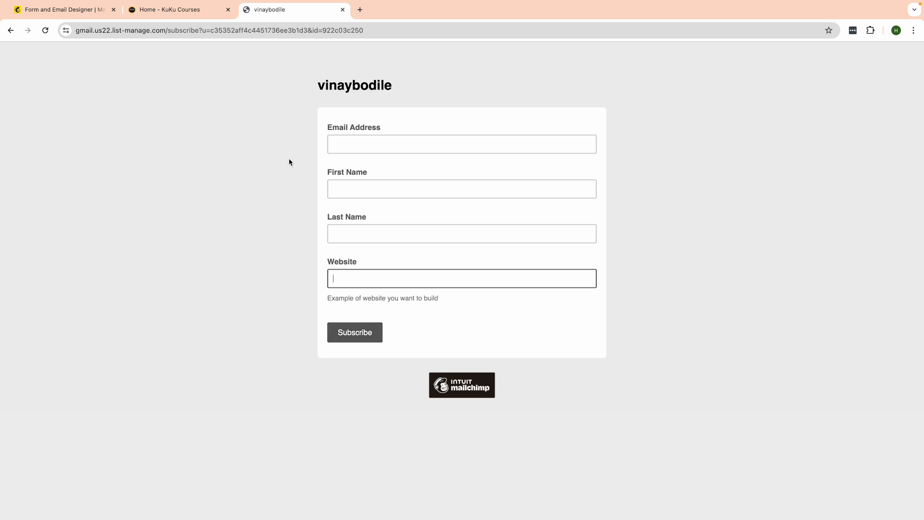
- Review the Email Address settings in the form builder, mark First Name as a required field, and look at the hosted form
left_click(83, 14)
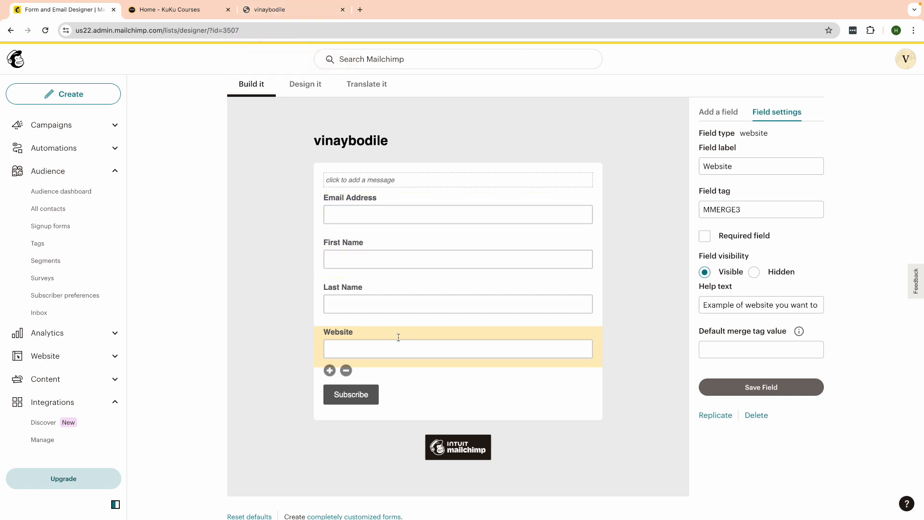
scroll(361, 296, "up", 1)
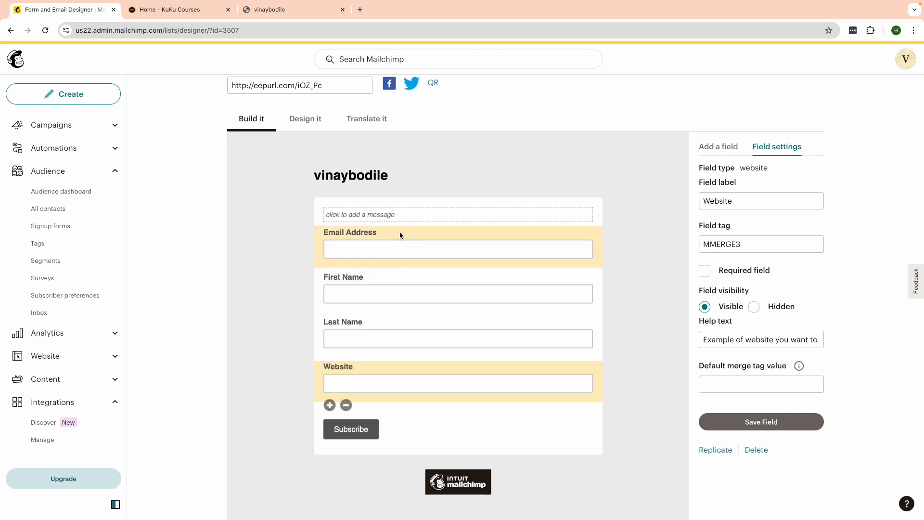
left_click(365, 235)
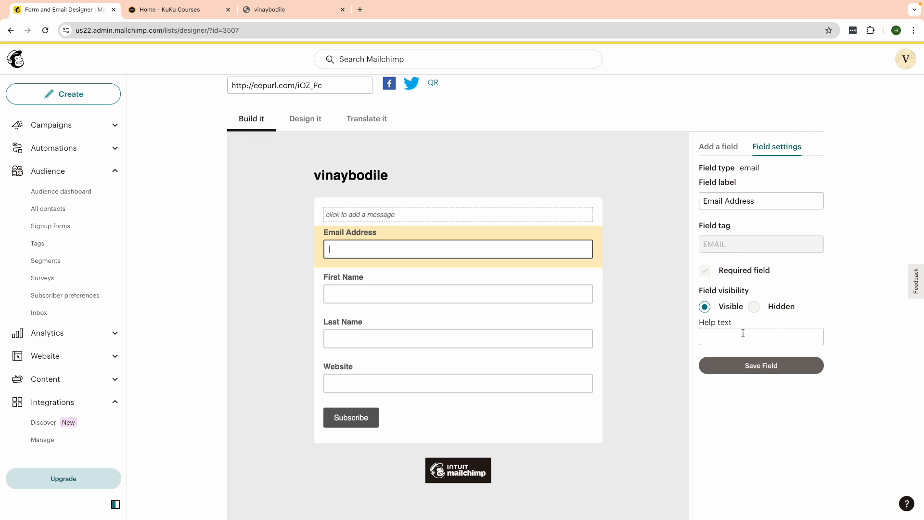
left_click(349, 281)
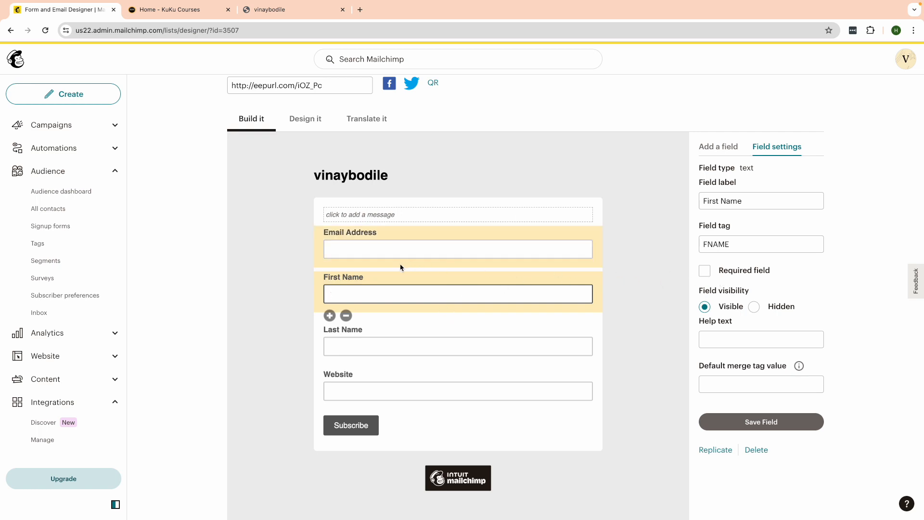
left_click(704, 270)
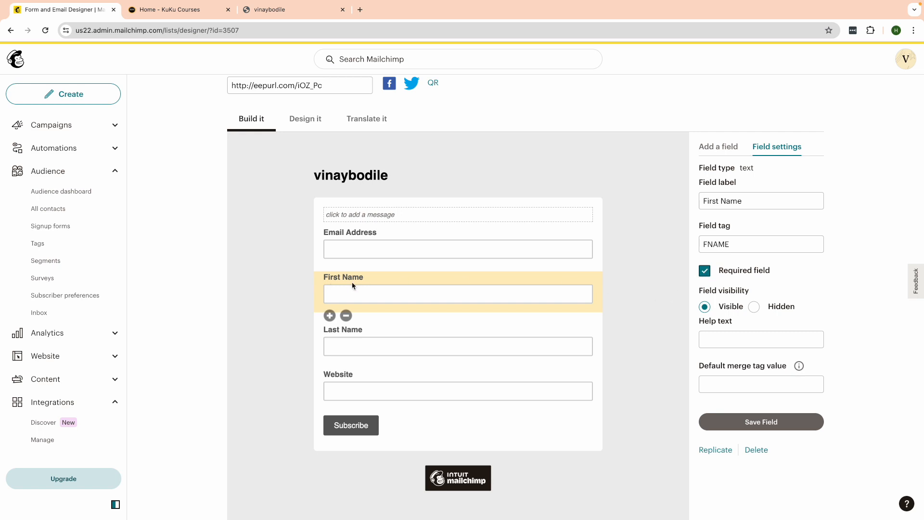
left_click(285, 14)
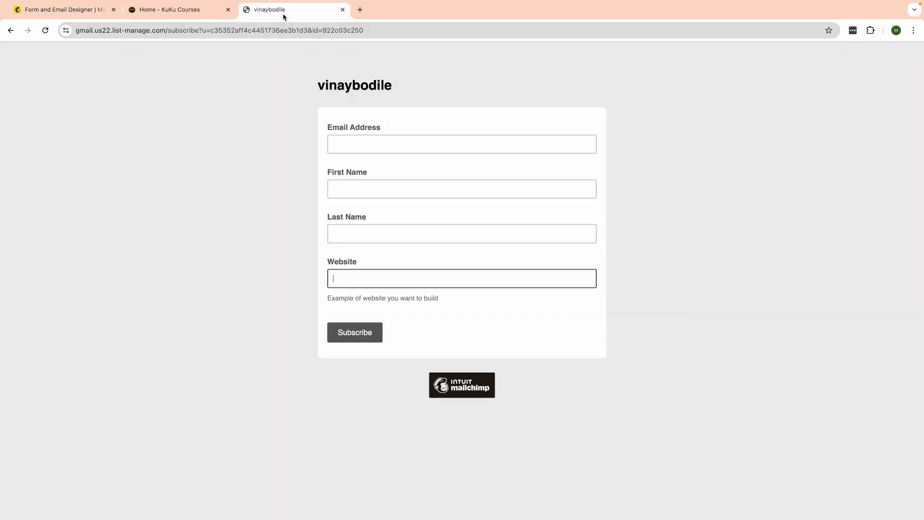
- Delete the Last Name field in the form builder, confirming the deletion, and mark the Website field as required
left_click(77, 17)
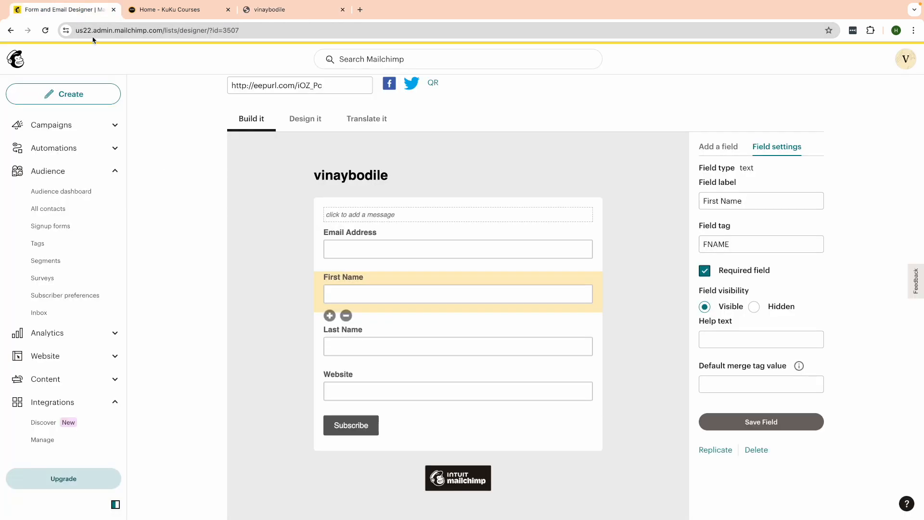
left_click(369, 333)
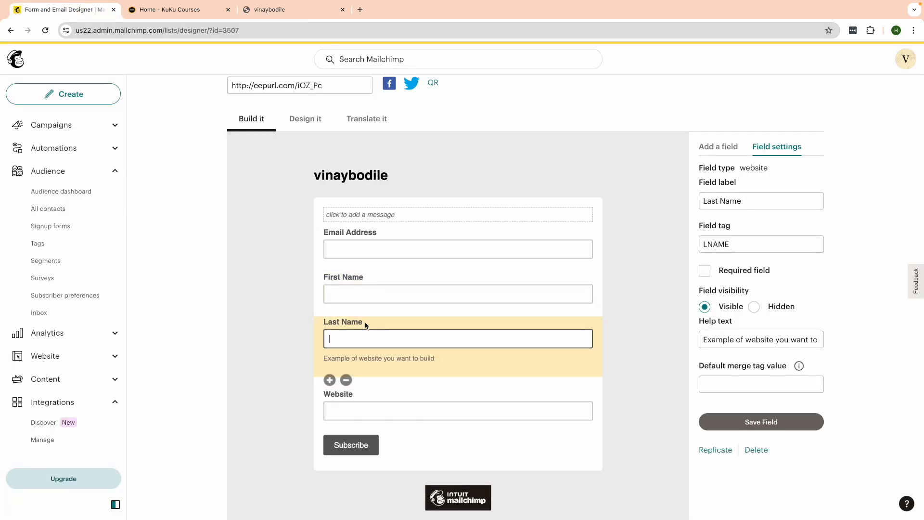
left_click(346, 380)
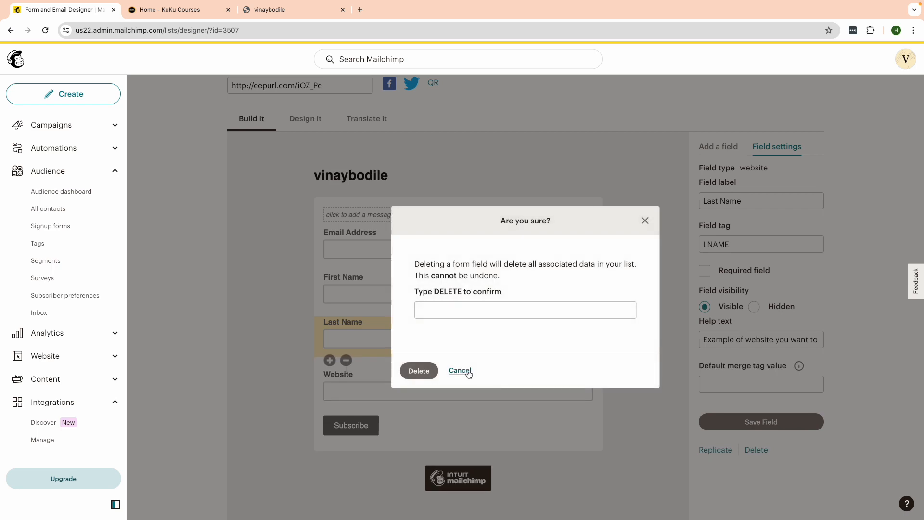
left_click(436, 314)
left_click(465, 334)
left_click(418, 370)
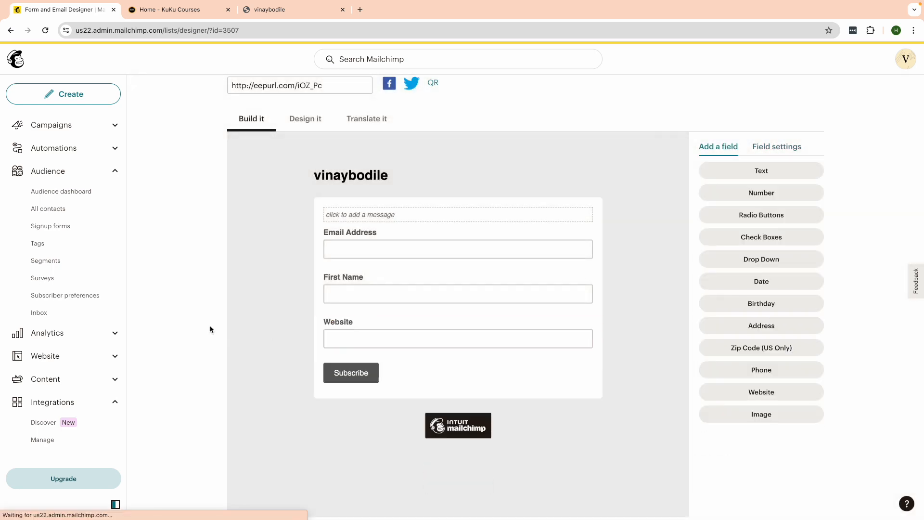
left_click(372, 330)
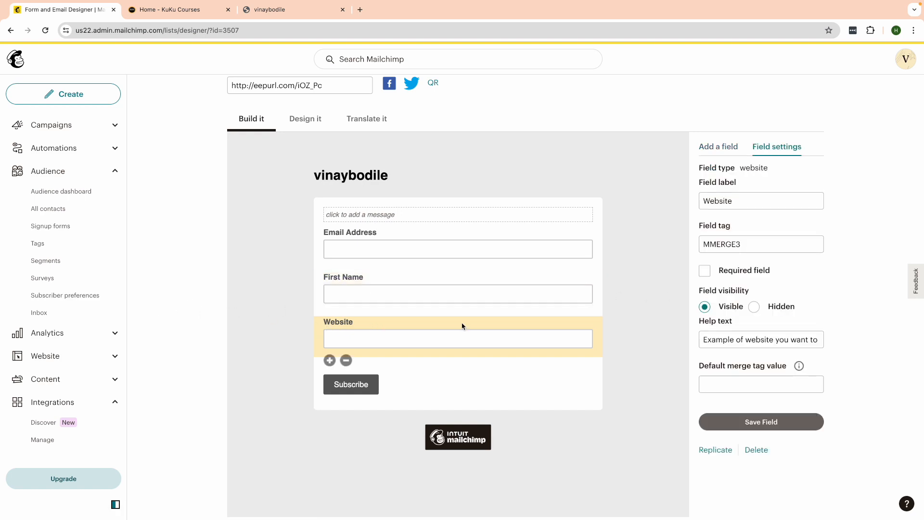
left_click(705, 270)
- Change the signup form's page background colour to the light pink #e5b2b2 in the form design settings
left_click(296, 129)
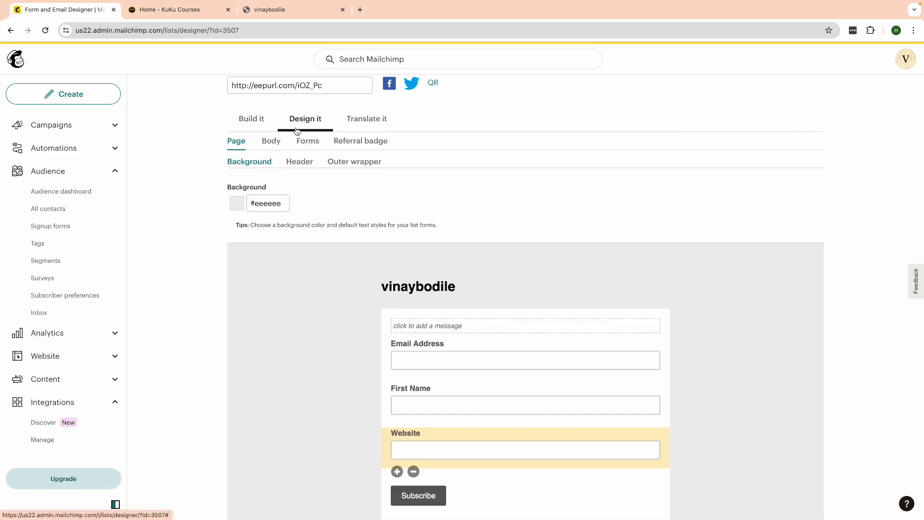
scroll(363, 335, "down", 1)
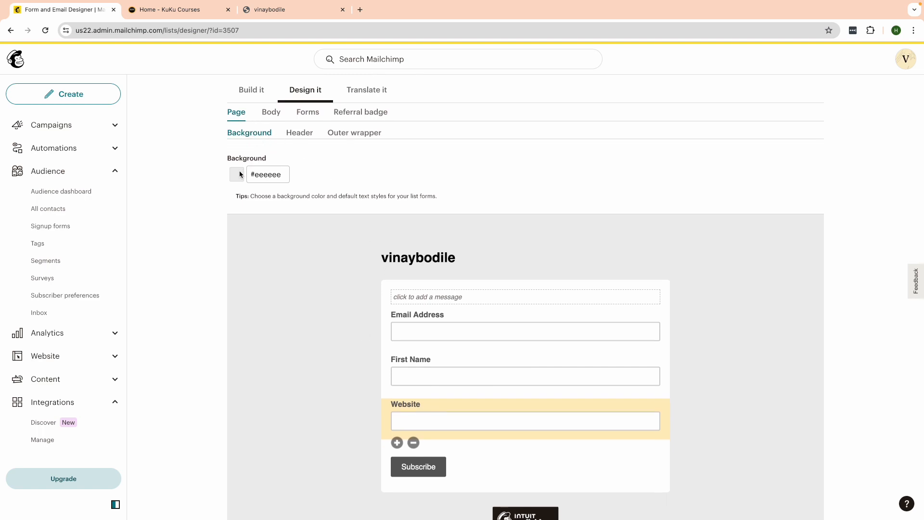
left_click(264, 173)
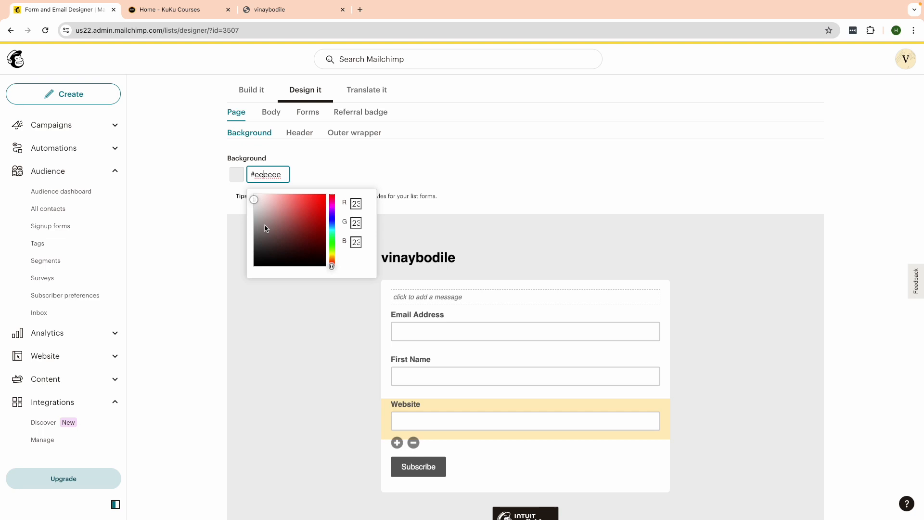
left_click(273, 201)
mouse_move(277, 202)
left_mouse_down()
mouse_move(299, 207)
mouse_move(271, 201)
left_mouse_up()
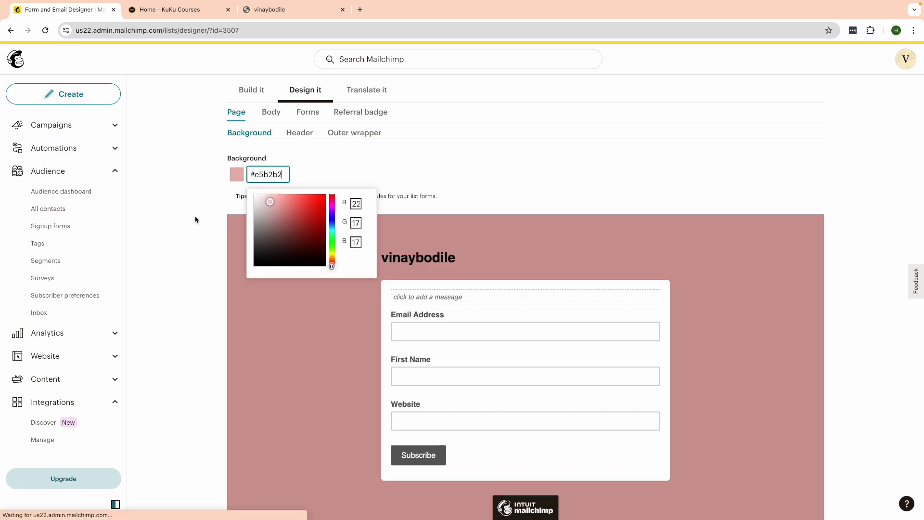
left_click(195, 218)
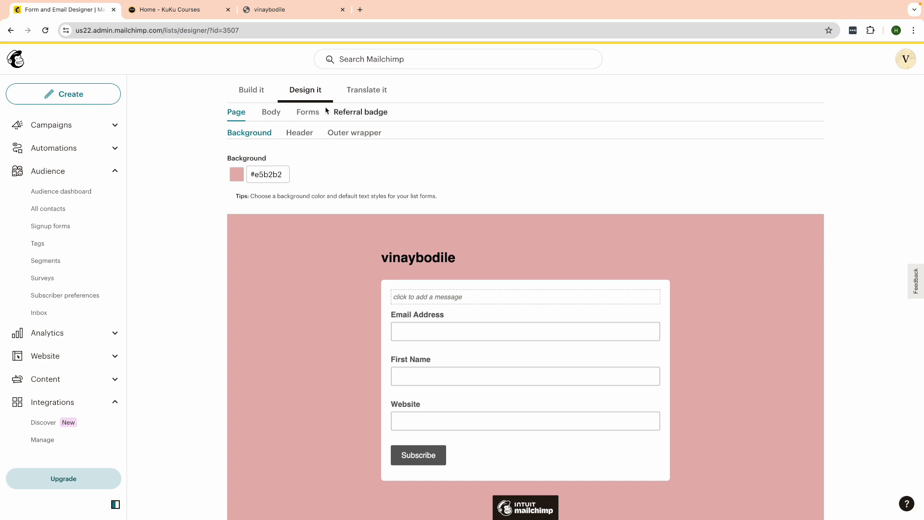
- Review the signup form's translation settings, including its default language, and return to building the form
left_click(356, 89)
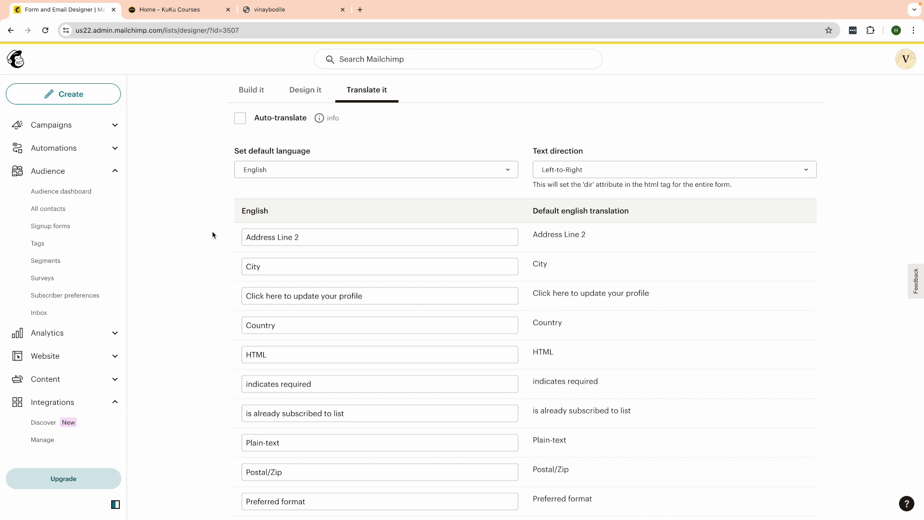
left_click(253, 88)
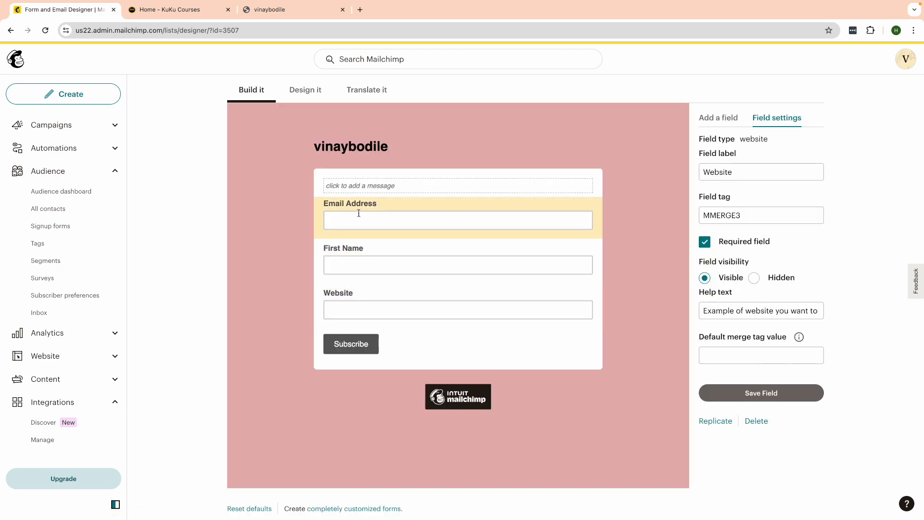
left_click(363, 97)
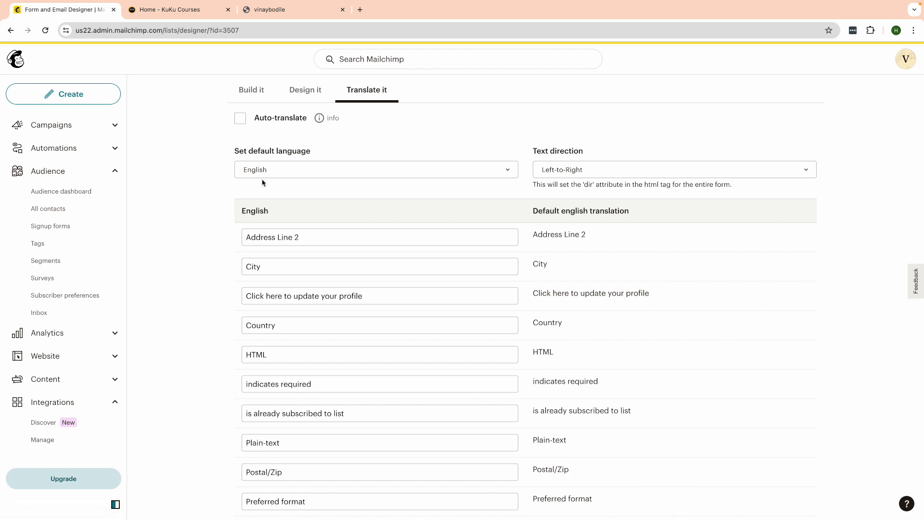
left_click(258, 93)
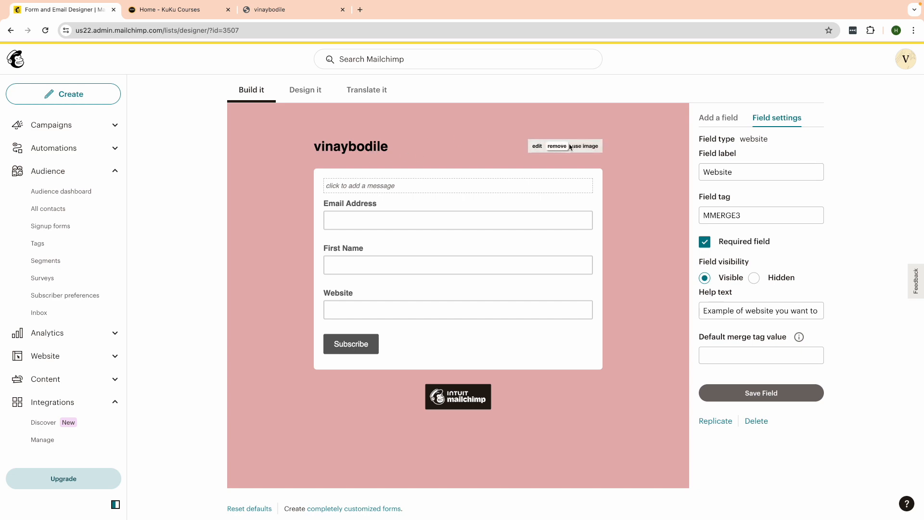
- Look at the image option for the signup form's header, close it without choosing a file, and remove the header title
left_click(581, 146)
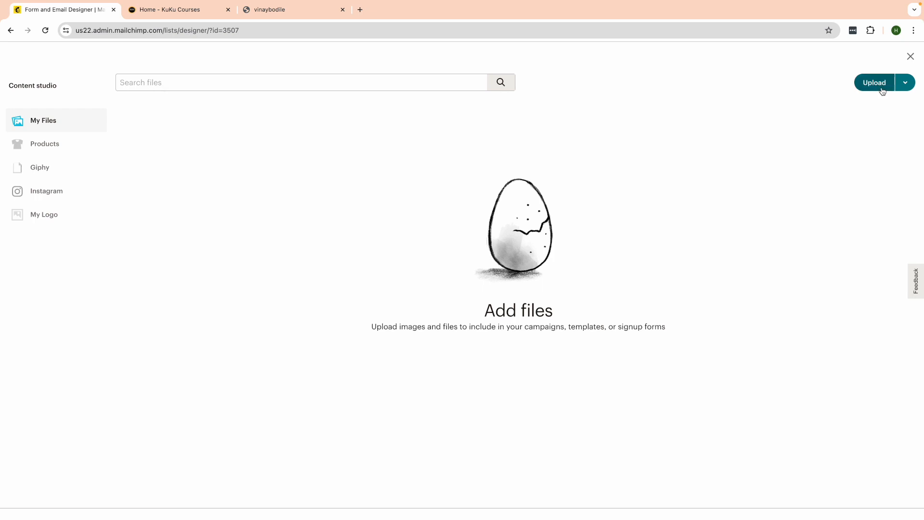
left_click(915, 56)
mouse_move(518, 174)
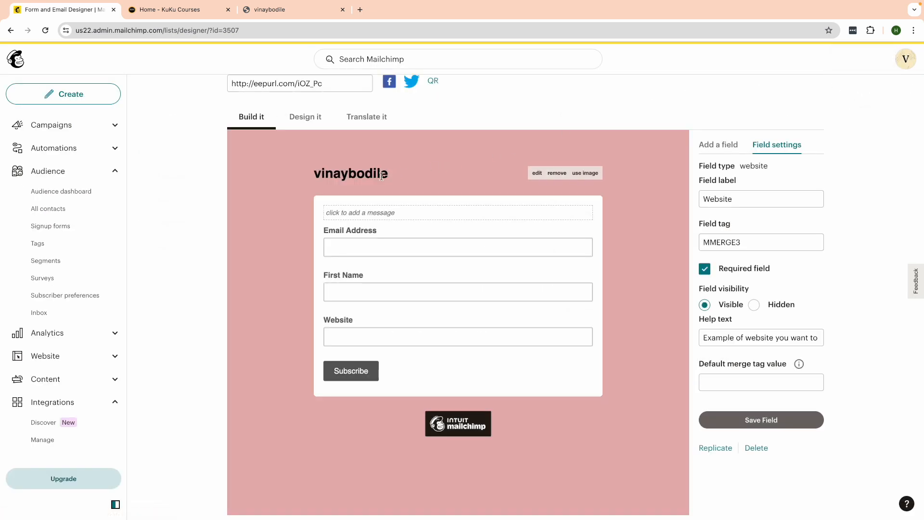
left_click(558, 173)
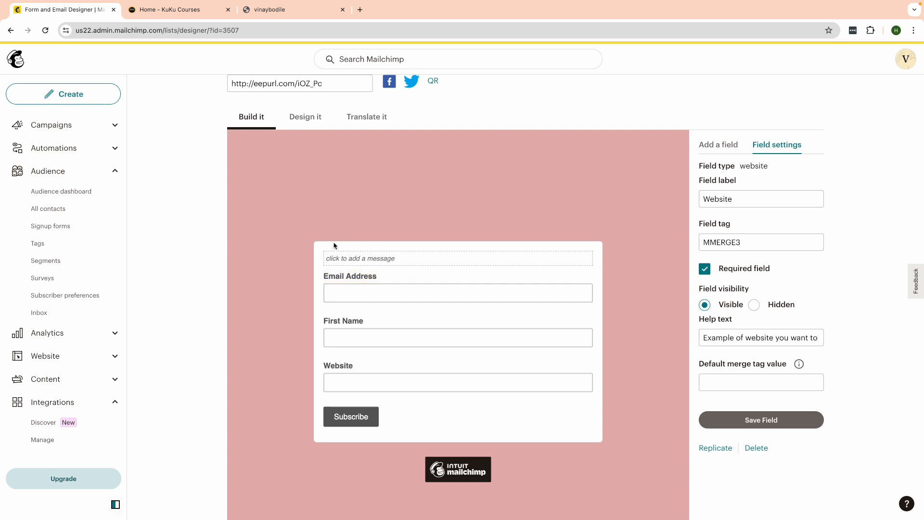
- Add the message "Provide us below details, this will help us to build your website" above Email Address and check it on the reloaded hosted form
left_click(361, 258)
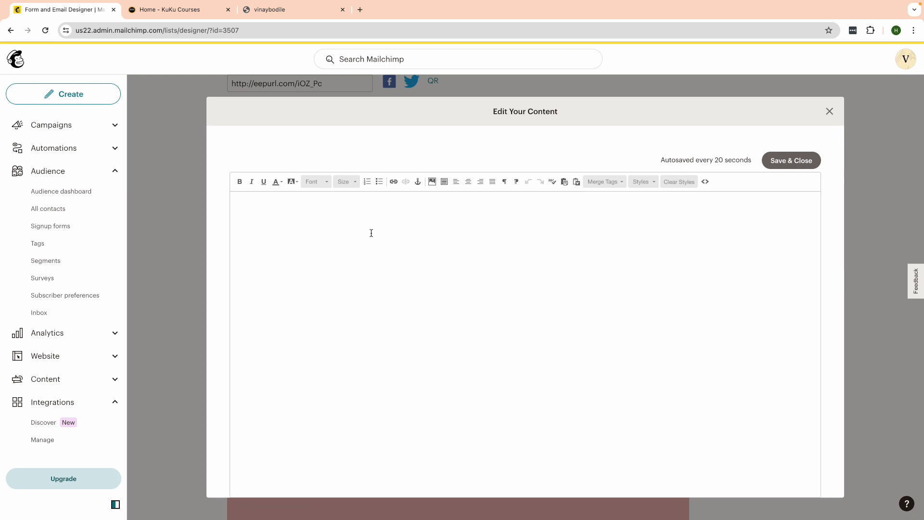
type("Provide us below details, this will help us to bui")
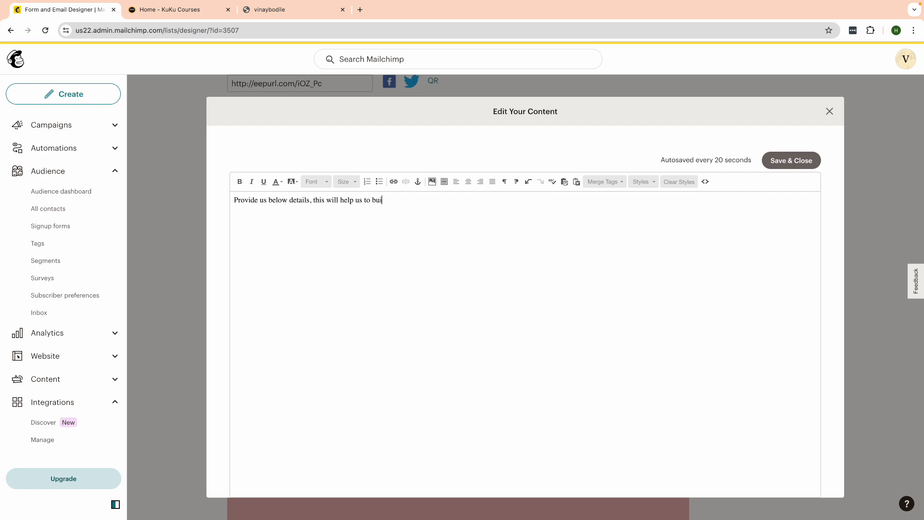
type("ld your website")
left_click(782, 160)
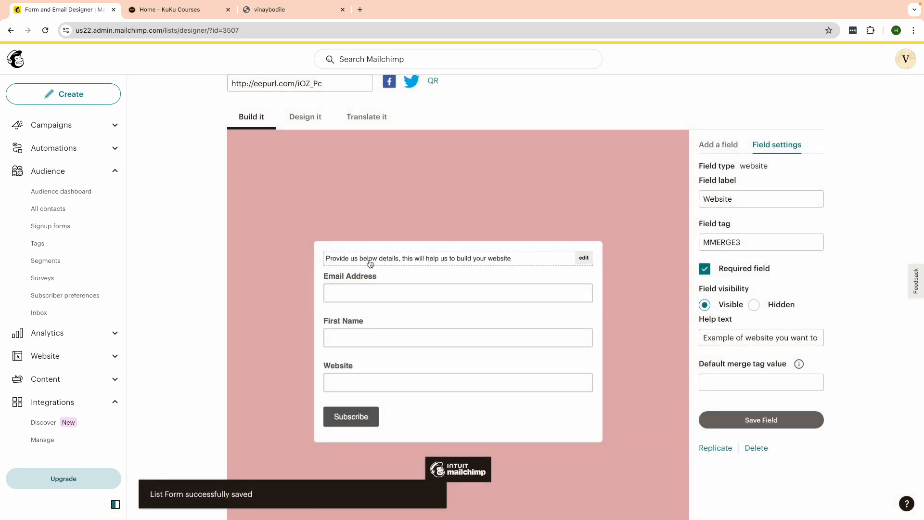
left_click(263, 7)
left_click(45, 31)
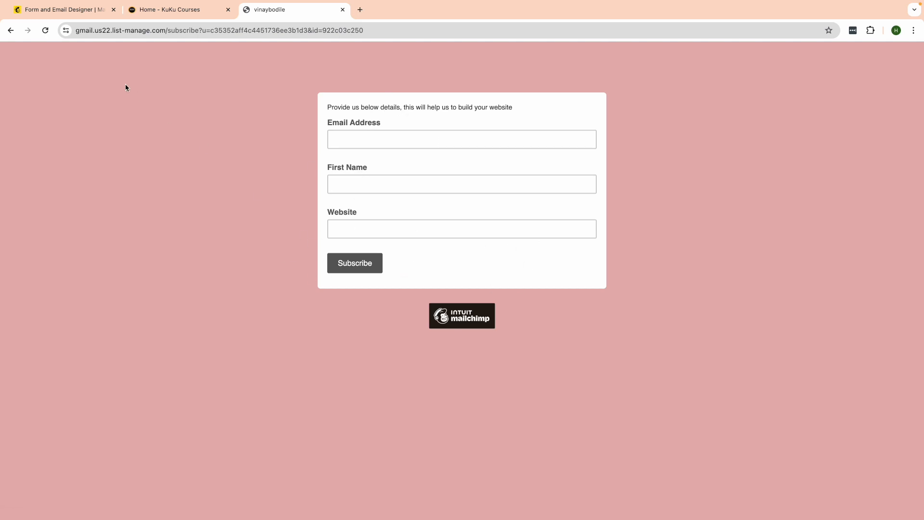
- Copy the signup form URL from the form builder and look over the finished form layout
left_click(69, 18)
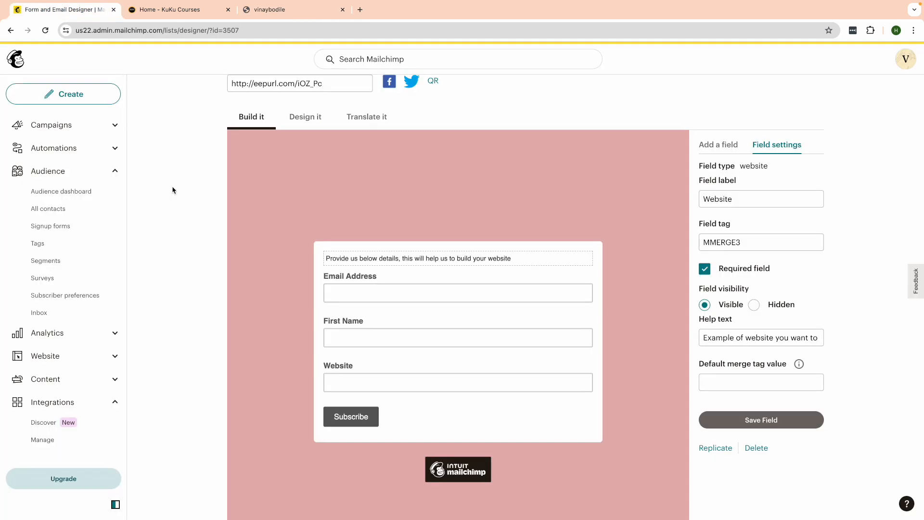
scroll(173, 190, "up", 3)
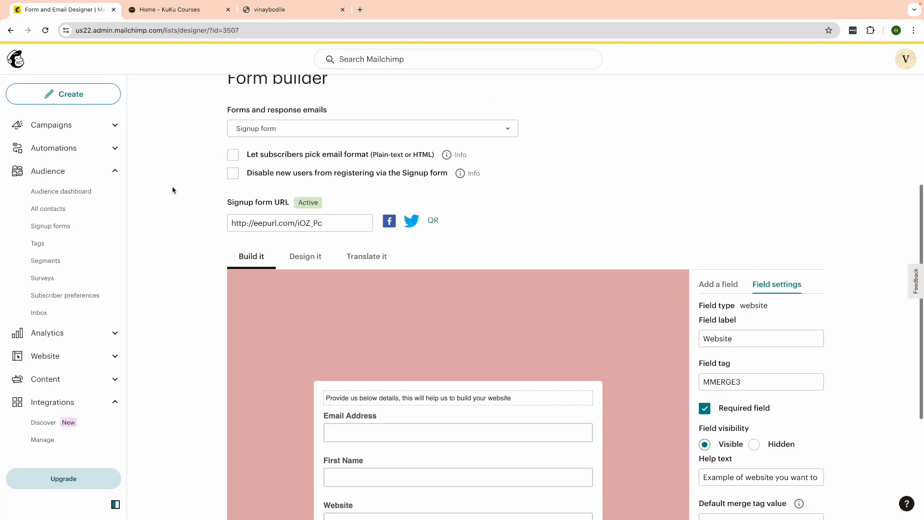
left_click(263, 223)
right_click(264, 222)
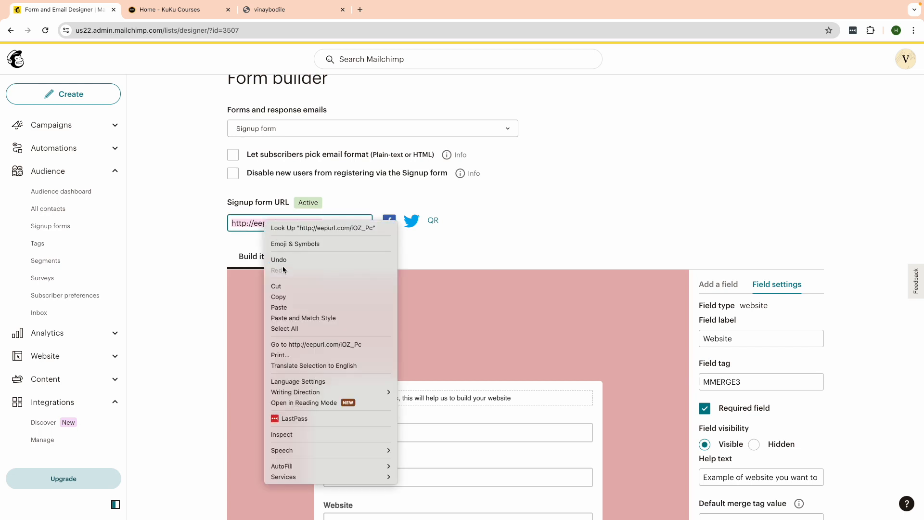
left_click(289, 299)
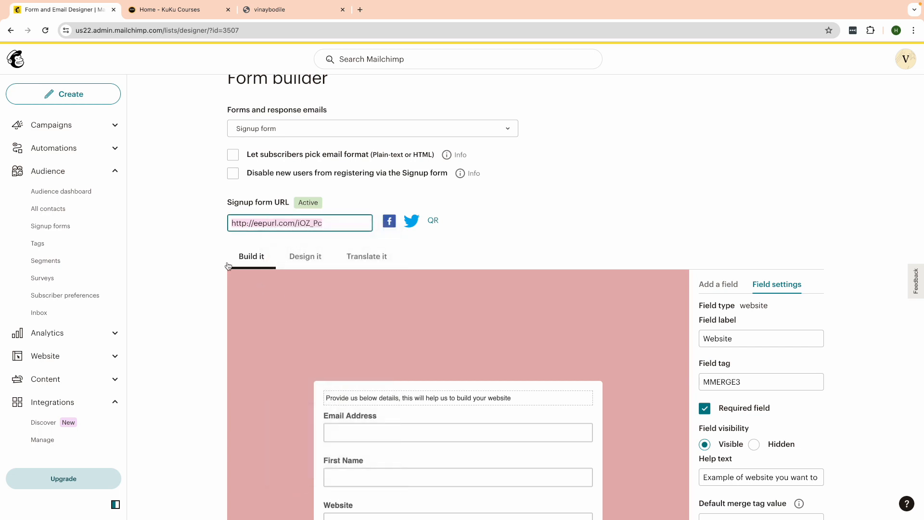
left_click(199, 249)
scroll(218, 319, "down", 4)
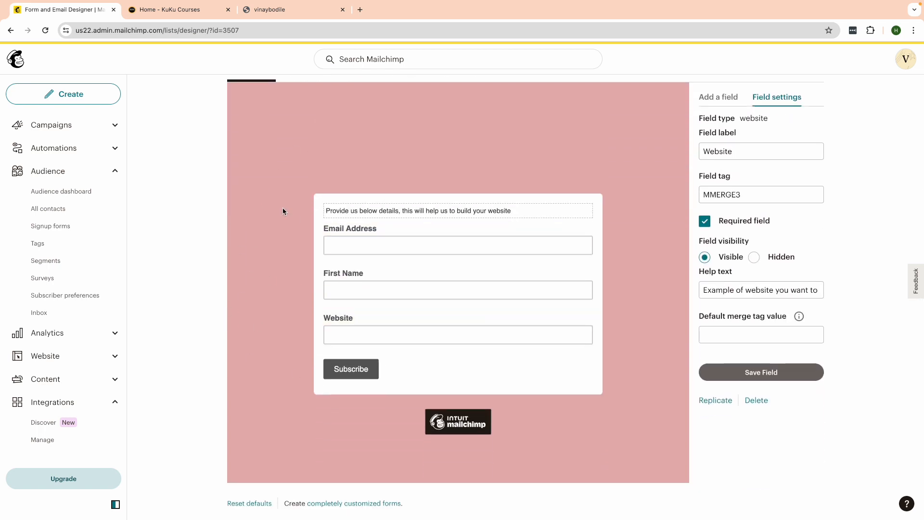
scroll(283, 211, "up", 3)
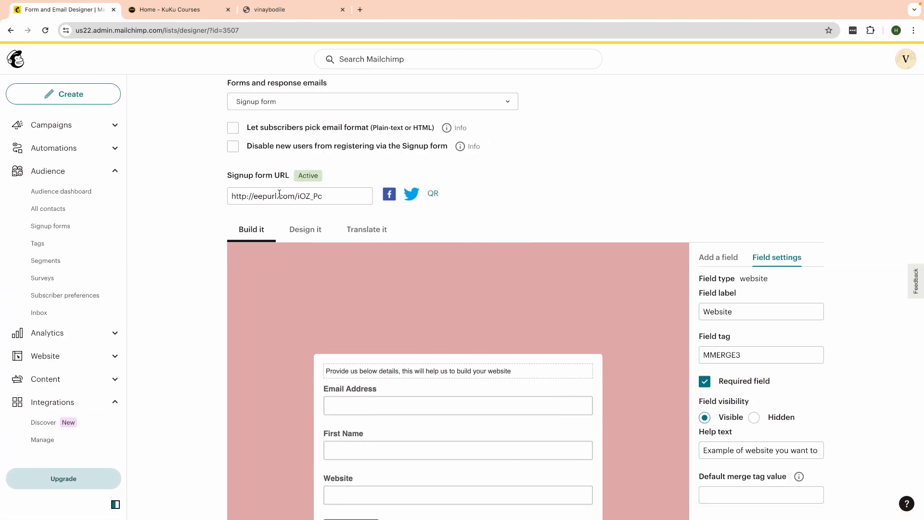
- Copy the signup form URL again and open the hosted form in a new tab of the other browser window
left_click(279, 194)
right_click(279, 193)
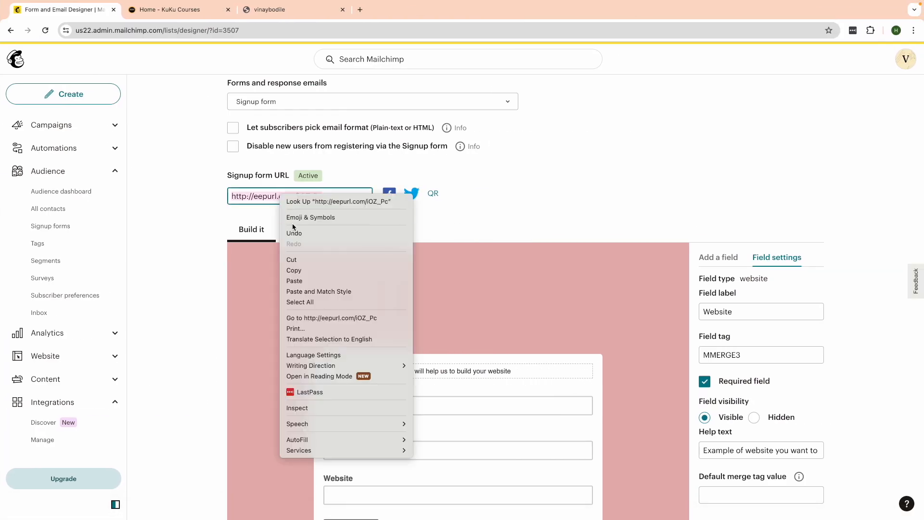
left_click(308, 269)
key("ctrl+Right")
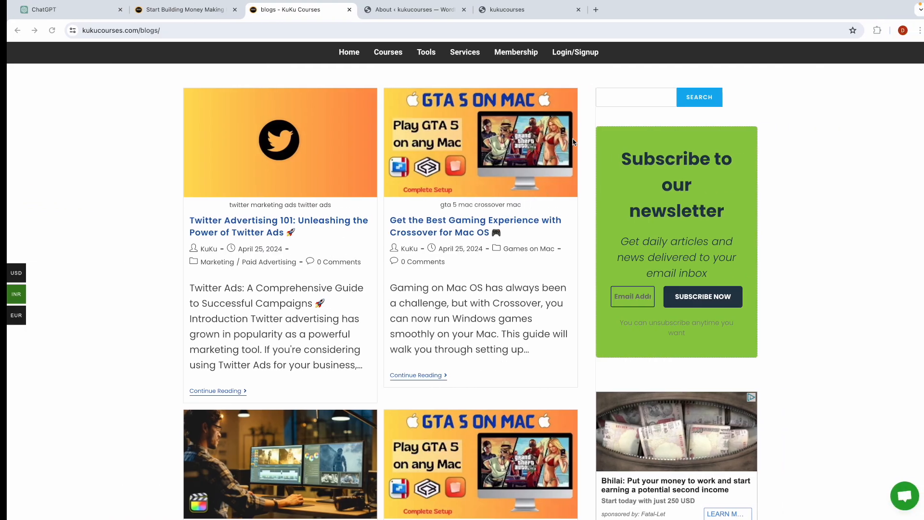
left_click(590, 10)
key("super+v")
key("Return")
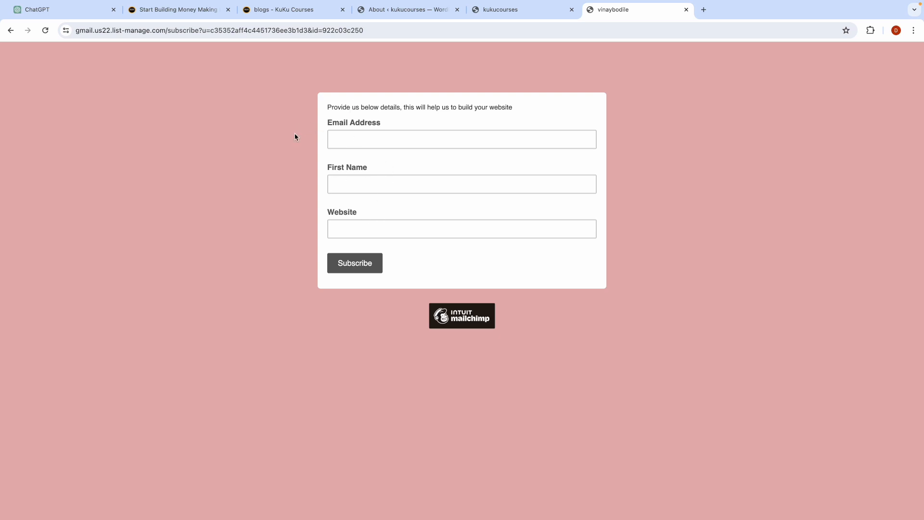
- Fill in the test contact's e-mail address and first name on the hosted signup form
left_click(355, 143)
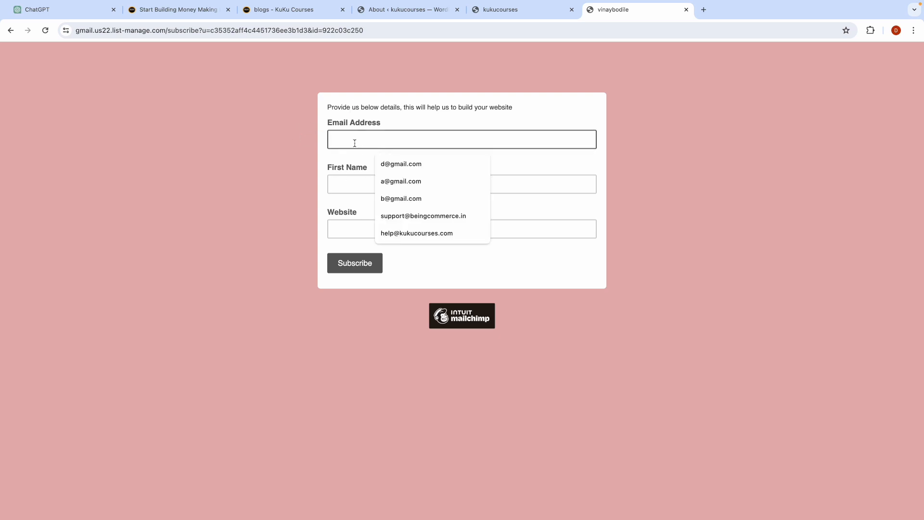
type("red@gmail.com")
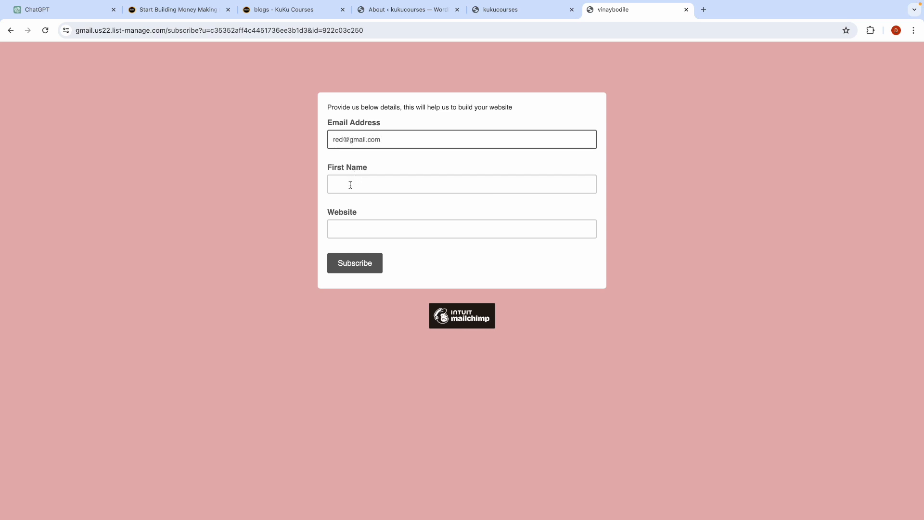
left_click(351, 185)
type("Red")
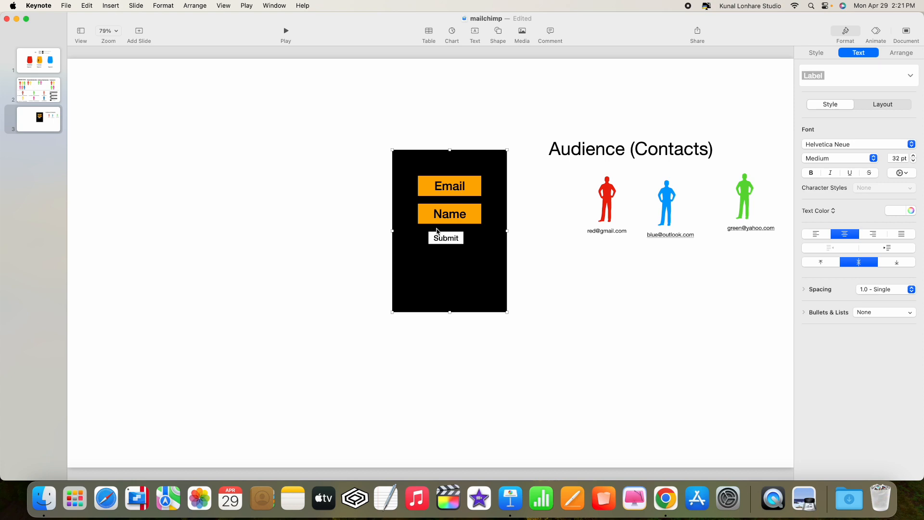
- In the Keynote form diagram, move the Submit box down and insert a copy of the Name box above it labelled "Website"
left_click_drag(444, 236, 449, 263)
left_click(448, 223)
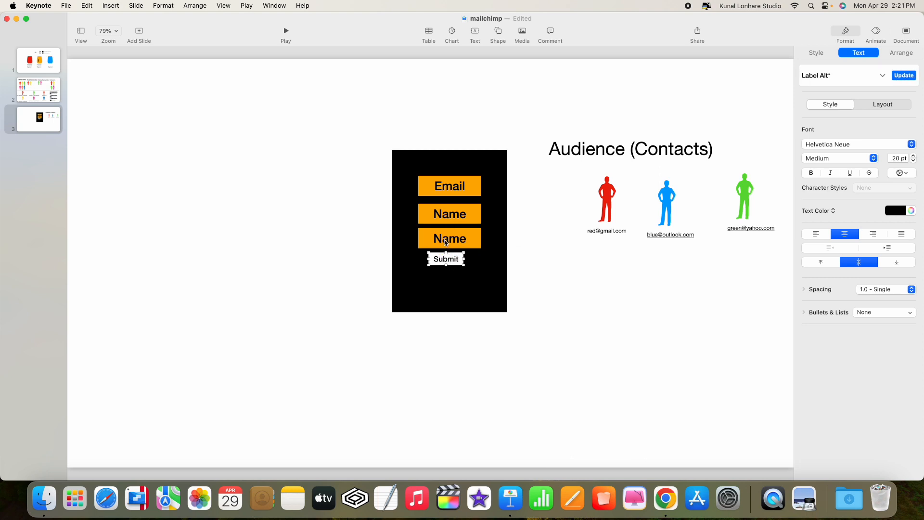
double_click(446, 243)
type("Website")
left_click(595, 246)
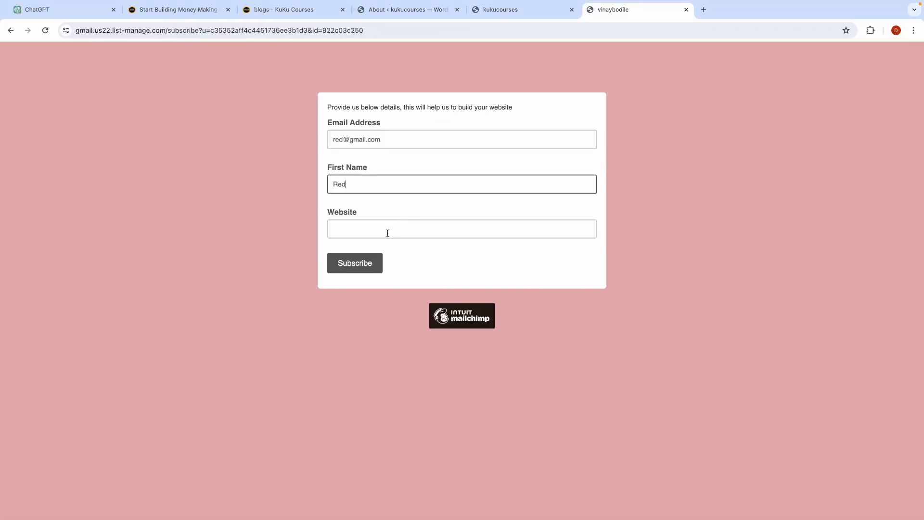
- Search Google for Amazon in a new tab and open the Amazon.jobs site as the example website
left_click(387, 233)
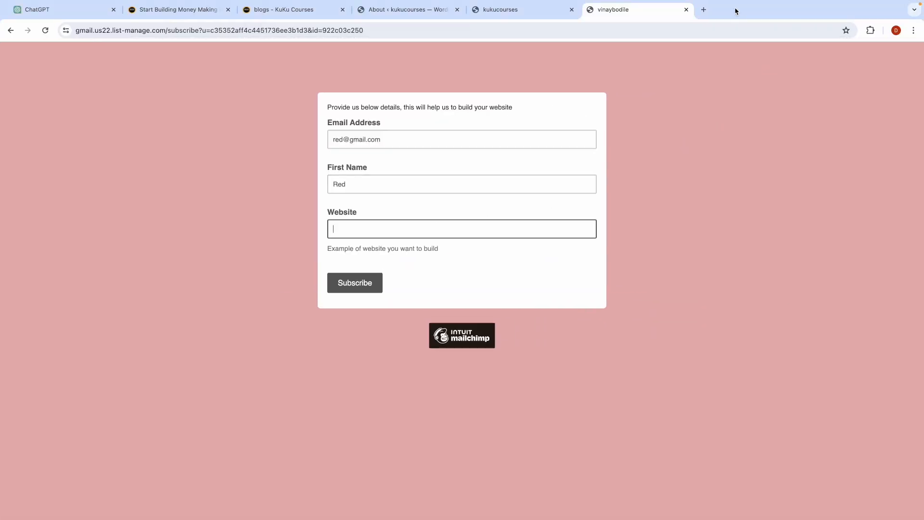
left_click(704, 10)
type("amz")
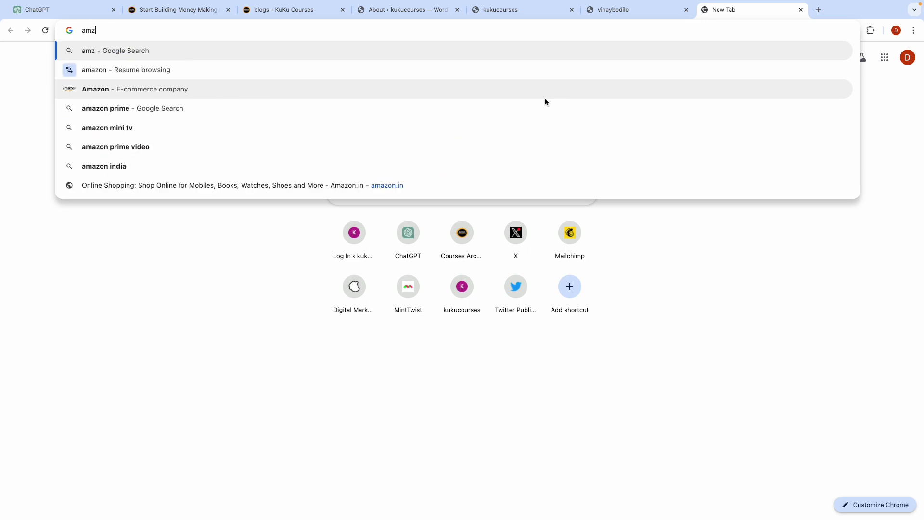
key("Down")
key("Down")
key("Return")
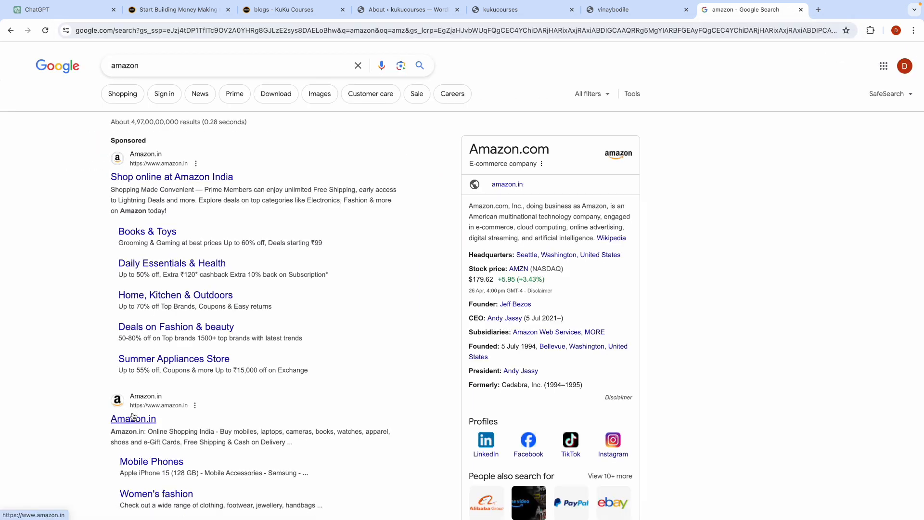
scroll(174, 305, "down", 8)
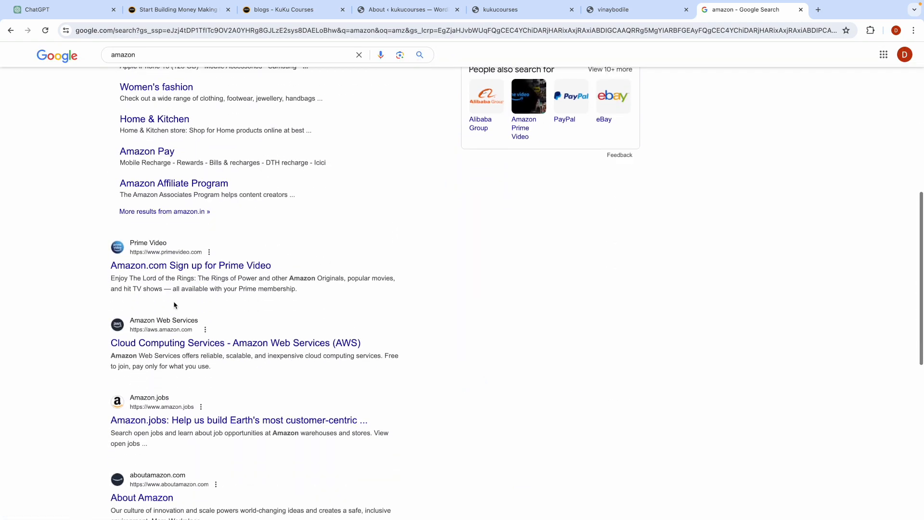
scroll(150, 419, "up", 6)
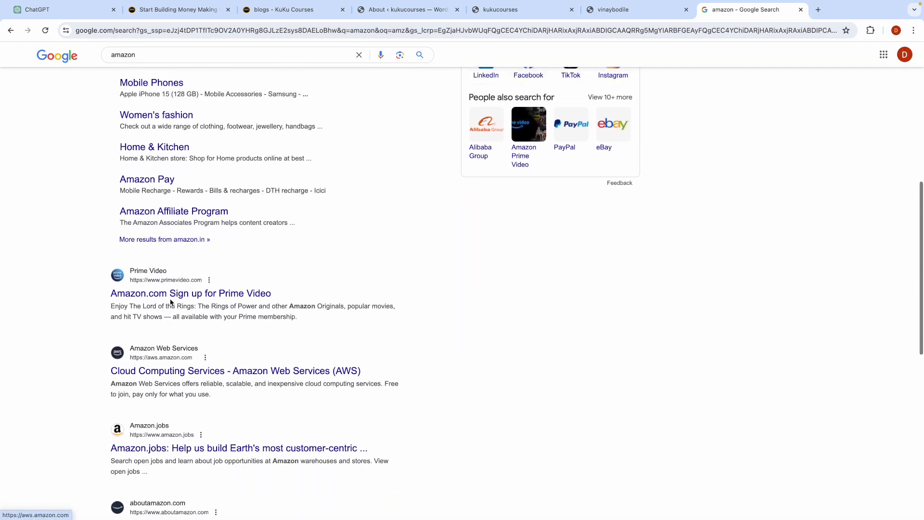
scroll(149, 412, "down", 6)
left_click(166, 433)
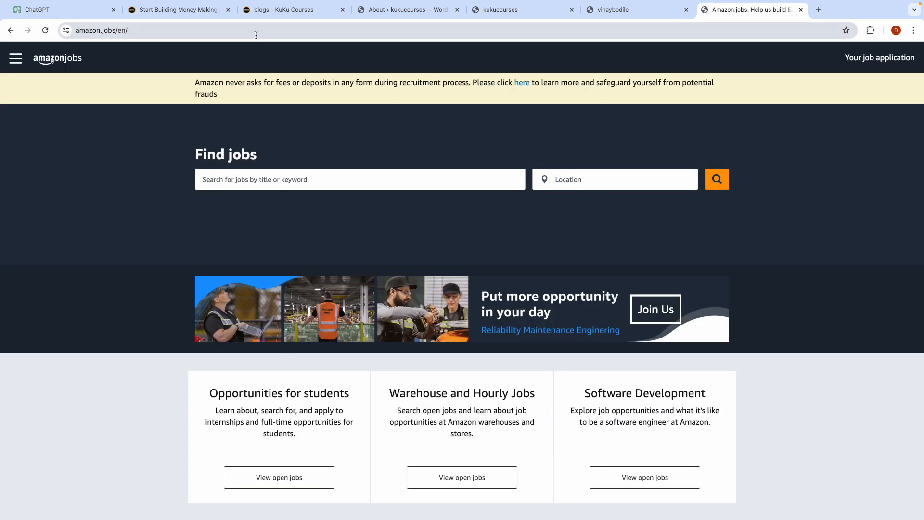
- Copy the Amazon.jobs page address and paste it into the Website field of the hosted signup form
left_click(255, 32)
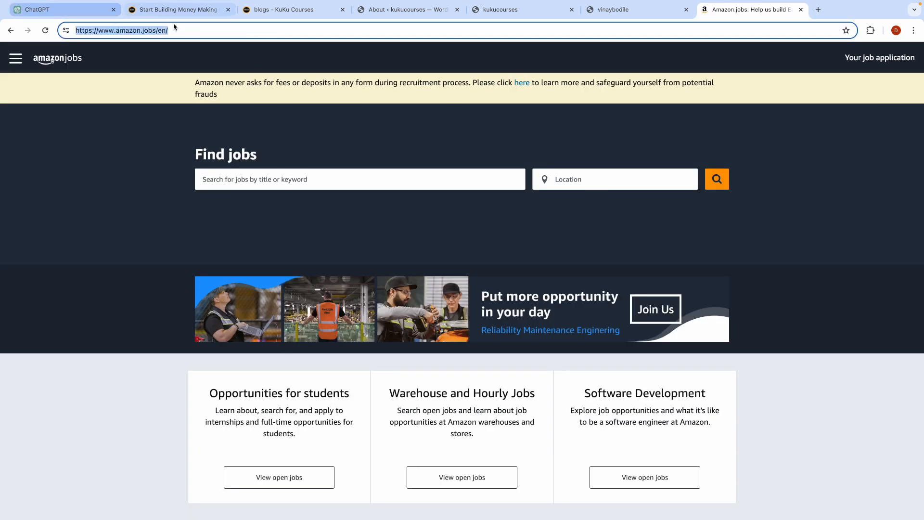
left_click(523, 11)
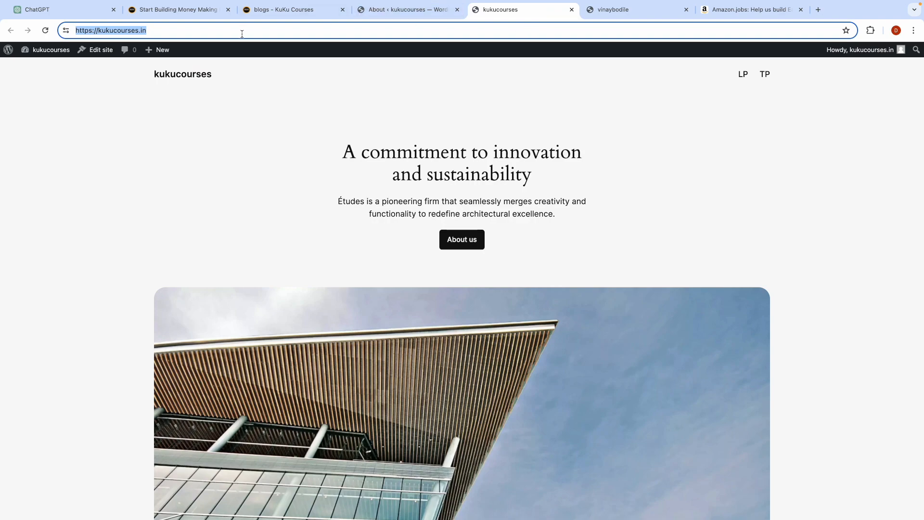
left_click(615, 11)
key("ctrl+v")
left_click(295, 244)
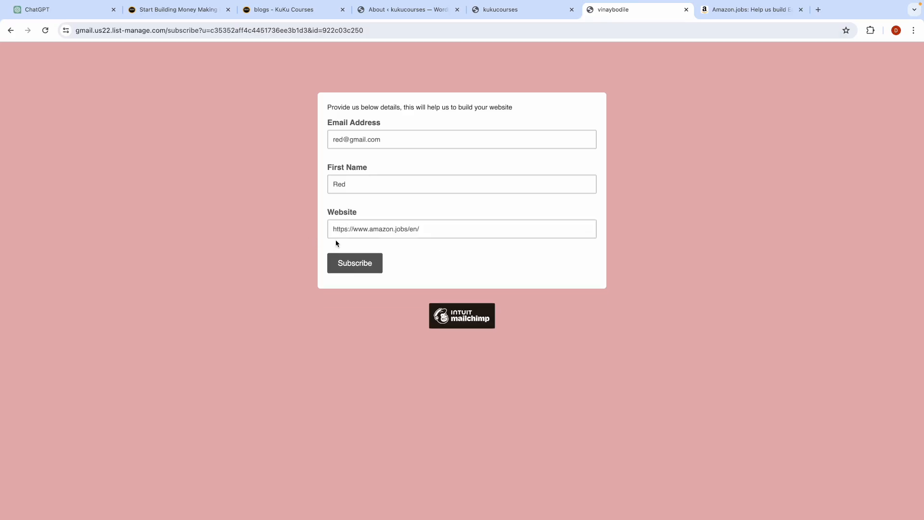
- Submit the test signup, complete the stairs image check, and finish the subscription
left_click(359, 268)
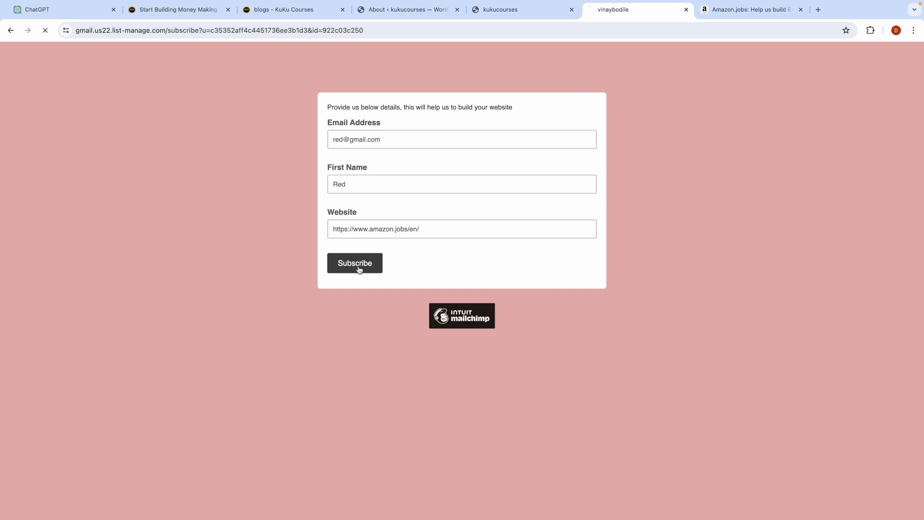
left_click(343, 174)
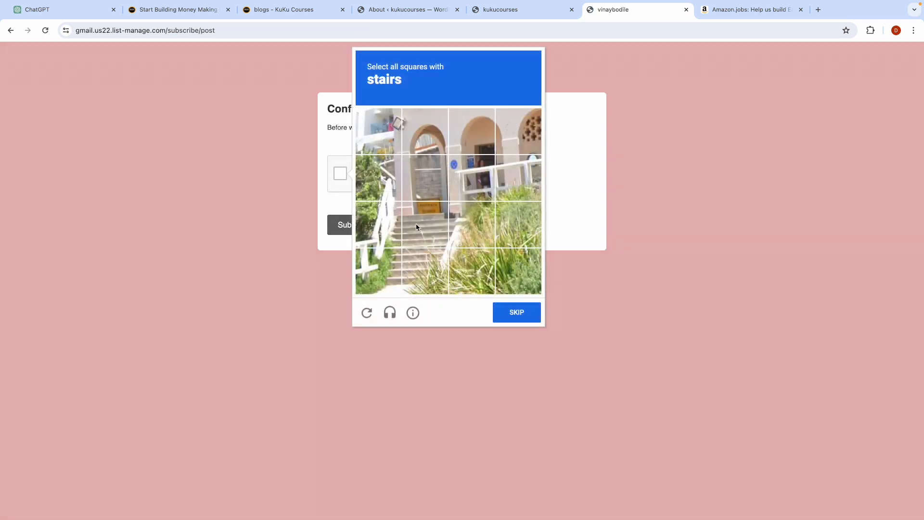
left_click(417, 226)
left_click(470, 226)
left_click(423, 270)
left_click(399, 252)
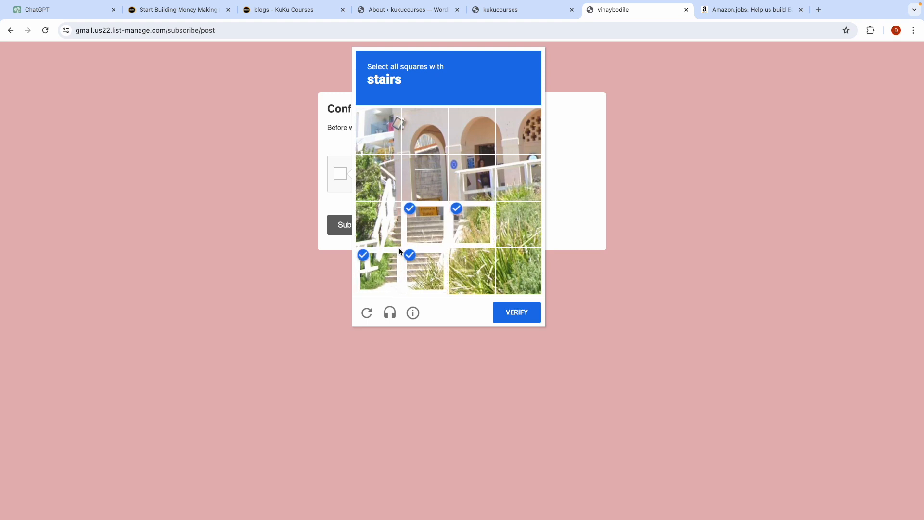
left_click(390, 229)
left_click(522, 319)
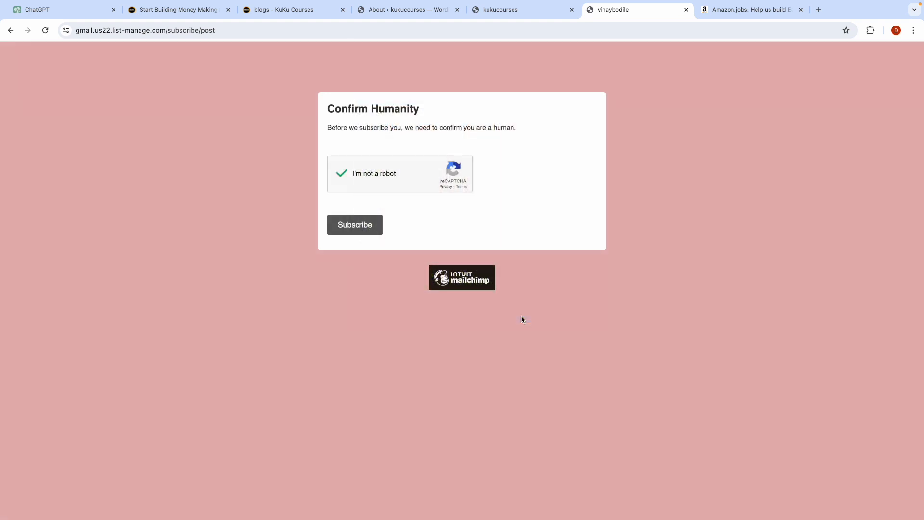
left_click(353, 229)
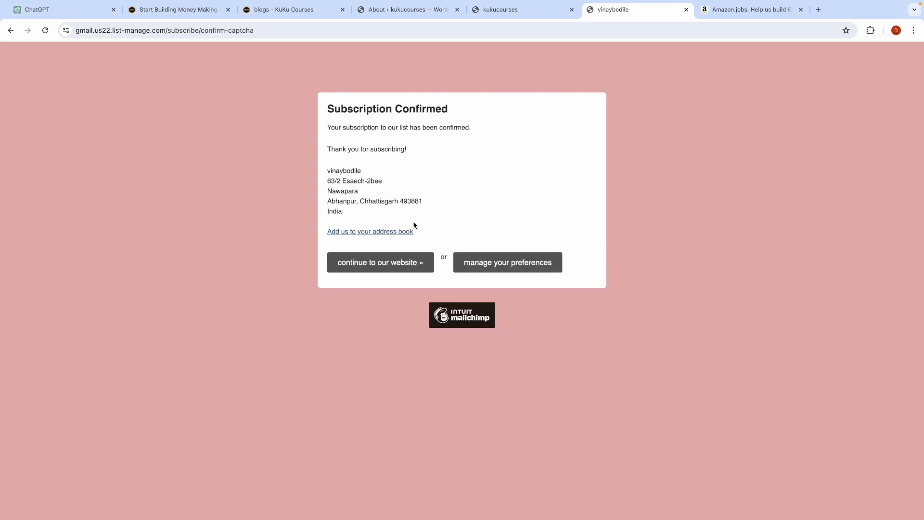
triple_click(378, 108)
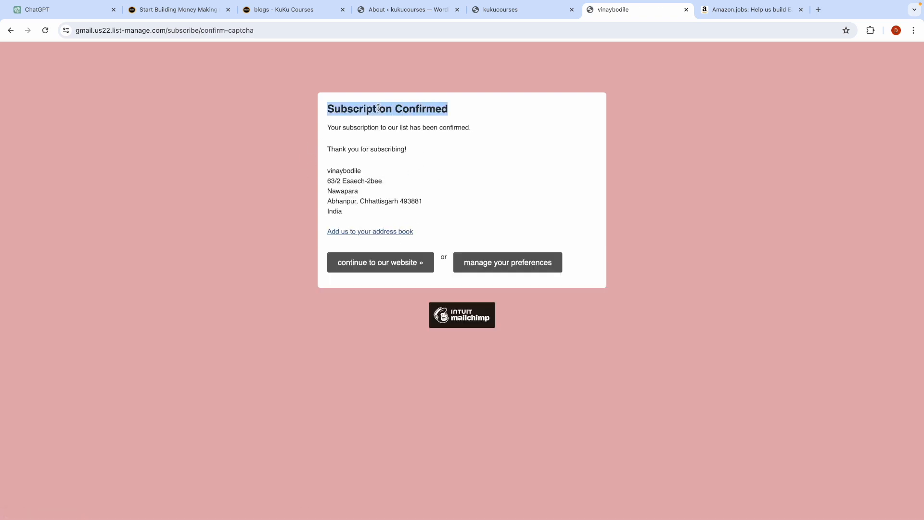
- Open the full list of audience contacts in the Mailchimp window and check the new contact's source
key("ctrl+Left")
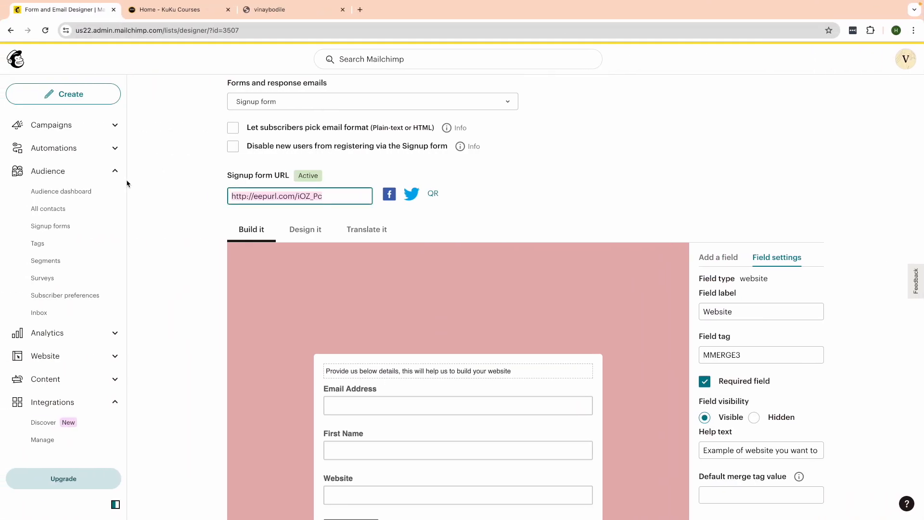
left_click(57, 208)
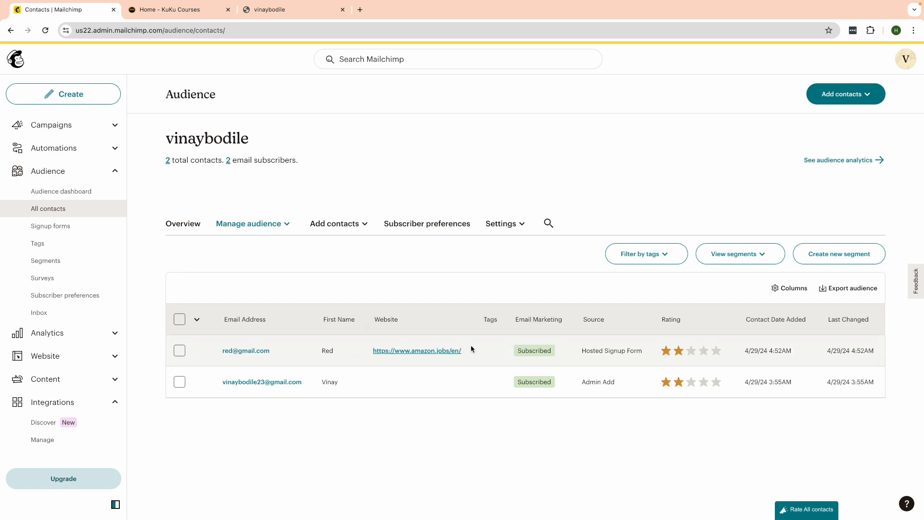
triple_click(601, 347)
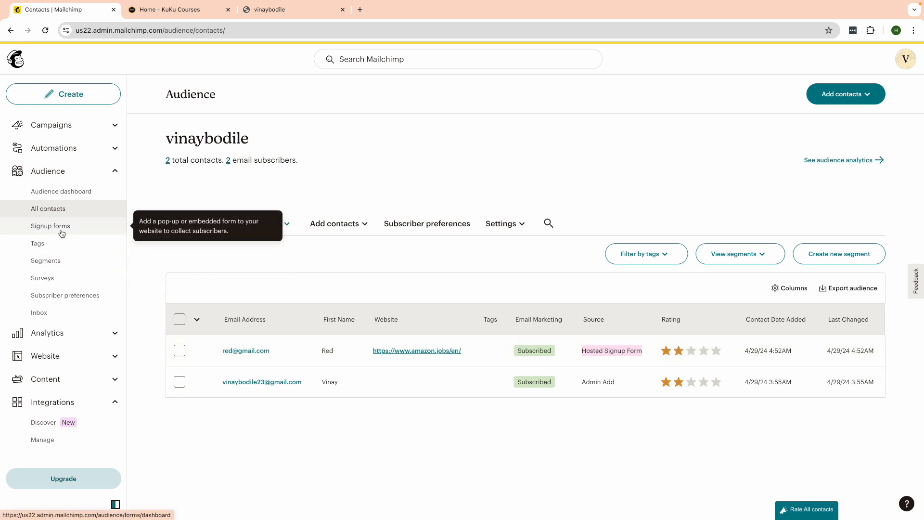
left_click(519, 197)
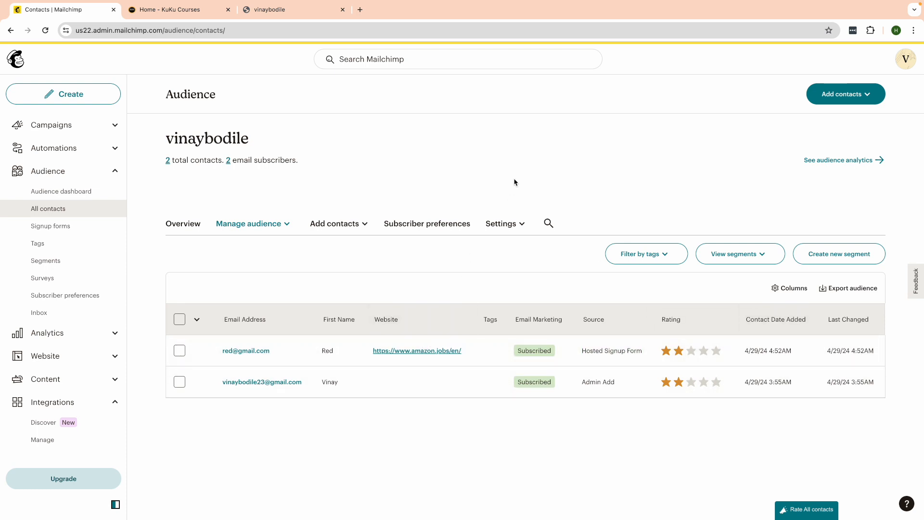
- Close the subscription confirmation tab and the Amazon.jobs tab in the other browser window
key("ctrl+Left")
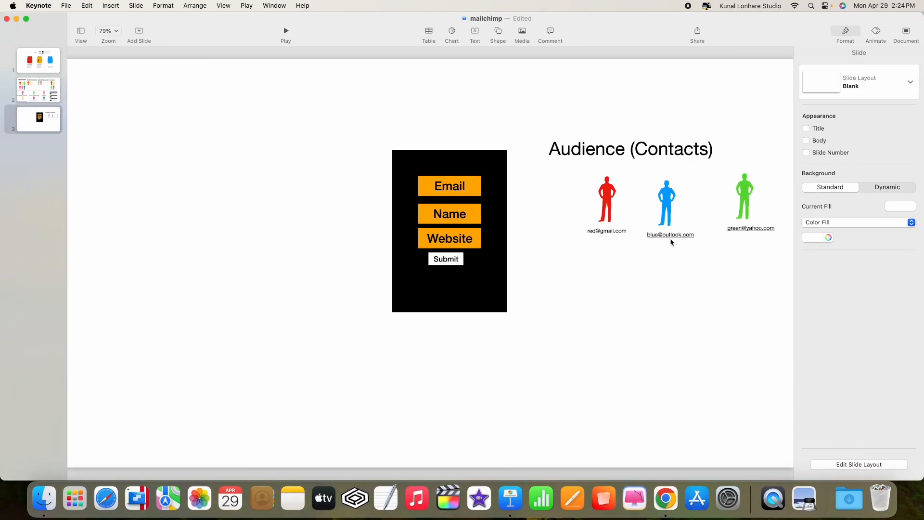
key("ctrl+Right")
key("ctrl+Right")
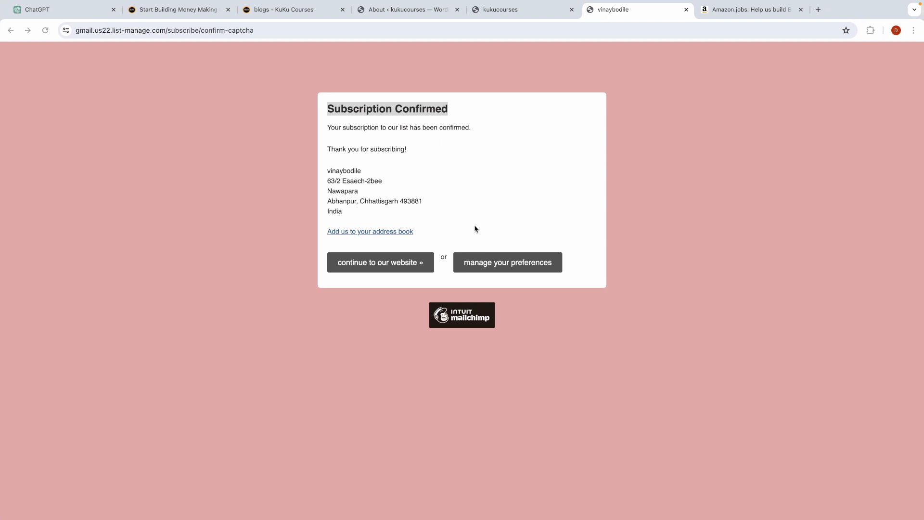
left_click(686, 10)
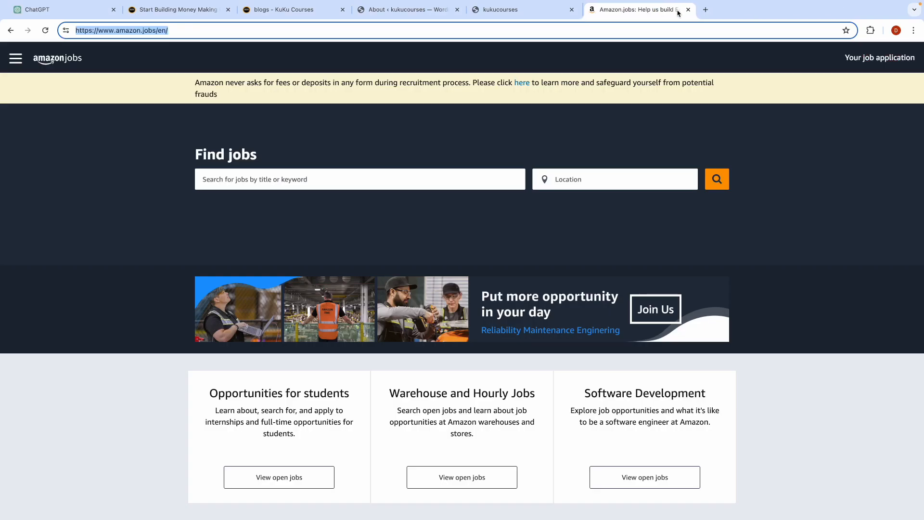
left_click(689, 12)
- Return to the Mailchimp window, open the form builder from the signup forms page and copy the signup form URL
key("ctrl+Left")
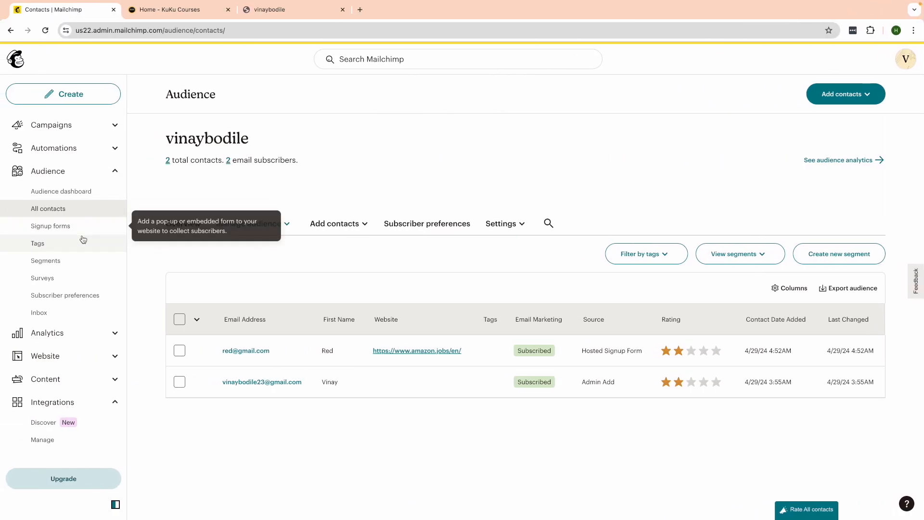
left_click(61, 226)
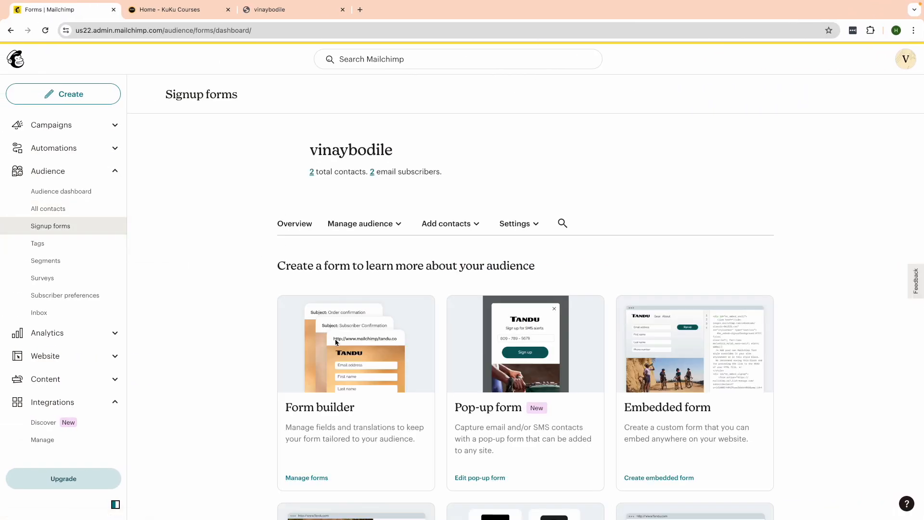
left_click(313, 319)
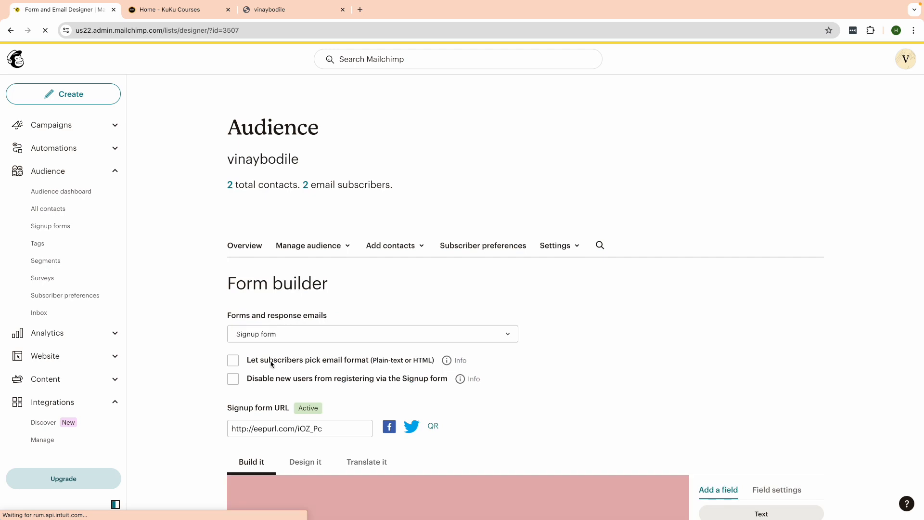
left_click(262, 428)
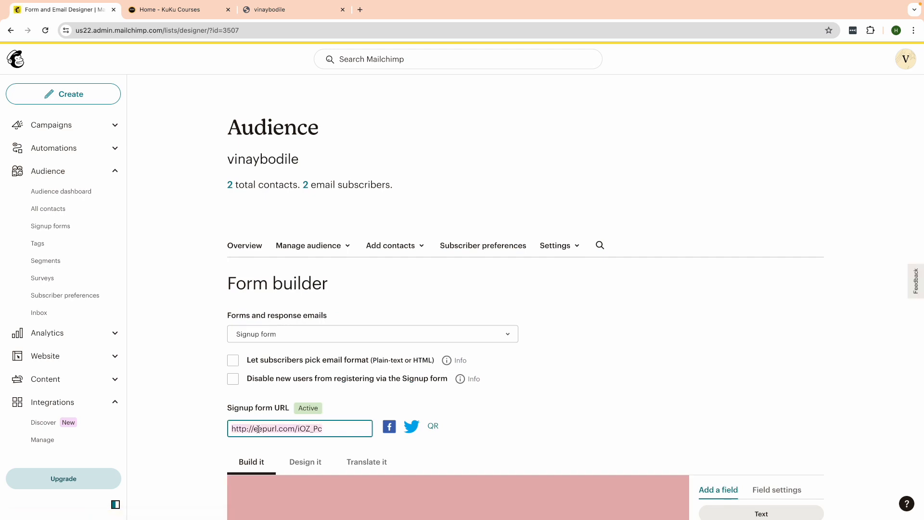
right_click(262, 427)
left_click(282, 330)
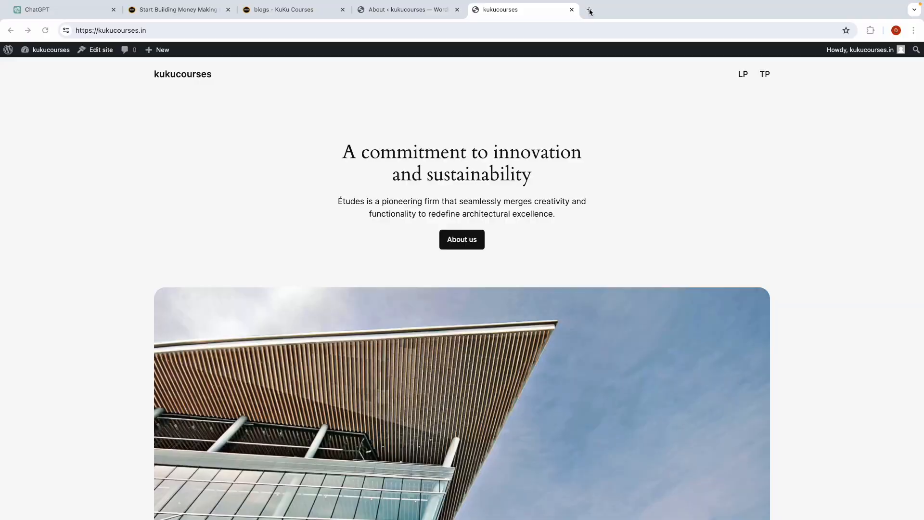
- Open the copied signup form URL in two new tabs of the other browser window and return to the first one
left_click(590, 9)
key("ctrl+v")
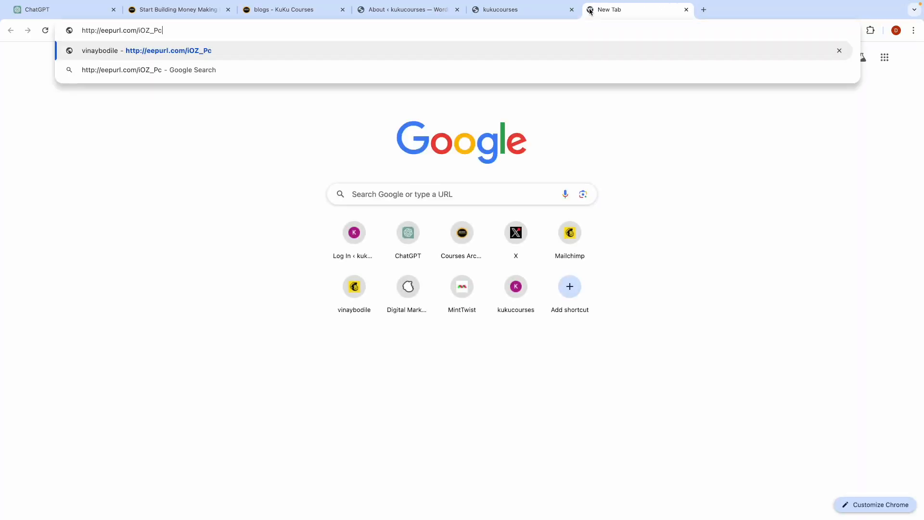
key("Return")
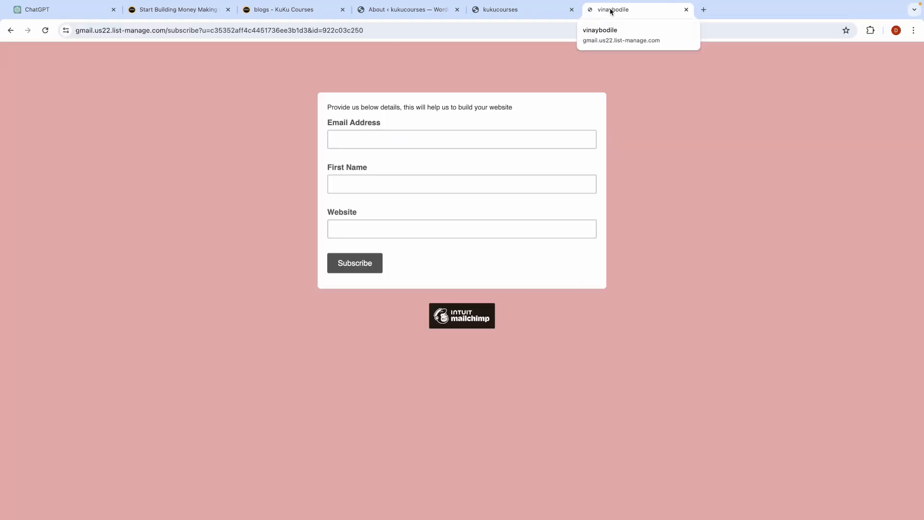
left_click(704, 9)
key("ctrl+v")
key("Return")
left_click(650, 10)
- Fill in the second test contact's e-mail address and first name on the hosted signup form
left_click(365, 140)
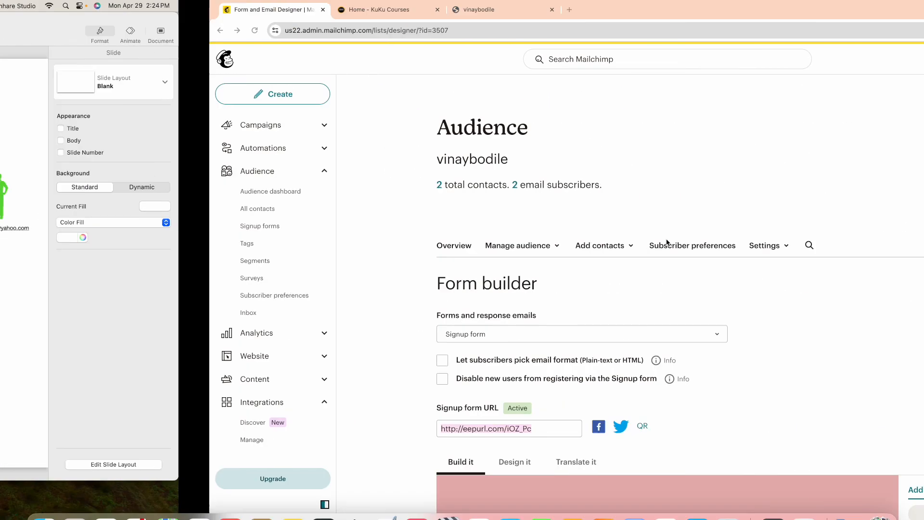
type("blue@outlook.com")
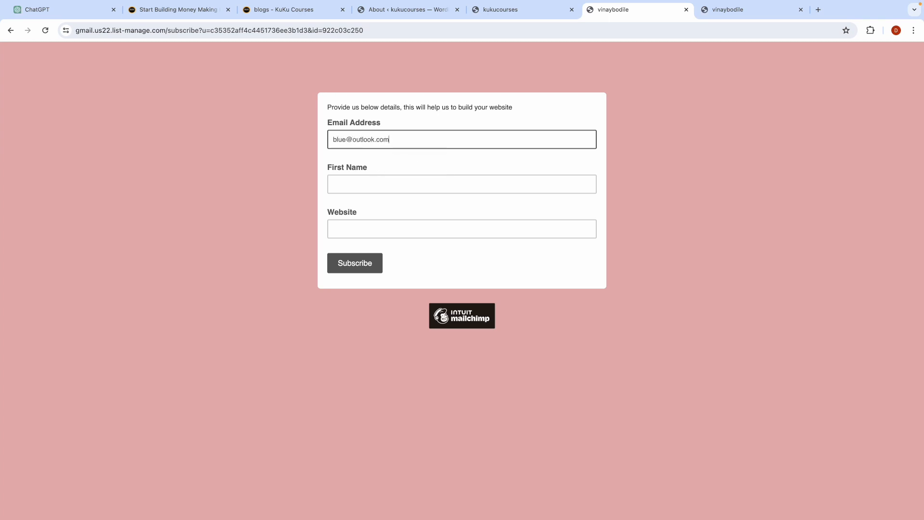
left_click(345, 187)
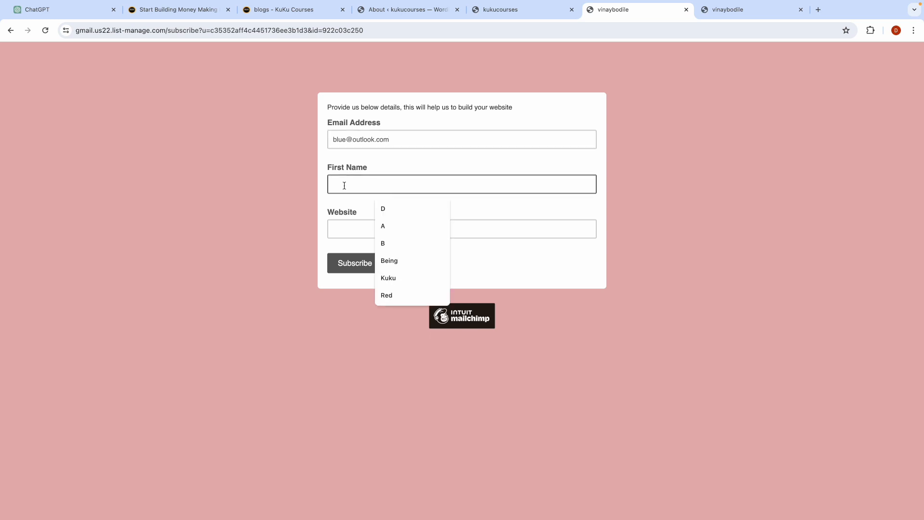
type("Blue")
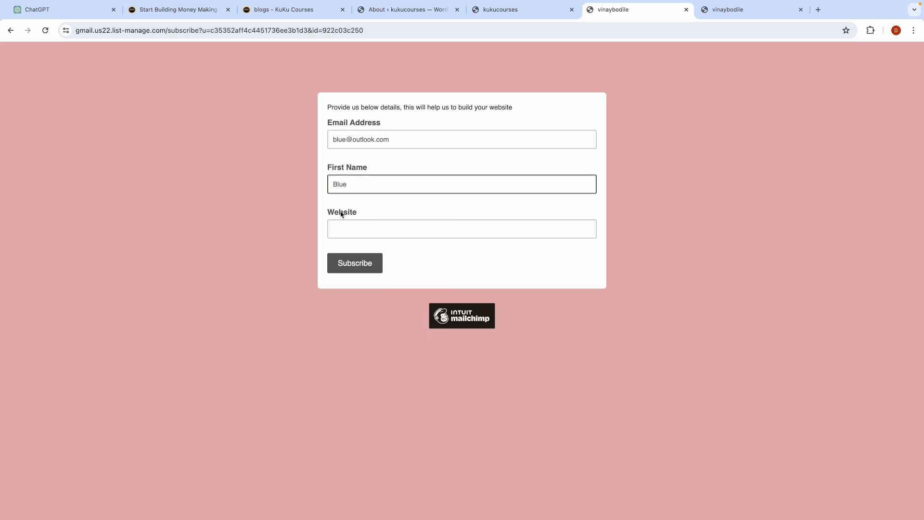
- Open the KuKu Courses home page, copy its URL into the second contact's Website field and submit the signup form
left_click(344, 228)
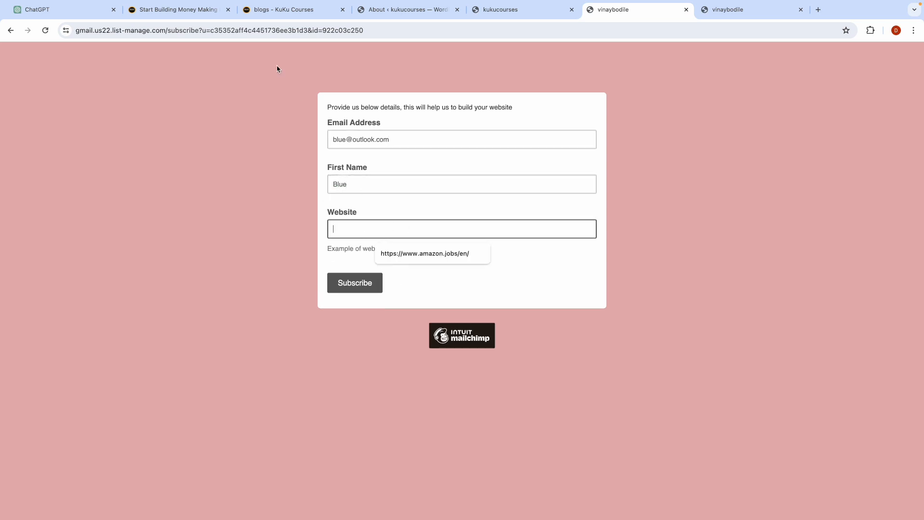
left_click(192, 10)
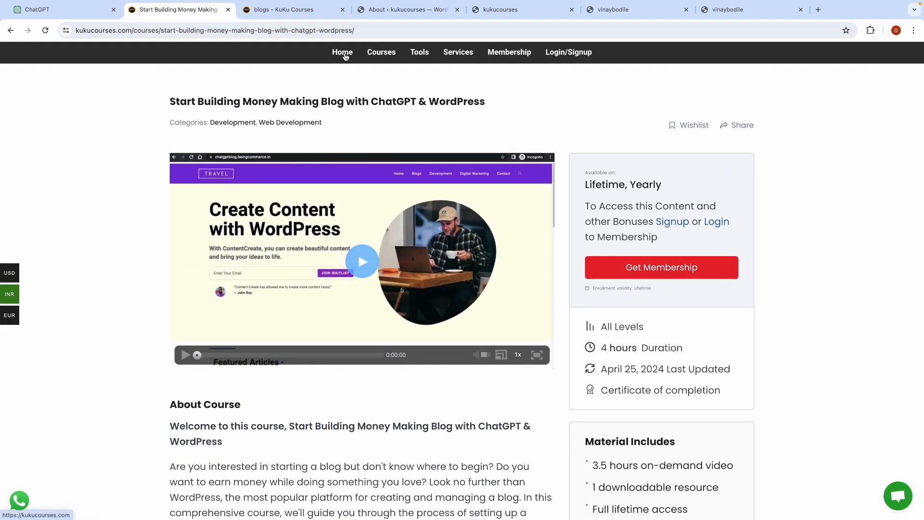
left_click(343, 53)
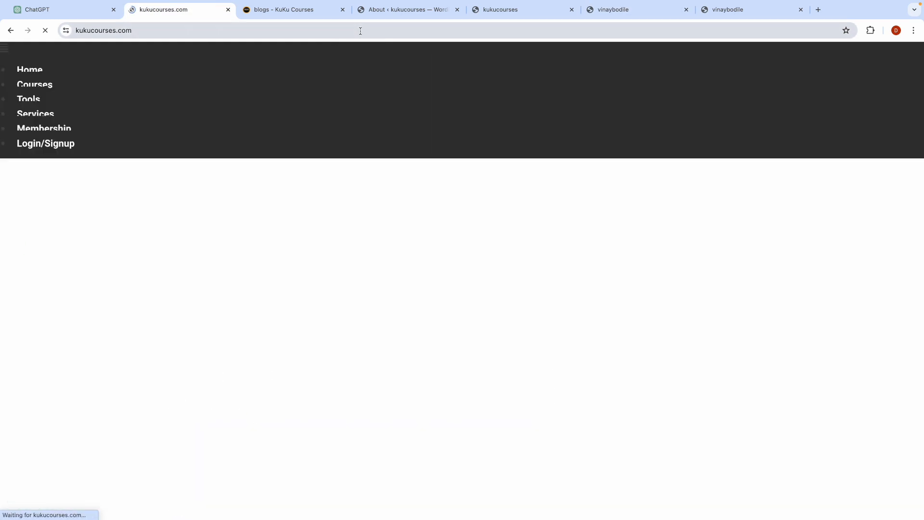
left_click(361, 31)
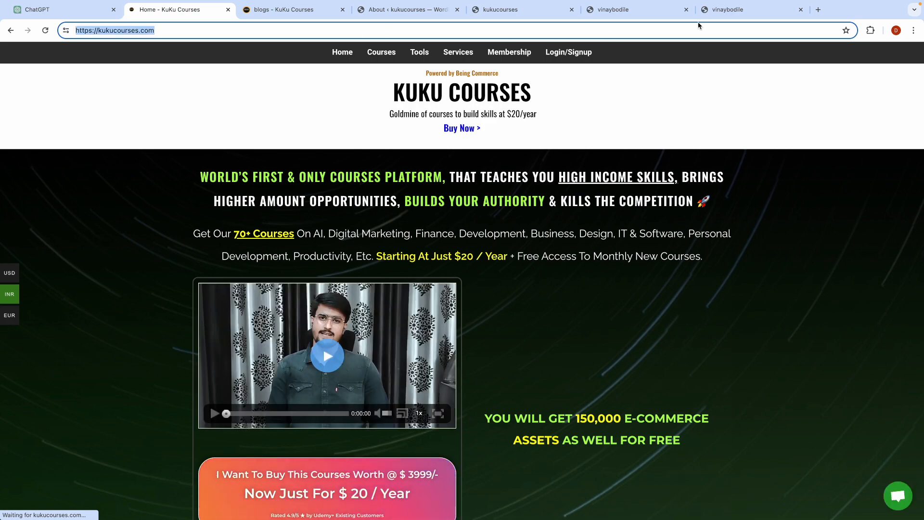
left_click(631, 10)
key("ctrl+v")
left_click(353, 267)
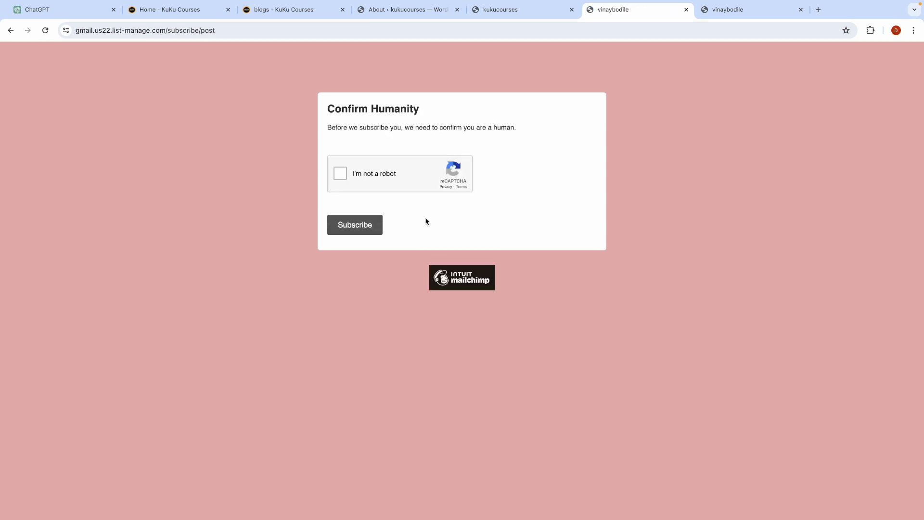
- Complete the human verification by selecting all bicycle images, and confirm the second contact's subscription
left_click(342, 175)
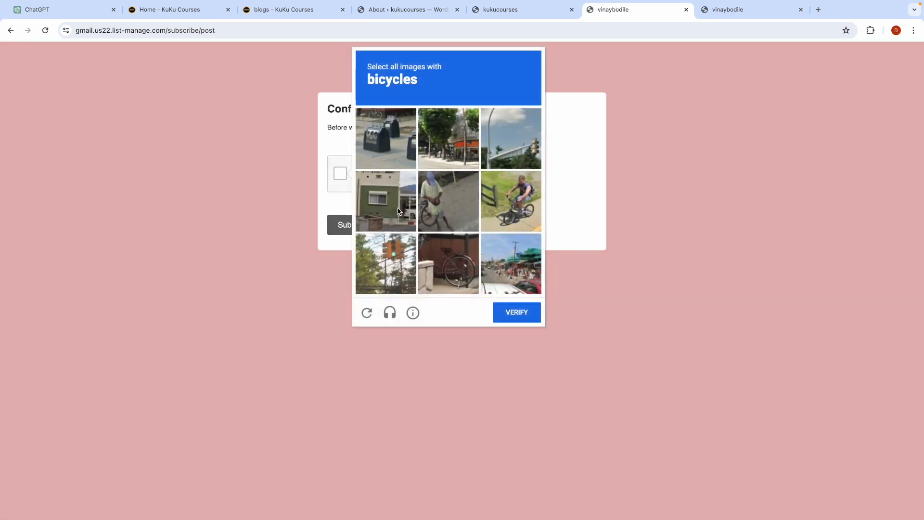
left_click(465, 213)
left_click(549, 213)
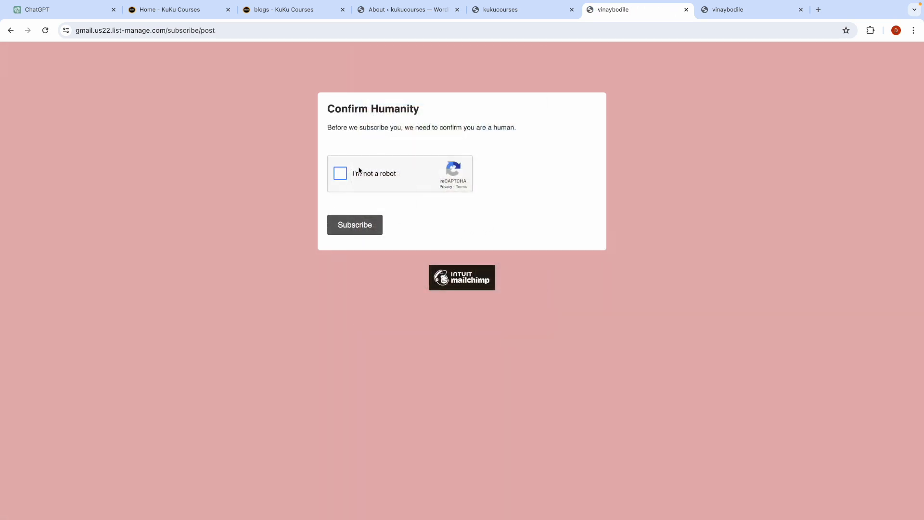
left_click(340, 174)
left_click(492, 208)
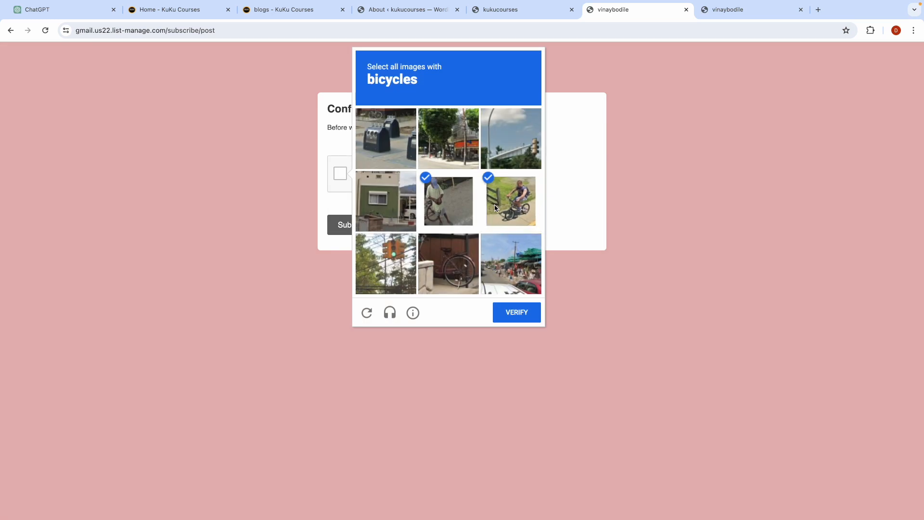
left_click(435, 280)
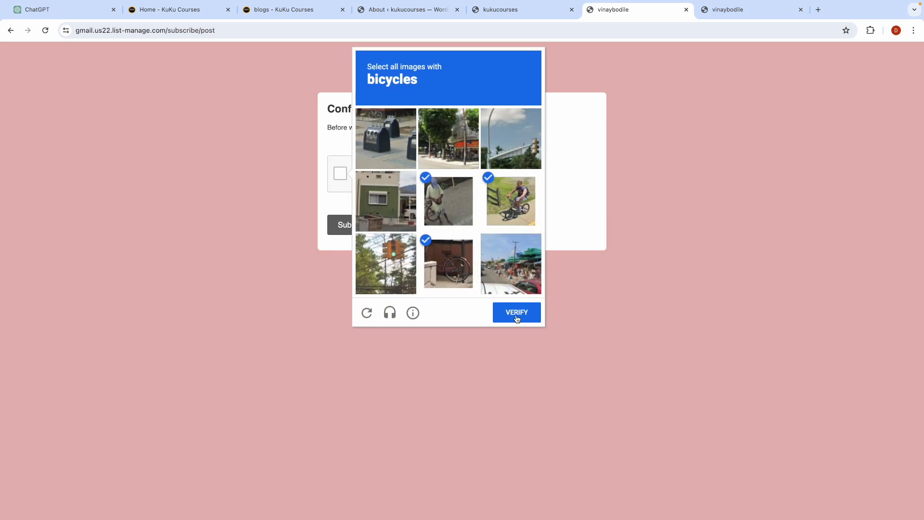
left_click(516, 318)
left_click(357, 233)
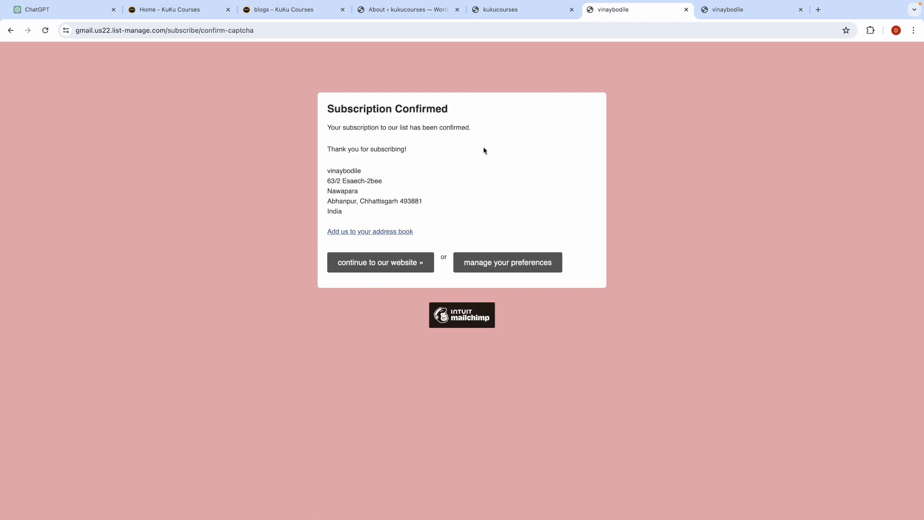
- Switch to the remaining signup form tab and enter the third test contact's e-mail address
left_click(749, 14)
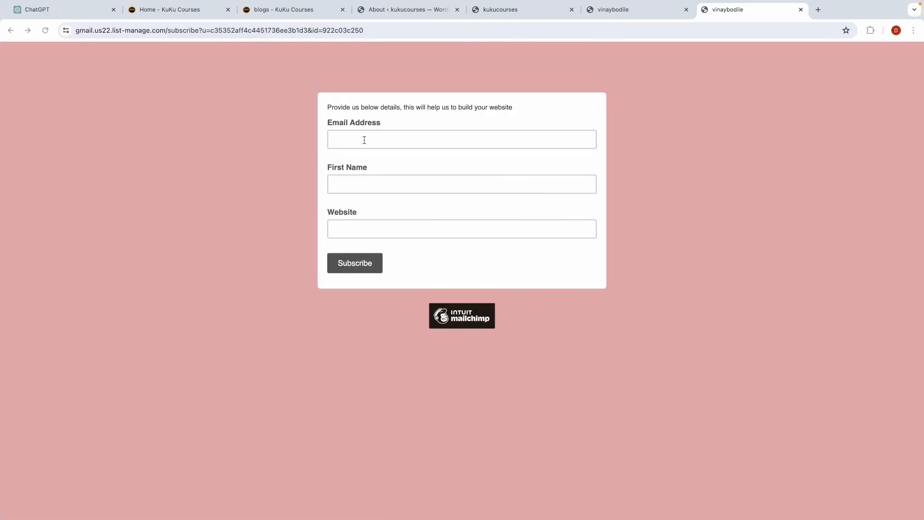
left_click(365, 140)
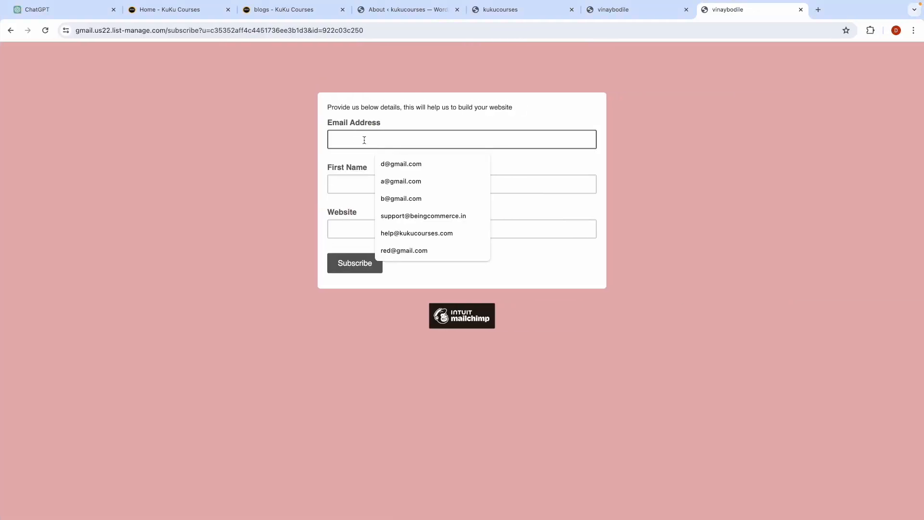
type("green@yahoo.com")
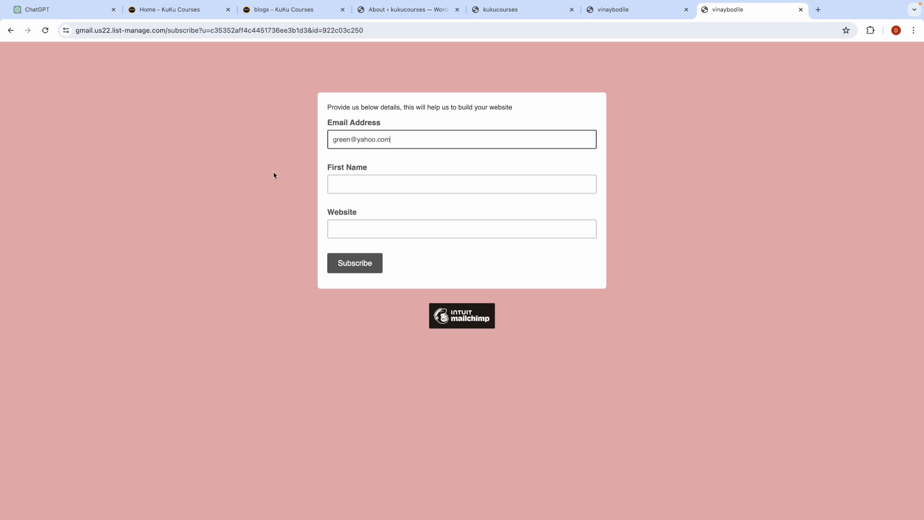
left_click(274, 175)
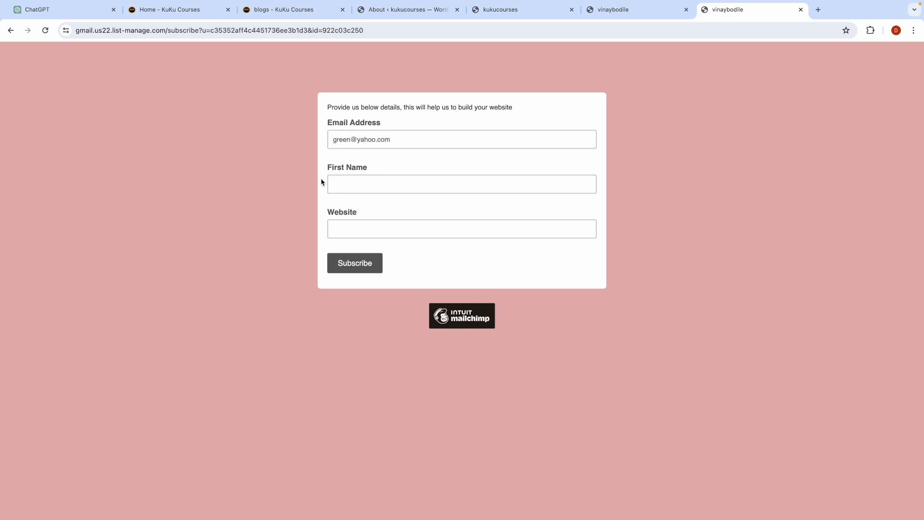
- Return to the Mailchimp form builder, check the field settings of the form's fields and mark the Website field as required
key("ctrl+Left")
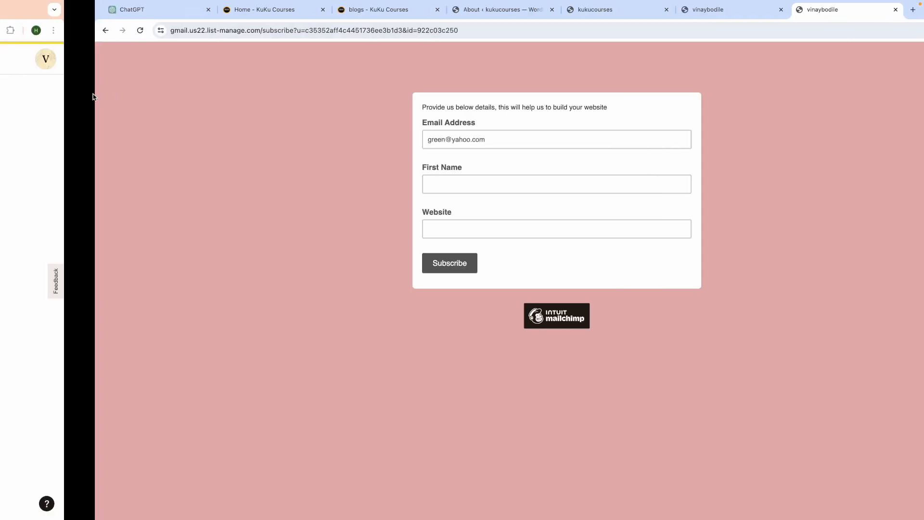
scroll(167, 438, "down", 8)
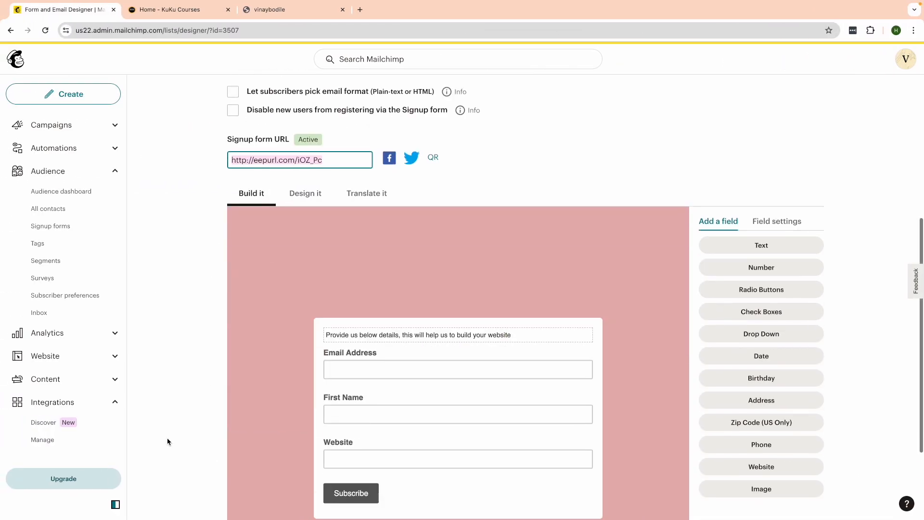
left_click(391, 246)
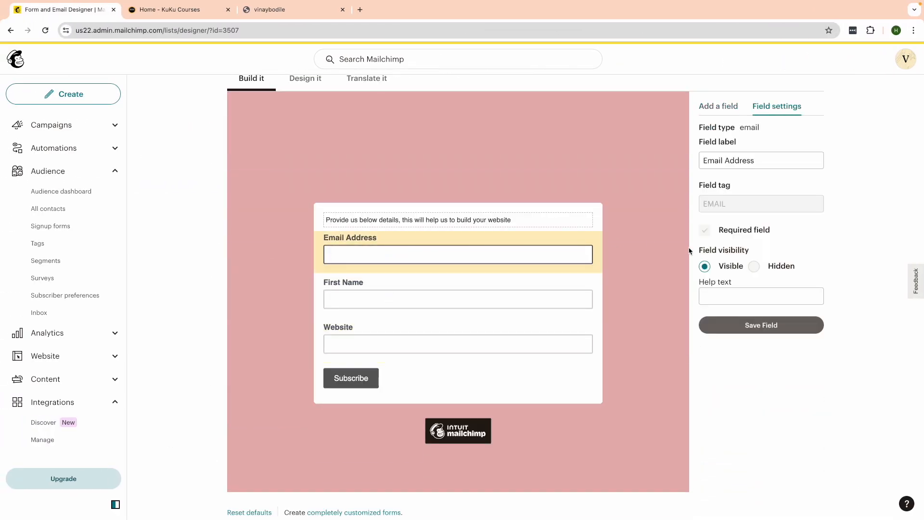
left_click(462, 296)
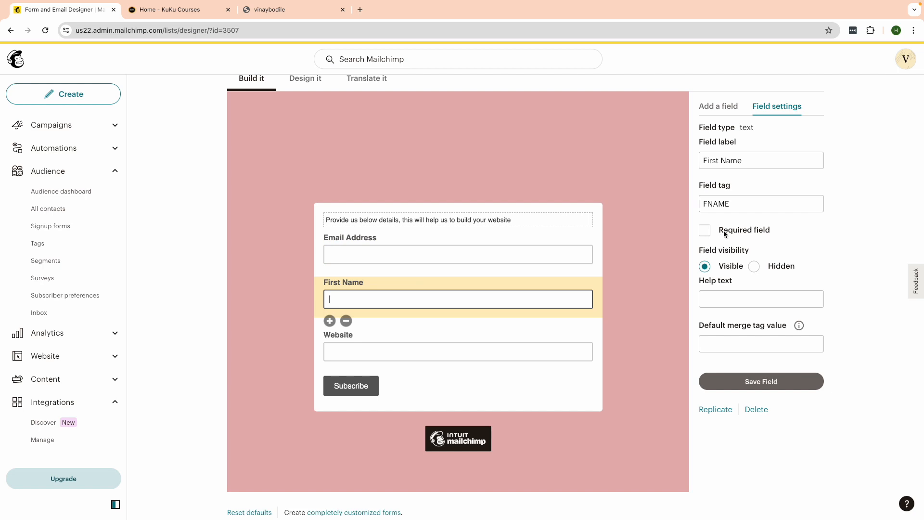
left_click(373, 349)
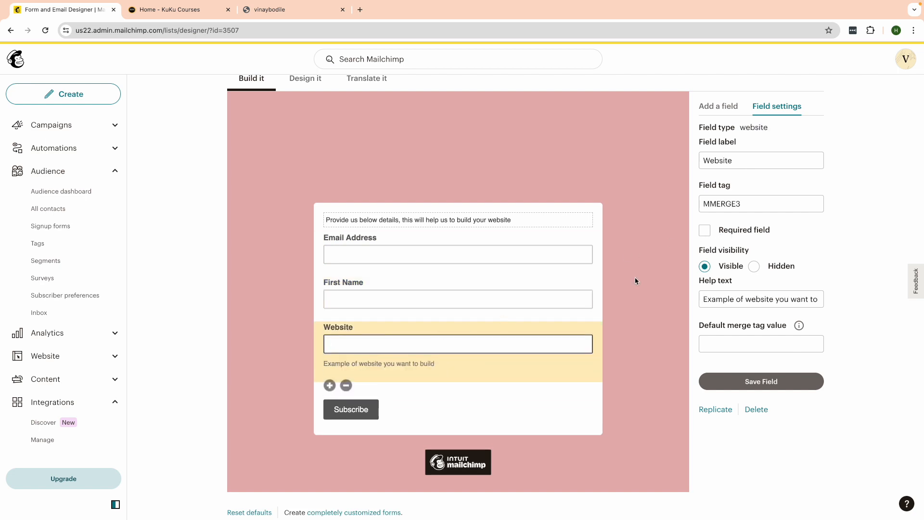
left_click(706, 231)
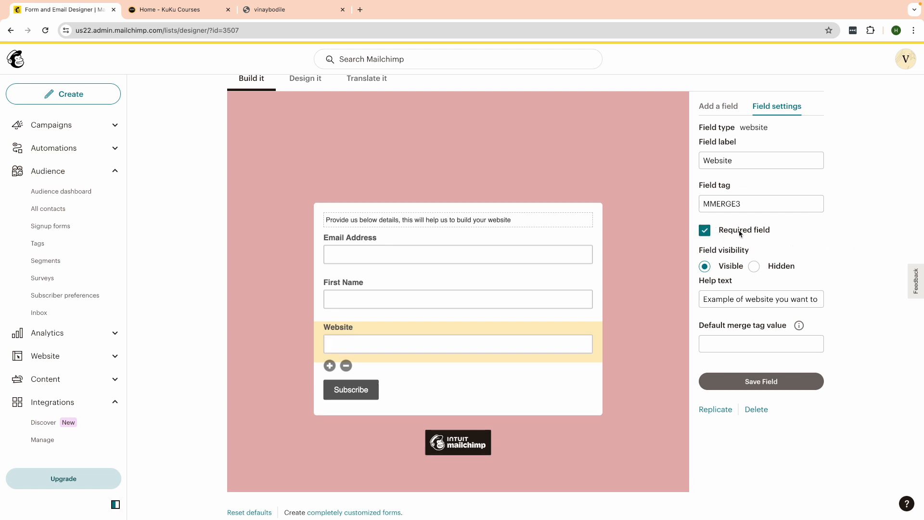
- Complete the third contact's e-mail address and first name on the hosted form and submit it with the Website field empty
key("ctrl+Right")
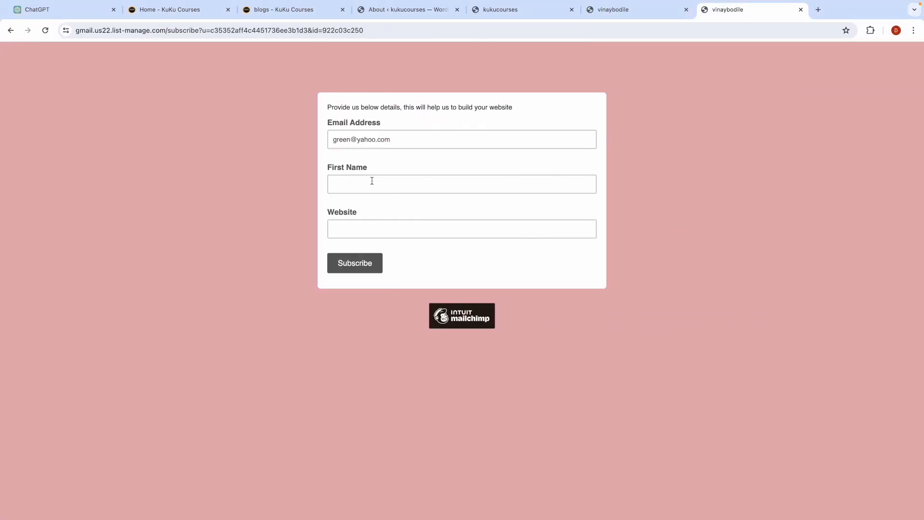
left_click(354, 184)
type("Green")
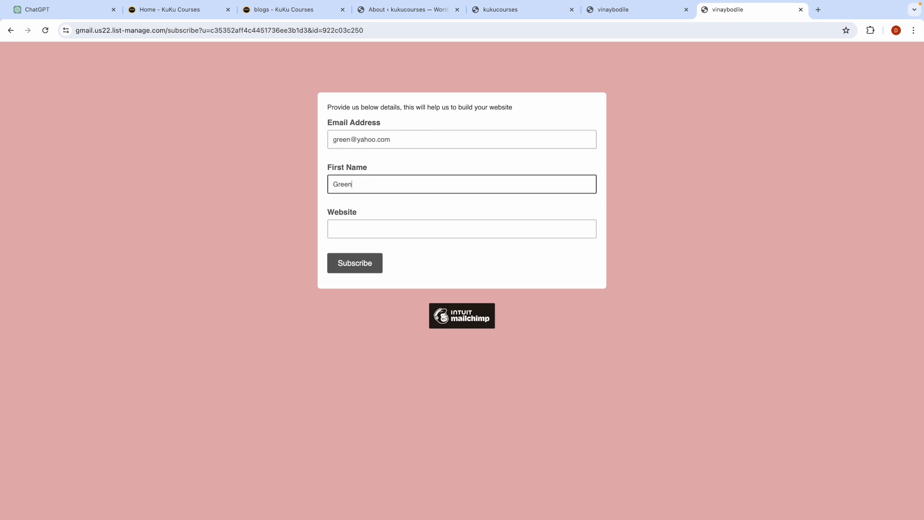
triple_click(358, 145)
key("super+c")
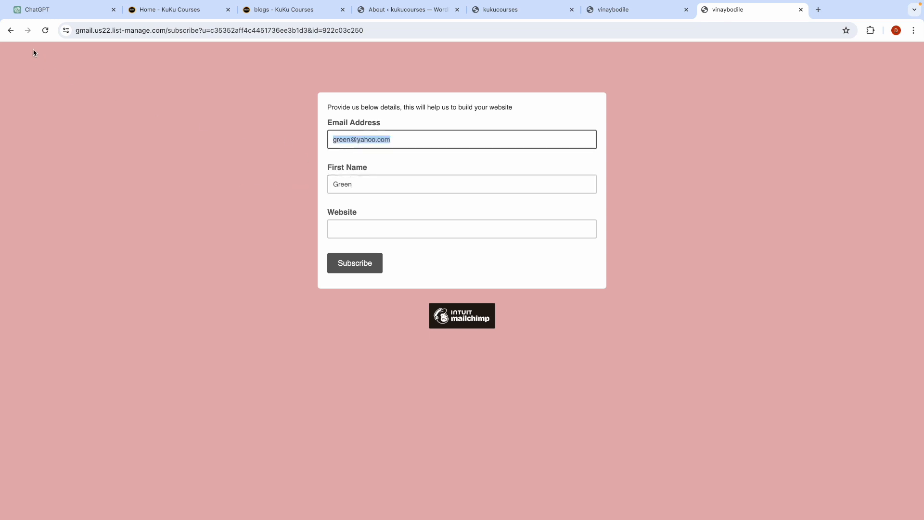
left_click(345, 146)
key("super+v")
left_click(350, 185)
type("Gr")
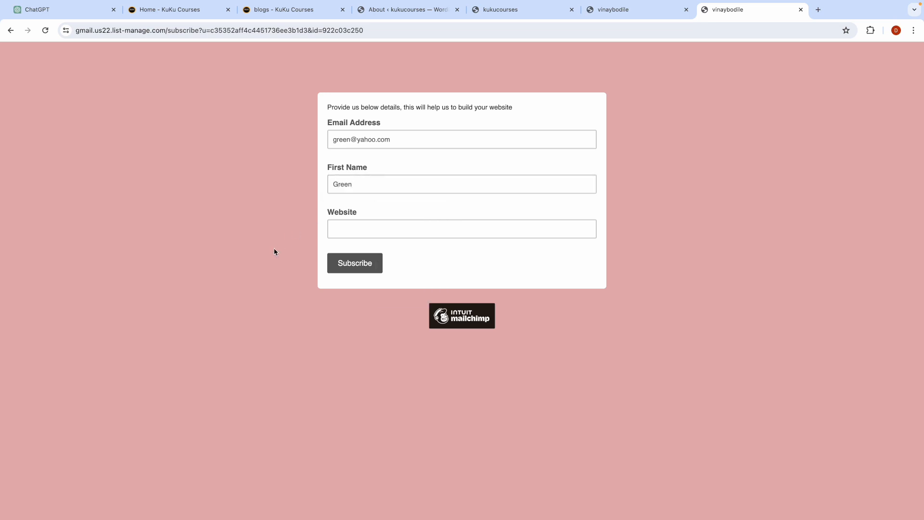
left_click(359, 269)
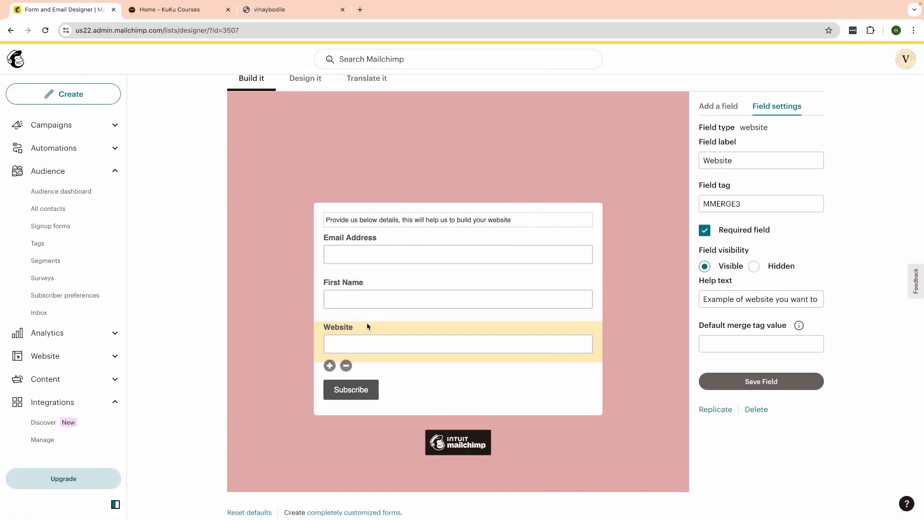
left_click(449, 326)
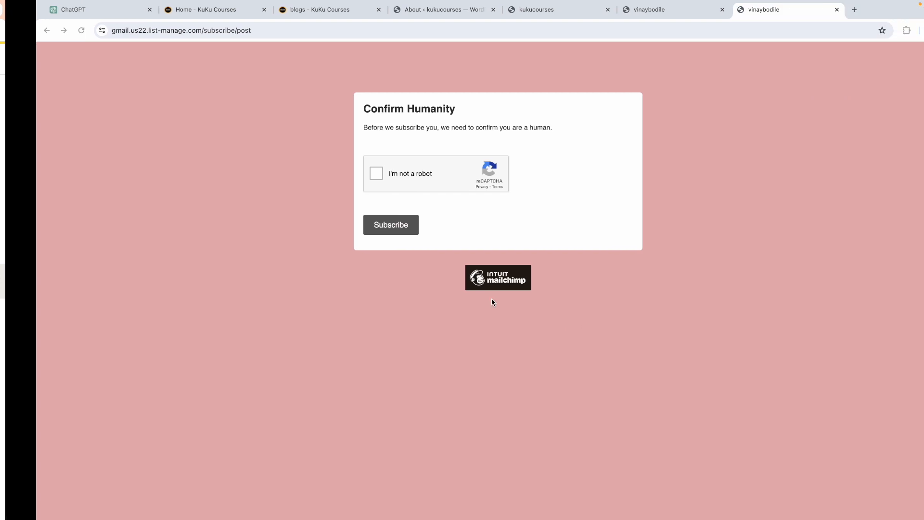
- Complete the human verification by selecting the motorcycle squares, and confirm the third contact's subscription
left_click(345, 179)
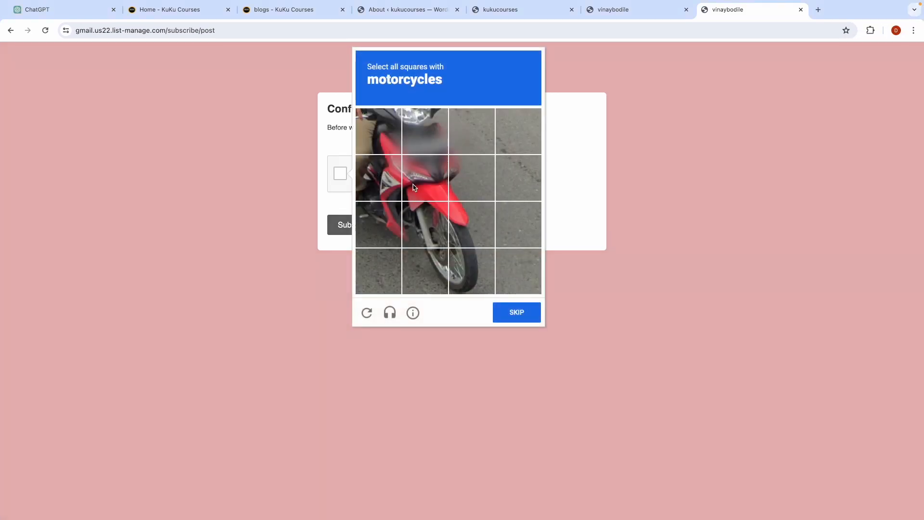
left_click(425, 187)
left_click(427, 216)
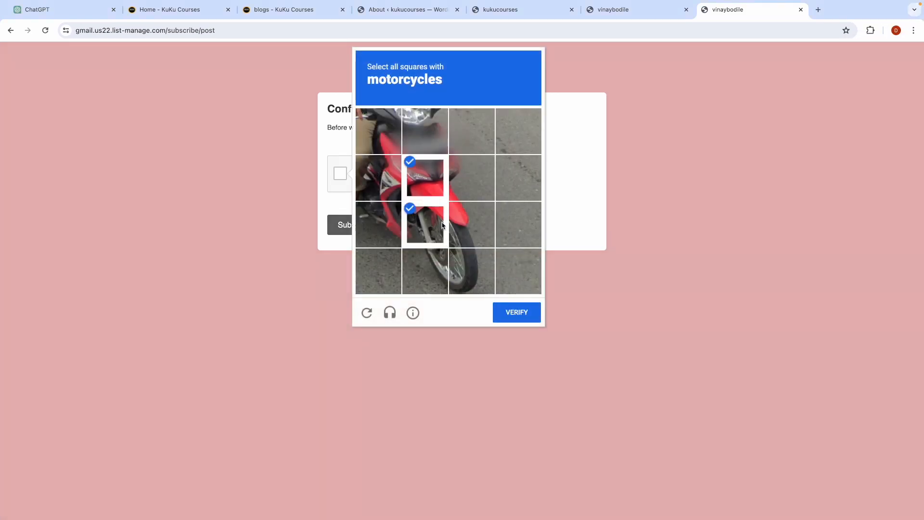
left_click(456, 233)
left_click(465, 262)
left_click(433, 263)
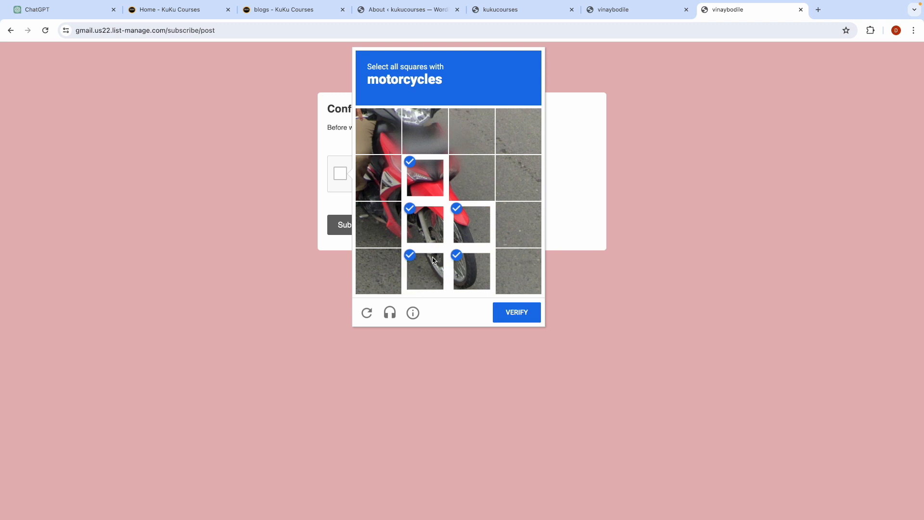
left_click(385, 219)
left_click(391, 175)
left_click(381, 131)
left_click(422, 144)
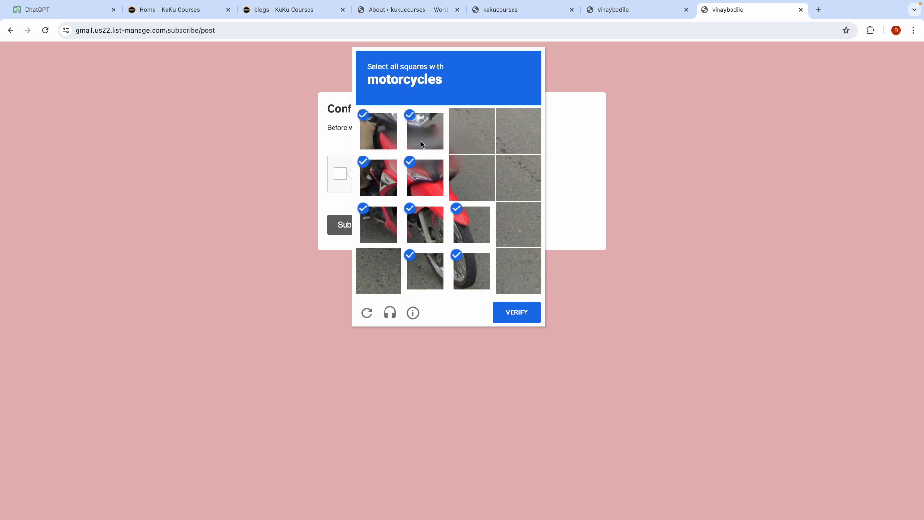
left_click(506, 309)
left_click(370, 232)
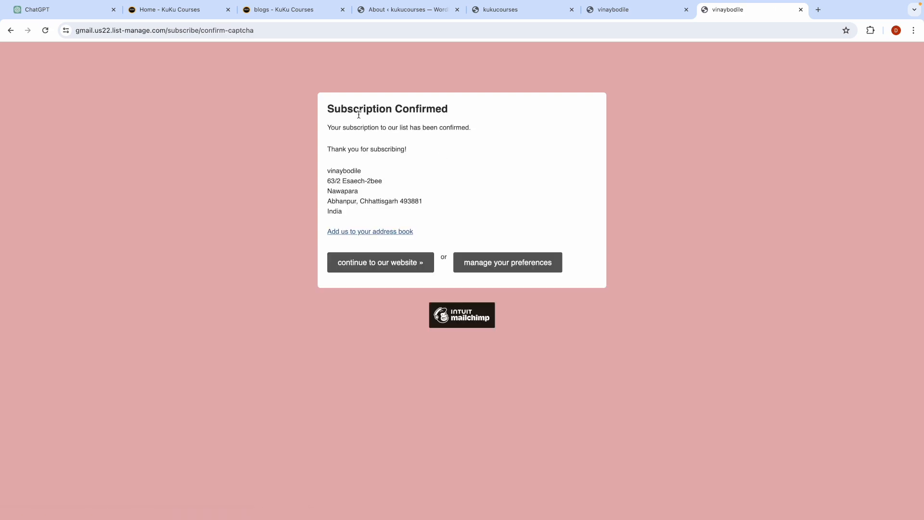
- Return to the Mailchimp window and open the list of all audience contacts to check the new signups
key("ctrl+Left")
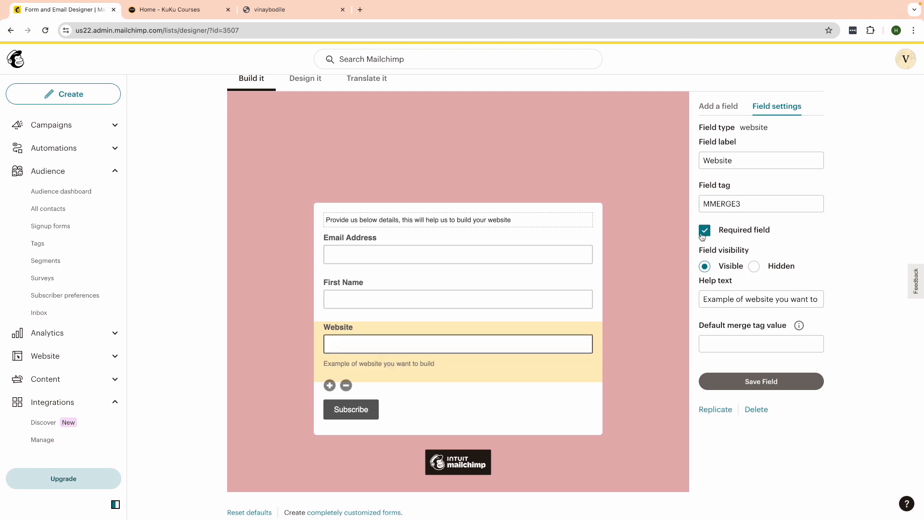
key("ctrl+Right")
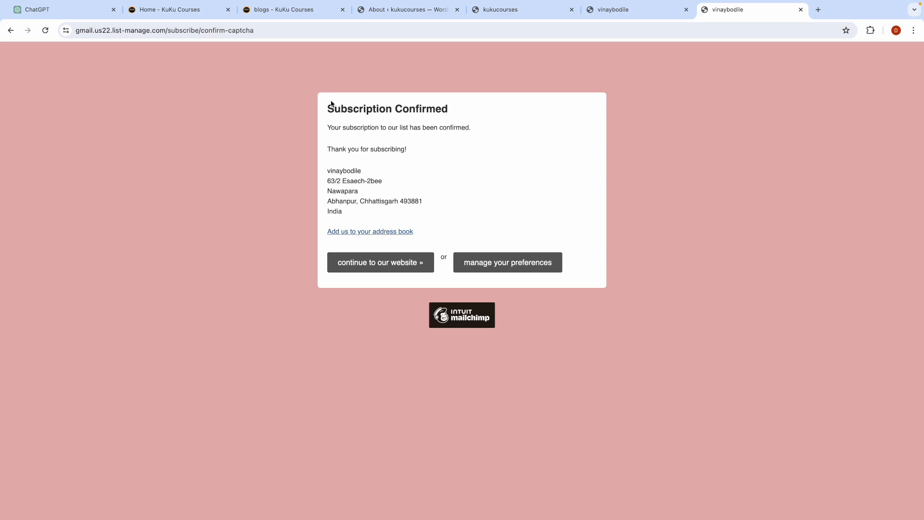
key("ctrl+Left")
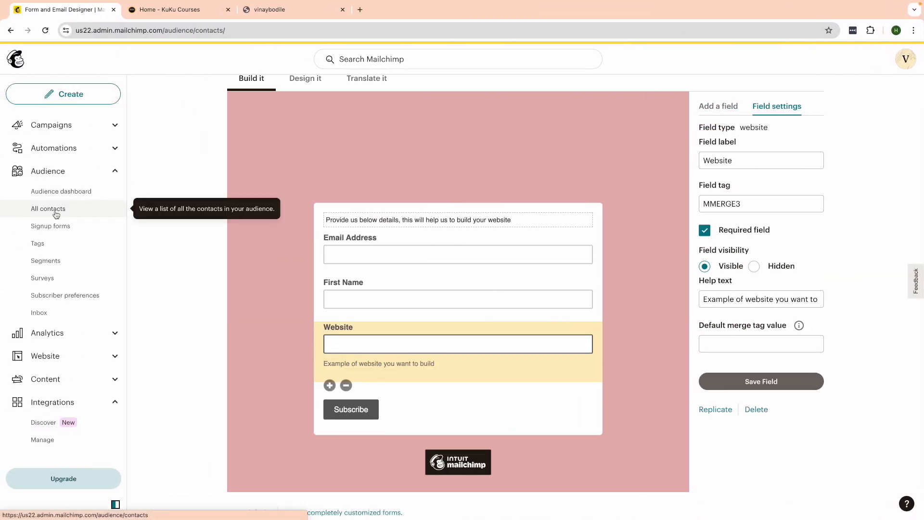
left_click(56, 214)
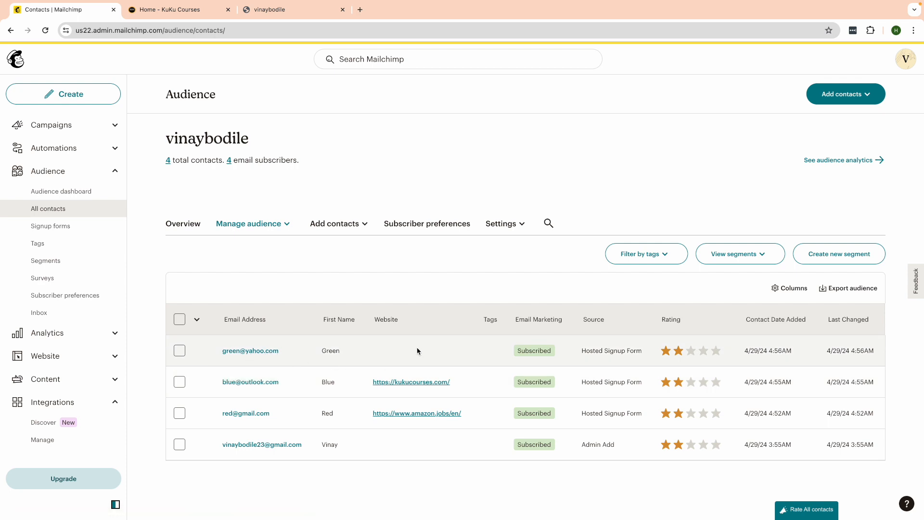
- Open the form builder from the signup forms and review the Email Address field settings and the third contact's subscription confirmation page
left_click(66, 231)
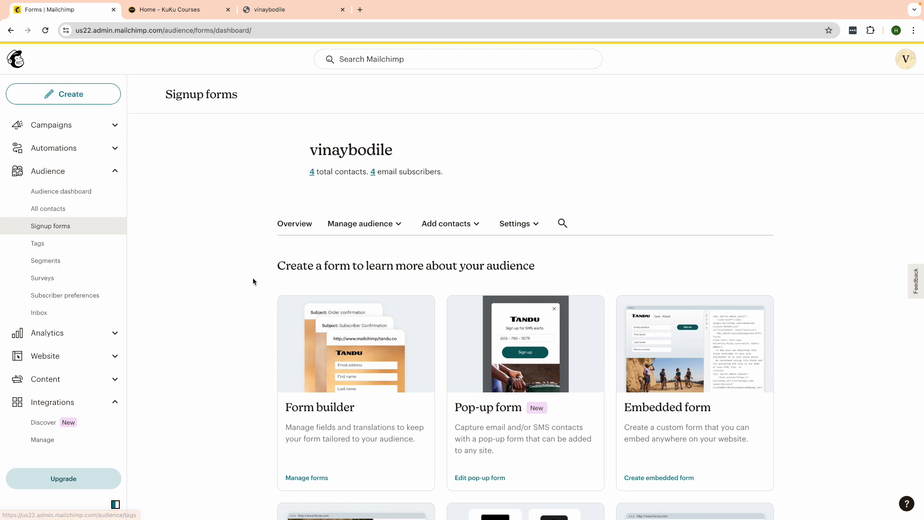
left_click(351, 382)
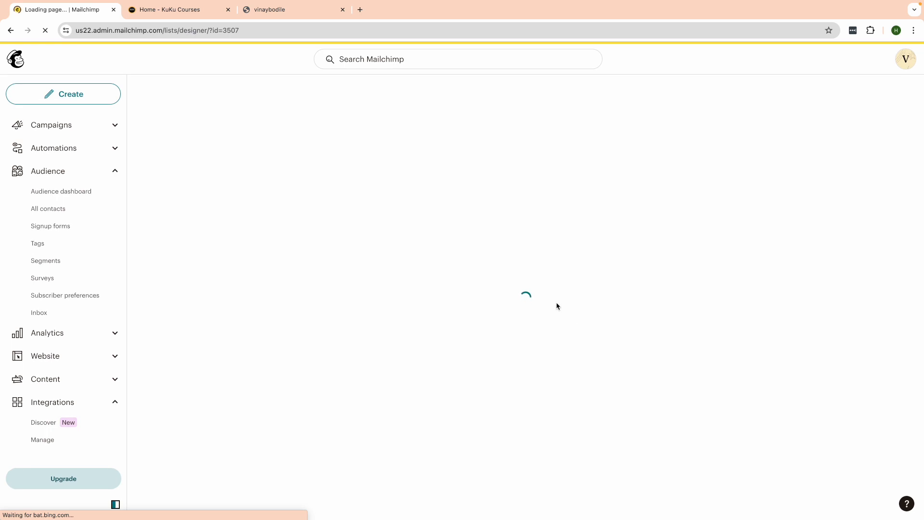
scroll(427, 272, "down", 6)
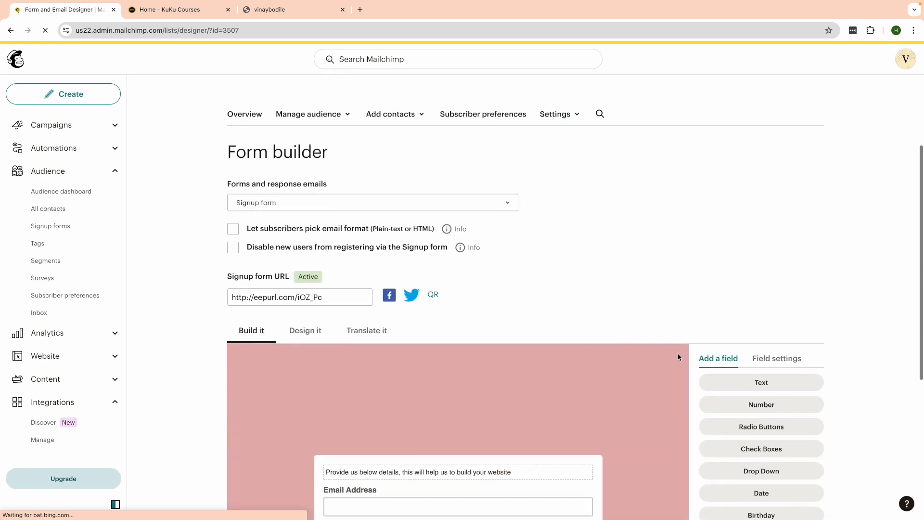
left_click(771, 207)
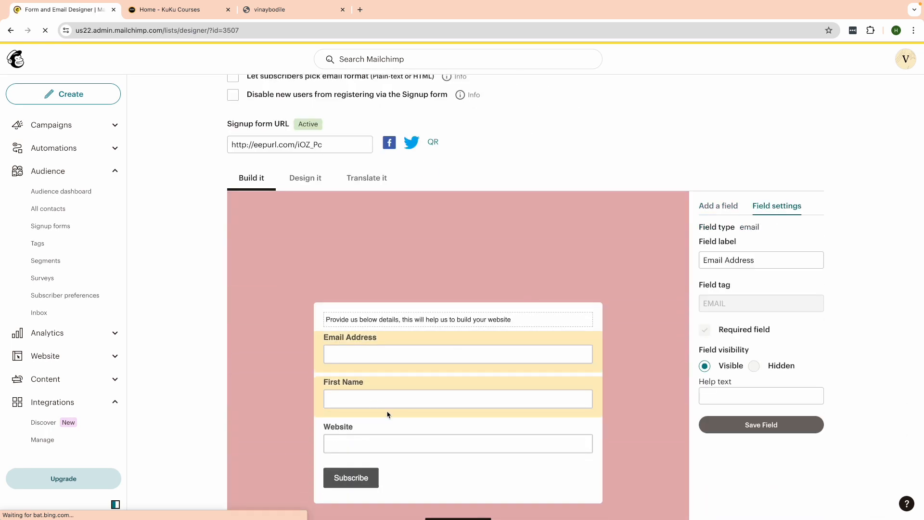
scroll(407, 393, "down", 2)
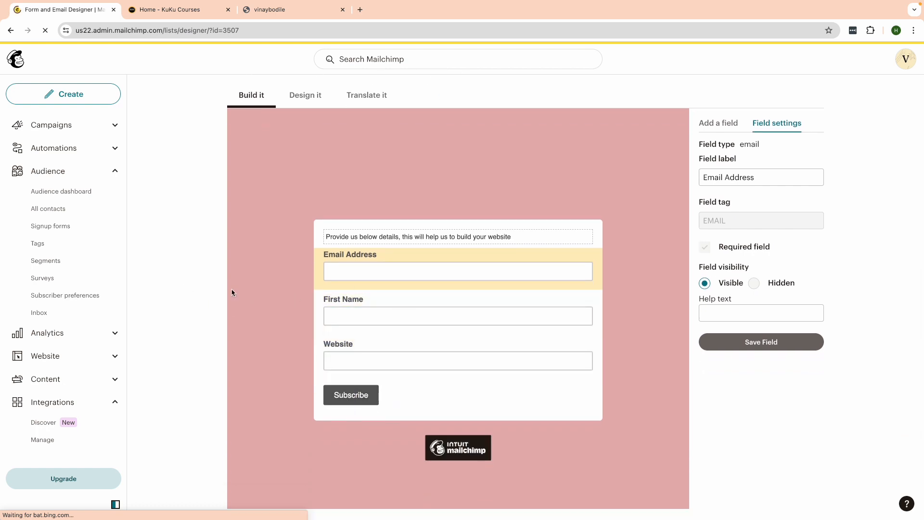
key("ctrl+Right")
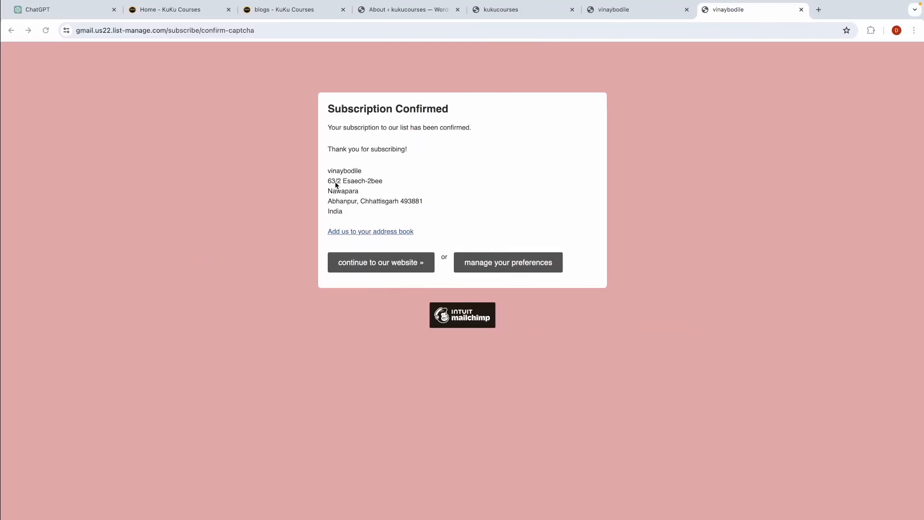
key("ctrl+Left")
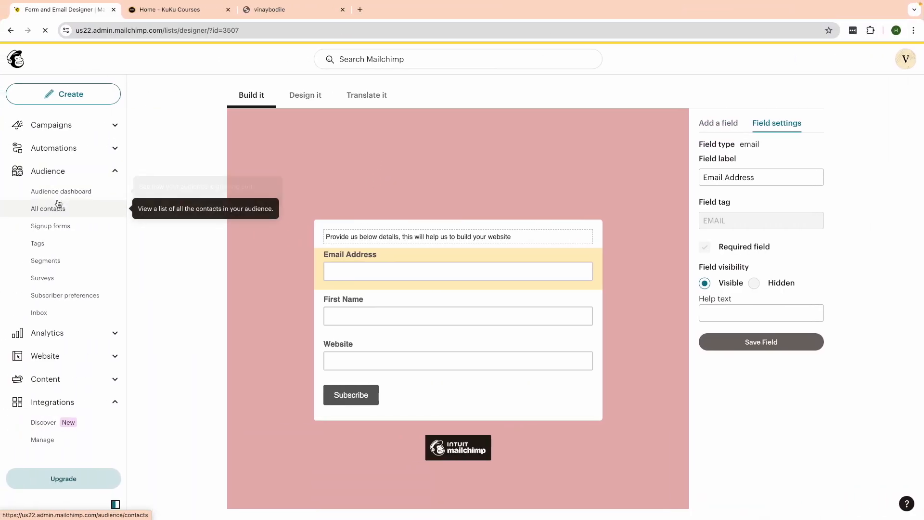
- Return to the list of all audience contacts and open the form for adding a single subscriber
left_click(97, 208)
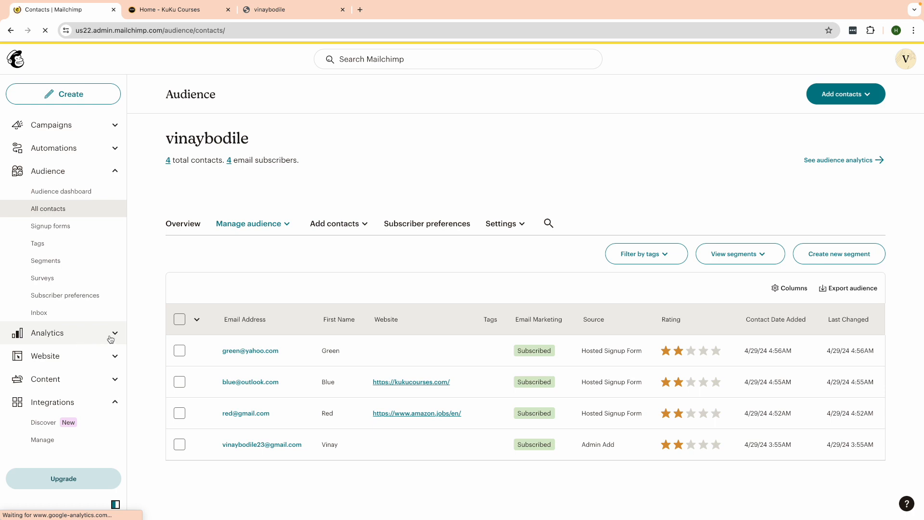
left_click(60, 231)
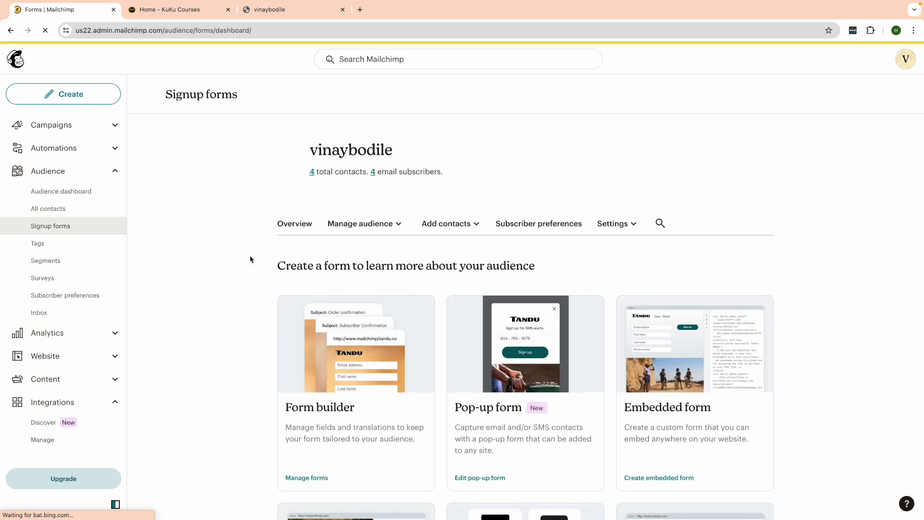
left_click(68, 208)
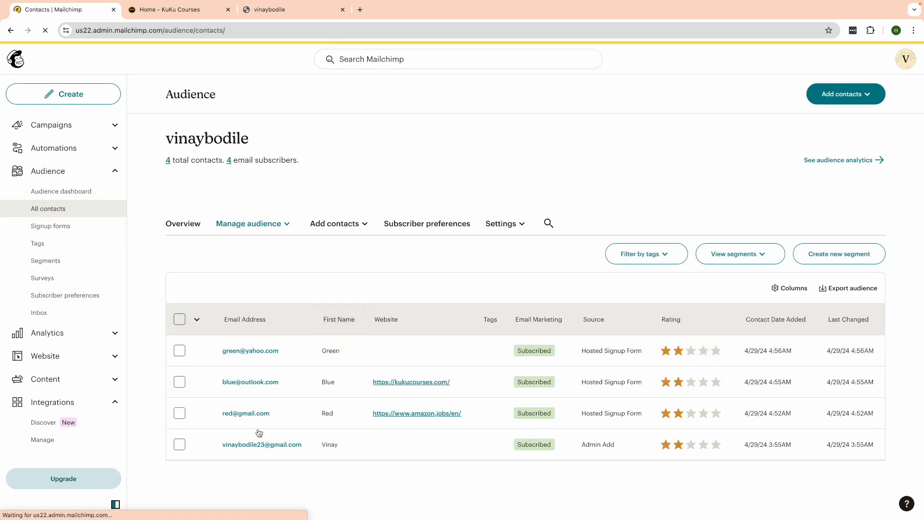
left_click(359, 225)
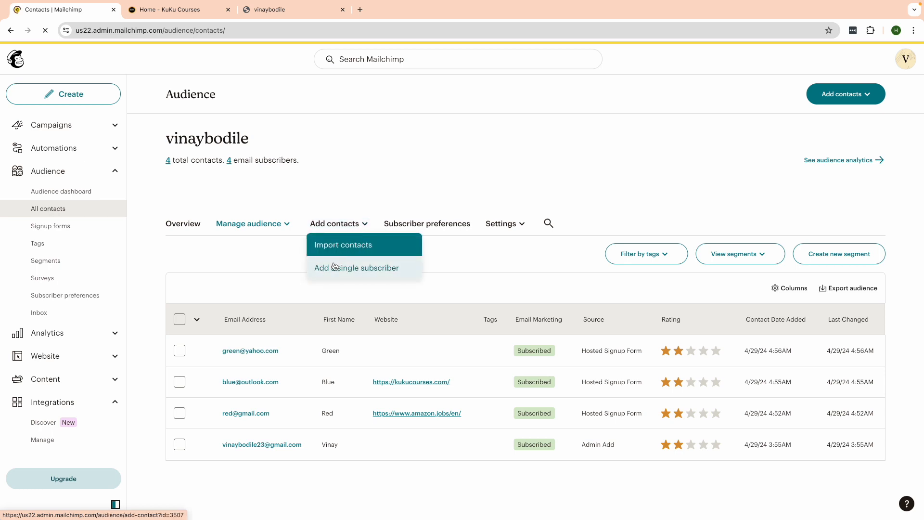
left_click(368, 273)
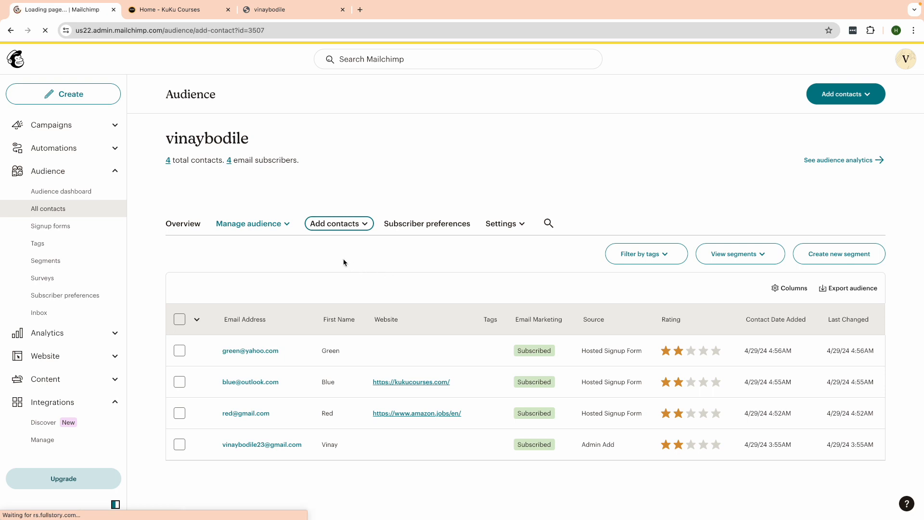
scroll(236, 308, "down", 2)
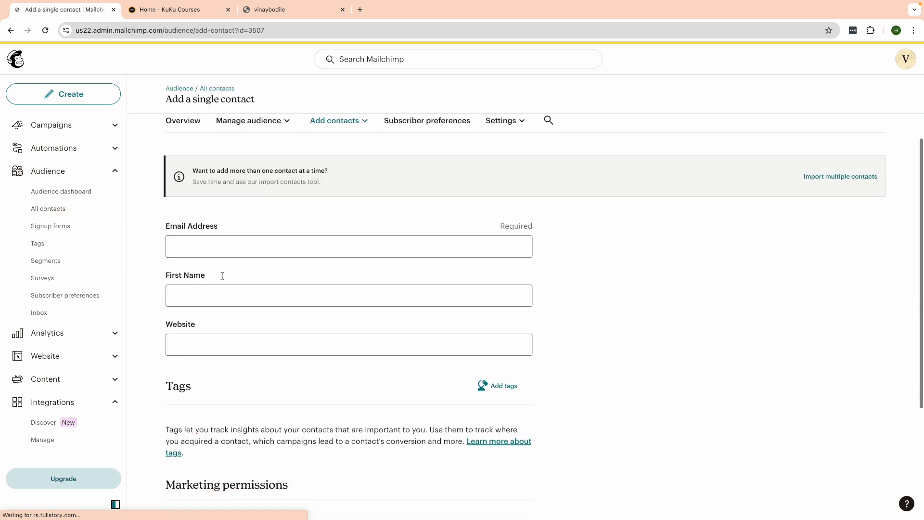
- Copy the signed-in Google account's e-mail address from the other Chrome window and paste it as the new contact's e-mail address
left_click(198, 246)
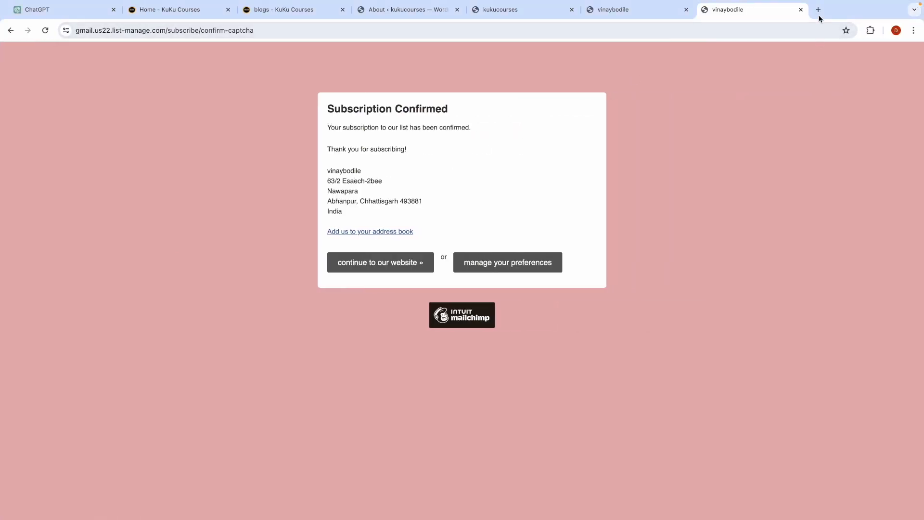
left_click(819, 11)
left_click(906, 58)
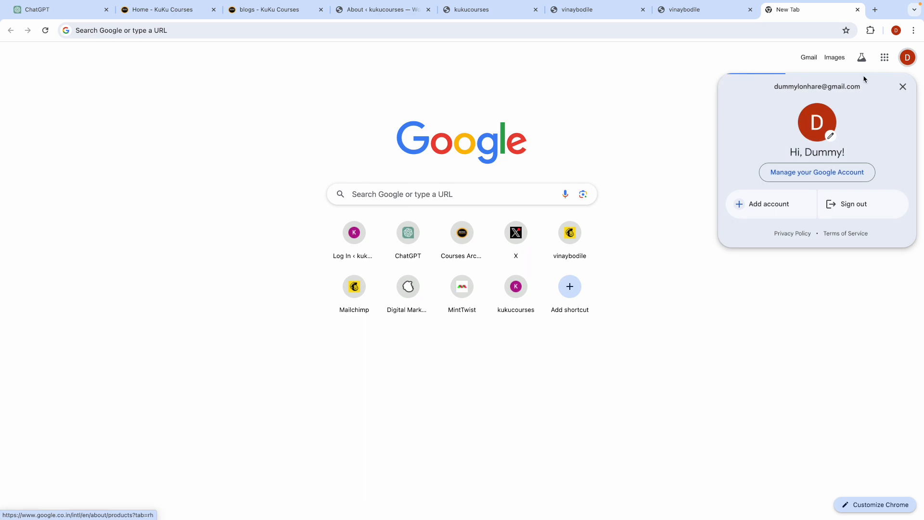
triple_click(813, 87)
right_click(814, 87)
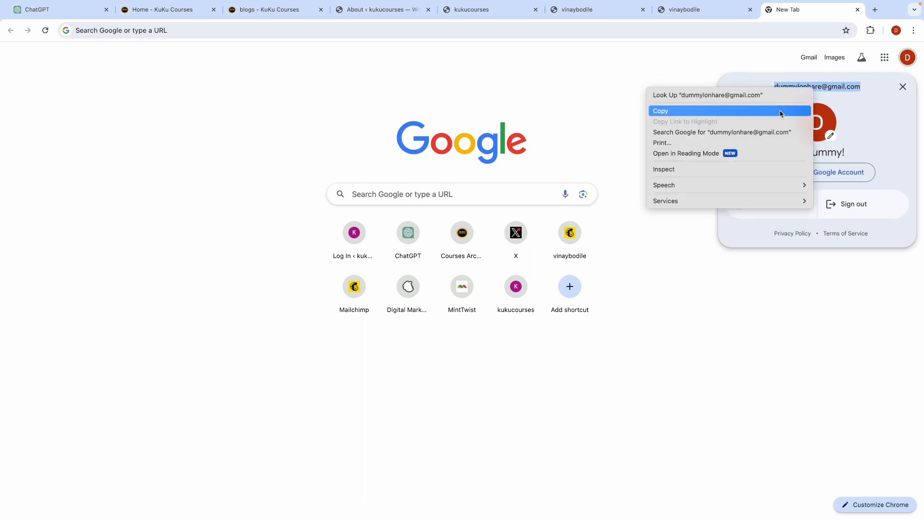
left_click(761, 111)
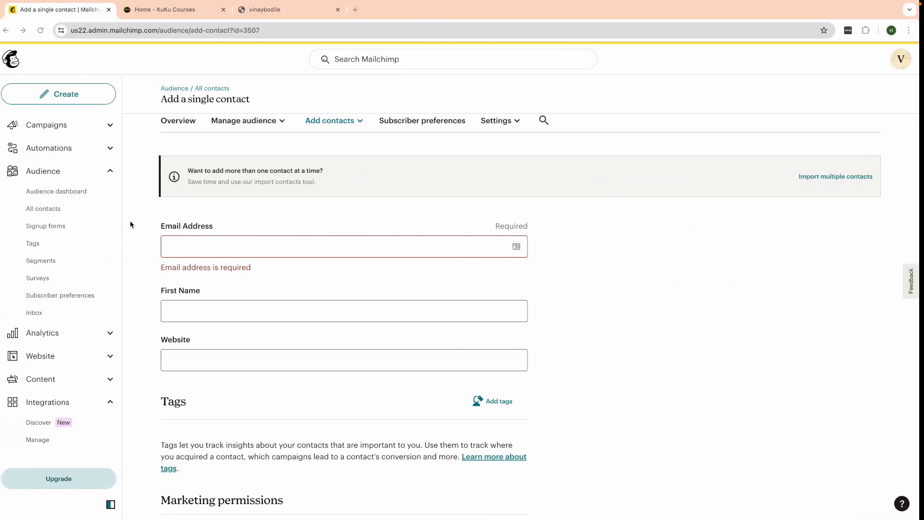
left_click(188, 246)
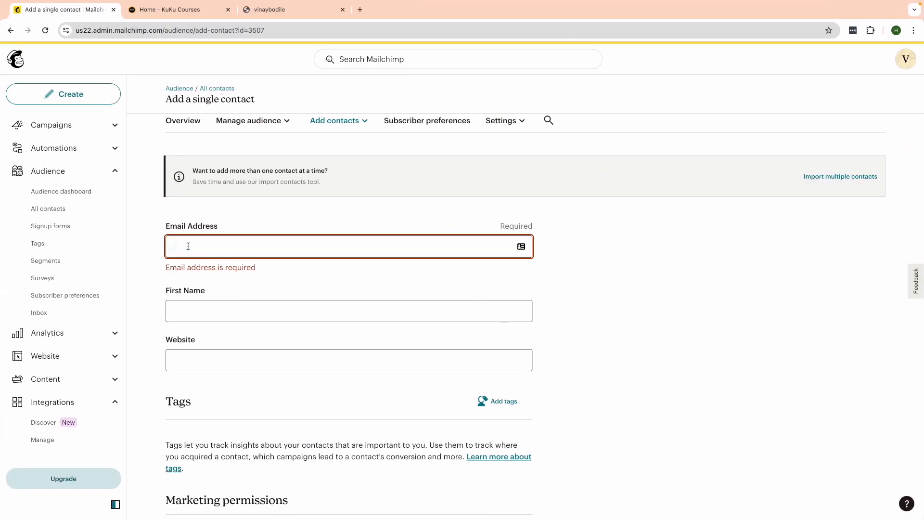
key("ctrl+v")
left_click(201, 297)
type("Dummy")
left_click(185, 342)
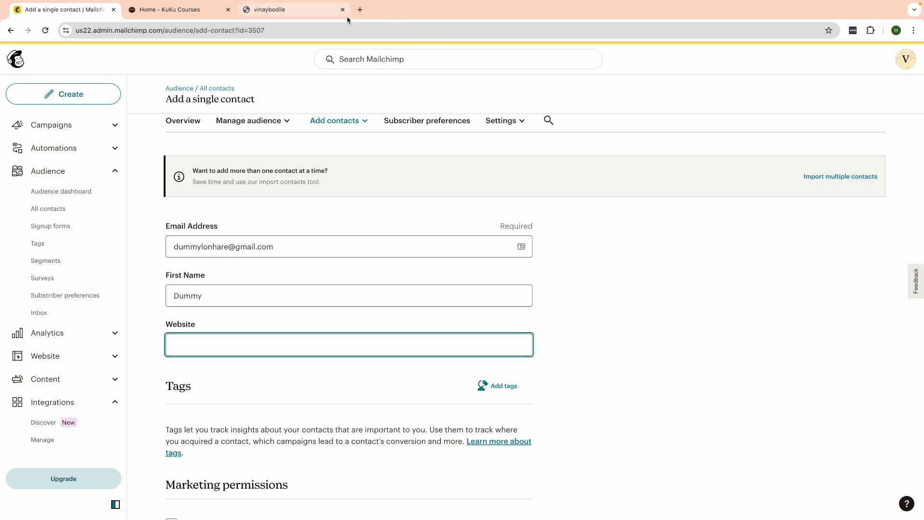
left_click(185, 12)
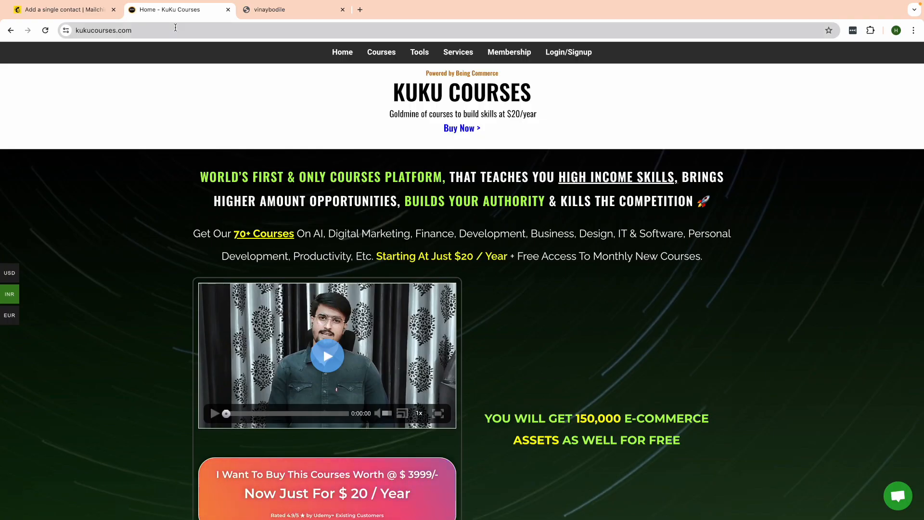
left_click(176, 29)
left_click(82, 14)
key("super+v")
- Mark the contact as having given e-mail permission and explicit consent to marketing text messages, and add the contact to the audience
scroll(159, 368, "down", 2)
scroll(159, 368, "down", 2)
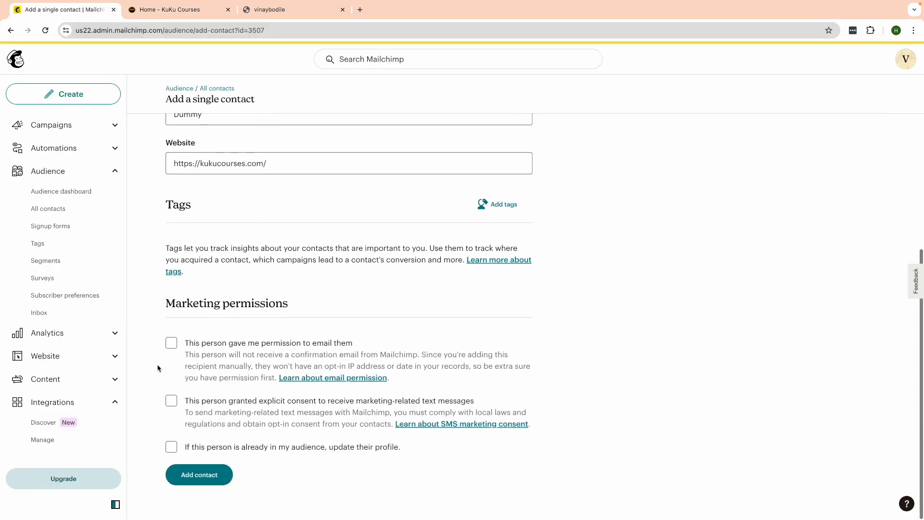
left_click(171, 342)
left_click(171, 401)
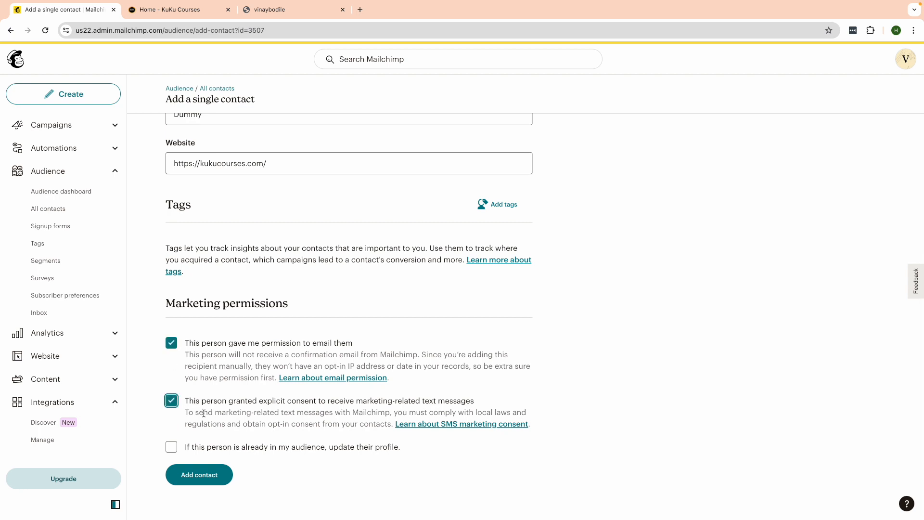
left_click(197, 476)
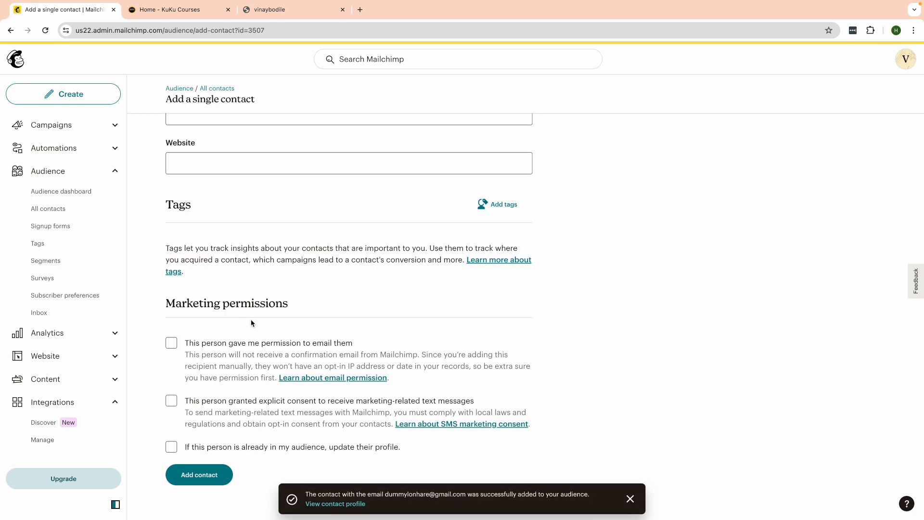
- Open the list of all contacts to check the manually added entry and view the options for adding contacts
triple_click(380, 493)
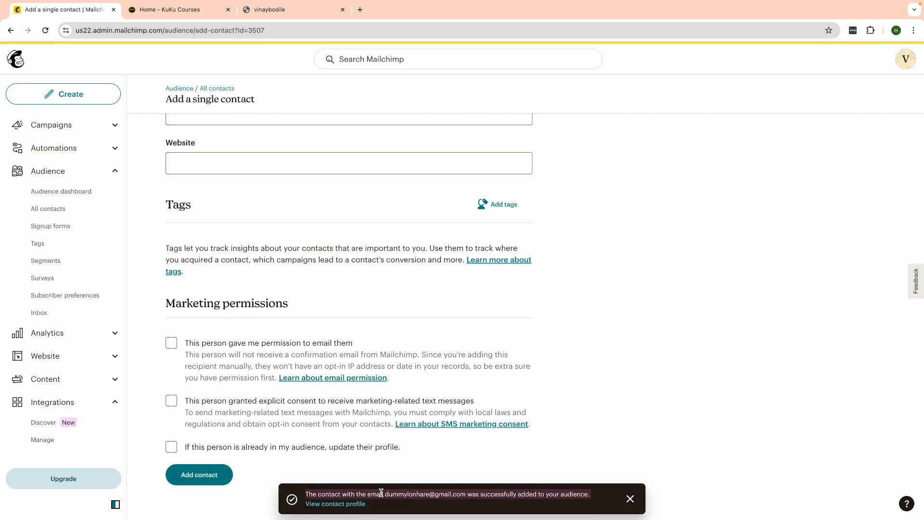
left_click(71, 212)
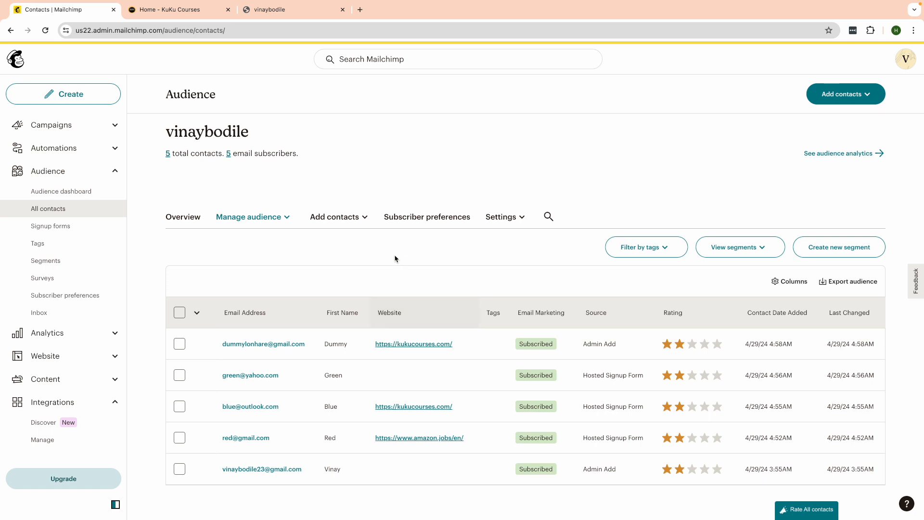
left_click(356, 225)
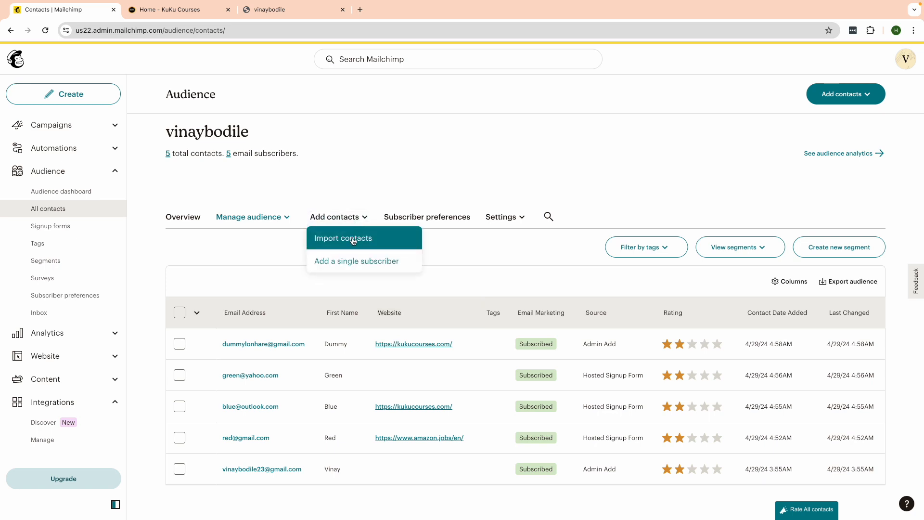
left_click(400, 189)
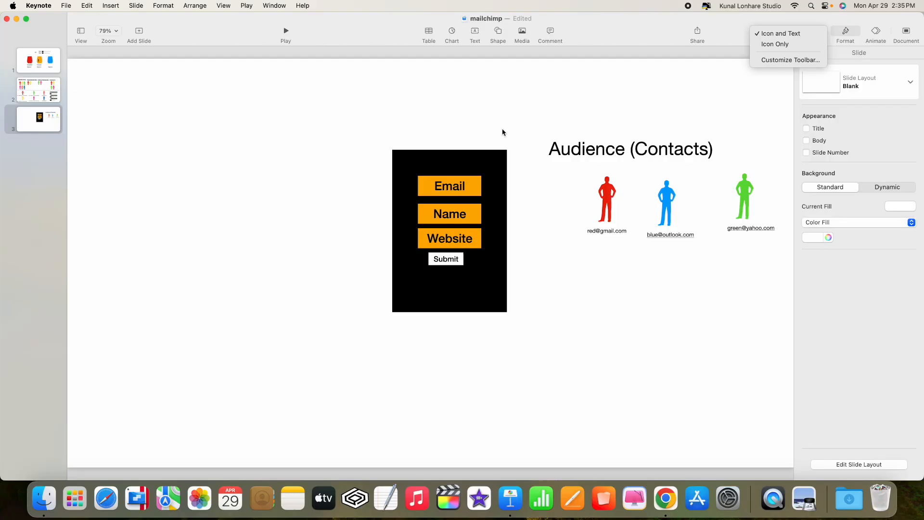
- Point out the three audience contacts on the Keynote slide by selecting them together, and switch back to Mailchimp
left_click(541, 107)
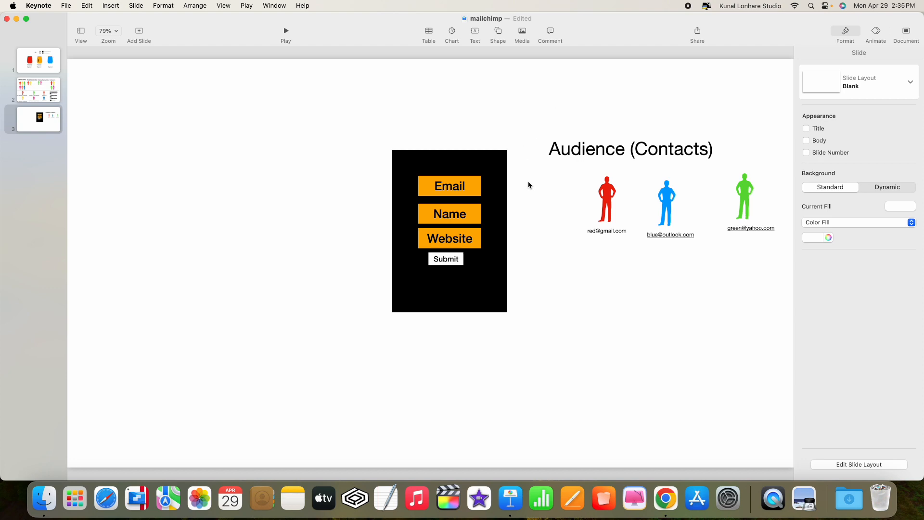
left_click_drag(569, 185, 762, 229)
left_click(715, 251)
key("ctrl+Right")
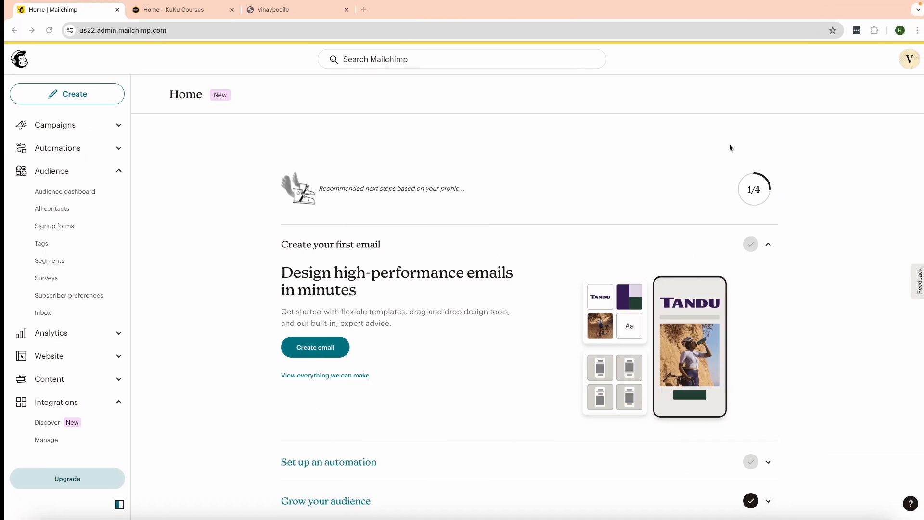
- Open a new incognito window, search Google for instamojo and open the Instamojo website
left_click(914, 30)
left_click(812, 99)
type("in")
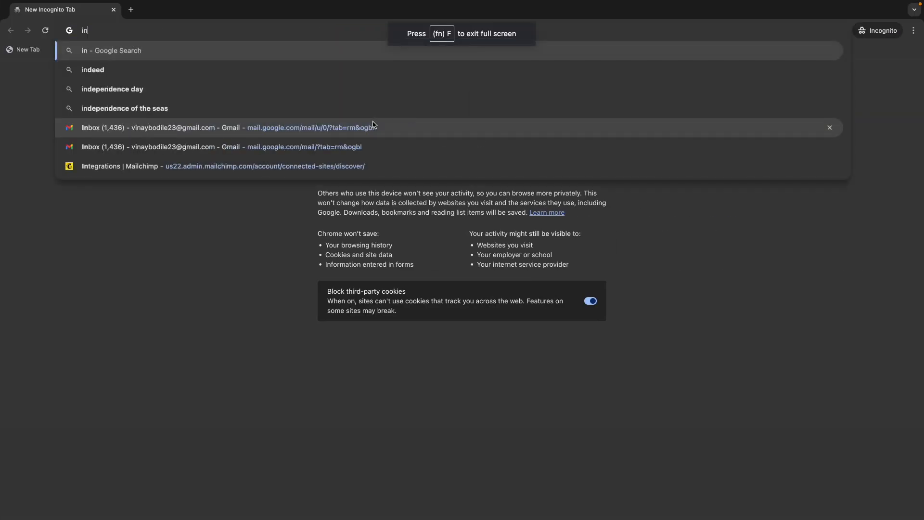
type("stamojo'")
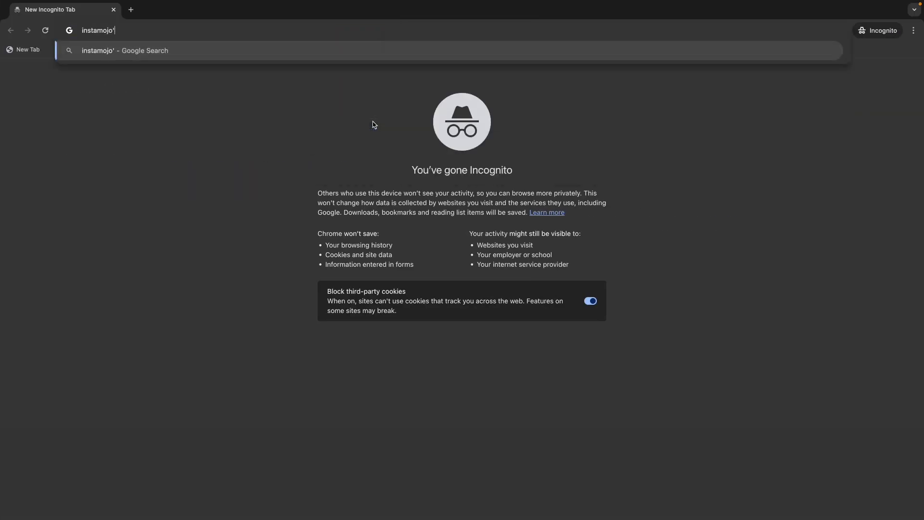
key("BackSpace")
key("Return")
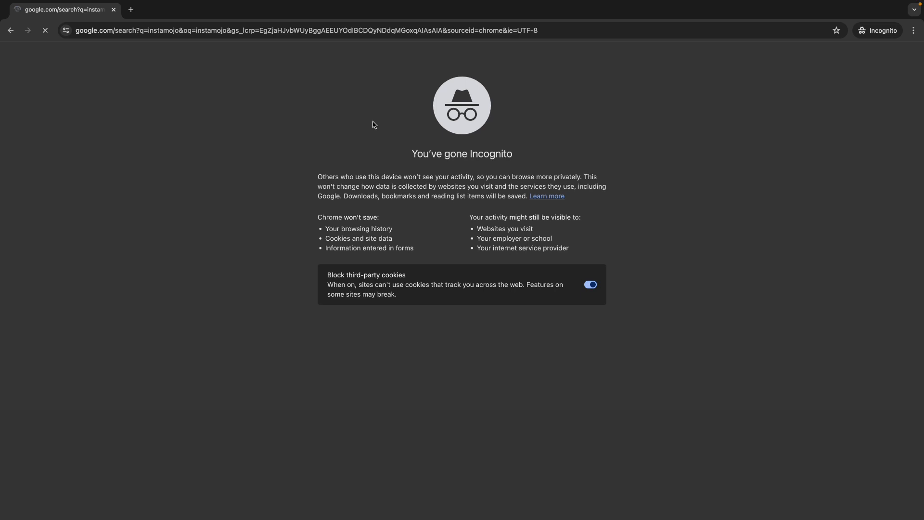
left_click(165, 192)
- Examine the Instamojo home page and its newsletter pop-up, highlighting the heading that offers the free eCommerce success handbook
scroll(430, 419, "down", 10)
scroll(430, 420, "down", 20)
scroll(429, 420, "up", 20)
scroll(430, 420, "down", 10)
scroll(522, 313, "up", 5)
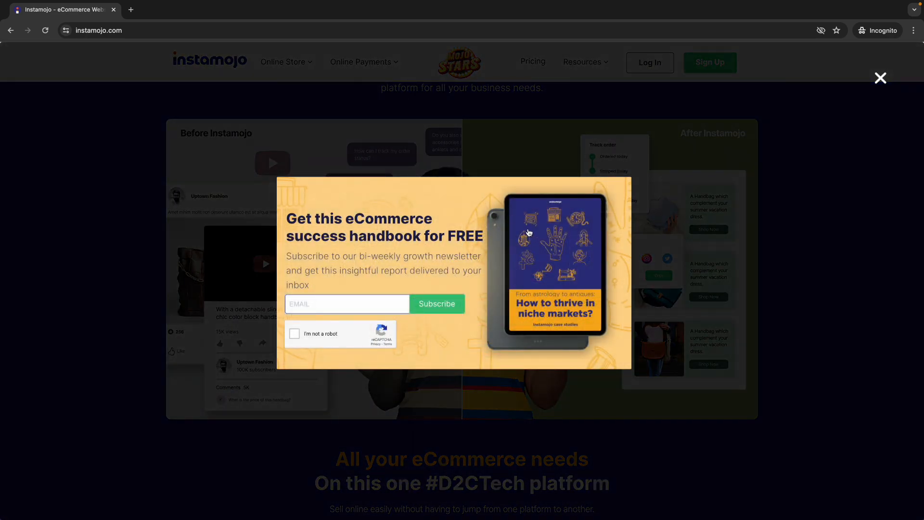
scroll(535, 244, "up", 5)
scroll(535, 244, "up", 3)
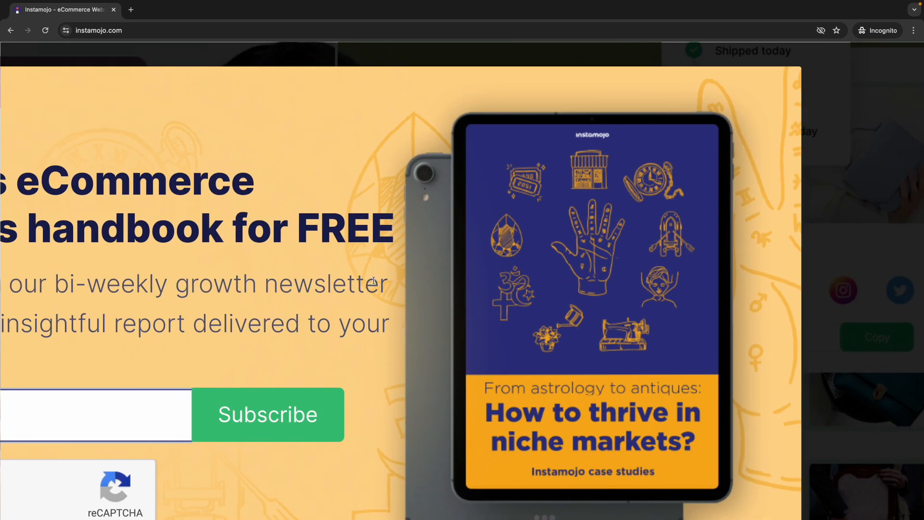
scroll(374, 281, "down", 5)
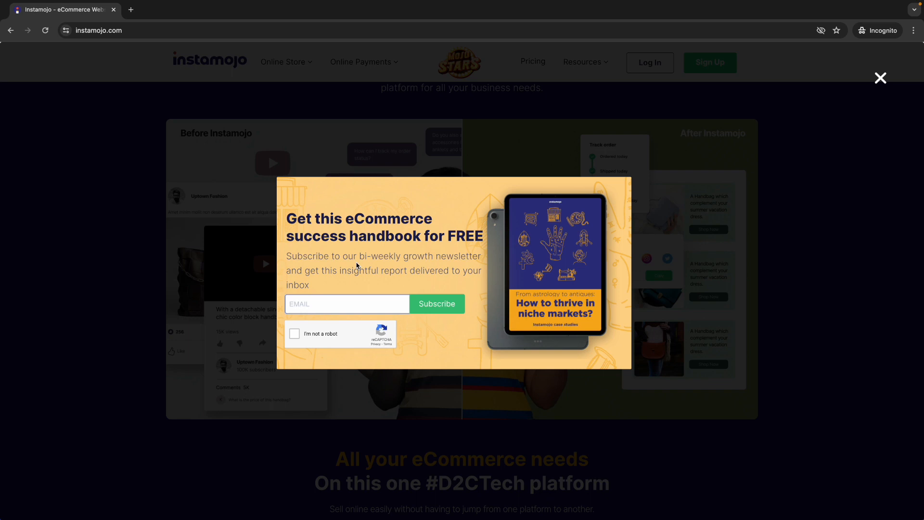
double_click(460, 234)
left_click(337, 270)
left_click_drag(348, 212, 480, 235)
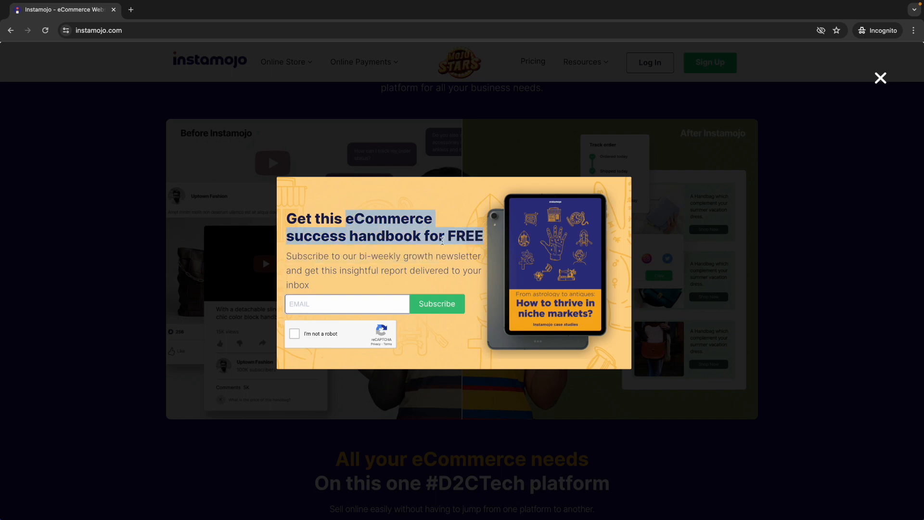
- Highlight the Instamojo pop-up's full heading and the start of its newsletter subscription text, and close the Instamojo tab
left_click(381, 249)
left_click_drag(290, 215, 479, 239)
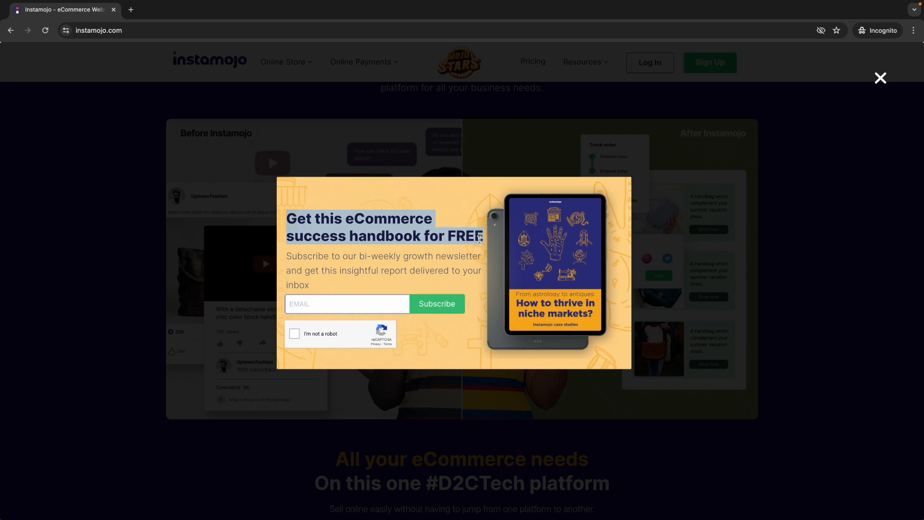
left_click(385, 271)
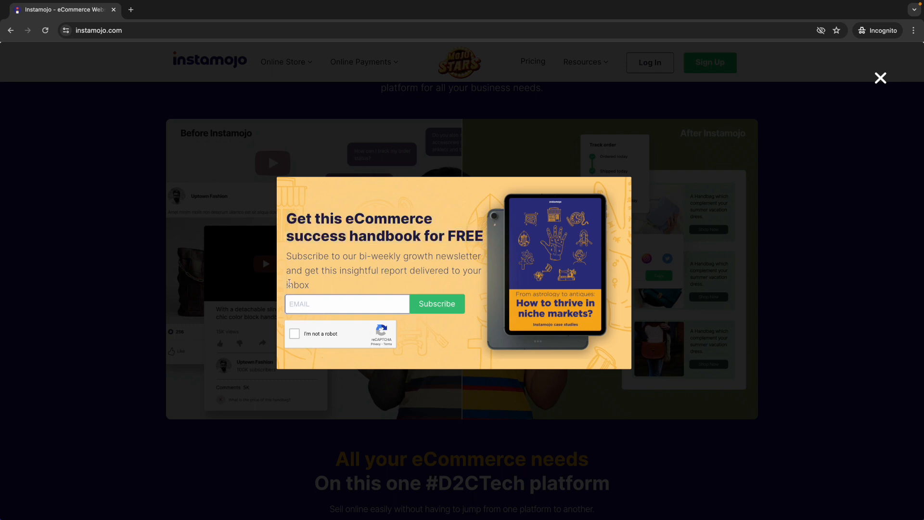
left_click_drag(294, 256, 306, 271)
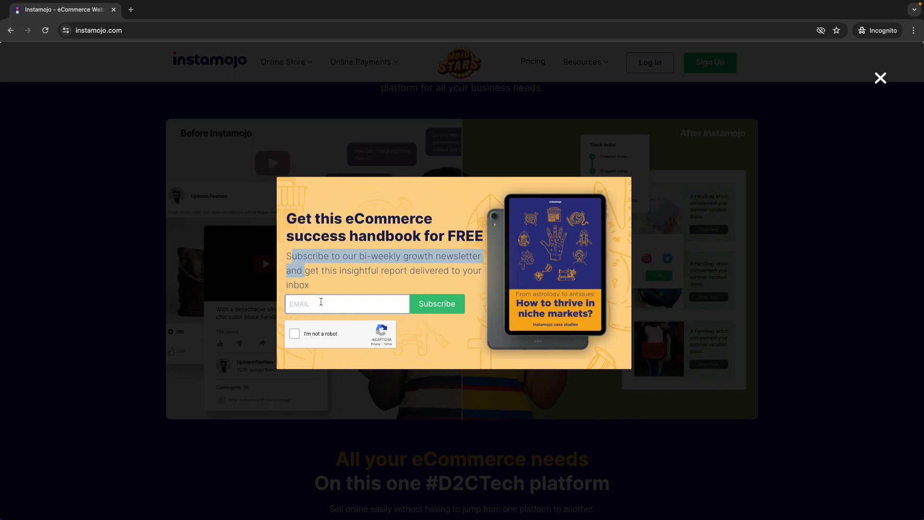
left_click(397, 280)
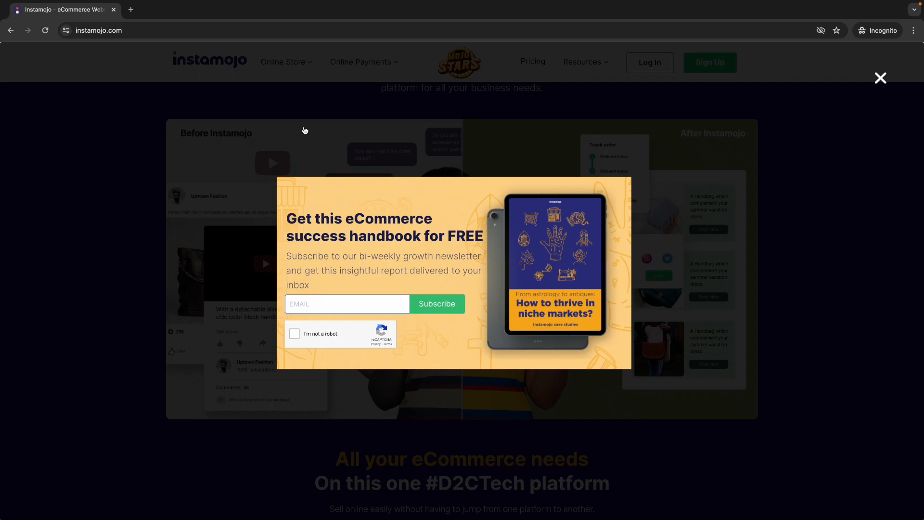
left_click(114, 10)
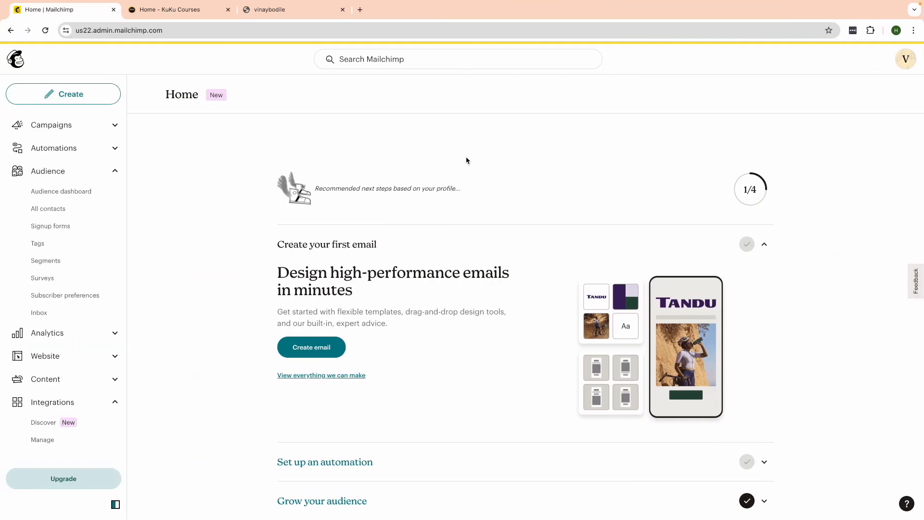
- Open the audience's signup forms in Mailchimp and review the existing signup form in the Form builder
key("ctrl+Right")
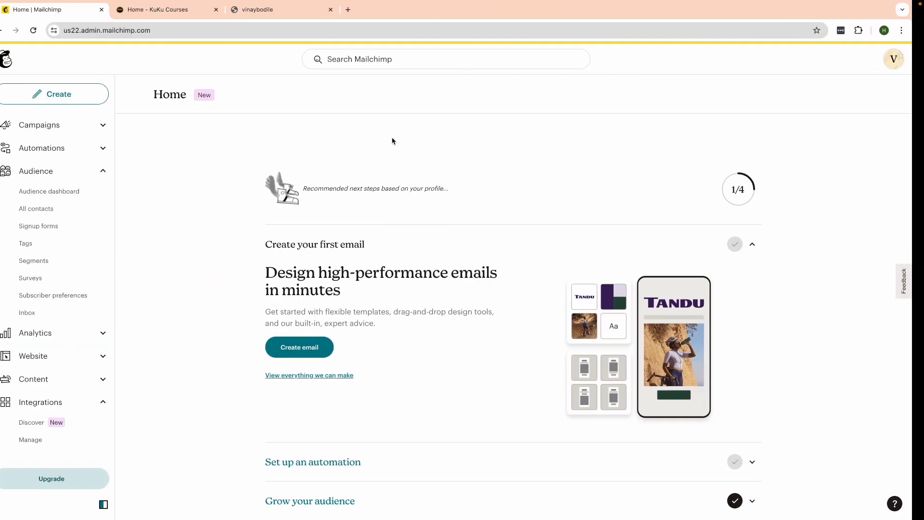
left_click(69, 227)
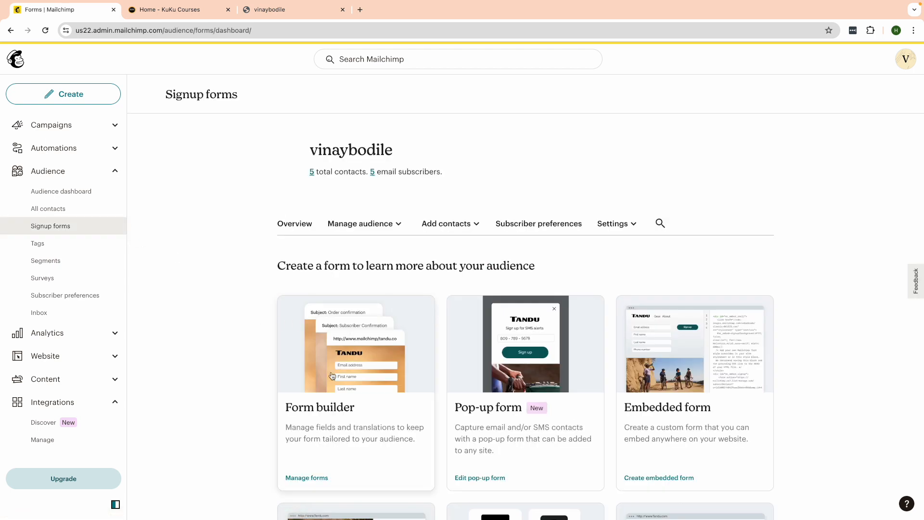
left_click(337, 393)
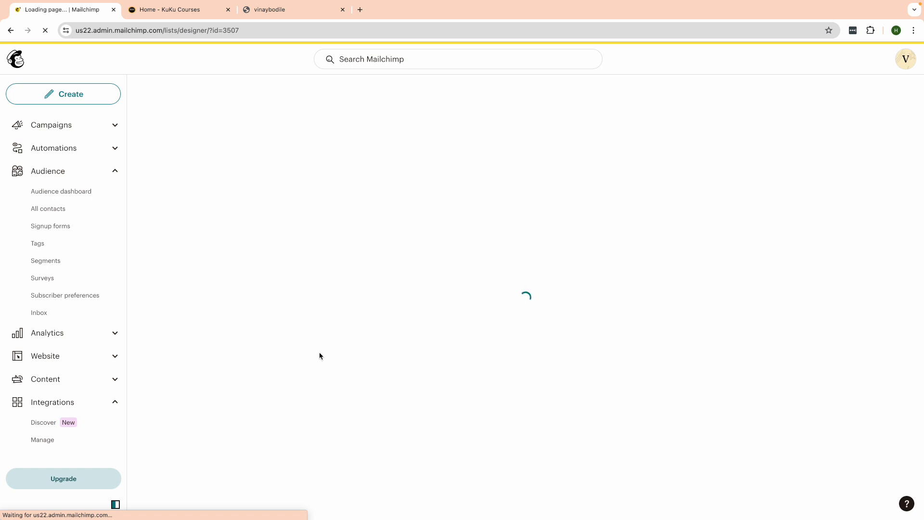
scroll(321, 349, "down", 3)
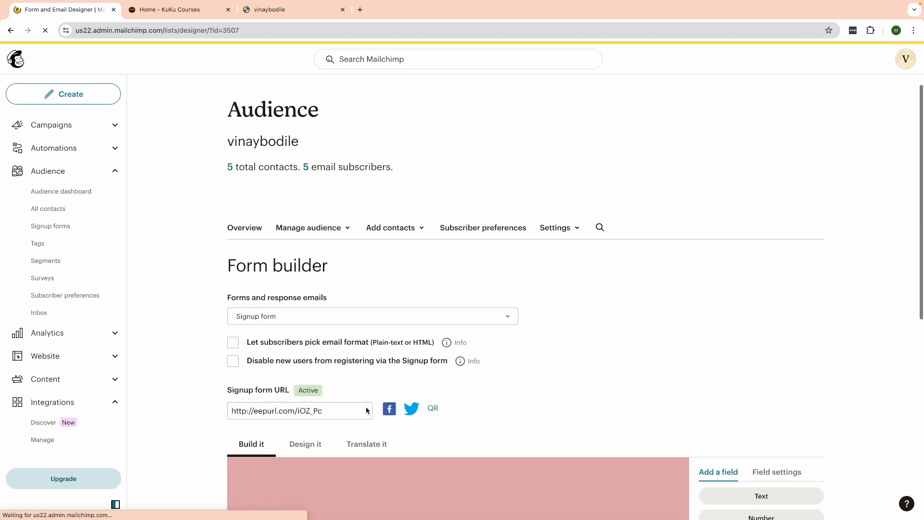
scroll(321, 349, "down", 2)
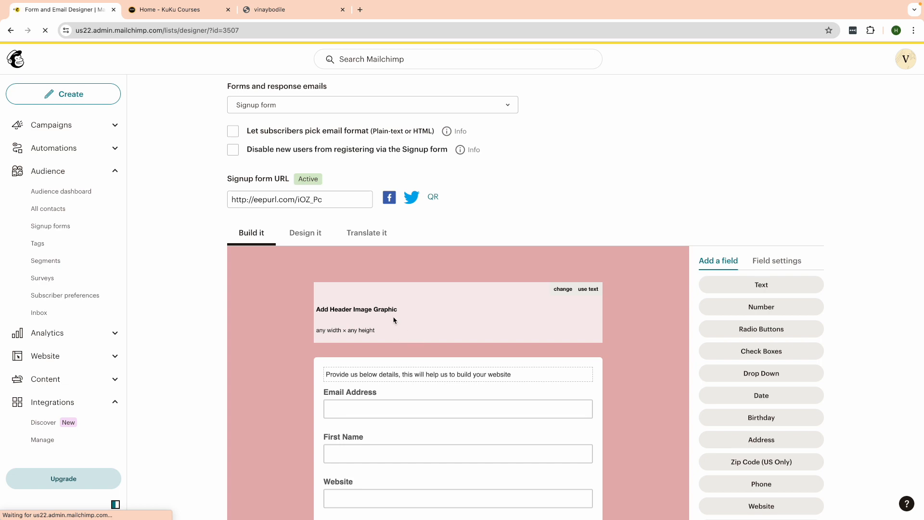
scroll(394, 320, "down", 1)
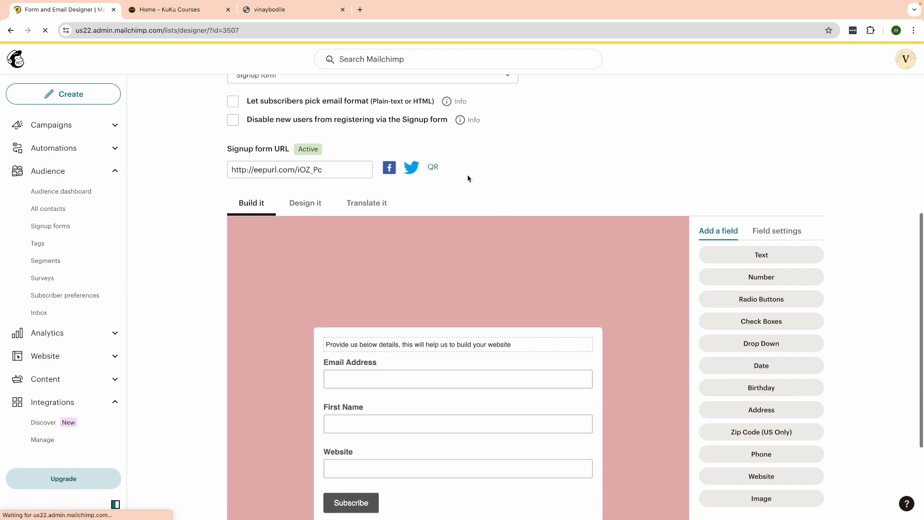
- Switch to ChatGPT and write the prompt "Hey build me lead magnet for my website development business to capture the information (leads)"
key("ctrl+Right")
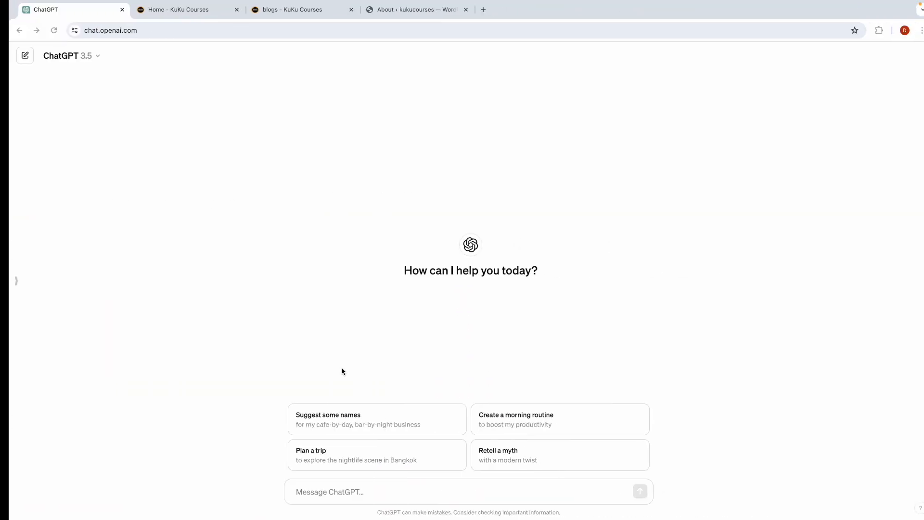
left_click(296, 491)
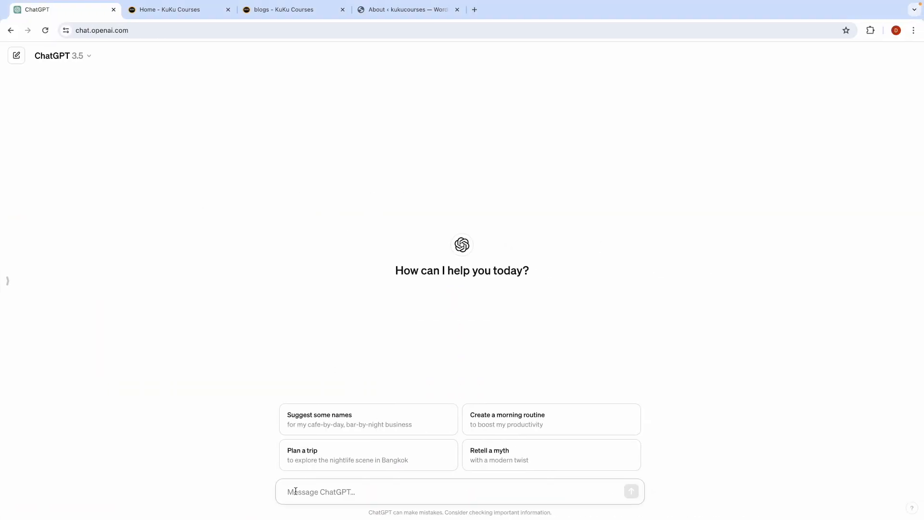
type("hey creat")
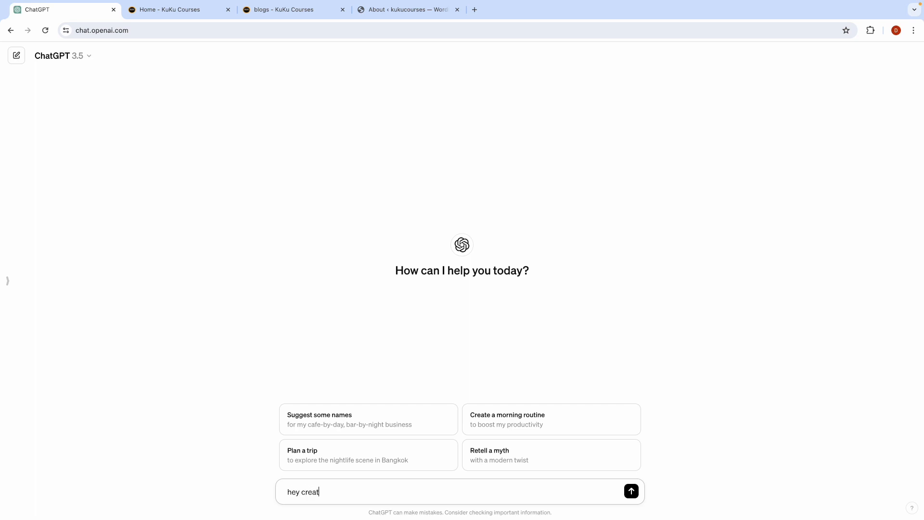
type("e")
key("super+a")
type("Hey build me lead magn")
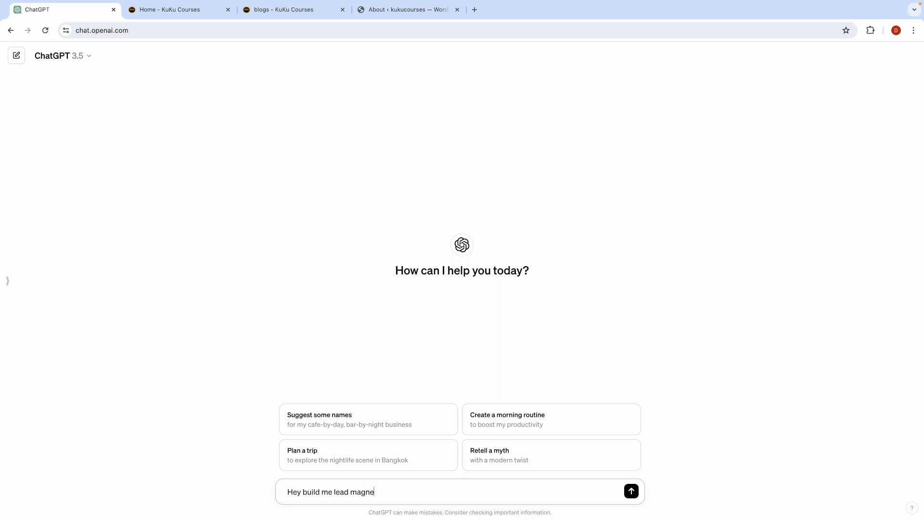
type("et for my website development")
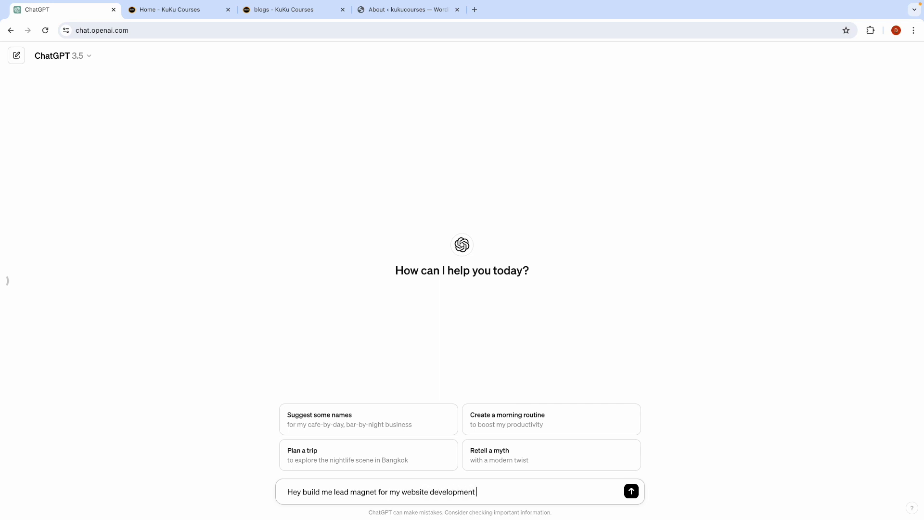
type(" business to capture the information")
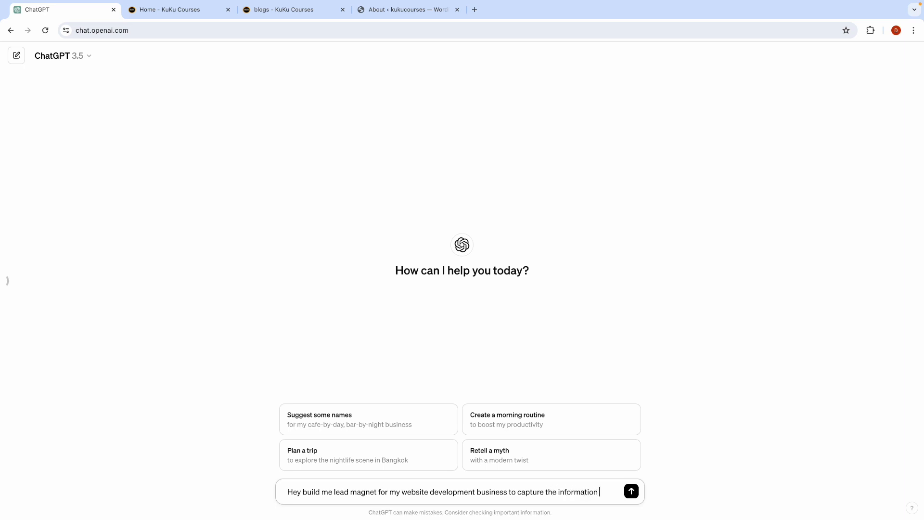
type("ea")
type("ds) of the website")
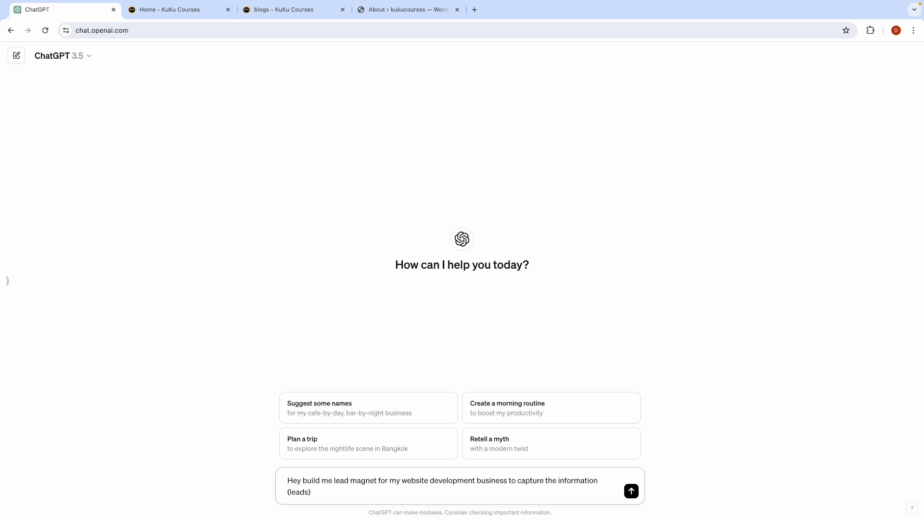
- Continue the prompt with "of the visitors. Generate me 2 page valauble content"
type("f th")
type("e webs")
key("BackSpace")
key("BackSpace")
key("BackSpace")
key("BackSpace")
key("BackSpace")
type("Generate me ")
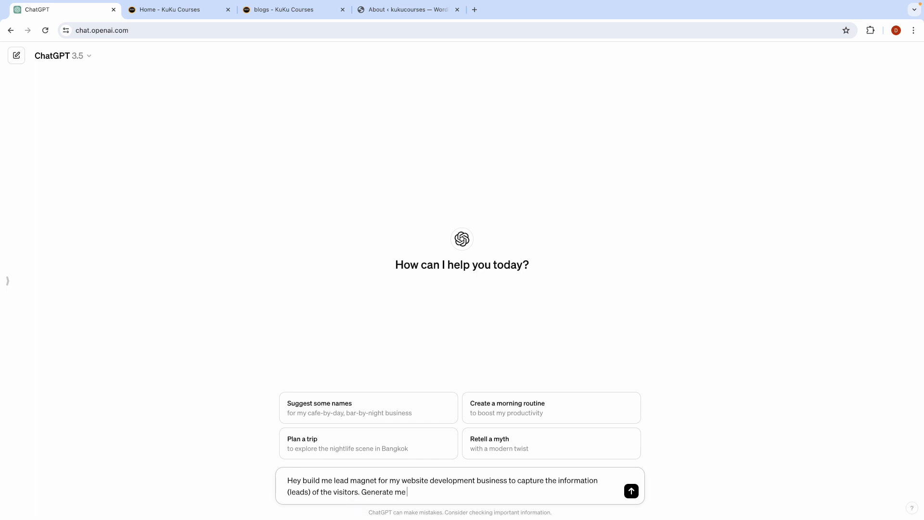
type("2 page valauble content in form of")
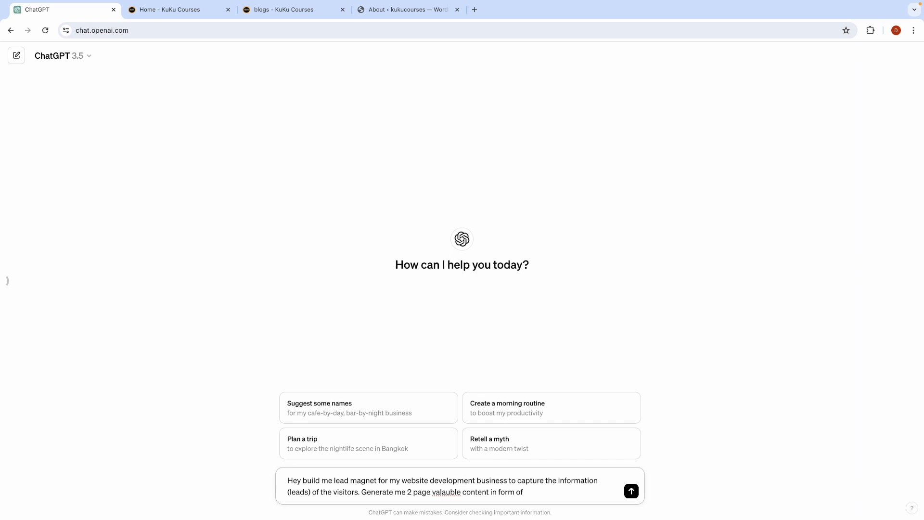
- Finish the prompt with "which I can use as lead magnet." in place of the last trailing words, and submit it
key("BackSpace")
key("BackSpace")
key("BackSpace")
key("BackSpace")
type("n use as lead magne")
key("Return")
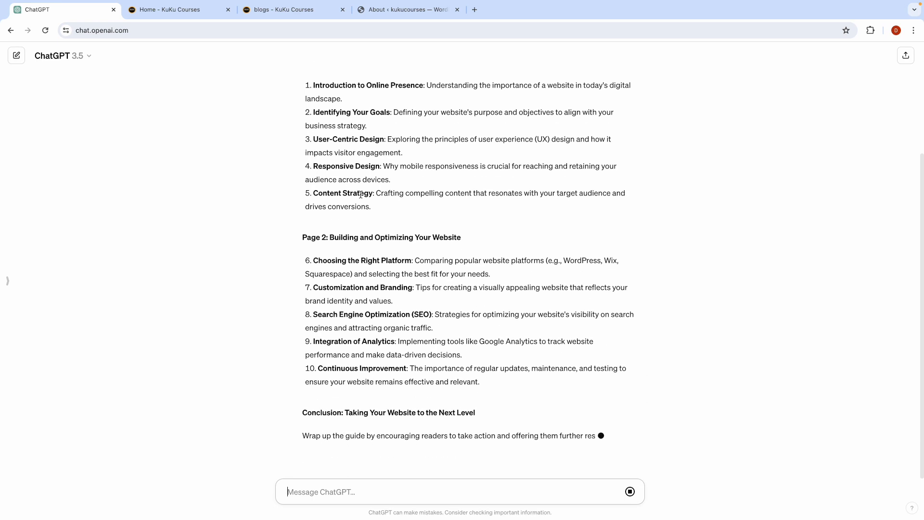
- Review the generated lead magnet and highlight its text from the title through point 10, Continuous Improvement
scroll(364, 168, "up", 5)
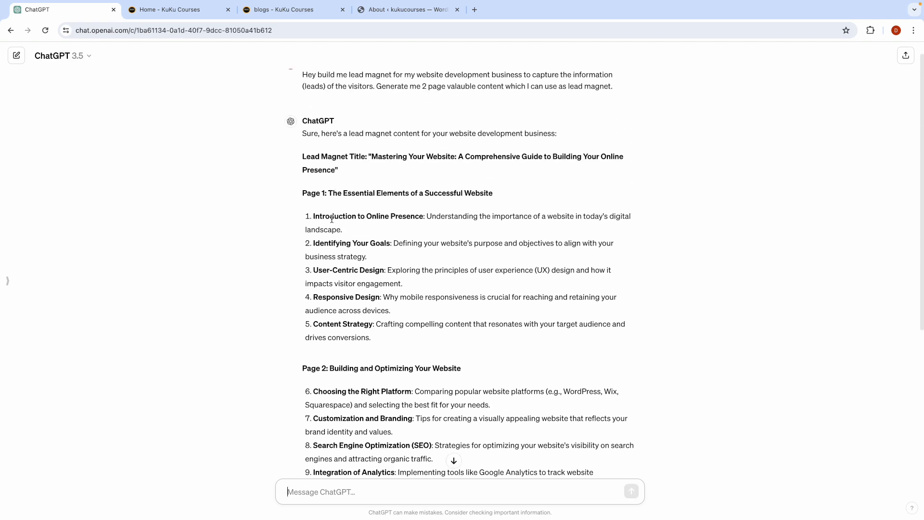
scroll(317, 337, "down", 5)
scroll(299, 423, "up", 6)
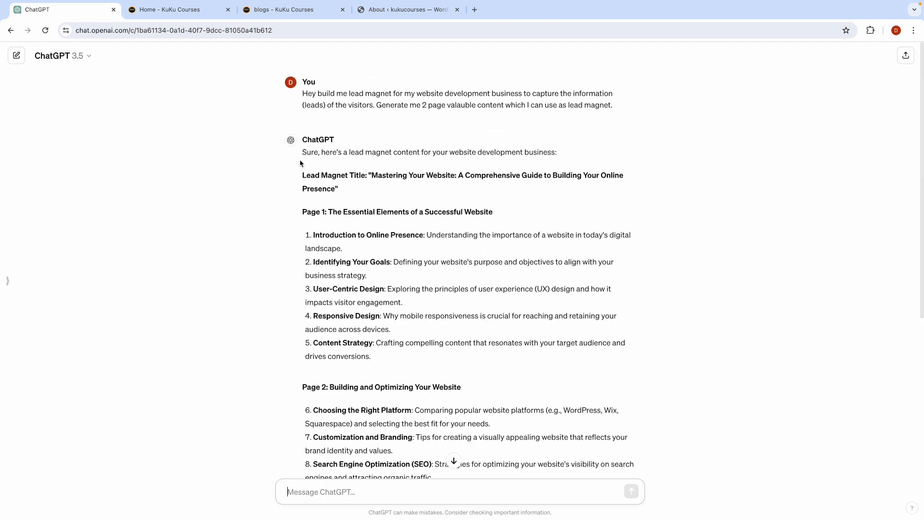
left_click_drag(302, 173, 390, 423)
scroll(388, 420, "down", 3)
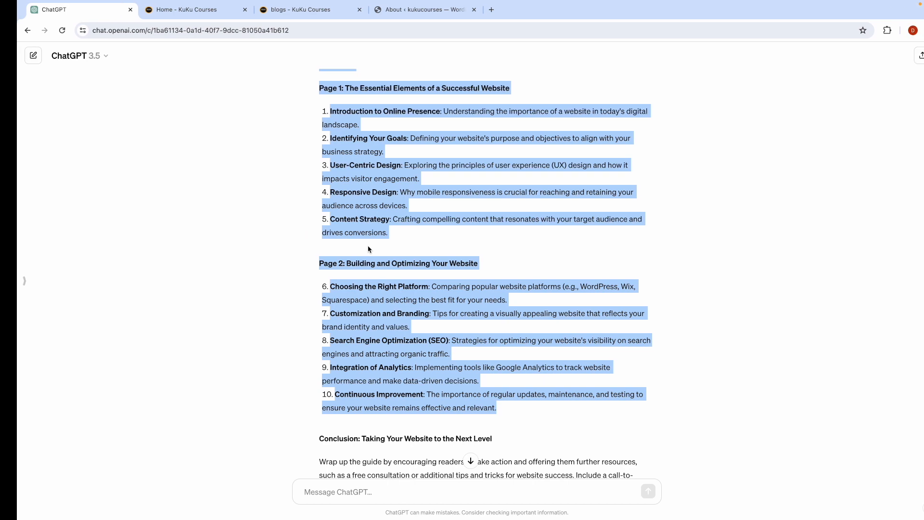
- Switch to Mailchimp and review the signup form's page background design and its fields in the Form builder
key("ctrl+Left")
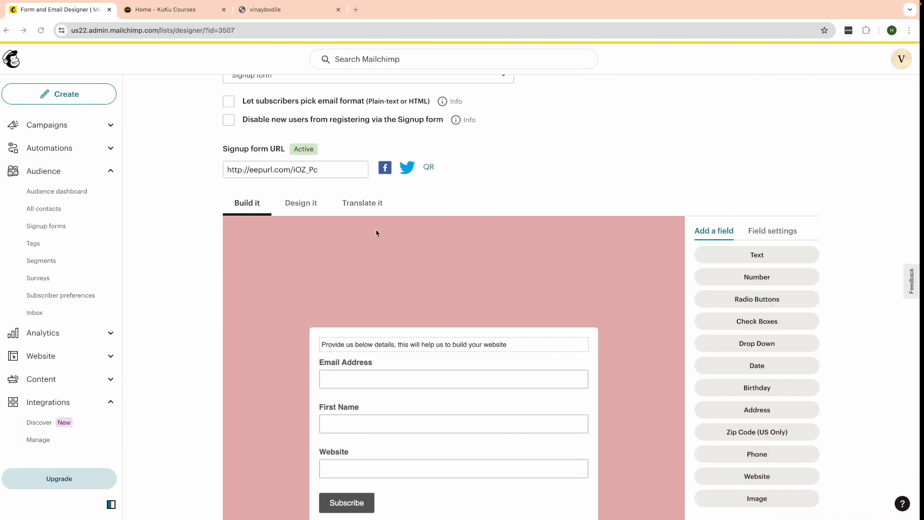
left_click(311, 205)
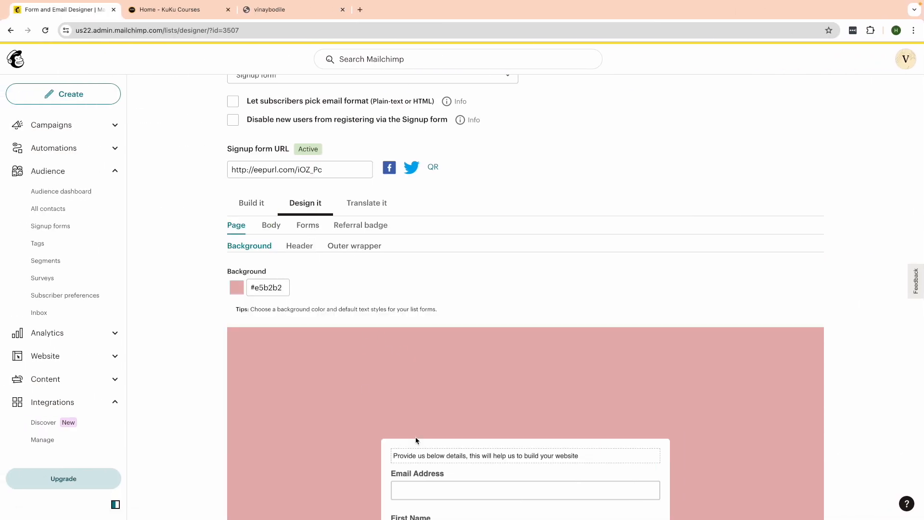
scroll(415, 437, "down", 2)
left_click(253, 125)
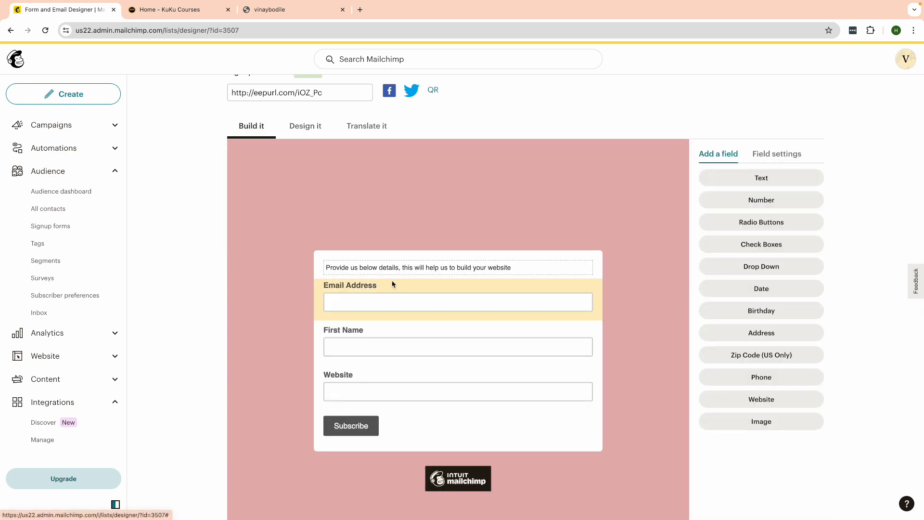
scroll(375, 322, "down", 1)
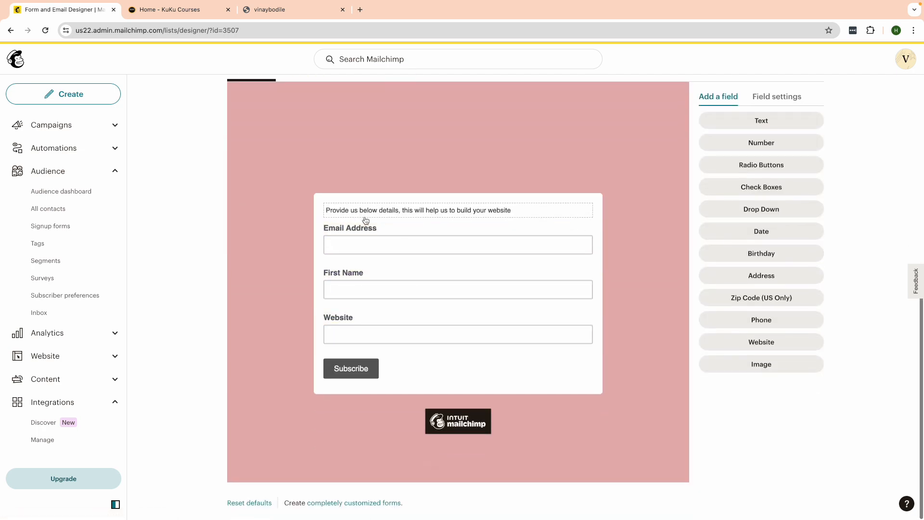
scroll(374, 209, "up", 3)
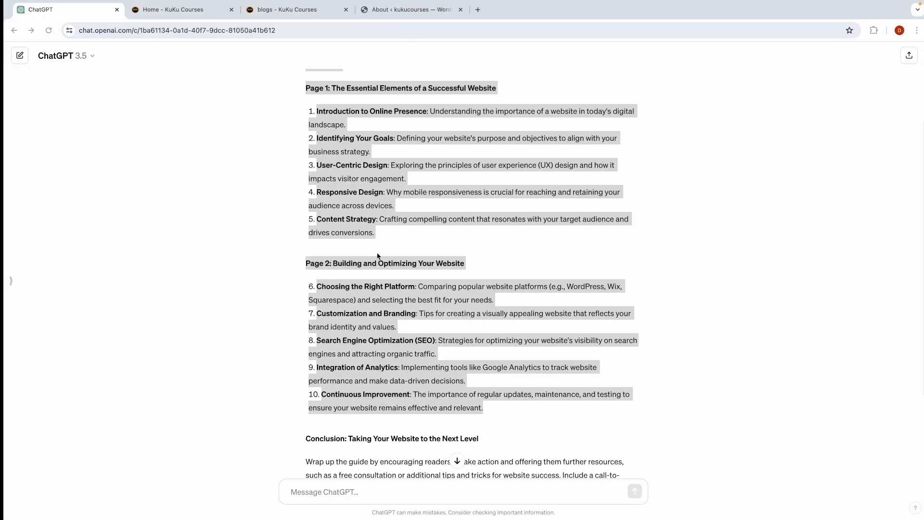
- Return to ChatGPT and reread the lead magnet's title, both pages and conclusion
left_click(378, 256)
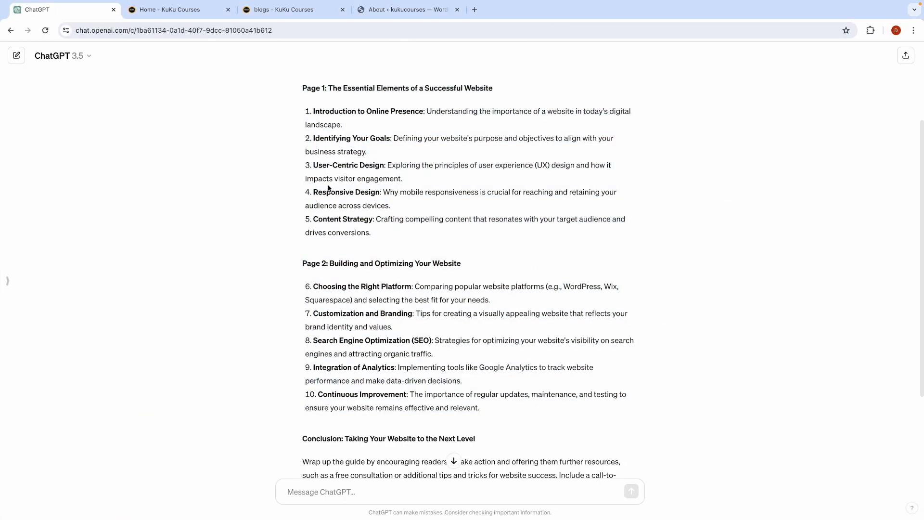
scroll(329, 187, "up", 3)
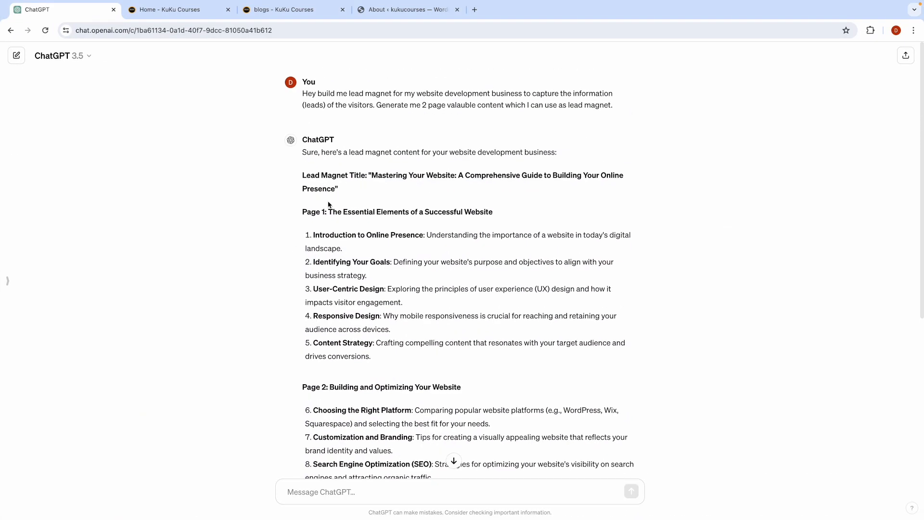
scroll(328, 231, "down", 2)
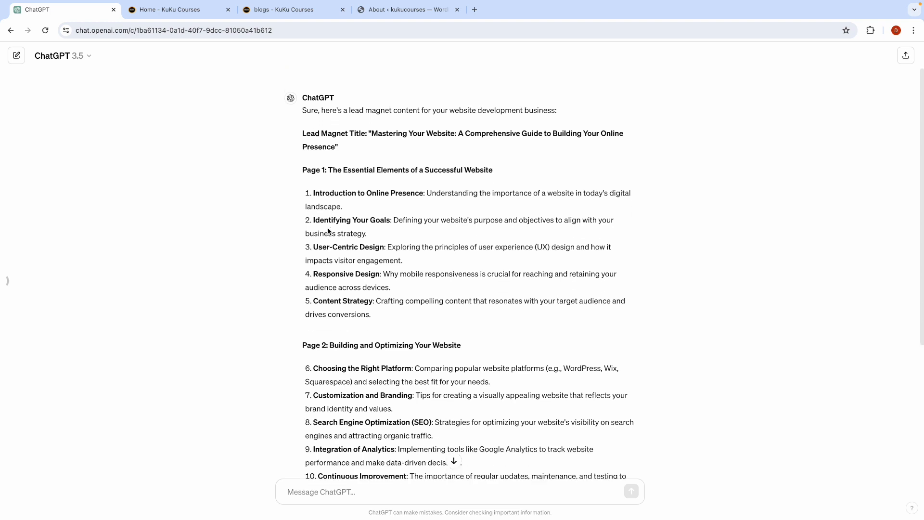
scroll(328, 228, "down", 3)
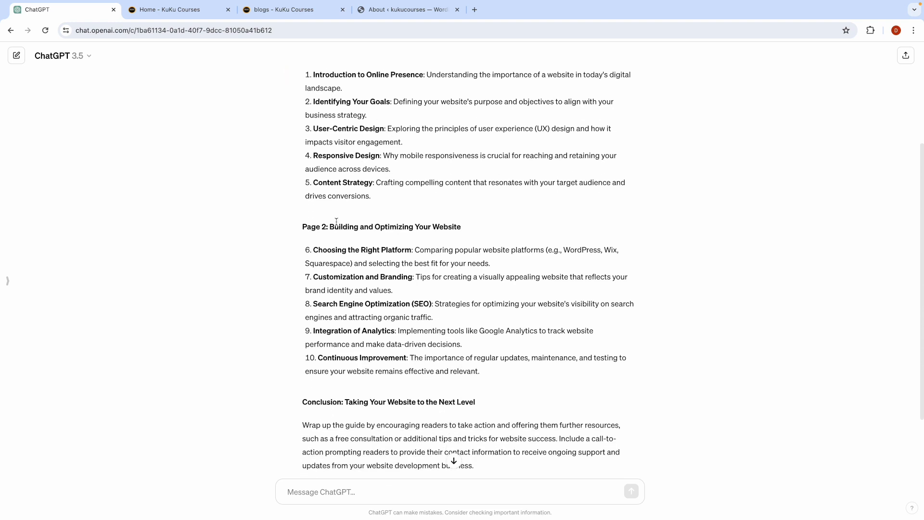
scroll(327, 193, "up", 4)
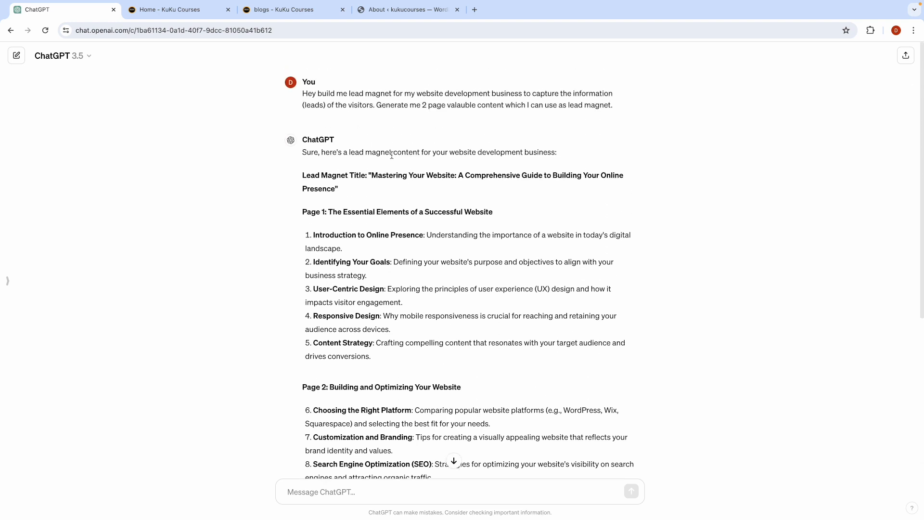
- Switch to Mailchimp and look over the form types available for the audience's signup forms
key("ctrl+Left")
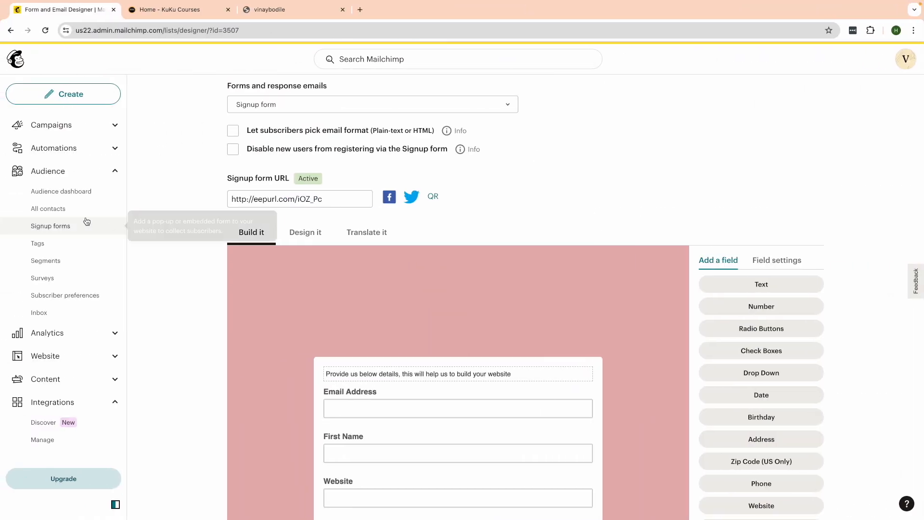
left_click(50, 226)
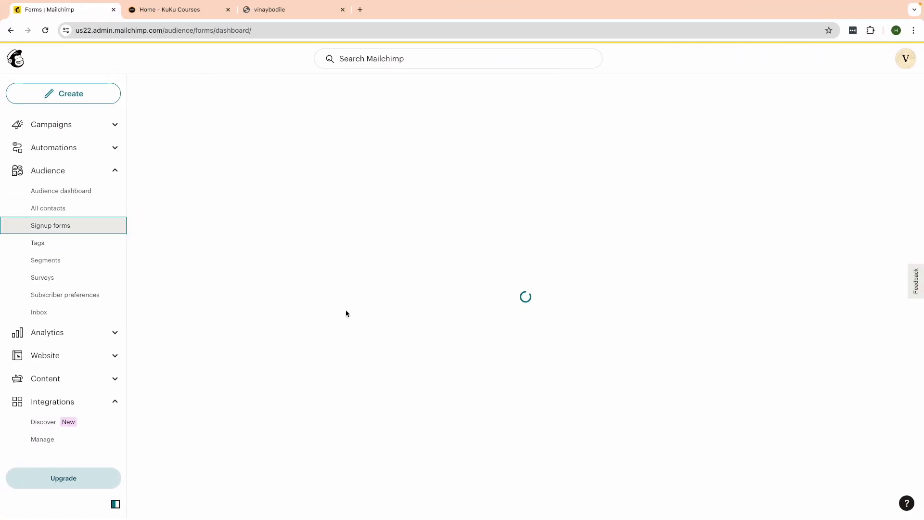
scroll(616, 397, "down", 4)
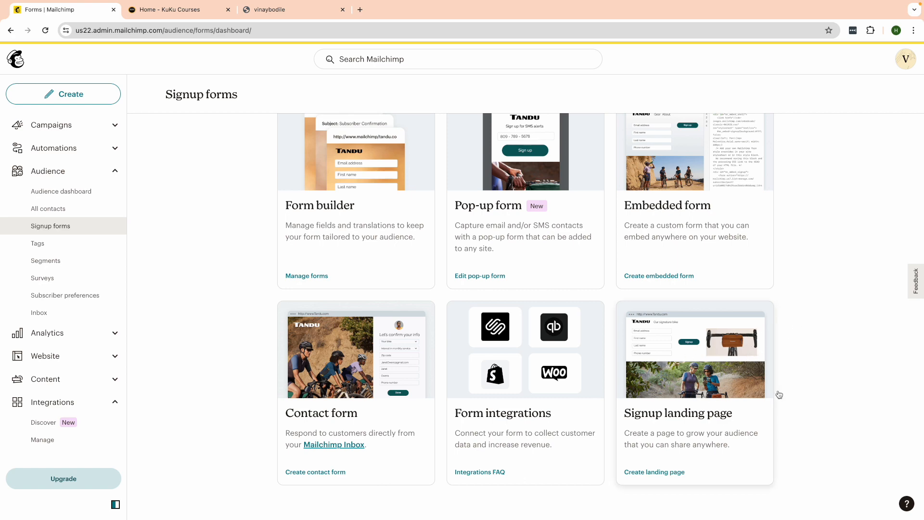
- Return to ChatGPT and copy the lead magnet text from the title through the end of the conclusion paragraph
key("ctrl+Right")
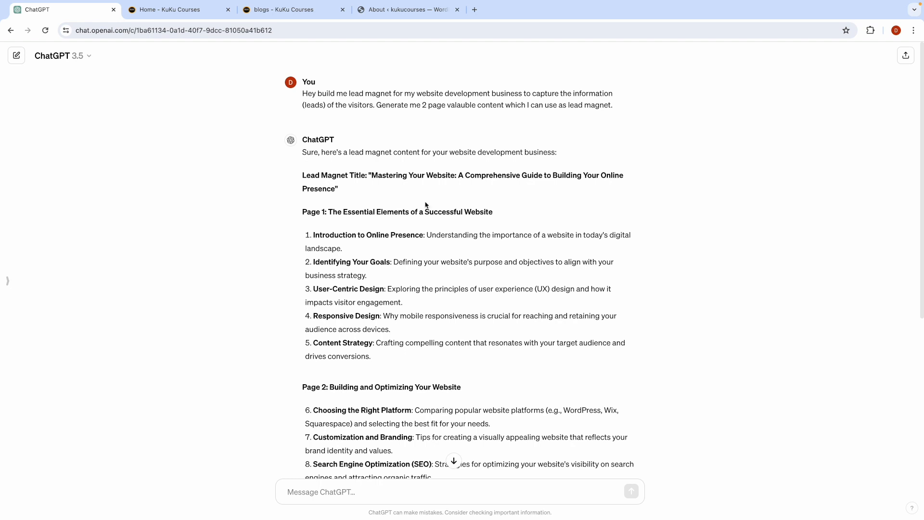
scroll(363, 226, "down", 5)
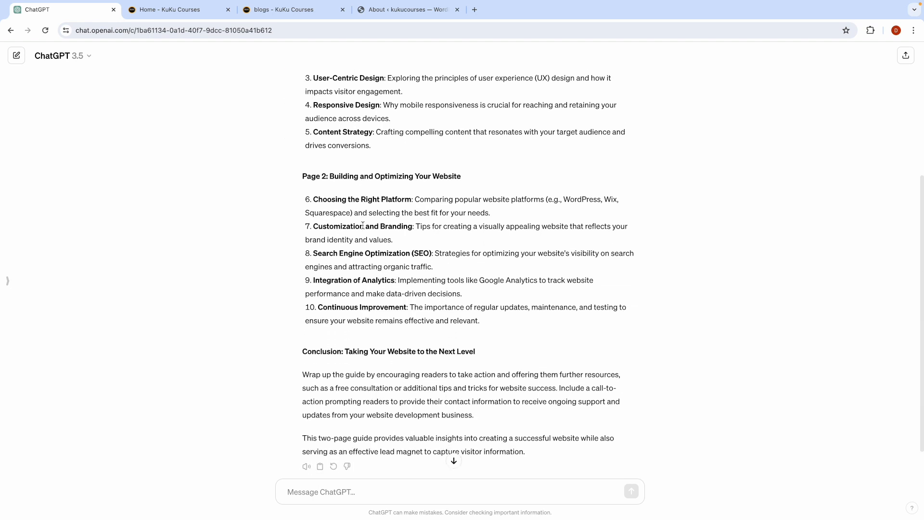
scroll(360, 152, "up", 5)
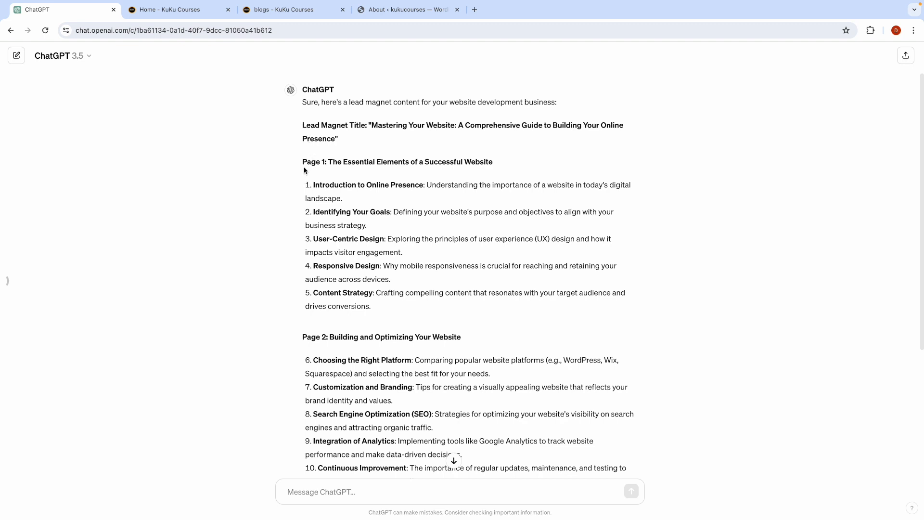
left_click_drag(302, 127, 507, 418)
right_click(454, 388)
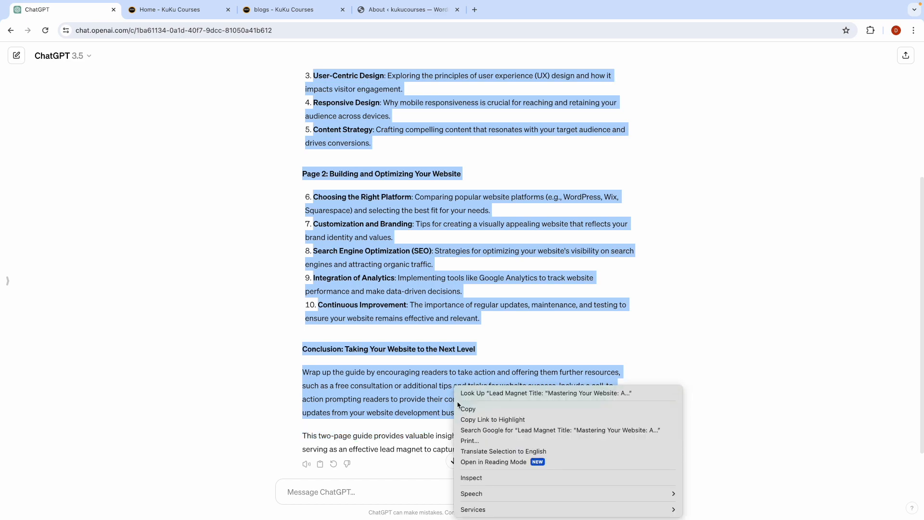
left_click(462, 408)
left_click(393, 257)
- Switch to Pages, create a new document from the Blank template, and paste the copied lead magnet text into it
key("ctrl+Left")
key("ctrl+Left")
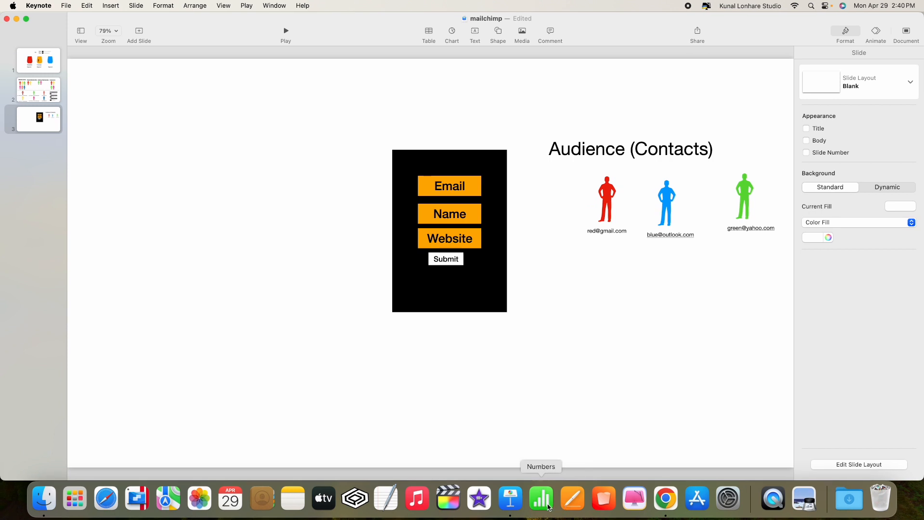
left_click(569, 506)
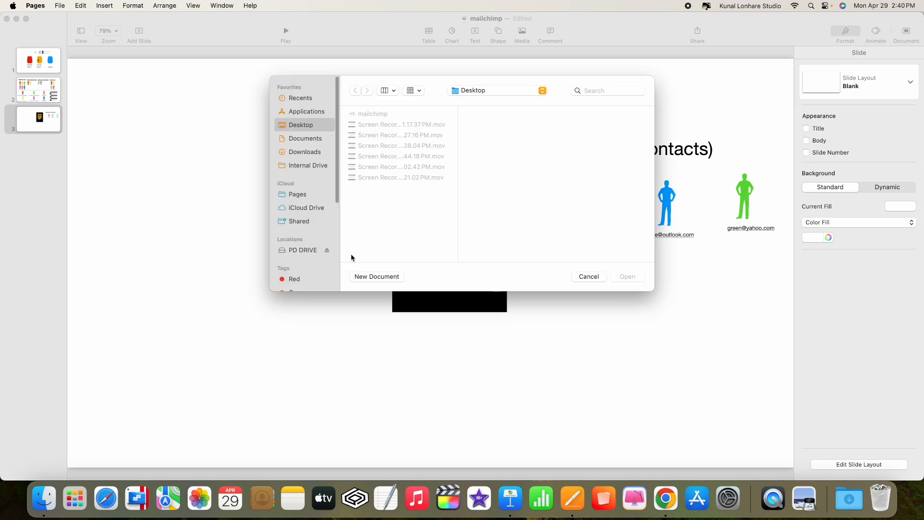
left_click(369, 277)
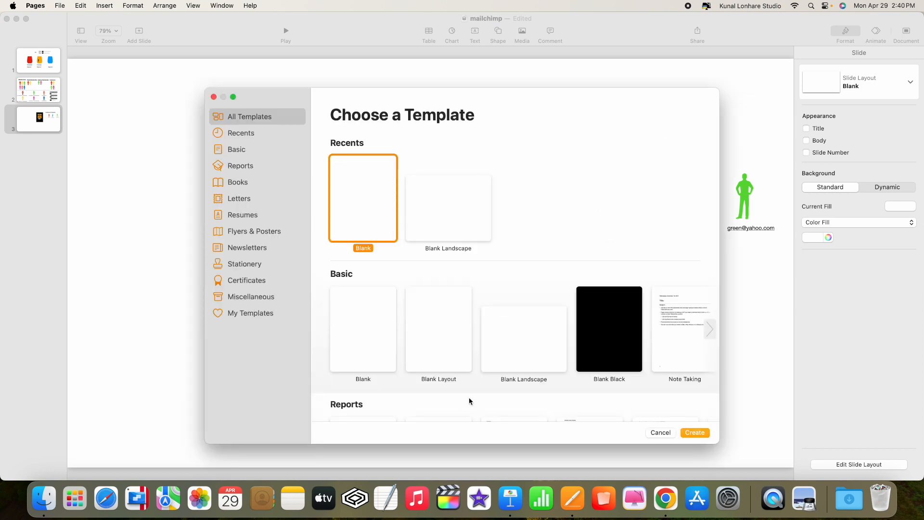
left_click(700, 435)
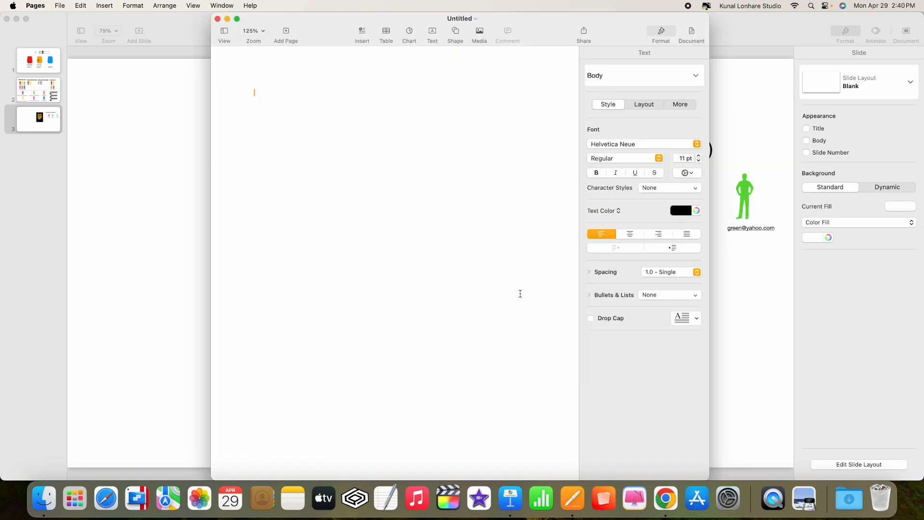
key("super+v")
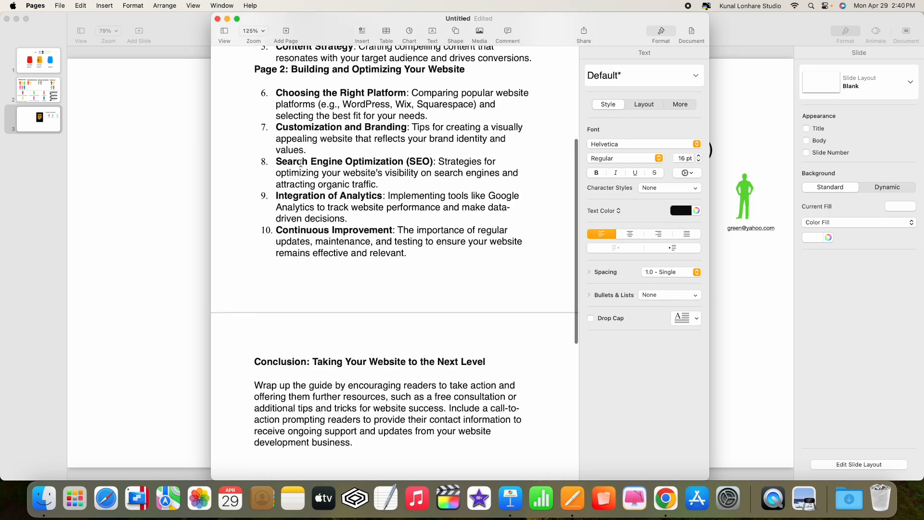
- Delete the headings "Page 2: Building and Optimizing Your Website" and "Page 1: The Essential Elements of a Successful Website"
scroll(326, 169, "up", 10)
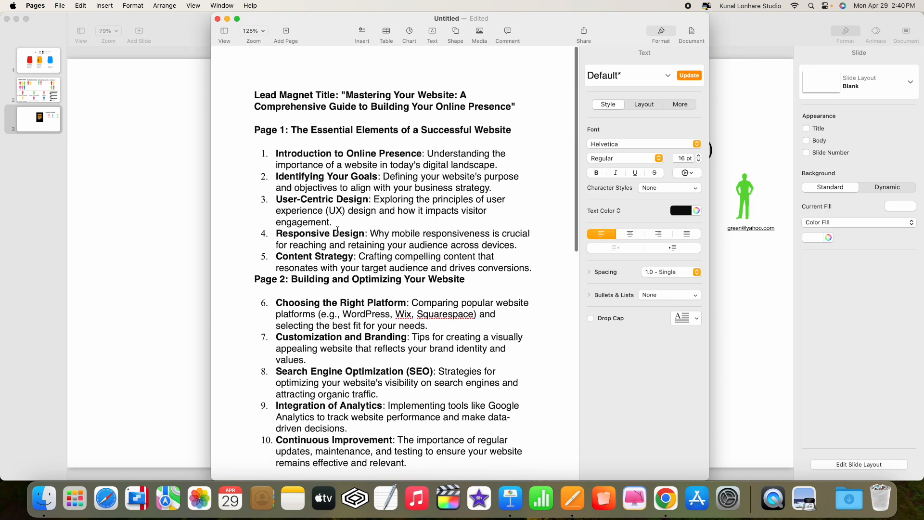
left_click(297, 278)
triple_click(297, 277)
key("BackSpace")
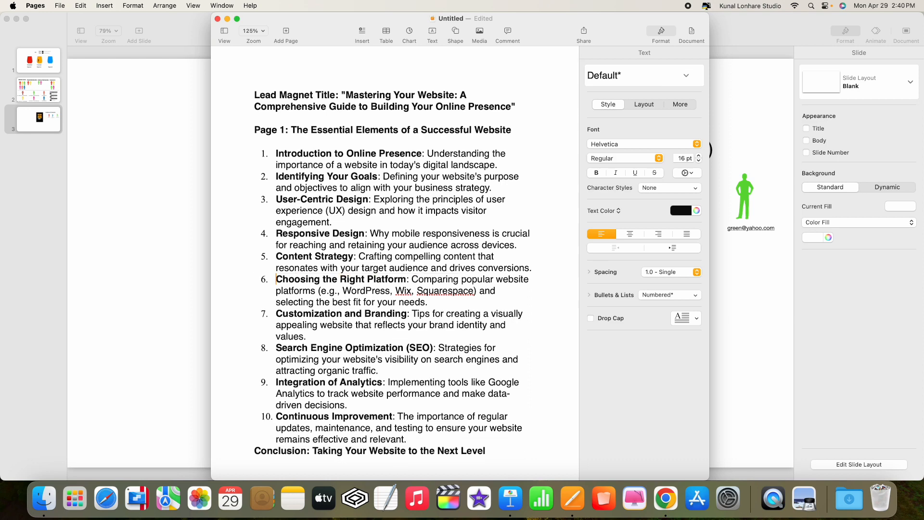
triple_click(302, 130)
key("BackSpace")
scroll(307, 177, "down", 10)
scroll(345, 170, "down", 5)
scroll(343, 144, "up", 15)
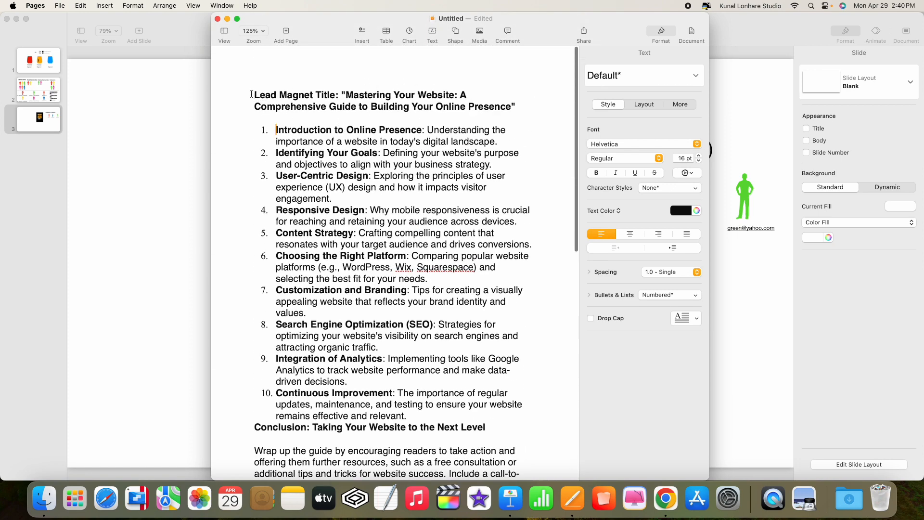
- Export the document as a PDF named "lead magnet" to the Desktop
left_click(60, 5)
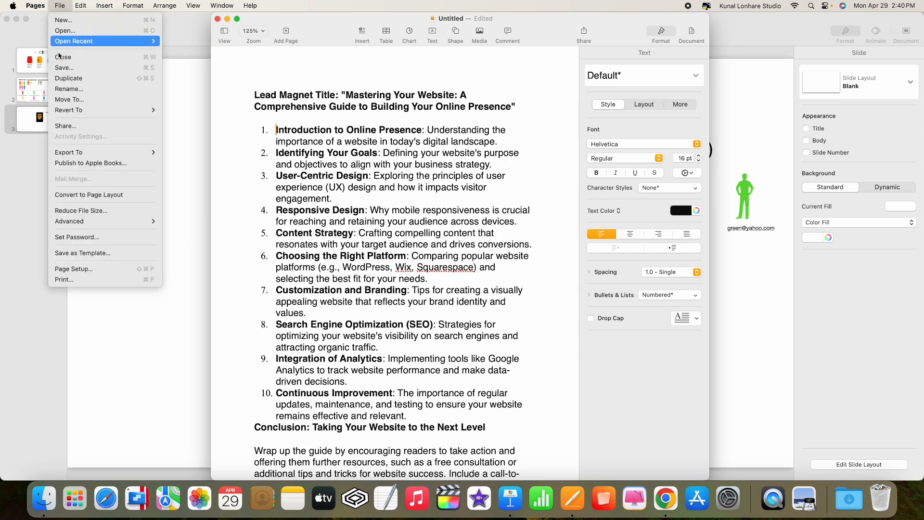
mouse_move(90, 156)
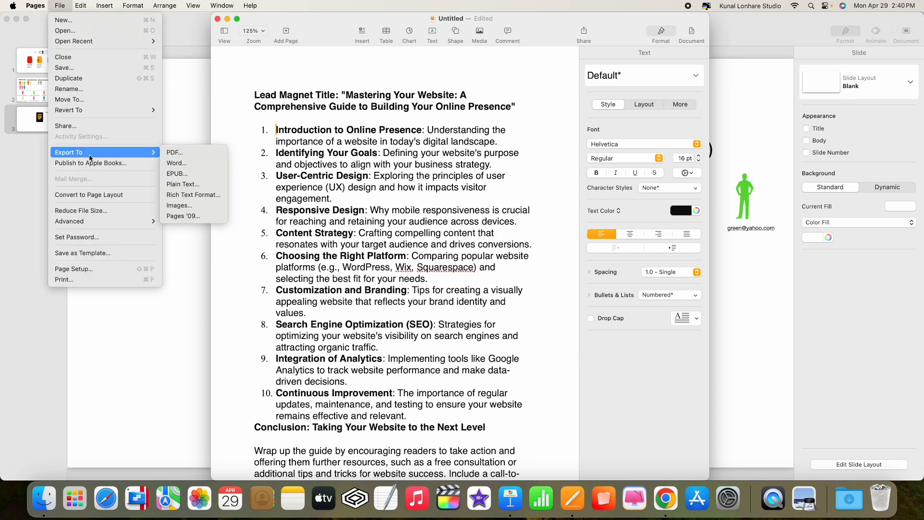
left_click(174, 153)
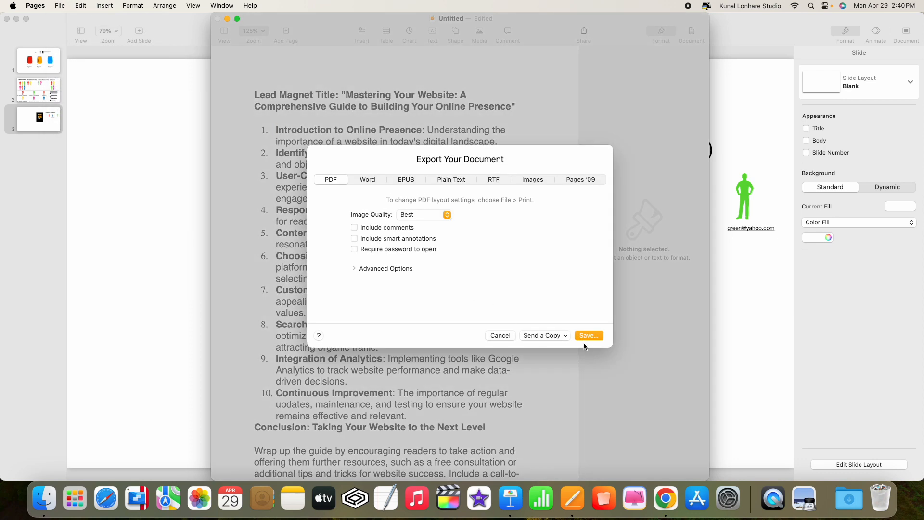
left_click(592, 336)
key("BackSpace")
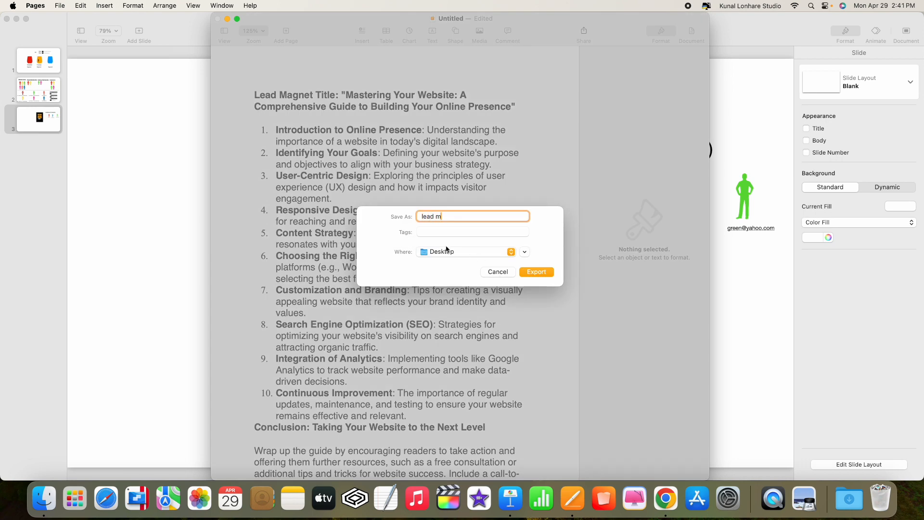
type("lead magnet")
left_click(540, 273)
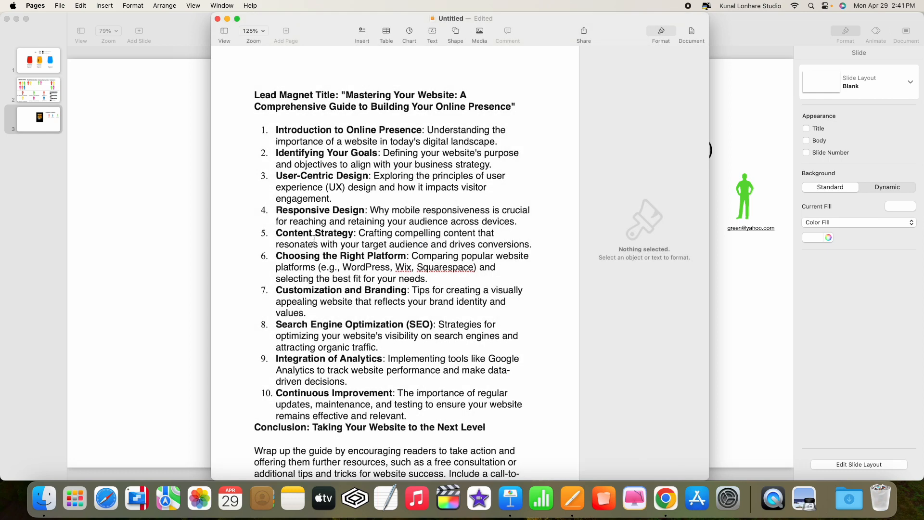
- Close the untitled Pages document and delete it without saving
scroll(313, 238, "down", 3)
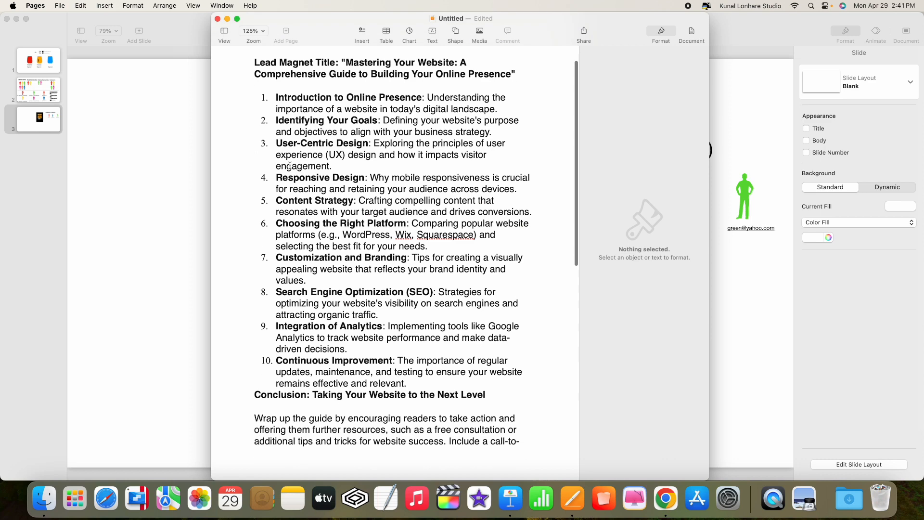
left_click(217, 18)
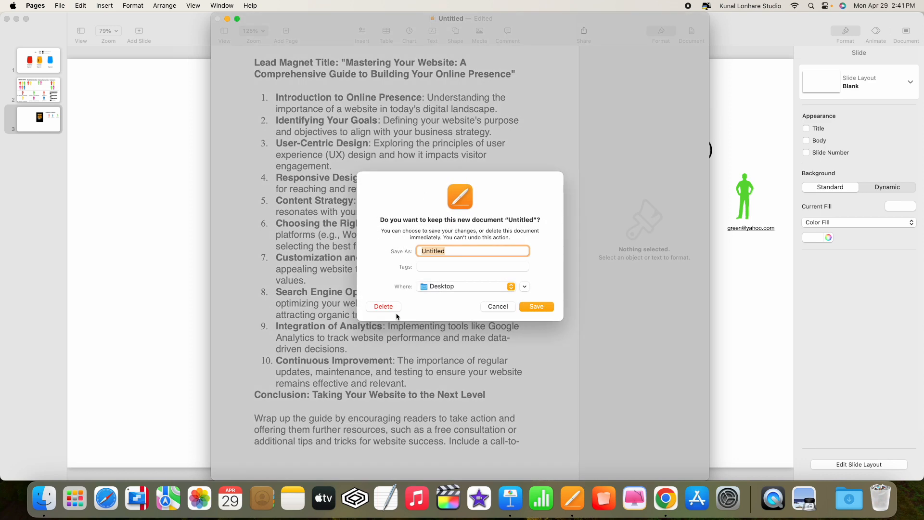
left_click(384, 306)
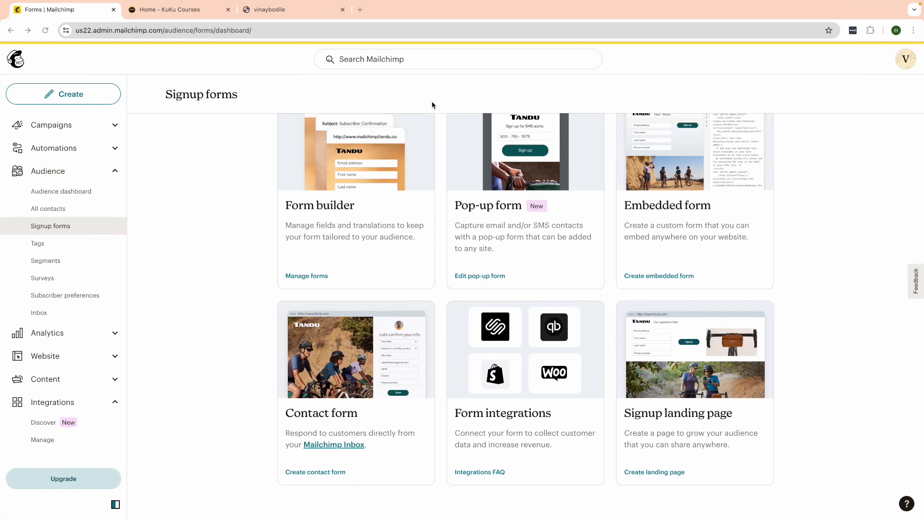
- Switch to the Keynote workspace, shift the presentation window to expose the desktop, and move the "lead magnet" file into the open desktop area
key("ctrl+Left")
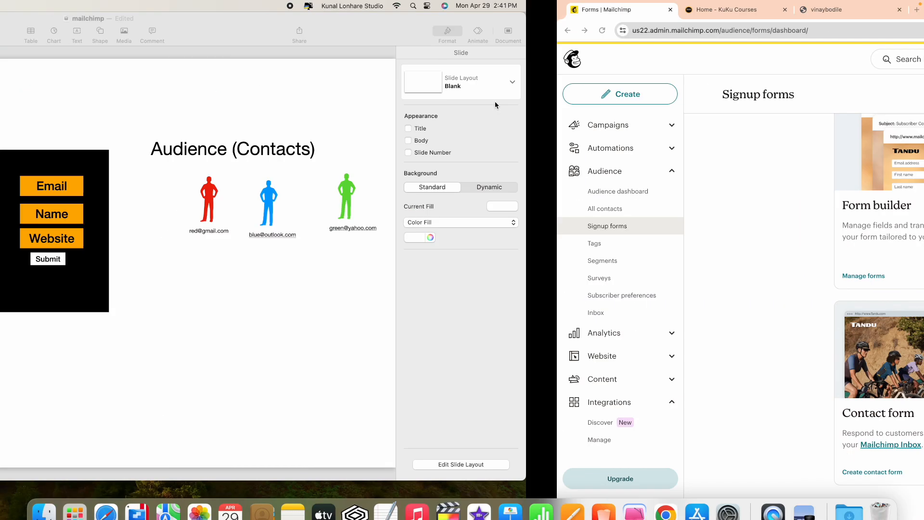
left_click_drag(650, 37, 354, 5)
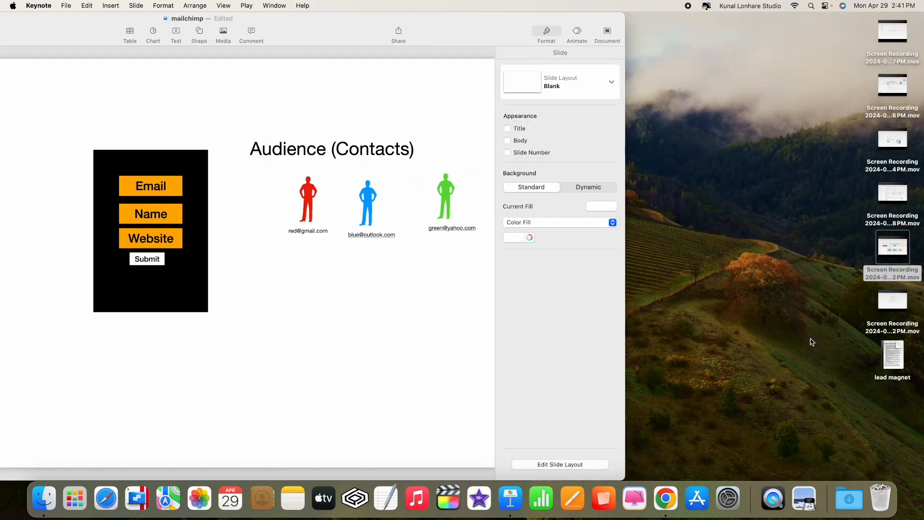
left_click_drag(893, 356, 726, 196)
- Open the "lead magnet" PDF from the desktop, review both pages, and close it
double_click(726, 196)
scroll(282, 344, "down", 5)
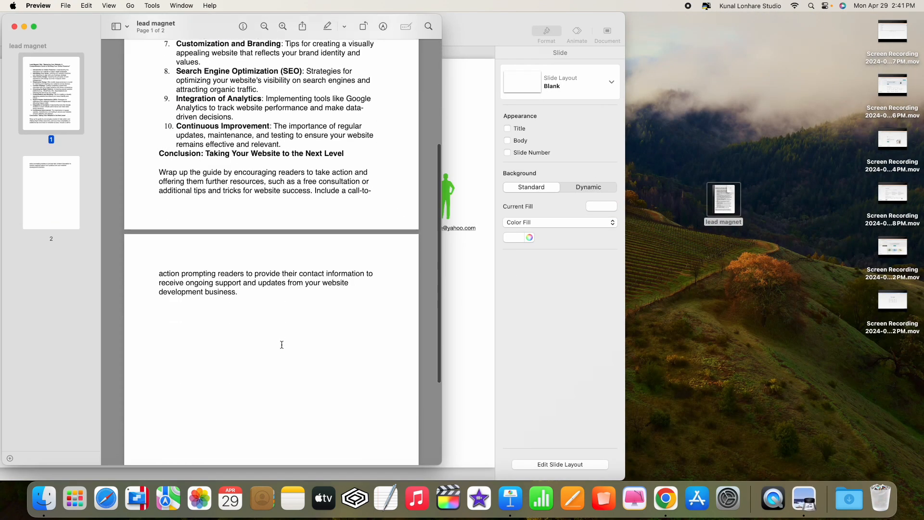
scroll(281, 345, "up", 5)
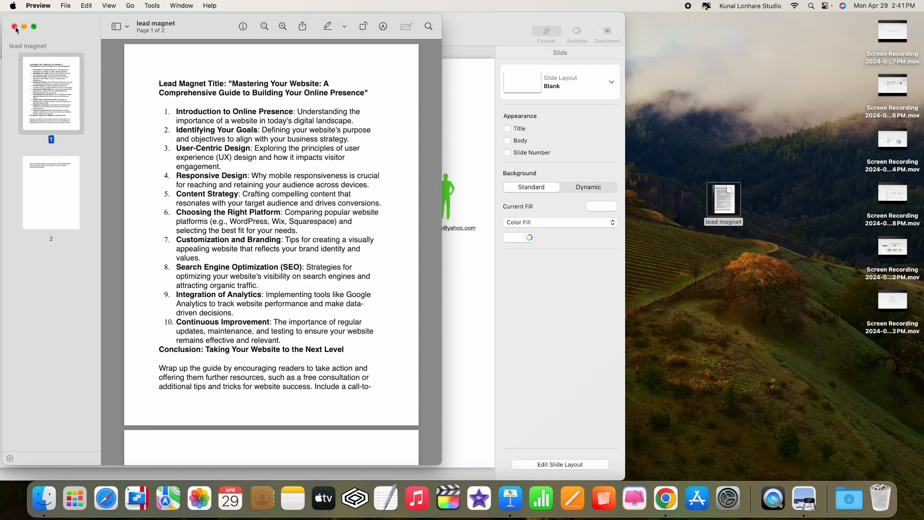
left_click(14, 27)
- Reposition the mailchimp presentation window over the desktop and restore it to full size
left_click(365, 38)
left_click_drag(365, 37, 712, 57)
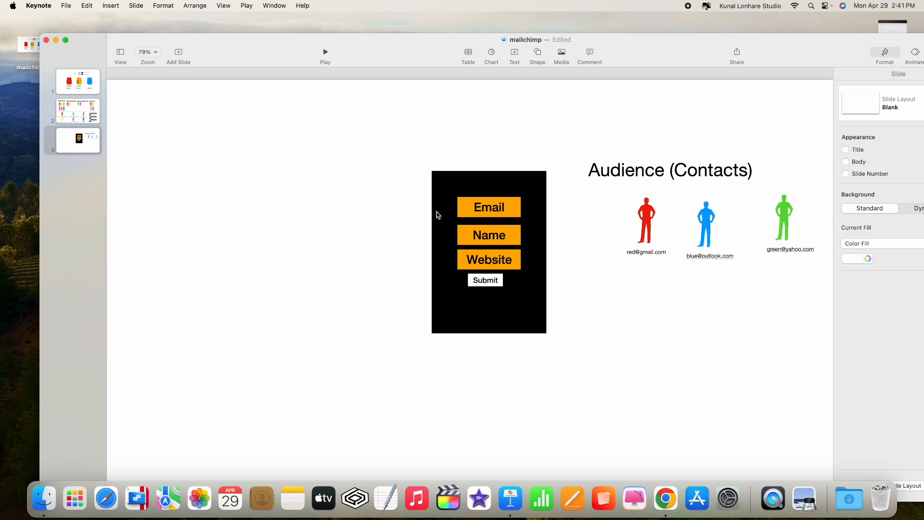
left_click_drag(681, 48, 429, 25)
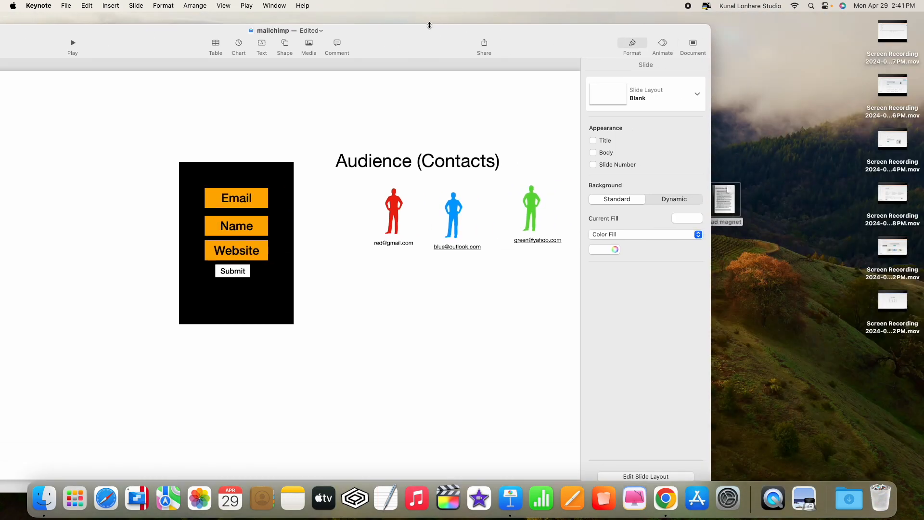
mouse_move(730, 200)
double_click(409, 52)
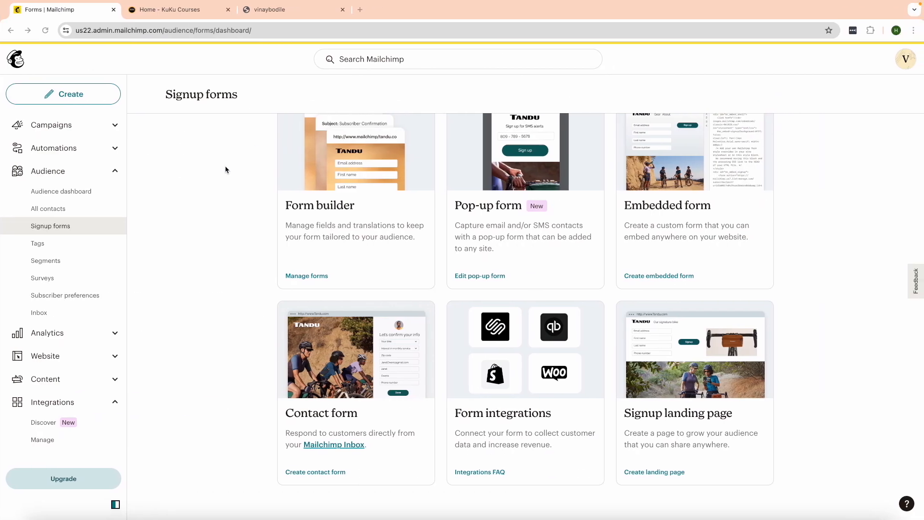
- Switch to the Chrome window with the KuKu Courses home page and open Free Courses from the footer's Quick Links
key("ctrl+Right")
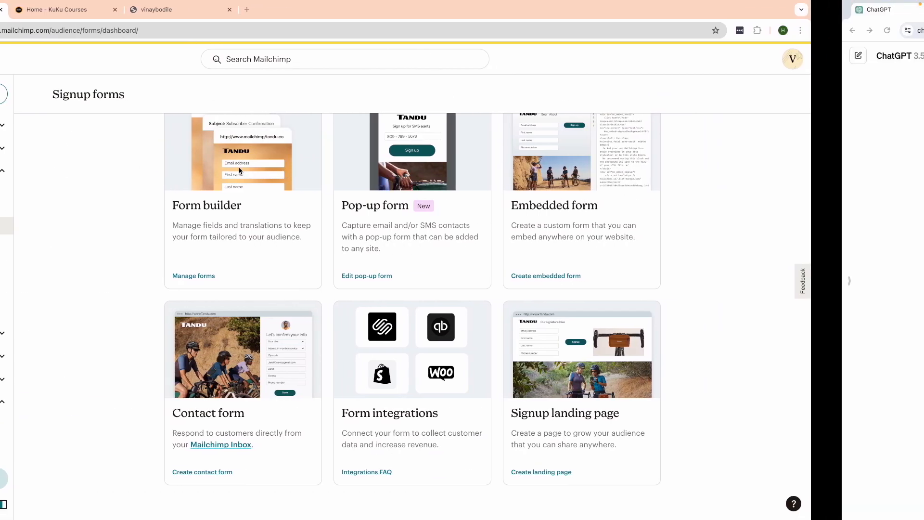
left_click(170, 10)
mouse_move(372, 518)
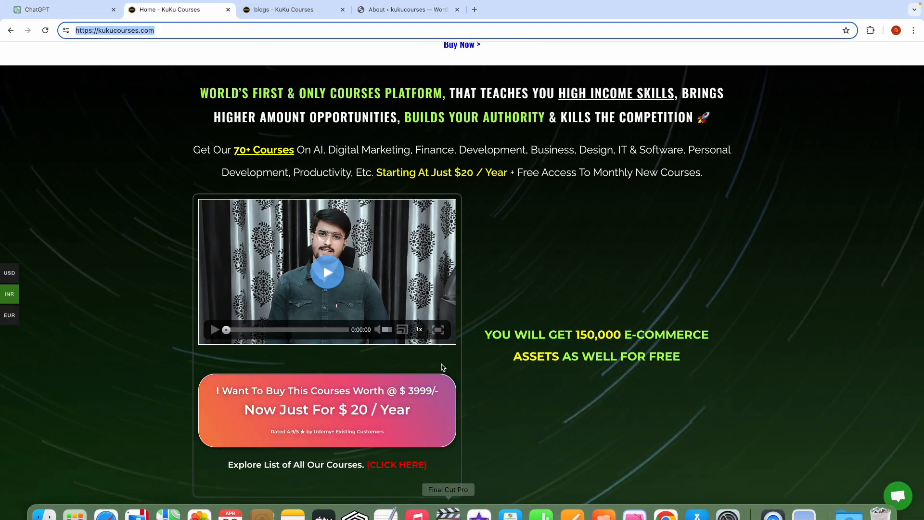
scroll(413, 398, "down", 20)
scroll(413, 397, "down", 20)
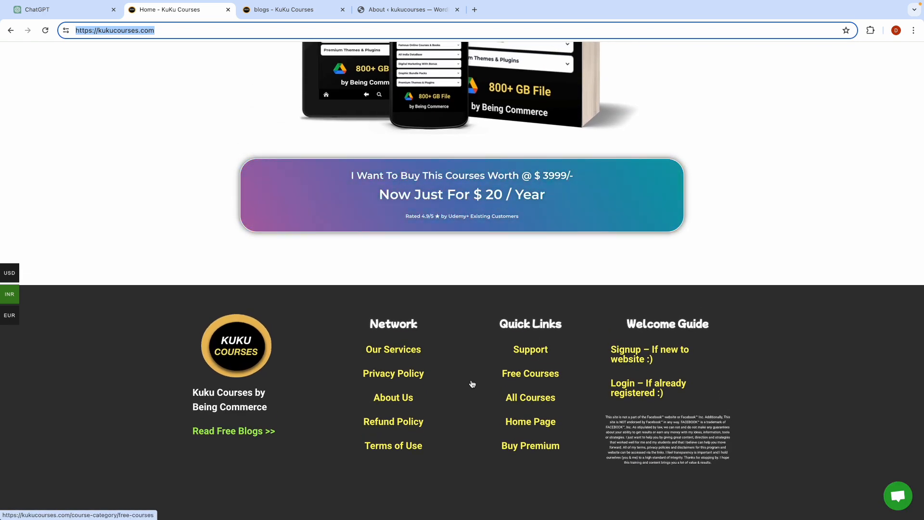
left_click(522, 376)
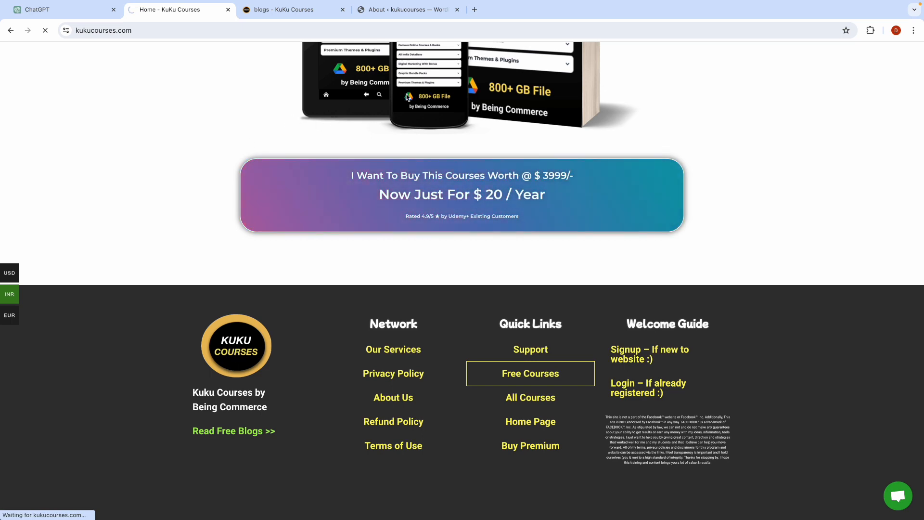
- Return to Mailchimp, open the Form builder from Signup forms, and review the signup form's fields
key("ctrl+Left")
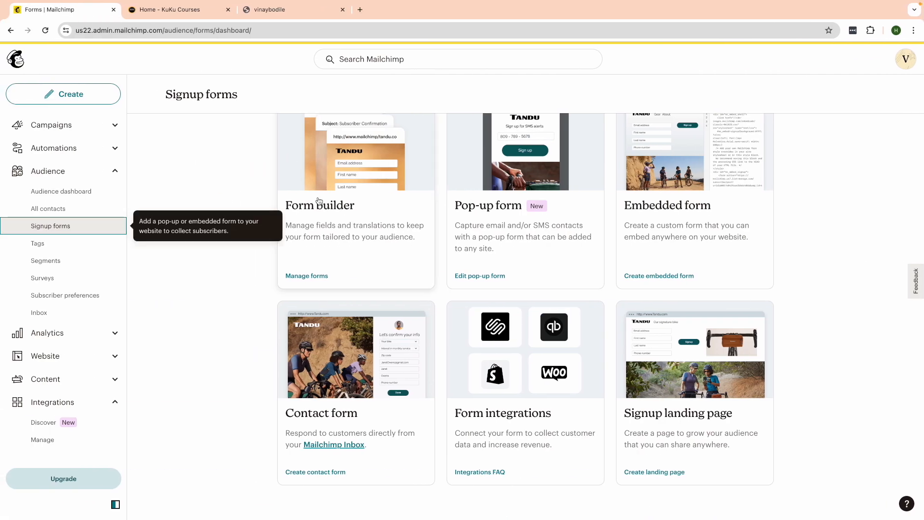
scroll(312, 187, "up", 2)
left_click(328, 237)
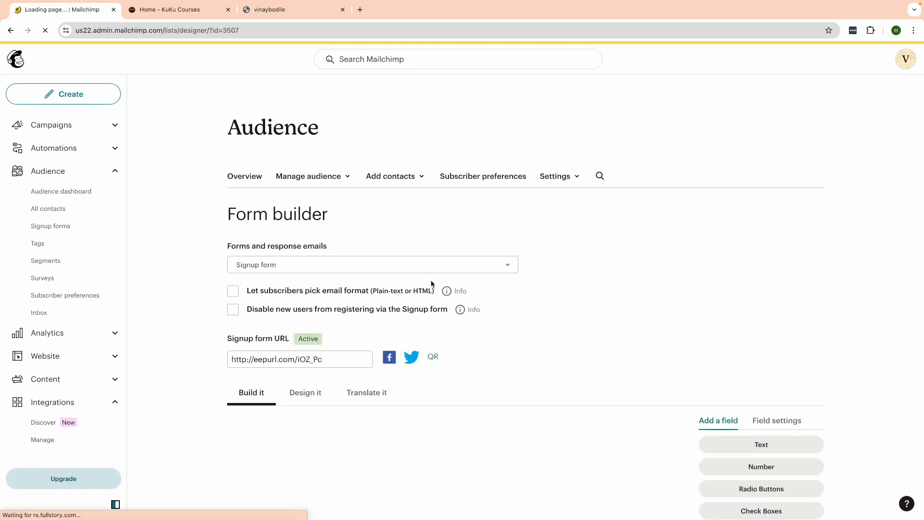
scroll(369, 311, "down", 5)
scroll(293, 429, "down", 3)
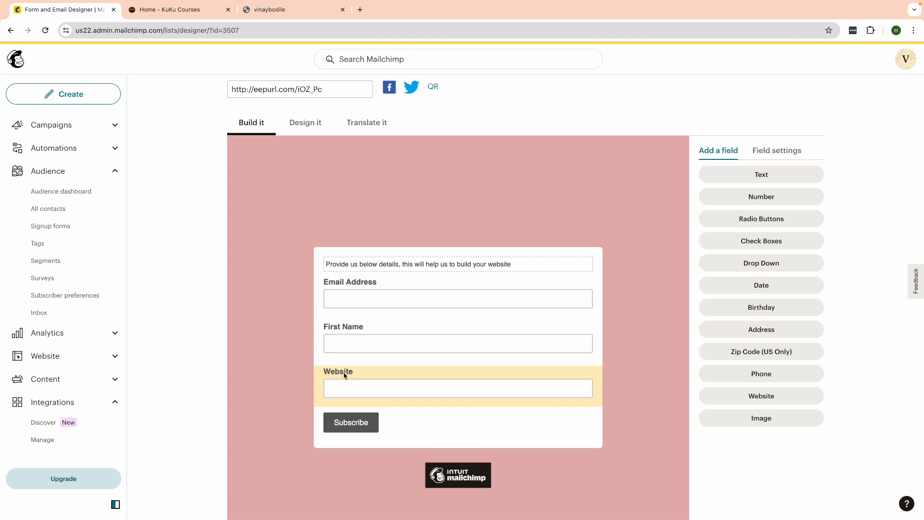
- Go back to the KuKu Courses free courses page, search for "website", and look through the course list
key("ctrl+Right")
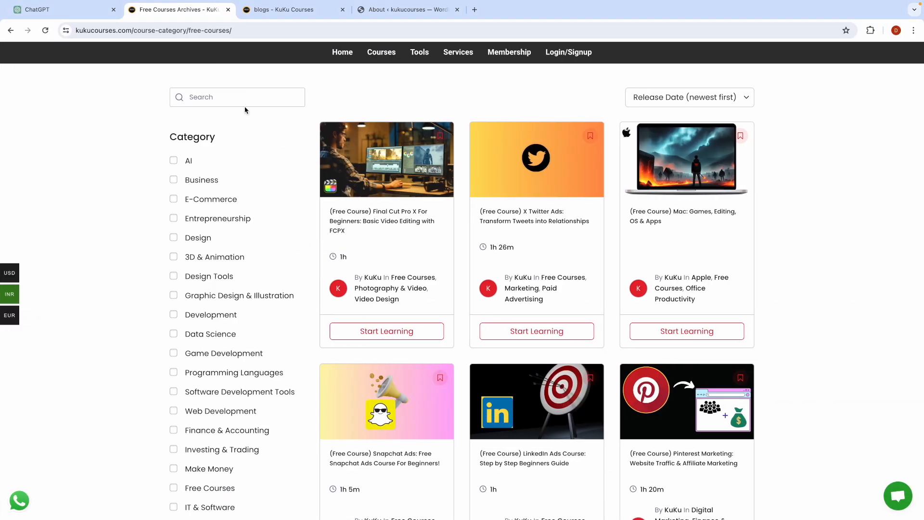
left_click(227, 98)
type("website")
key("Return")
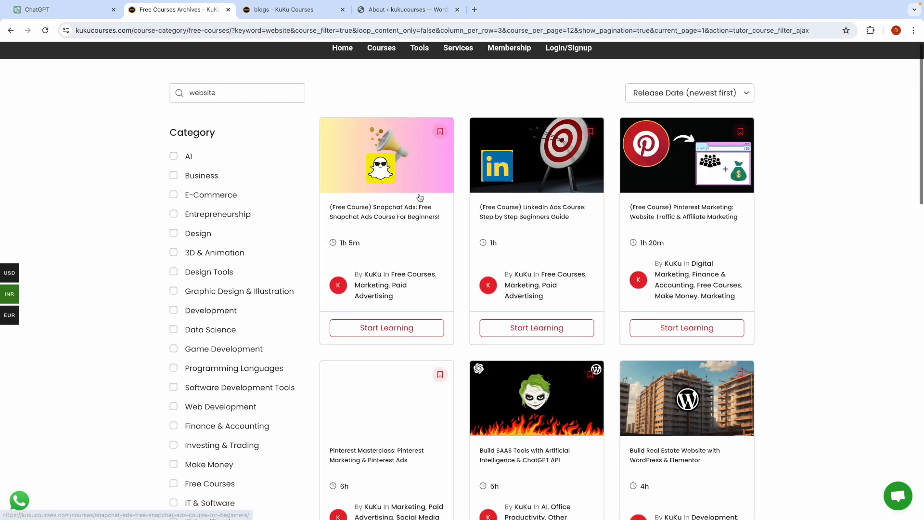
scroll(424, 193, "down", 7)
scroll(419, 197, "down", 8)
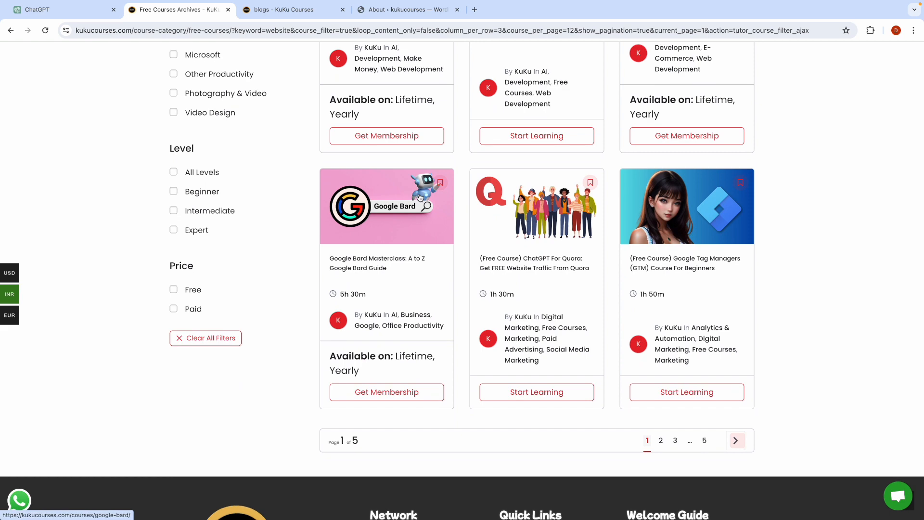
- Search the courses for "wordpress" instead and open "(Free Course) WordPress Setup Guide For Beginners"
scroll(420, 198, "up", 15)
double_click(201, 97)
type("wordpress")
key("Return")
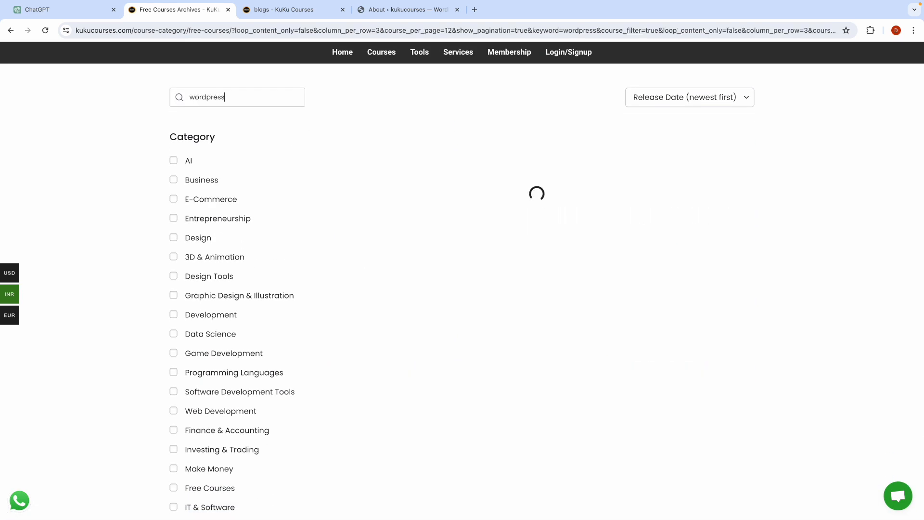
scroll(390, 242, "down", 12)
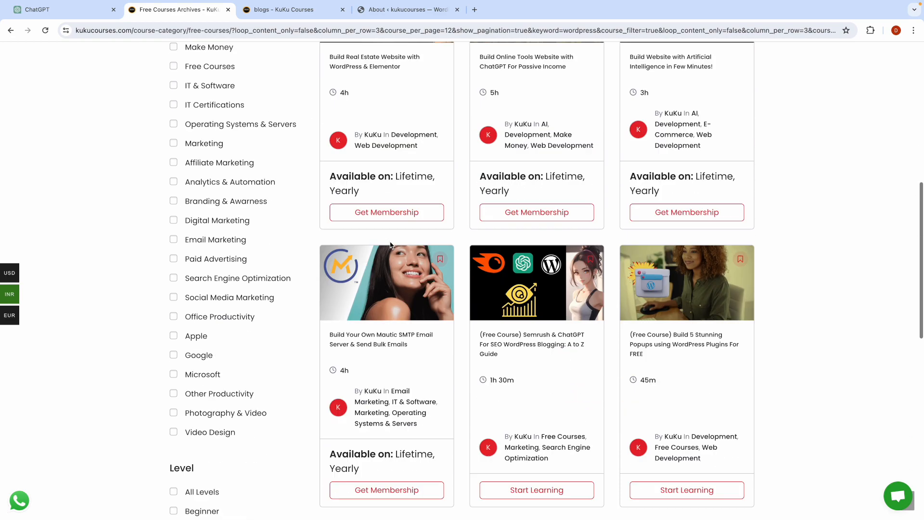
scroll(390, 242, "down", 4)
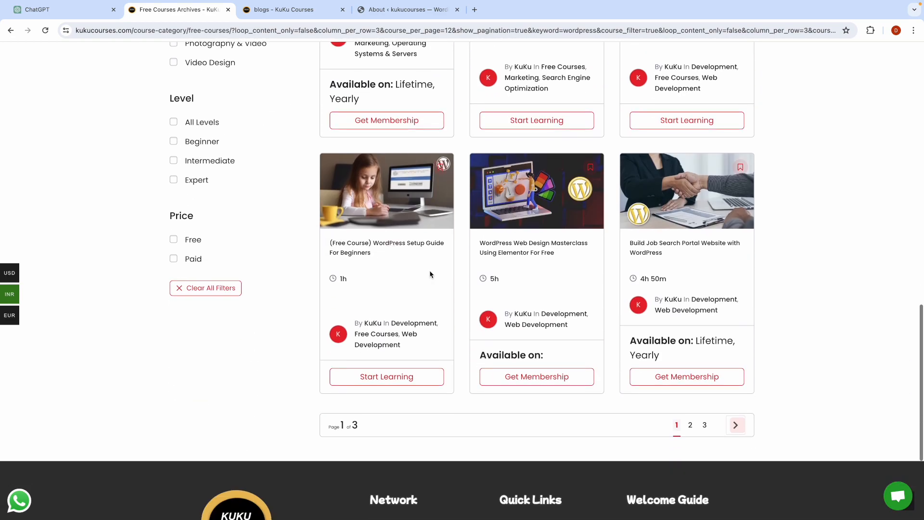
left_click(403, 246)
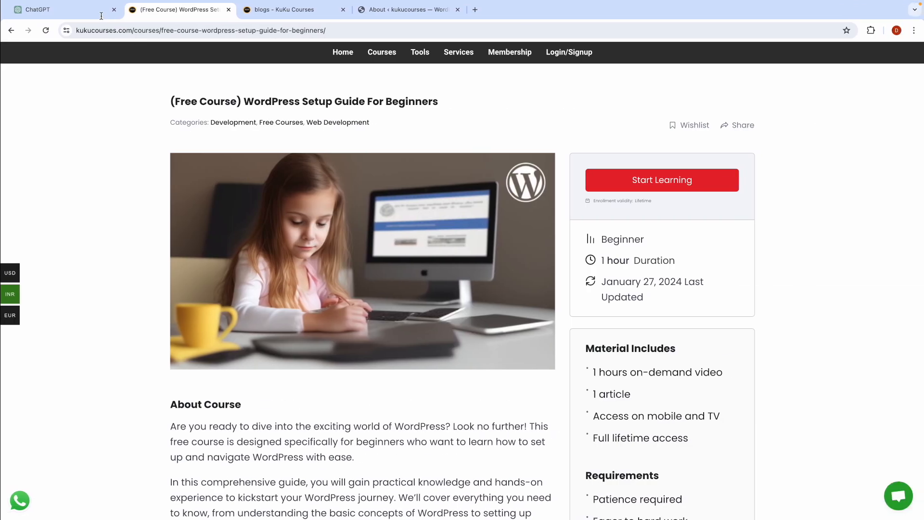
left_click(101, 16)
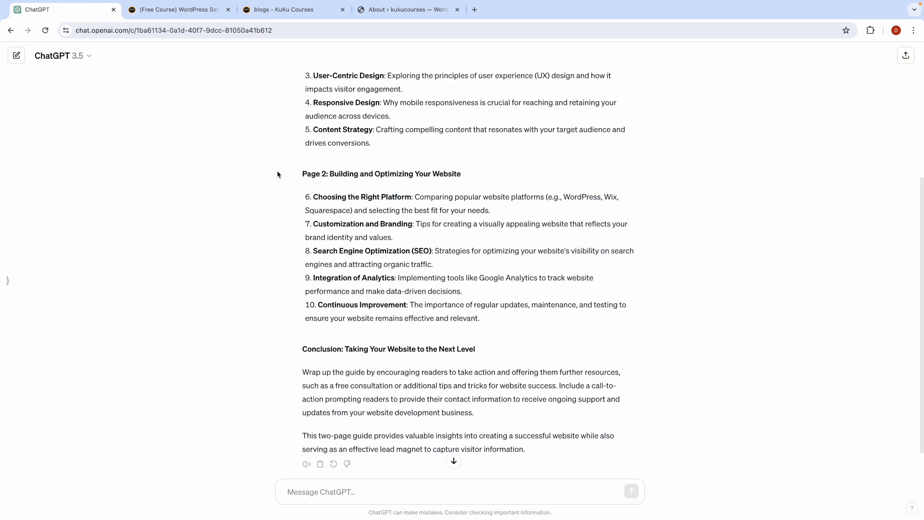
left_click(183, 19)
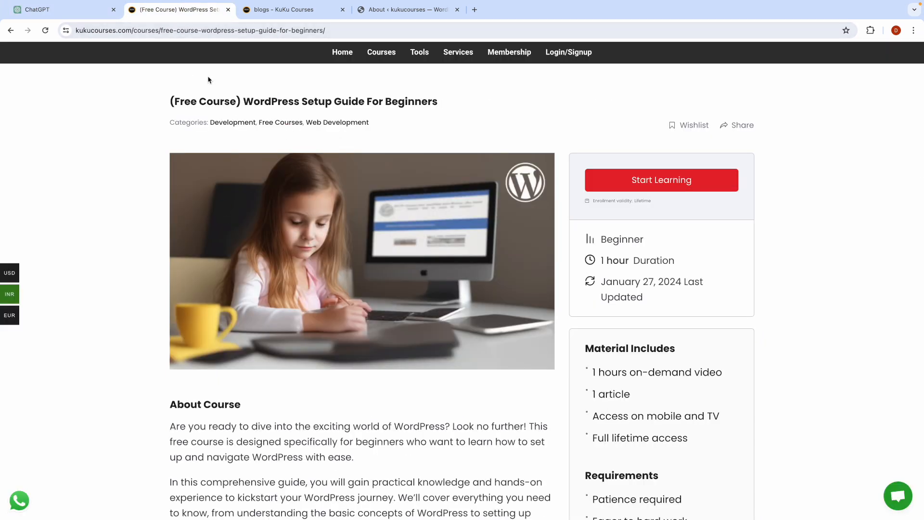
- Search for "instamojo" in a new tab, open the Instamojo website, and browse its home page for the lead magnet offer
left_click(475, 10)
type("instamojo")
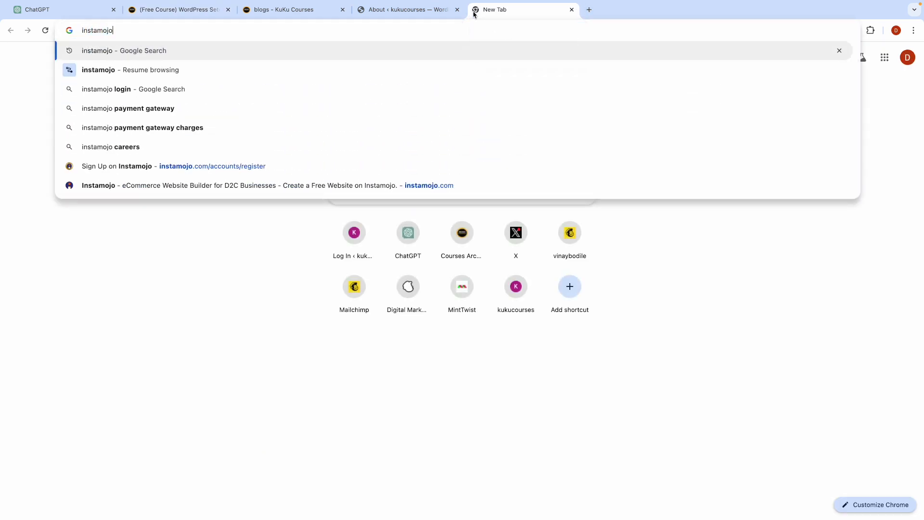
key("Return")
left_click(263, 164)
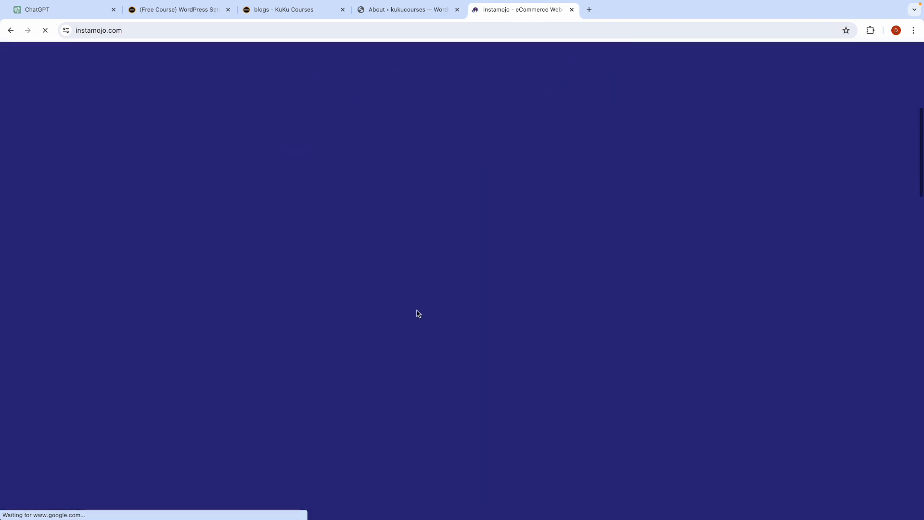
scroll(418, 315, "down", 10)
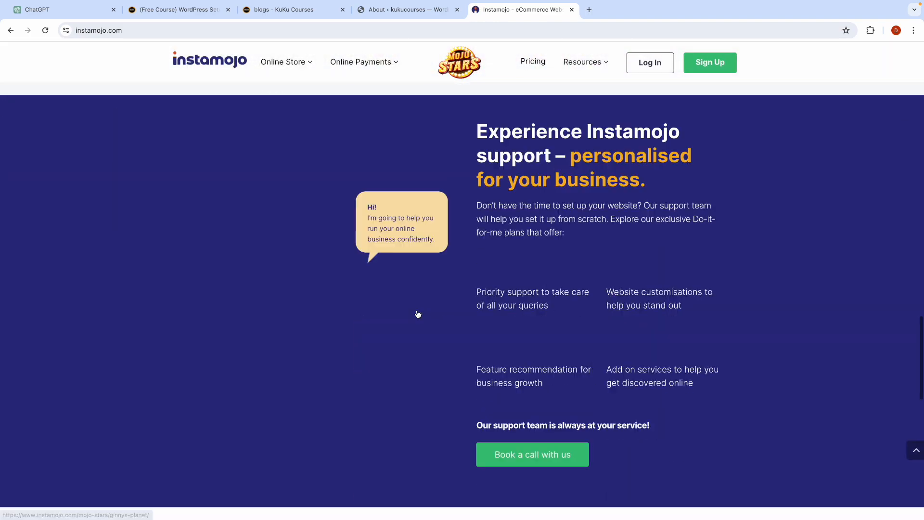
scroll(418, 315, "up", 14)
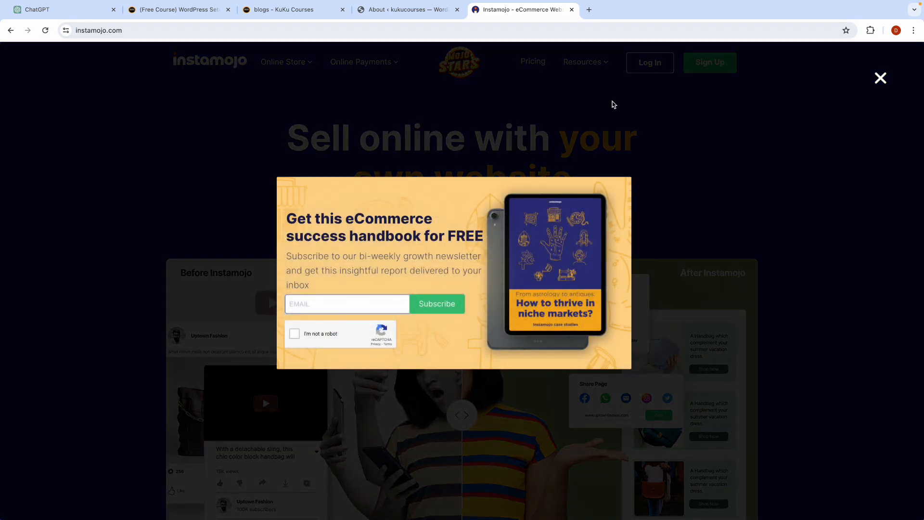
- Open a new tab and copy the e-mail address of the signed-in Google account
left_click(589, 9)
left_click(905, 59)
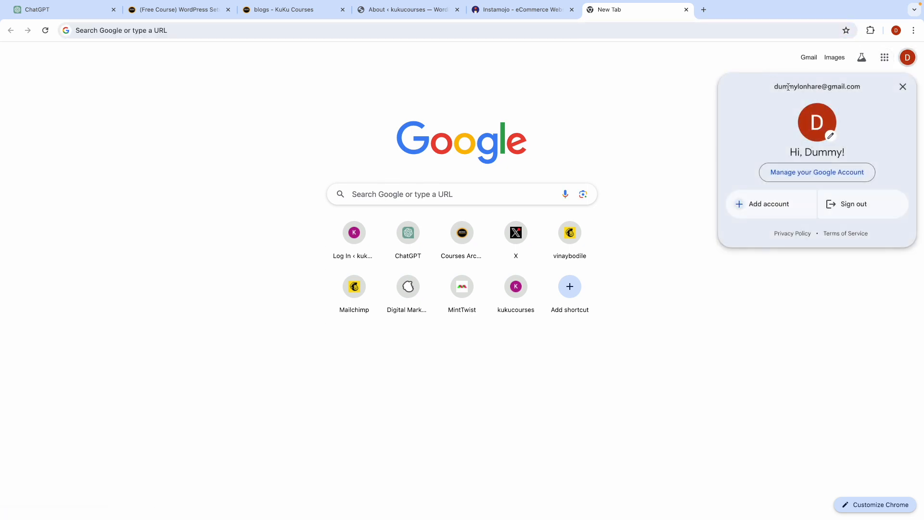
left_click_drag(788, 86, 862, 87)
right_click(795, 87)
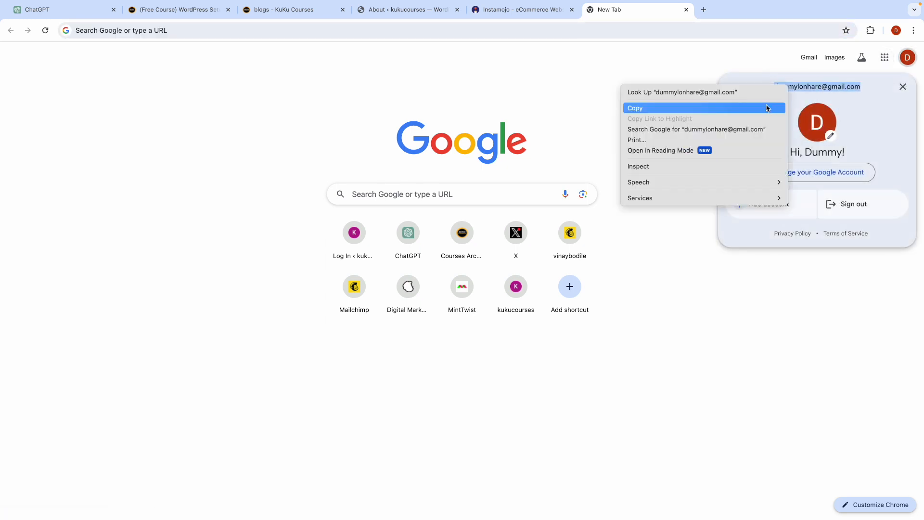
left_click(780, 107)
- Enter the copied e-mail address in Instamojo's free eCommerce success handbook popup, complete the "I'm not a robot" check, and subscribe
left_click(514, 9)
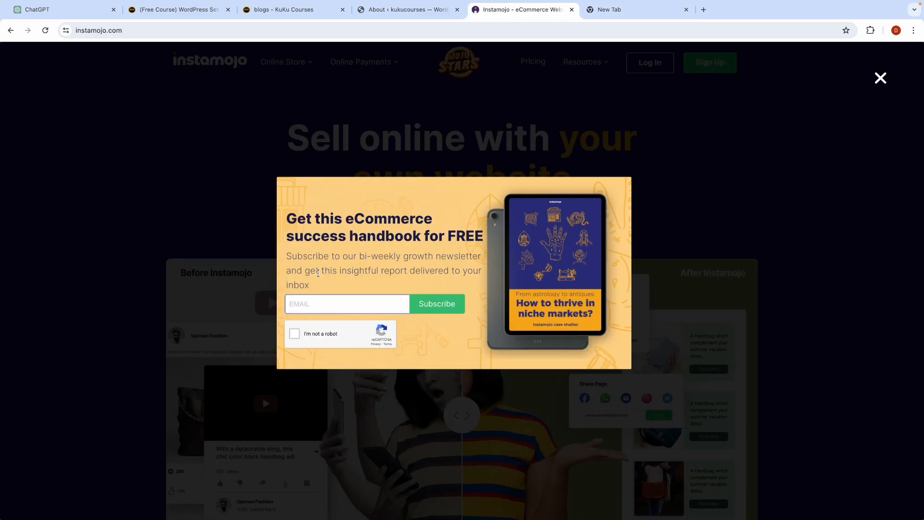
left_click(297, 300)
key("ctrl+v")
left_click(298, 337)
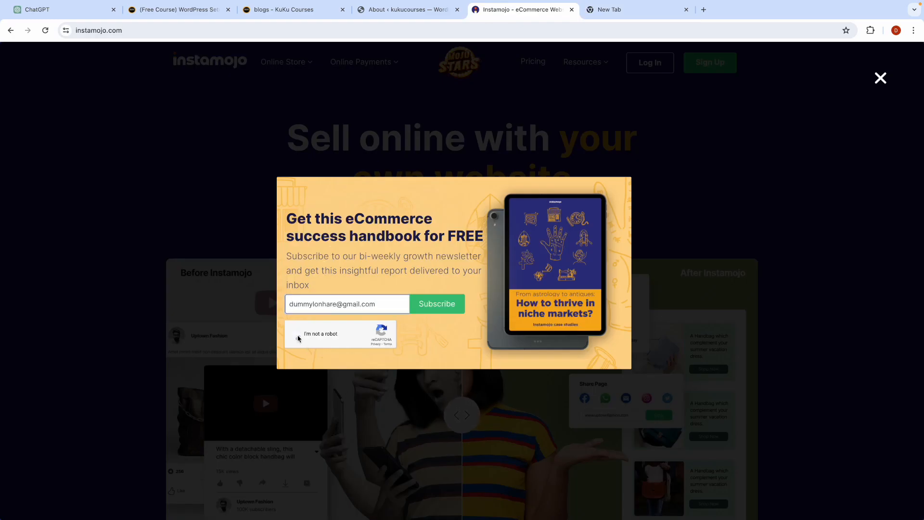
left_click(453, 310)
scroll(451, 307, "down", 5)
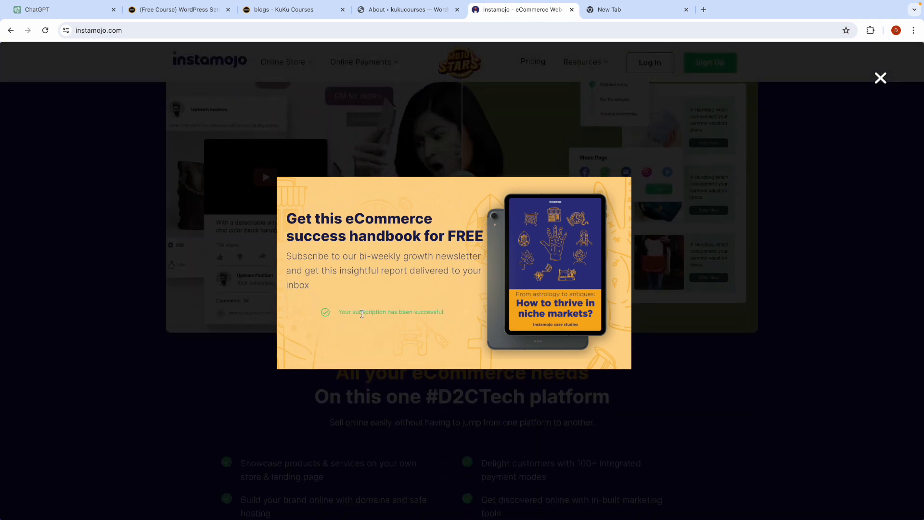
- Open Gmail, read the message "CONFIRMED: Your Subscription to the D2C Wrap", and find its eBook download link
left_click(647, 14)
left_click(812, 58)
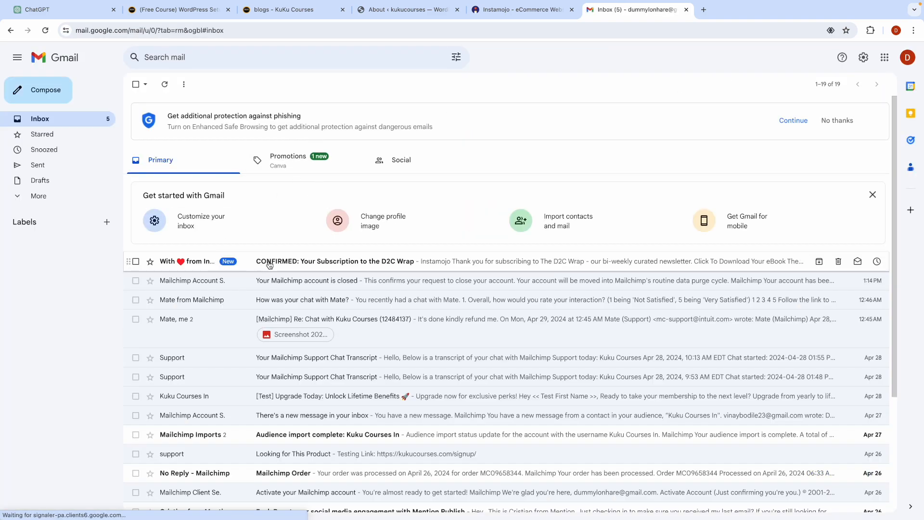
left_click(307, 262)
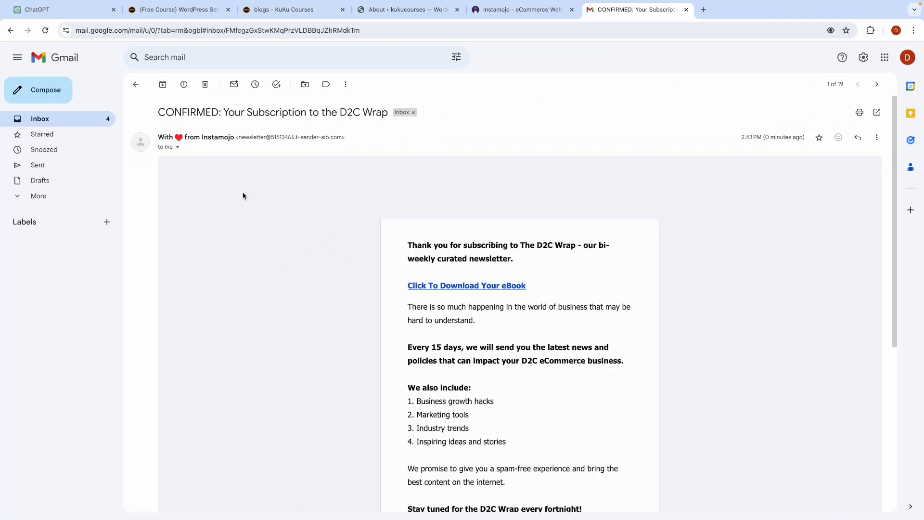
scroll(430, 300, "down", 2)
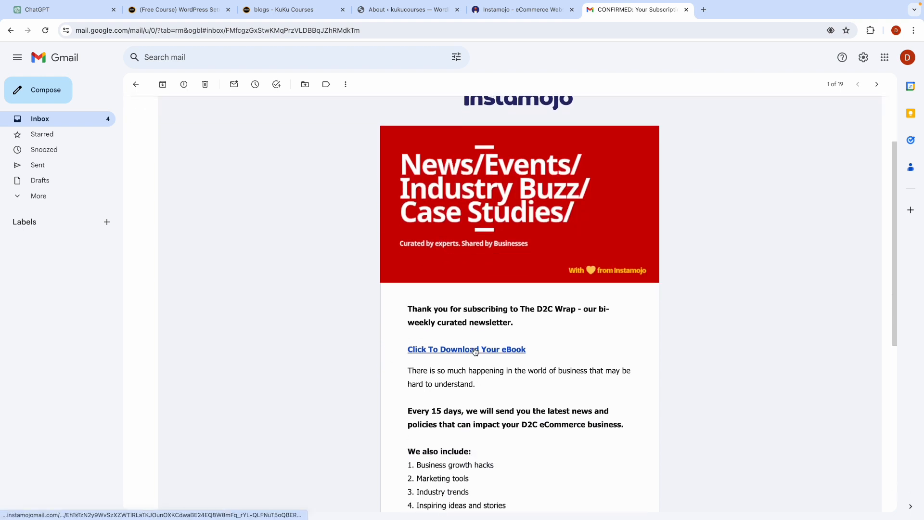
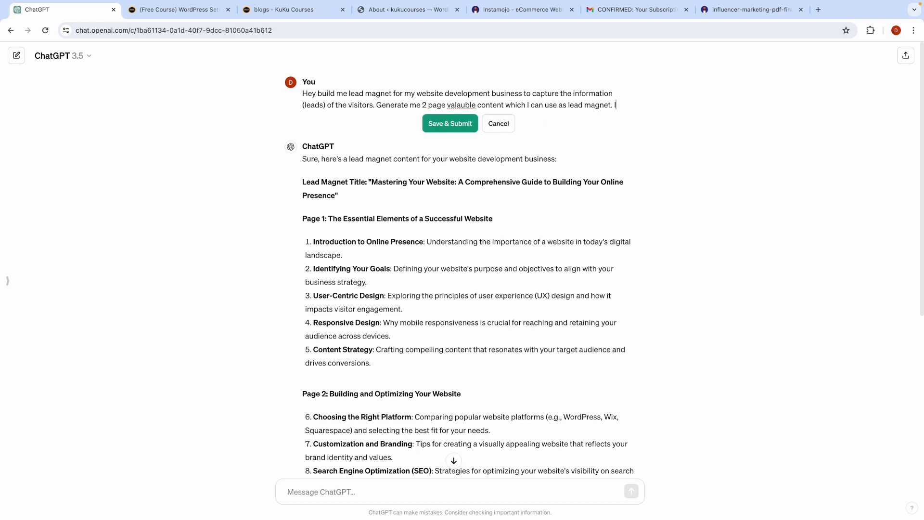
- Add a request for a table of content to the lead magnet prompt and remove "me 2 page" after "Generate"
type("Inlcude table of content")
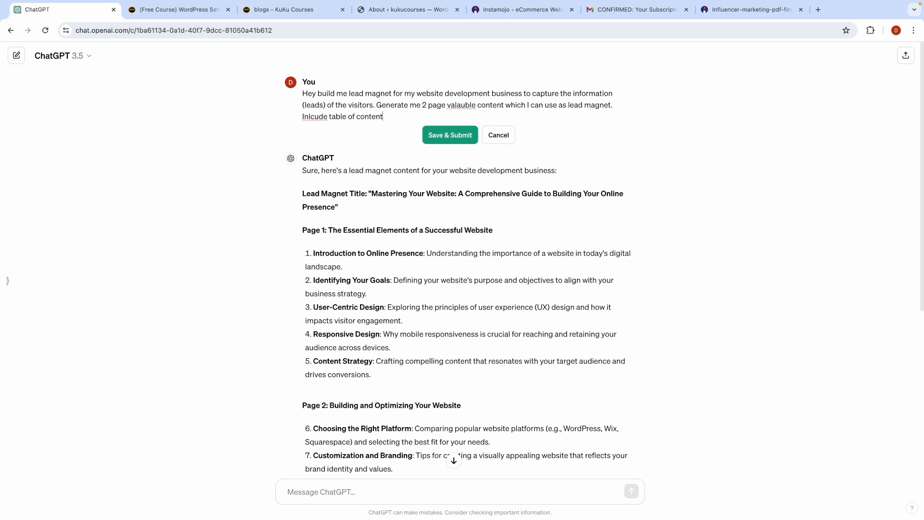
left_click(428, 106)
key("BackSpace")
key("BackSpace")
key("BackSpace")
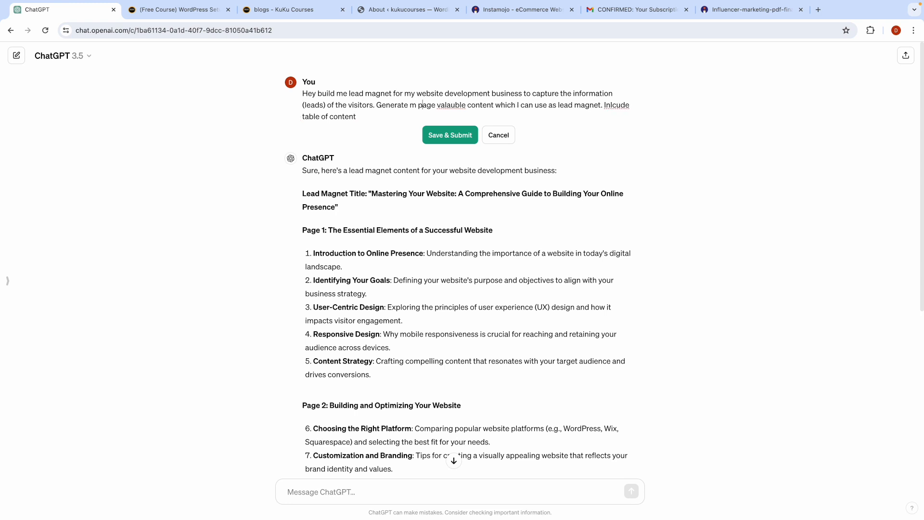
key("BackSpace")
key("BackSpace")
key("BackSpace")
key("BackSpace")
key("BackSpace")
key("BackSpace")
key("BackSpace")
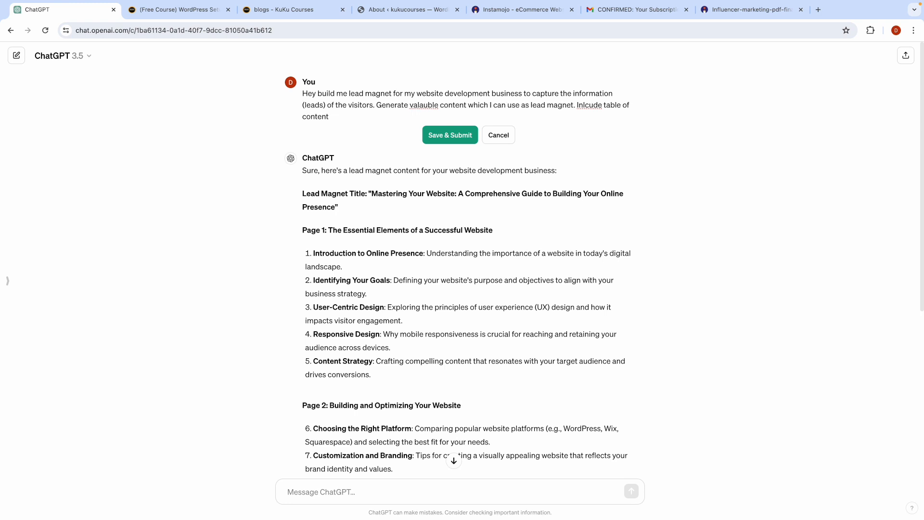
- Correct the two misspelled words in the prompt to "valuable" and "Include"
double_click(419, 106)
type("valuable")
double_click(584, 101)
type("Include")
- Check the chapter structure of Instamojo's influencer marketing PDF and extend the ChatGPT prompt with "divide this content chapter wise"
left_click(758, 15)
scroll(450, 341, "down", 10)
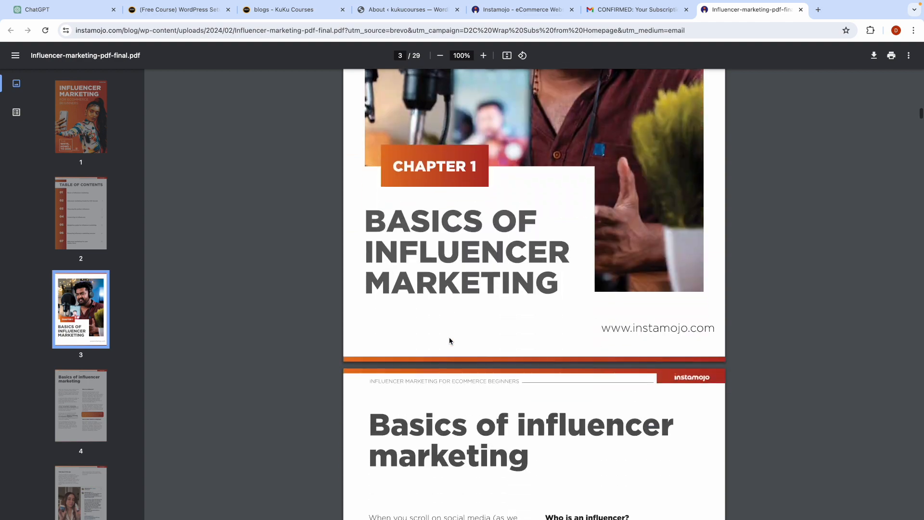
scroll(449, 341, "down", 10)
scroll(449, 341, "up", 1)
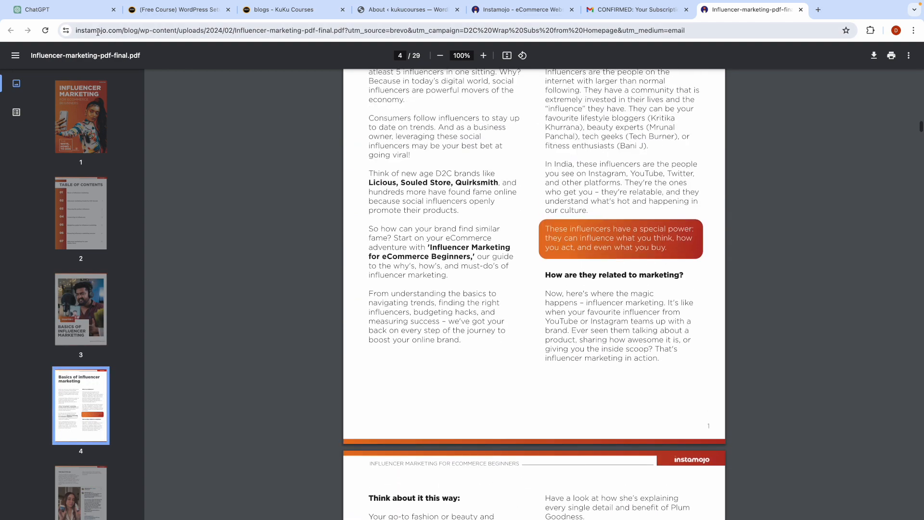
left_click(77, 11)
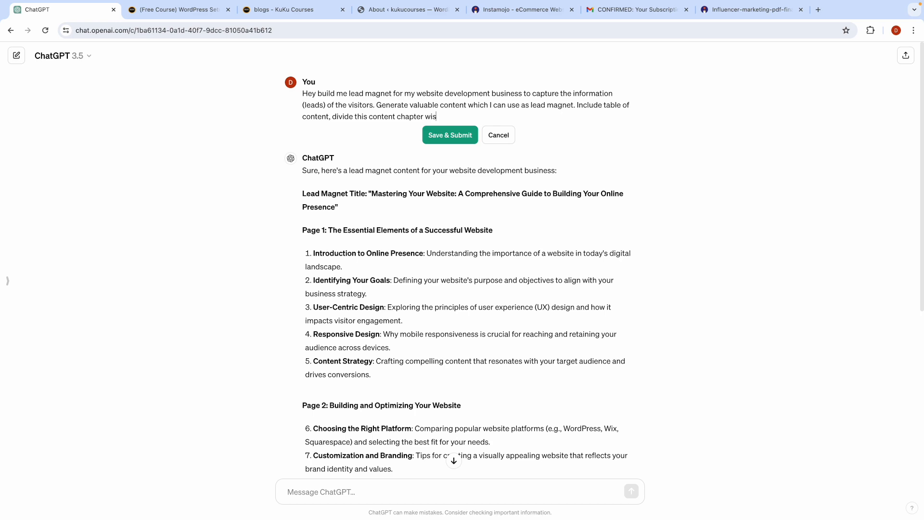
- Examine the chapter pages, images and layout of Instamojo's influencer marketing PDF from page 5 to page 15
left_click(737, 10)
scroll(419, 395, "down", 10)
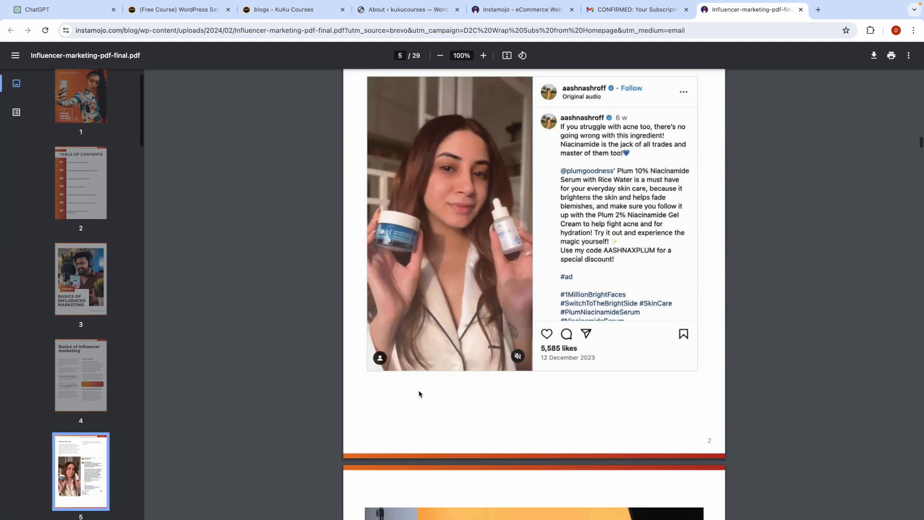
scroll(419, 394, "down", 20)
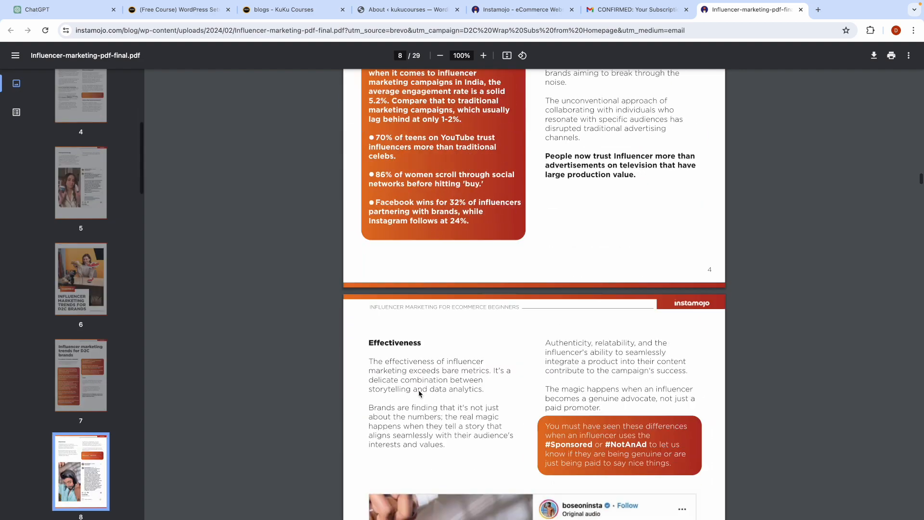
scroll(419, 394, "down", 20)
scroll(419, 394, "down", 2)
scroll(420, 394, "up", 1)
scroll(545, 362, "down", 20)
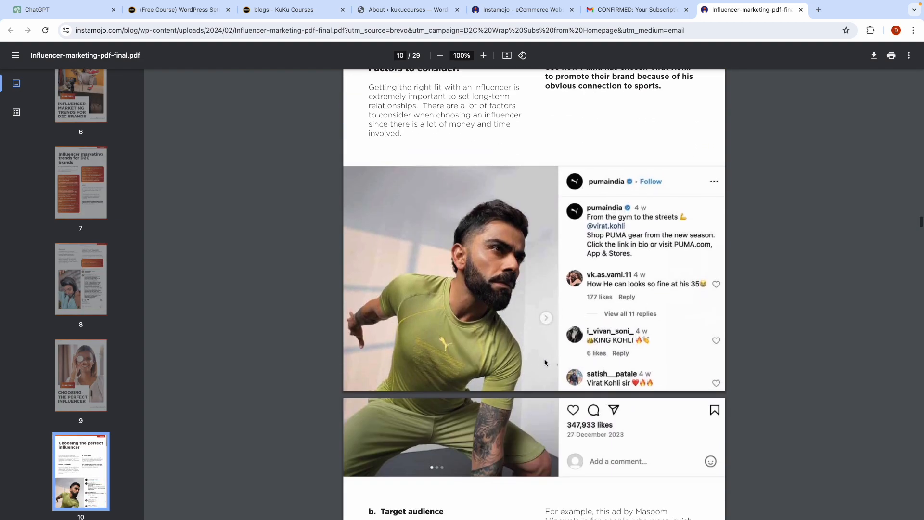
scroll(545, 362, "down", 20)
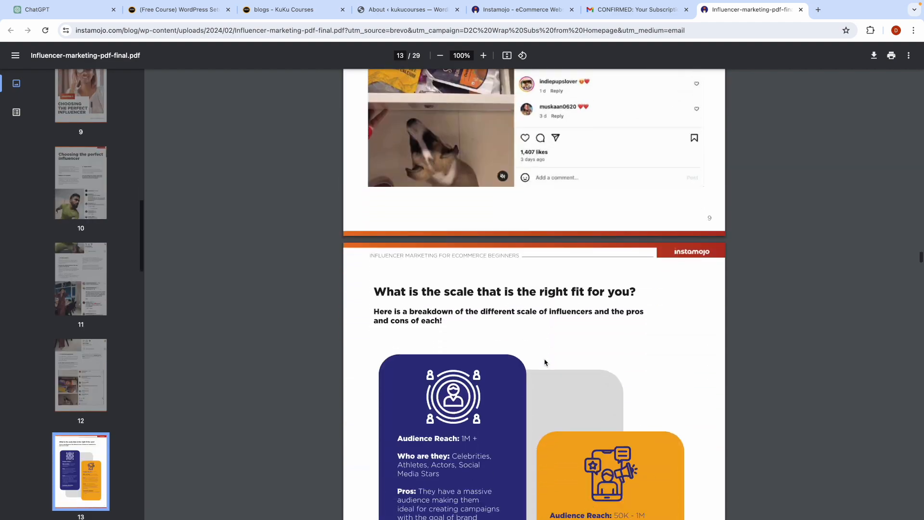
scroll(545, 362, "down", 3)
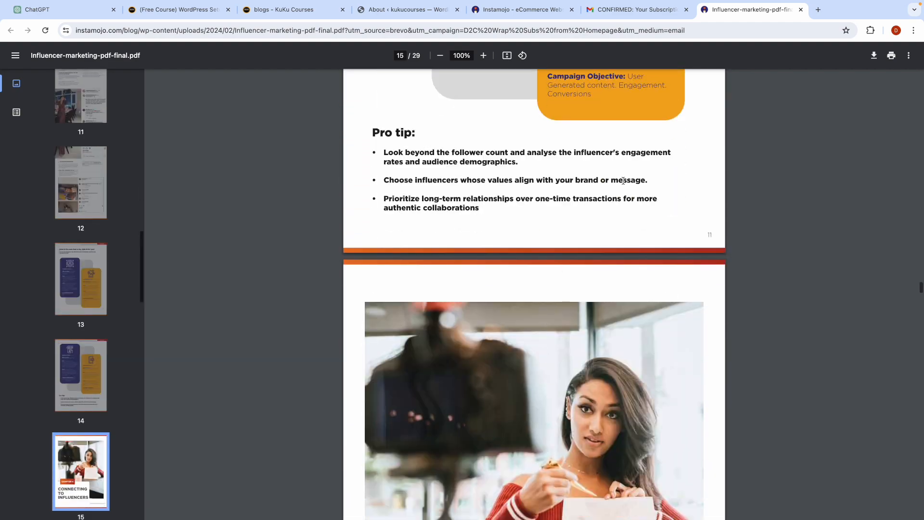
- Switch to Gmail and examine Instamojo's subscription confirmation message down to its footer, including its message options
left_click(640, 9)
scroll(426, 346, "down", 4)
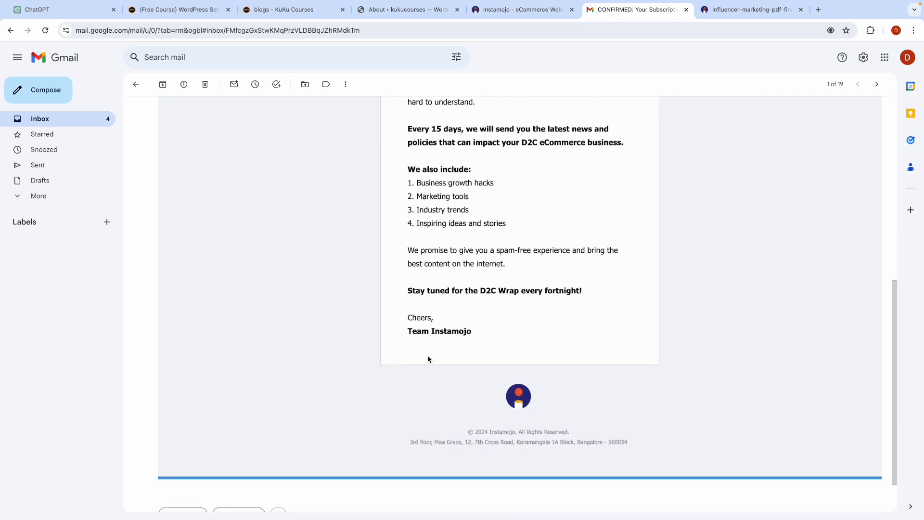
scroll(469, 333, "up", 8)
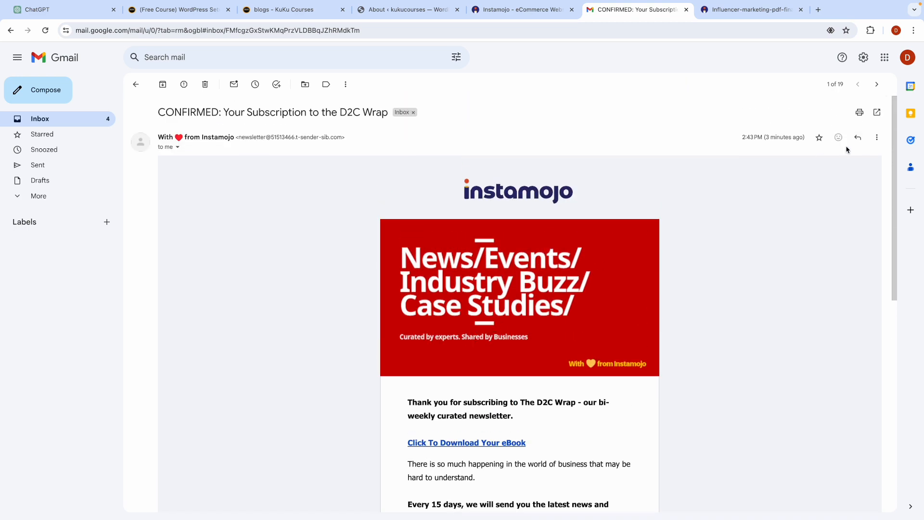
left_click(876, 137)
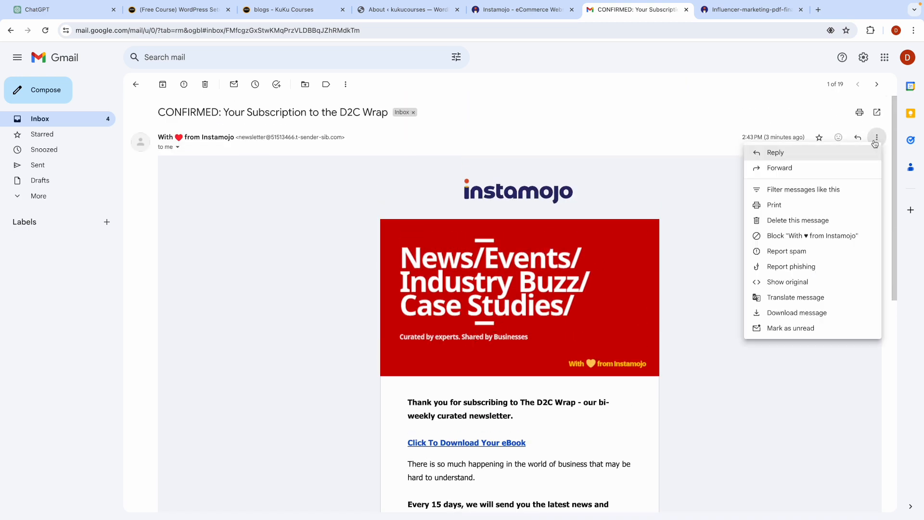
left_click(669, 296)
scroll(483, 462, "down", 9)
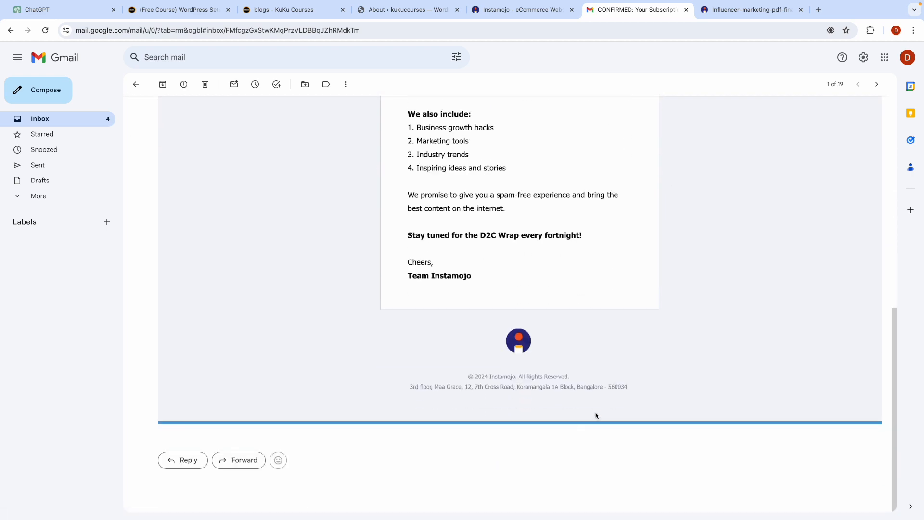
scroll(479, 383, "up", 9)
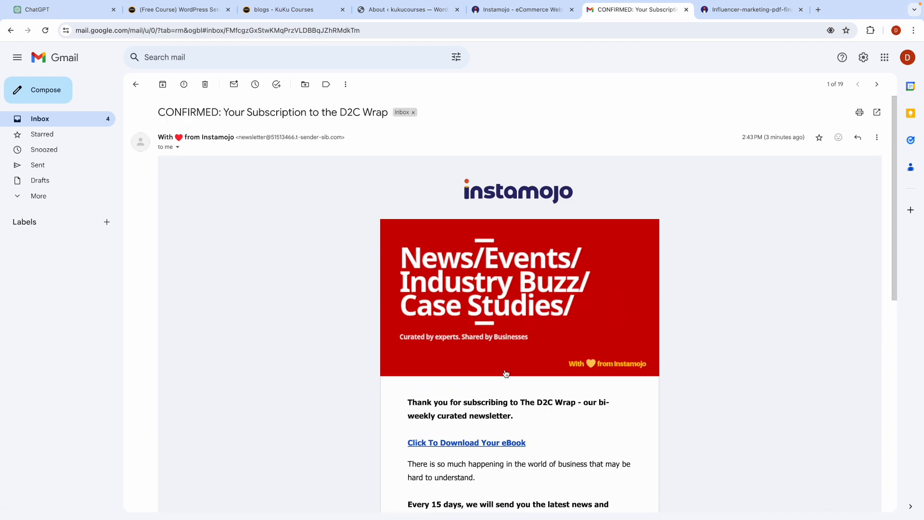
left_click(877, 138)
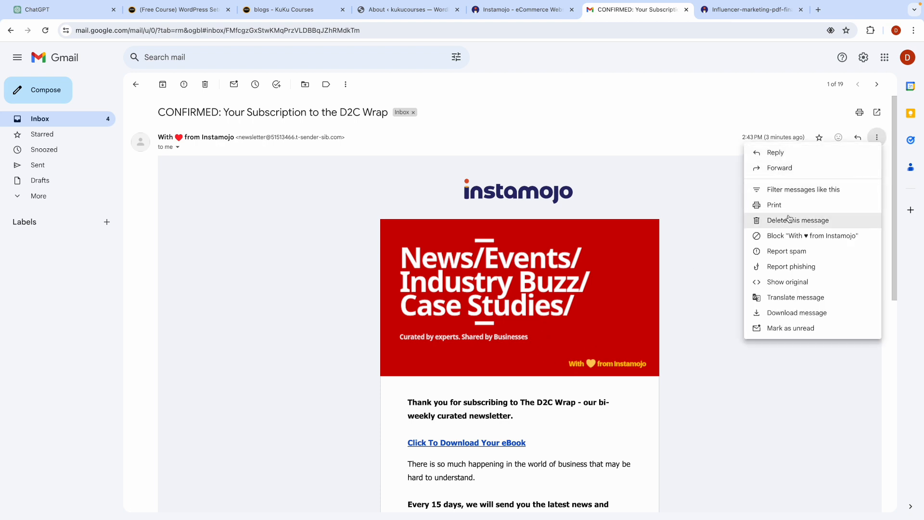
left_click(353, 263)
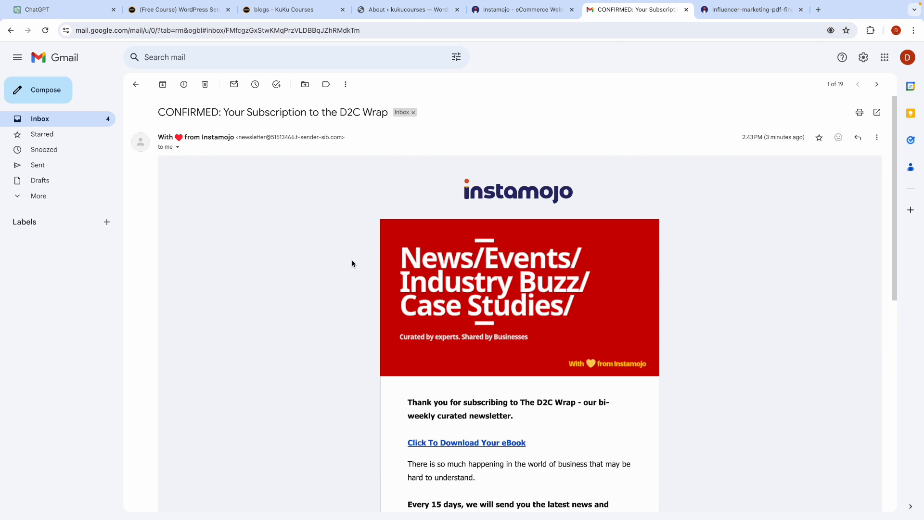
left_click(137, 89)
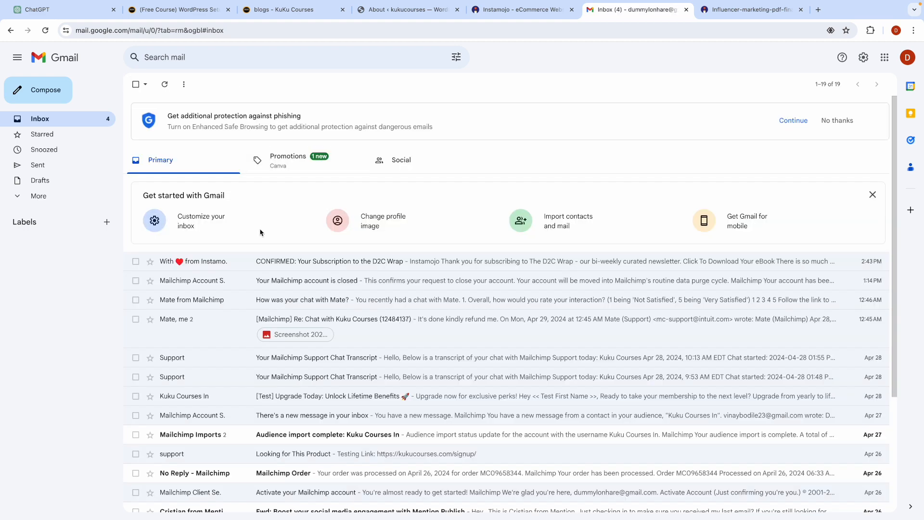
left_click(260, 262)
scroll(311, 333, "down", 9)
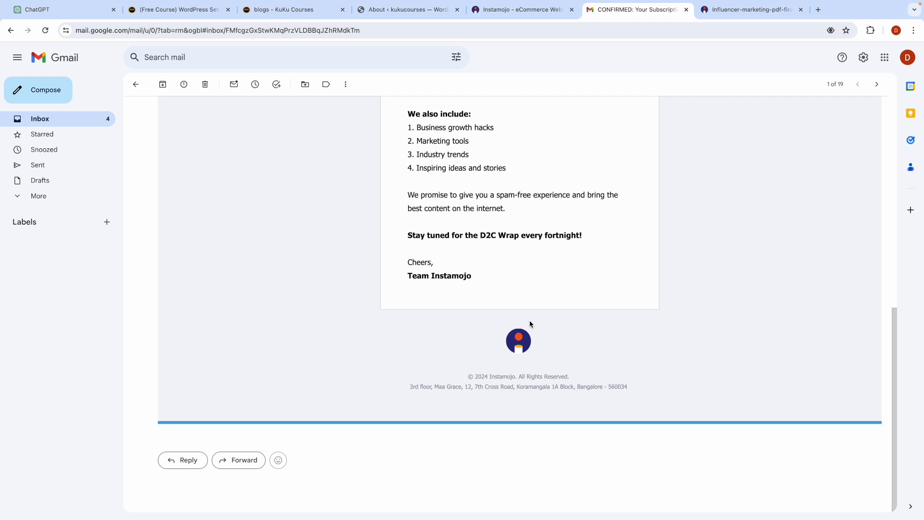
scroll(530, 320, "up", 10)
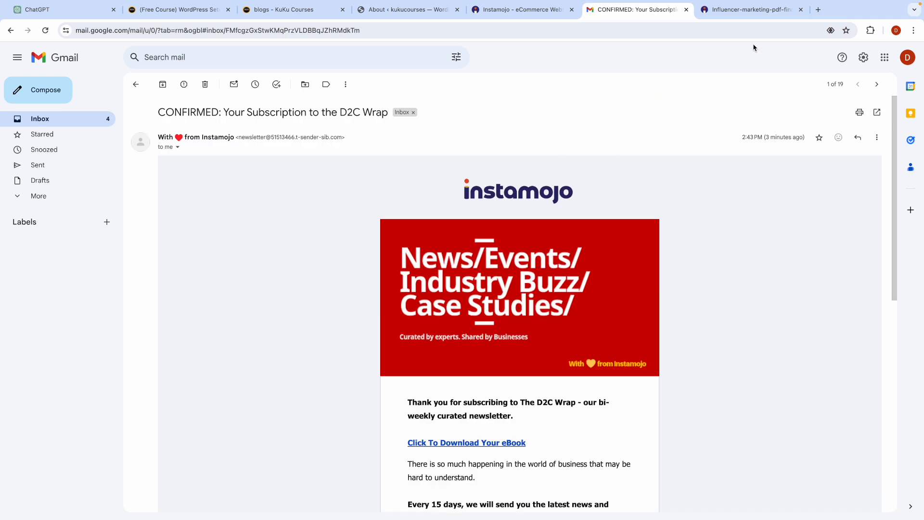
- Return to the influencer marketing PDF and examine its content and chapter design from page 16 to page 22
left_click(745, 15)
scroll(379, 326, "down", 20)
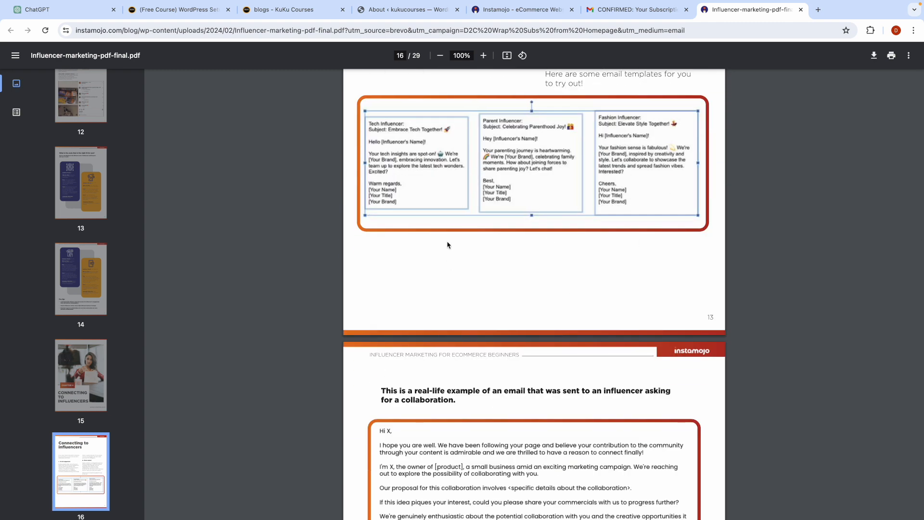
left_click(48, 8)
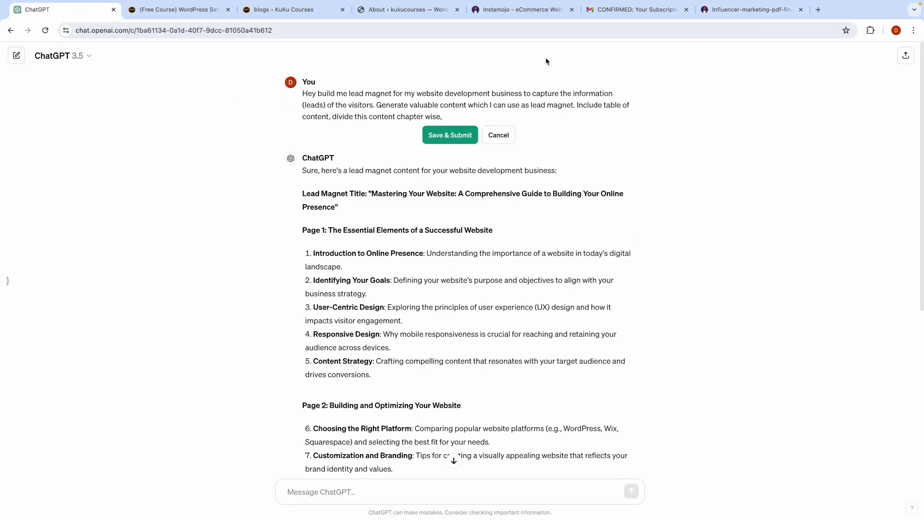
left_click(732, 14)
scroll(490, 267, "down", 10)
scroll(510, 324, "down", 8)
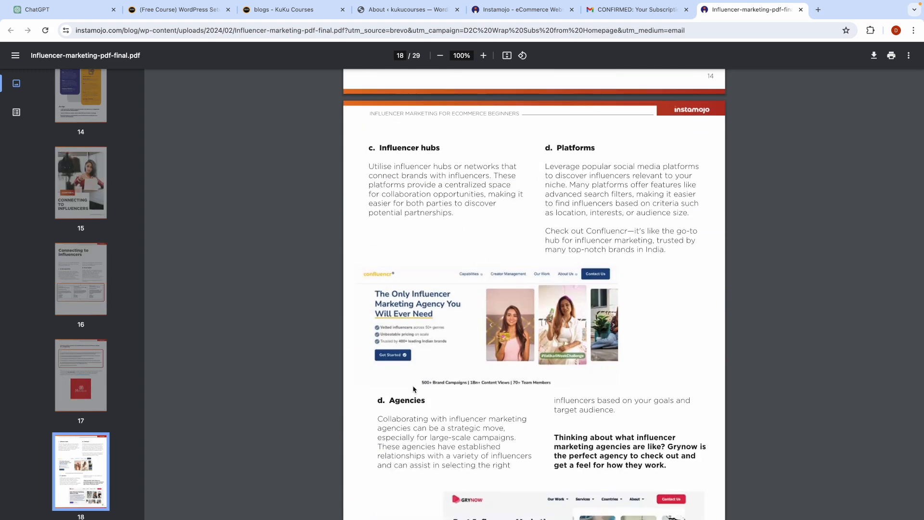
scroll(460, 330, "down", 3)
scroll(476, 341, "down", 4)
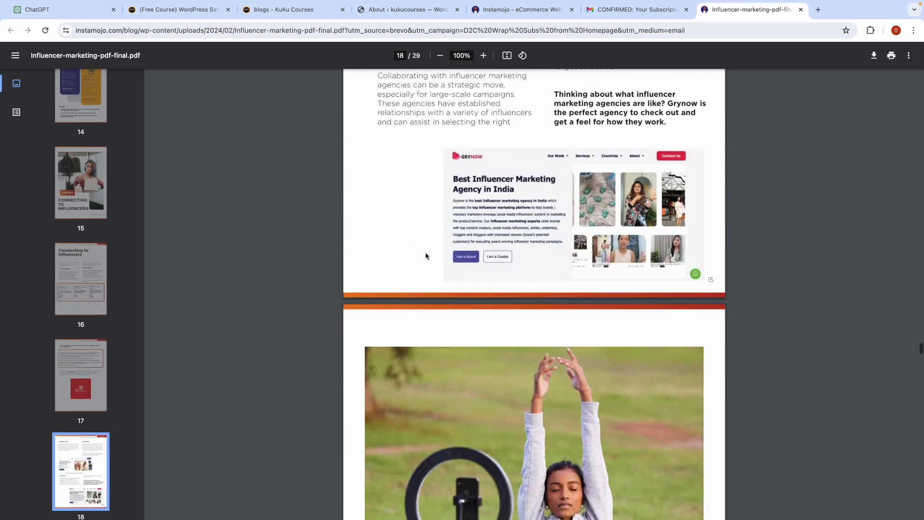
scroll(442, 330, "down", 6)
scroll(438, 383, "down", 10)
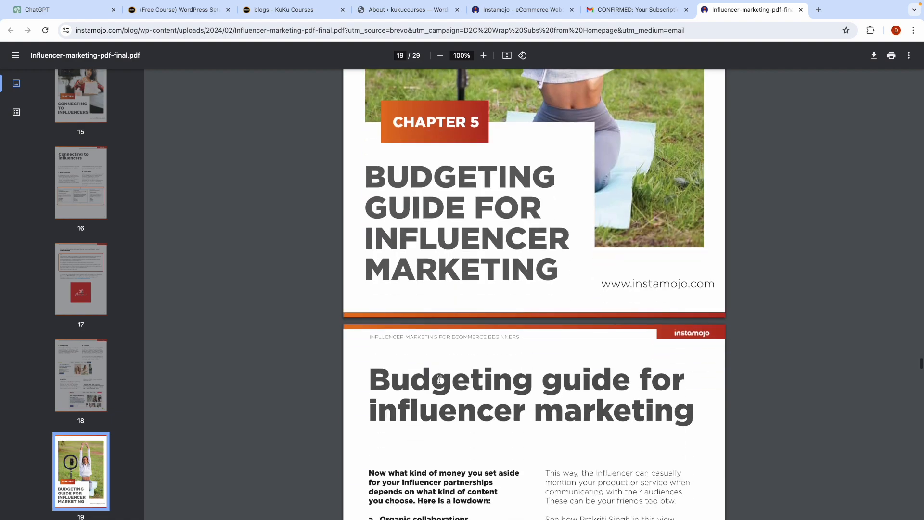
scroll(457, 380, "down", 1)
scroll(457, 380, "down", 4)
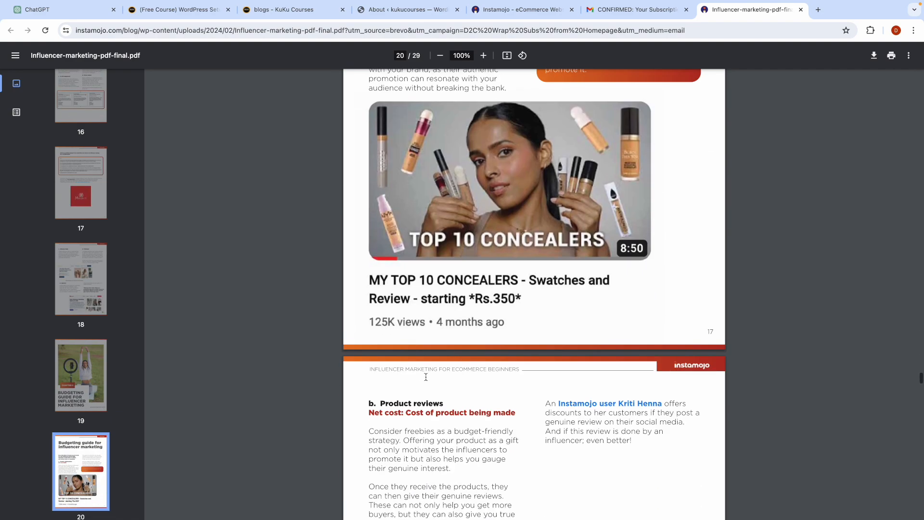
scroll(410, 395, "down", 20)
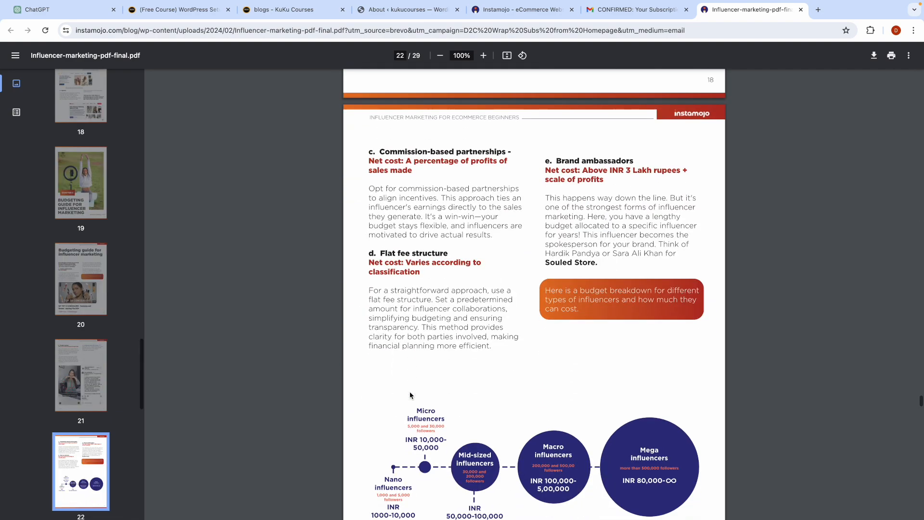
scroll(409, 391, "down", 1)
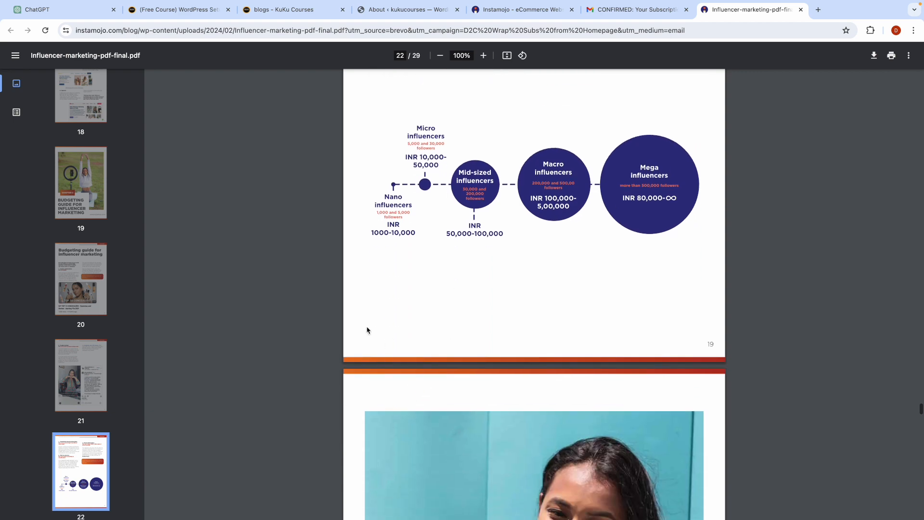
- Submit the edited lead magnet prompt in ChatGPT, ending it with a period, and review the generated table of contents and chapter breakdown
left_click(94, 12)
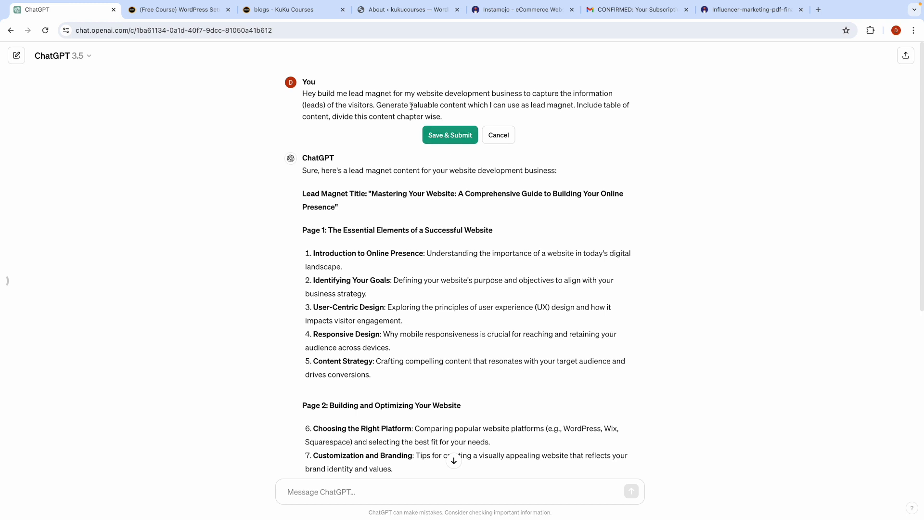
left_click(451, 136)
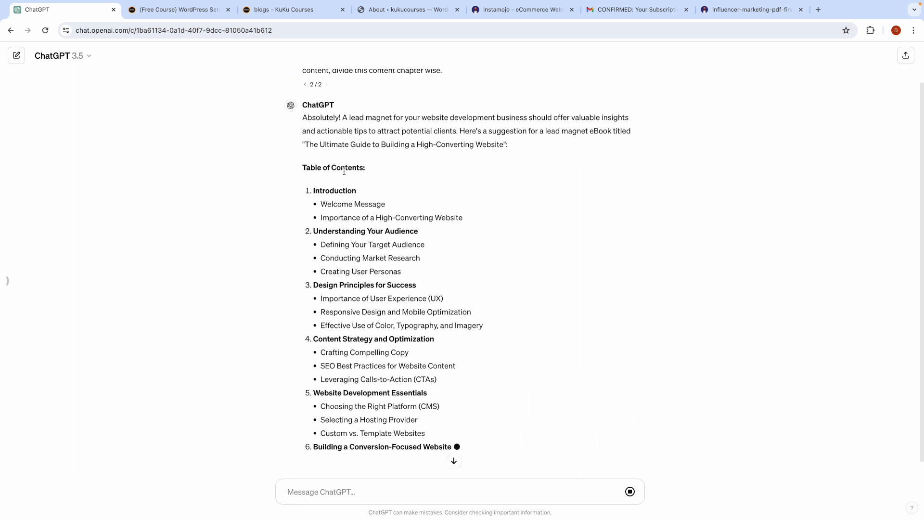
scroll(324, 207, "up", 2)
triple_click(324, 198)
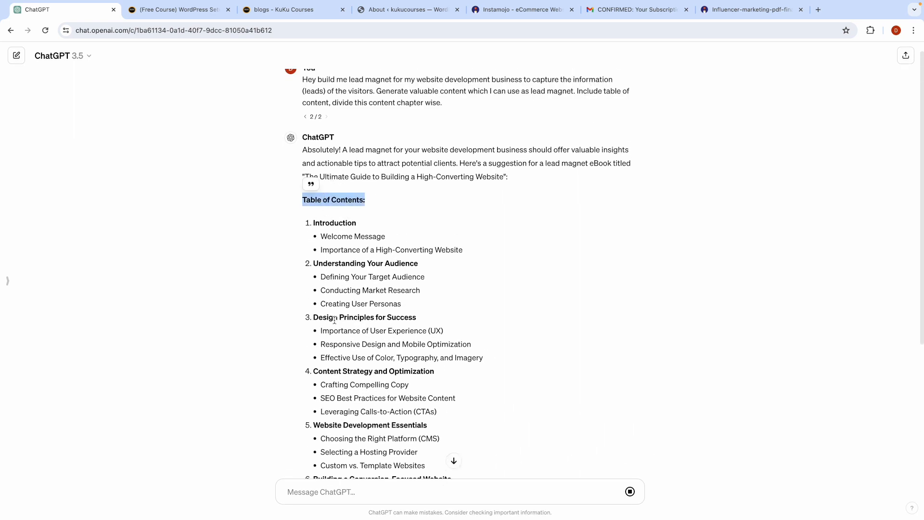
scroll(335, 319, "down", 10)
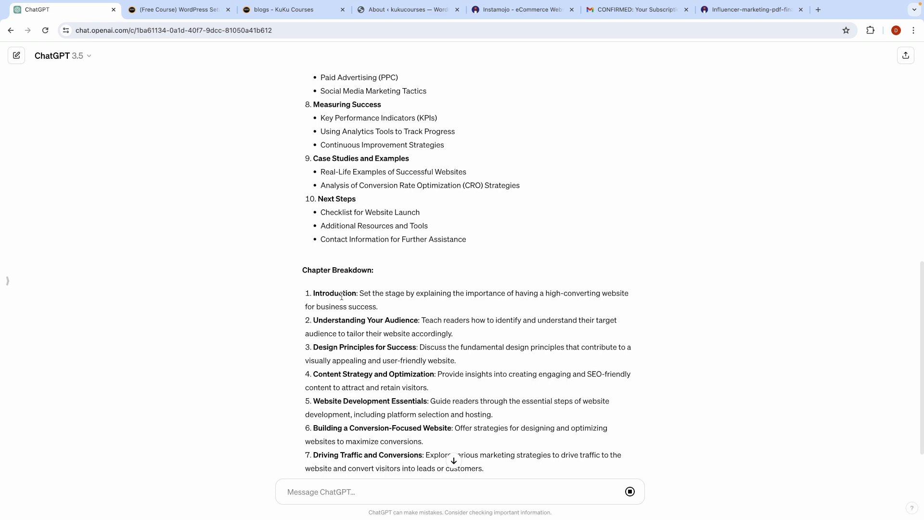
scroll(341, 299, "down", 5)
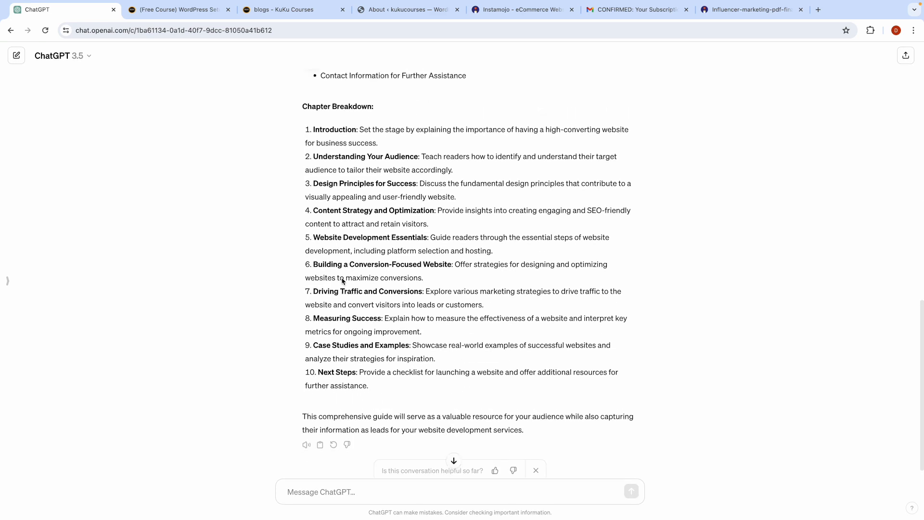
scroll(343, 281, "up", 15)
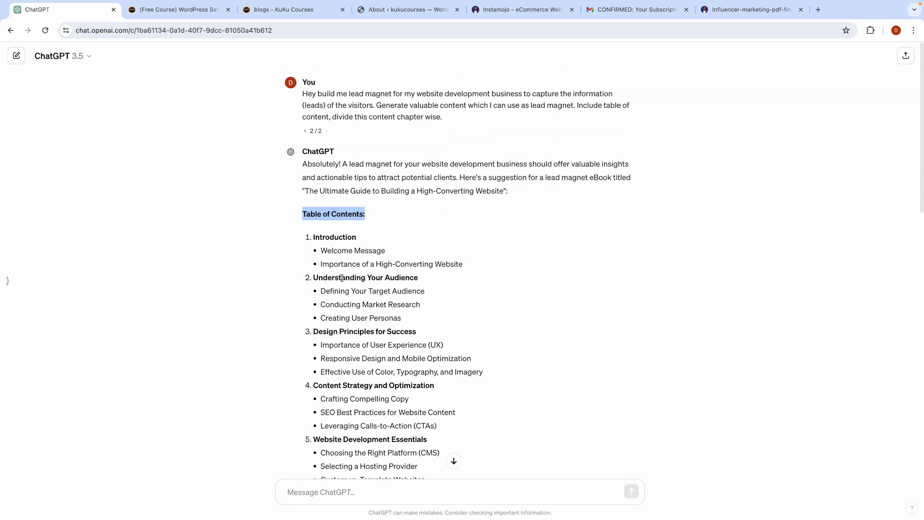
- Switch to Mailchimp, return to the signup forms overview and open the pop-up form for editing
left_click(388, 185)
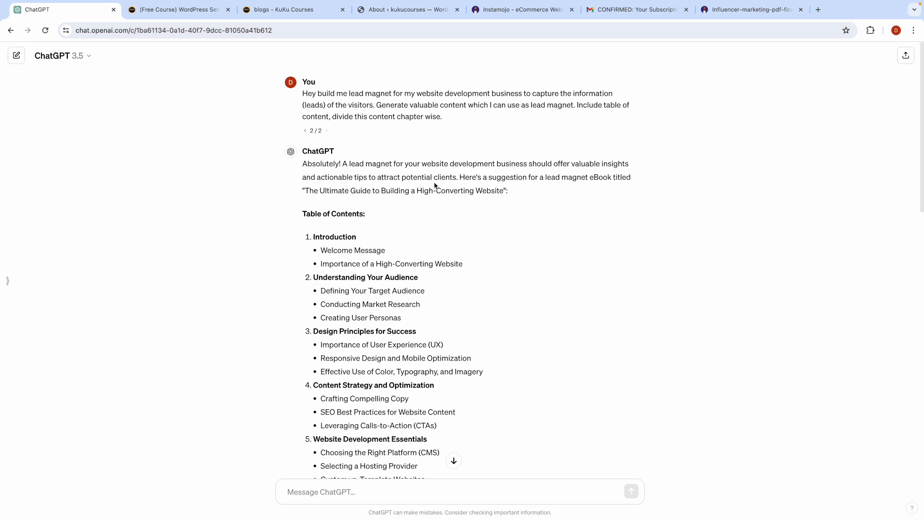
key("ctrl+Left")
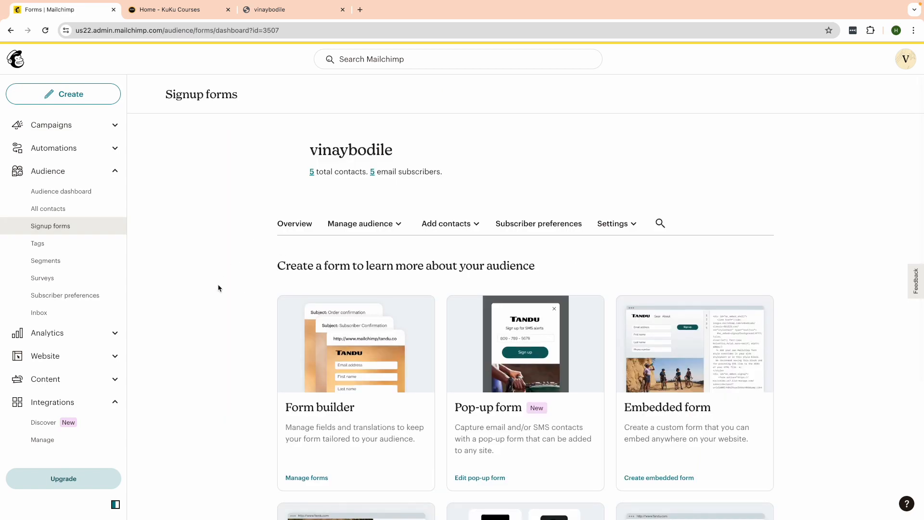
left_click(311, 353)
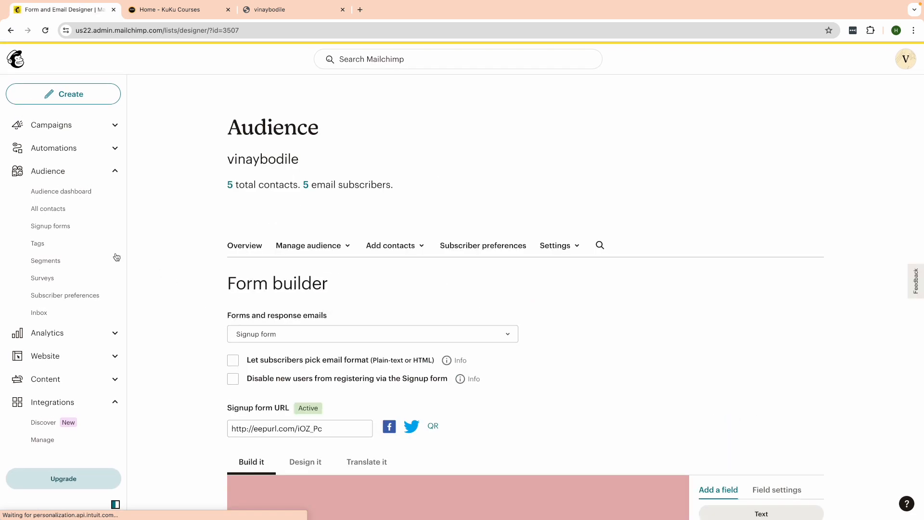
left_click(68, 226)
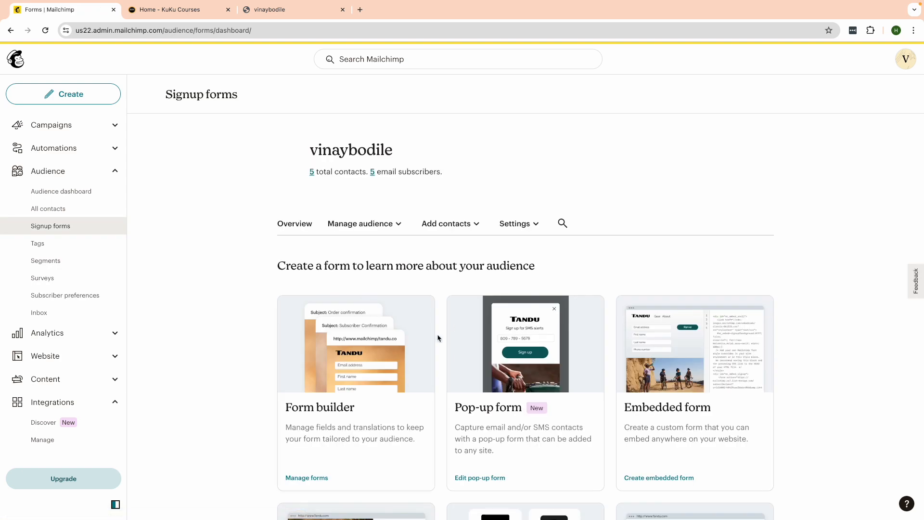
scroll(490, 384, "down", 2)
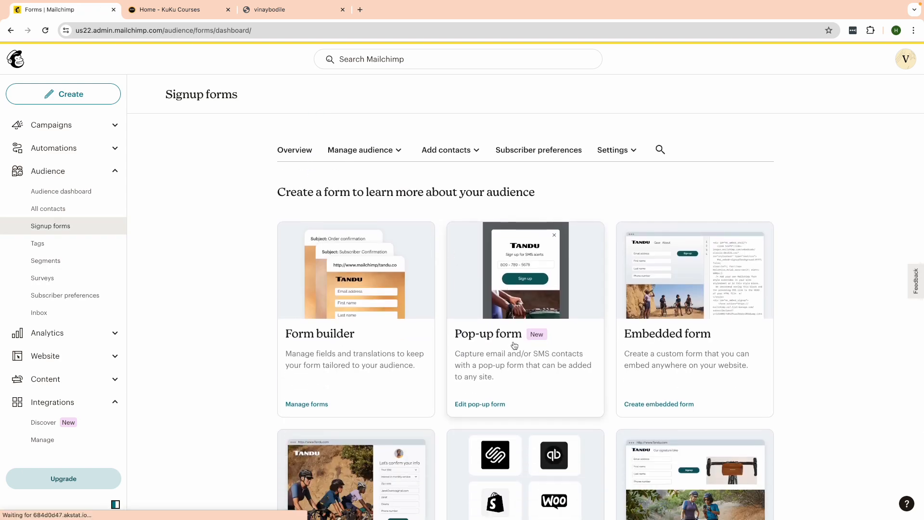
scroll(514, 345, "down", 3)
left_click(540, 246)
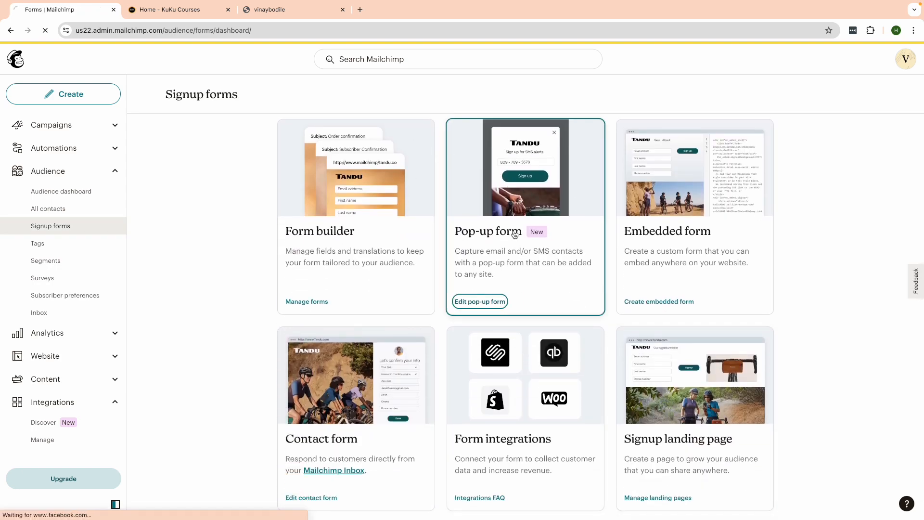
- Examine Instamojo's eCommerce handbook subscription pop-up as a reference and return to the Mailchimp pop-up builder
key("ctrl+Right")
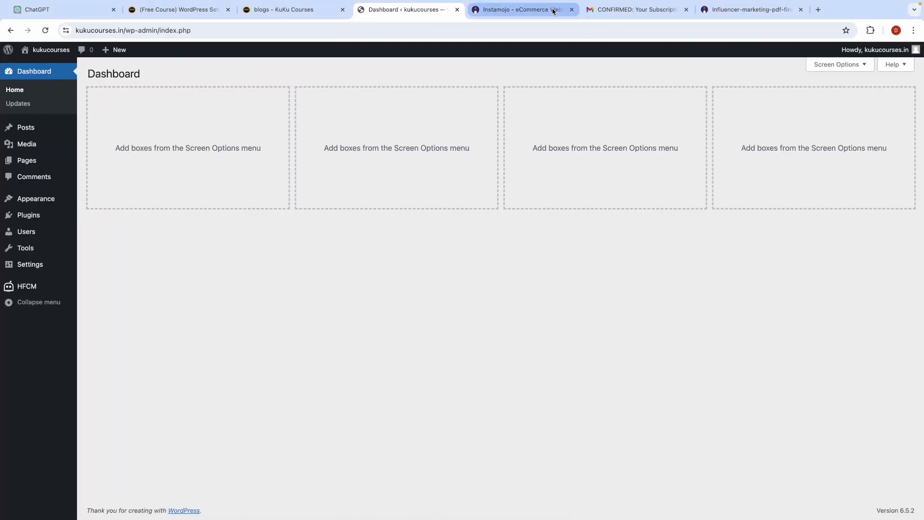
left_click(552, 11)
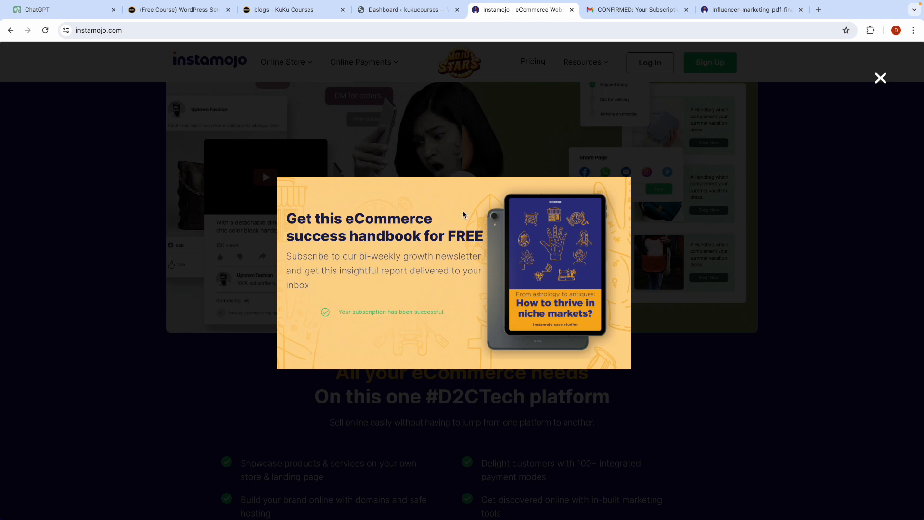
key("ctrl+Left")
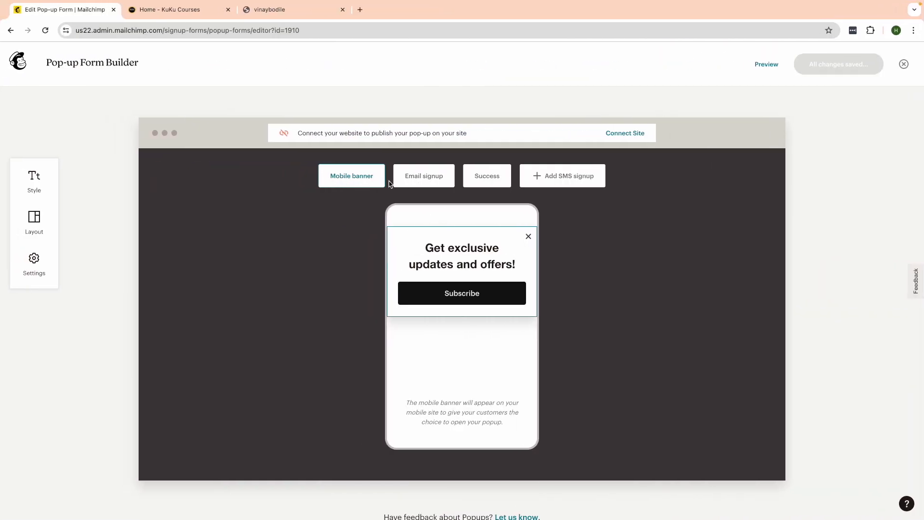
- Show the pop-up's email signup view and select its entire heading text, "Get exclusive updates and offers!"
left_click(460, 261)
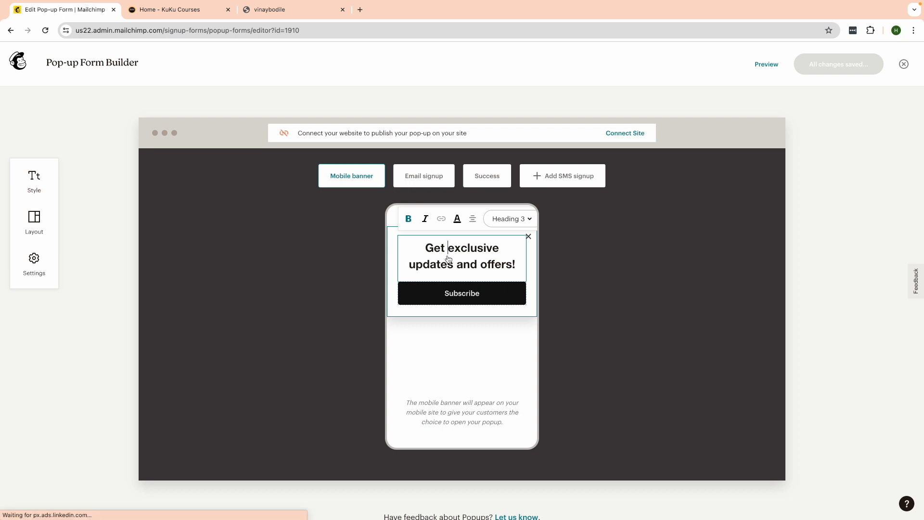
triple_click(449, 260)
left_click(424, 178)
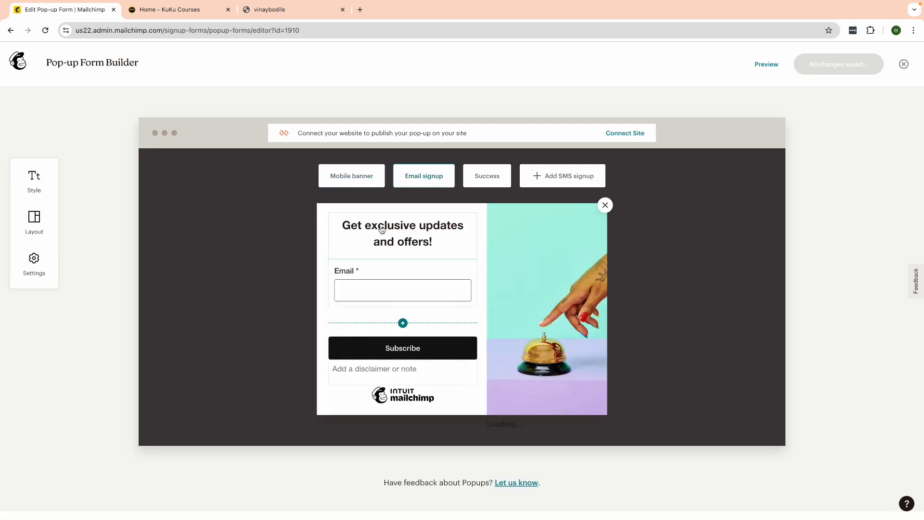
left_click(384, 247)
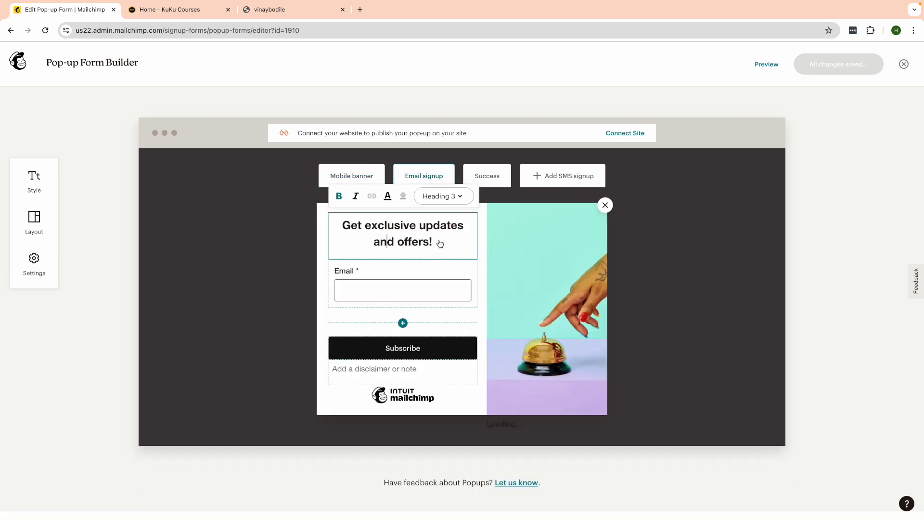
triple_click(393, 228)
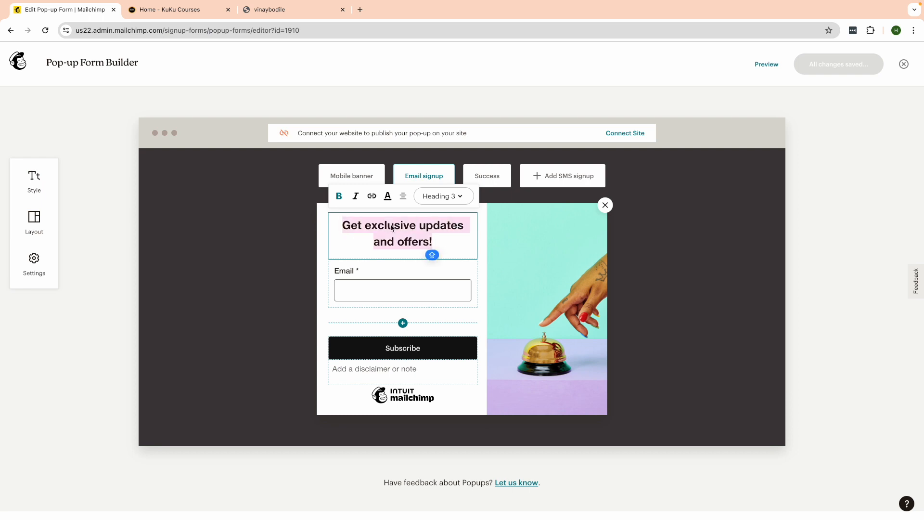
- Switch to ChatGPT, change the landing page prompt to request content for "POPUP FORMS" instead, and submit it
key("ctrl+Right")
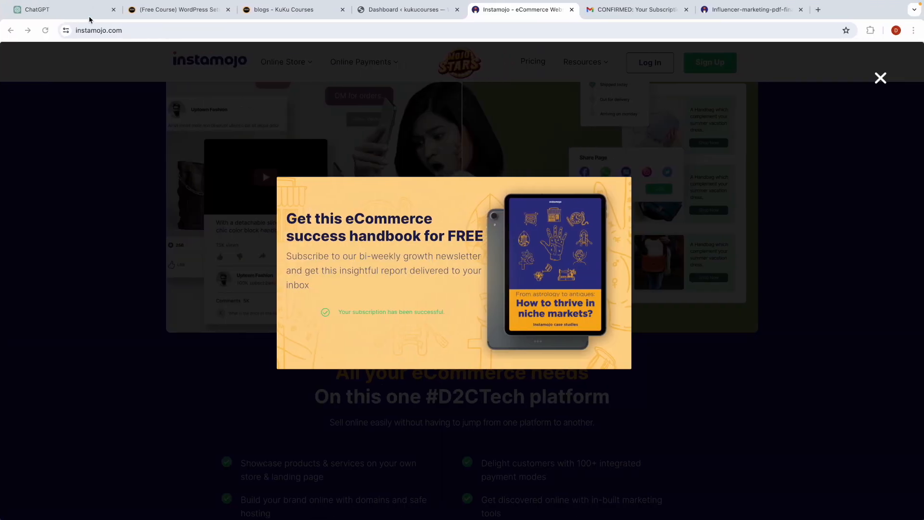
left_click(89, 17)
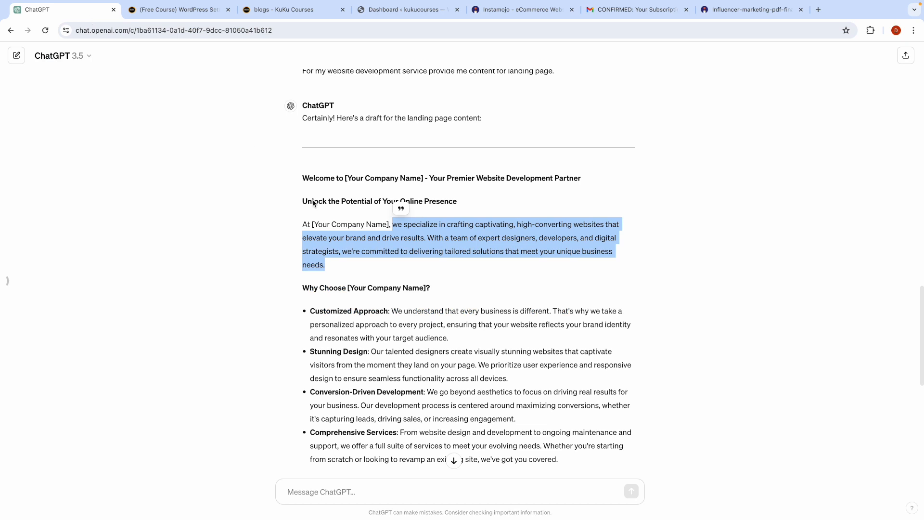
left_click(358, 247)
scroll(373, 286, "up", 5)
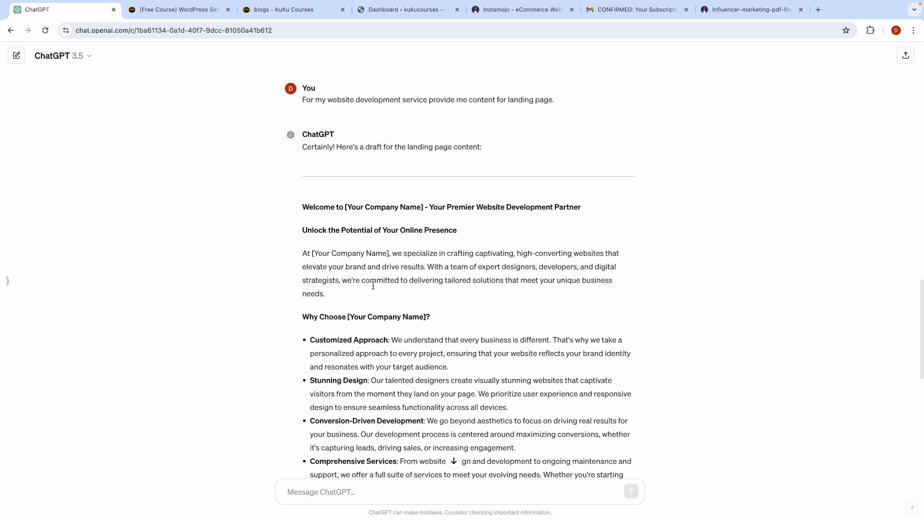
triple_click(308, 223)
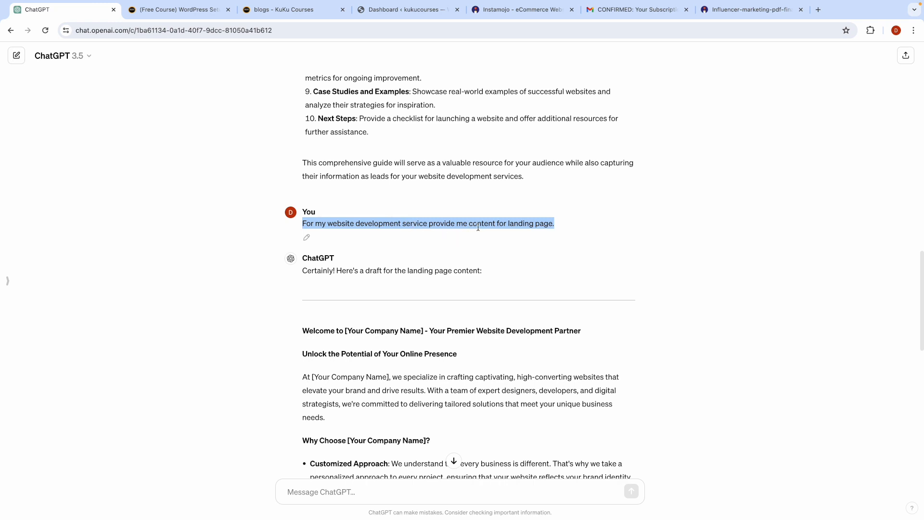
scroll(447, 263, "down", 1)
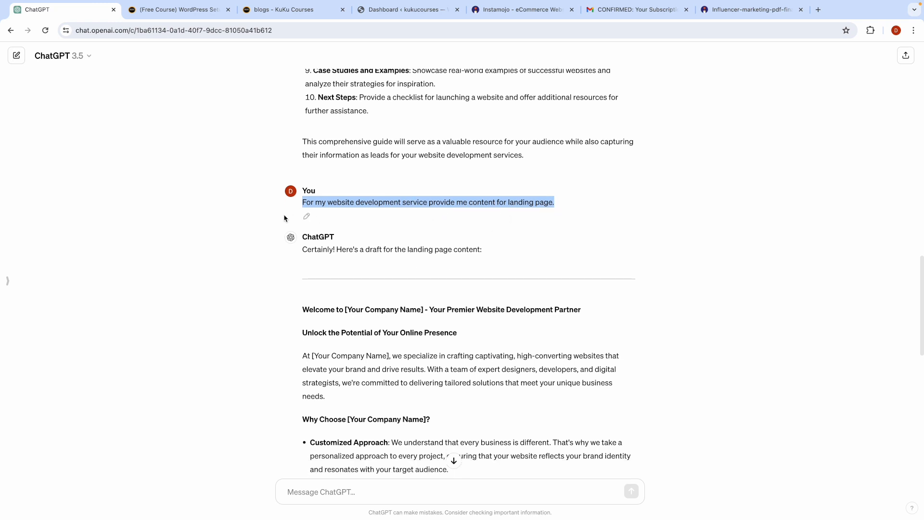
left_click(304, 218)
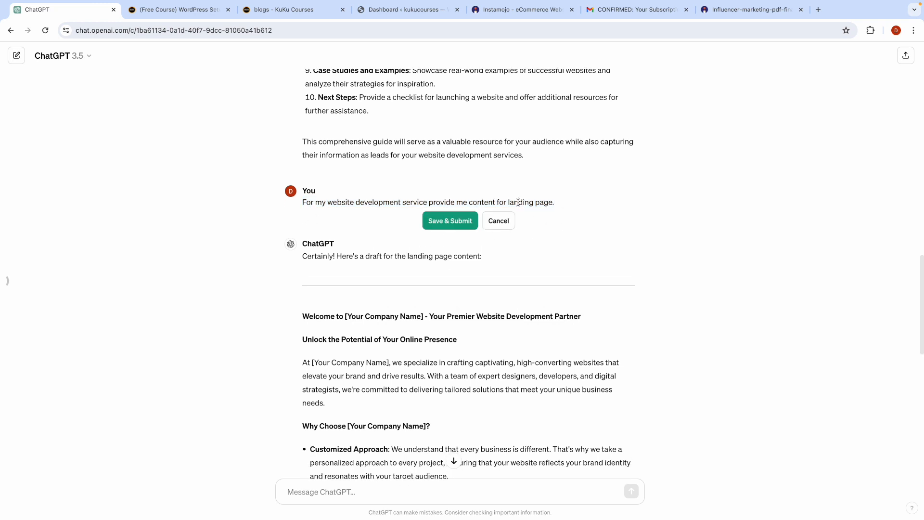
left_click_drag(509, 202, 562, 201)
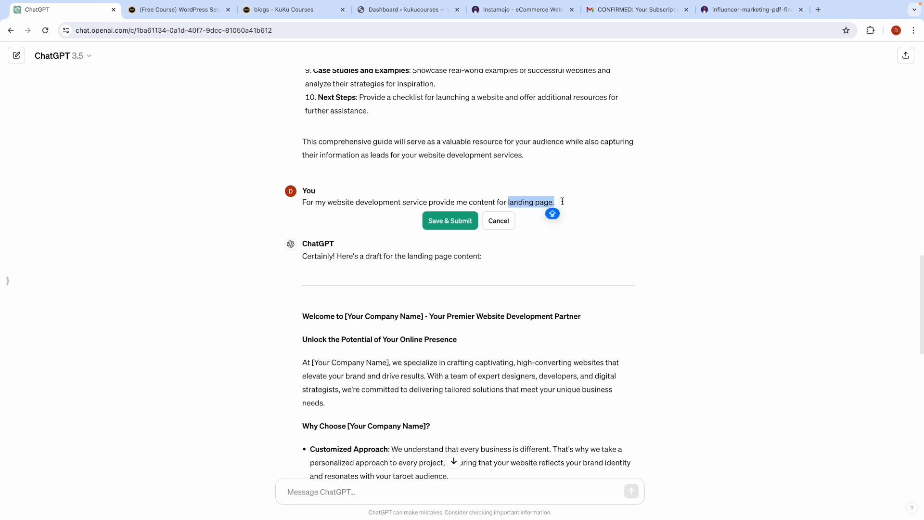
type("POPUP")
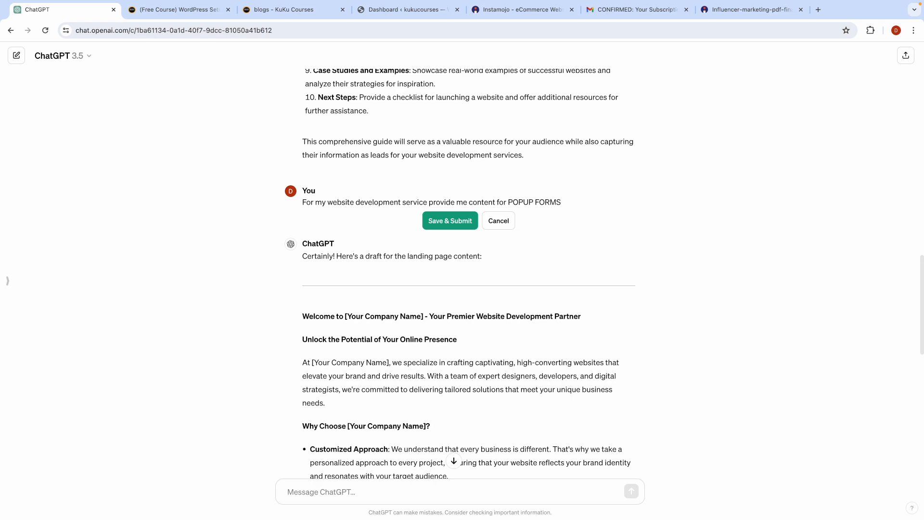
left_click(455, 223)
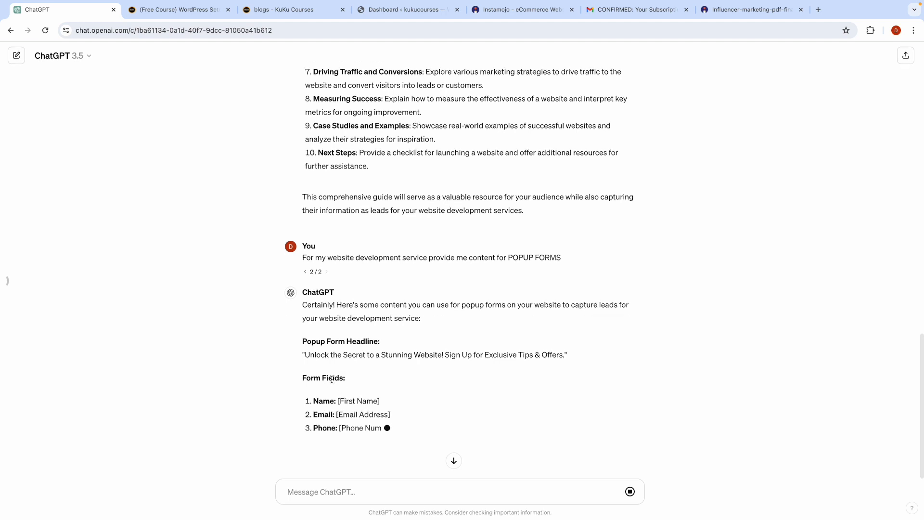
- Extend the POPUP FORMS prompt with "where we can provide the lead magnet we created above in exchange of email." and resubmit it
left_click_drag(305, 345, 556, 348)
left_click(446, 345)
scroll(376, 280, "up", 1)
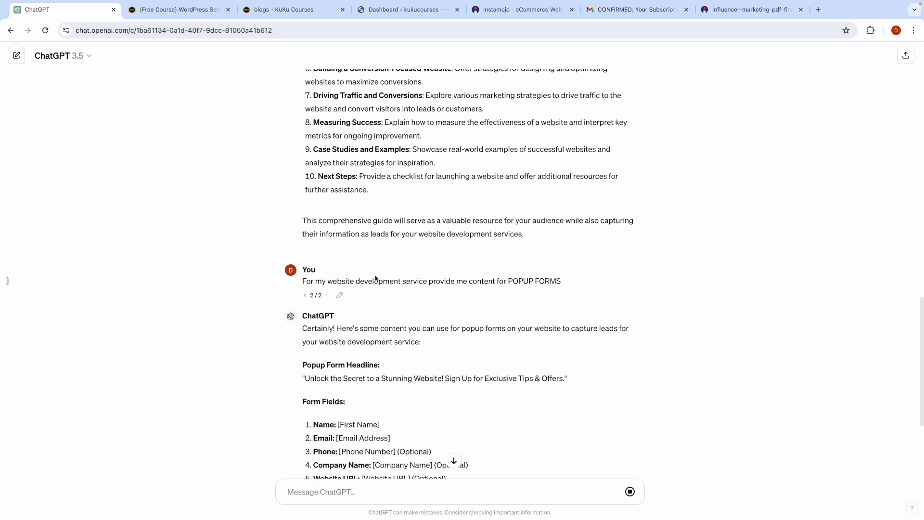
scroll(377, 280, "down", 3)
scroll(319, 406, "up", 3)
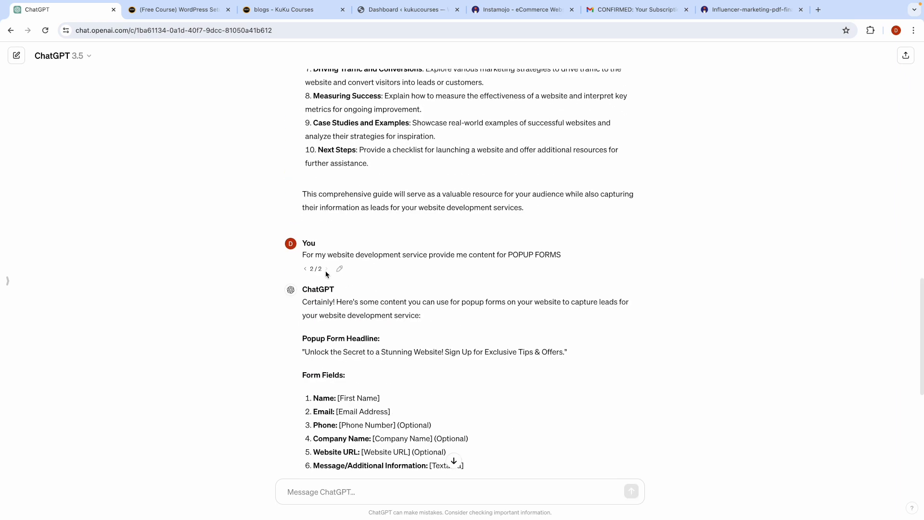
left_click(341, 270)
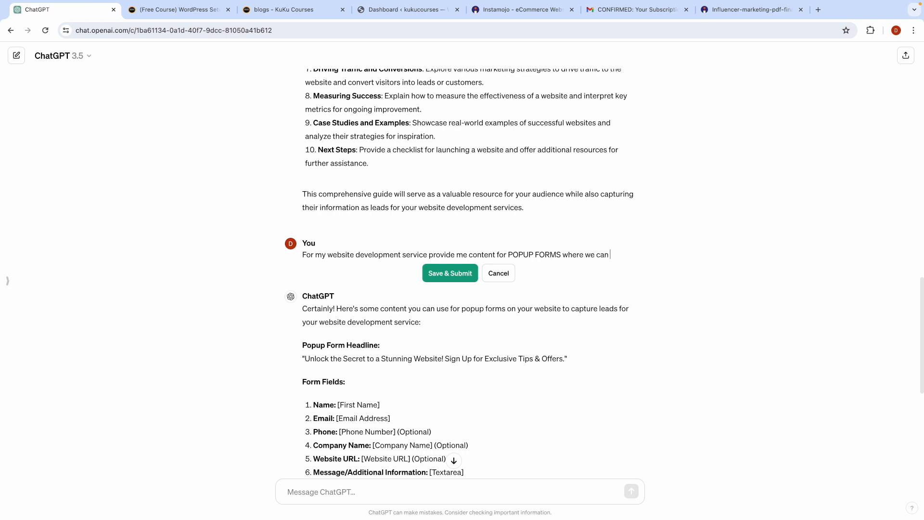
type("ide")
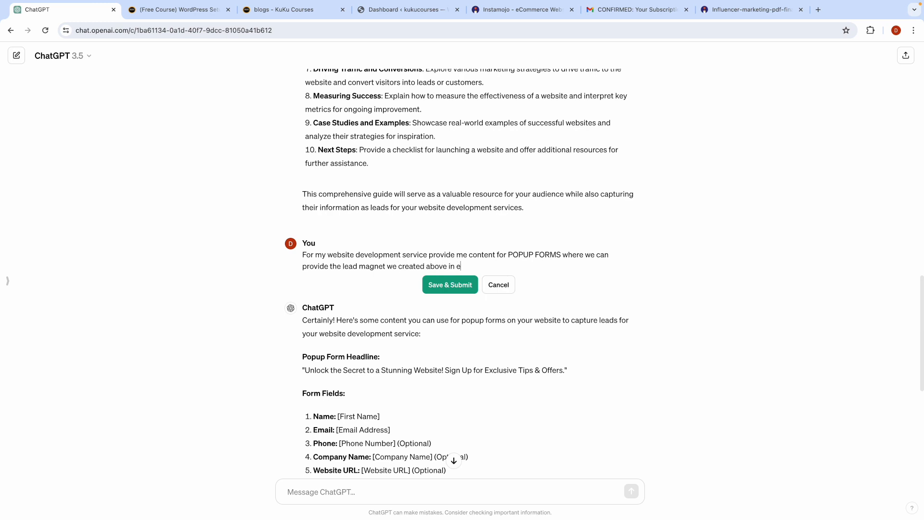
type("ema")
left_click(449, 285)
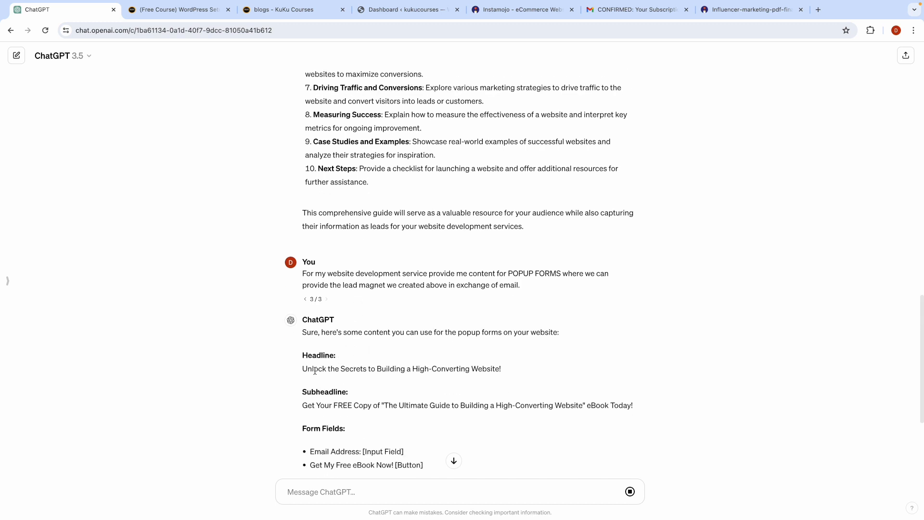
- Copy the headline "Unlock the Secrets to Building a High-Converting Website!" from ChatGPT and replace the Mailchimp pop-up's heading with it
triple_click(315, 370)
right_click(315, 370)
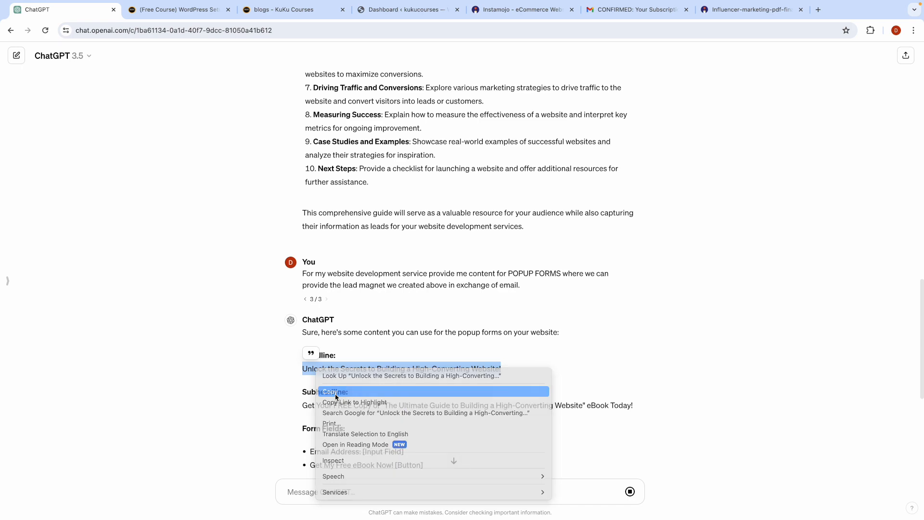
left_click(337, 388)
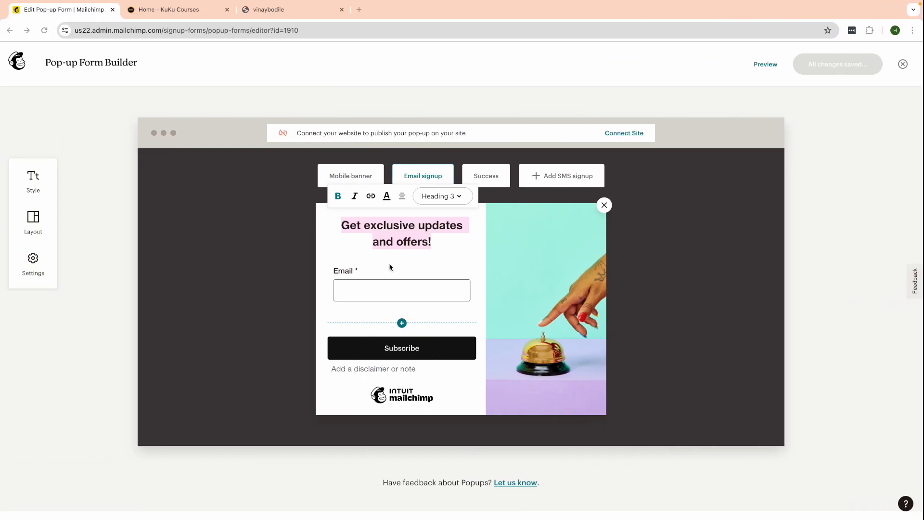
key("ctrl+v")
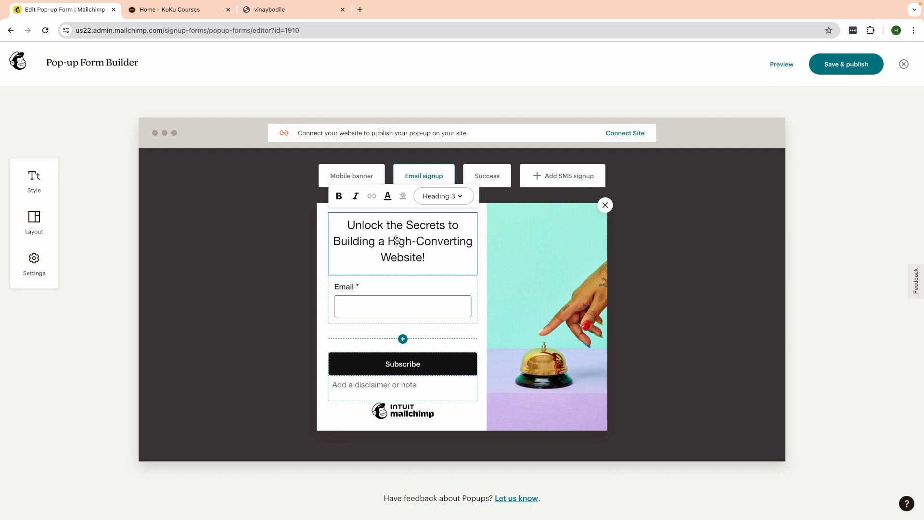
- Try Heading 1 on the pop-up headline, and set its text style to Heading 4
left_click(440, 198)
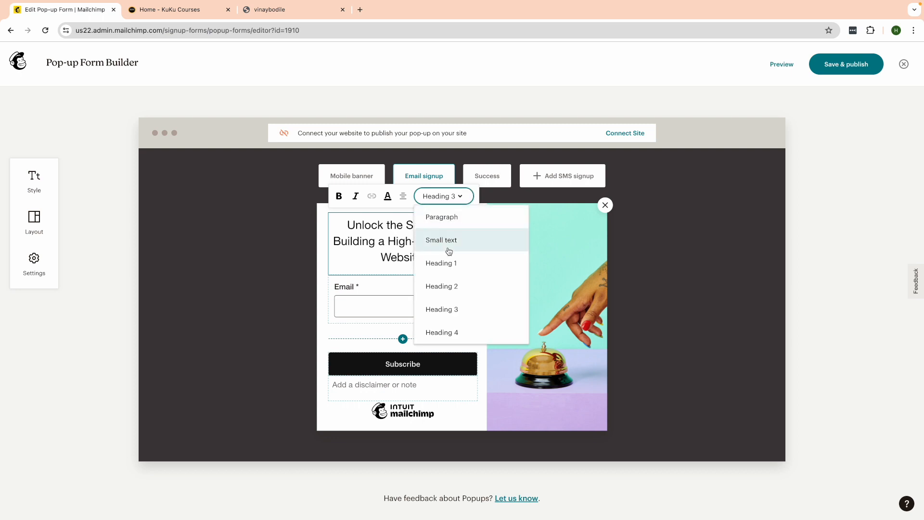
left_click(442, 263)
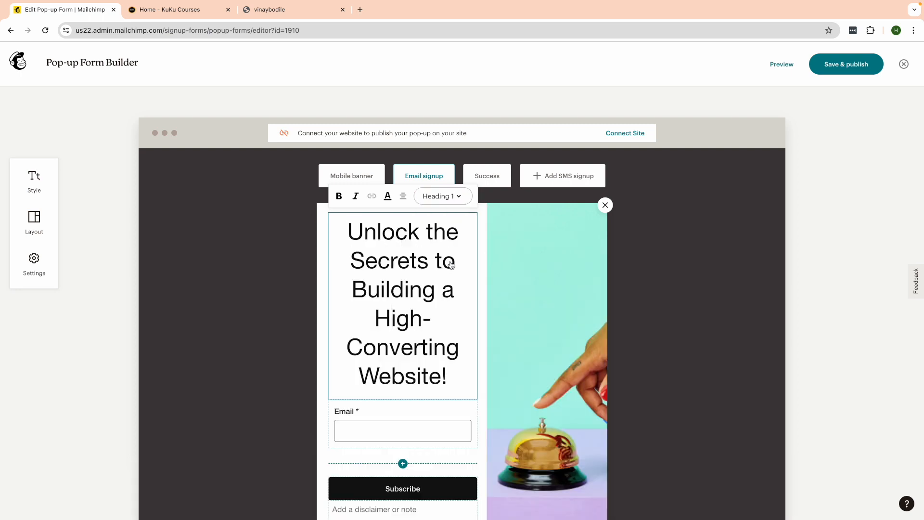
left_click(438, 197)
left_click(444, 331)
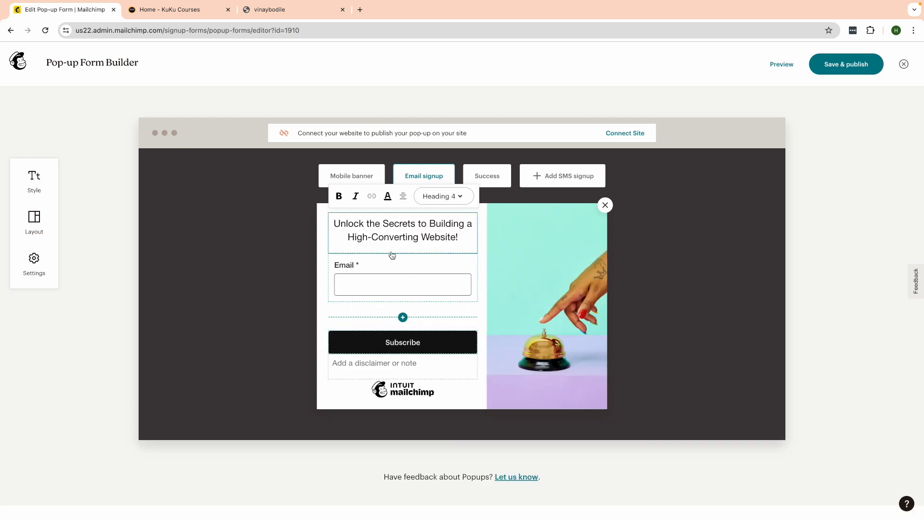
- Look over the pop-up's style settings and open its layout options
left_click(33, 182)
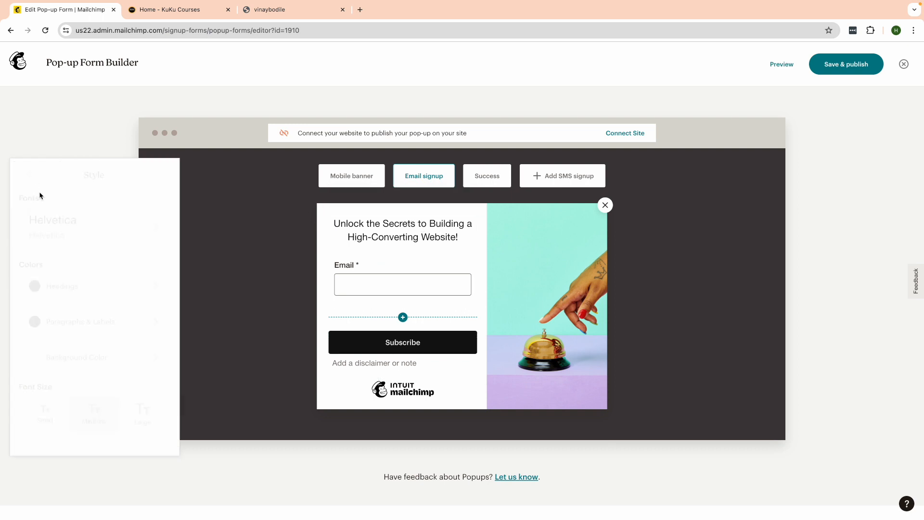
left_click(29, 174)
left_click(44, 225)
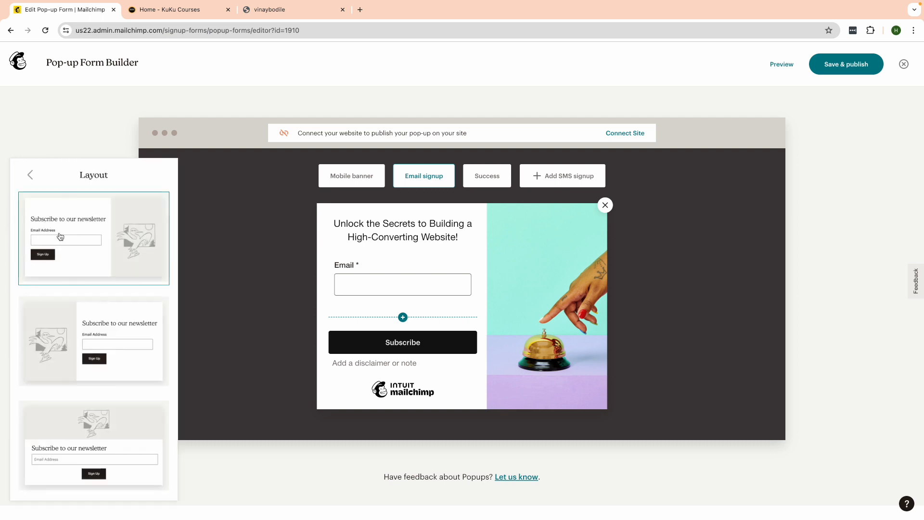
- Replace the pop-up's bell photo by uploading the istockphoto 612x612 JPG from the Desktop folder
scroll(92, 326, "down", 1)
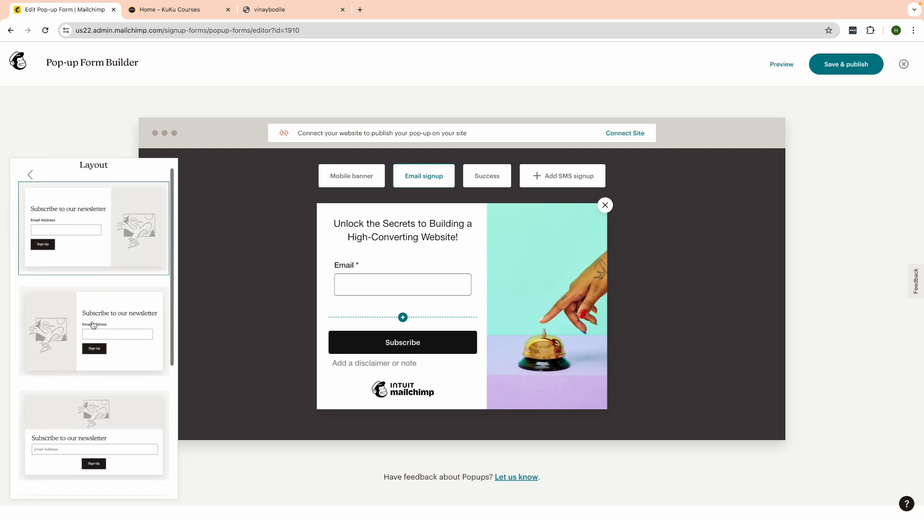
mouse_move(527, 311)
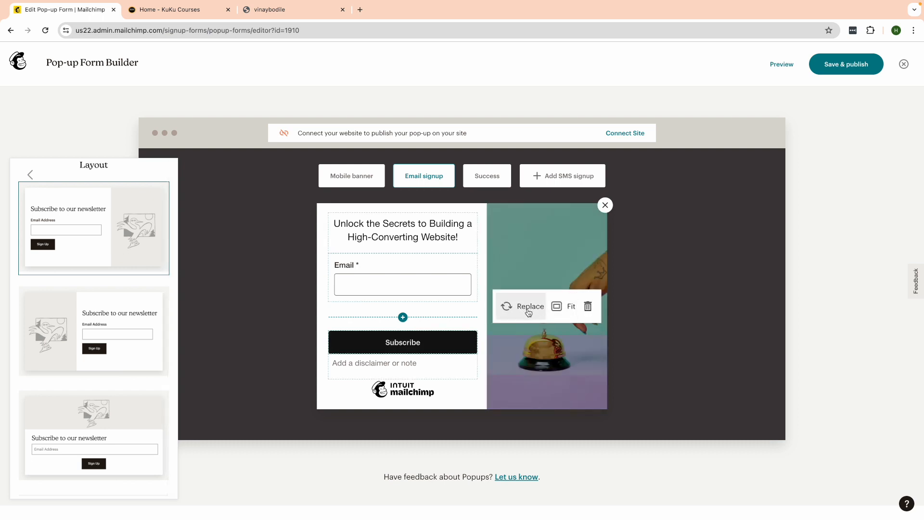
left_click(533, 312)
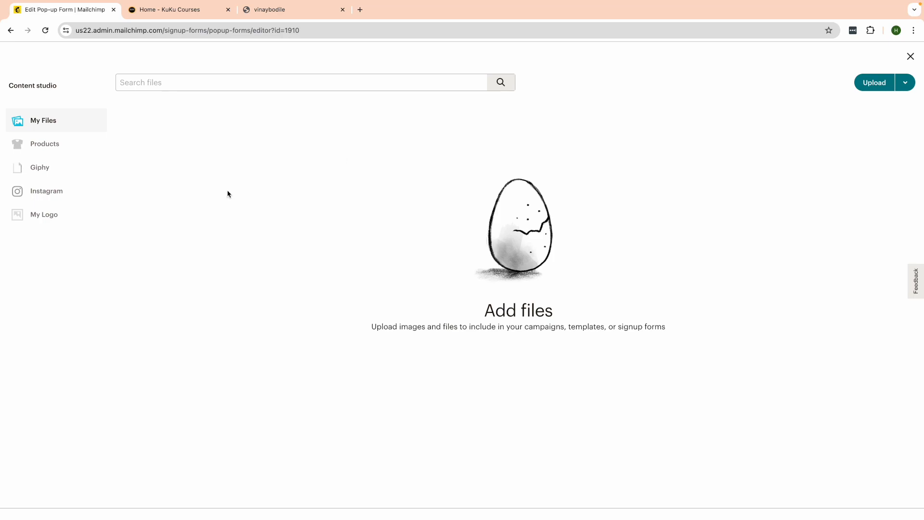
left_click(867, 84)
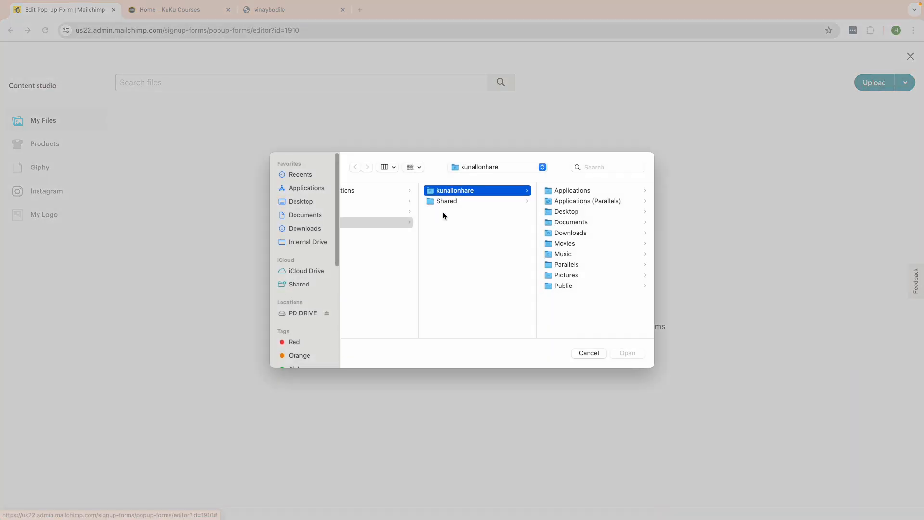
left_click(317, 201)
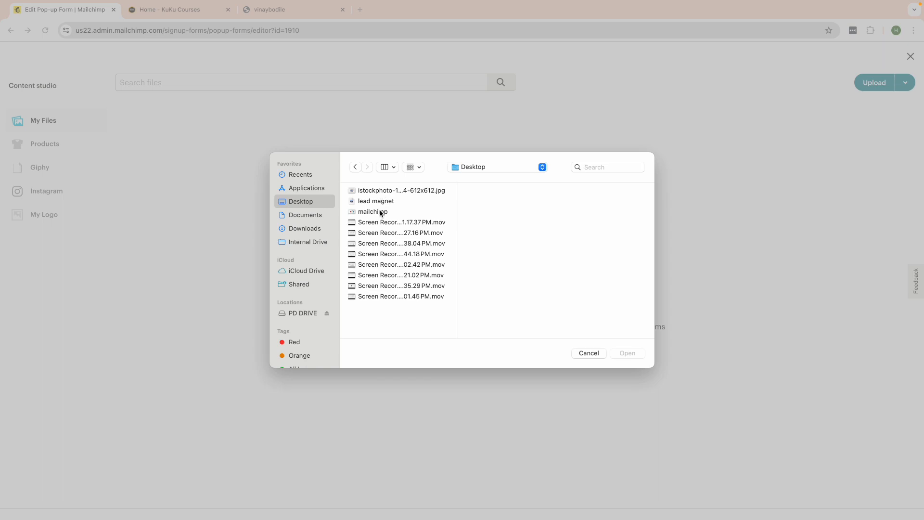
double_click(368, 191)
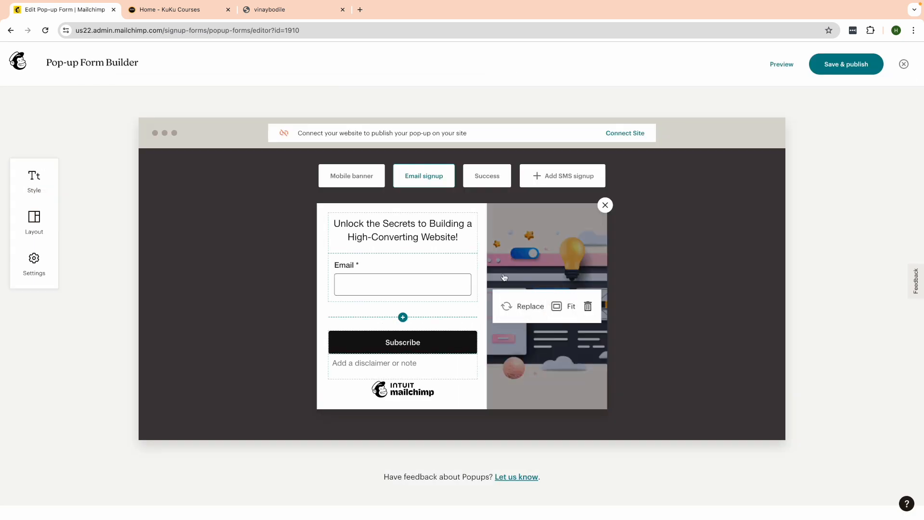
- Add the line "Access your pdf file here" below "Thanks for subscribing!" in the pop-up's Success message
left_click(475, 179)
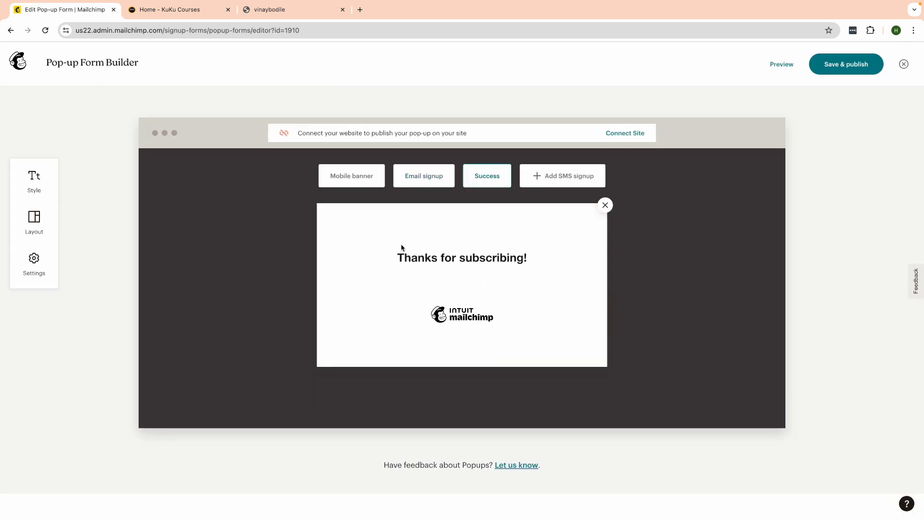
left_click(431, 258)
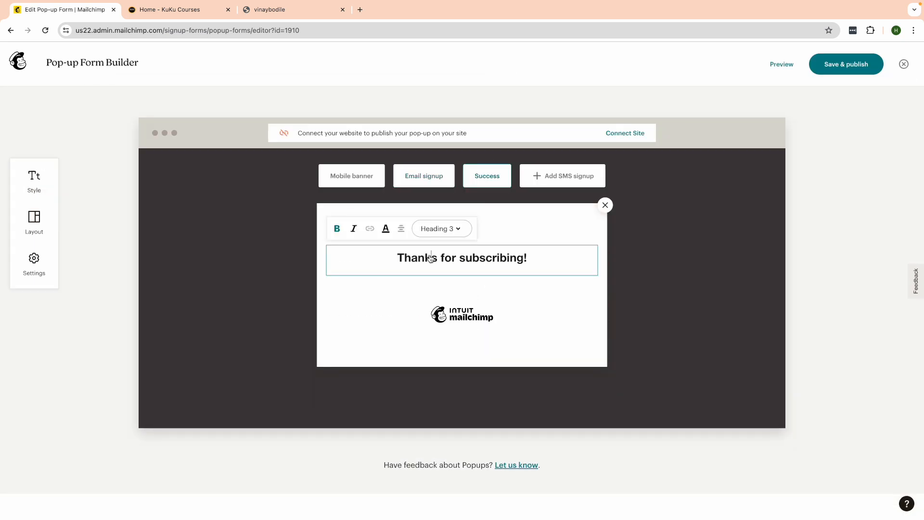
left_click(536, 262)
key("Return")
type("Here")
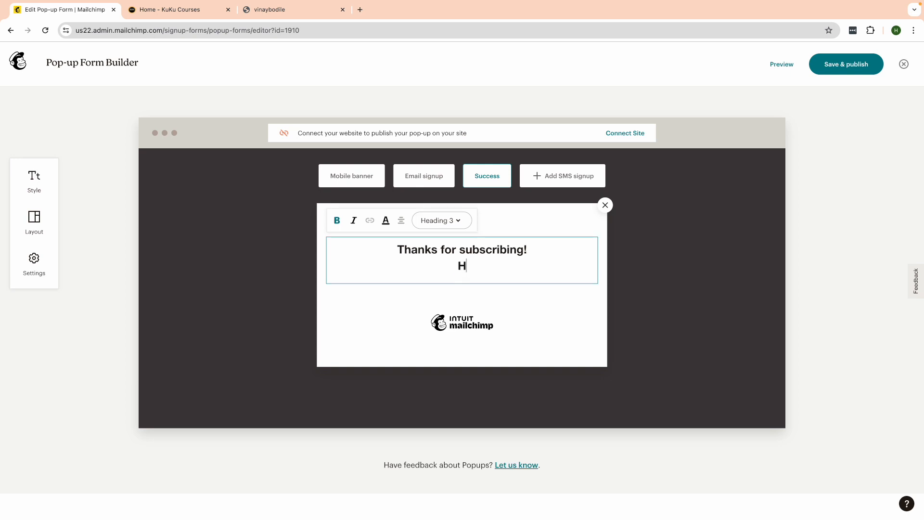
key("BackSpace")
key("BackSpace")
key("BackSpace")
key("BackSpace")
key("BackSpace")
type("Access your")
key("Caps_Lock")
key("ctrl+Right")
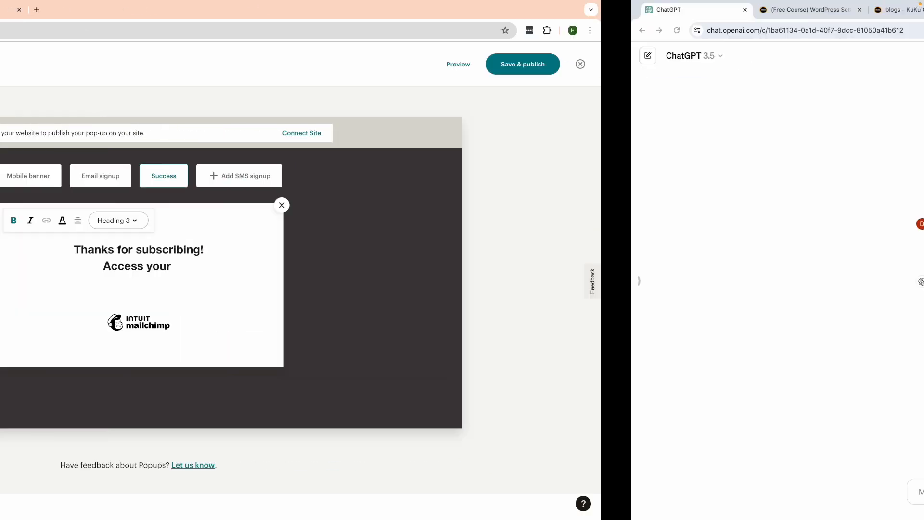
key("ctrl+Left")
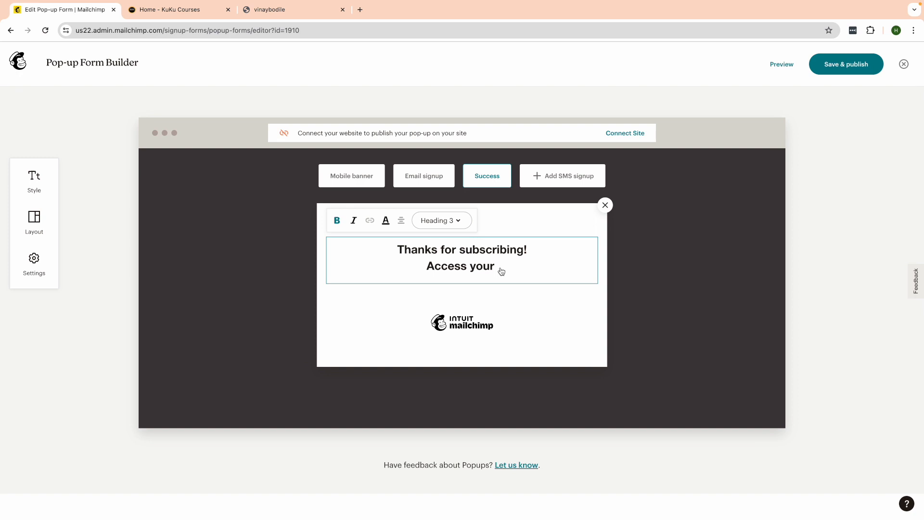
type("pdf ")
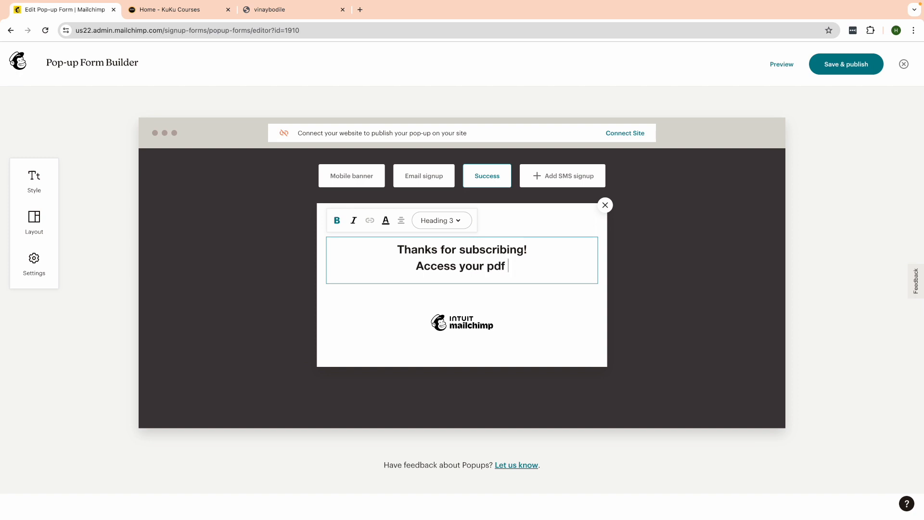
type("file ")
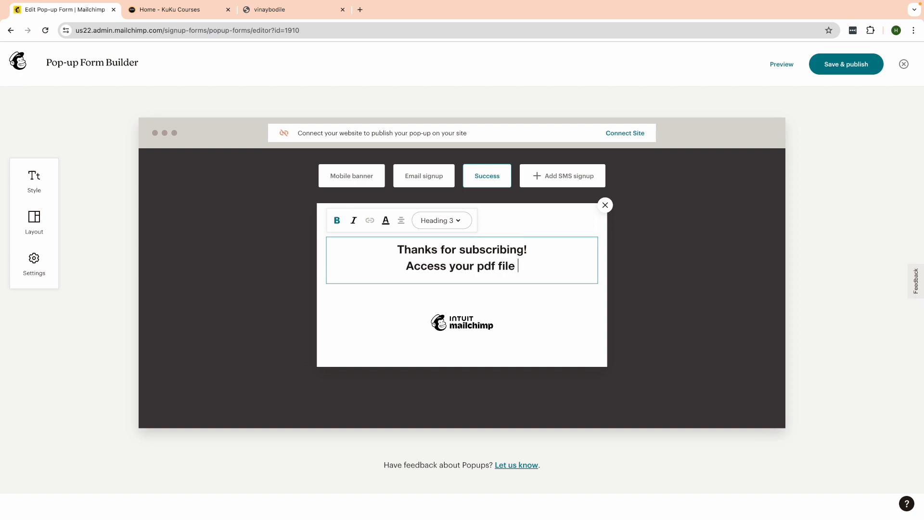
type("here")
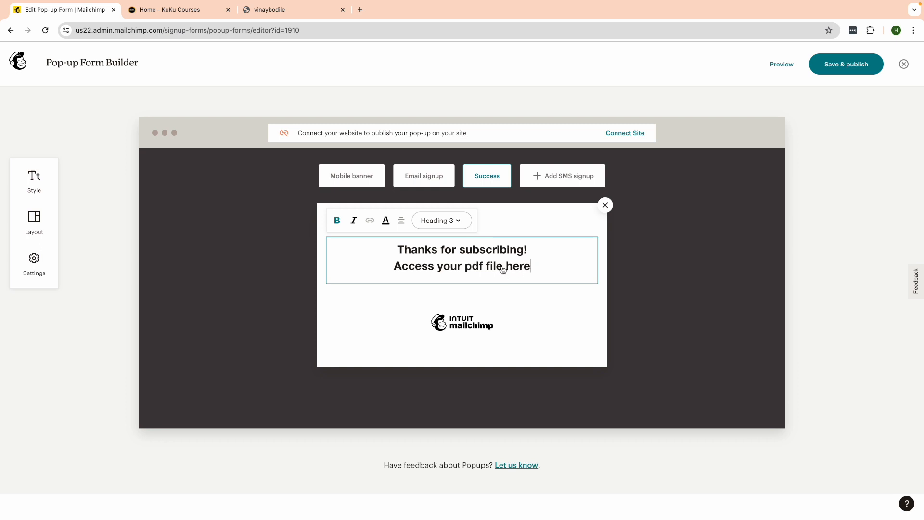
- Copy the free WordPress Setup Guide course URL from kukucourses.com and link the word "here" in the Success message to it
key("ctrl+Right")
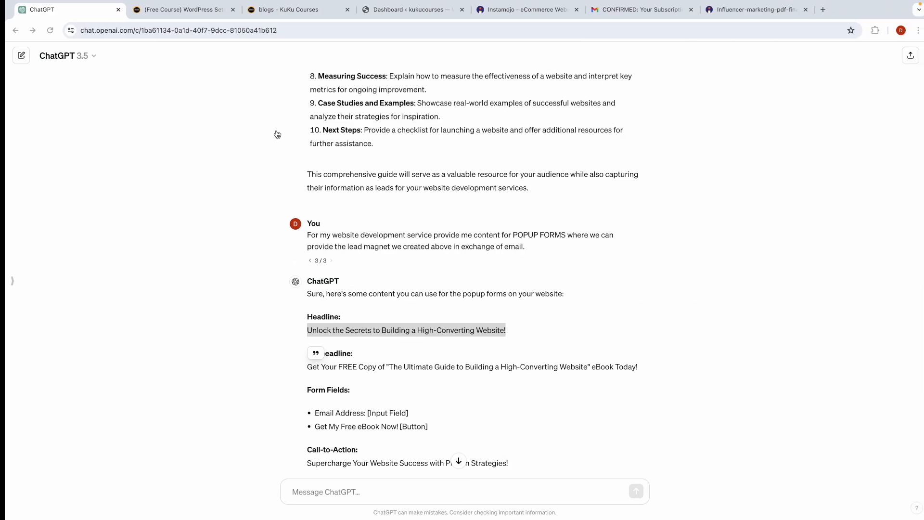
left_click(193, 11)
left_click(357, 30)
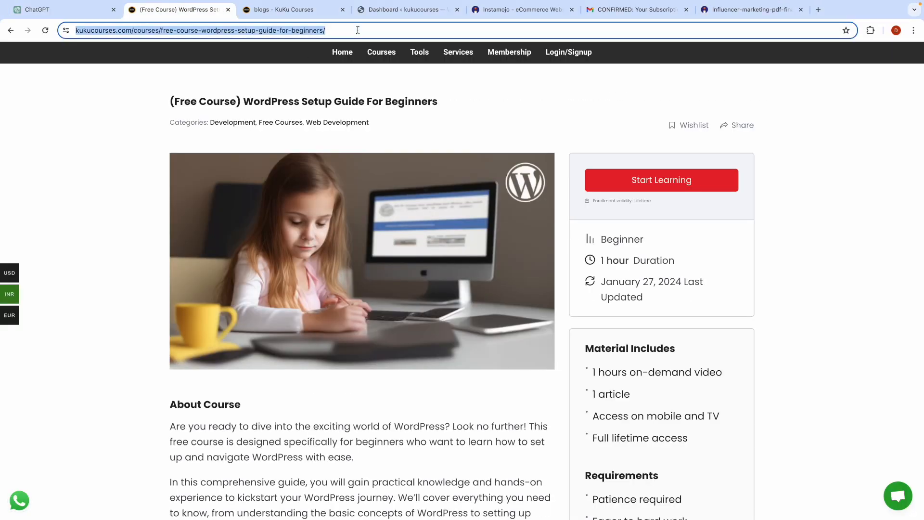
key("ctrl+Left")
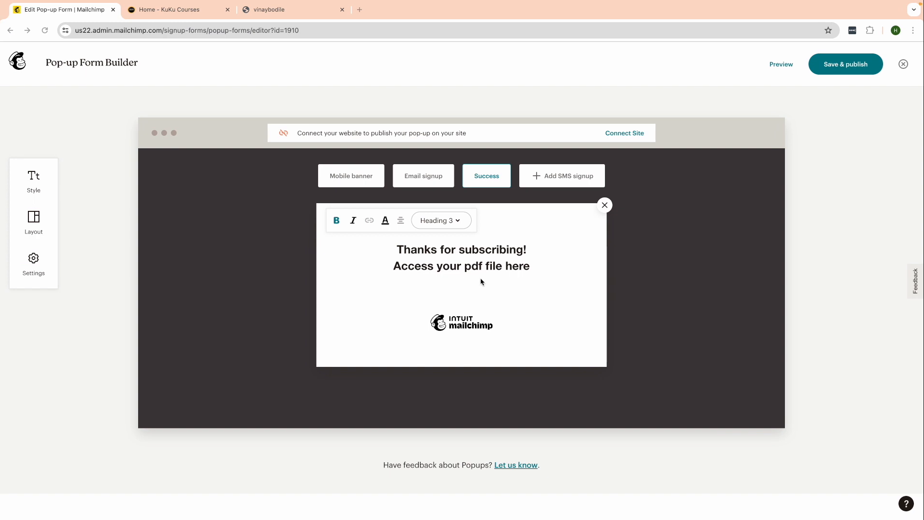
left_click_drag(532, 268, 509, 269)
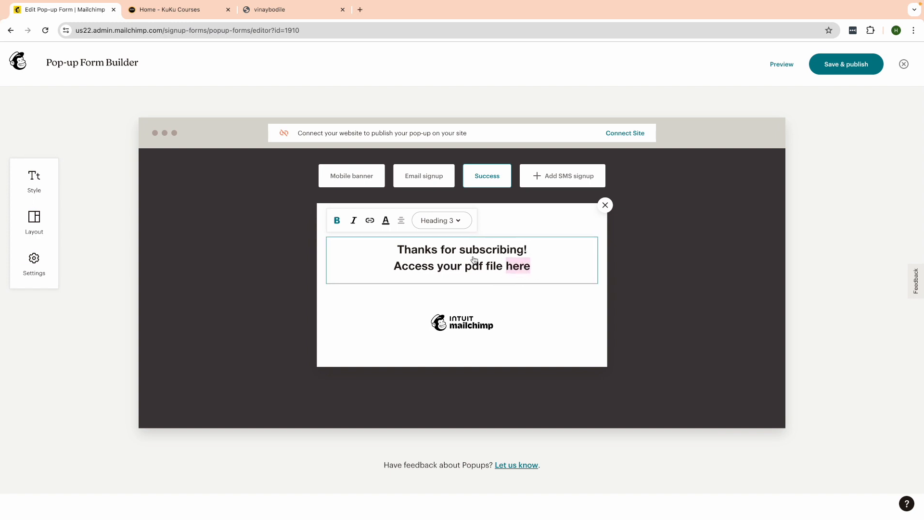
left_click(370, 220)
key("ctrl+v")
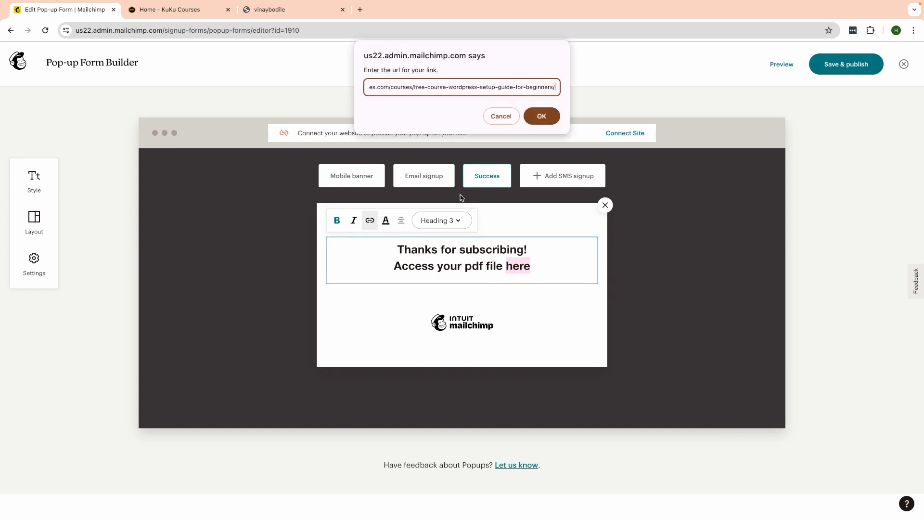
left_click(544, 121)
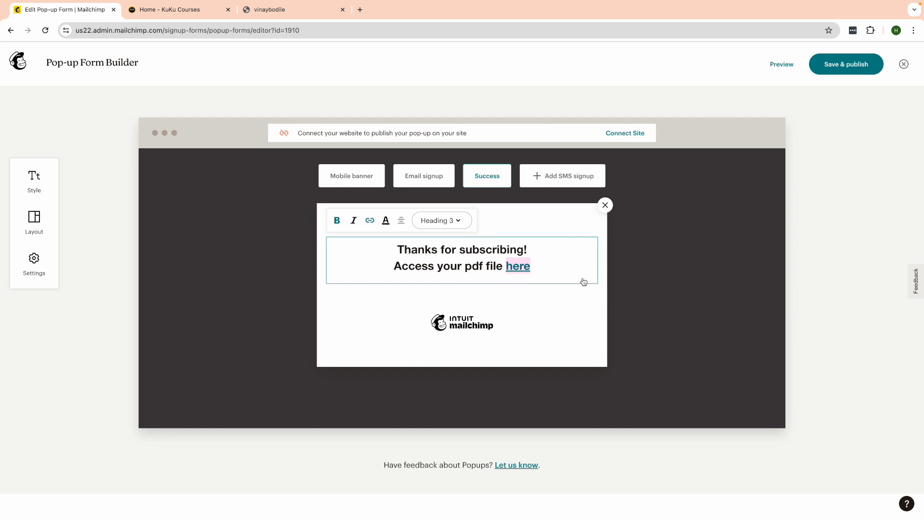
left_click(893, 198)
- Save and publish the pop-up, and copy the kukucourses.in site's address after opening the site from its WordPress dashboard
left_click(847, 68)
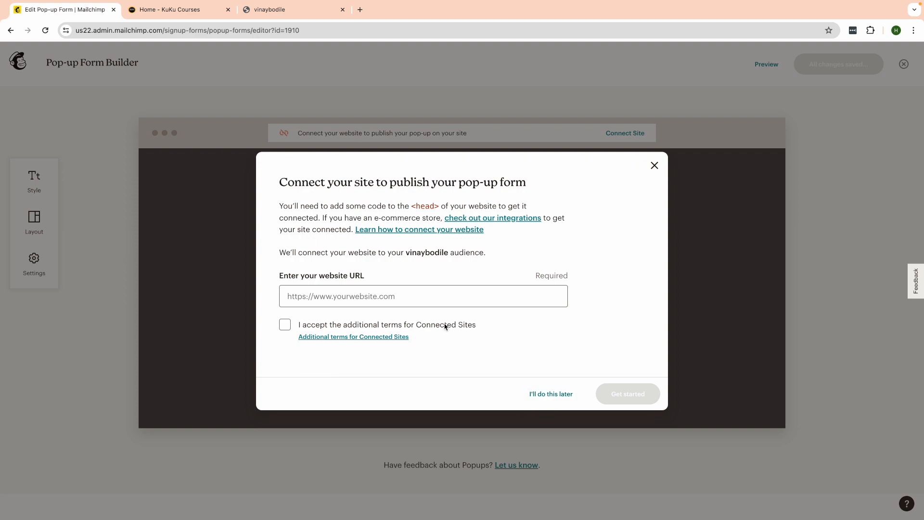
left_click(346, 294)
key("ctrl+Right")
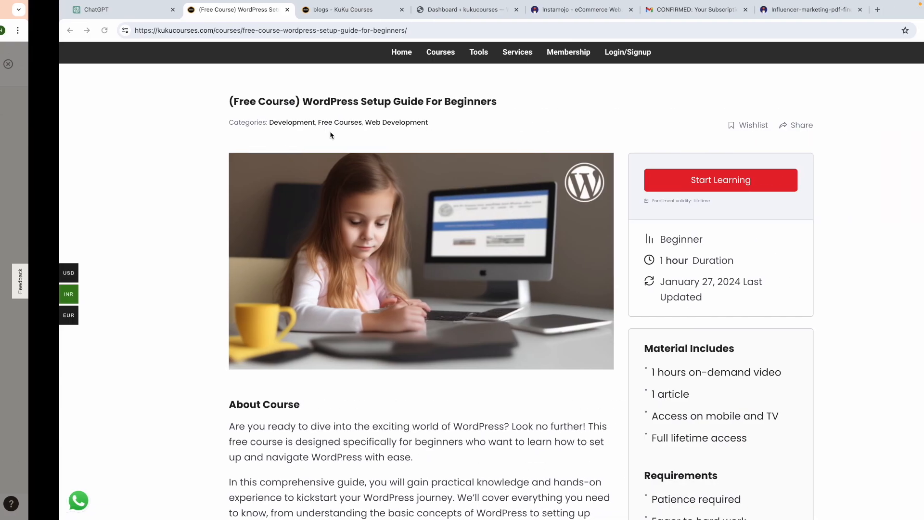
left_click(412, 15)
mouse_move(43, 52)
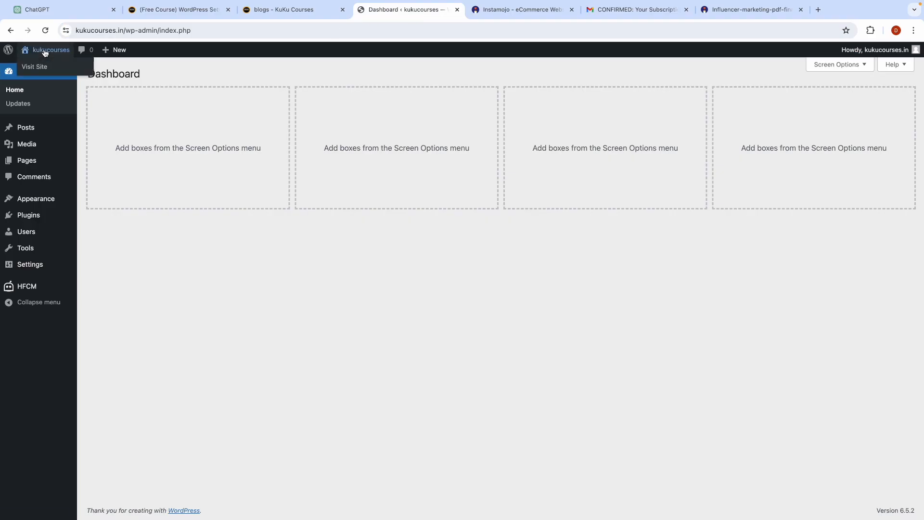
right_click(45, 66)
left_click(103, 66)
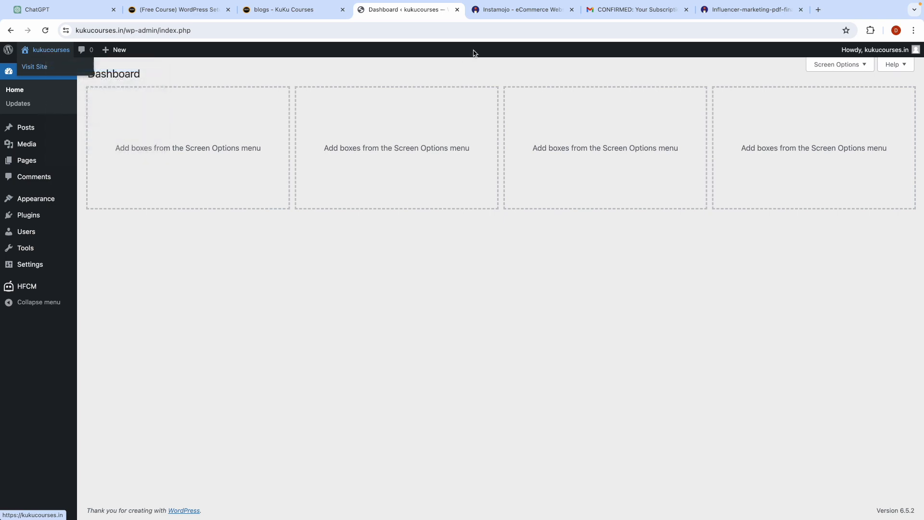
left_click(475, 10)
double_click(392, 27)
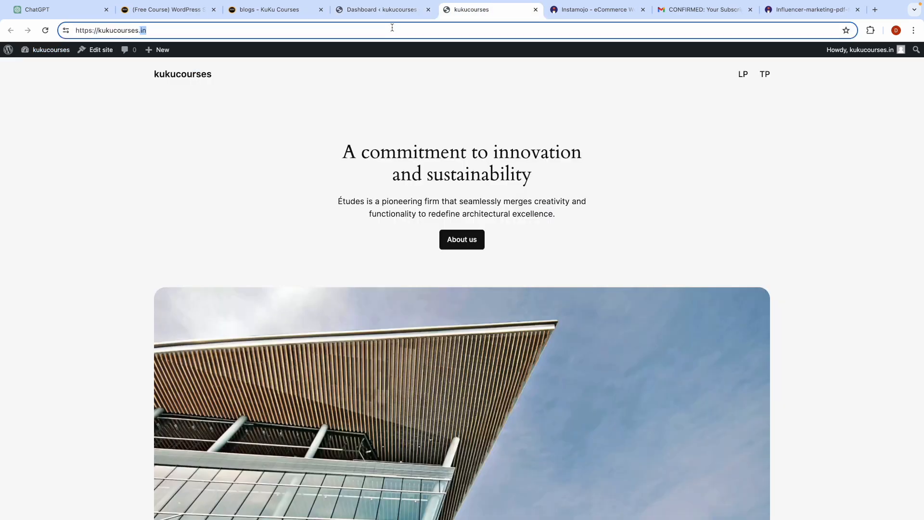
key("super+a")
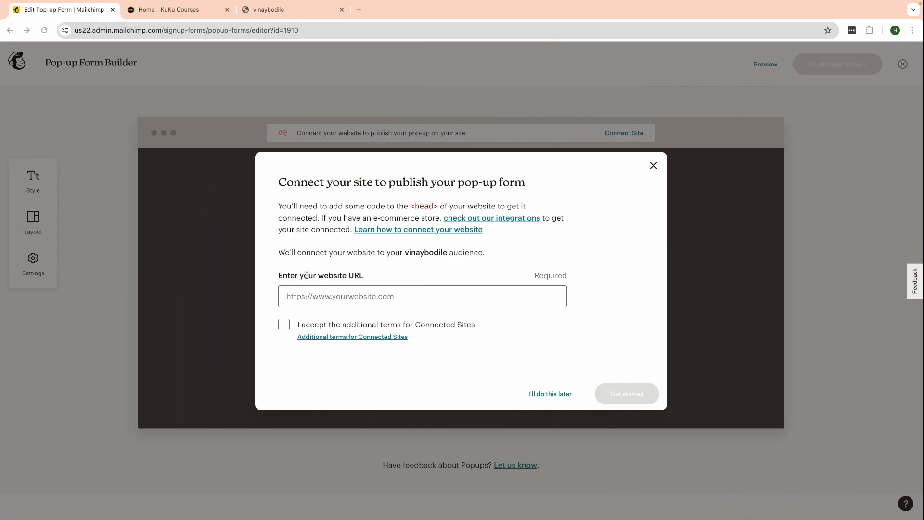
type("https://kukucourses.in/")
left_click(285, 325)
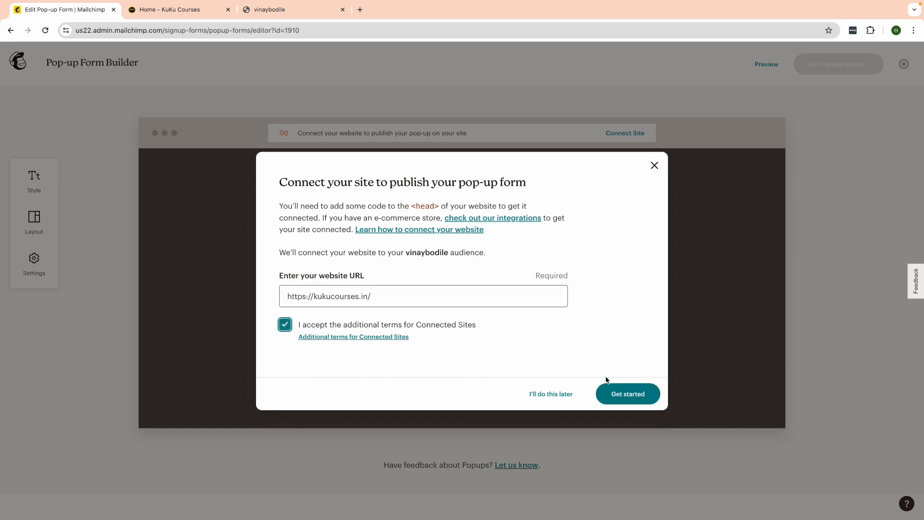
left_click(285, 324)
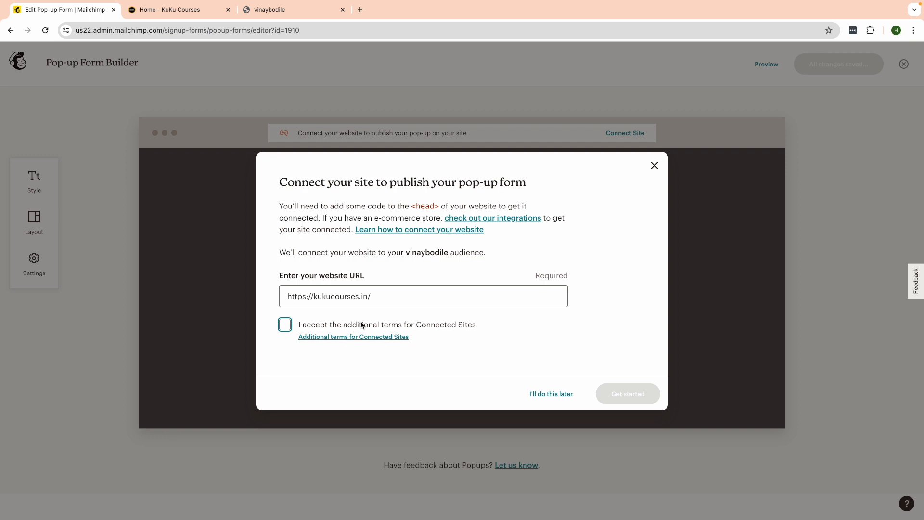
left_click(284, 325)
left_click(629, 393)
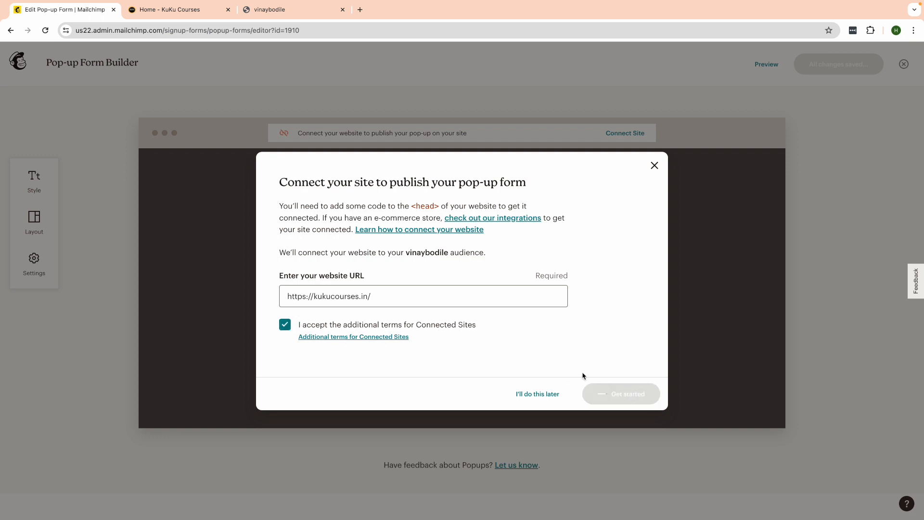
left_click(341, 390)
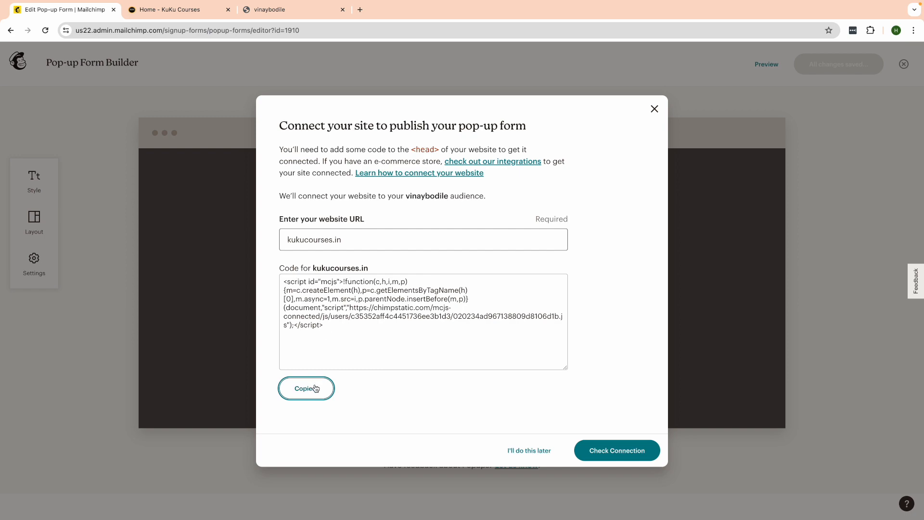
- Switch to the kukucourses.in WordPress dashboard and search for "hfcm" among the plugins available to add
key("ctrl+Right")
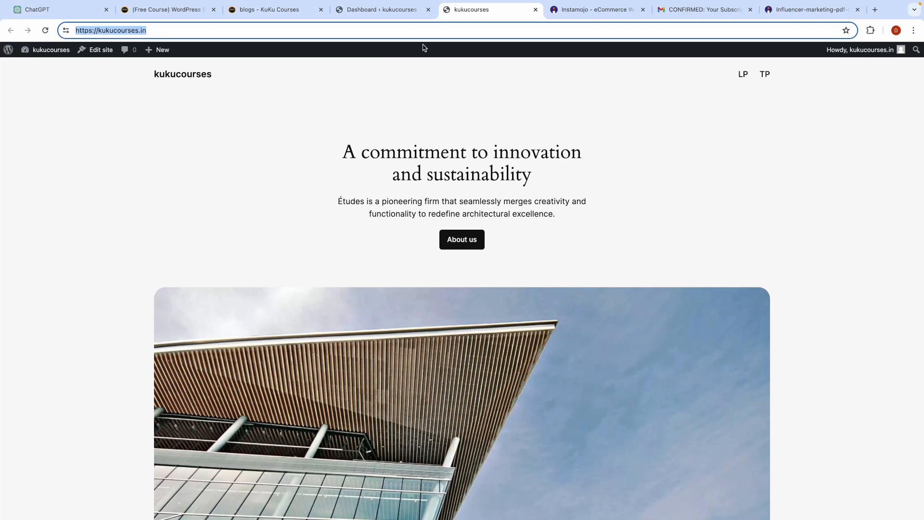
left_click(399, 11)
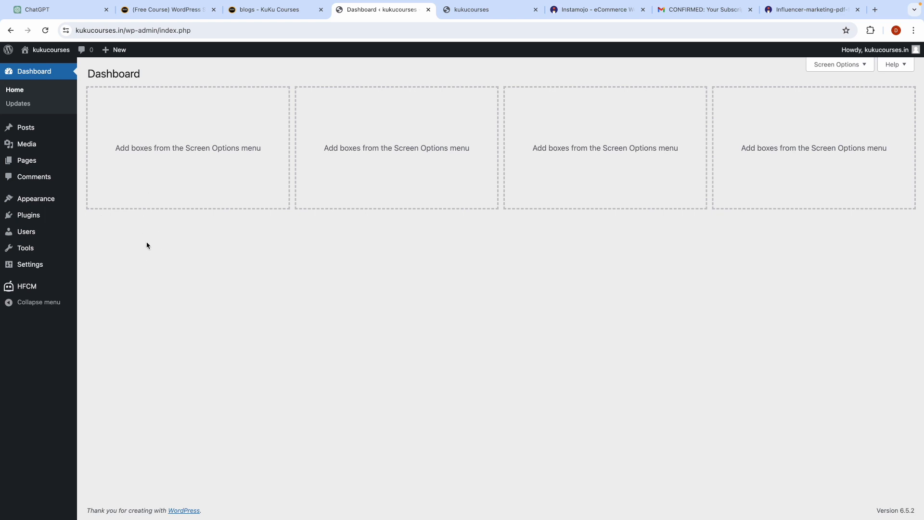
mouse_move(30, 289)
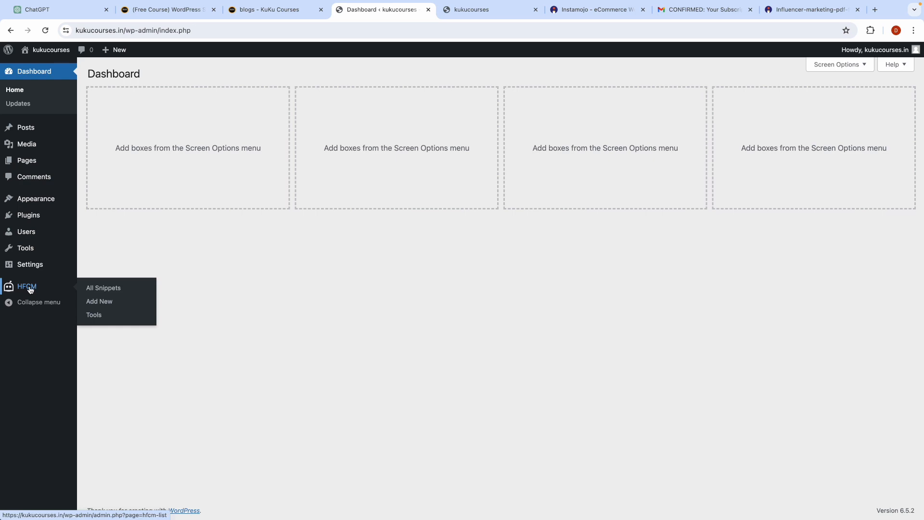
mouse_move(49, 202)
mouse_move(29, 215)
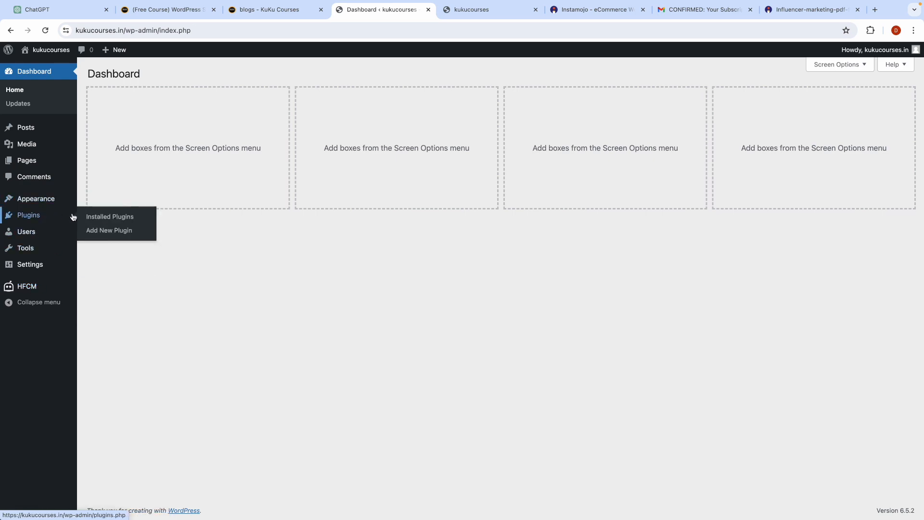
left_click(114, 230)
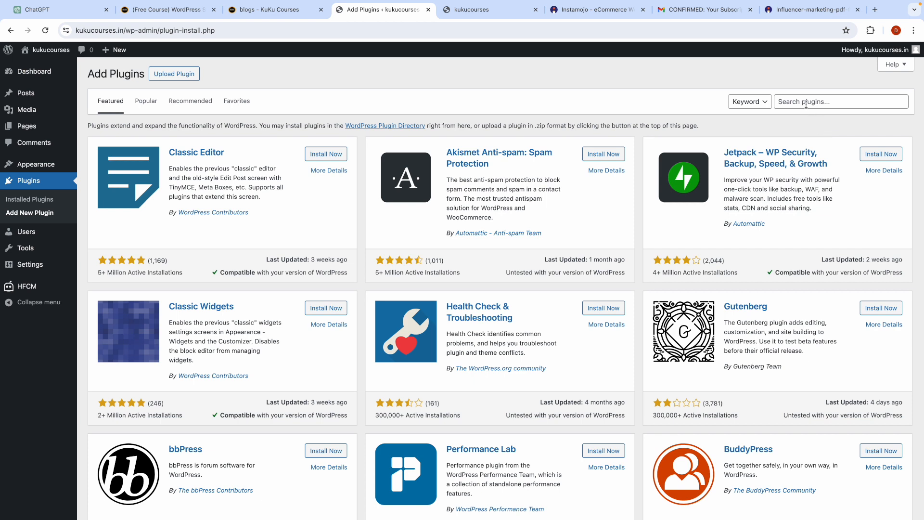
left_click(806, 104)
type("hfcm")
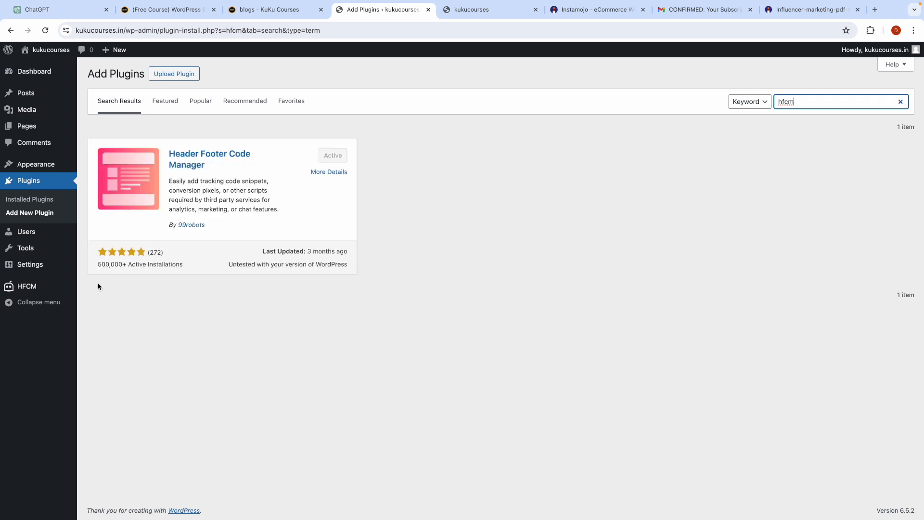
- Add a new HFCM snippet containing the copied Mailchimp site code for the site-wide header and save it
mouse_move(36, 293)
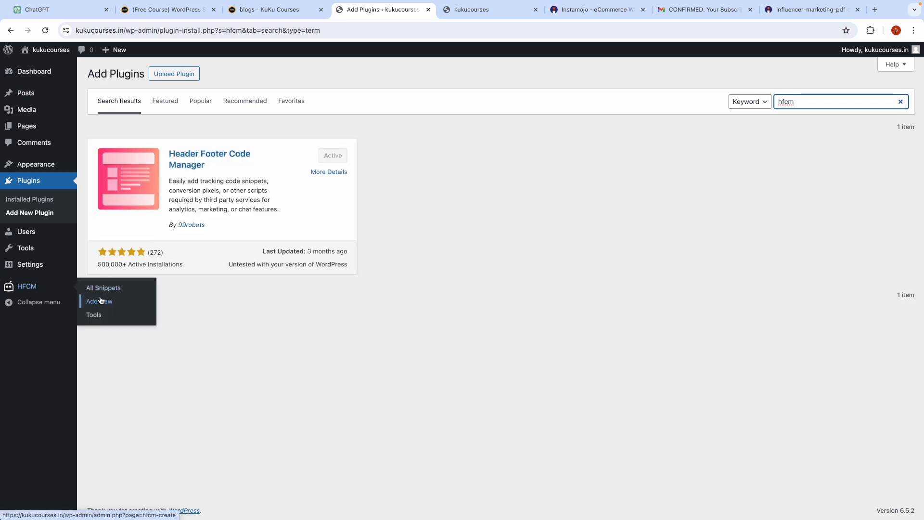
left_click(97, 301)
scroll(232, 273, "down", 5)
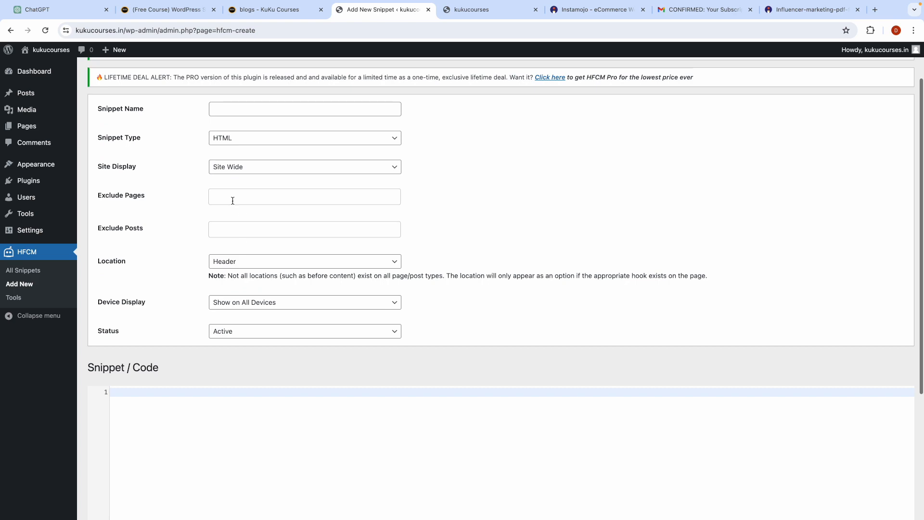
left_click(135, 221)
key("ctrl+v")
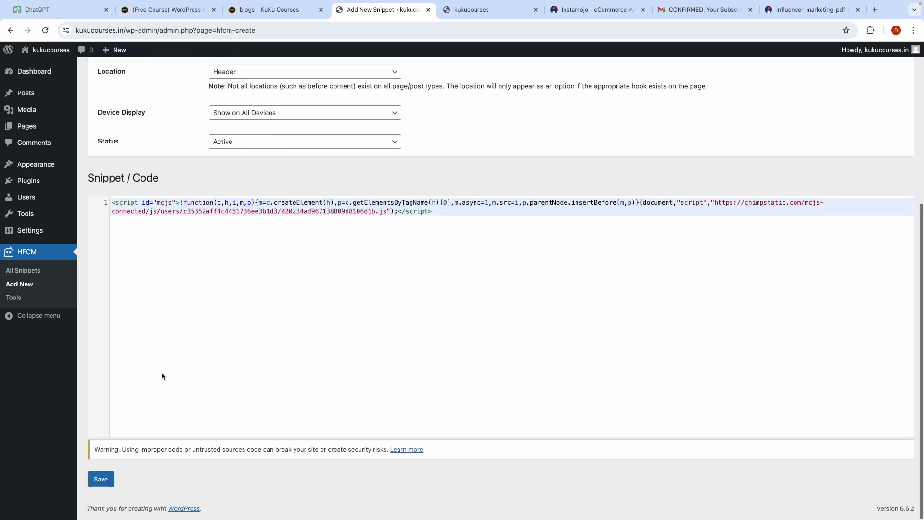
left_click(100, 496)
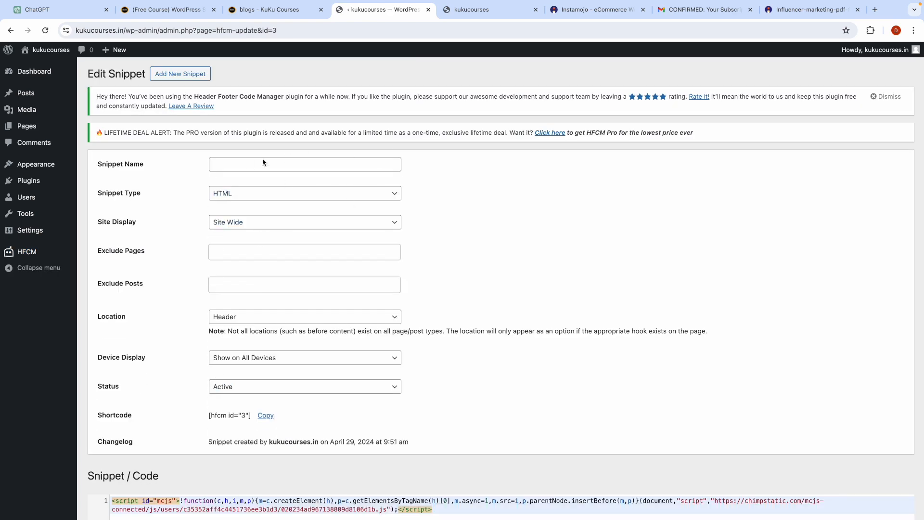
- Switch to Mailchimp, check the site connection, turn on the pop-up for kukucourses.in, and exit the Pop-up Form Builder
key("ctrl+Left")
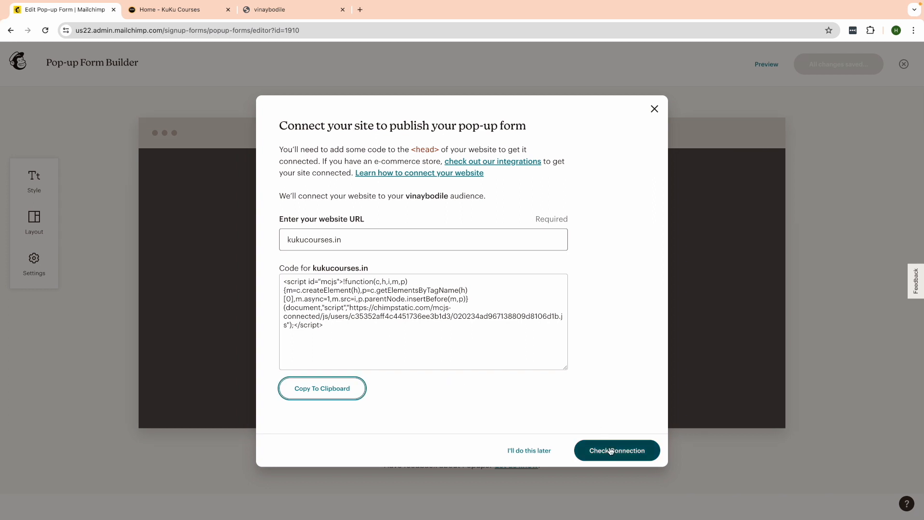
left_click(611, 450)
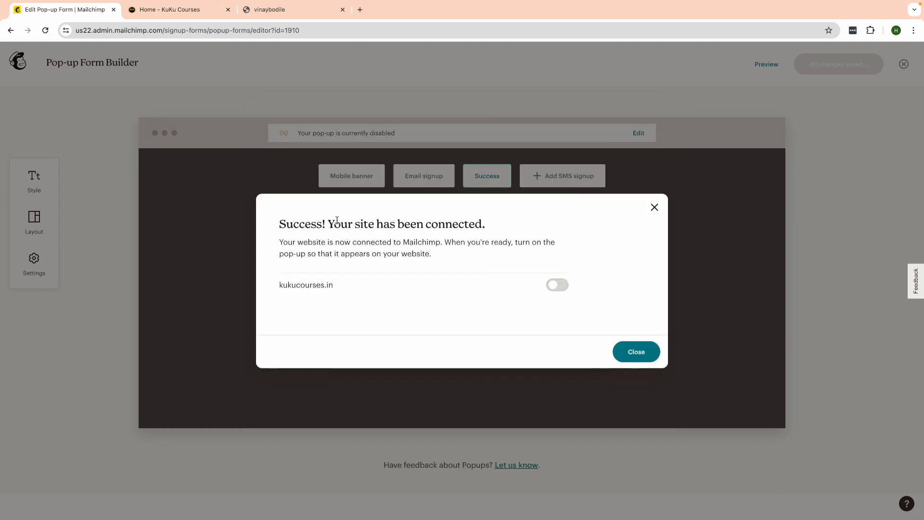
triple_click(337, 220)
left_click(375, 241)
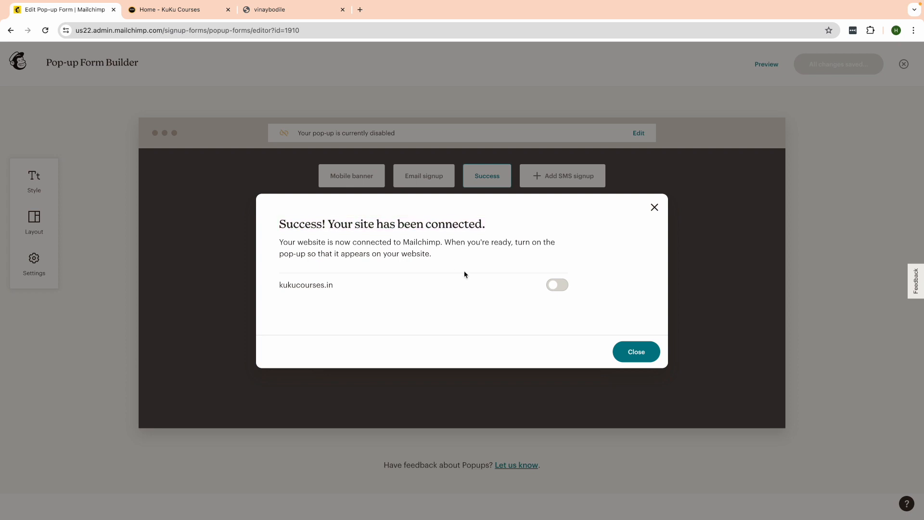
left_click(561, 287)
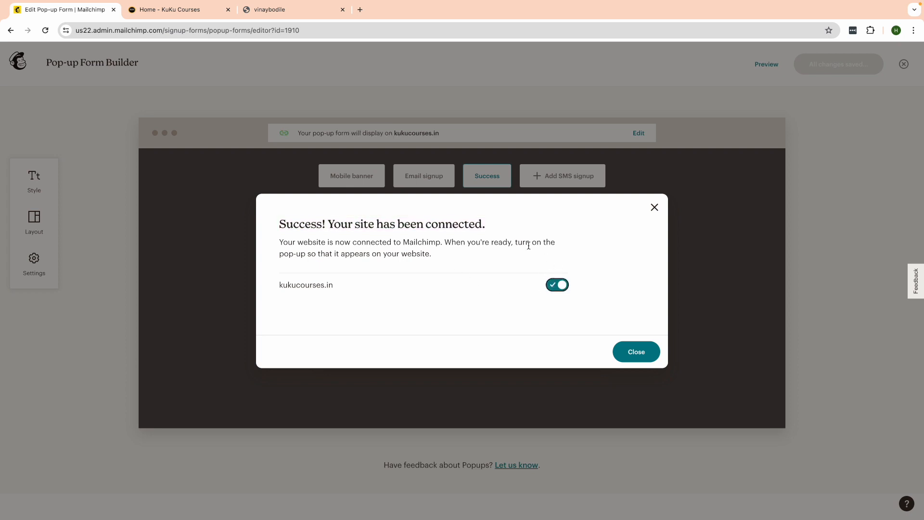
left_click(634, 351)
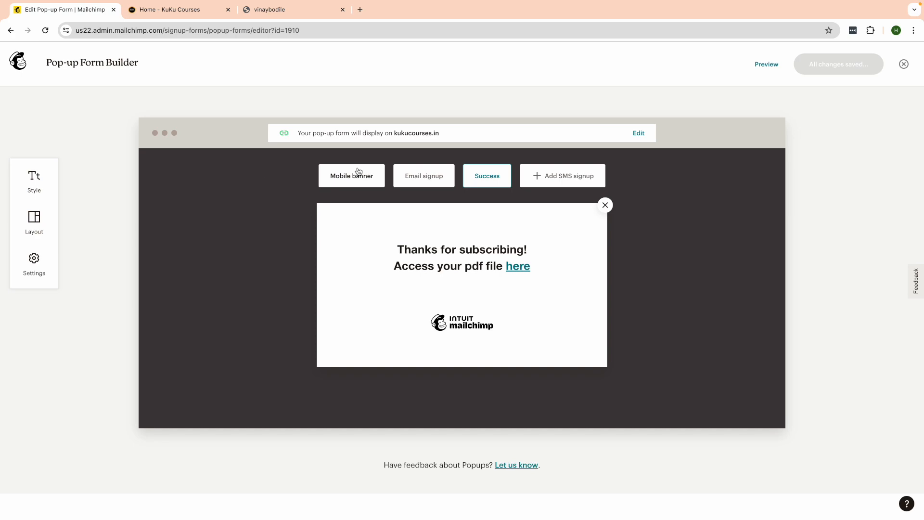
left_click(14, 65)
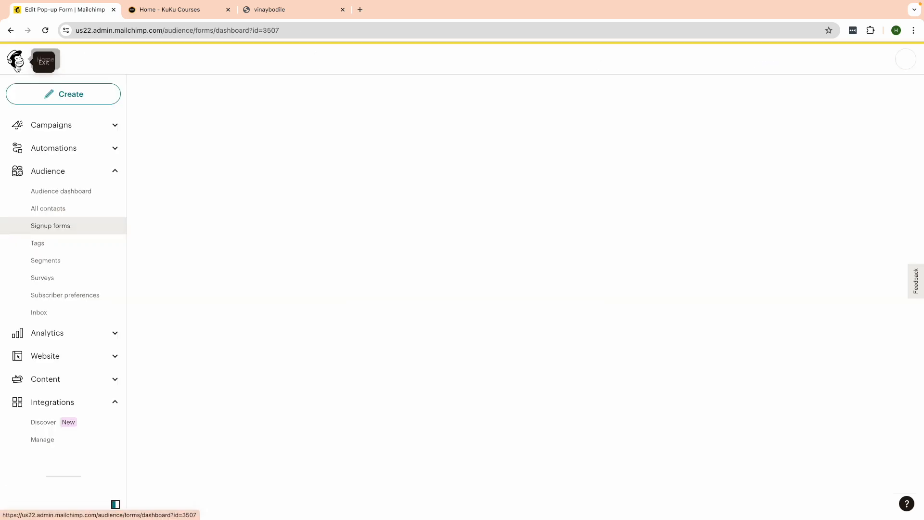
- Switch to the kukucourses.in browser window and load the site in a new incognito window to bring up the signup pop-up
key("ctrl+Right")
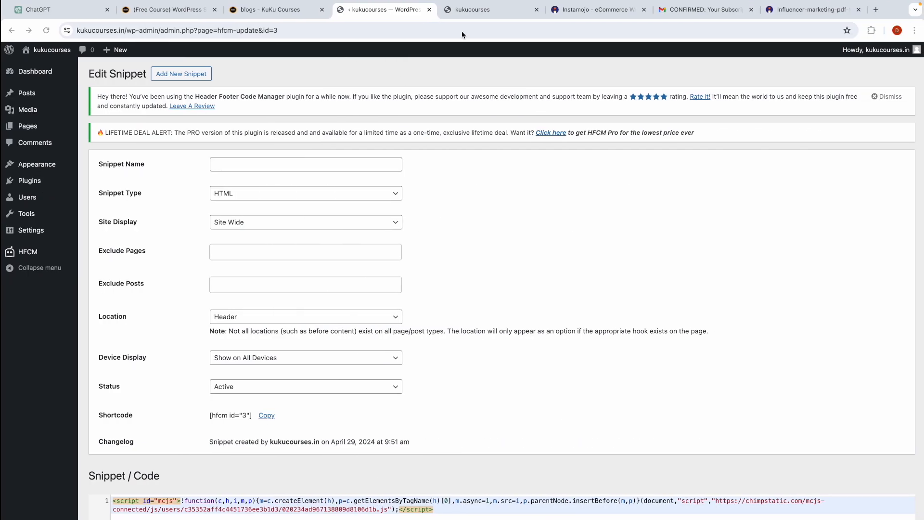
left_click(472, 16)
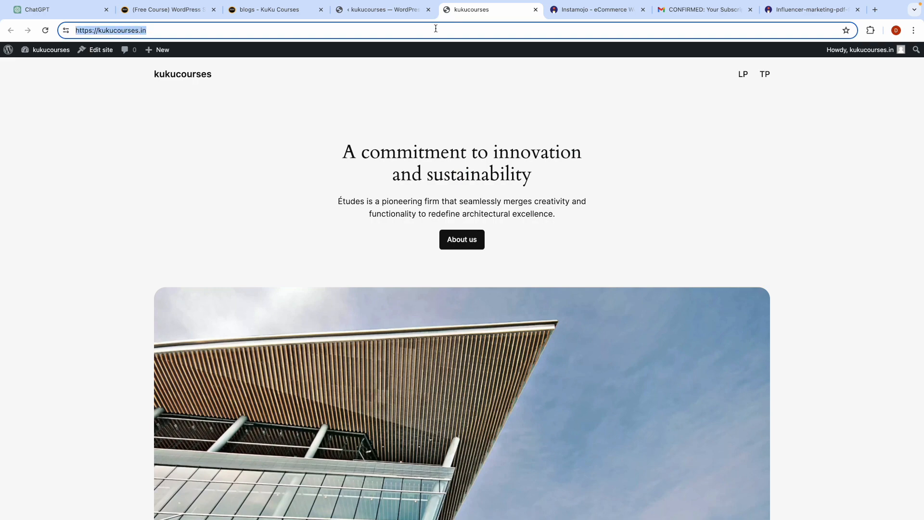
left_click(914, 30)
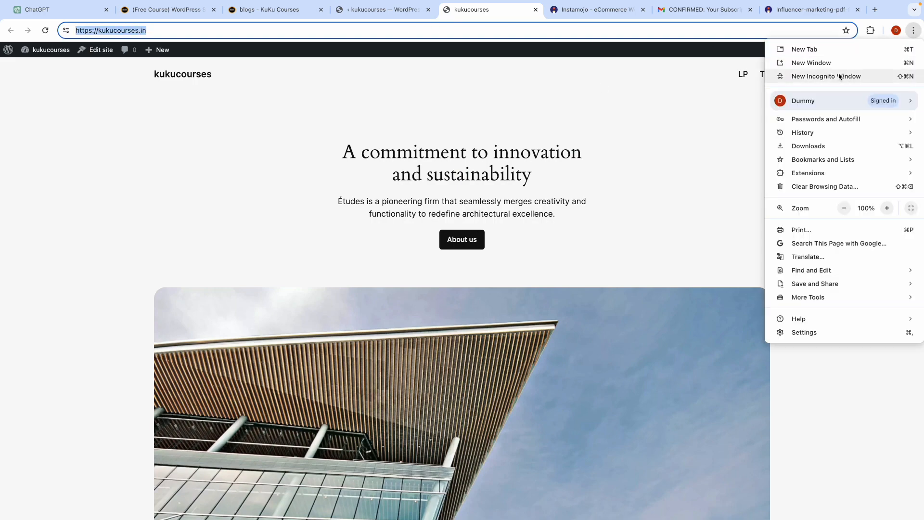
left_click(836, 74)
type("https://kukucourses.in/")
key("Return")
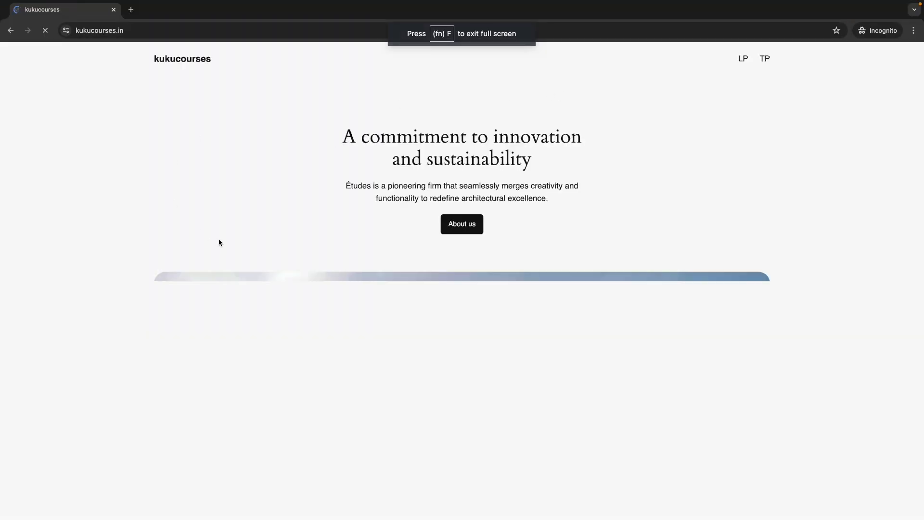
scroll(409, 366, "down", 1)
scroll(409, 366, "down", 20)
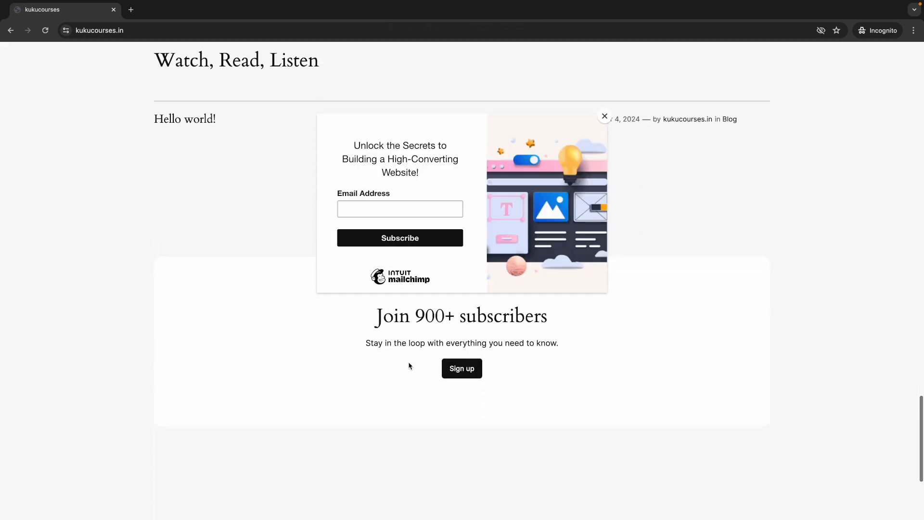
scroll(409, 365, "down", 1)
- Subscribe through the site's pop-up with a test email address and close the incognito window
left_click(406, 205)
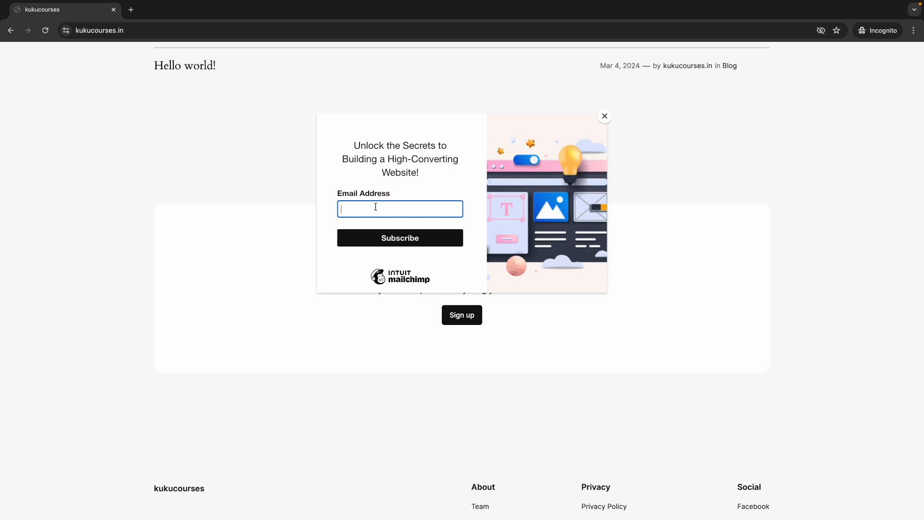
key("ctrl+Left")
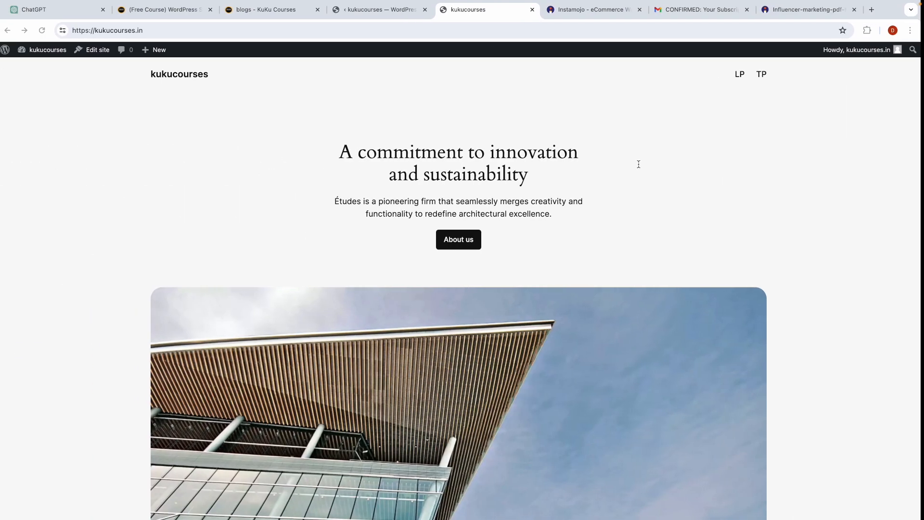
key("ctrl+Right")
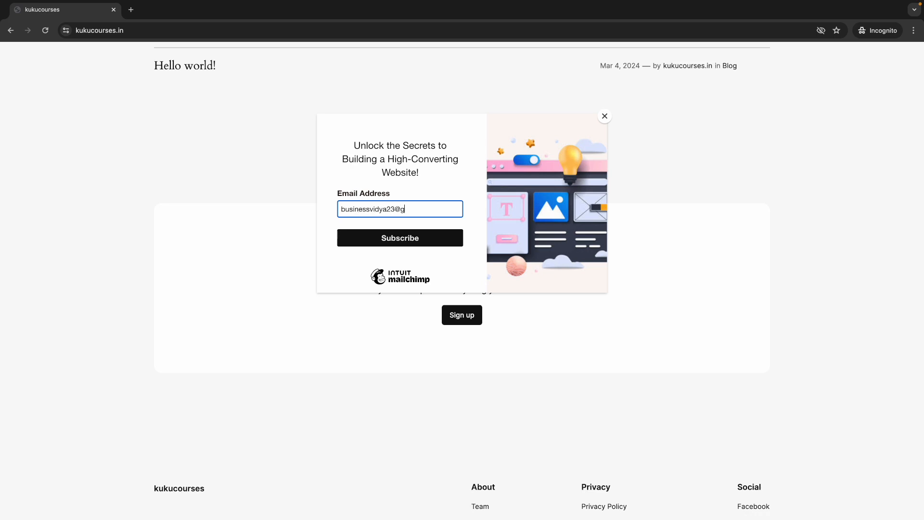
key("ctrl+a")
type("h")
left_click(390, 241)
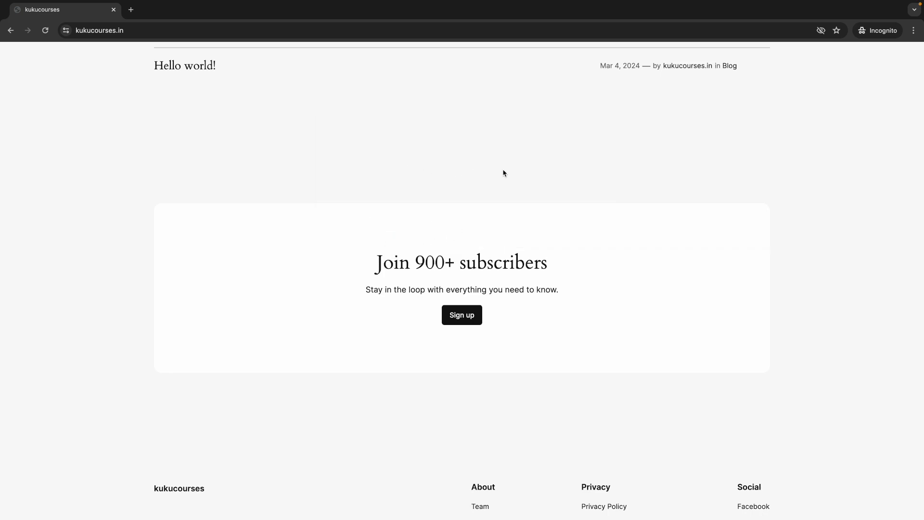
left_click(114, 10)
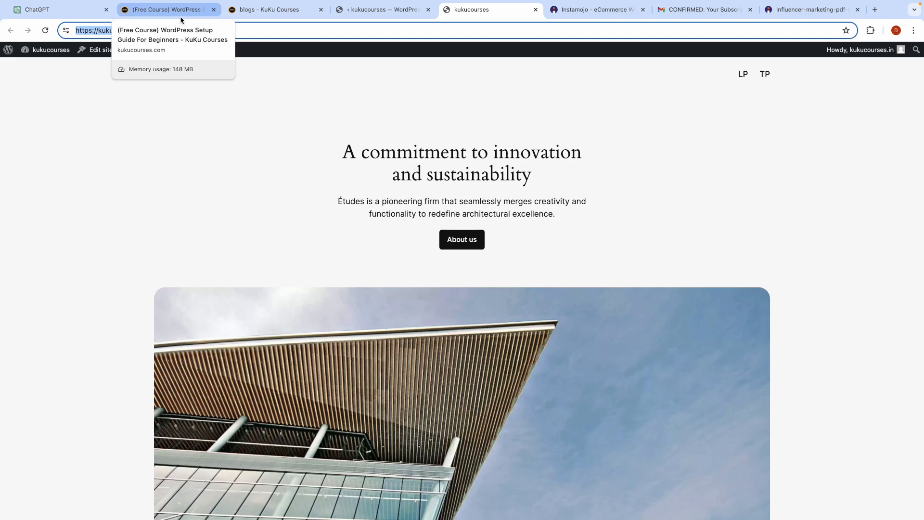
- Review Instamojo's lead magnet example: the subscription pop-up, the influencer marketing PDF, and the confirmation email with its eBook link
left_click(590, 14)
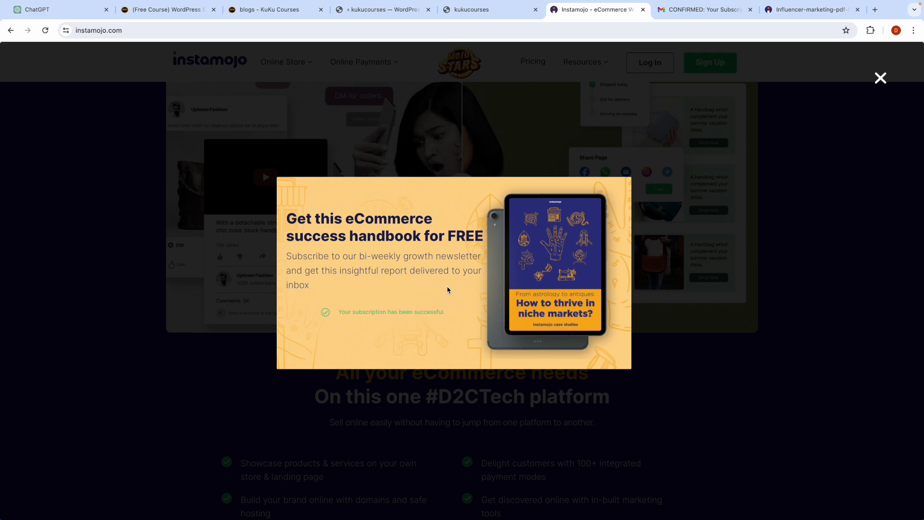
left_click(800, 15)
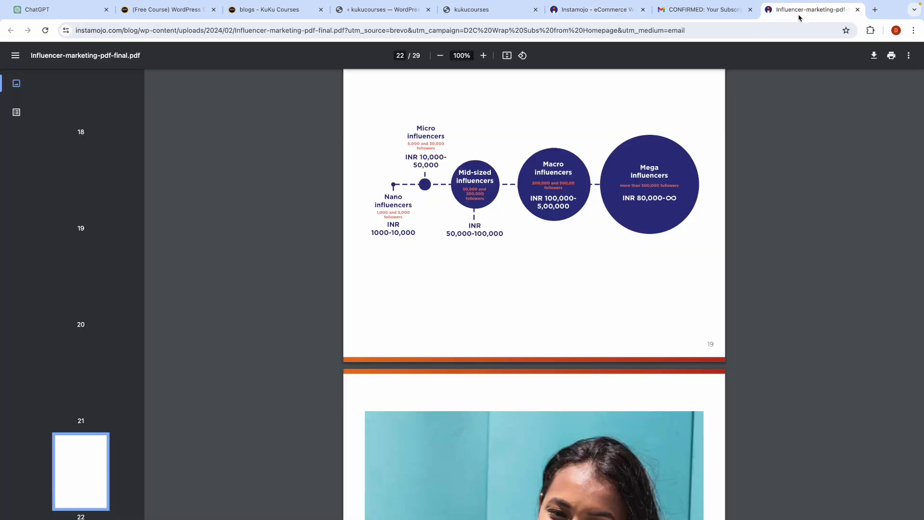
left_click(703, 10)
scroll(474, 184, "down", 3)
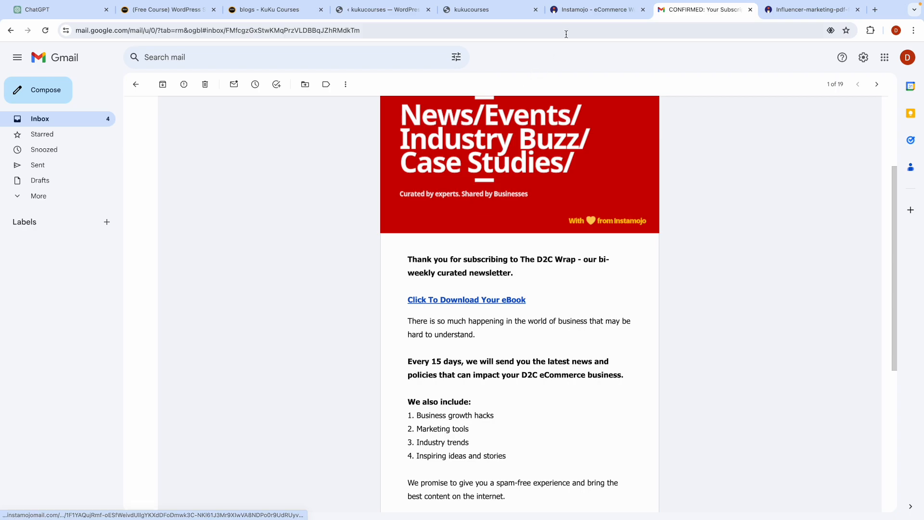
left_click(595, 10)
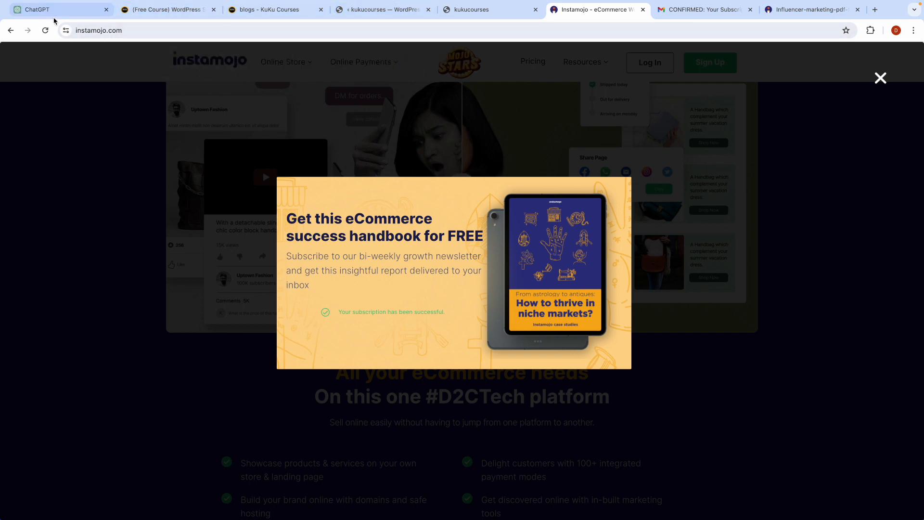
- Switch to Mailchimp and open the list of all campaigns
key("ctrl+Left")
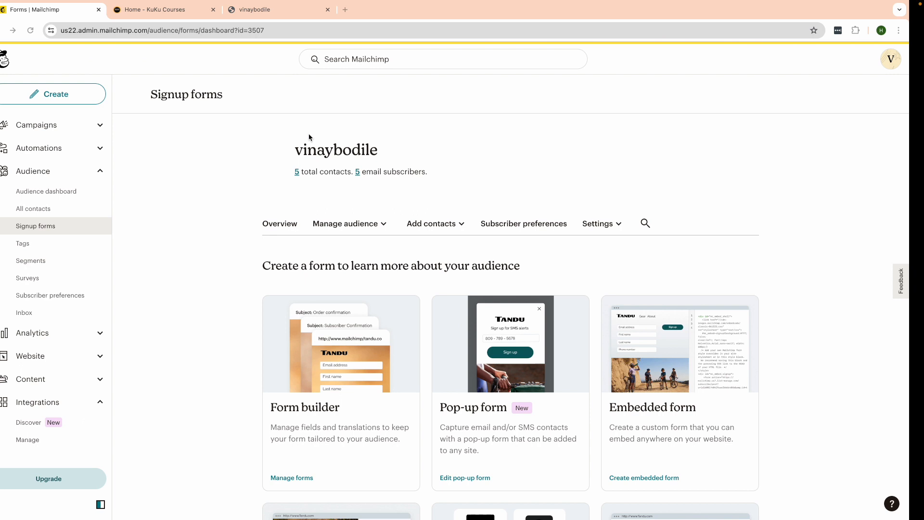
scroll(447, 331, "down", 2)
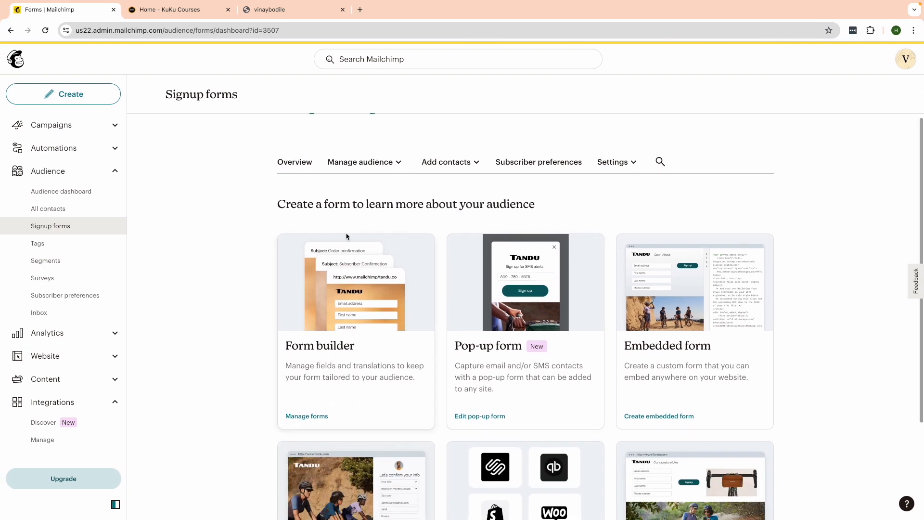
scroll(214, 226, "up", 2)
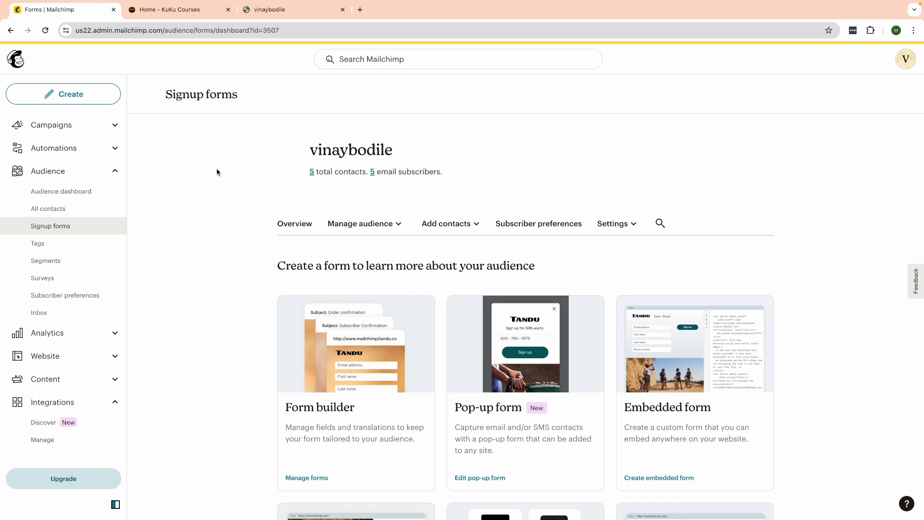
left_click(111, 154)
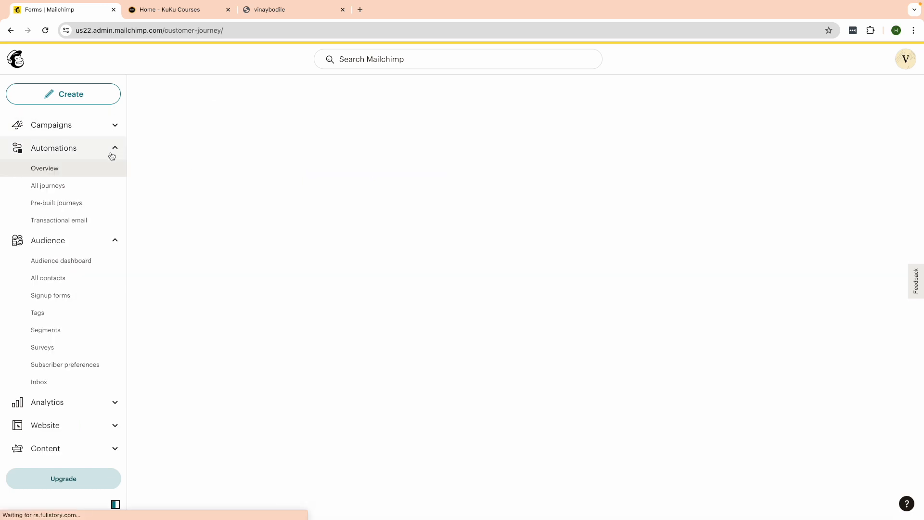
left_click(94, 129)
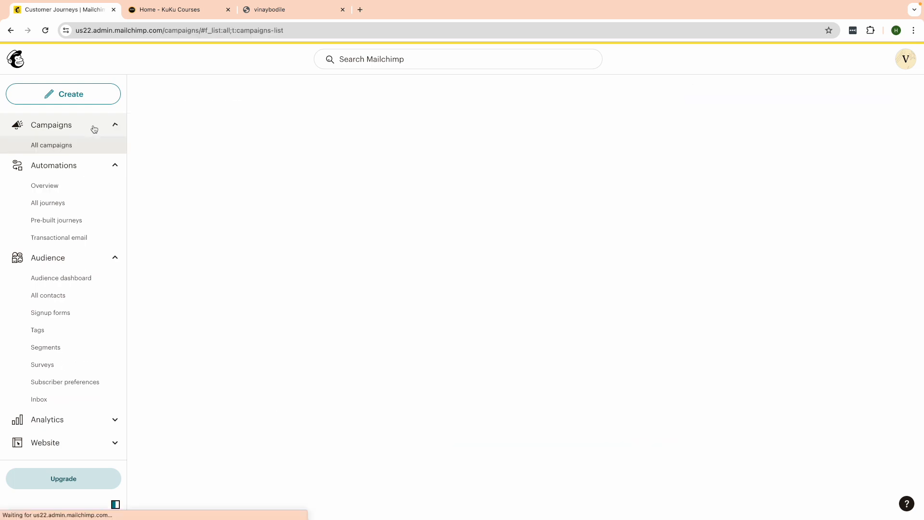
left_click(57, 146)
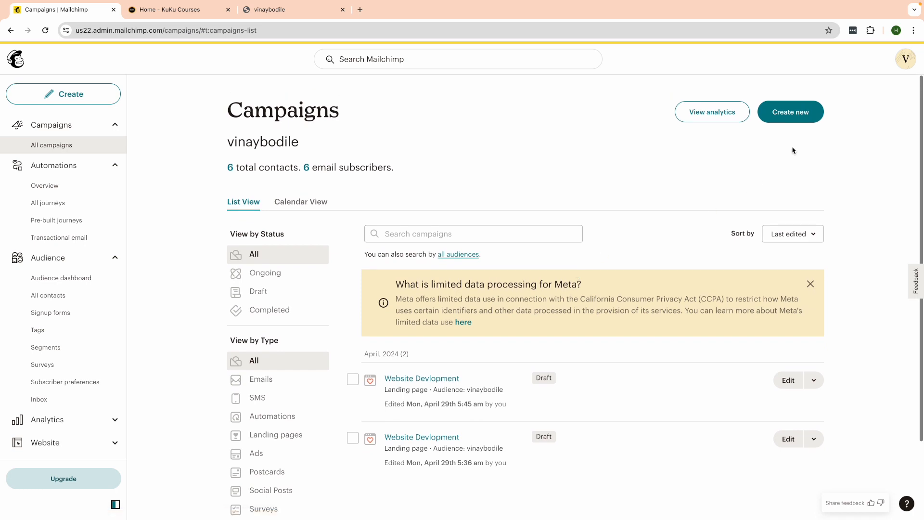
- Create a new regular email campaign with the internal name "Website Devlopment"
left_click(799, 118)
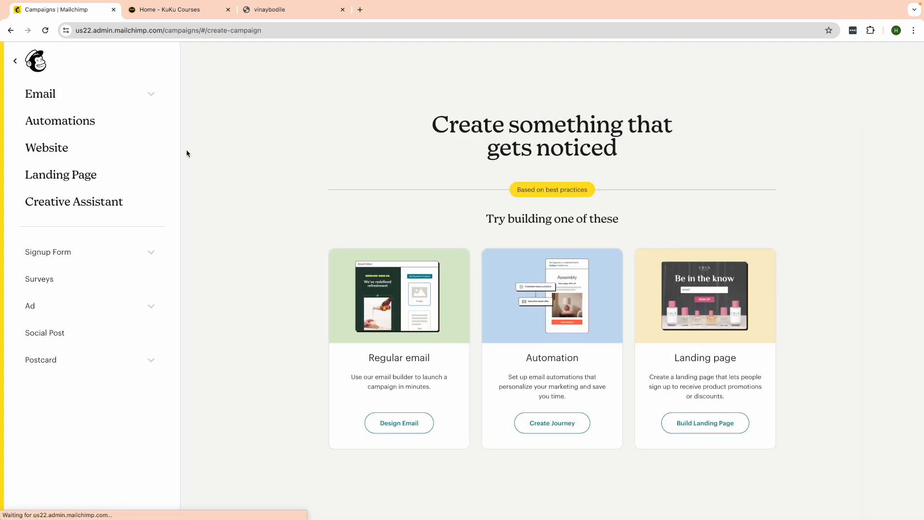
left_click(148, 94)
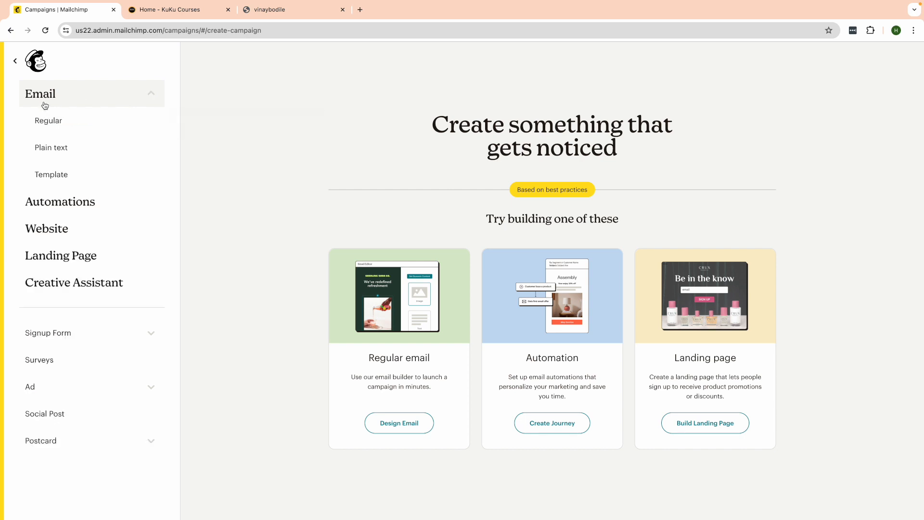
left_click(53, 124)
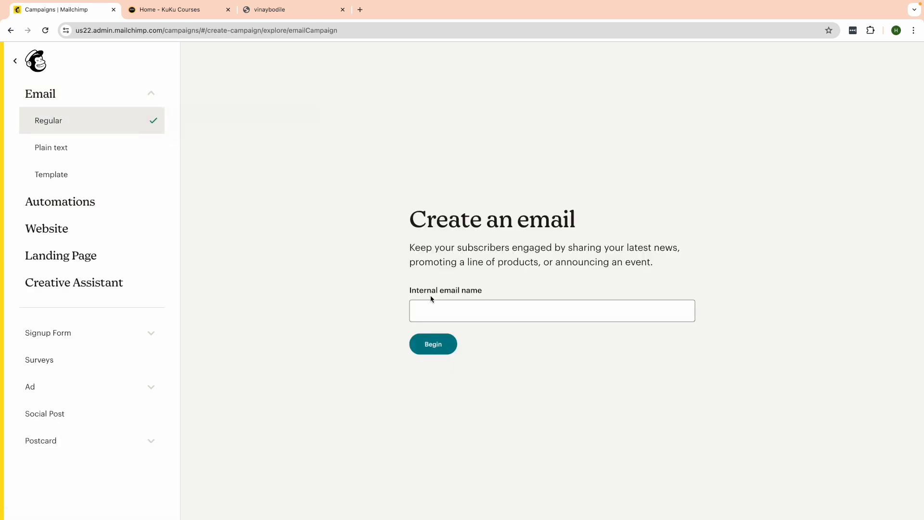
left_click(444, 307)
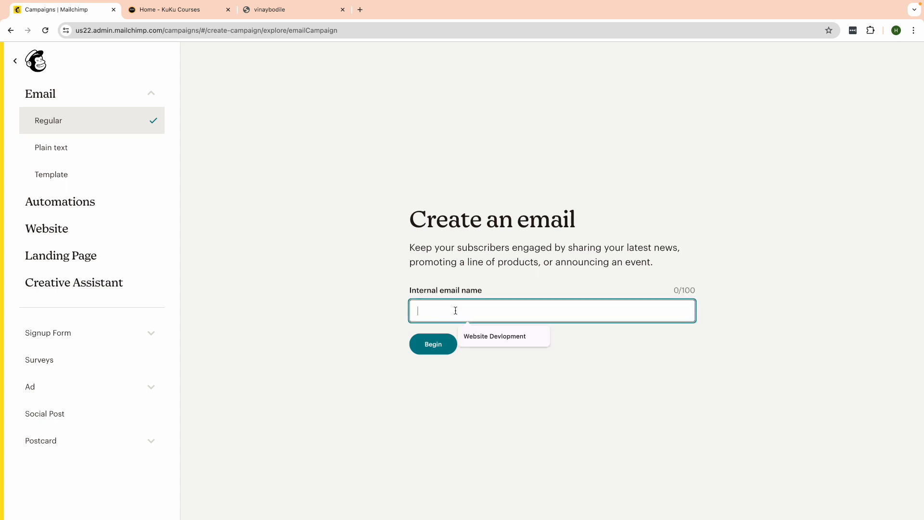
left_click(487, 335)
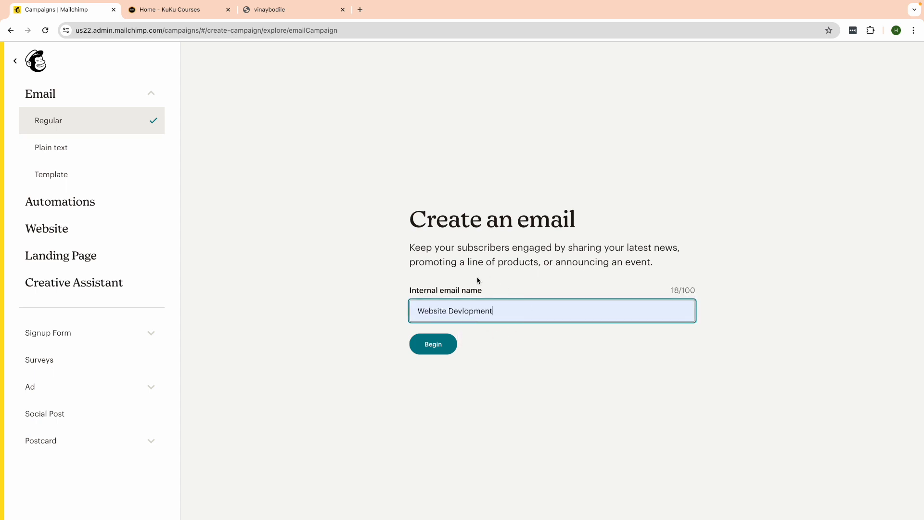
left_click(439, 275)
left_click(438, 347)
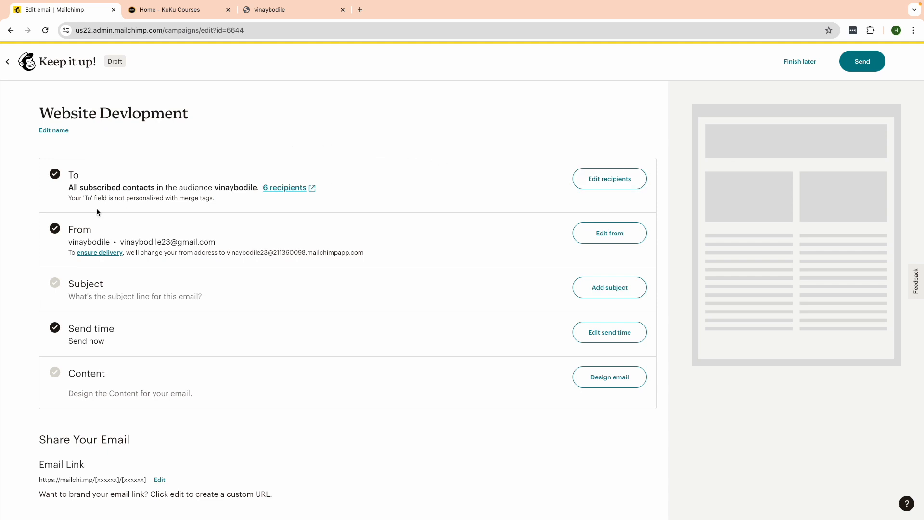
- Check the recipient options and save the email's recipients as all subscribers in the audience
left_click(613, 181)
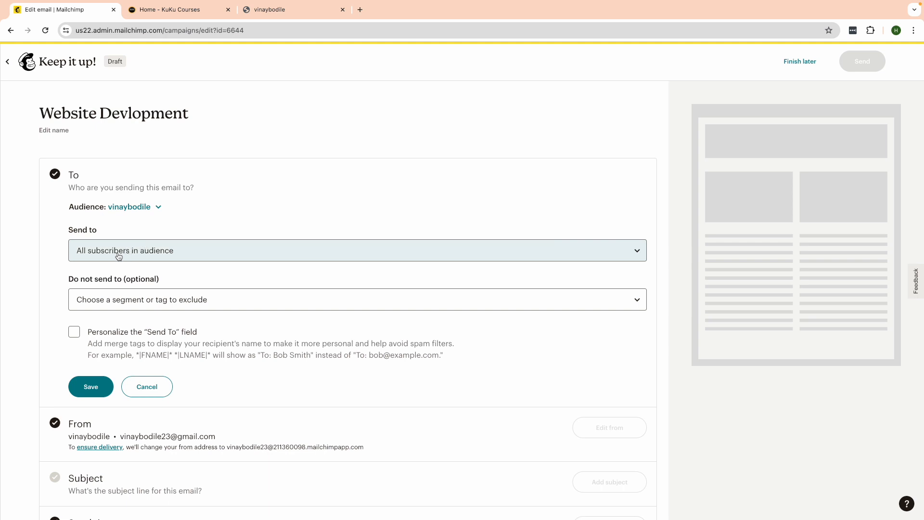
left_click(144, 252)
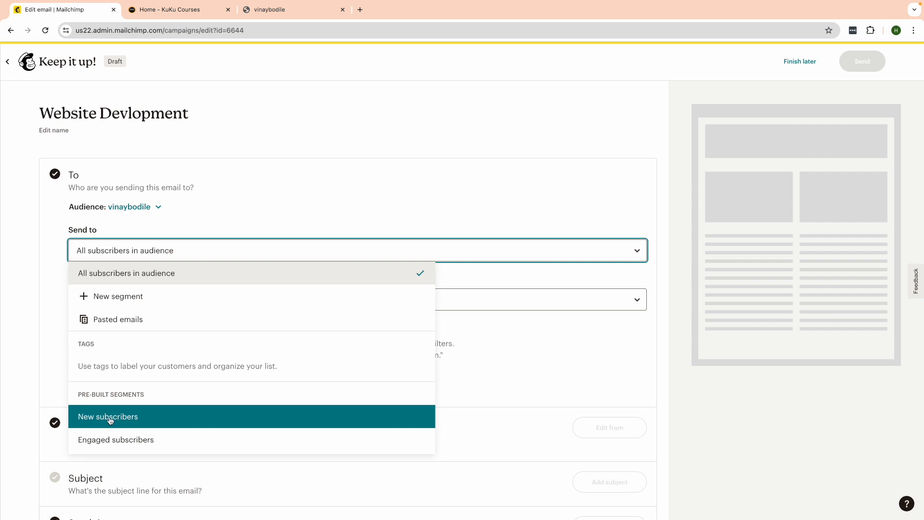
left_click(28, 322)
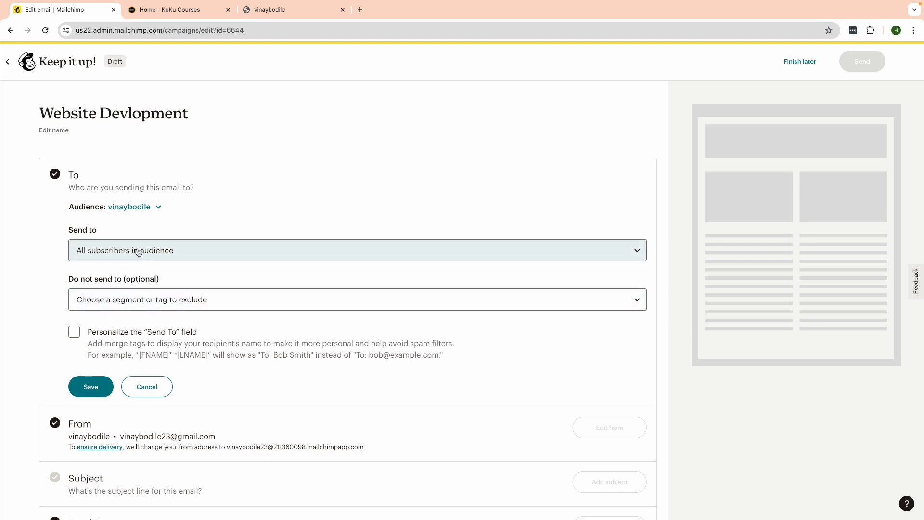
left_click(97, 391)
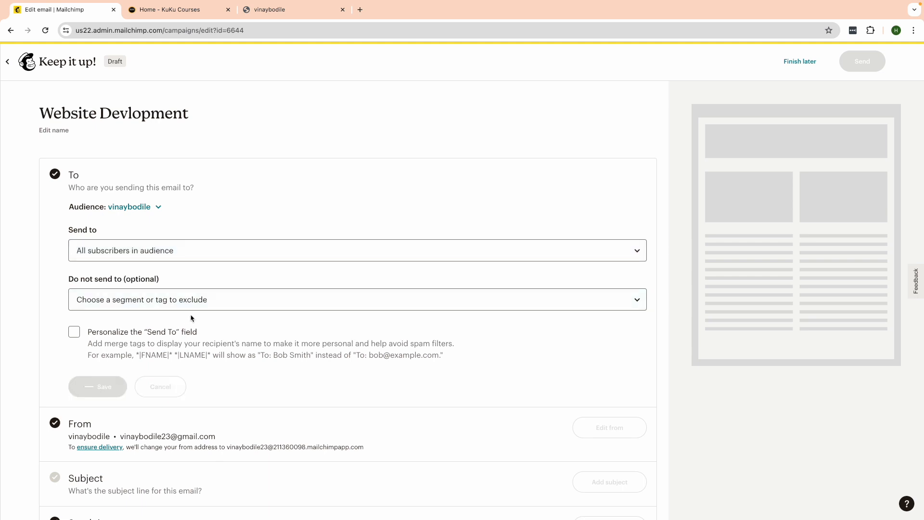
scroll(196, 369, "down", 2)
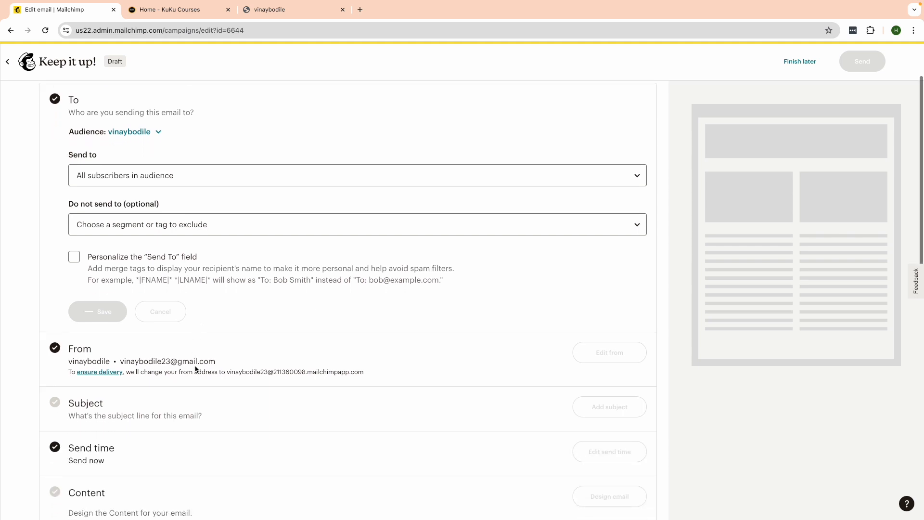
scroll(340, 226, "up", 2)
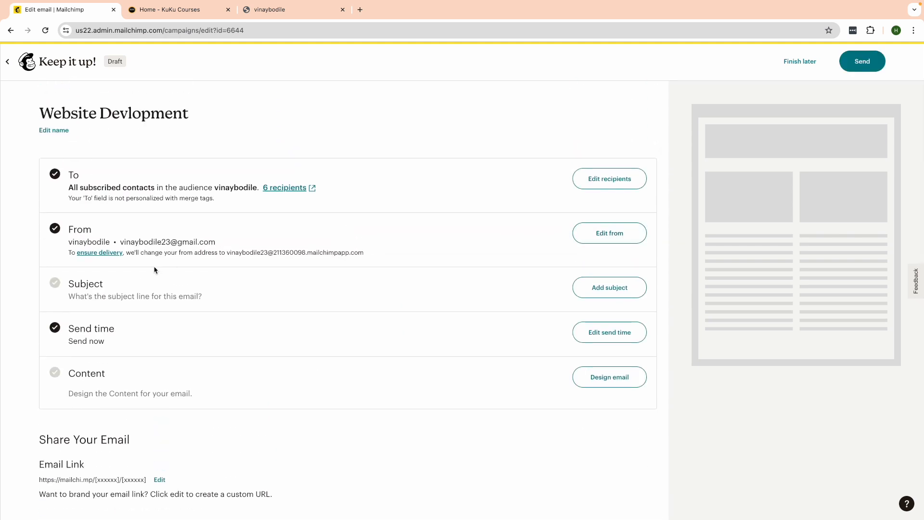
- Set the email's subject line to "Hey join my this free WordPress setup course" and save it
left_click(604, 288)
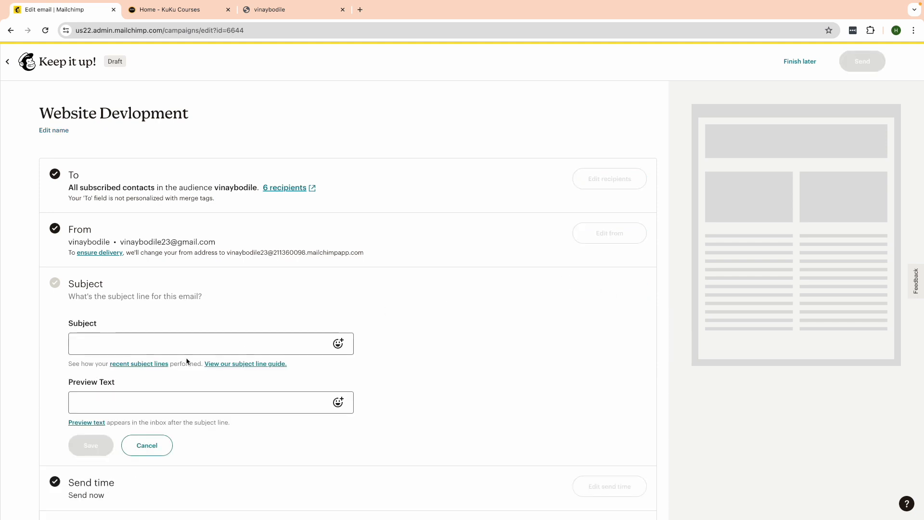
left_click(115, 342)
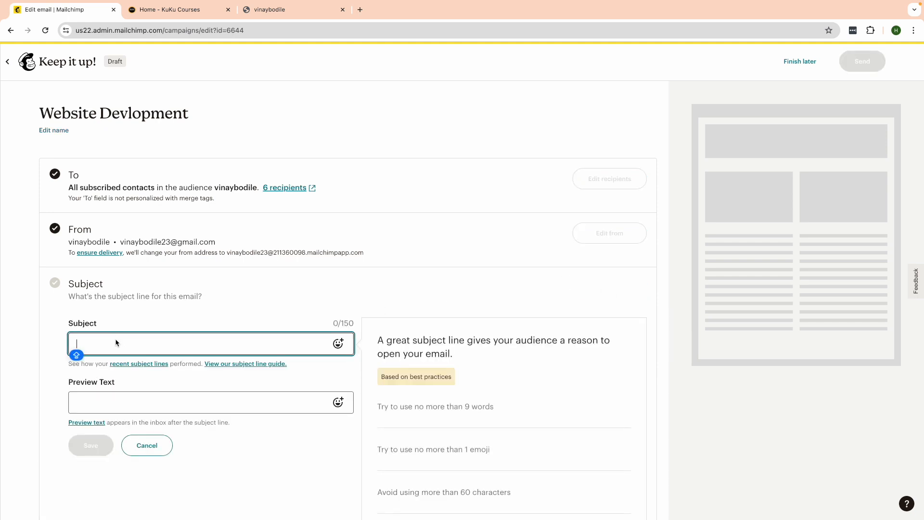
type("Hey")
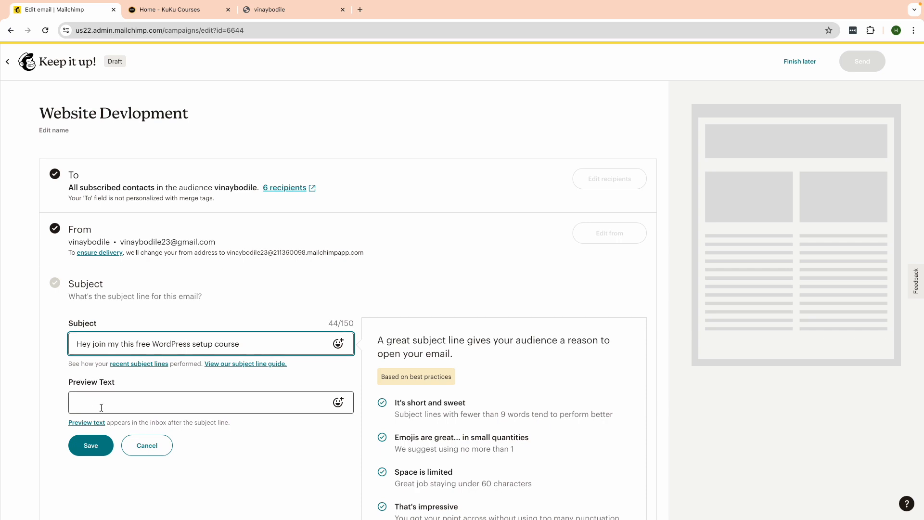
left_click(96, 452)
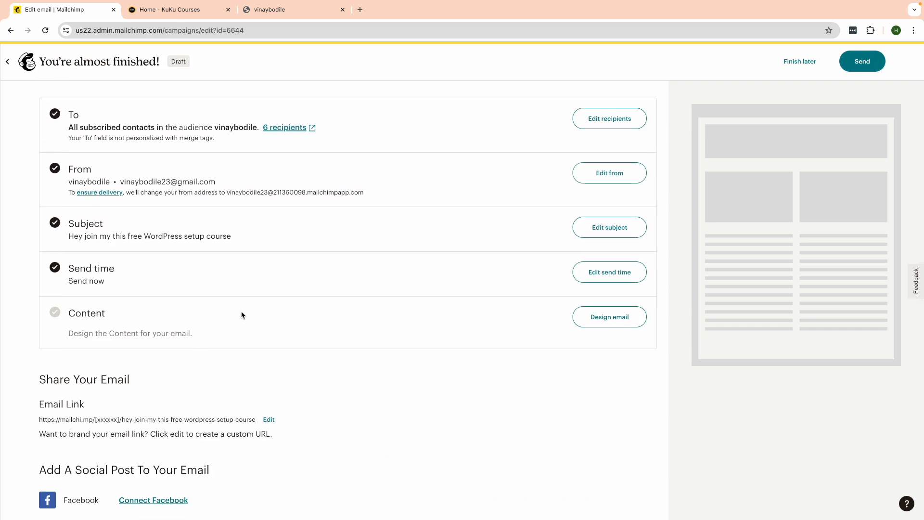
- Start designing the email content with the Start from scratch template and dismiss the Add content tip
left_click(605, 317)
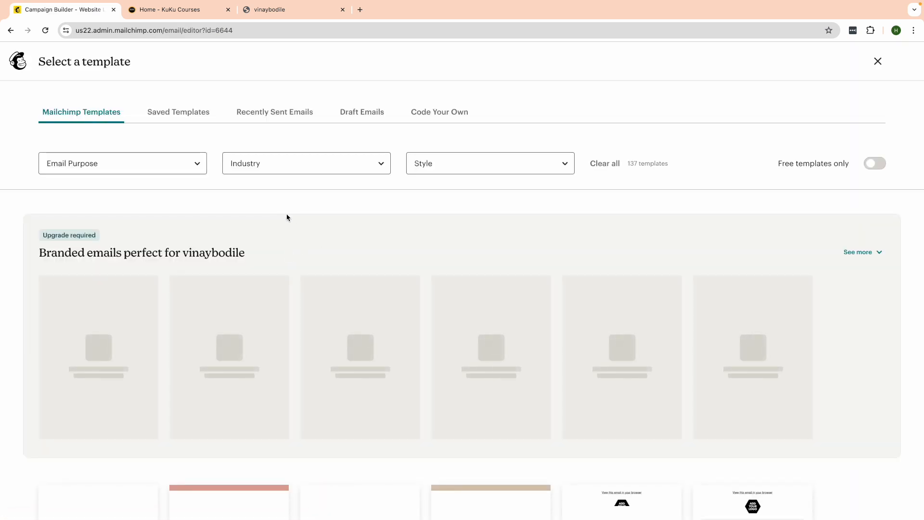
scroll(231, 262, "down", 3)
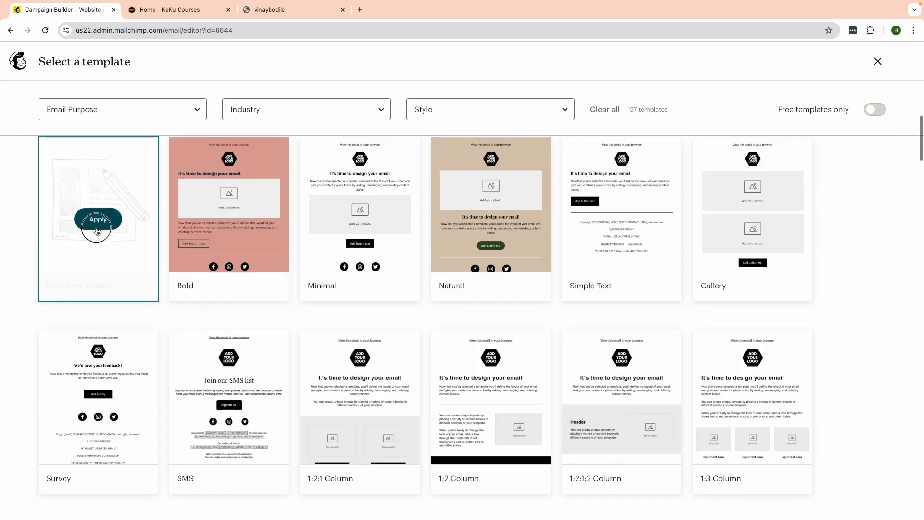
left_click(98, 226)
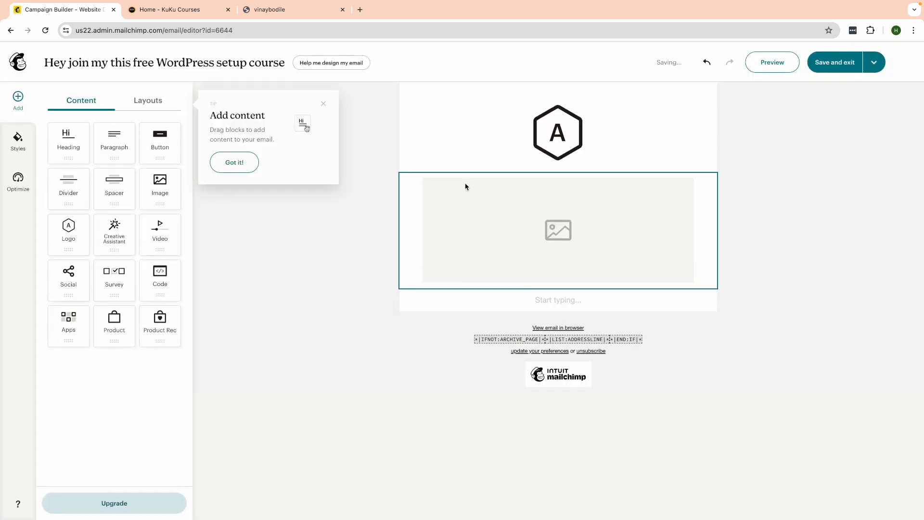
left_click(323, 104)
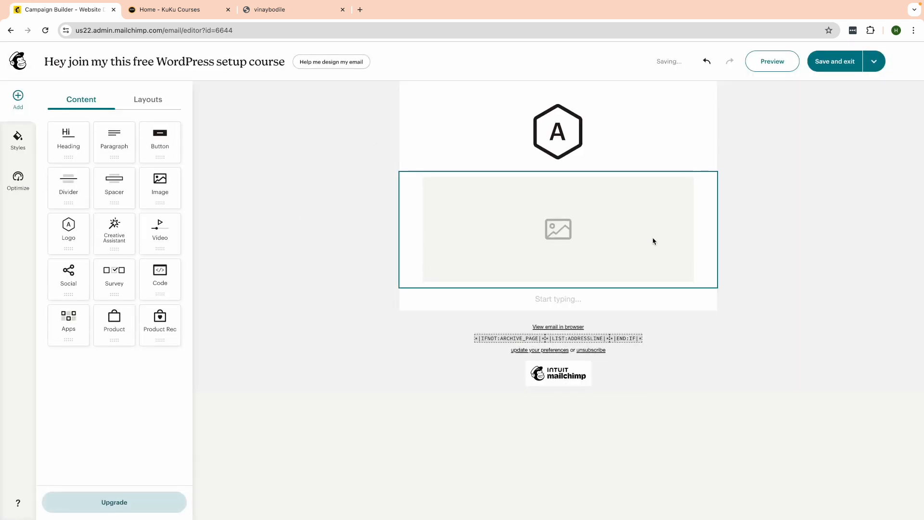
- Remove the image placeholder block and the logo block from the email
left_click(689, 212)
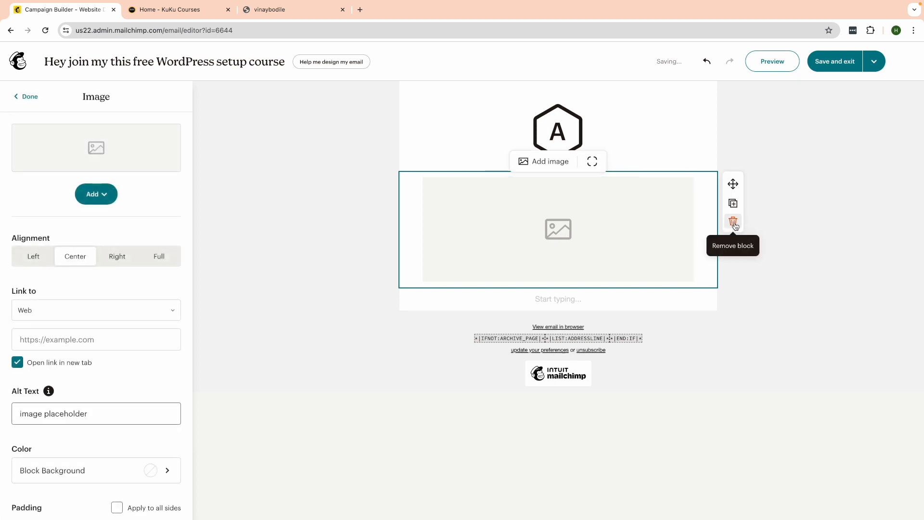
left_click(732, 222)
left_click(608, 136)
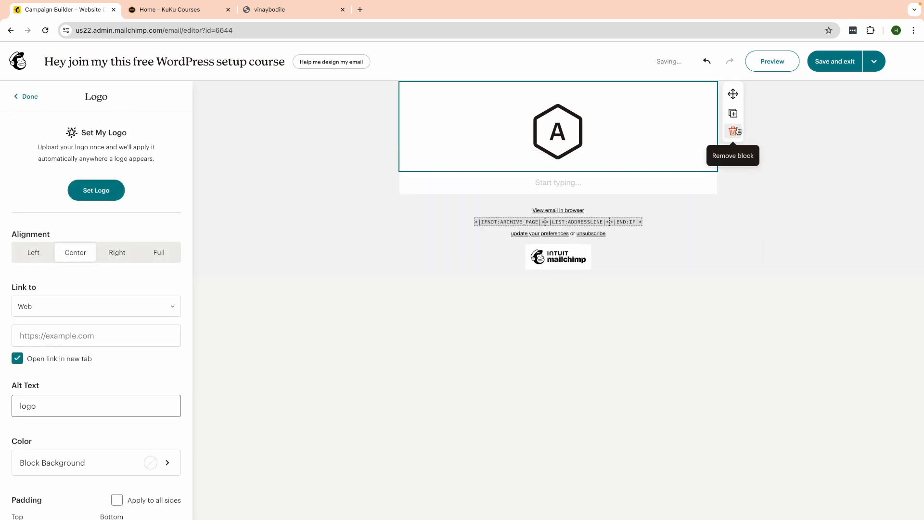
left_click(732, 130)
- Write "Hope you are doing well!" in the email's text block and left-align it
left_click(547, 94)
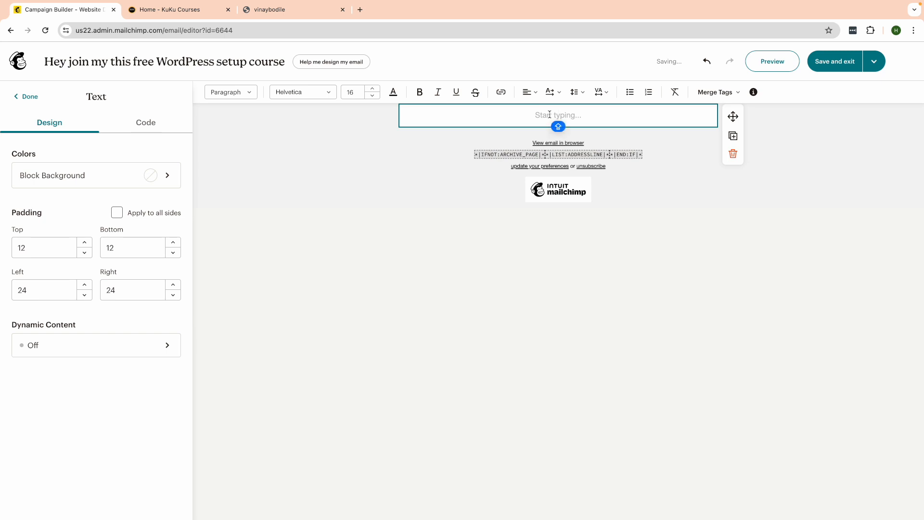
type("Hope yo")
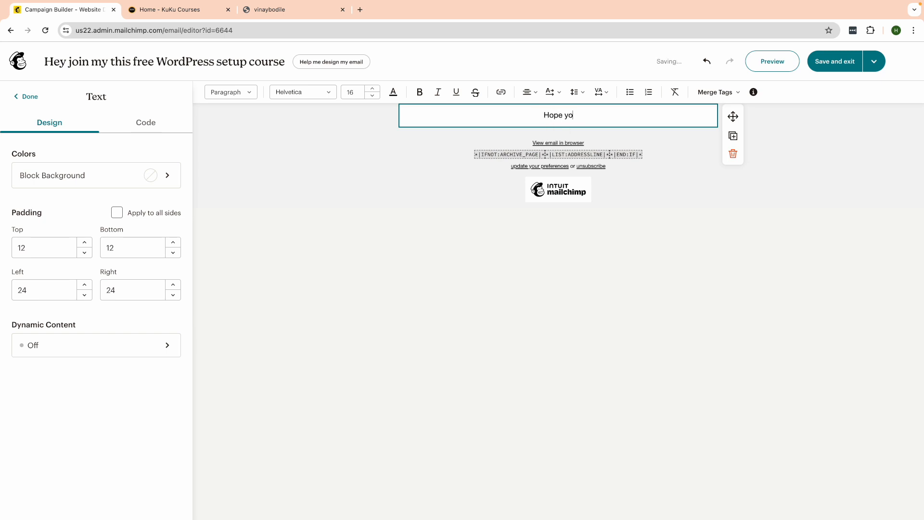
type("u are doing well")
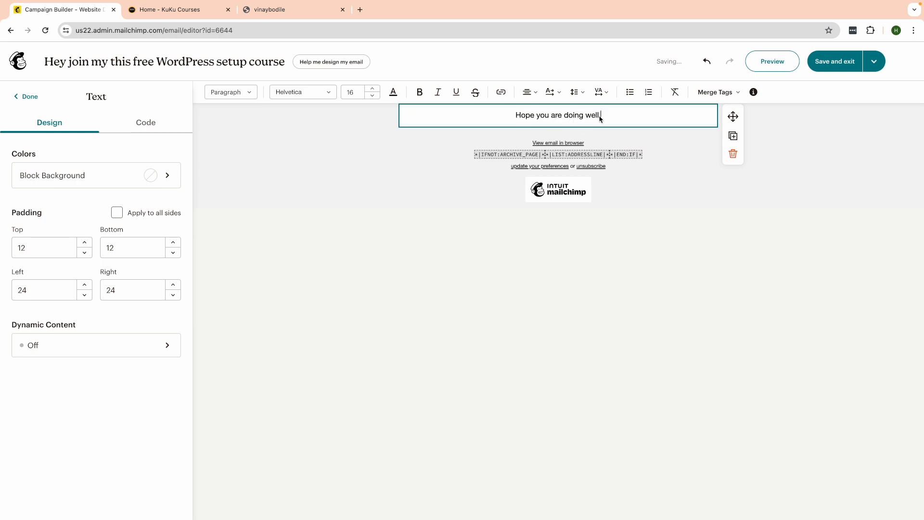
key("BackSpace")
type("!")
triple_click(558, 117)
left_click(531, 92)
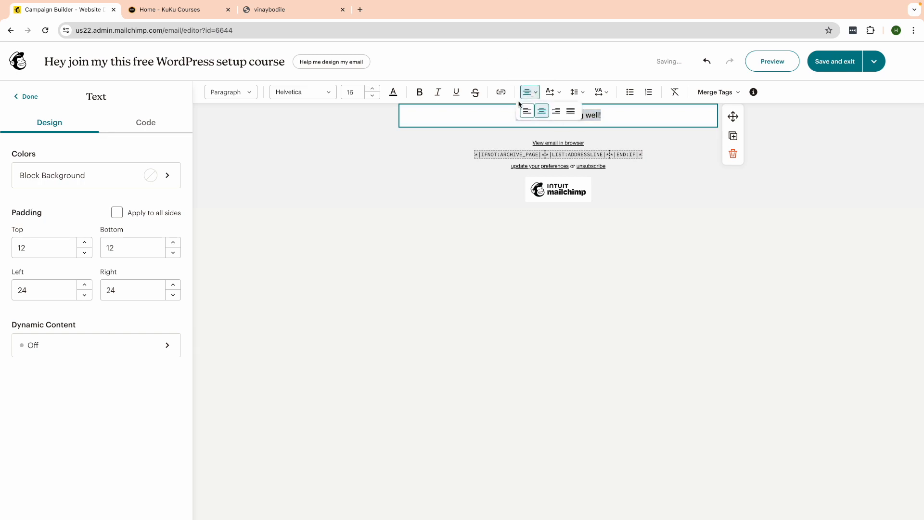
left_click(527, 111)
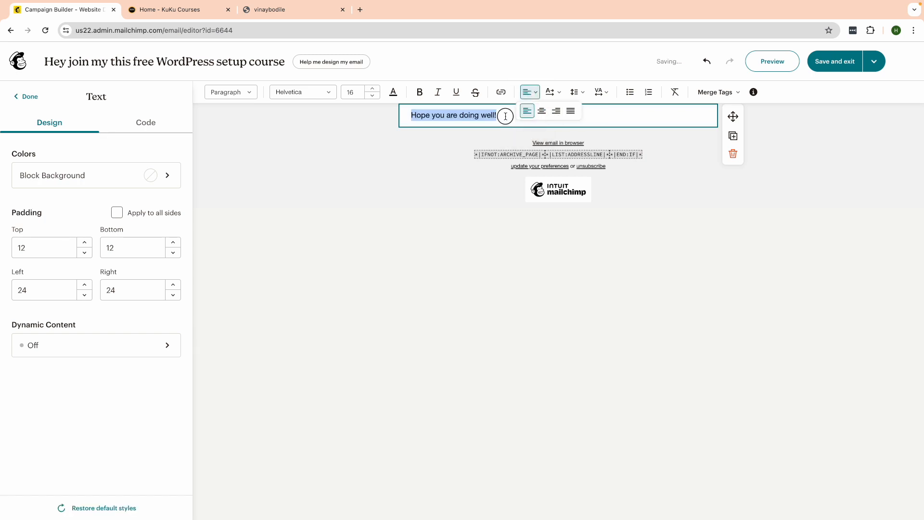
- Add two new lines below the greeting, left-aligning the blank line between them
left_click(506, 114)
key("Return")
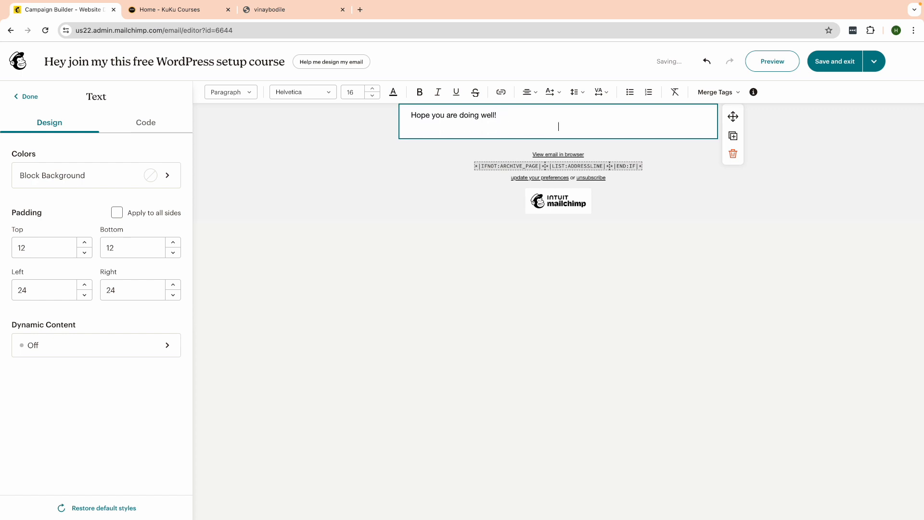
key("ctrl+a")
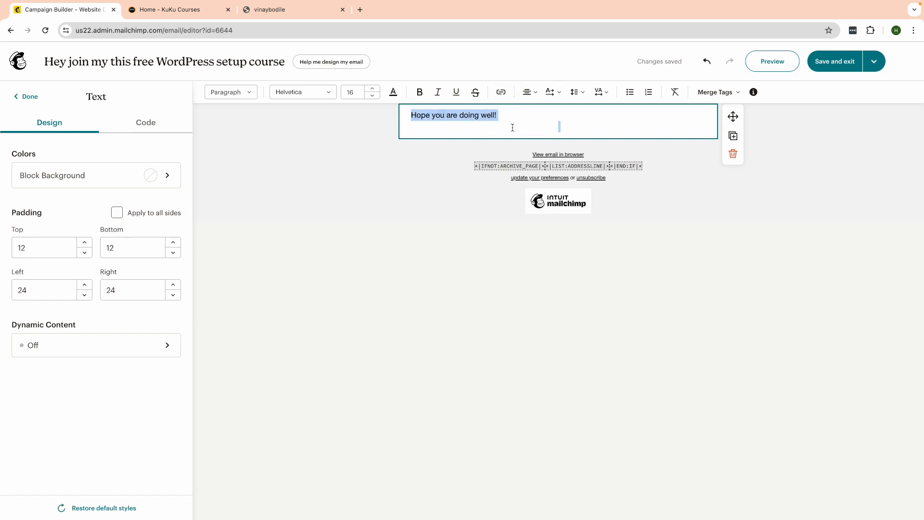
left_click(531, 92)
left_click(527, 112)
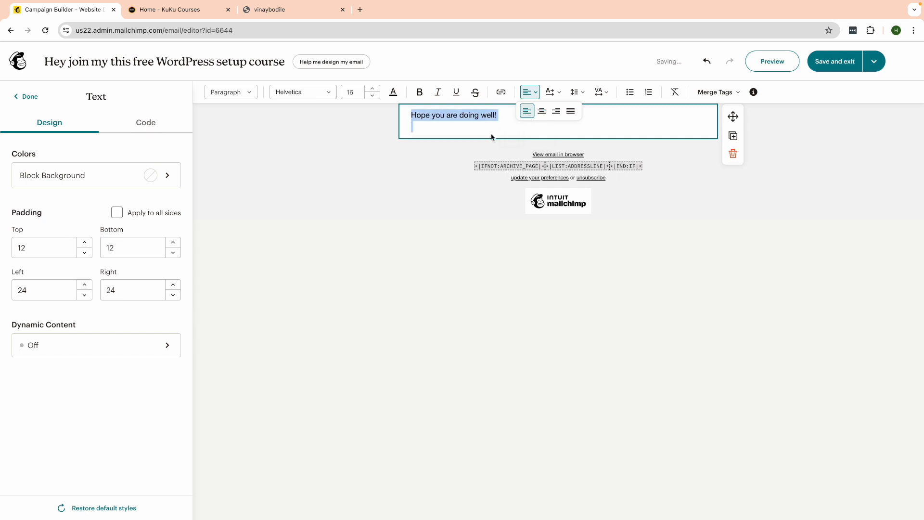
left_click(455, 128)
key("Return")
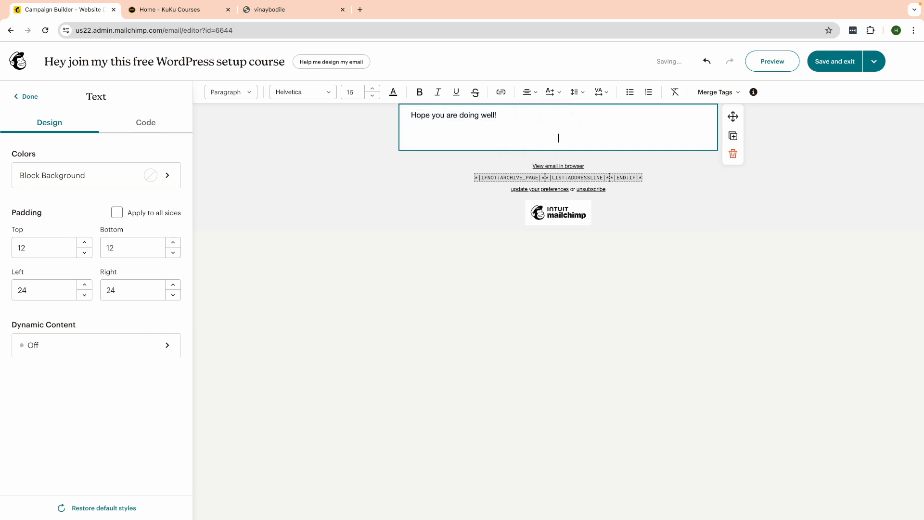
- Write "Here is the link to join this course." on the last line of the text block
type("He")
type("re is your PDF")
key("BackSpace")
key("BackSpace")
key("BackSpace")
key("BackSpace")
key("BackSpace")
key("BackSpace")
key("BackSpace")
key("BackSpace")
key("BackSpace")
type("the link to join this course.")
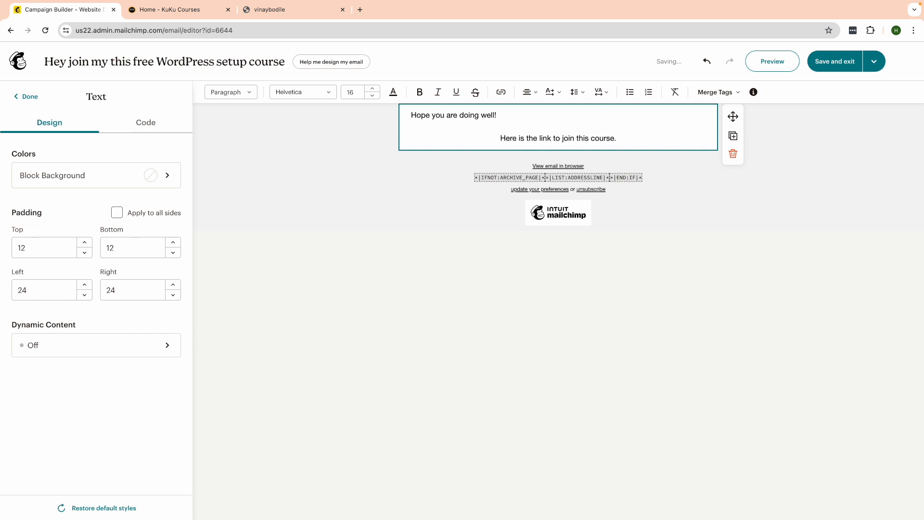
- Left-align all of the text in the email's text block
key("ctrl+a")
left_click(530, 92)
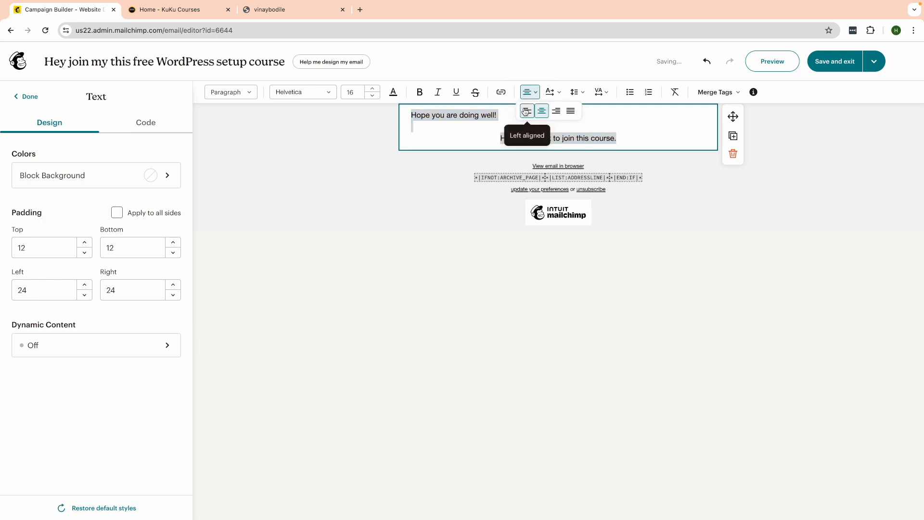
left_click(527, 111)
left_click(522, 144)
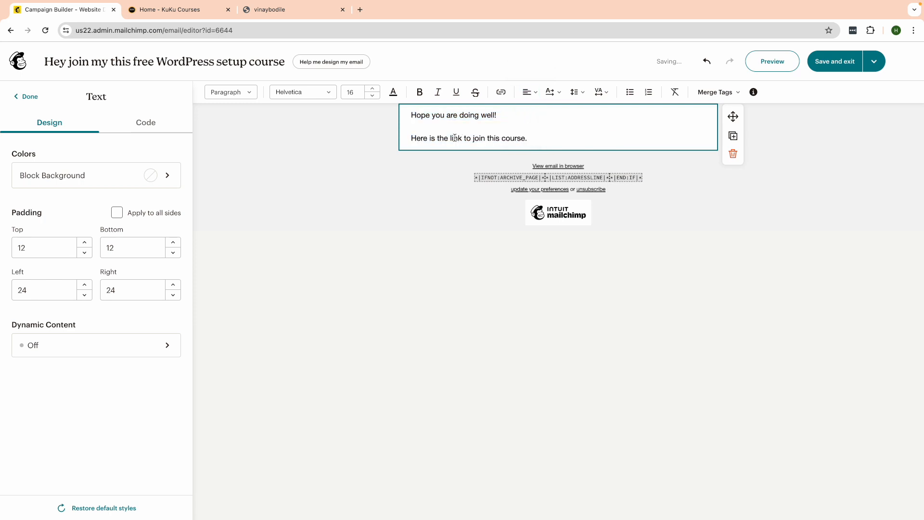
- Copy the web address of the free WordPress course page from the other browser window and return to the email editor
double_click(452, 138)
key("ctrl+Right")
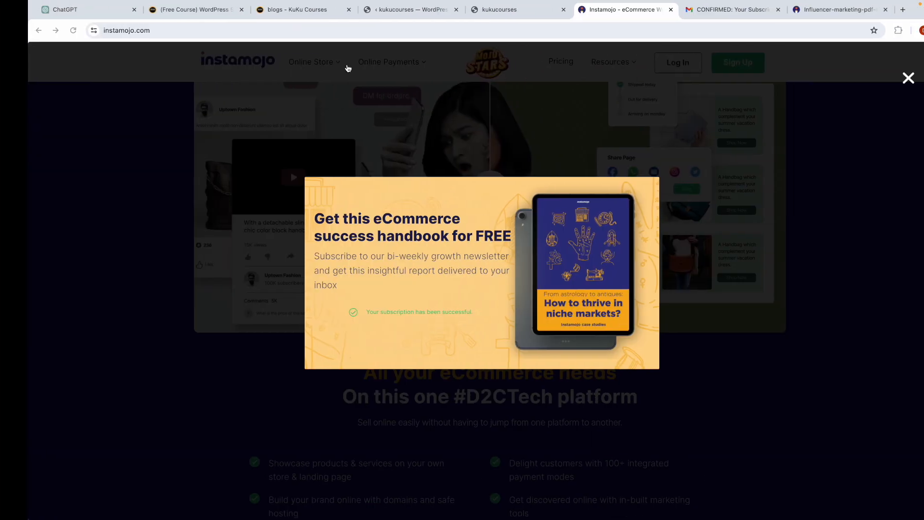
left_click(189, 10)
left_click(364, 28)
key("super+a")
key("ctrl+Left")
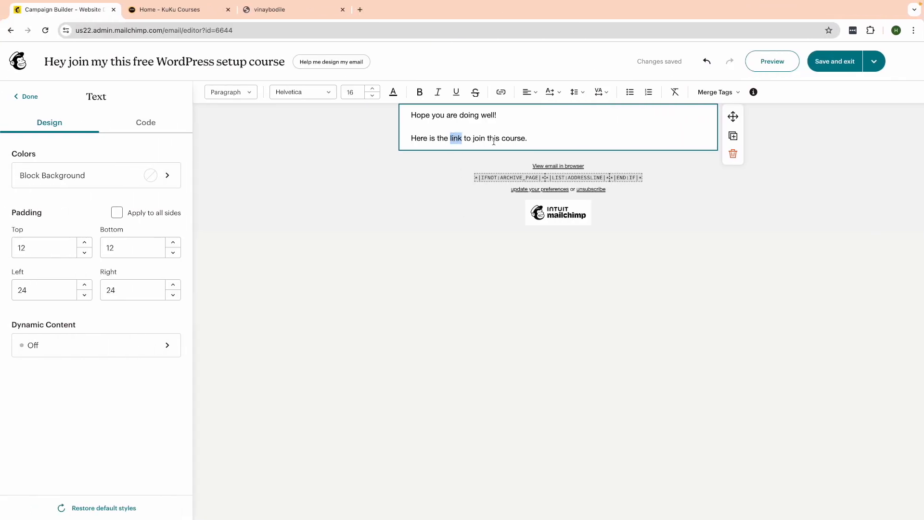
- Link the word "this" in the course sentence to the copied course page address
double_click(493, 139)
left_click(501, 92)
left_click(508, 190)
key("ctrl+v")
left_click(560, 238)
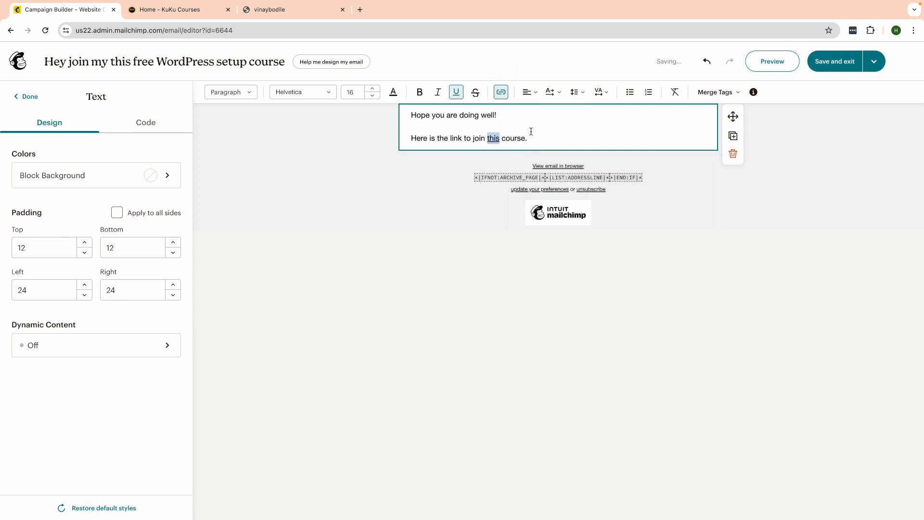
- Save and exit the email design, and leave the campaign as a draft to finish later
left_click(826, 62)
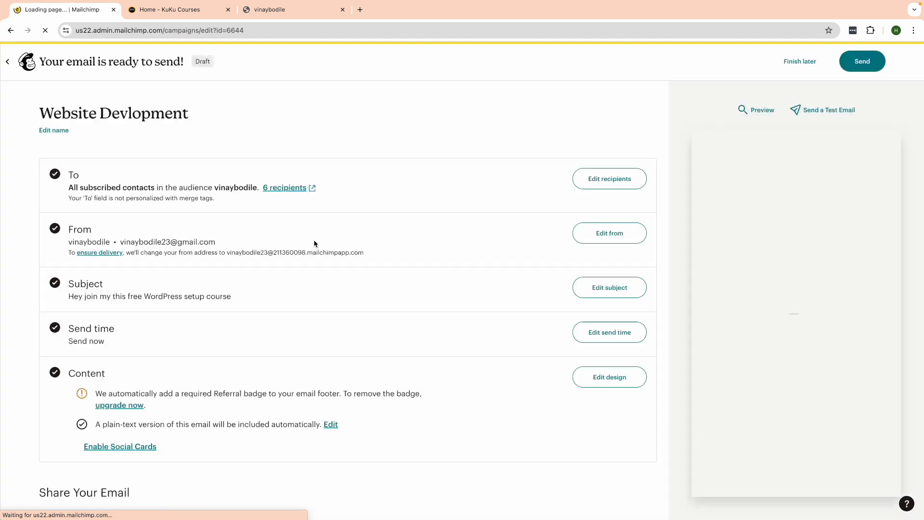
scroll(281, 330, "down", 2)
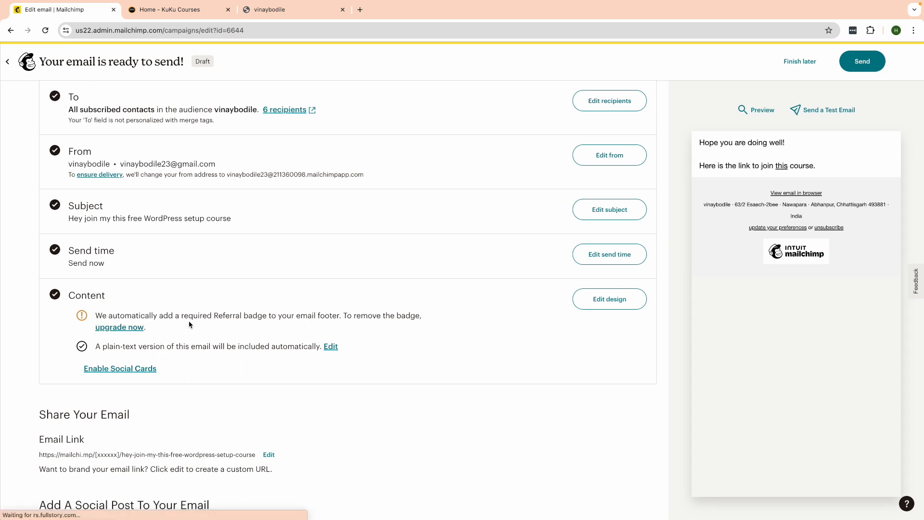
scroll(178, 390, "down", 2)
scroll(179, 391, "down", 3)
scroll(179, 389, "up", 6)
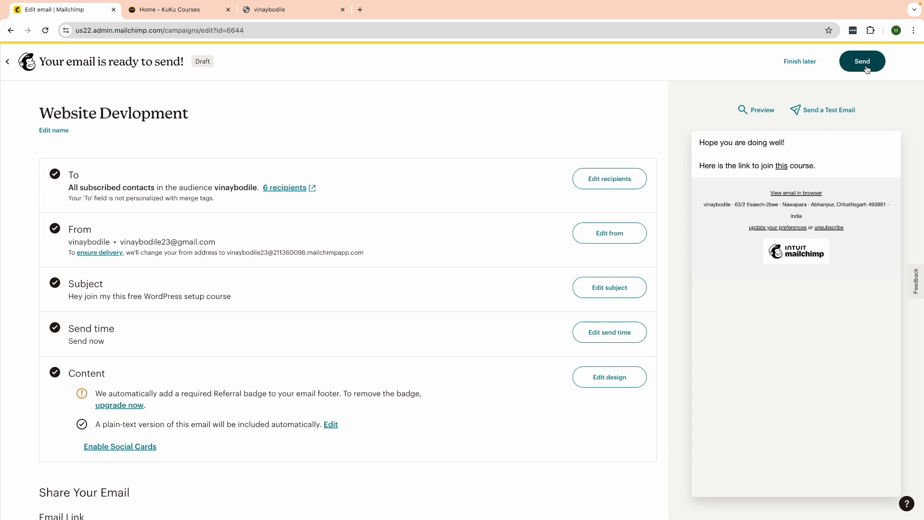
left_click(791, 64)
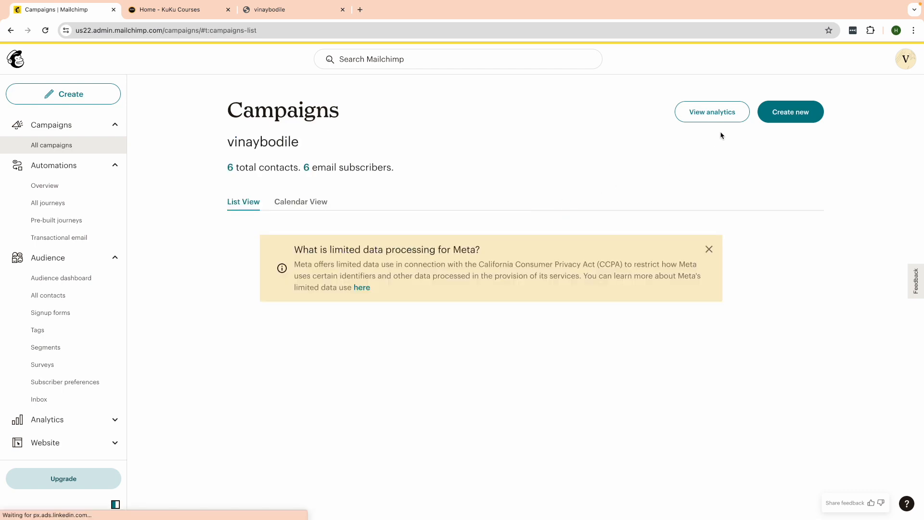
- Reopen the Website Devlopment email draft and open its test email form
scroll(499, 298, "down", 1)
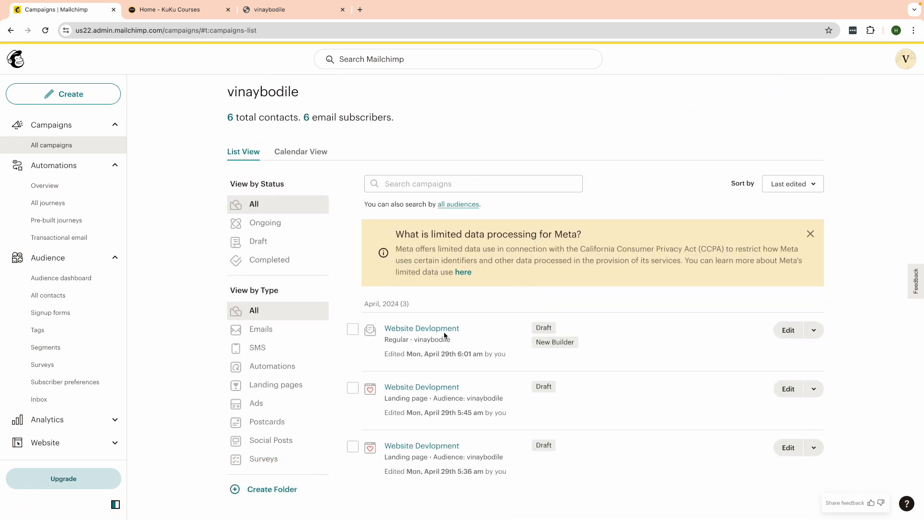
left_click(789, 329)
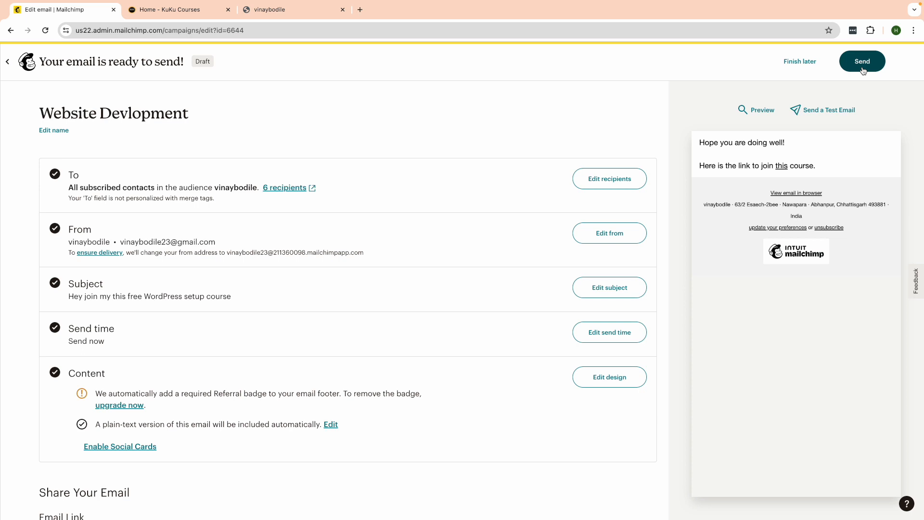
left_click(833, 110)
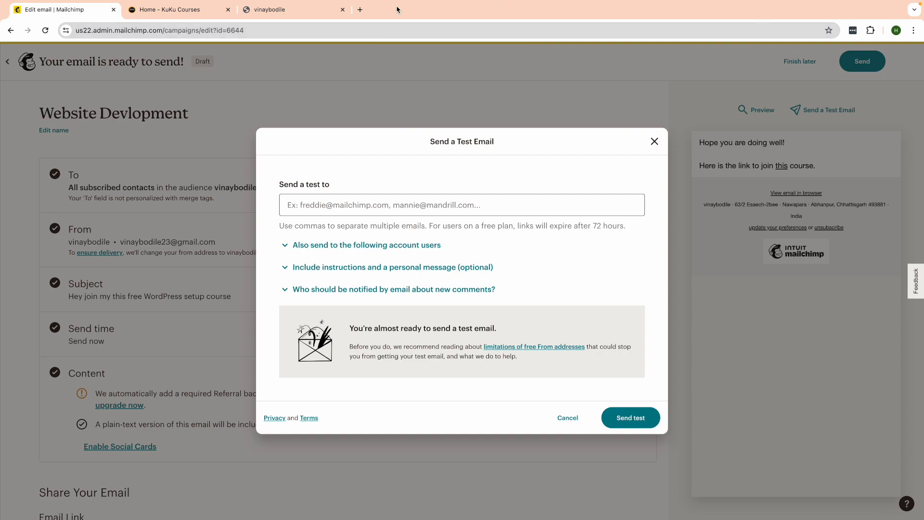
- Copy the signed-in Google account's email address and send the test email to it
left_click(361, 10)
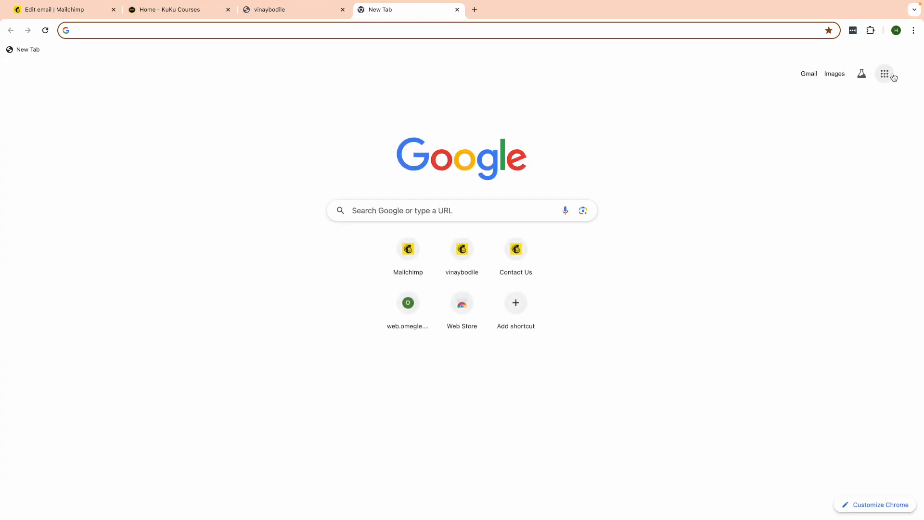
left_click(907, 75)
double_click(804, 103)
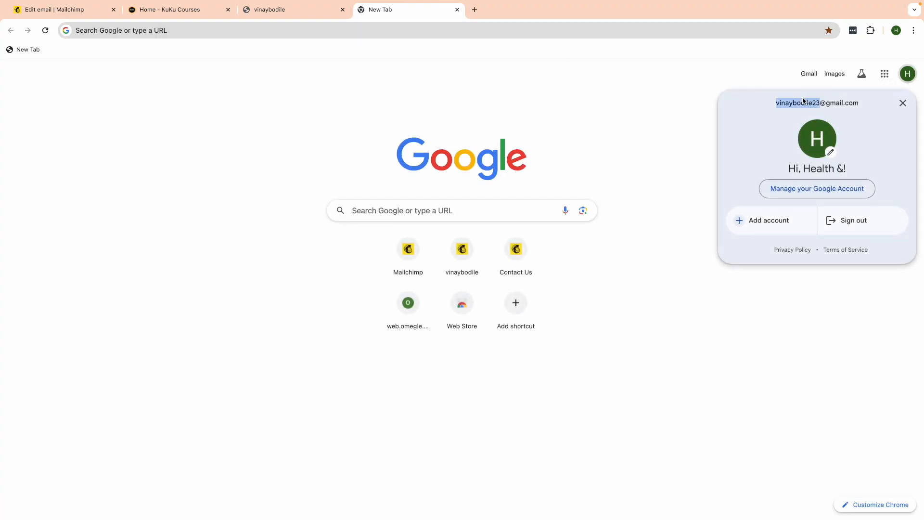
left_click(803, 102)
key("ctrl+c")
left_click(68, 14)
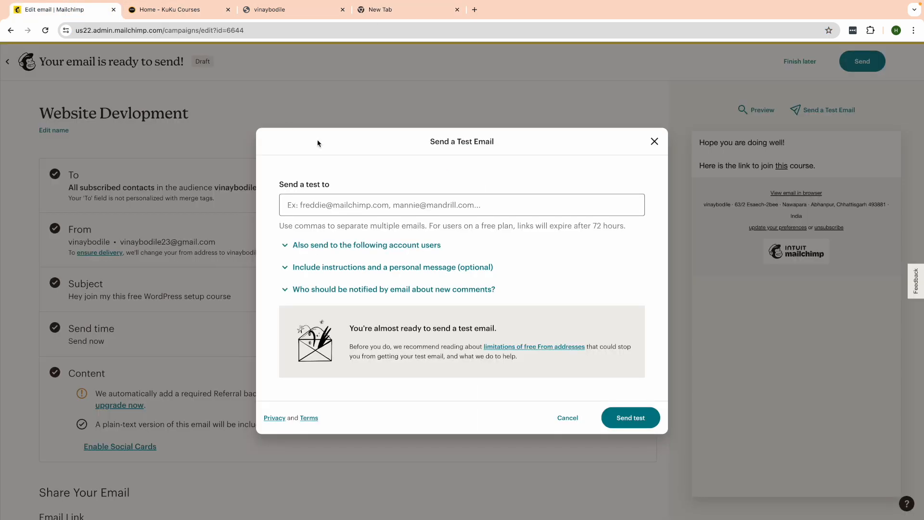
left_click(286, 198)
key("ctrl+v")
left_click(634, 417)
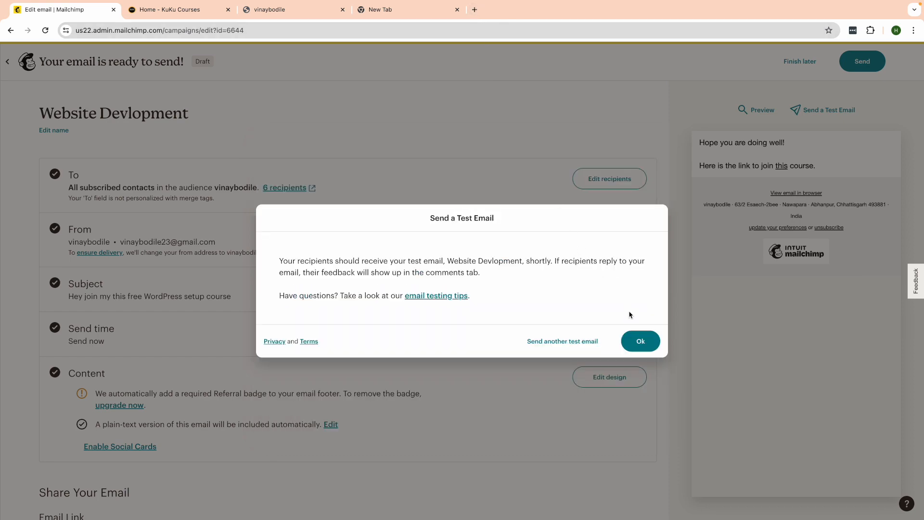
- Open the Gmail inbox and refresh it to check for the test email
left_click(475, 9)
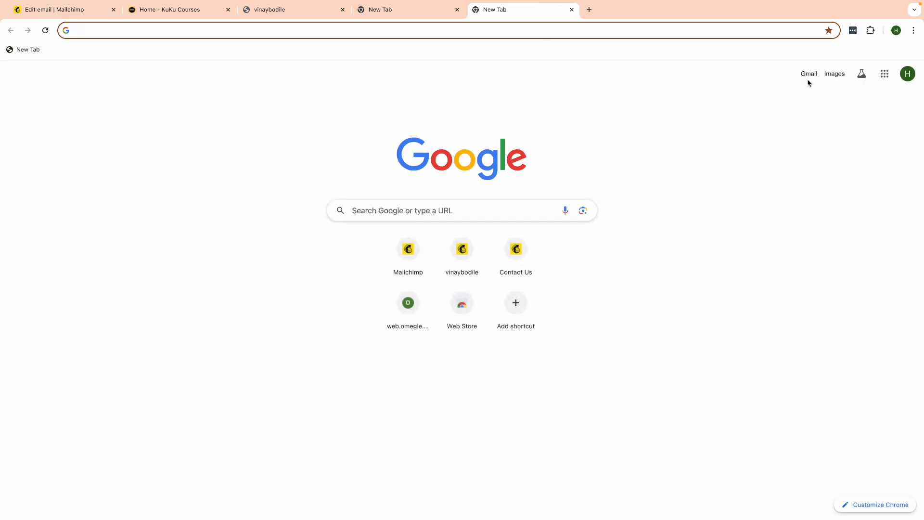
left_click(809, 74)
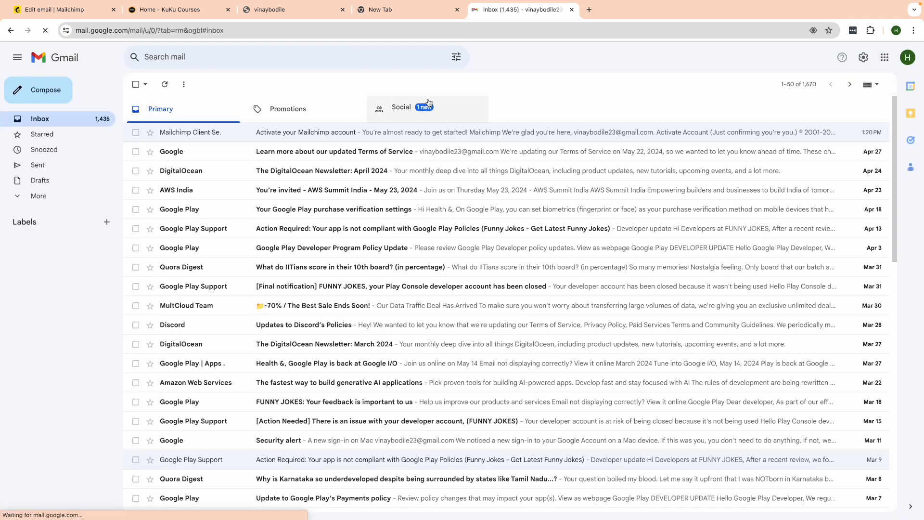
left_click(166, 86)
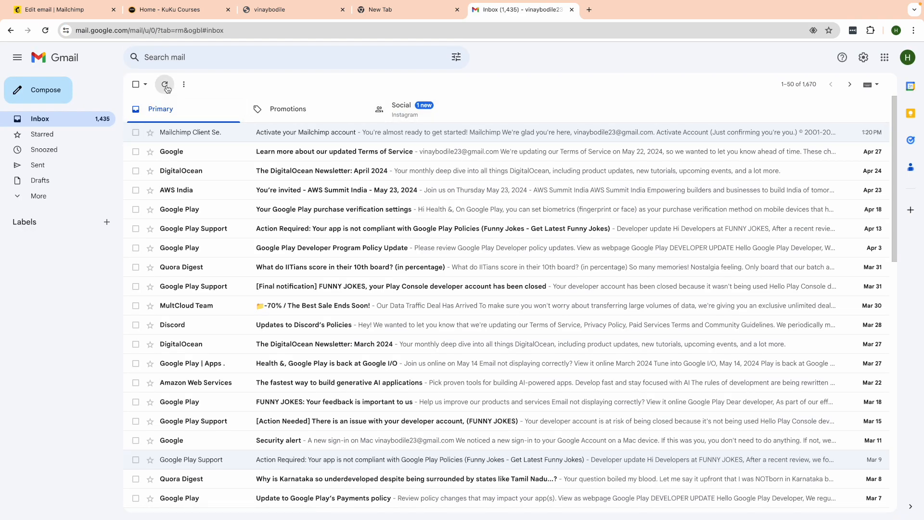
left_click(165, 86)
left_click(166, 86)
left_click(165, 86)
- Return to the Mailchimp campaign, dismiss the test email notice and leave the campaign as a draft to finish later
left_click(90, 11)
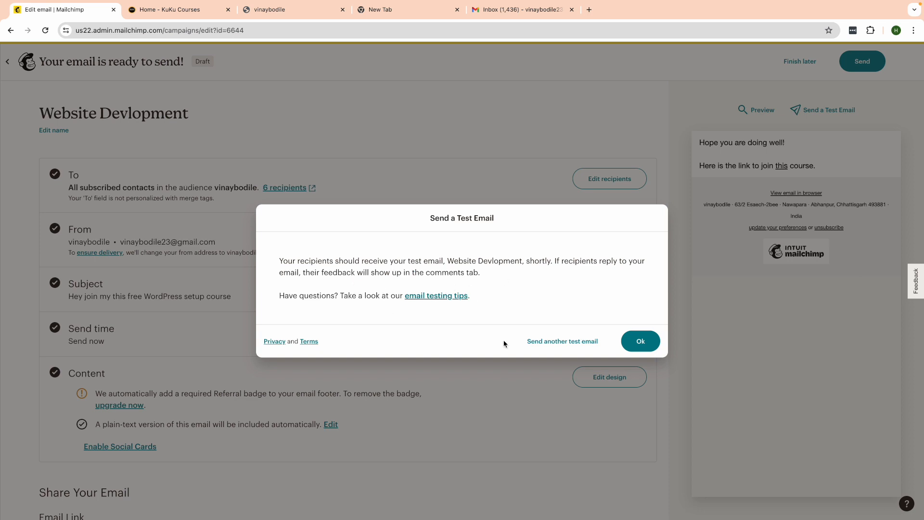
left_click(641, 341)
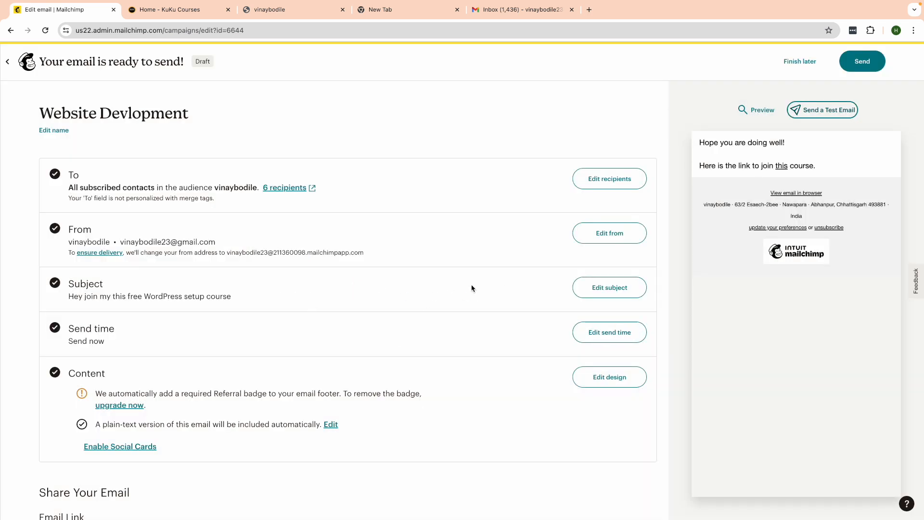
left_click(821, 62)
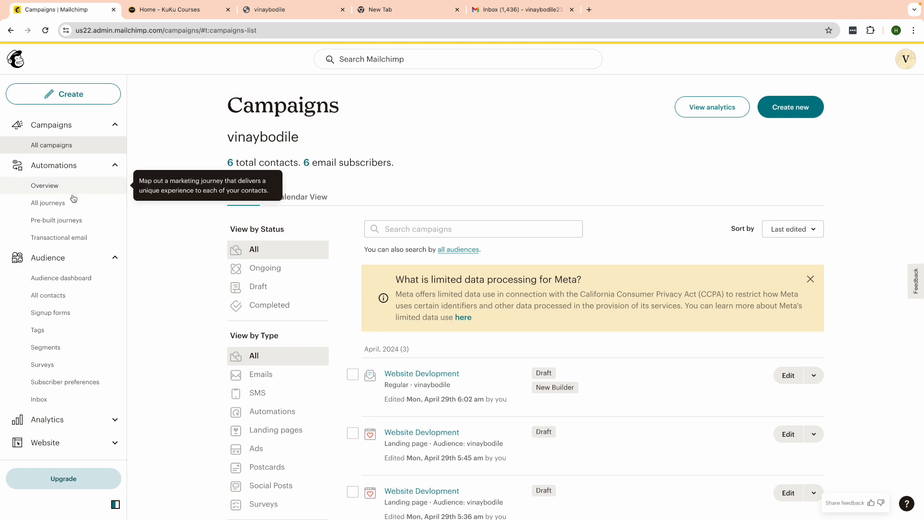
- Review the audience's contacts, and compare with Instamojo's free handbook pop-up and its eBook confirmation email in the other browser window
left_click(63, 303)
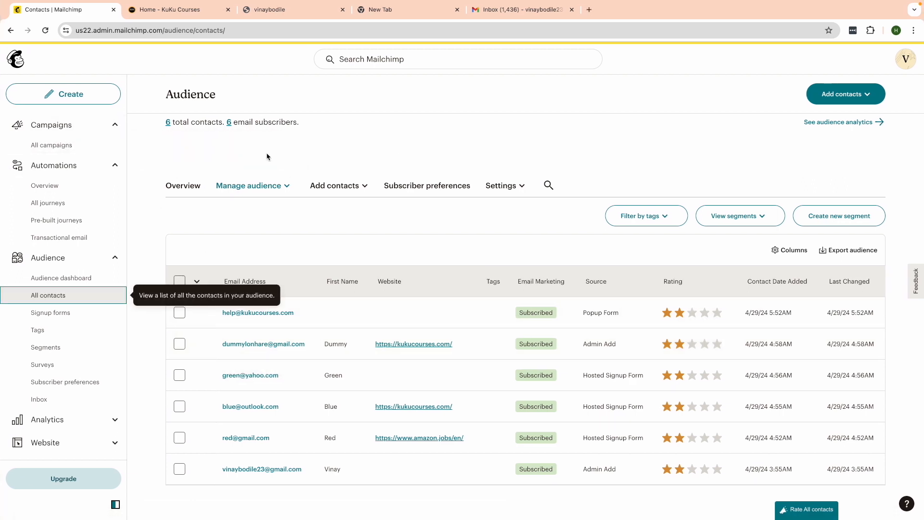
key("ctrl+Right")
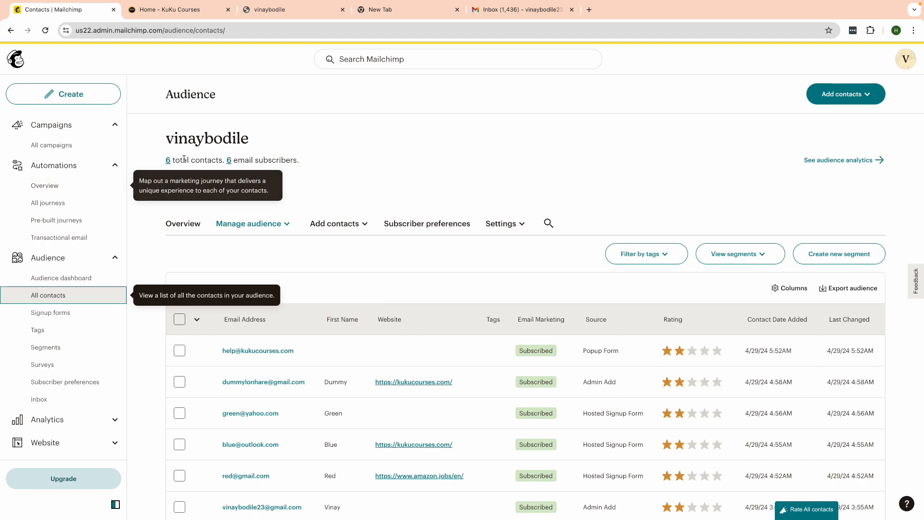
key("ctrl+Right")
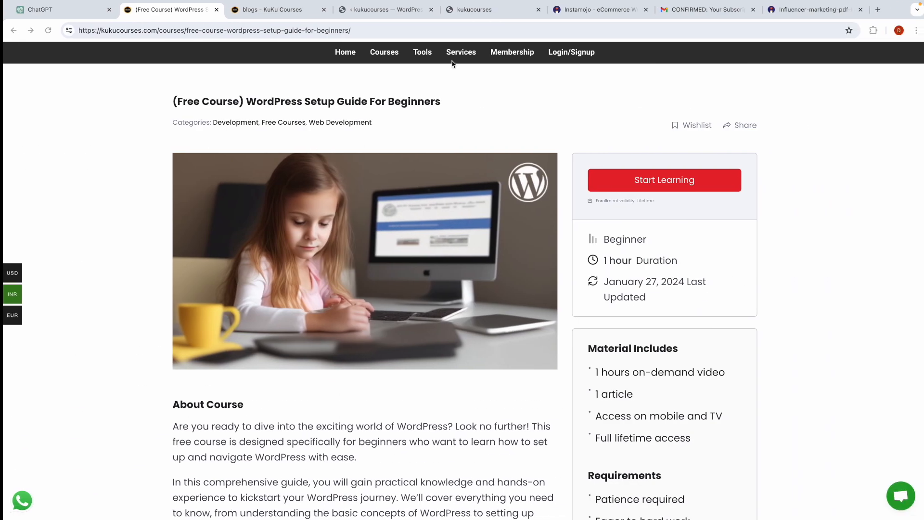
left_click(582, 19)
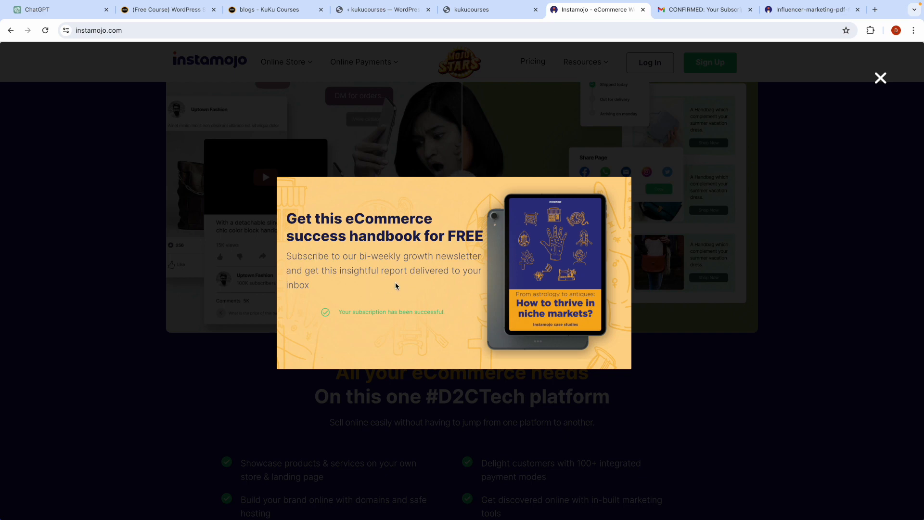
left_click(724, 14)
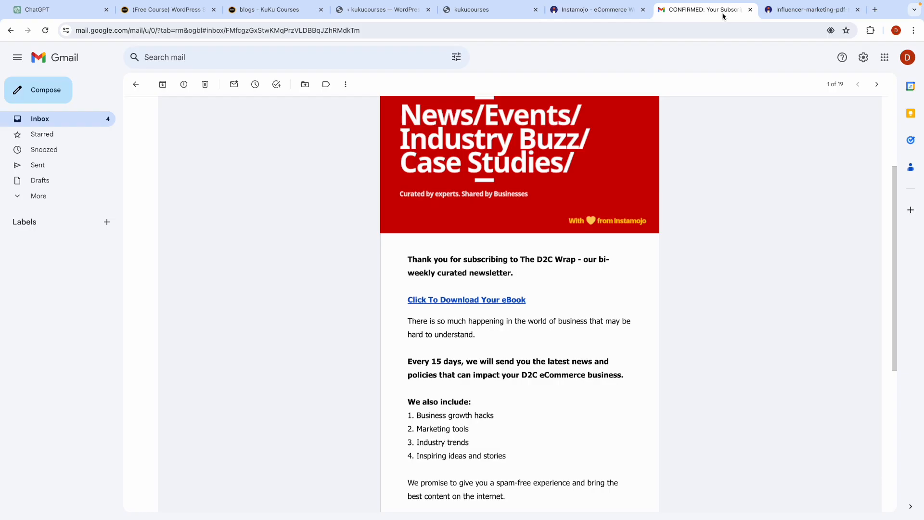
scroll(361, 318, "down", 1)
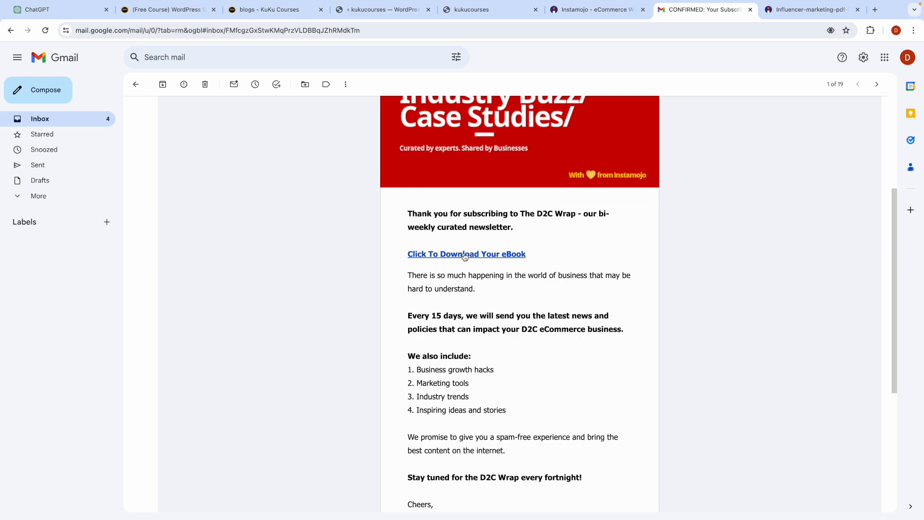
left_click(594, 14)
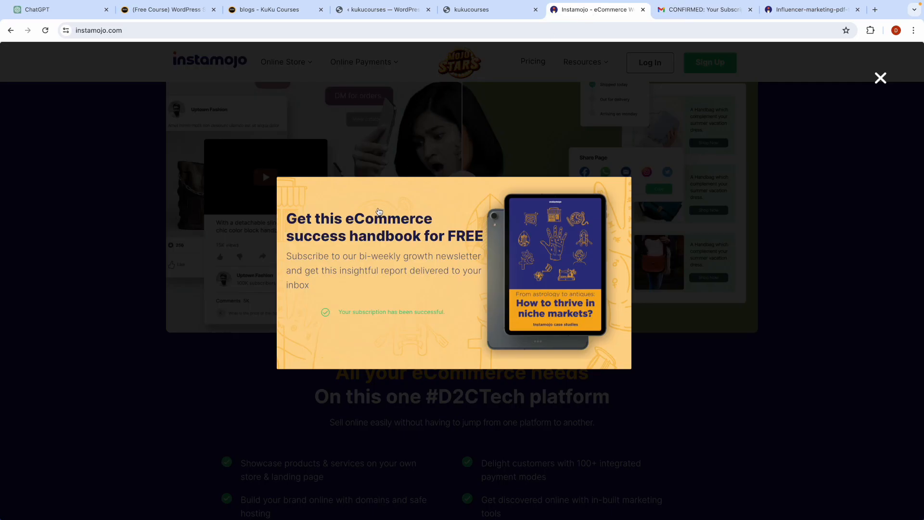
key("ctrl+Left")
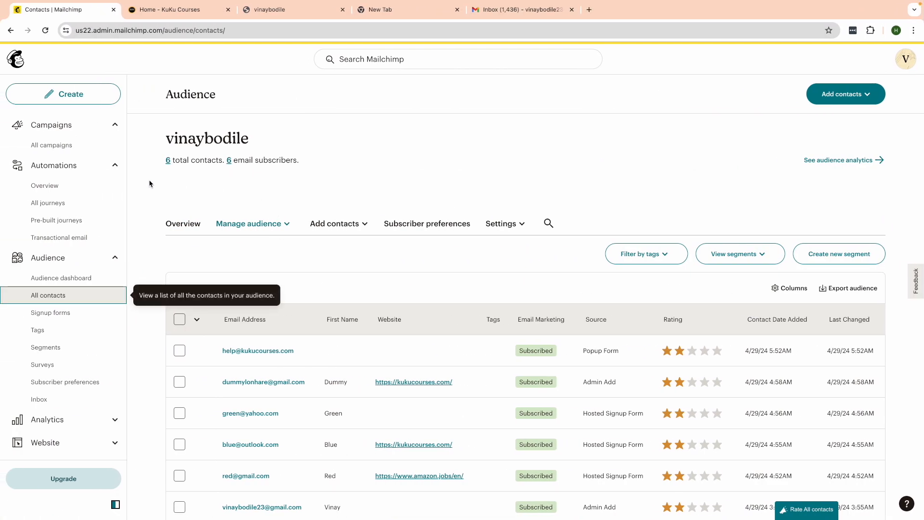
- Create a customer journey from scratch named "Website Development Automation" and start building it
left_click(62, 191)
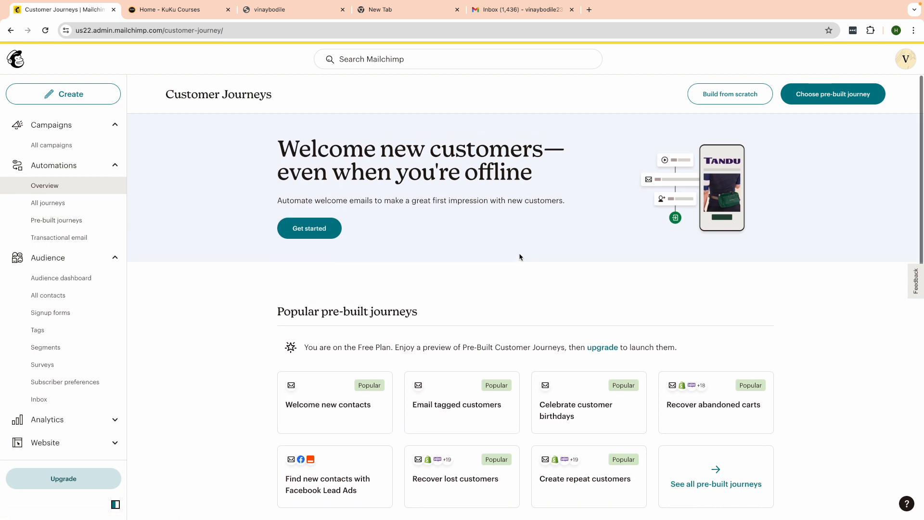
left_click(730, 96)
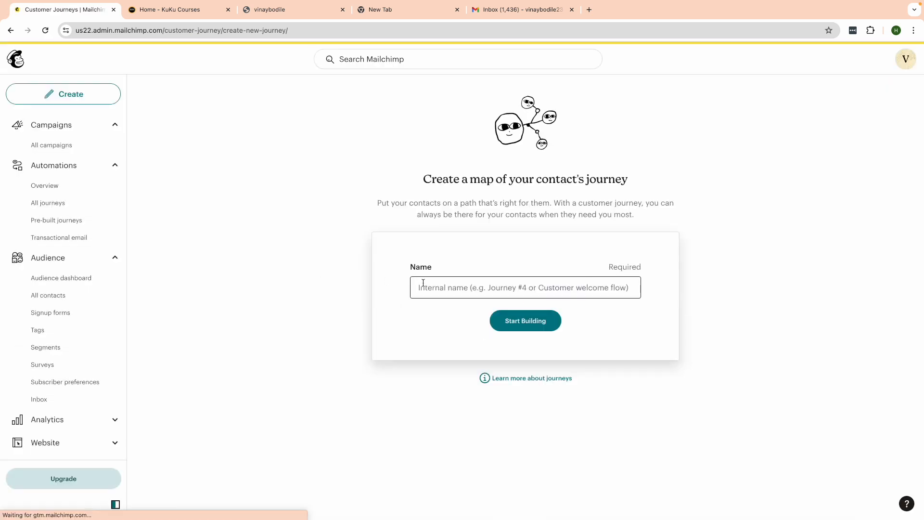
left_click(423, 283)
type("Website Development AUt")
key("BackSpace")
key("BackSpace")
type("utomation")
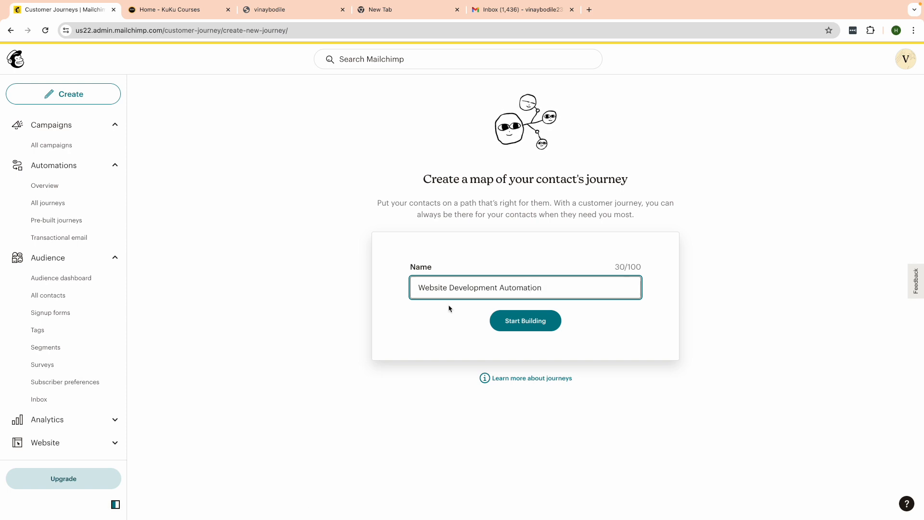
left_click(514, 322)
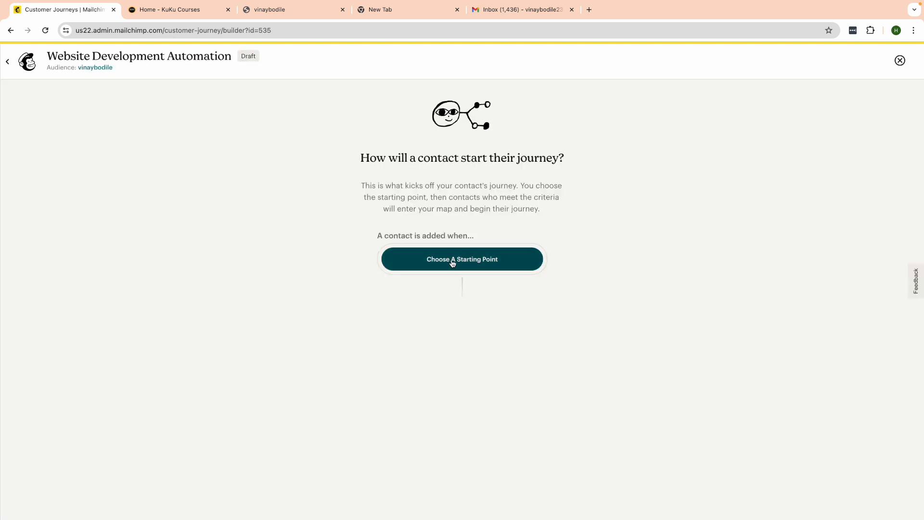
- Choose "Signs up for Email" from the popular starting points as the journey's trigger
left_click(453, 263)
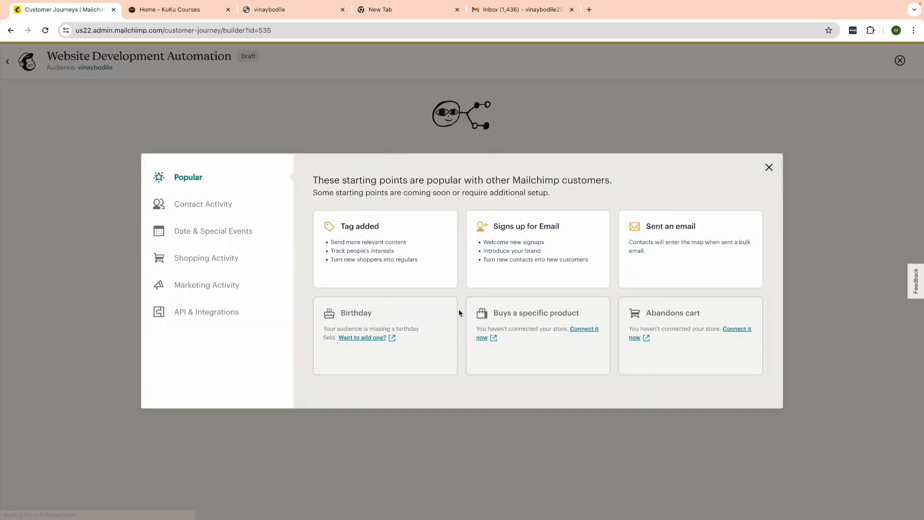
left_click(192, 206)
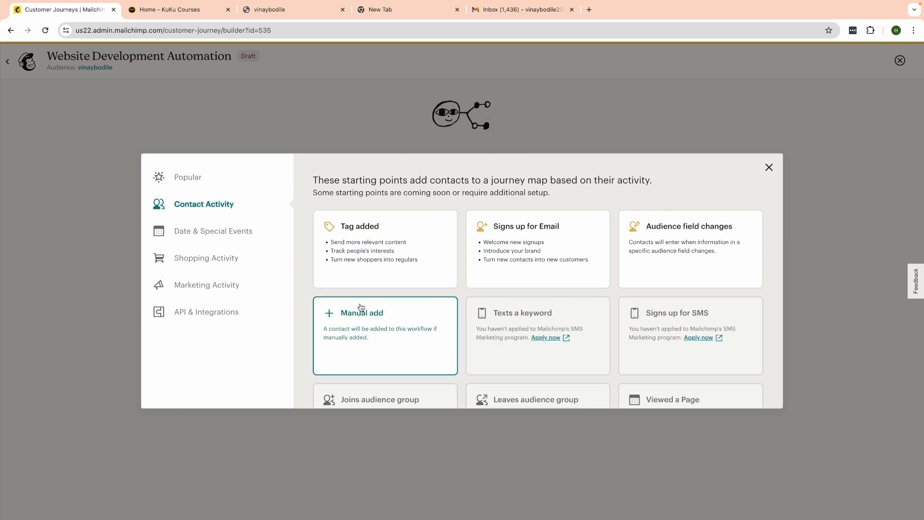
left_click(186, 178)
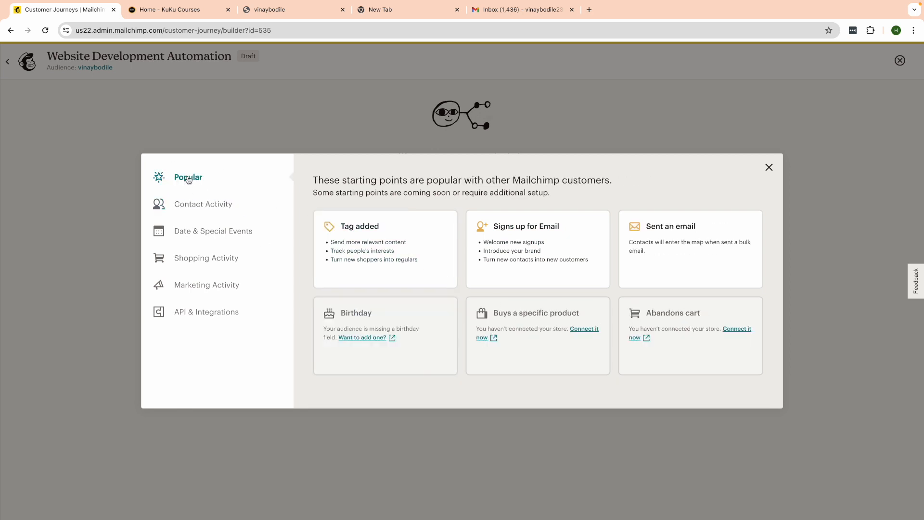
left_click(535, 254)
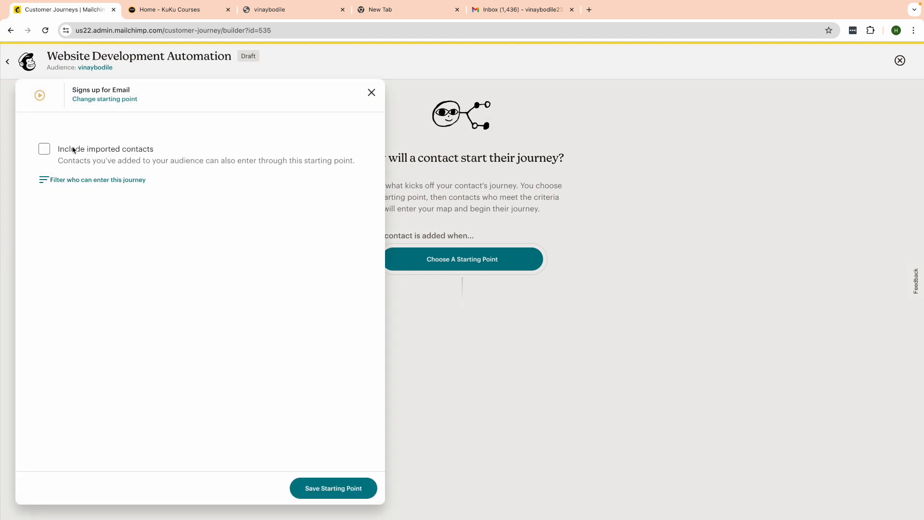
- Open the segment builder for filtering who can enter this journey
left_click(83, 183)
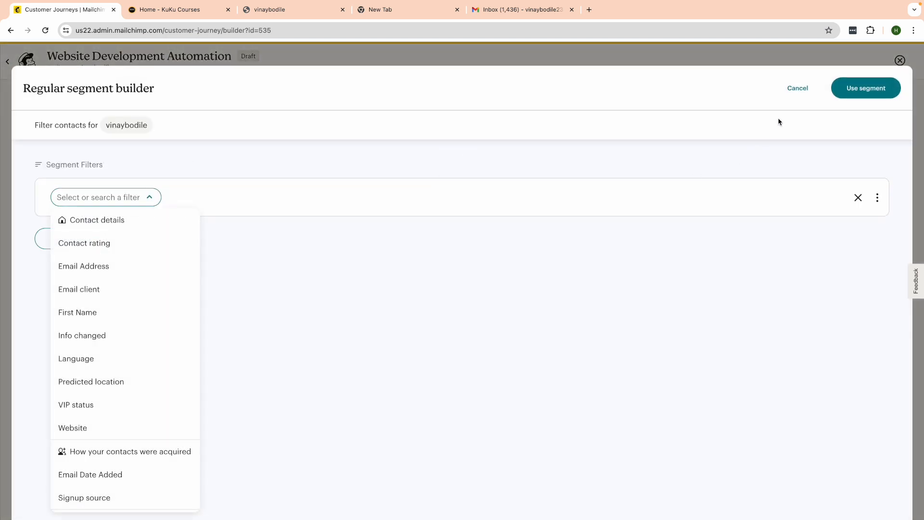
left_click(794, 89)
left_click(73, 183)
- Set the segment filter to contacts whose Email Address contains "gmail"
left_click(117, 273)
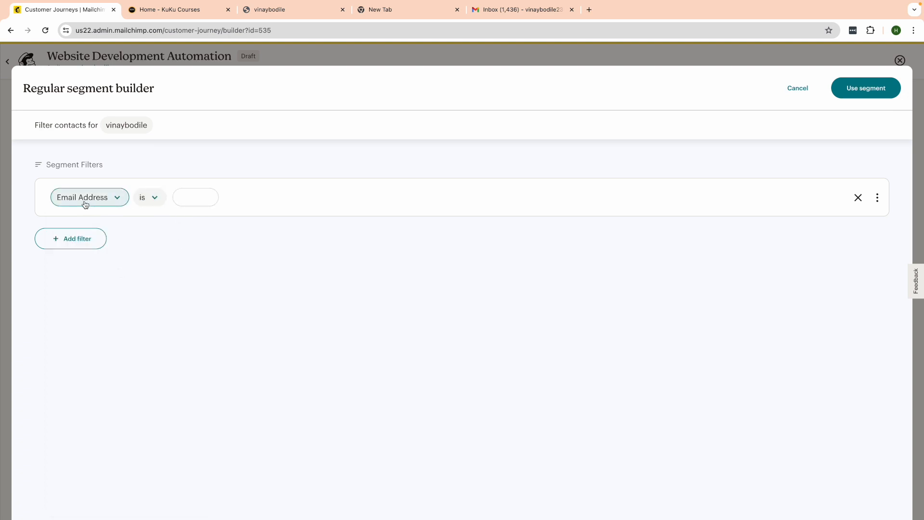
left_click(143, 197)
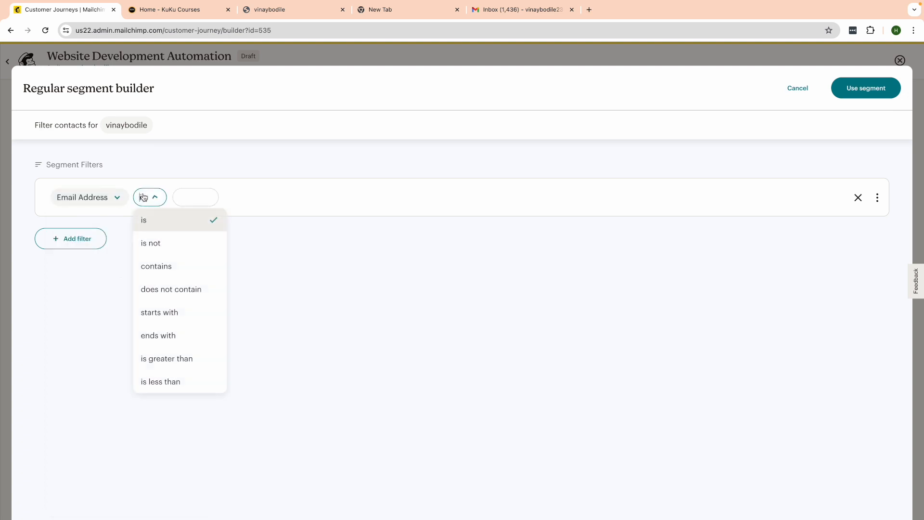
left_click(155, 265)
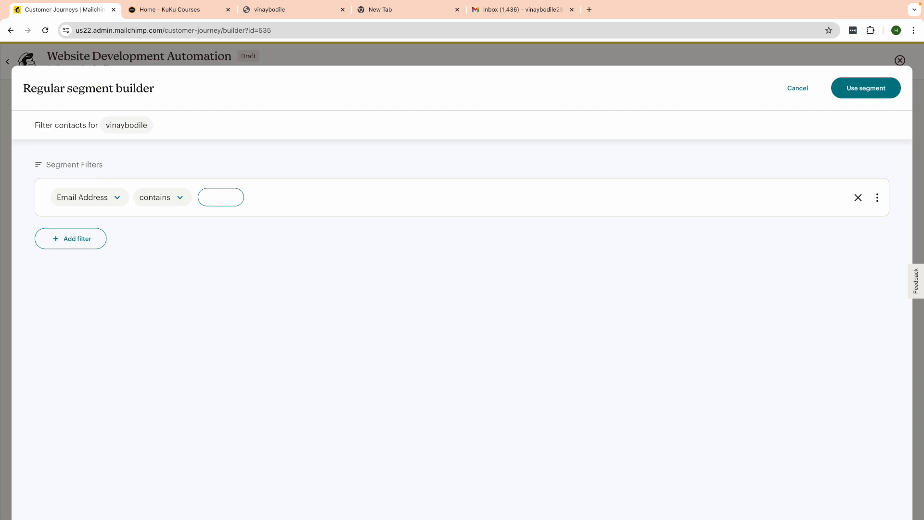
left_click(201, 203)
type("gmail")
- Change the segment filter to Email Date Added is within the last 30 days
left_click(106, 195)
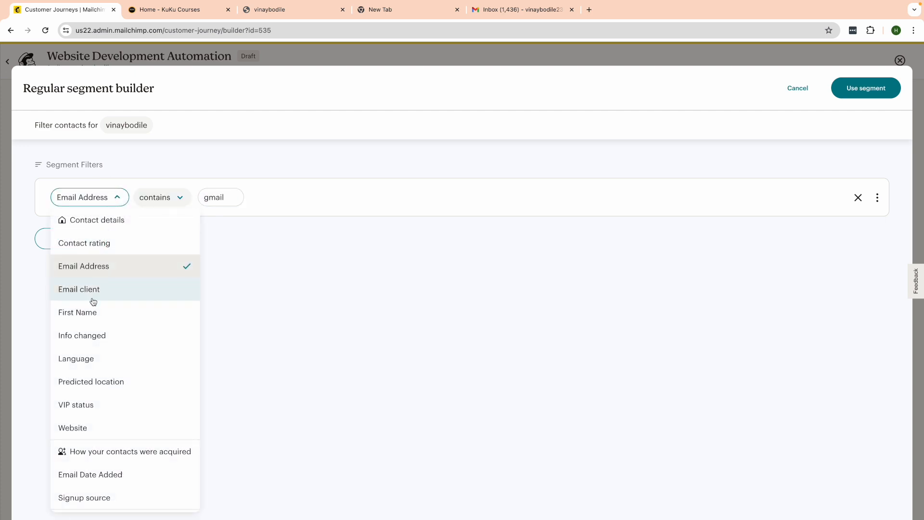
scroll(97, 320, "down", 1)
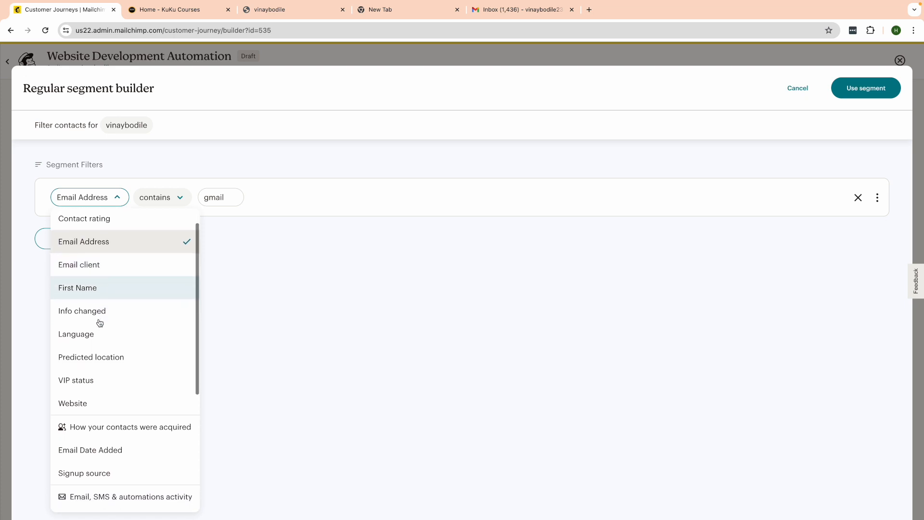
scroll(100, 323, "down", 4)
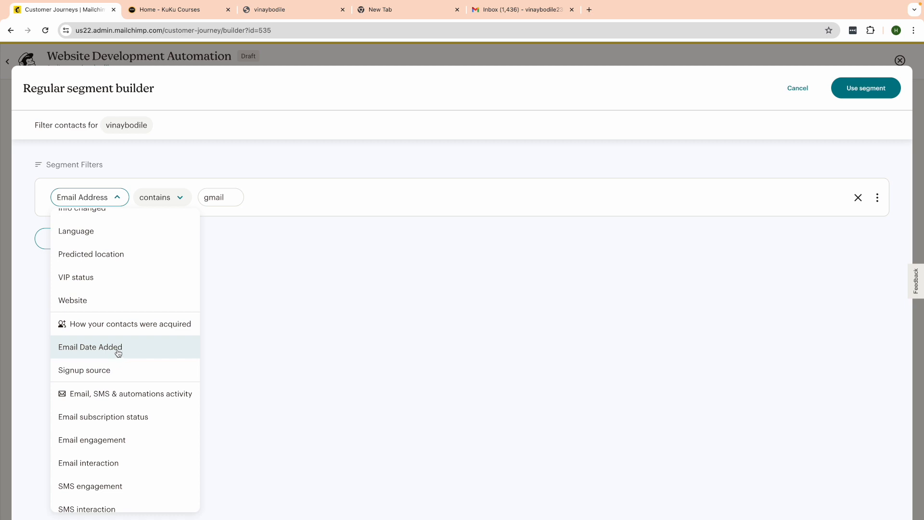
left_click(118, 352)
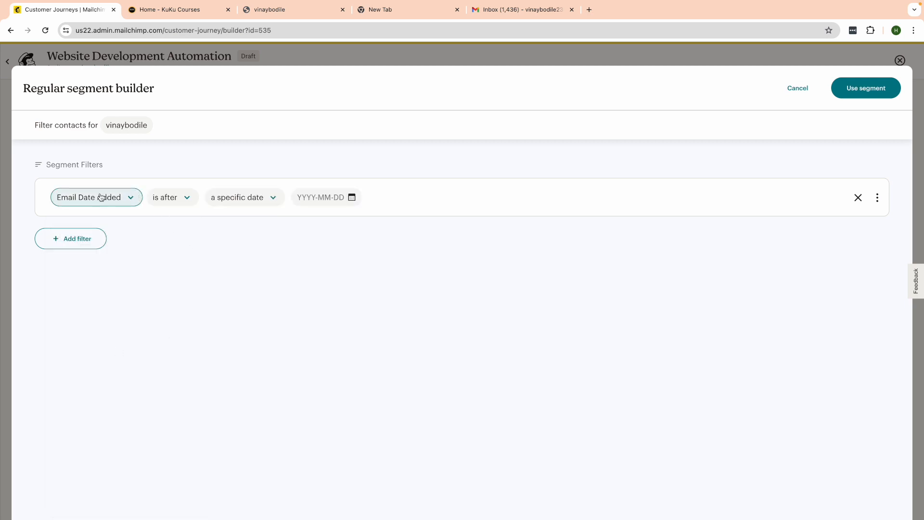
left_click(165, 198)
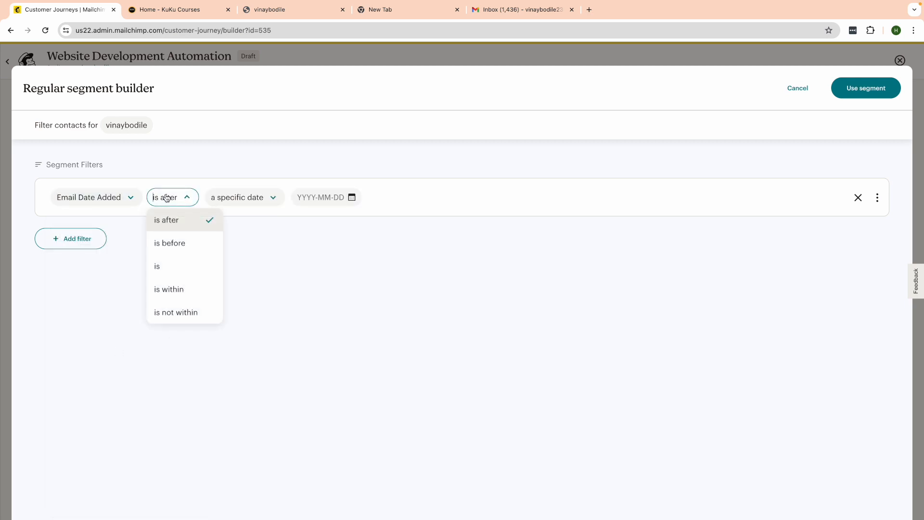
left_click(183, 294)
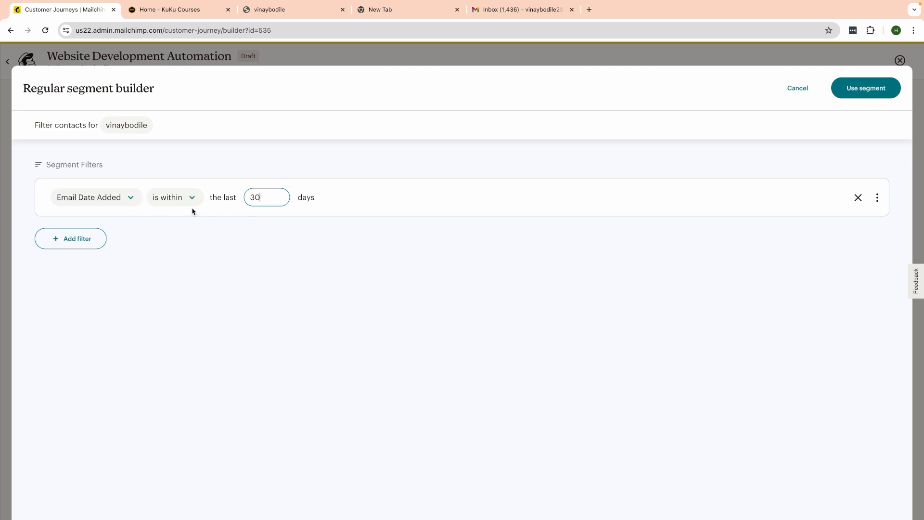
- Look through the available filter criteria and change the segment filter to Contact rating is 2 stars
left_click(119, 203)
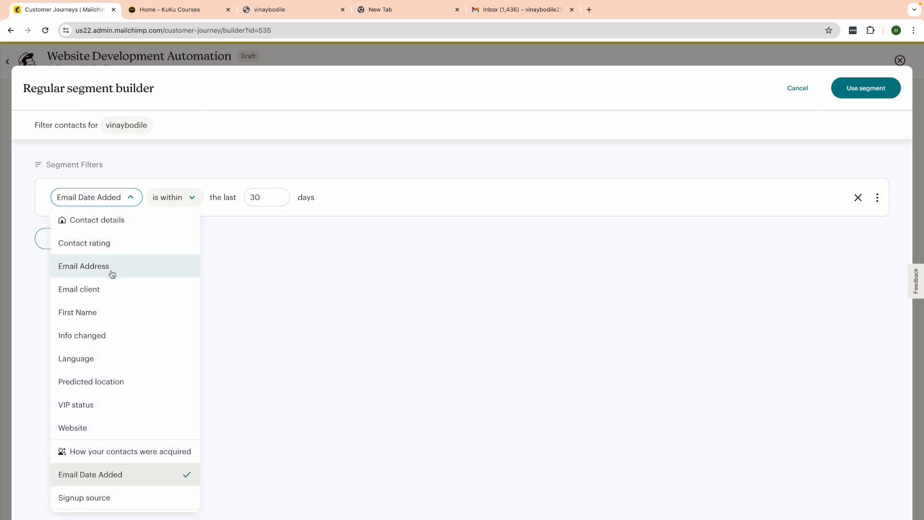
scroll(104, 314, "down", 2)
scroll(105, 314, "down", 3)
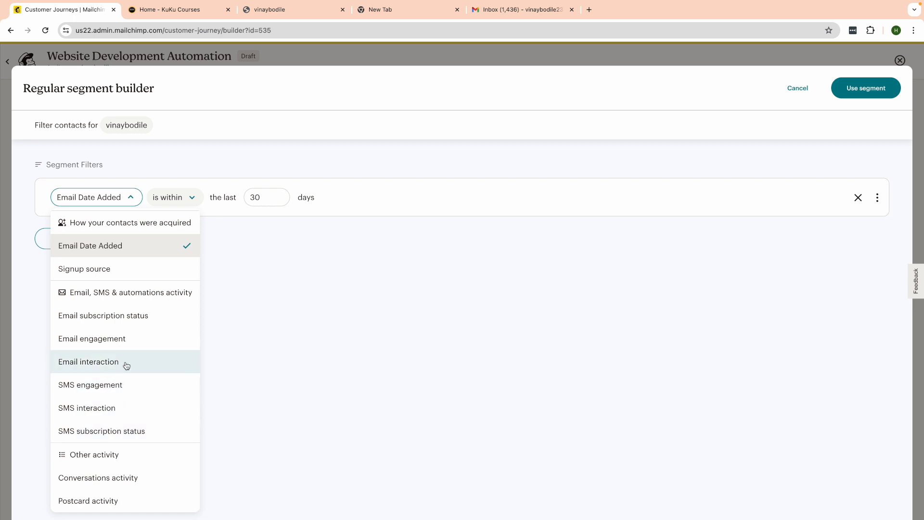
scroll(125, 365, "up", 3)
scroll(126, 365, "up", 2)
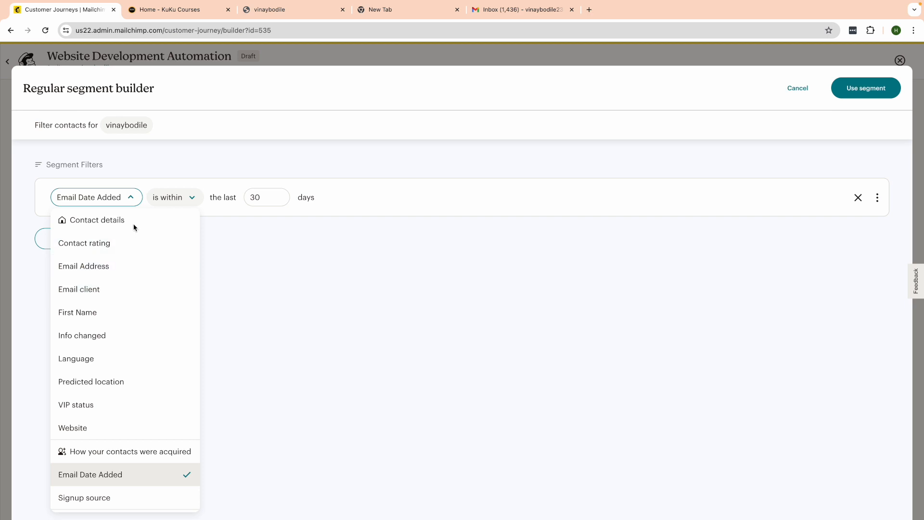
scroll(120, 307, "down", 1)
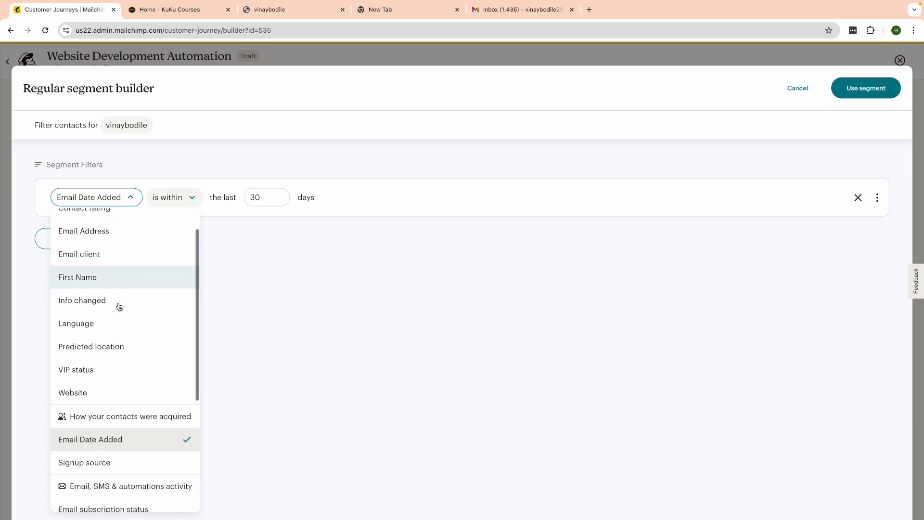
scroll(120, 390, "down", 2)
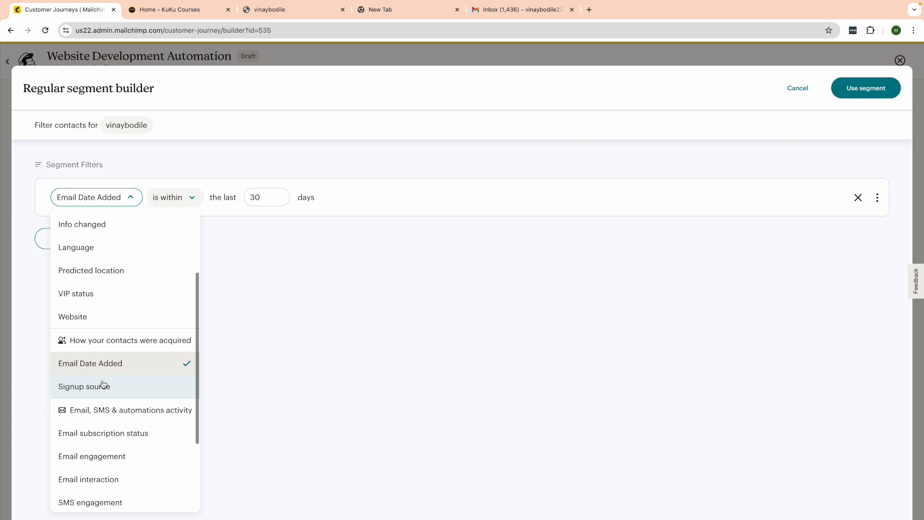
scroll(144, 442, "down", 1)
scroll(138, 373, "up", 3)
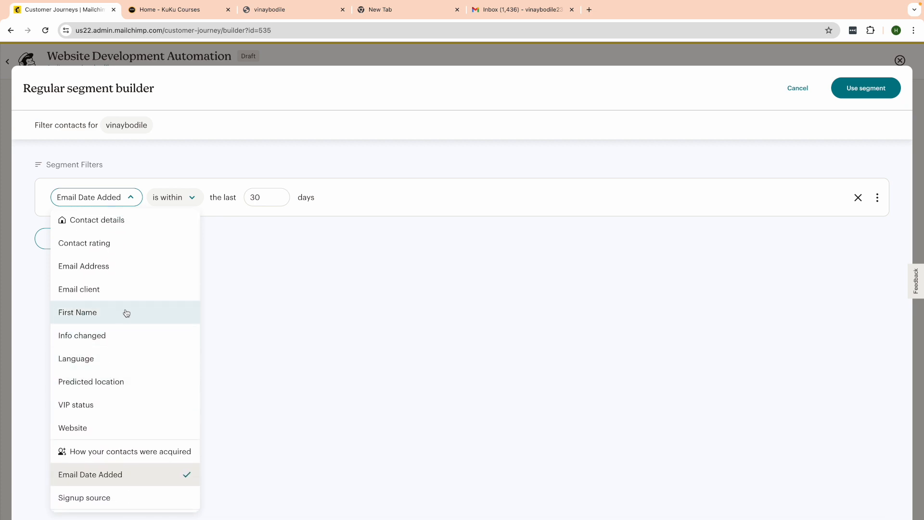
left_click(109, 244)
left_click(191, 197)
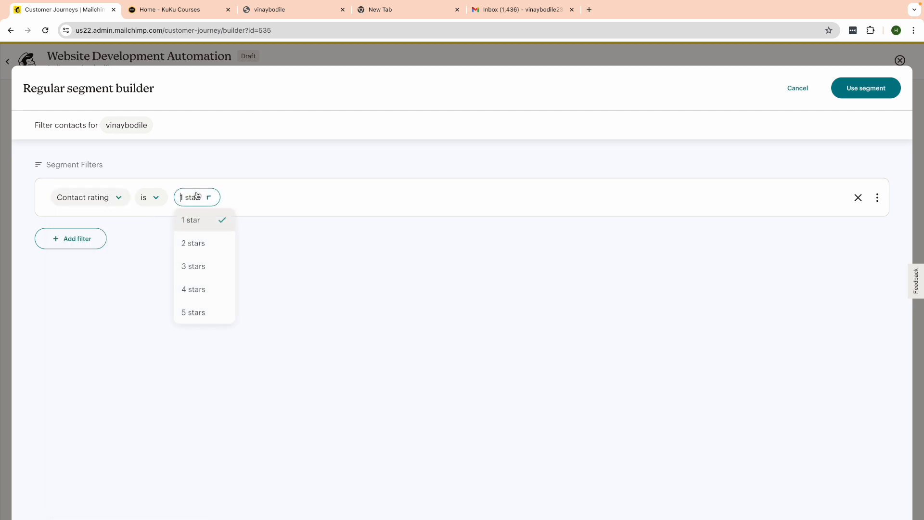
left_click(201, 244)
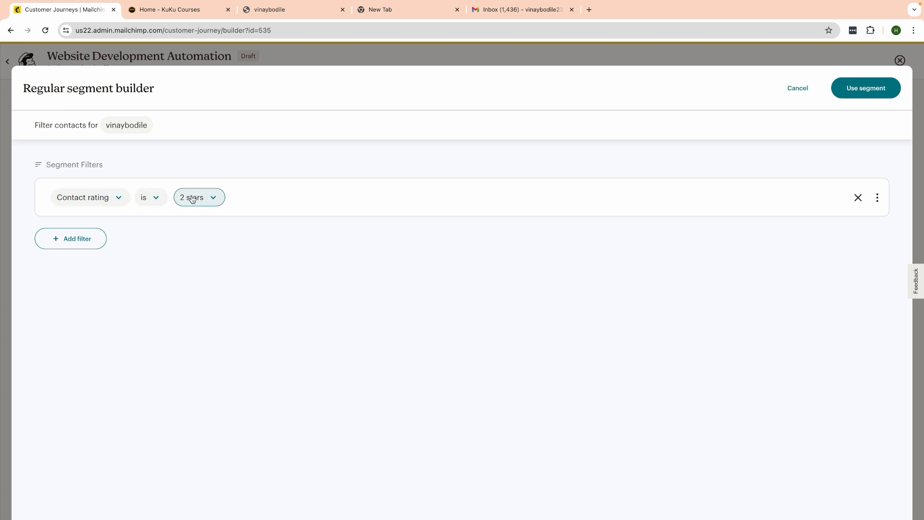
- Change the segment filter to Email Date Added is within the last 1 days
left_click(118, 197)
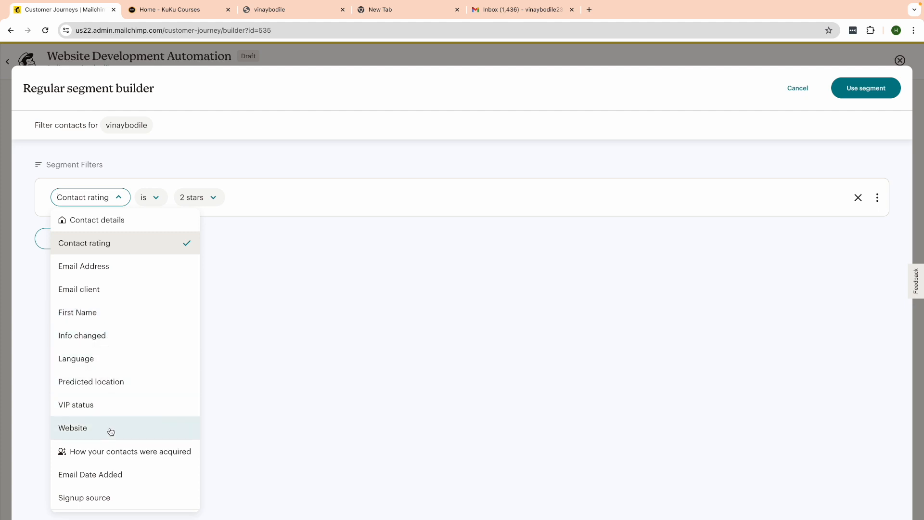
scroll(109, 431, "down", 1)
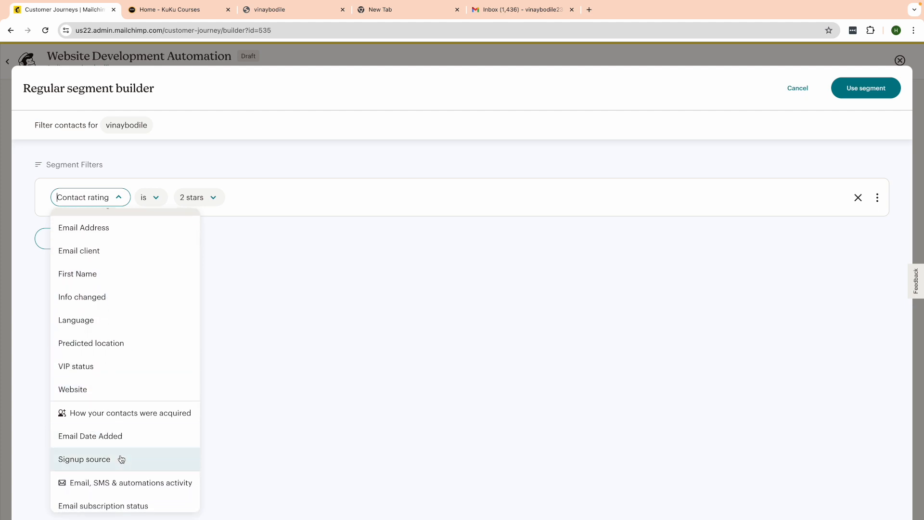
scroll(122, 458, "down", 2)
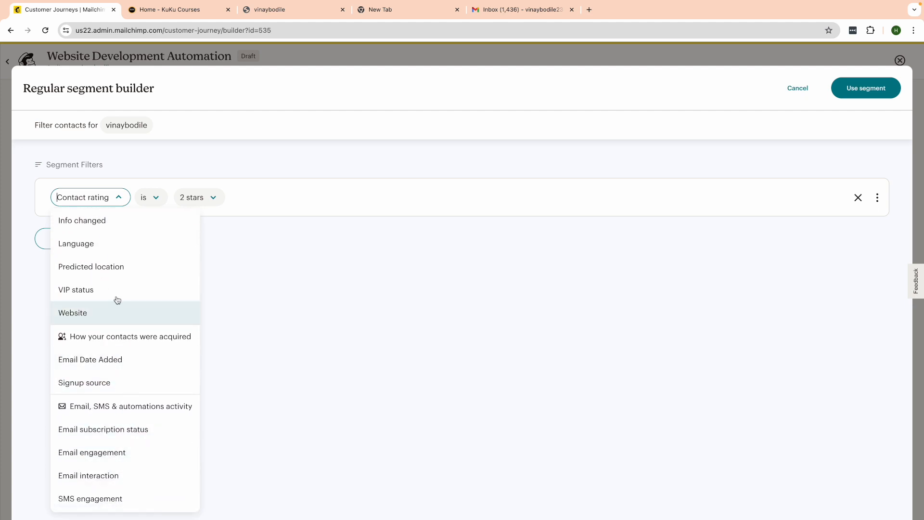
scroll(110, 339, "up", 3)
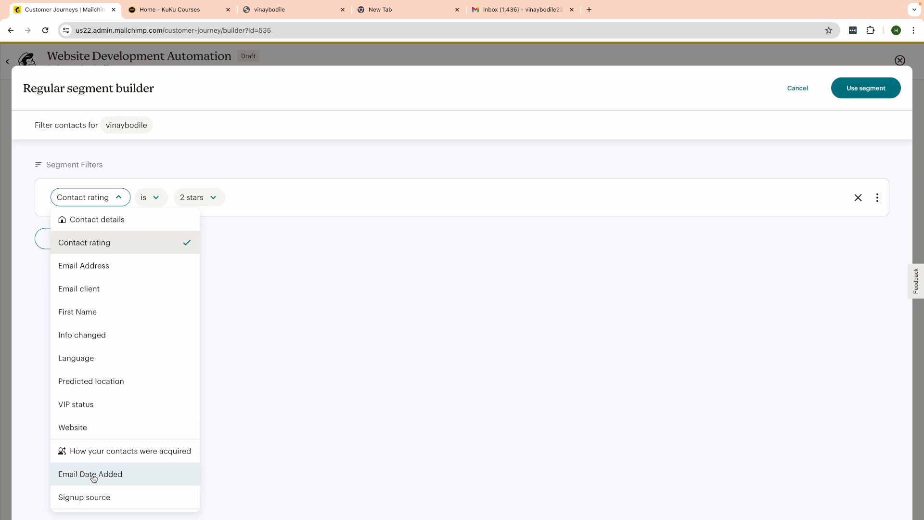
scroll(102, 469, "down", 1)
left_click(101, 462)
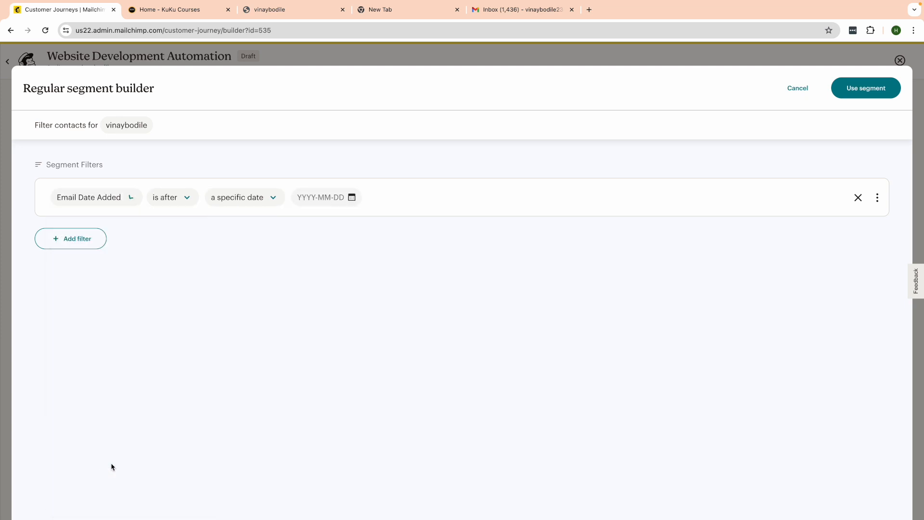
left_click(166, 197)
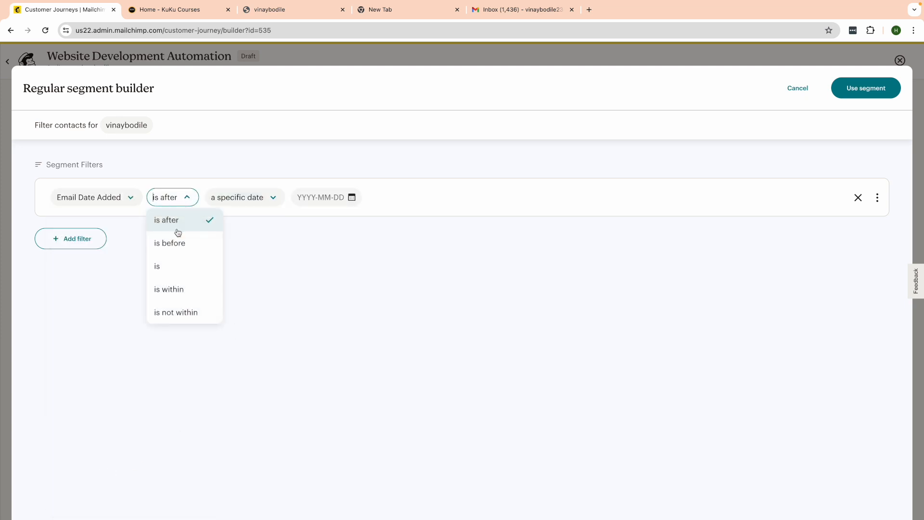
left_click(173, 290)
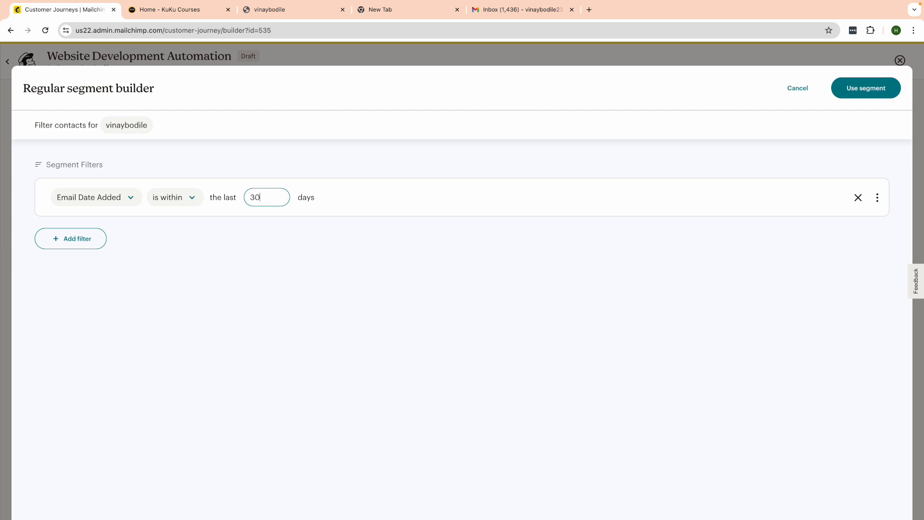
left_click(263, 236)
left_click(253, 206)
left_click(263, 203)
type("1")
left_click(110, 196)
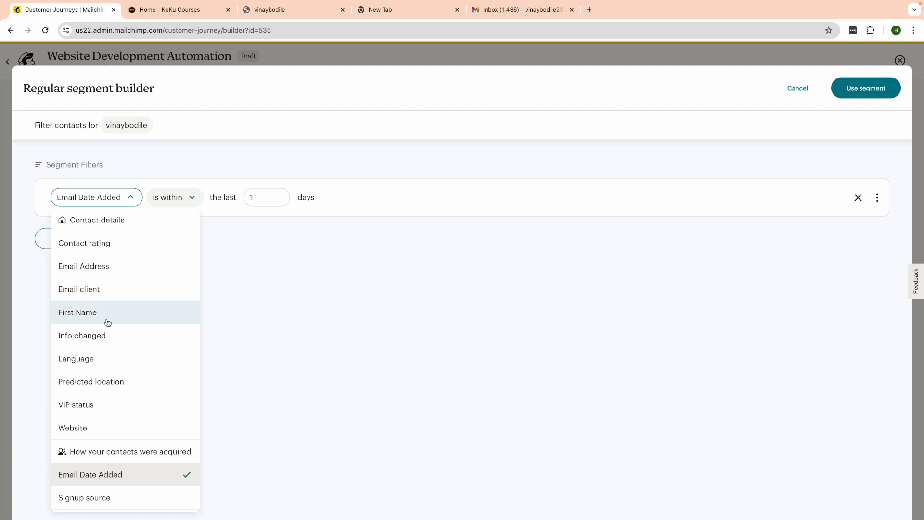
scroll(108, 323, "down", 2)
scroll(107, 323, "down", 2)
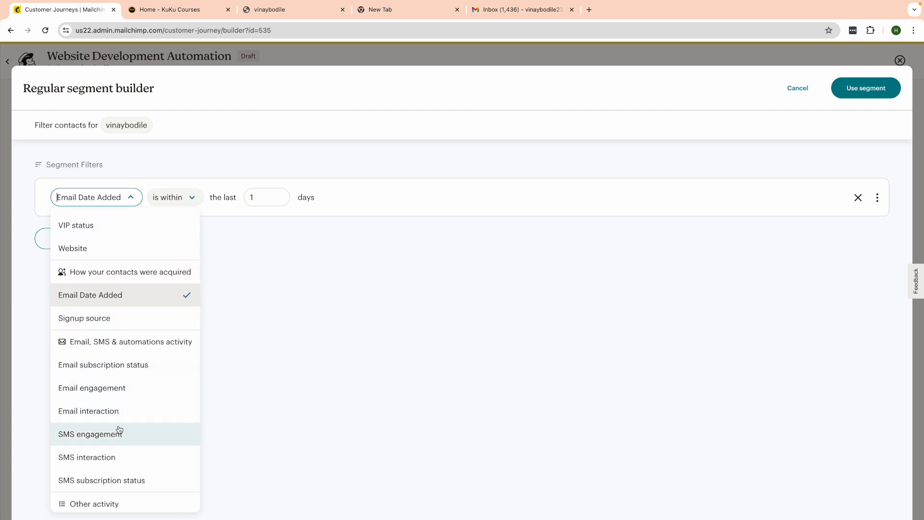
left_click(299, 318)
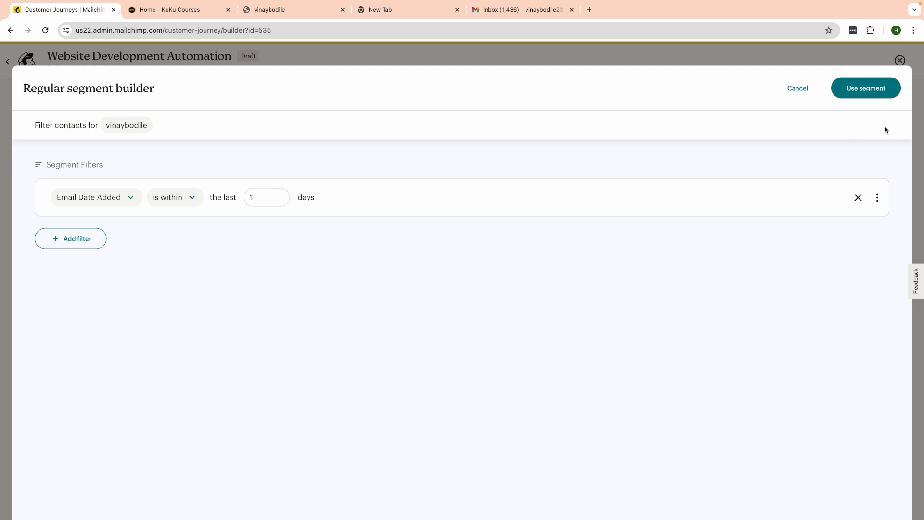
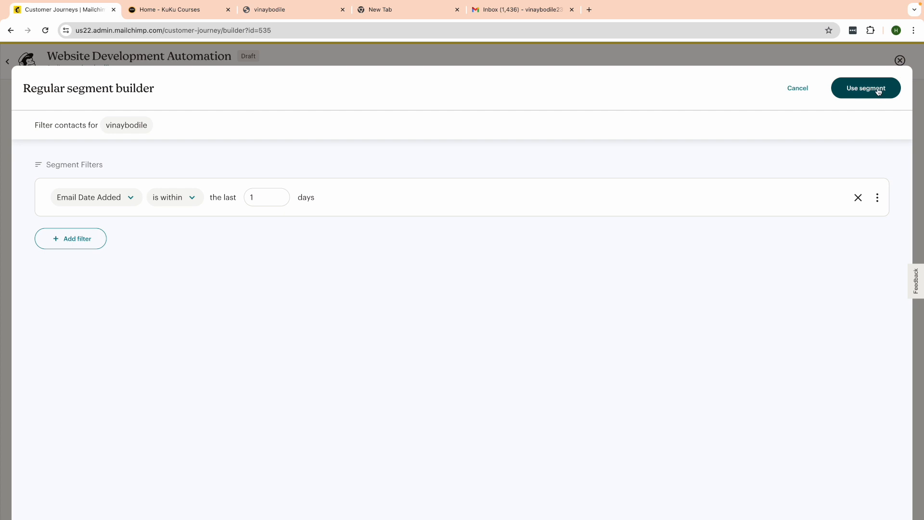
- Save the email signup starting point filtered to contacts added within the last 1 day, and add a Send email journey point
left_click(871, 92)
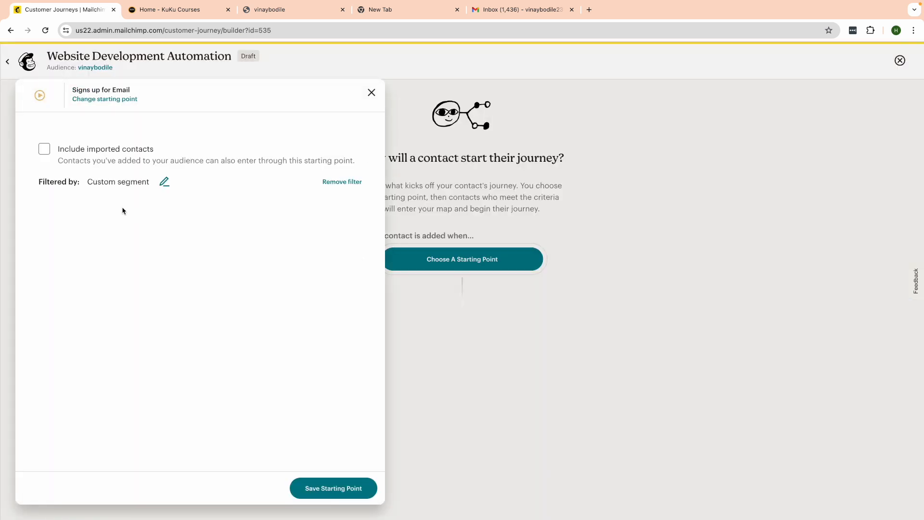
left_click(325, 488)
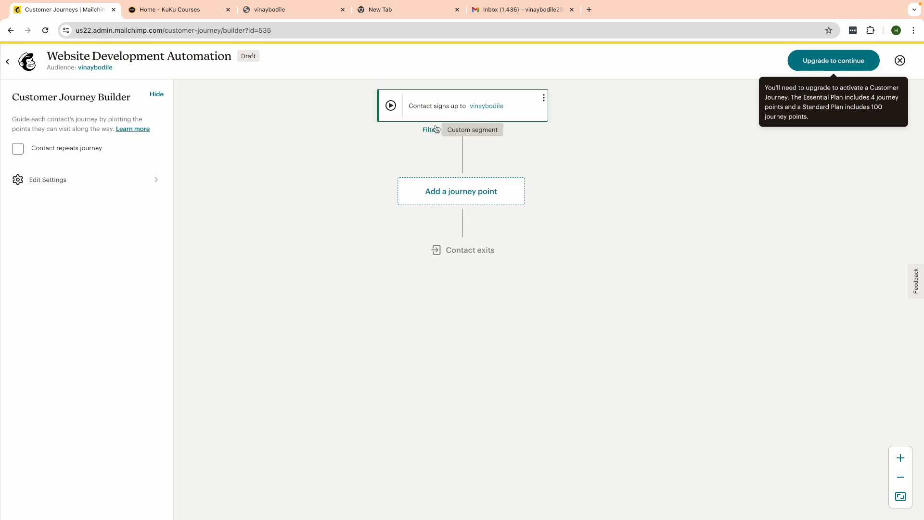
left_click(461, 192)
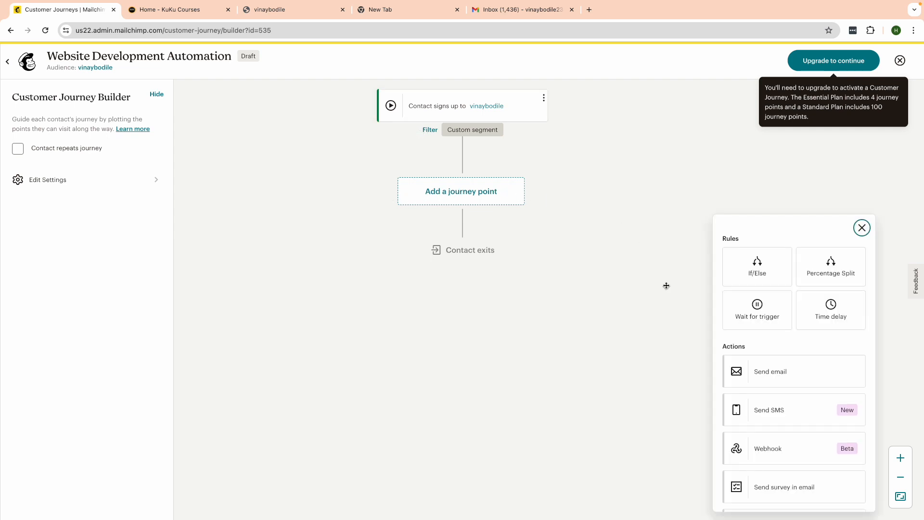
left_click(784, 378)
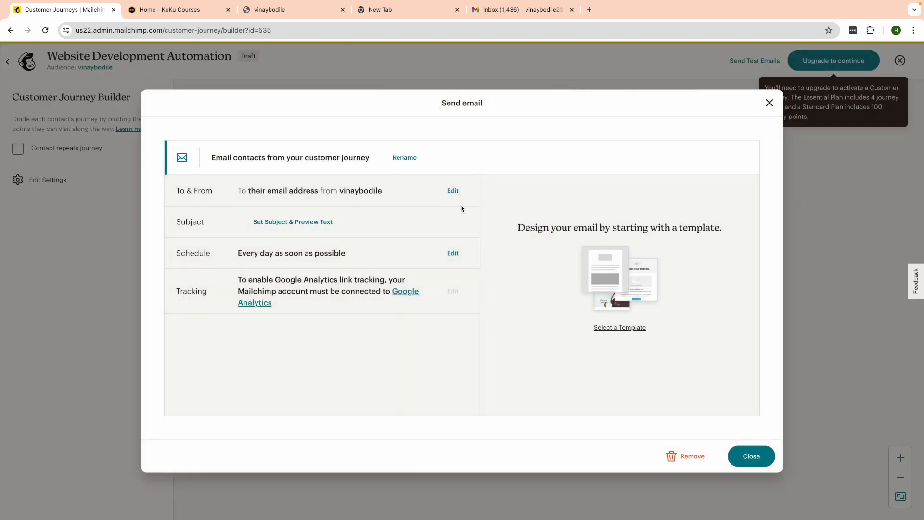
- Set the email's subject to "Hey join my this free WordPress setup course" and save it
left_click(269, 222)
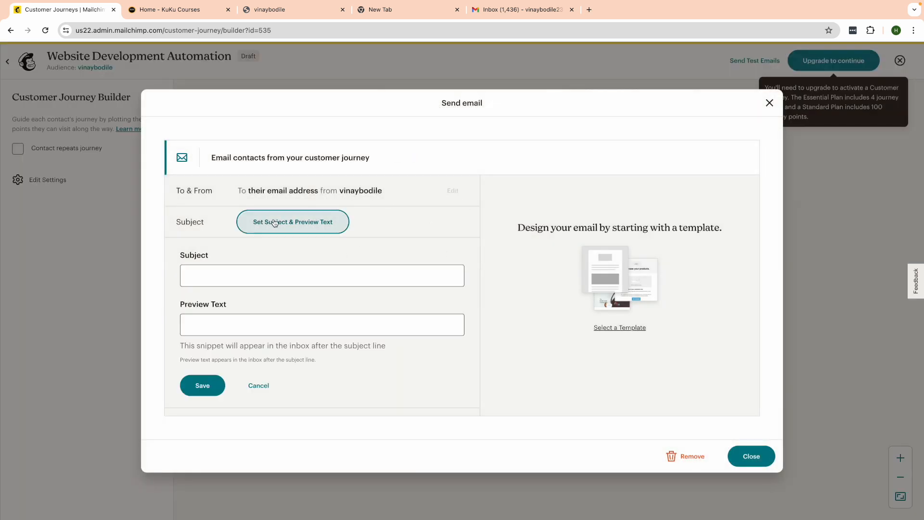
left_click(225, 282)
left_click(249, 303)
left_click(210, 389)
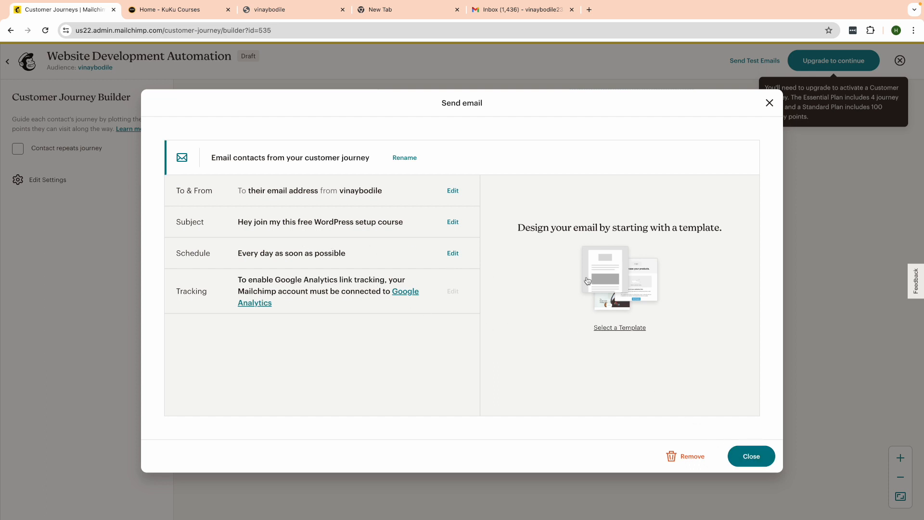
- Choose the Start from scratch template for the email's design
left_click(618, 331)
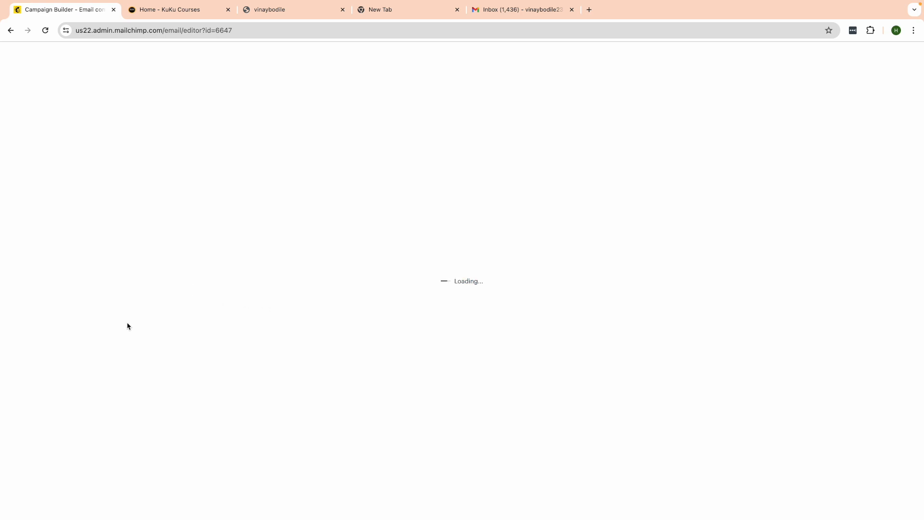
scroll(116, 405, "down", 5)
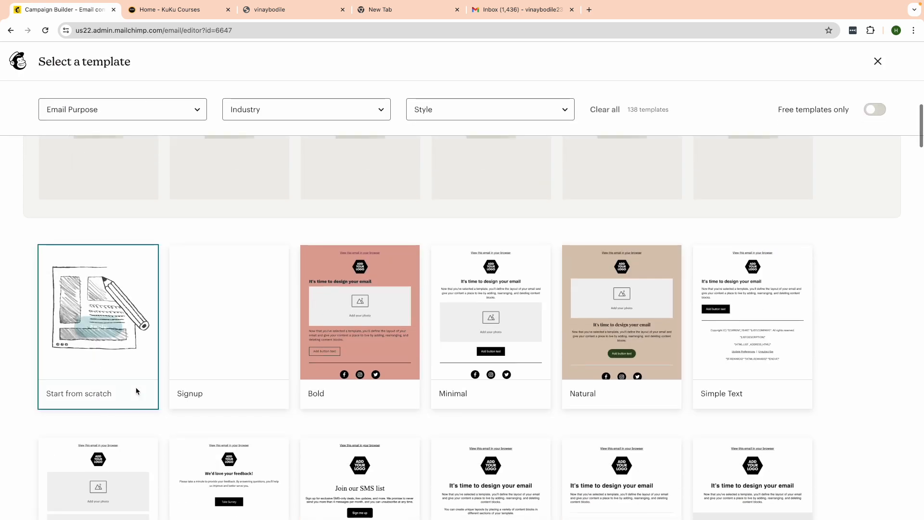
left_click(102, 331)
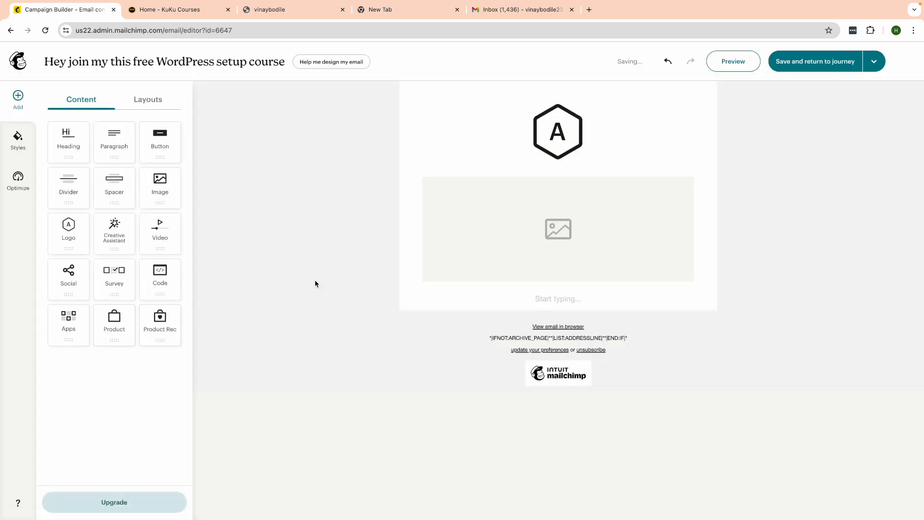
- Remove the image placeholder block and the logo block from the email
left_click(612, 195)
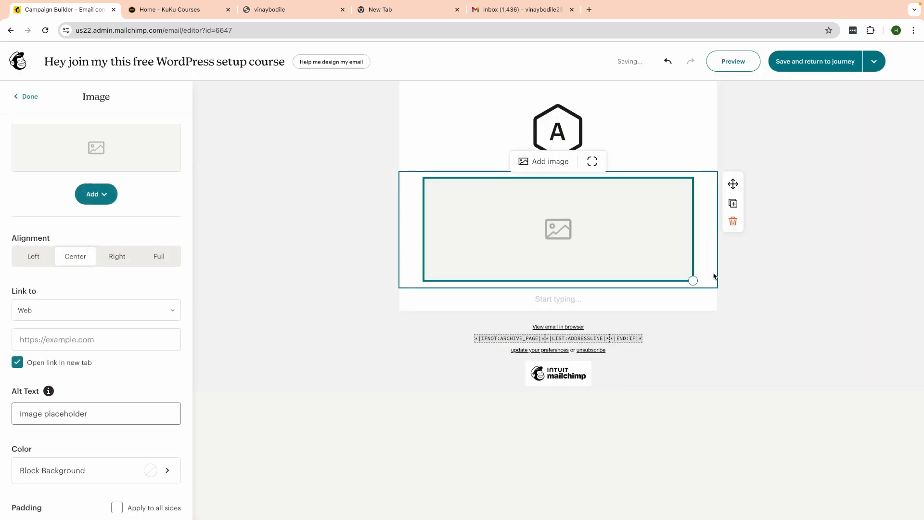
left_click(733, 221)
left_click(659, 145)
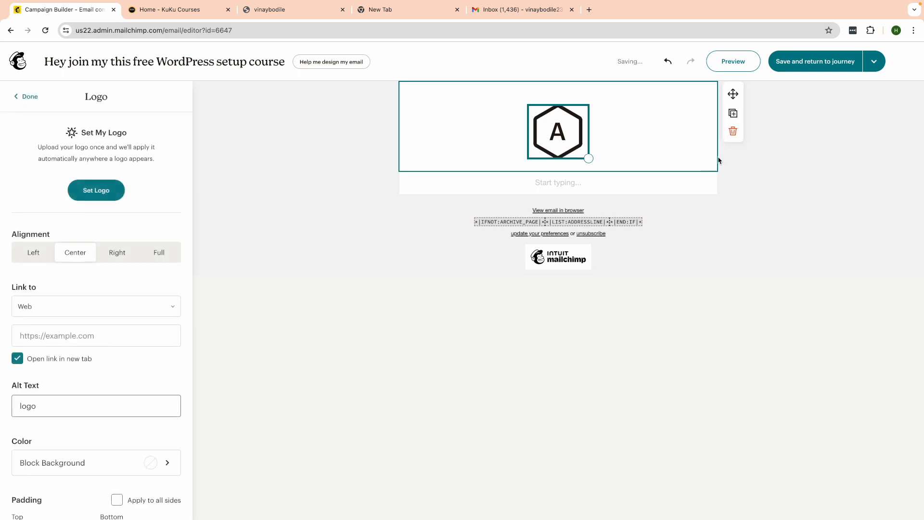
left_click(734, 131)
- Check the wording of the Instamojo subscription confirmation in Gmail, and return to the email's text block in Mailchimp
left_click(553, 92)
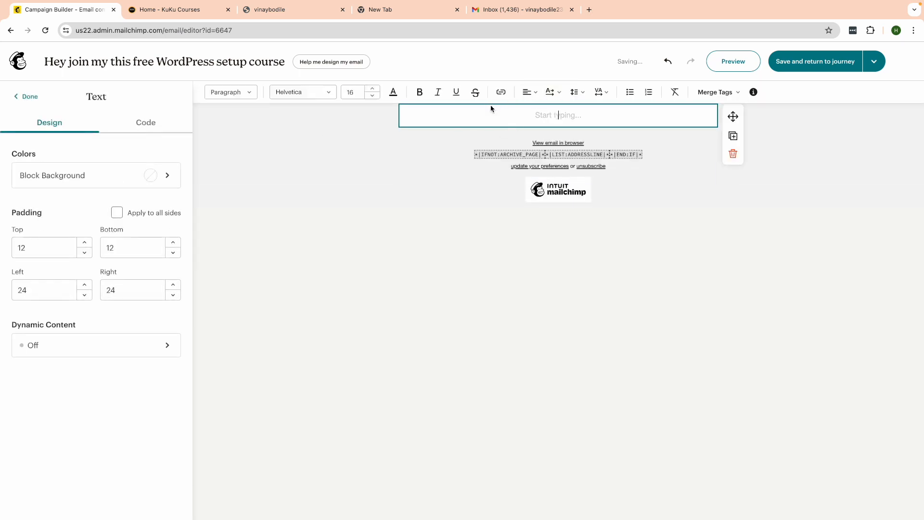
key("ctrl+Right")
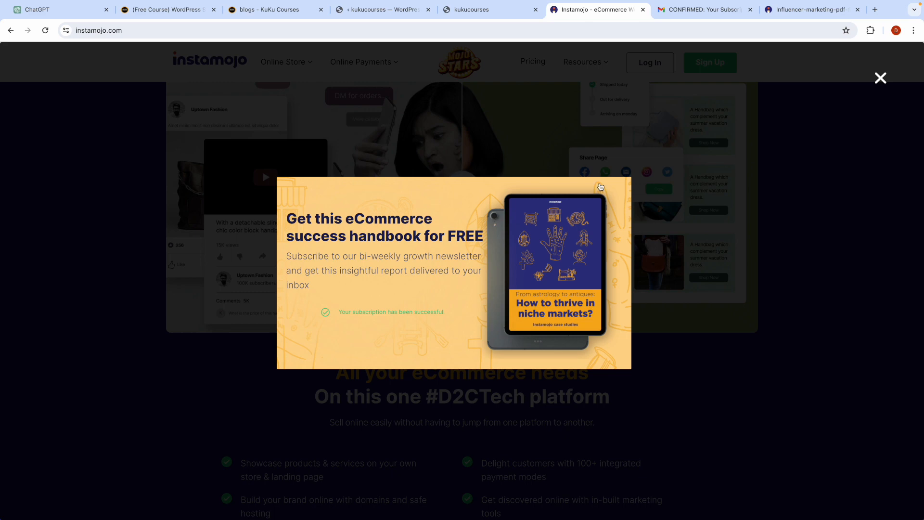
left_click(701, 15)
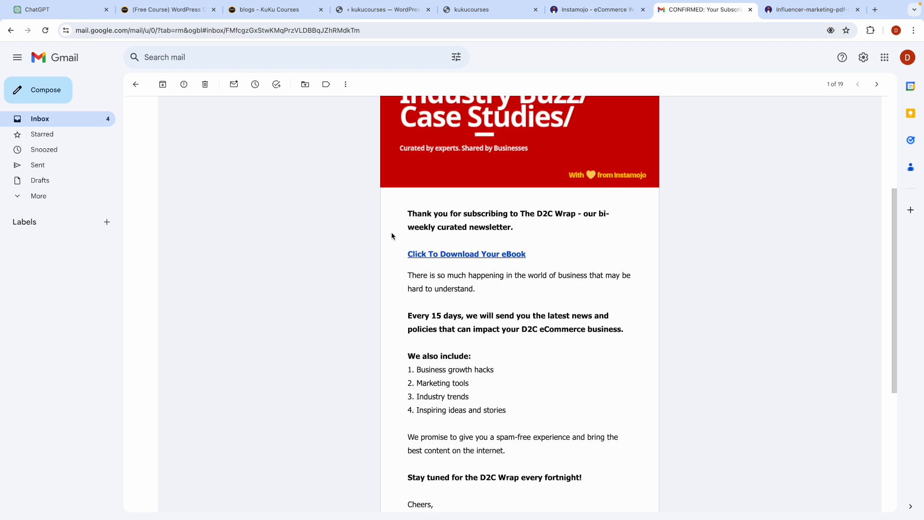
key("ctrl+Left")
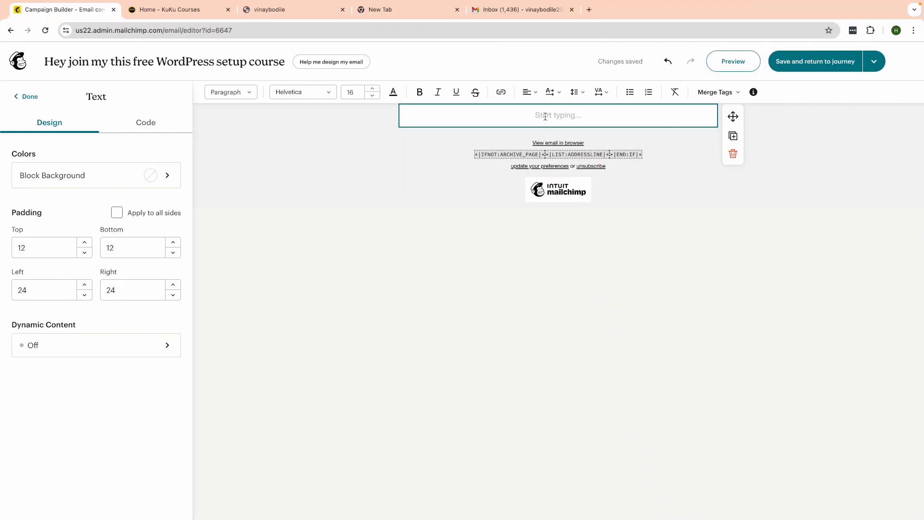
- Fill the text block with the Instamojo confirmation's opening passage from Gmail, from "Thank you for subscribing" to "hard to understand."
type("Hey get")
key("ctrl+Right")
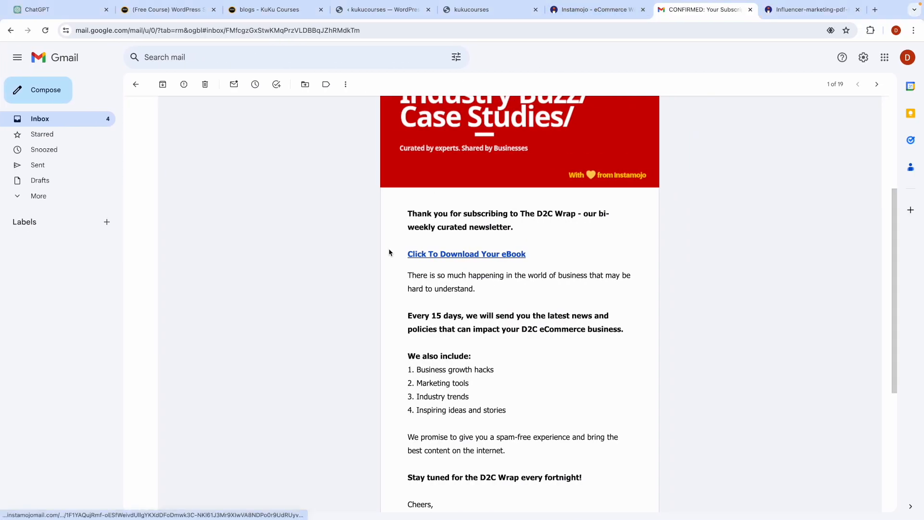
left_click_drag(409, 215, 482, 295)
key("super+c")
key("ctrl+Left")
triple_click(549, 114)
key("super+v")
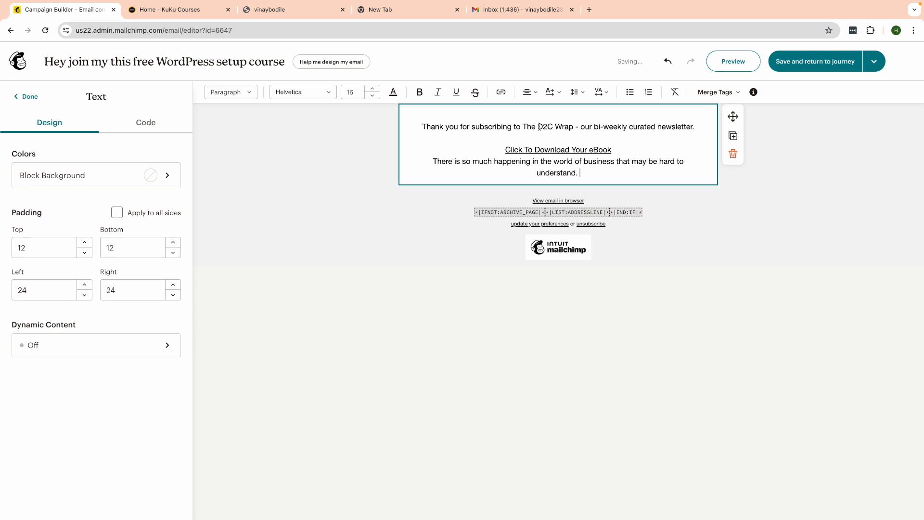
- Replace "D2C Wrap" with "us" in the thank-you line and delete "our bi-weekly curated newsletter."
double_click(548, 125)
left_click(574, 127, "shift")
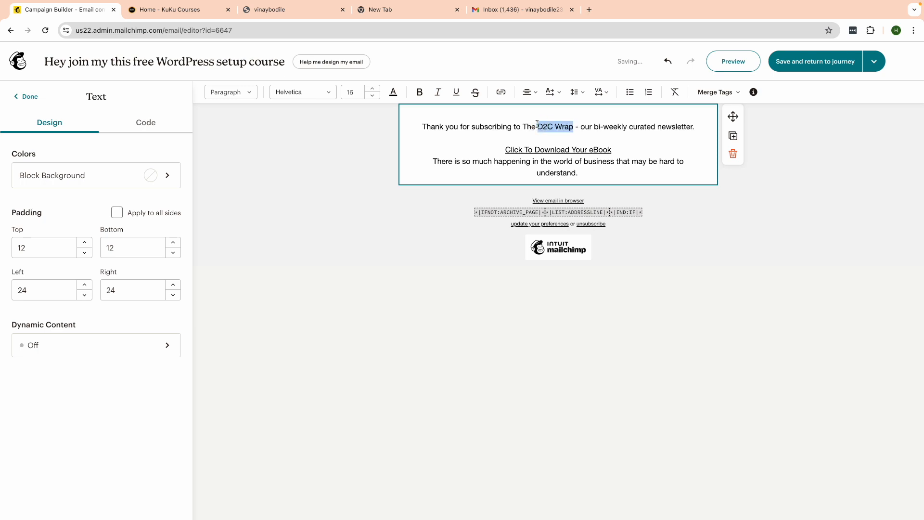
type("us")
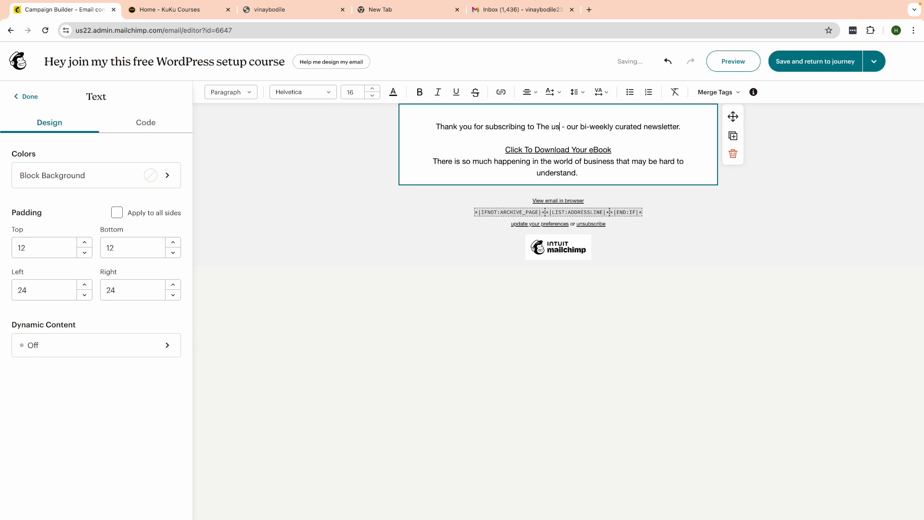
left_click(641, 128)
left_click_drag(564, 126, 691, 137)
key("BackSpace")
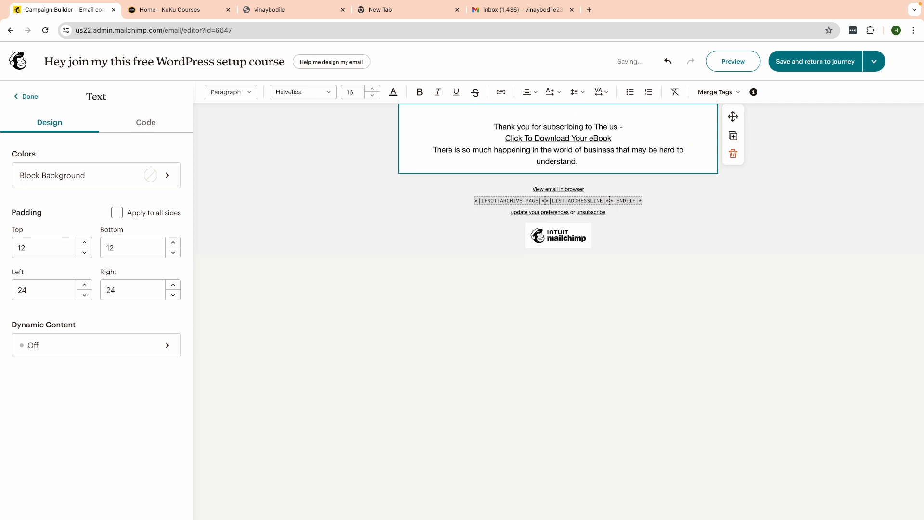
- Open the web link of the text "Click To Download Your eBook" and clear its URL
triple_click(550, 140)
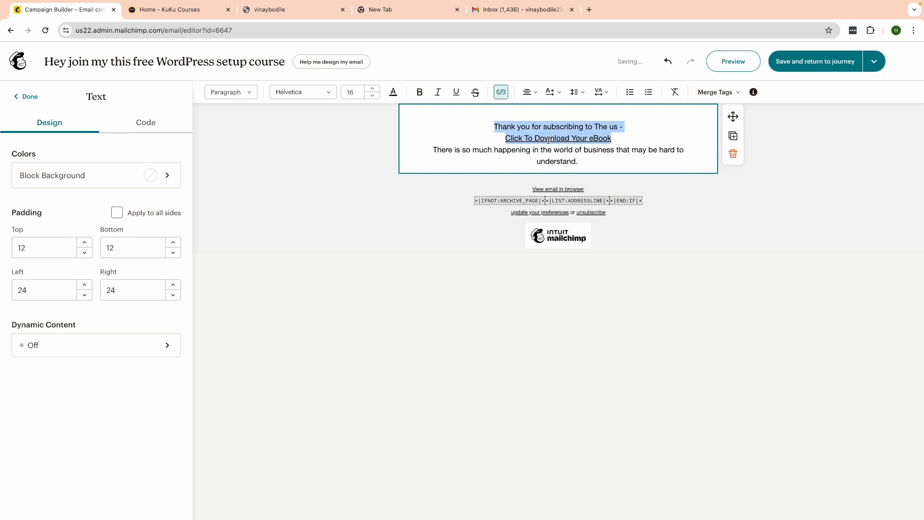
left_click(583, 141)
left_click_drag(612, 139, 503, 139)
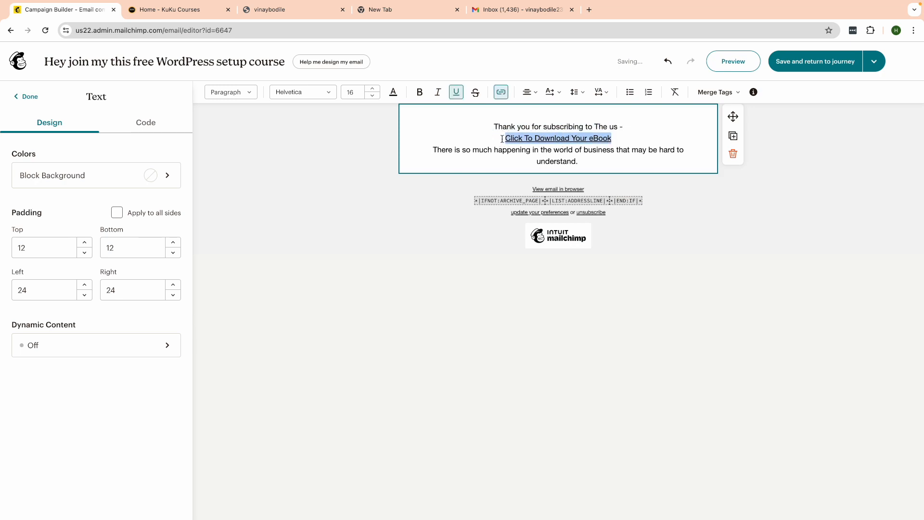
left_click(501, 96)
left_click(526, 189)
double_click(526, 188)
key("ctrl+a")
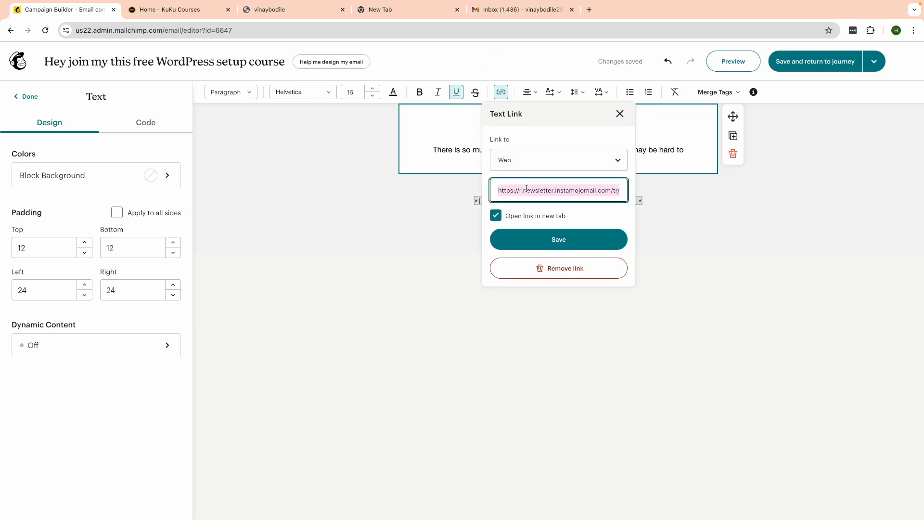
key("BackSpace")
key("ctrl+v")
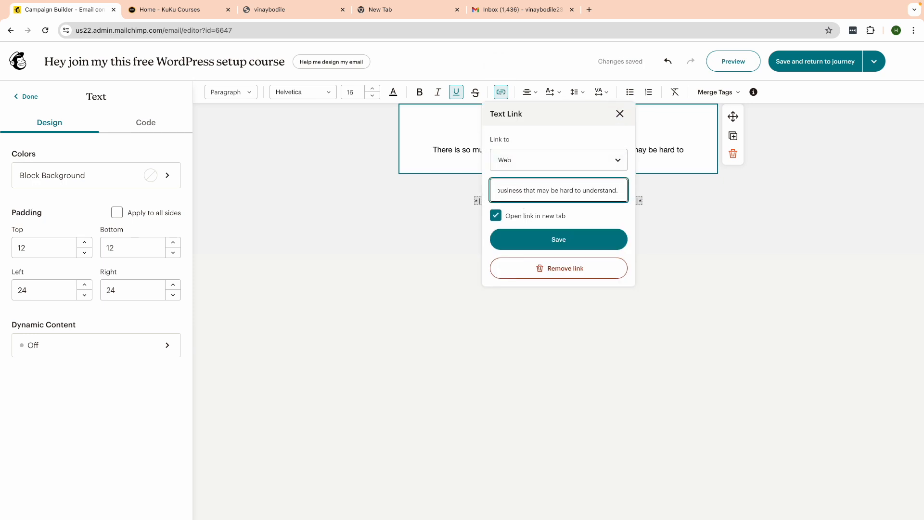
key("ctrl+a")
key("BackSpace")
key("ctrl+Right")
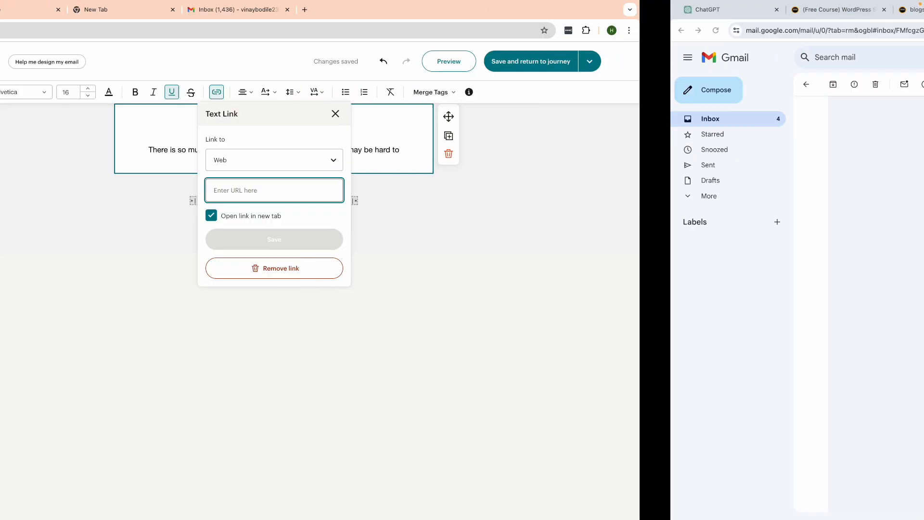
left_click(179, 11)
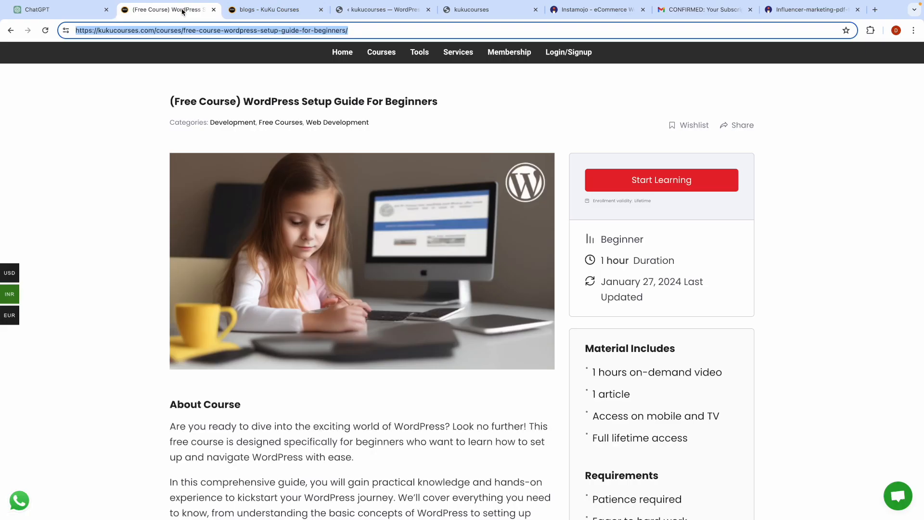
key("ctrl+c")
key("ctrl+Left")
left_click(517, 190)
key("ctrl+v")
left_click(567, 244)
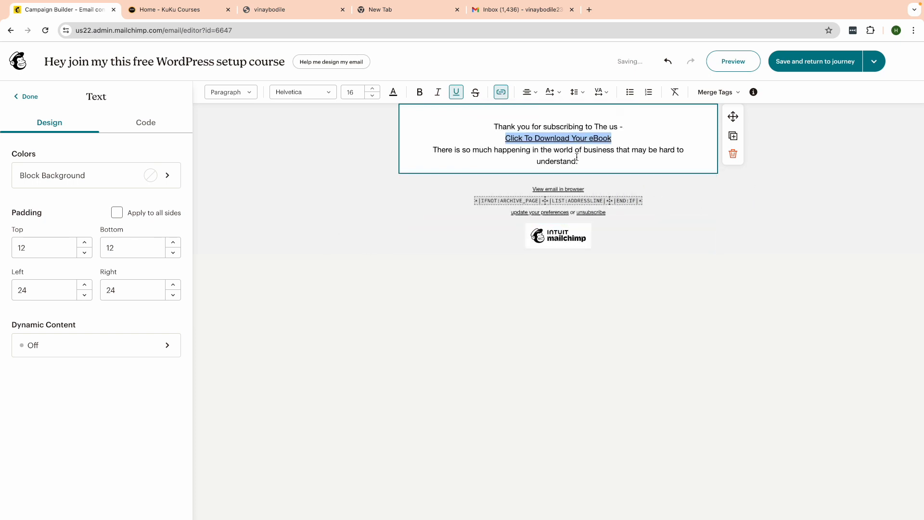
- Finish editing the text block, save the email design and return to the customer journey
left_click(20, 97)
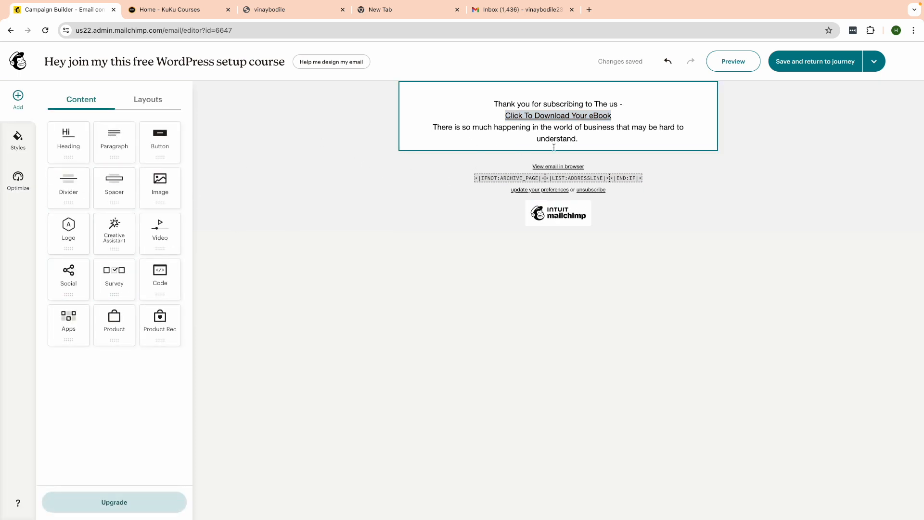
left_click(819, 72)
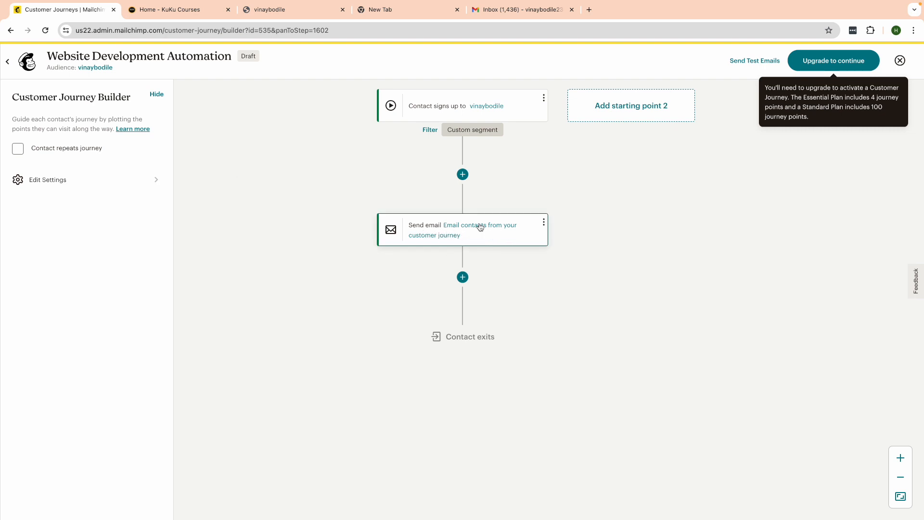
- Look through the rules and actions available for a journey point after the Send email step
mouse_move(470, 273)
left_click(465, 272)
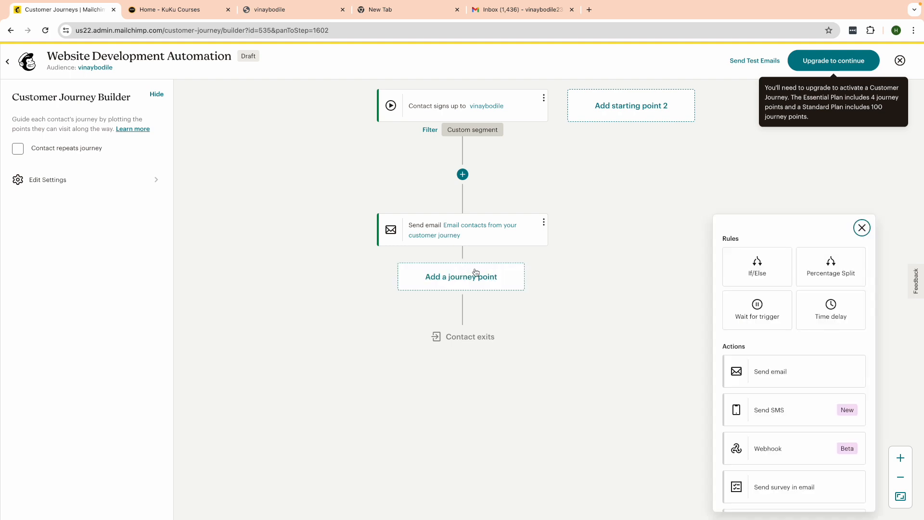
scroll(775, 398, "down", 1)
scroll(775, 398, "down", 2)
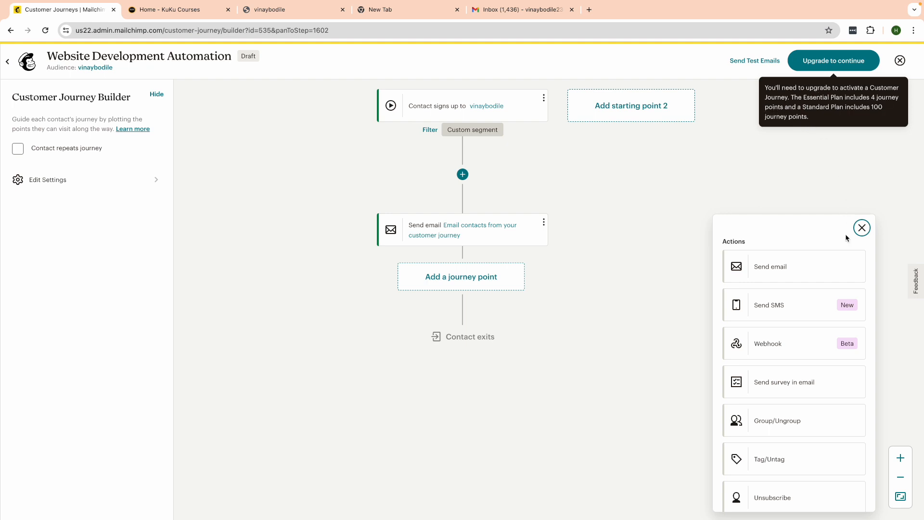
left_click(861, 228)
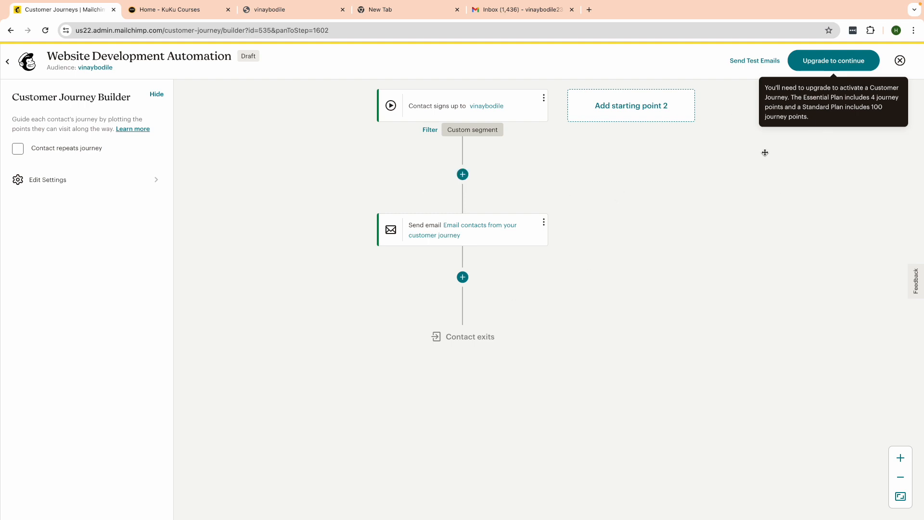
- Review the plan comparison for upgrading the account and return to the journey without choosing a plan
left_click(838, 62)
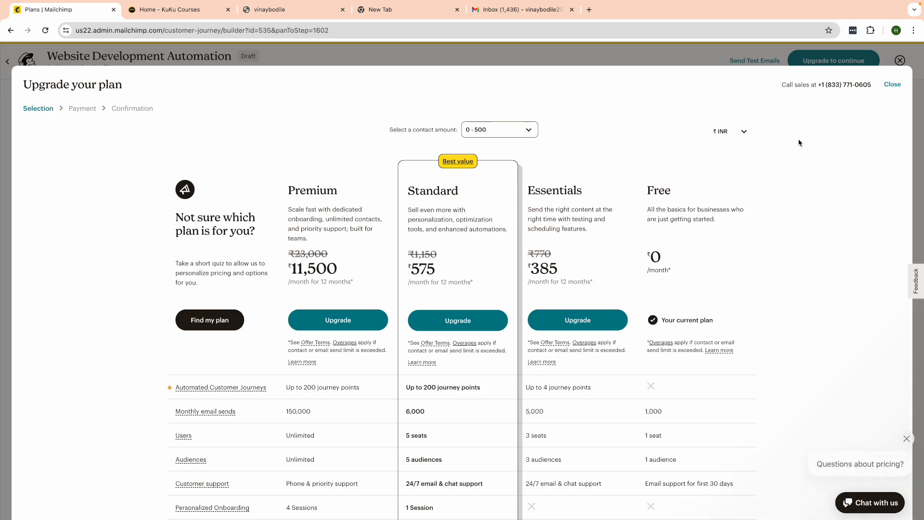
scroll(539, 289, "down", 2)
scroll(452, 367, "up", 5)
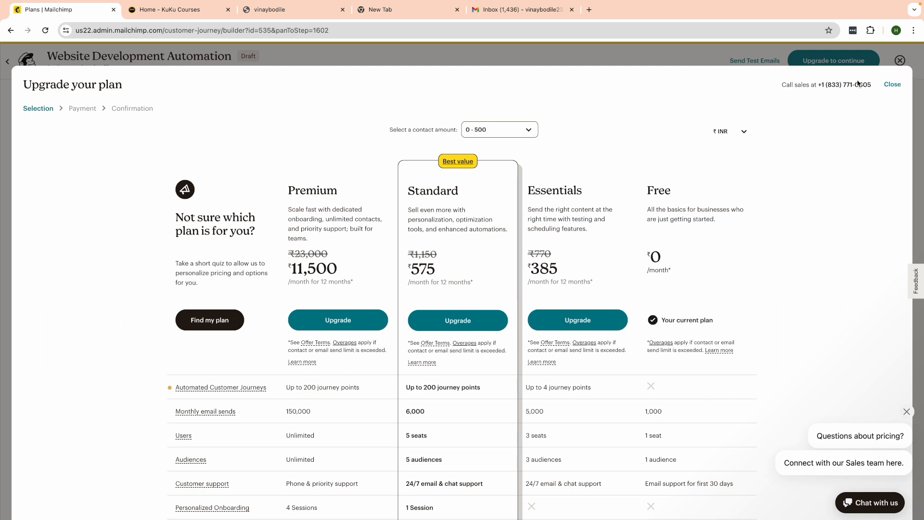
left_click(893, 85)
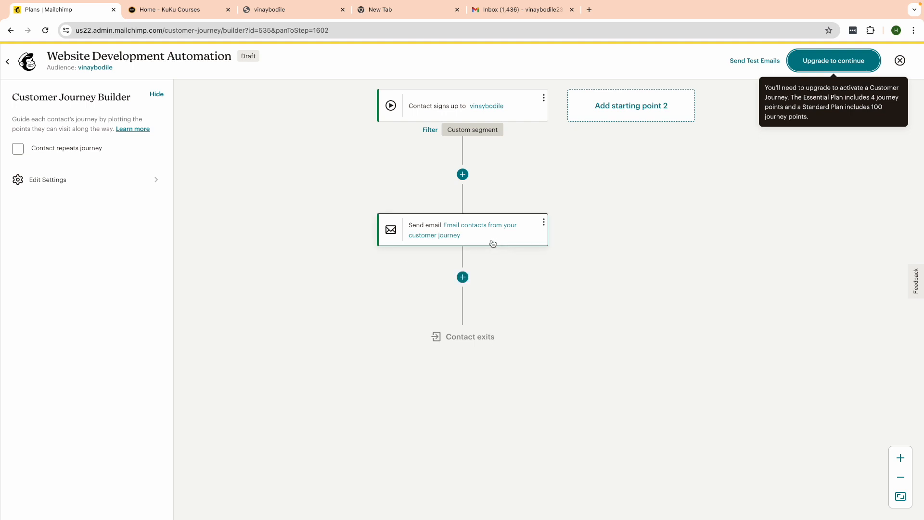
- Close the options for a further journey point without adding one and exit the Website Development Automation journey builder
left_click(464, 280)
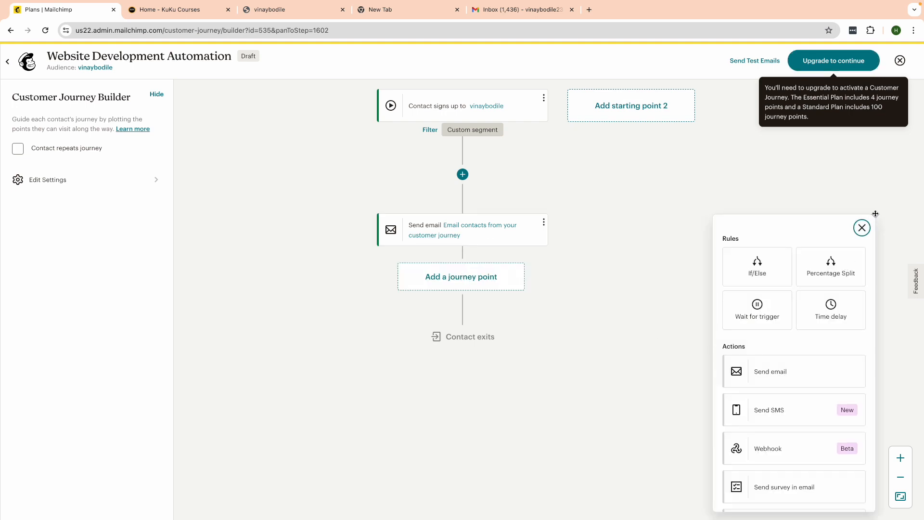
left_click(862, 229)
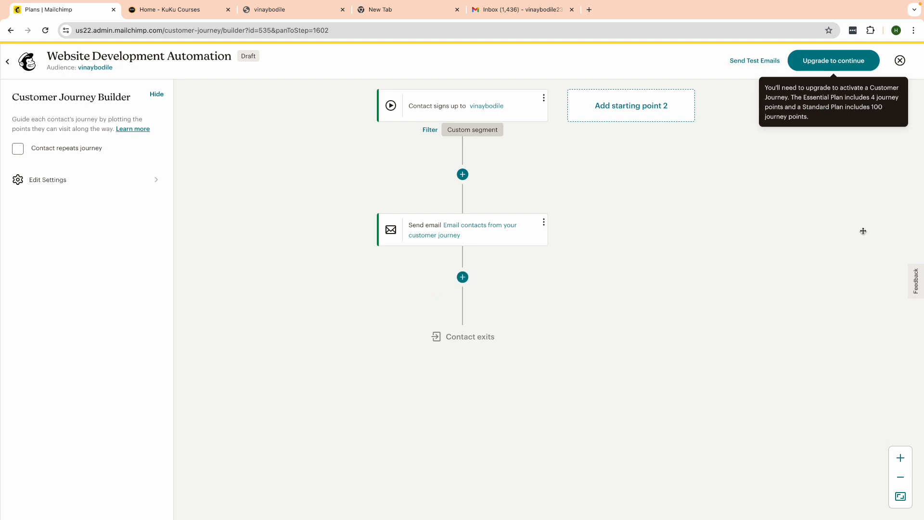
left_click(899, 62)
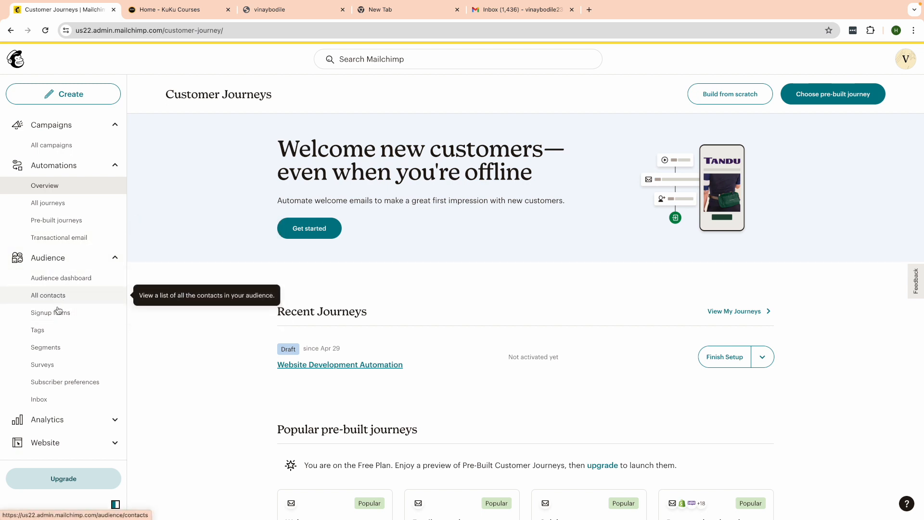
- Review the audience's tags, contact list and methods for importing contacts, leaving the import without adding anyone
left_click(56, 330)
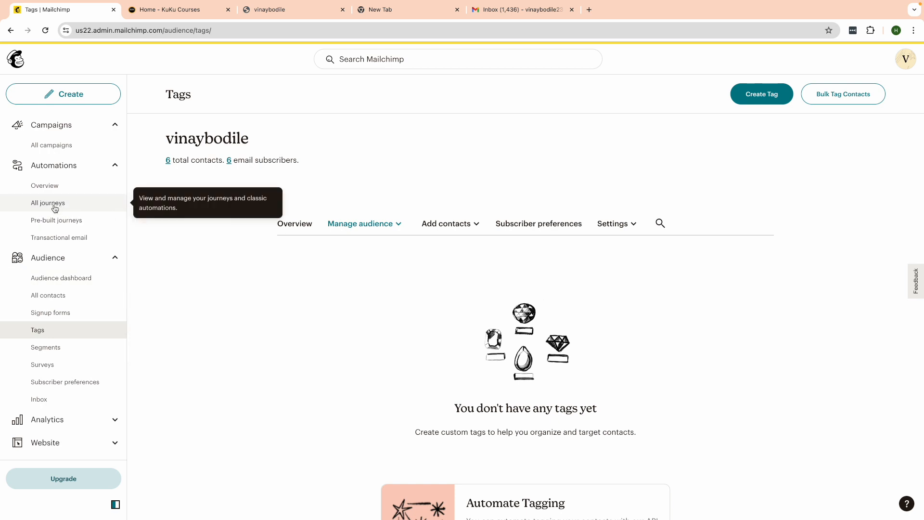
left_click(63, 298)
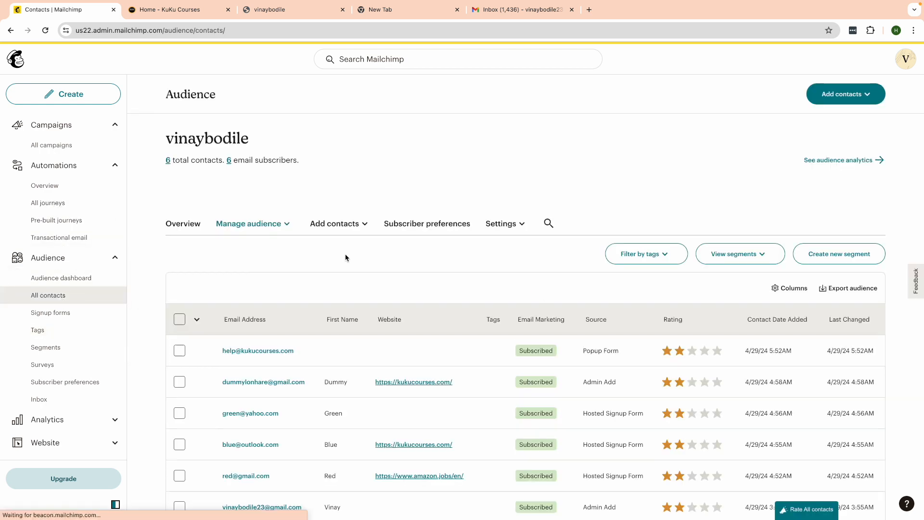
left_click(359, 225)
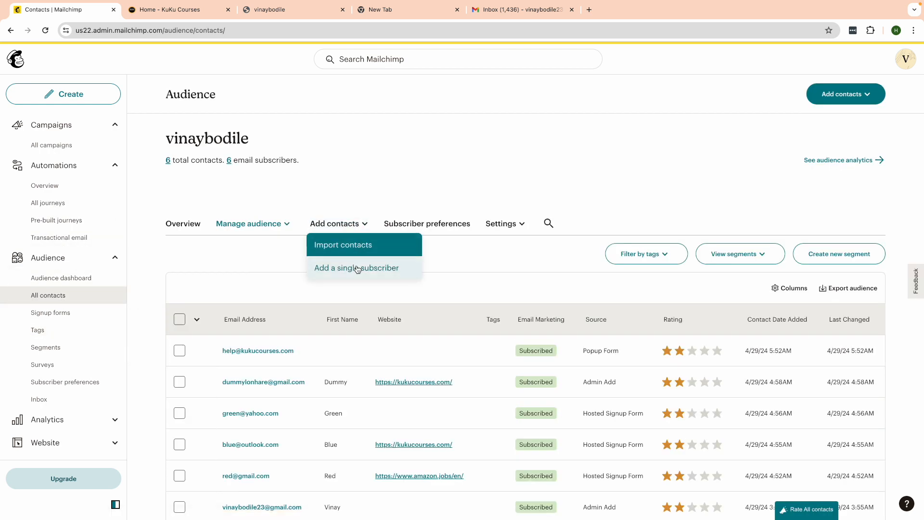
left_click(348, 244)
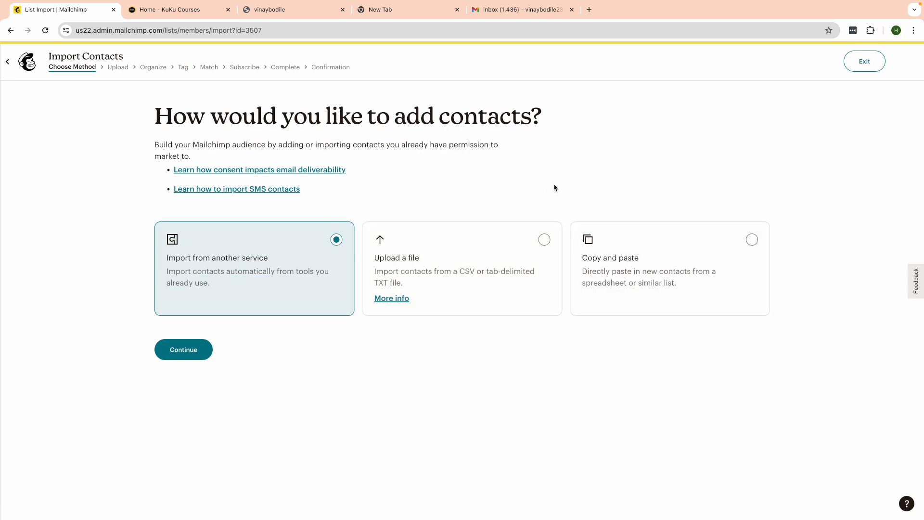
left_click(866, 67)
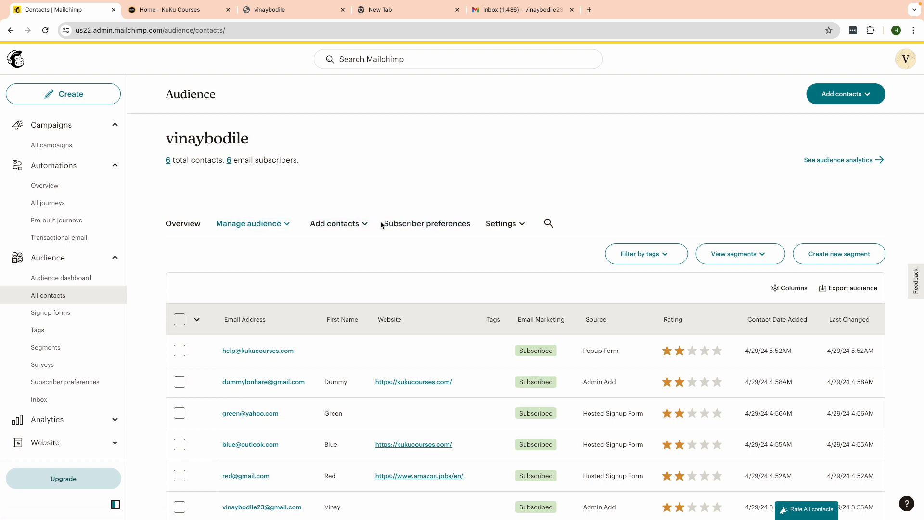
- Look through the audience settings options and examine the subscribers in the contact list
left_click(497, 224)
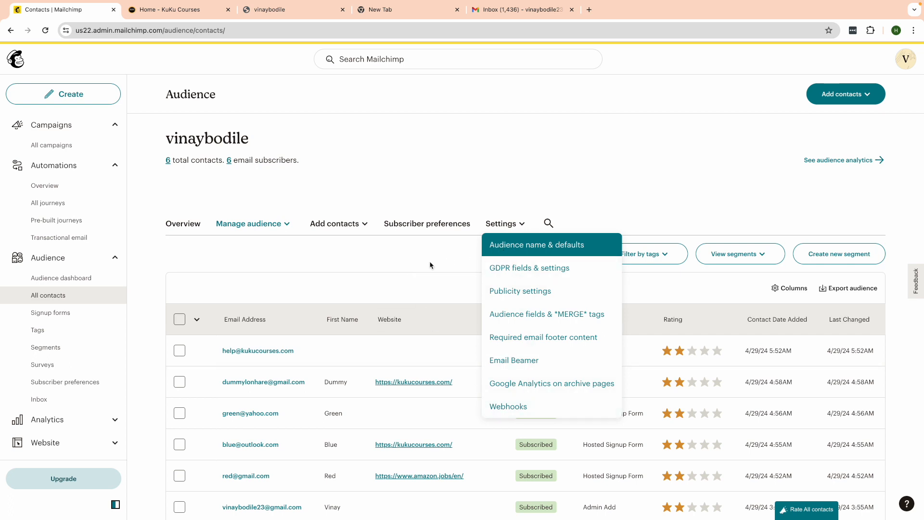
left_click(505, 405)
left_click(423, 268)
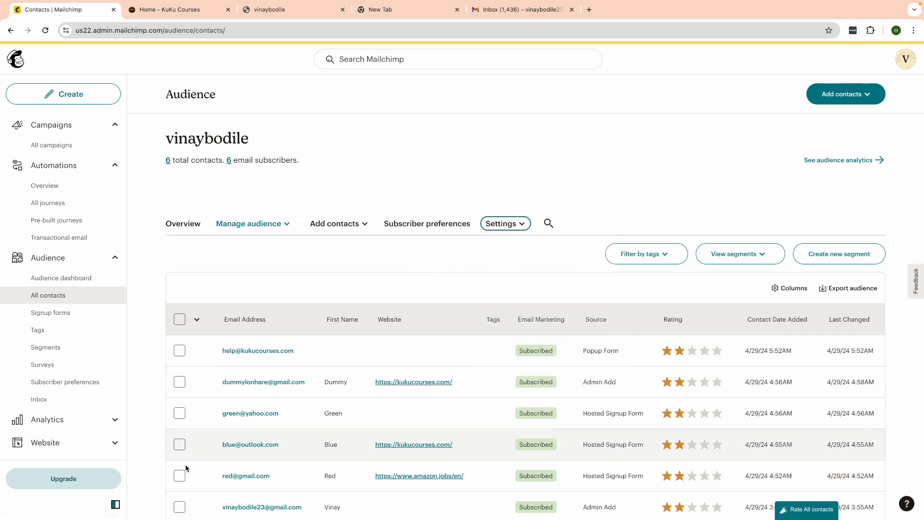
scroll(201, 476, "down", 1)
left_click_drag(405, 281, 491, 324)
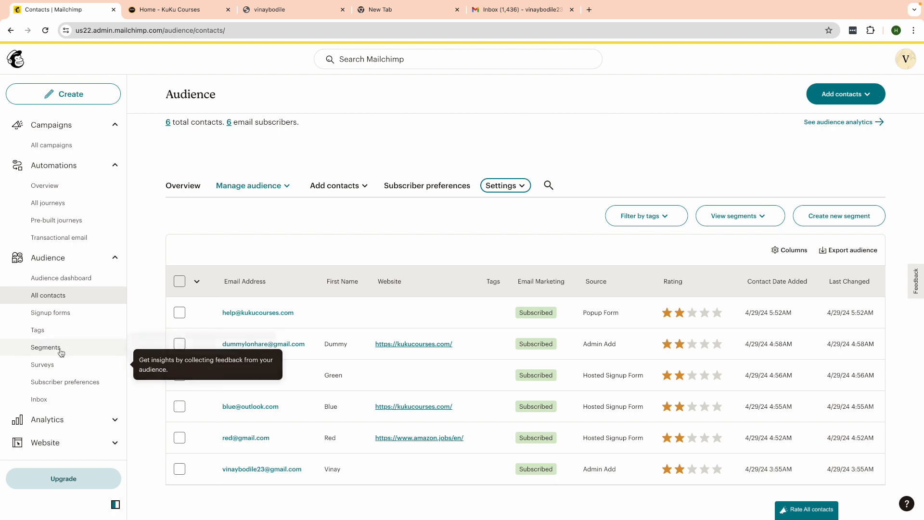
- Review the signup form types available for the audience, from the form builder to the signup landing page
left_click(60, 319)
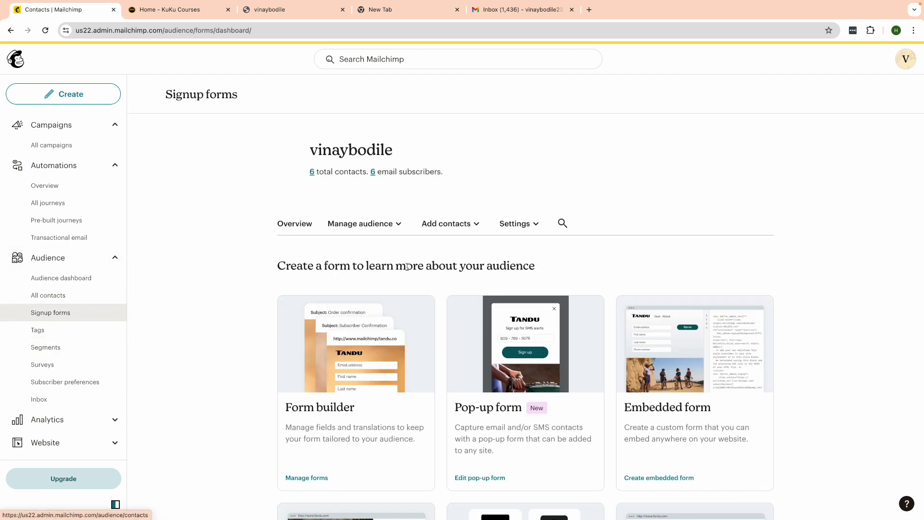
scroll(496, 197, "down", 1)
scroll(695, 318, "down", 3)
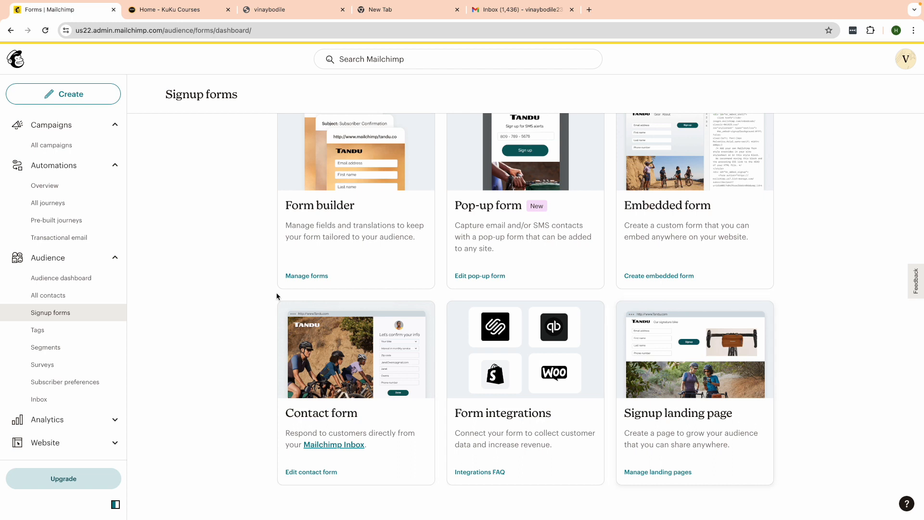
- View the audience inbox without taking its welcome tour and return to the audience dashboard to examine its overview
left_click(64, 404)
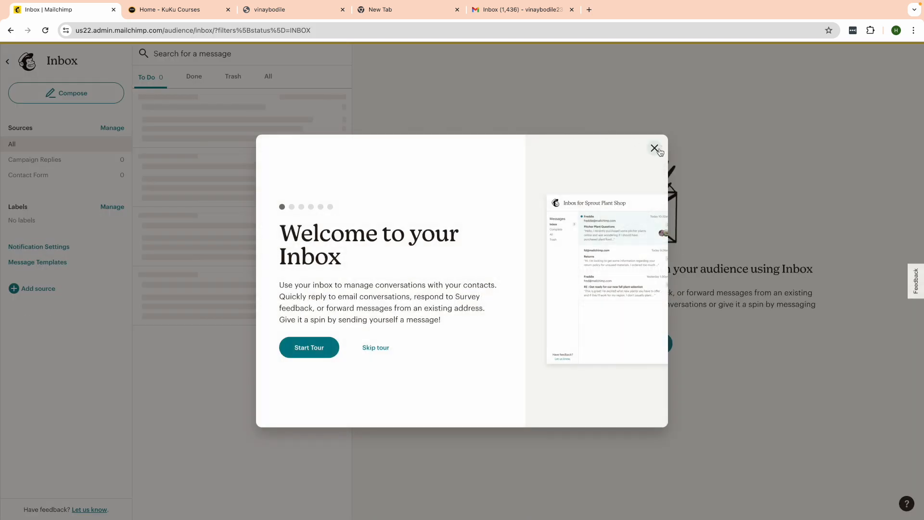
left_click(654, 148)
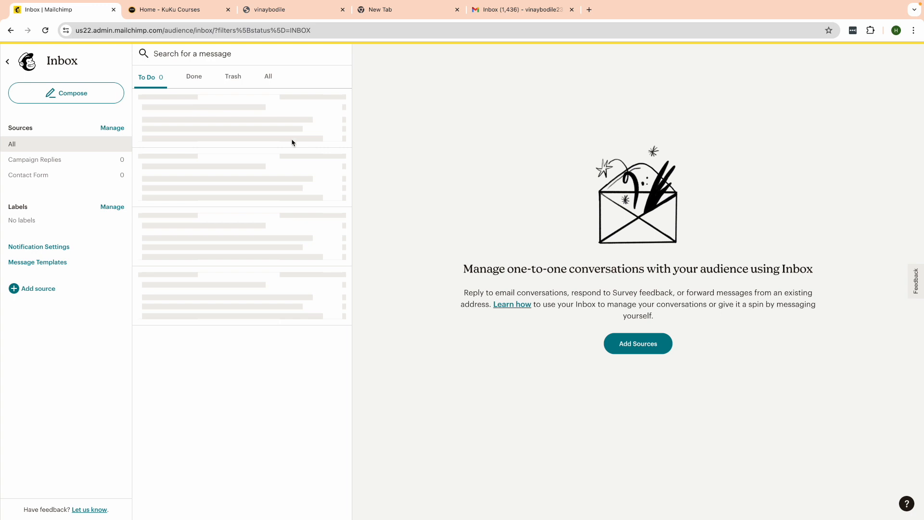
left_click(8, 64)
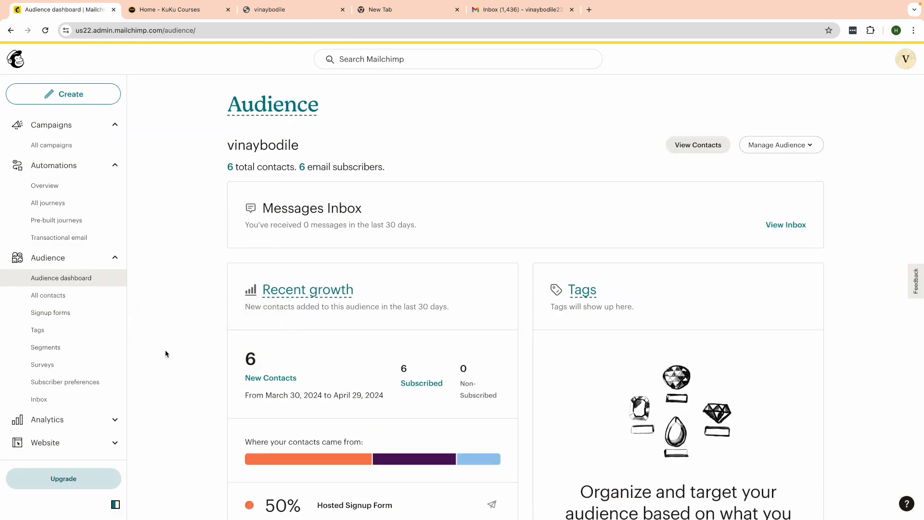
scroll(166, 354, "down", 1)
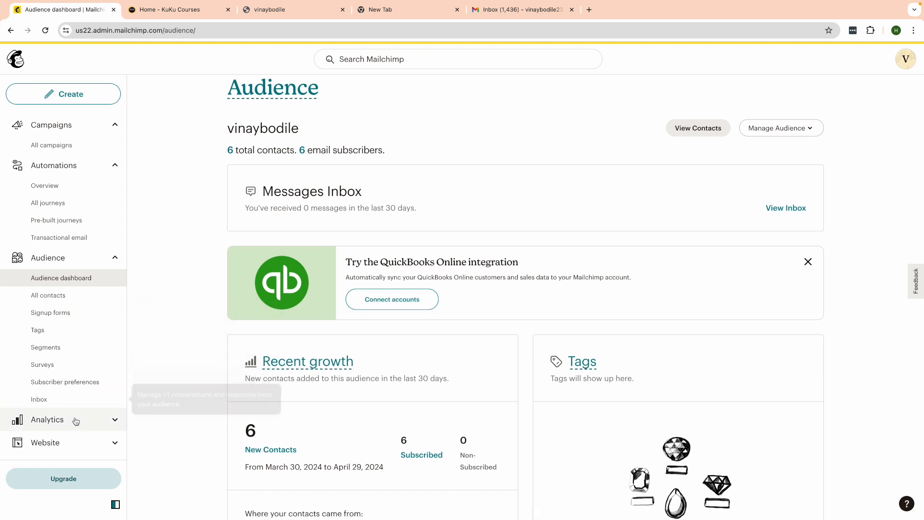
- Examine the Marketing dashboard's sample data, covering overall performance, performance over time and conversions
left_click(99, 424)
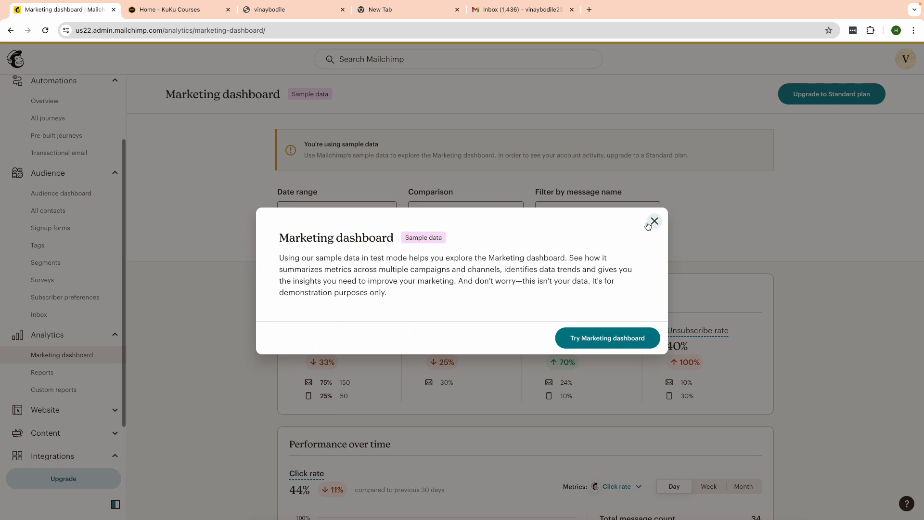
left_click(655, 221)
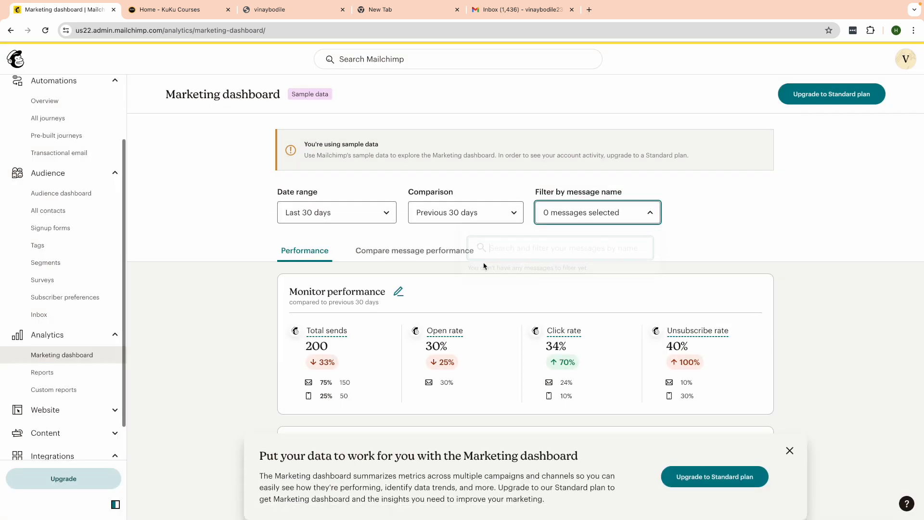
scroll(271, 356, "down", 1)
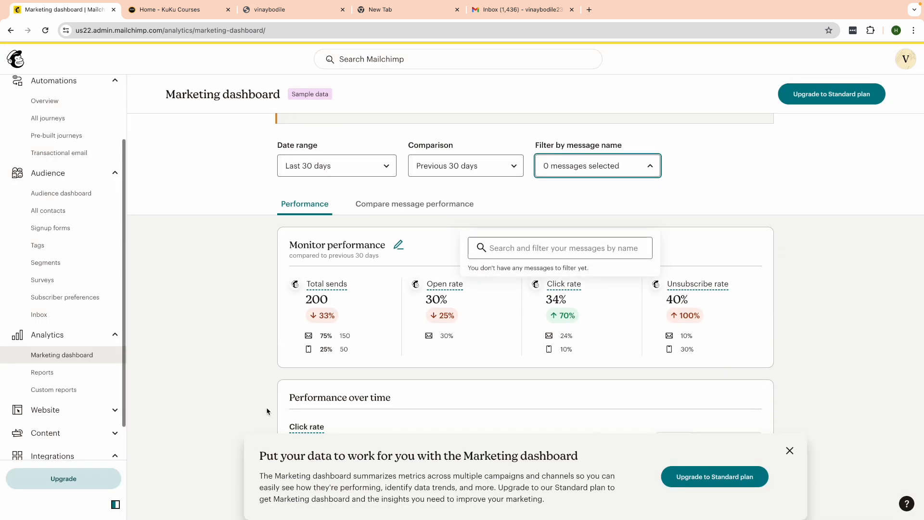
scroll(268, 410, "down", 5)
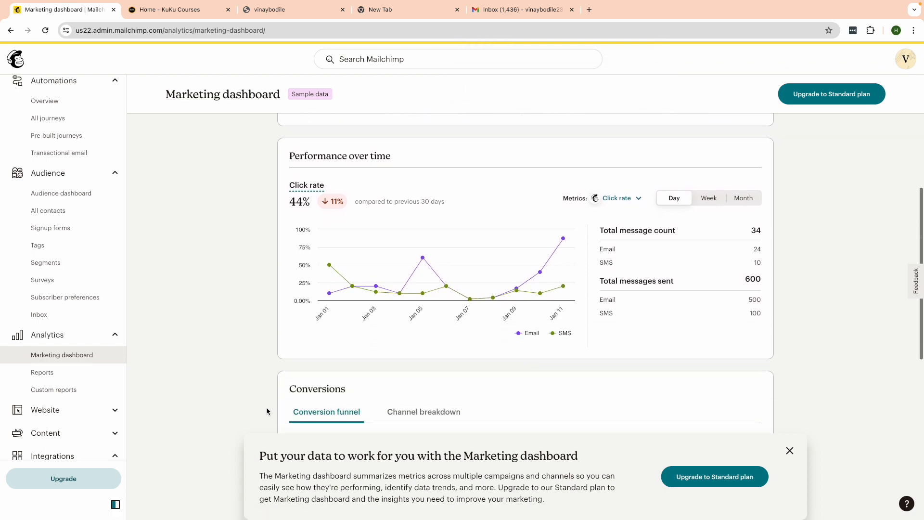
scroll(268, 410, "down", 5)
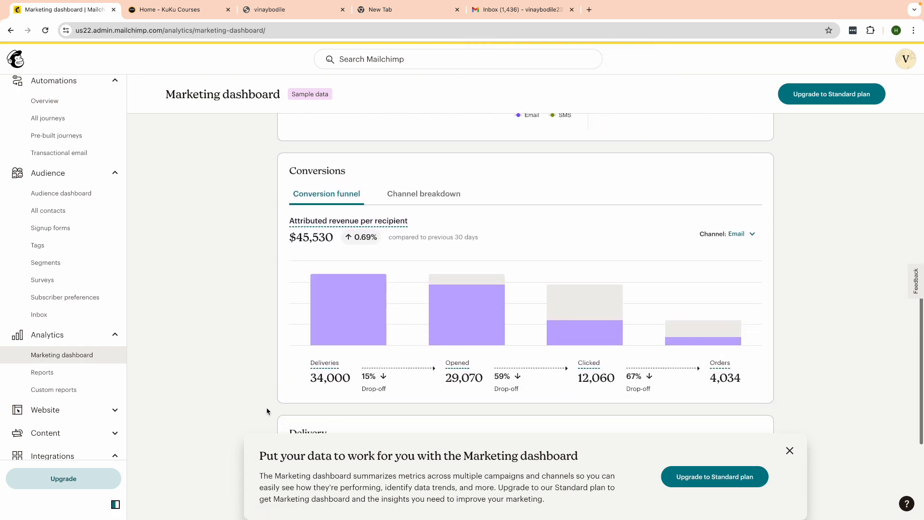
scroll(267, 411, "up", 10)
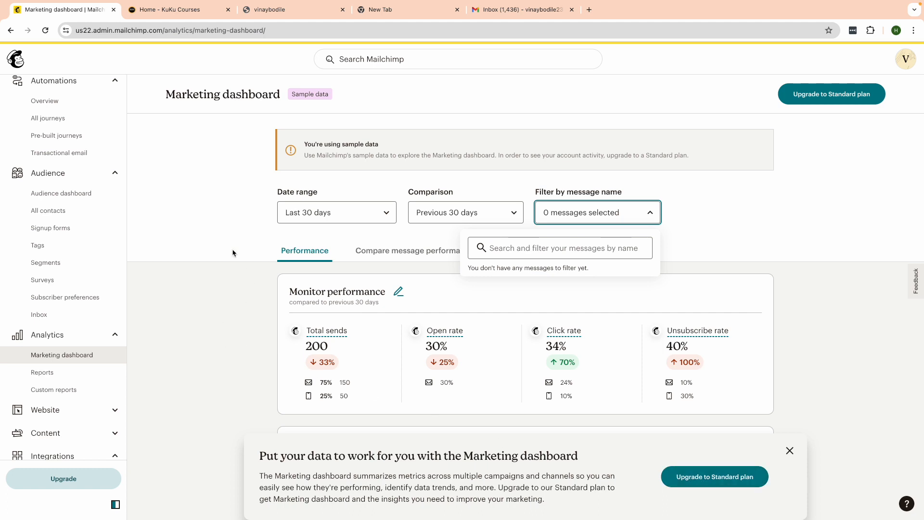
- Switch to the KuKu Courses website and search its course catalogue for "mailchimp"
left_click(189, 10)
left_click(117, 90)
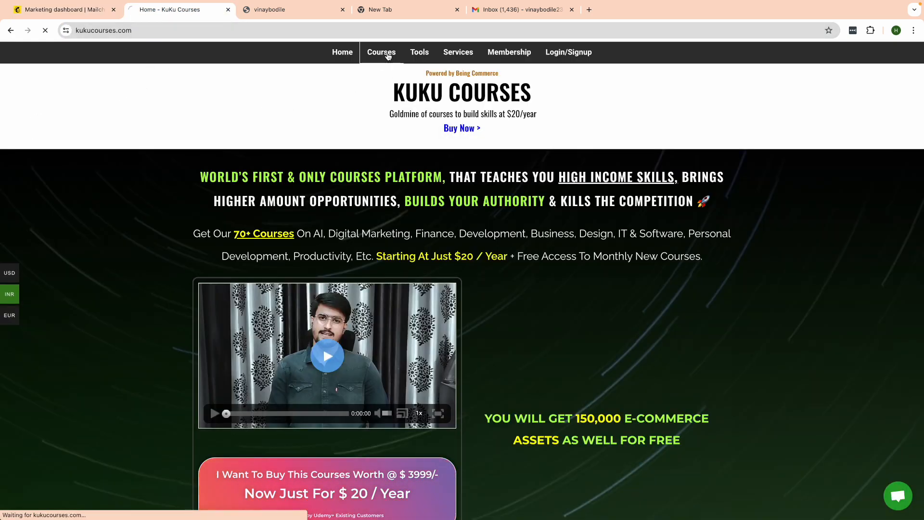
left_click(388, 55)
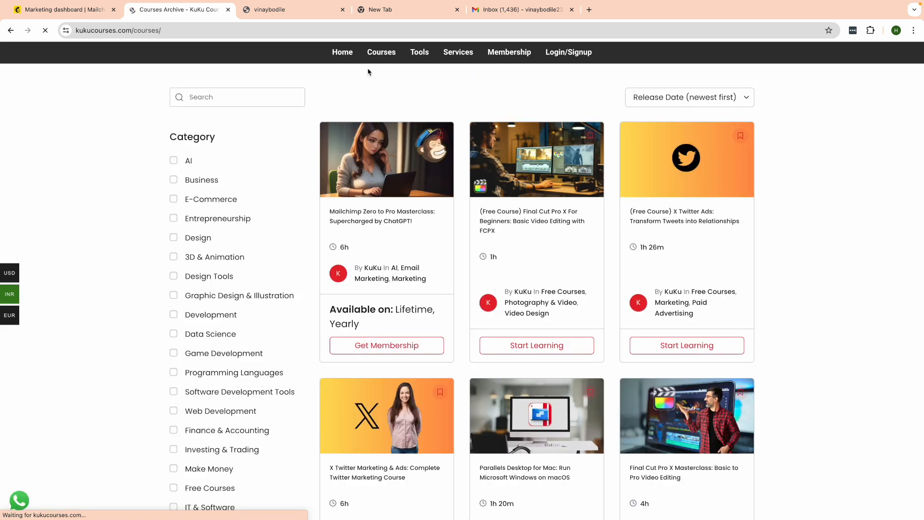
left_click(230, 102)
type("mailchimp")
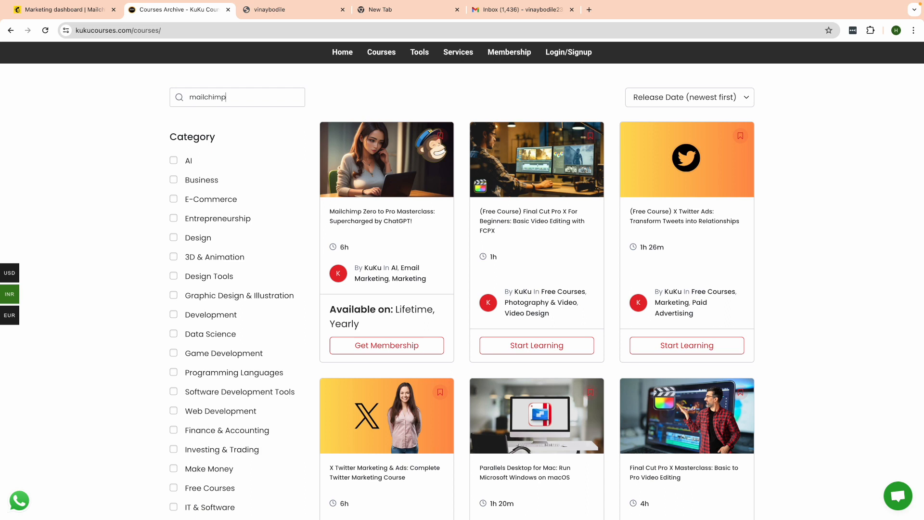
key("Return")
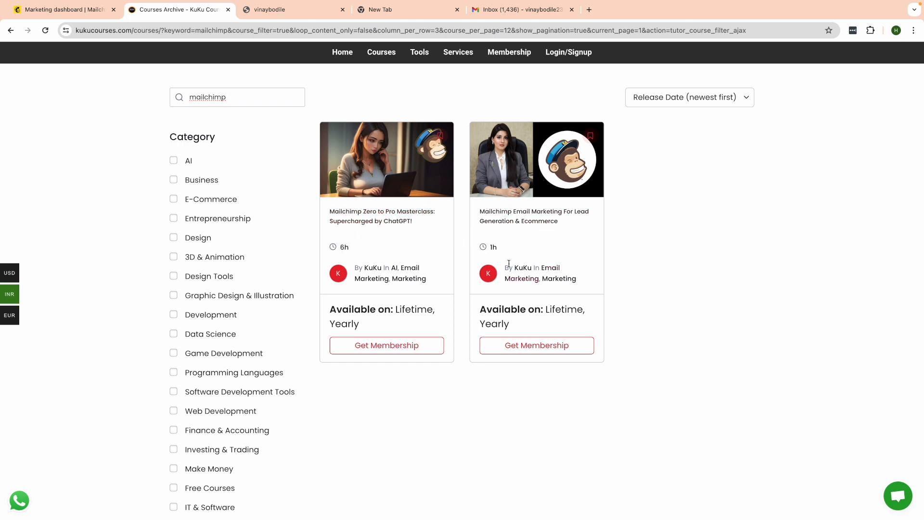
- Open the course Mailchimp Zero to Pro Masterclass: Supercharged by ChatGPT! and review its details down to the course content
left_click(379, 214)
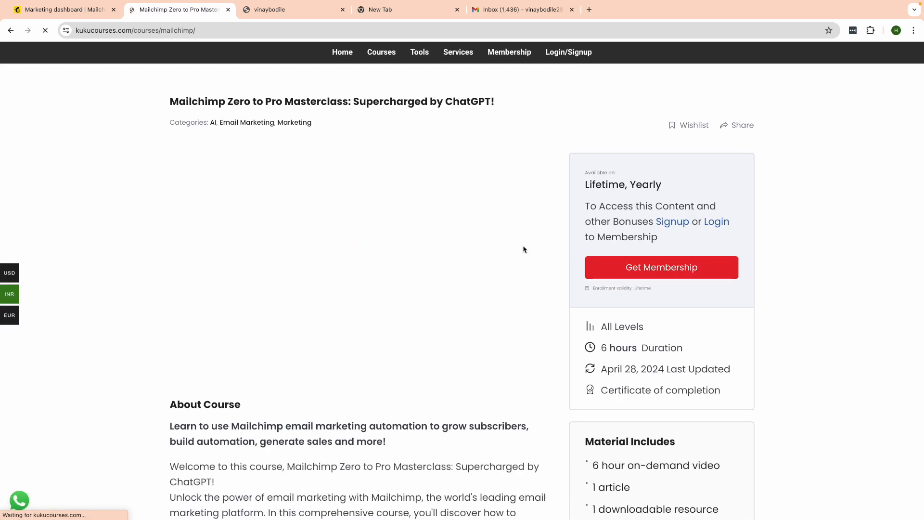
triple_click(603, 349)
left_click(570, 401)
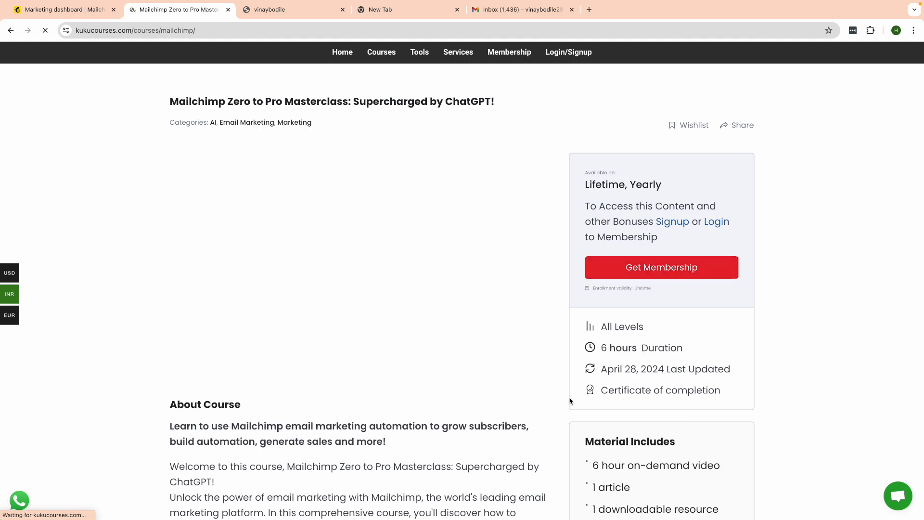
scroll(472, 470, "down", 20)
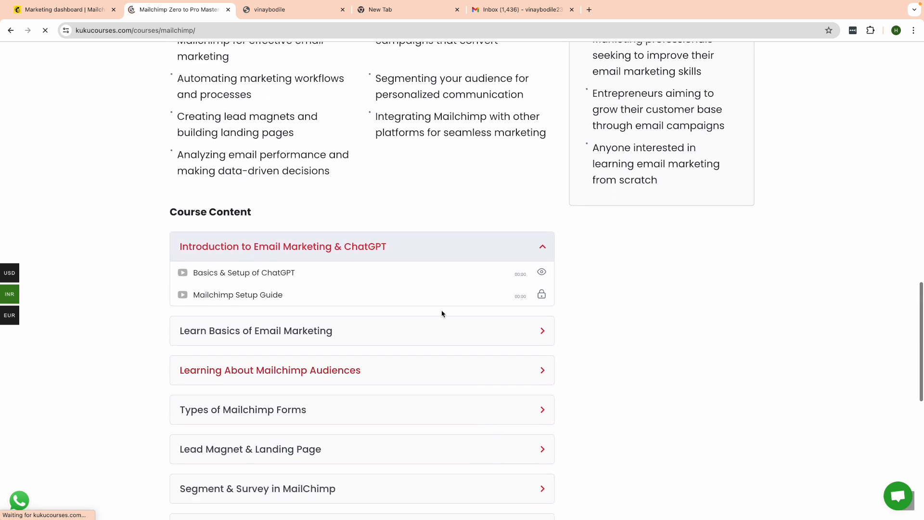
- Expand the sections Learn Basics of Email Marketing and Learning About Mailchimp Audiences and review their lessons
left_click(321, 331)
scroll(337, 356, "down", 2)
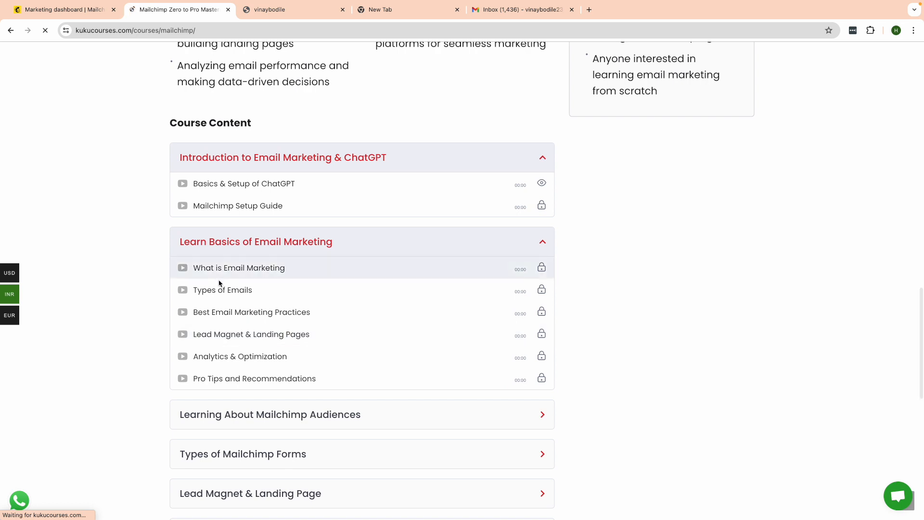
scroll(259, 331, "down", 1)
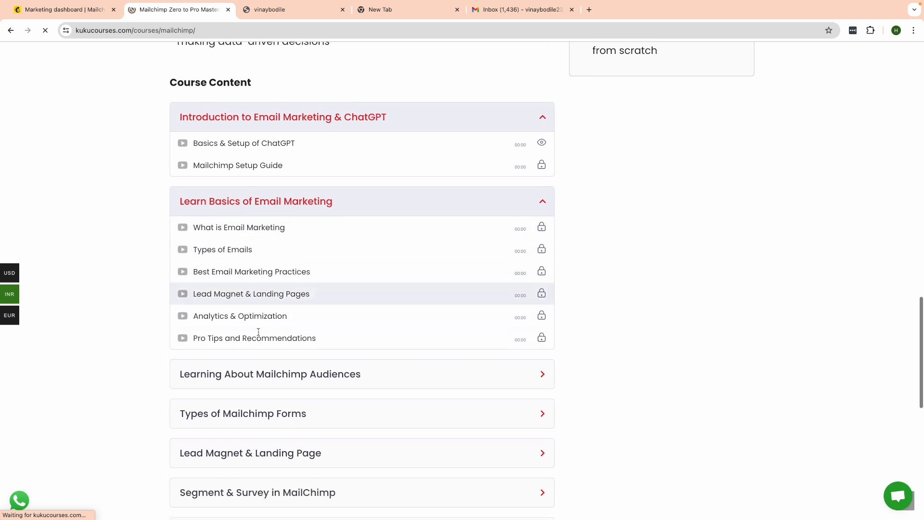
scroll(235, 323, "down", 2)
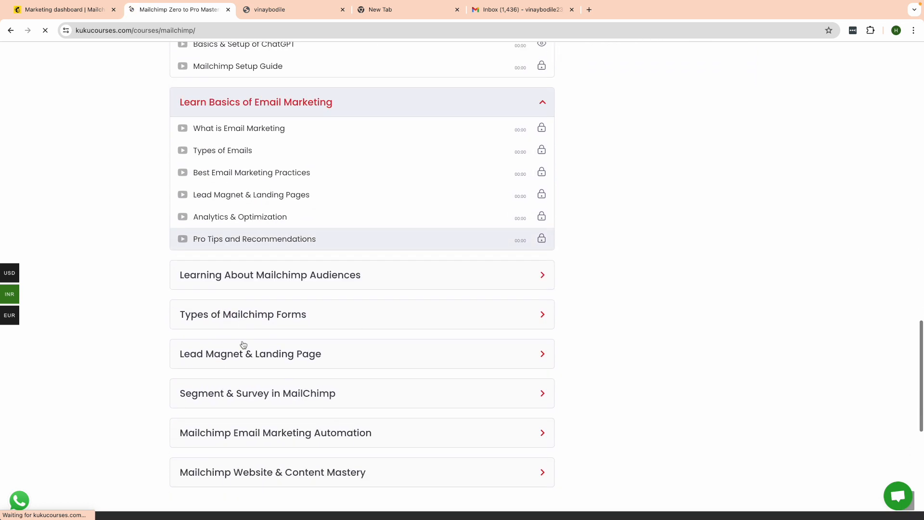
left_click(278, 274)
scroll(289, 308, "down", 2)
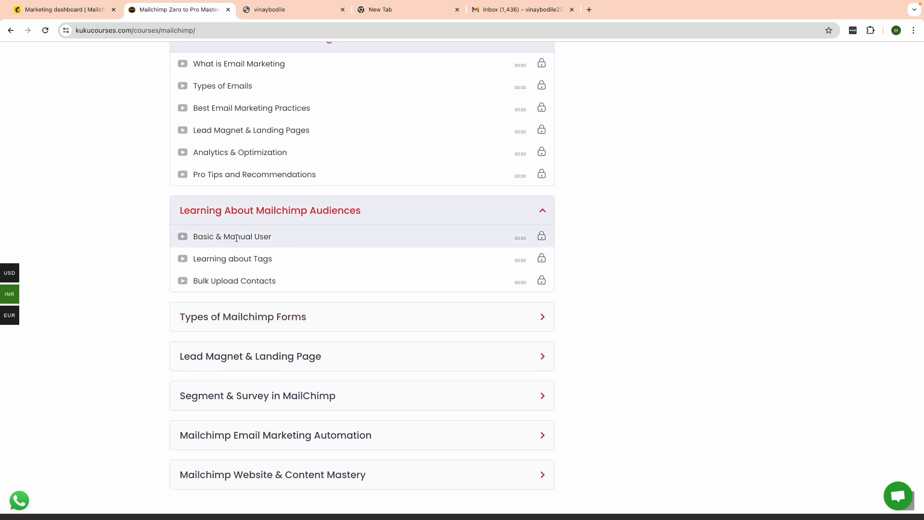
triple_click(236, 236)
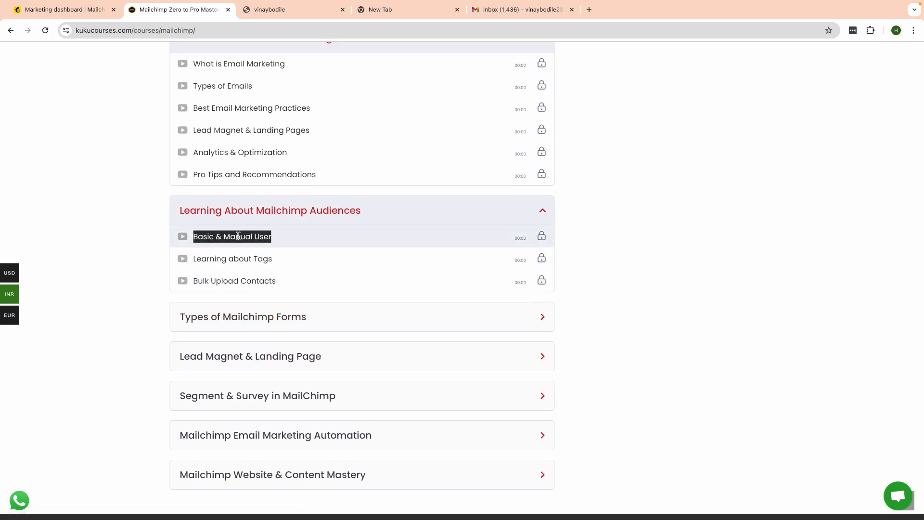
- Review the Learning about Tags and Bulk Upload Contacts lessons, and view the options for adding contacts in Mailchimp's All contacts area
triple_click(223, 260)
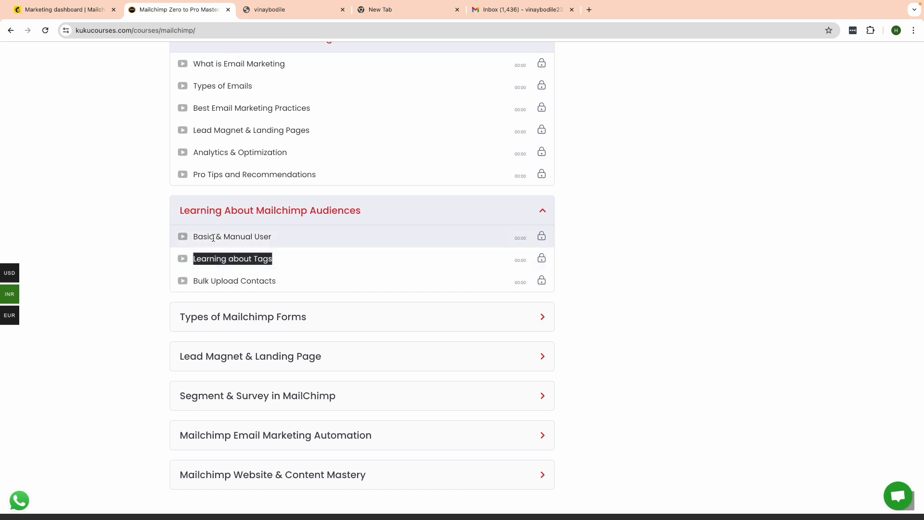
triple_click(224, 281)
left_click(67, 17)
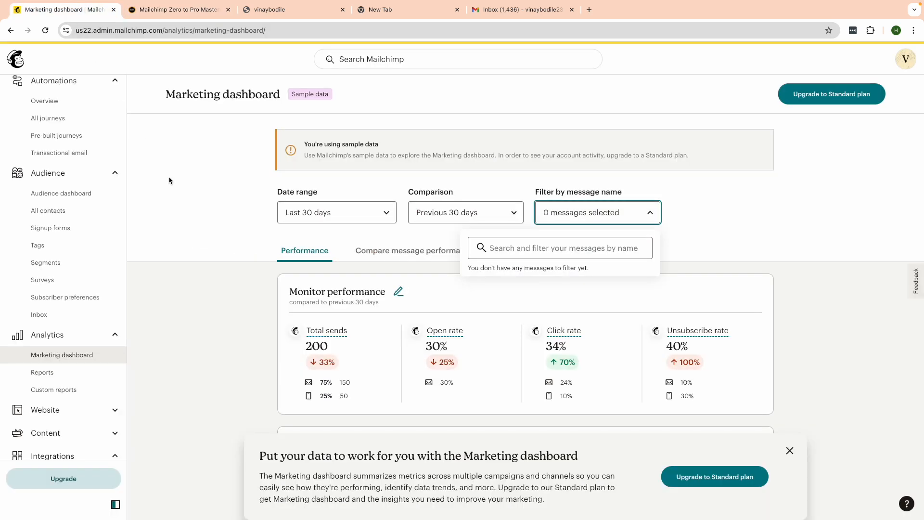
left_click(61, 212)
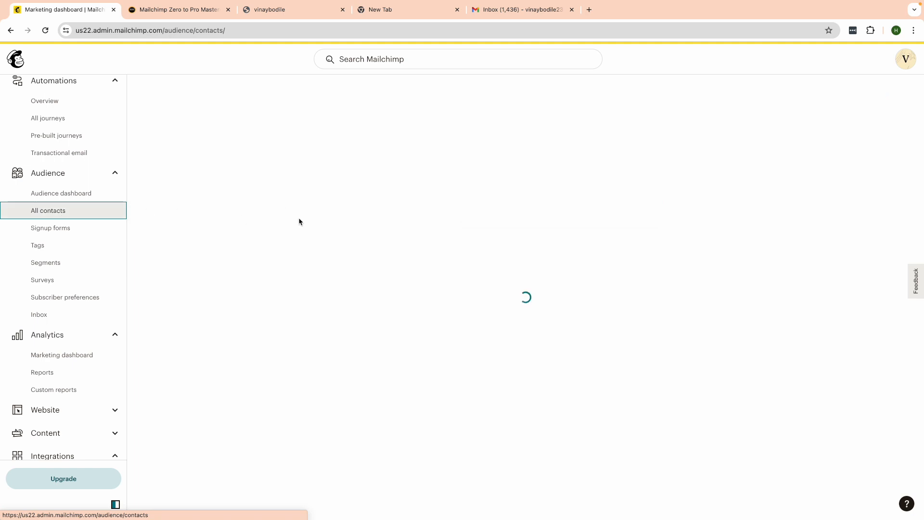
left_click(335, 226)
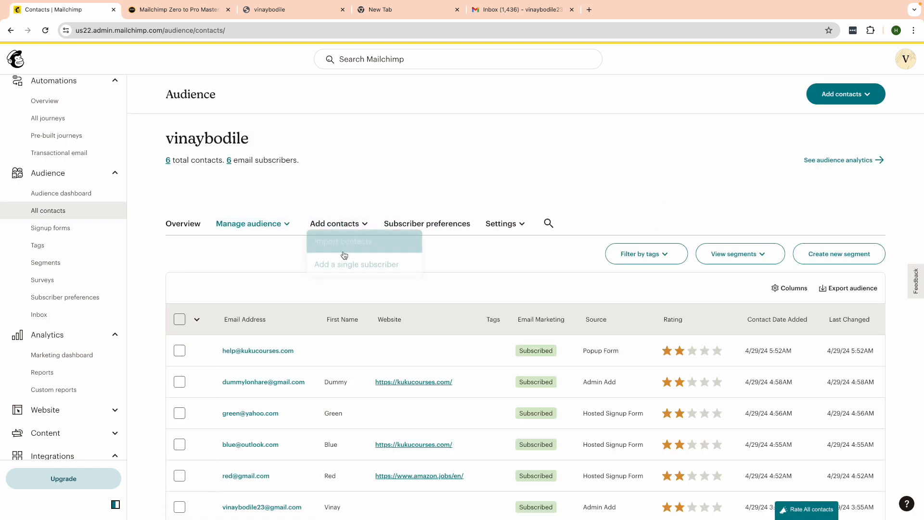
- Return to the KuKu Courses page, revisit the Learning about Tags lesson, and expand the Types of Mailchimp Forms section
left_click(175, 13)
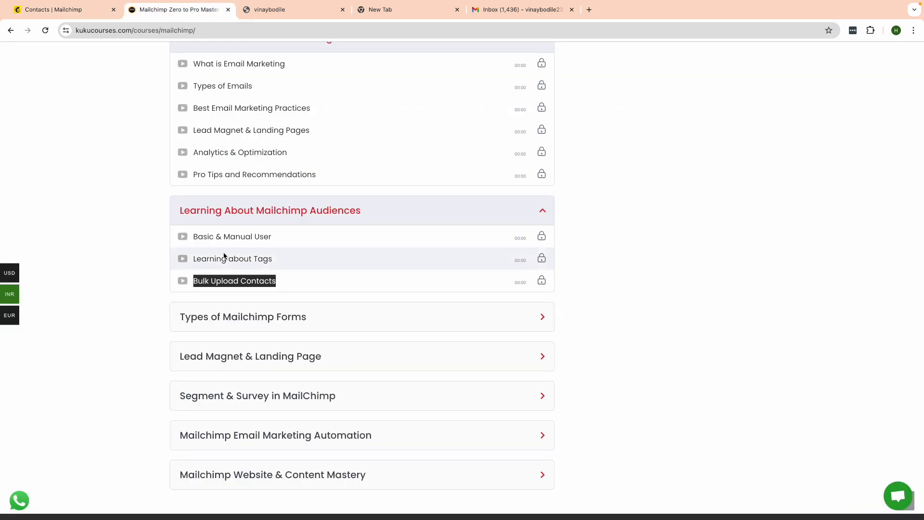
left_click(223, 270)
triple_click(217, 261)
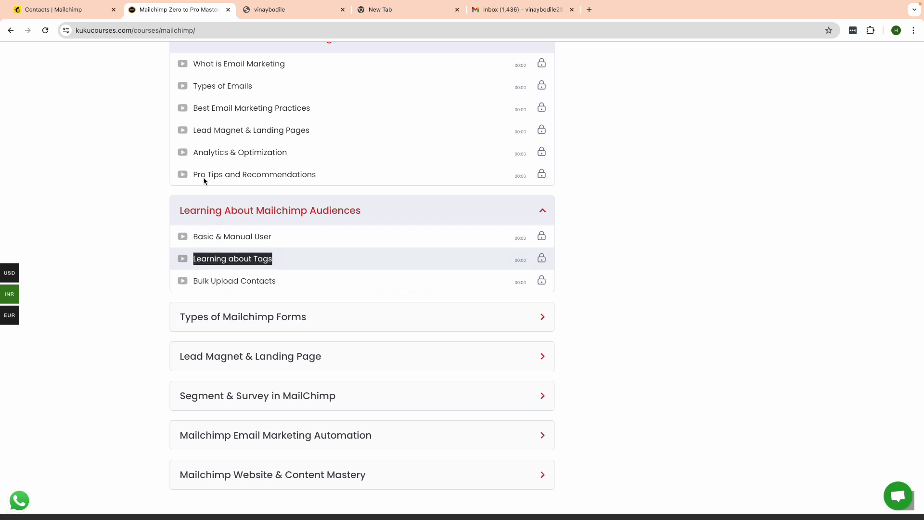
left_click(301, 318)
scroll(301, 322, "down", 3)
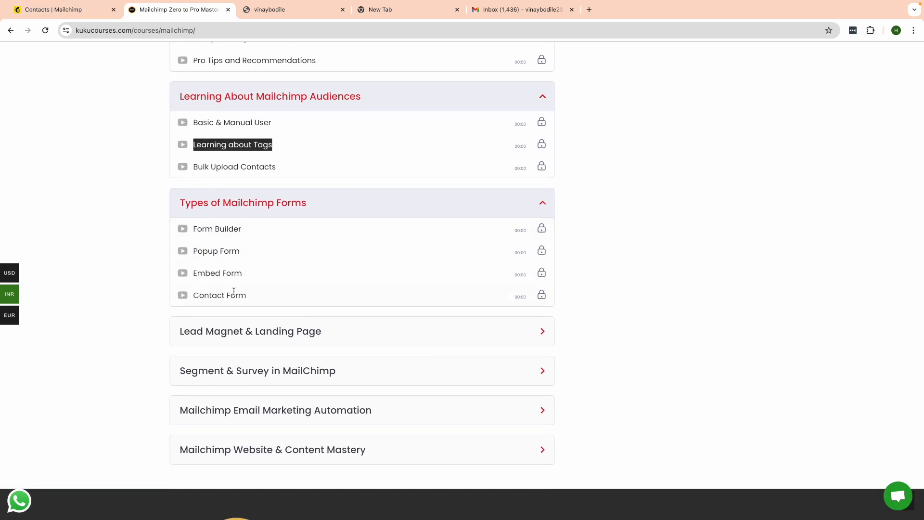
- Switch to Mailchimp and look through the available form types in the audience's Signup forms area
left_click(68, 9)
left_click(65, 228)
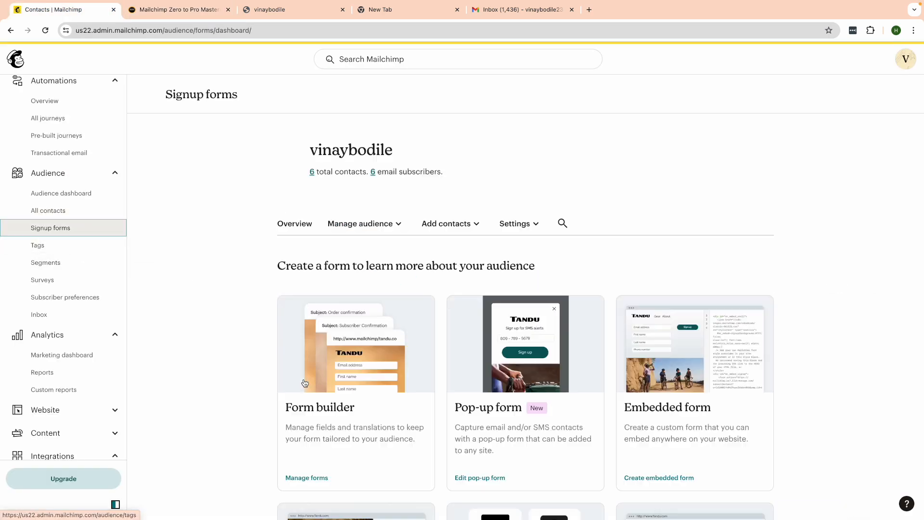
scroll(582, 346, "down", 2)
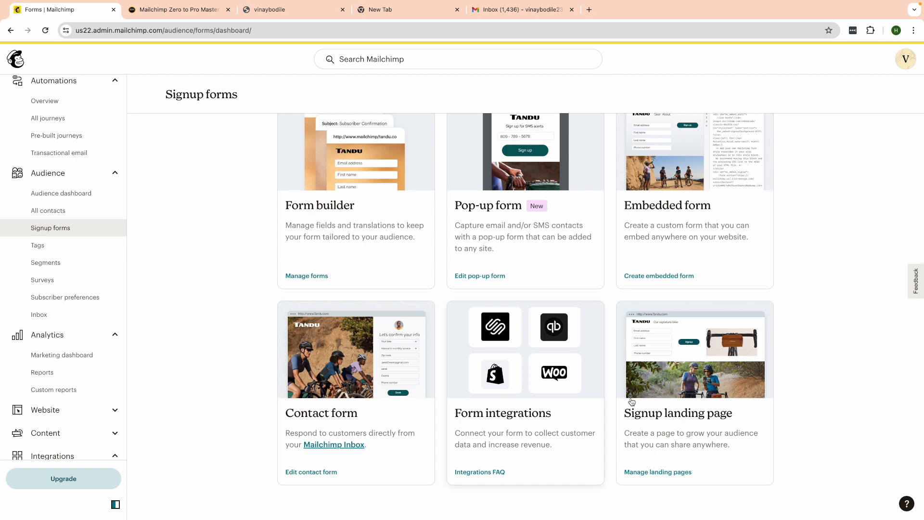
- Return to the KuKu Courses page, expand the Lead Magnet & Landing Page section and review its two lessons
left_click(146, 9)
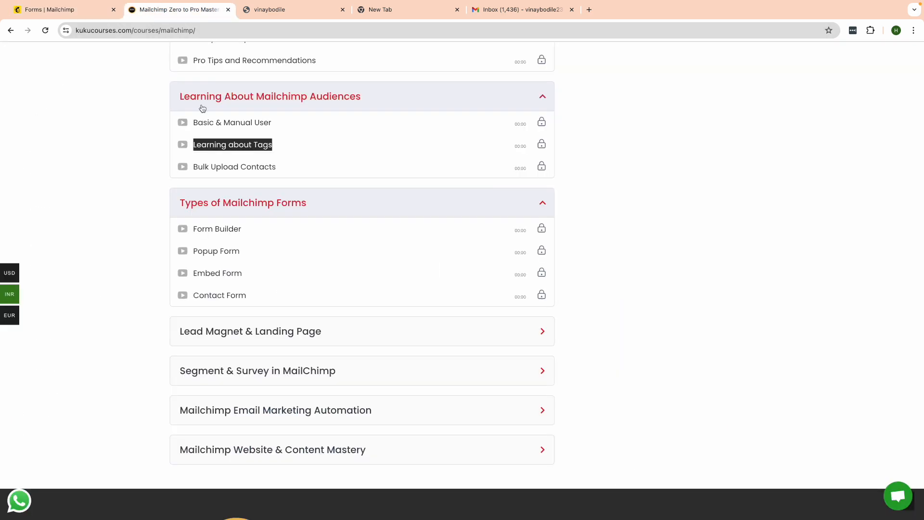
left_click(266, 329)
scroll(293, 255, "down", 3)
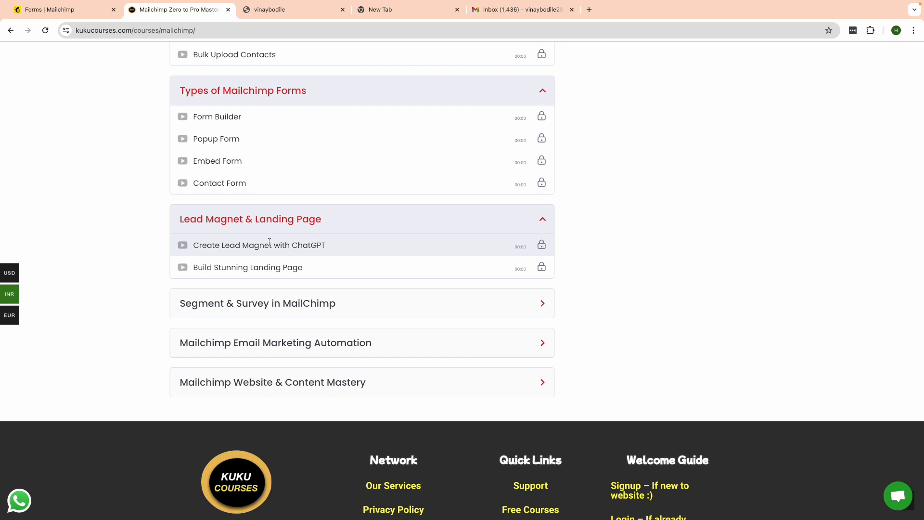
double_click(244, 246)
triple_click(243, 246)
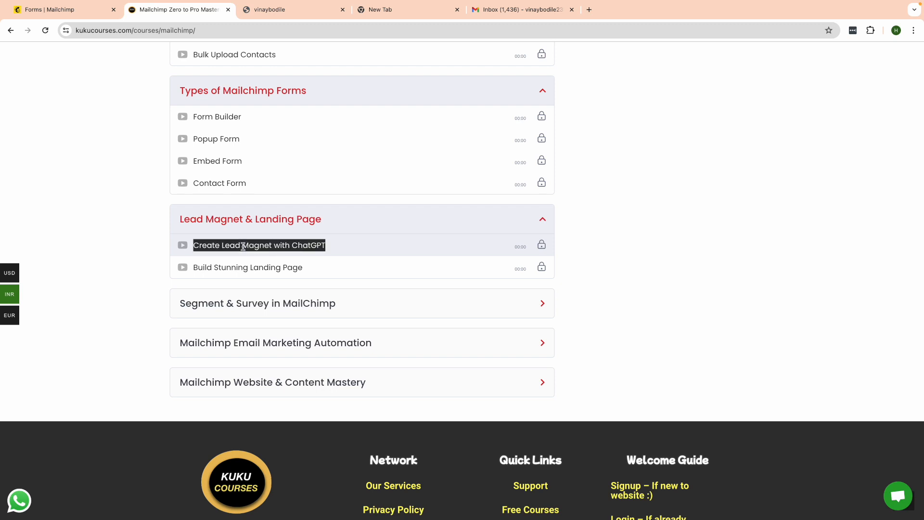
left_click(249, 268)
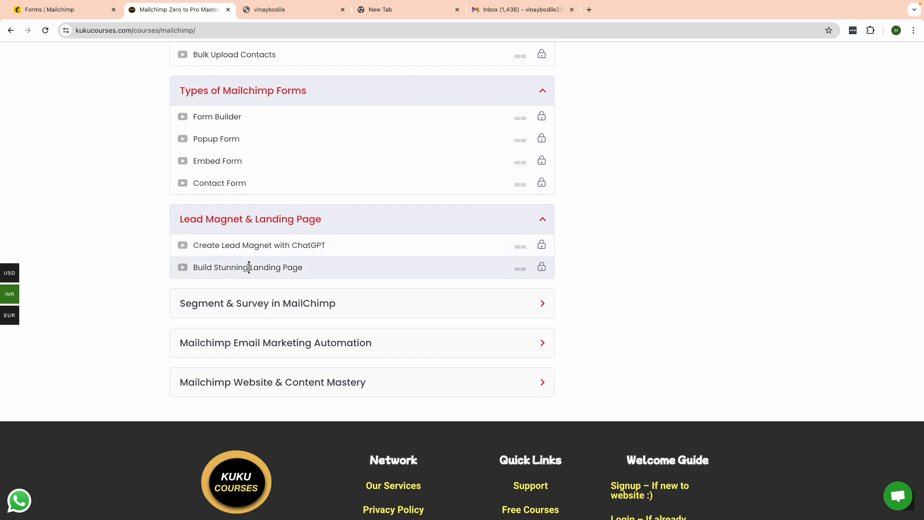
triple_click(242, 245)
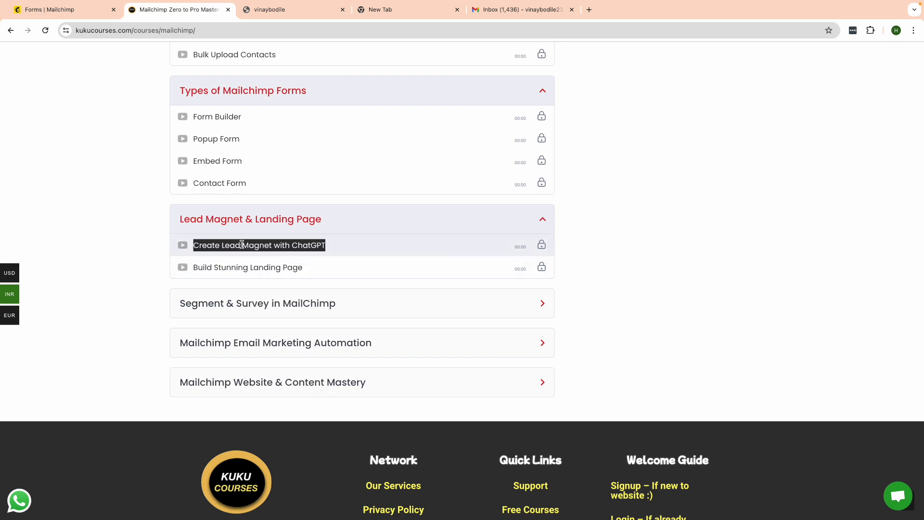
- Expand the Segment & Survey in MailChimp section and review its lessons, starting with Creating Segment For Specific Needs
left_click(274, 304)
scroll(155, 379, "down", 1)
scroll(155, 378, "down", 1)
left_click(146, 347)
double_click(241, 295)
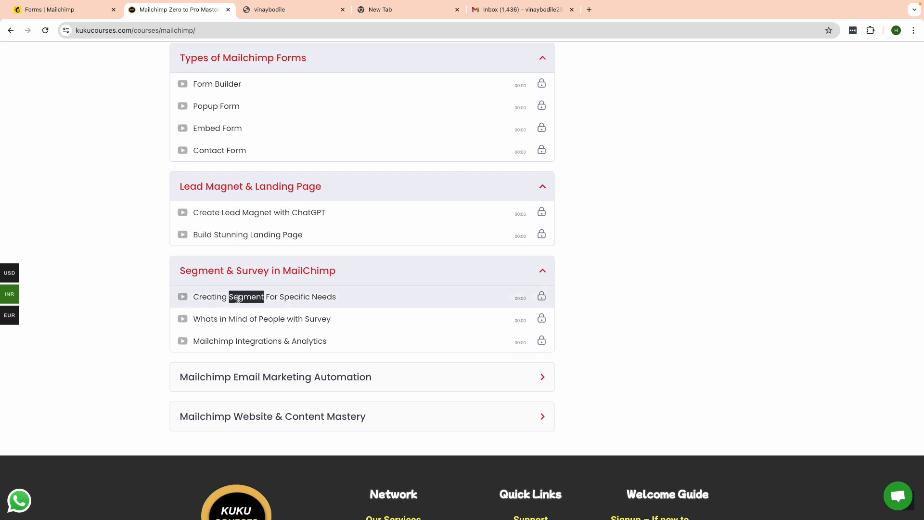
- Expand the Mailchimp Email Marketing Automation section, review its regular and automated campaign lessons, and go back up to the Material Includes list
left_click(242, 377)
scroll(318, 324, "down", 3)
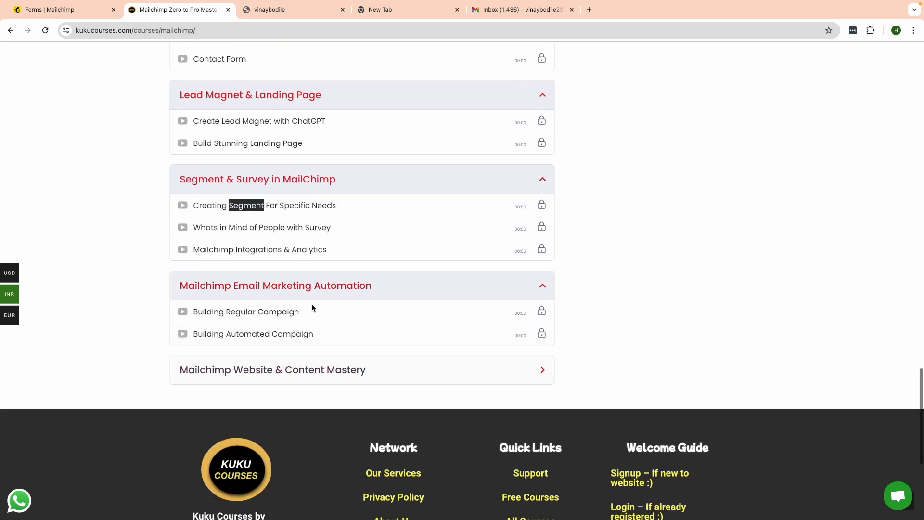
triple_click(269, 342)
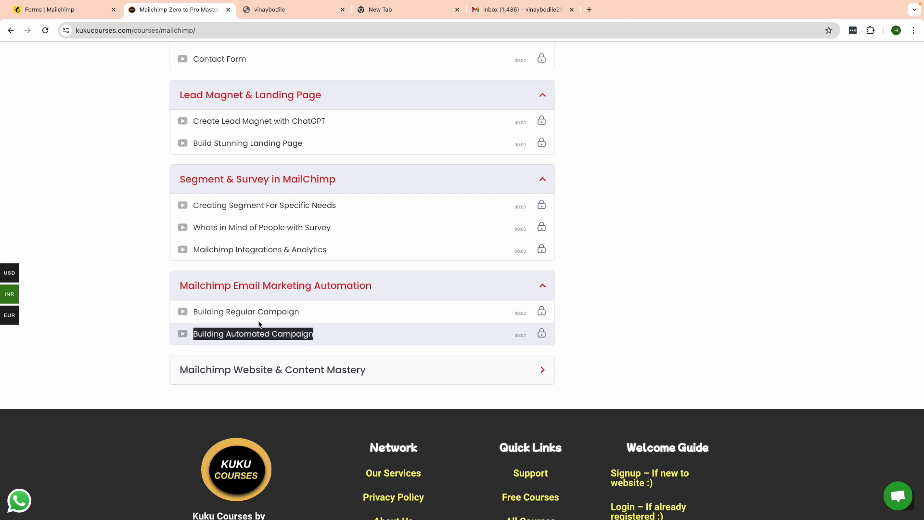
double_click(243, 311)
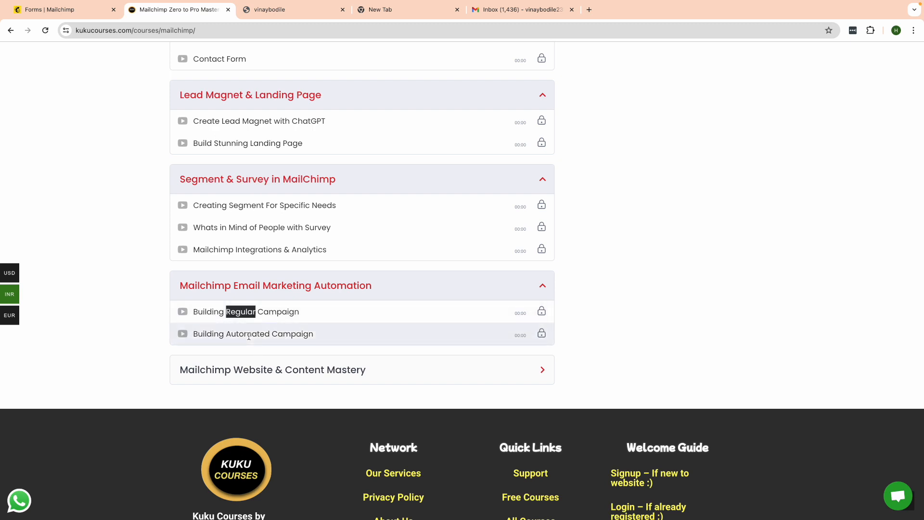
triple_click(248, 334)
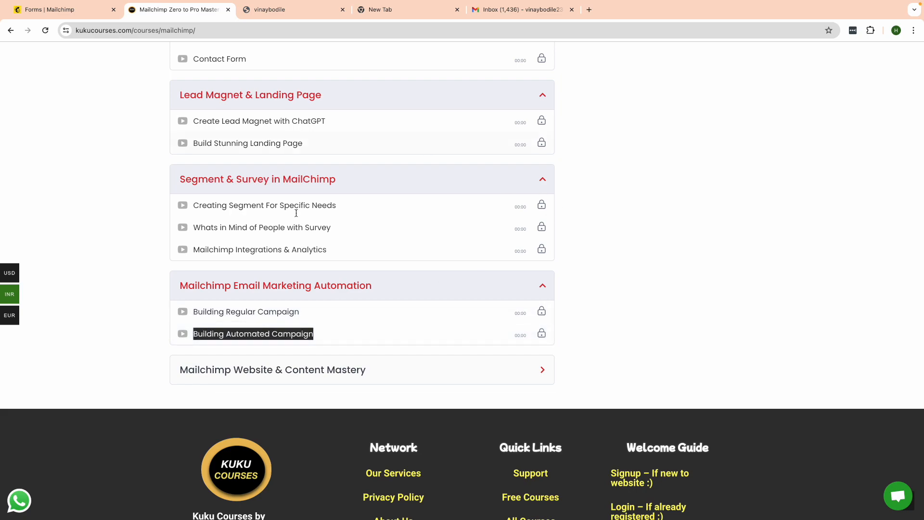
scroll(677, 223, "up", 15)
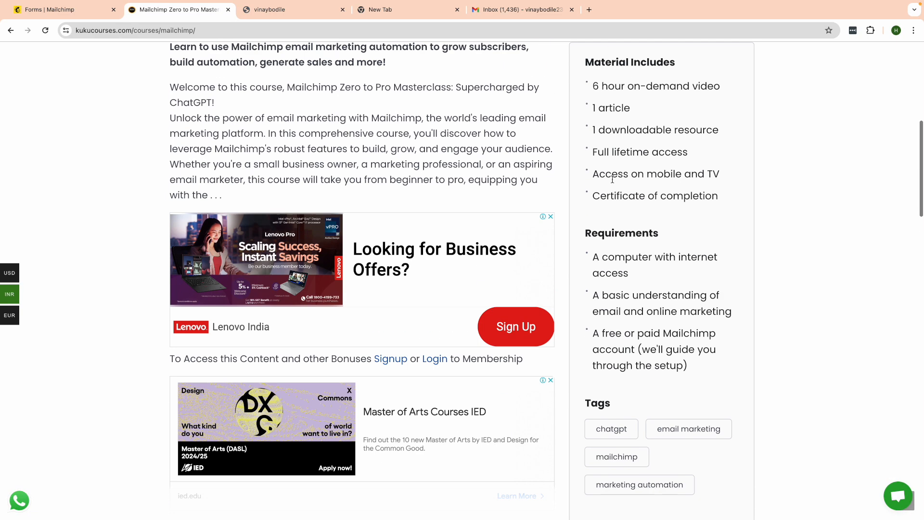
scroll(611, 163, "up", 5)
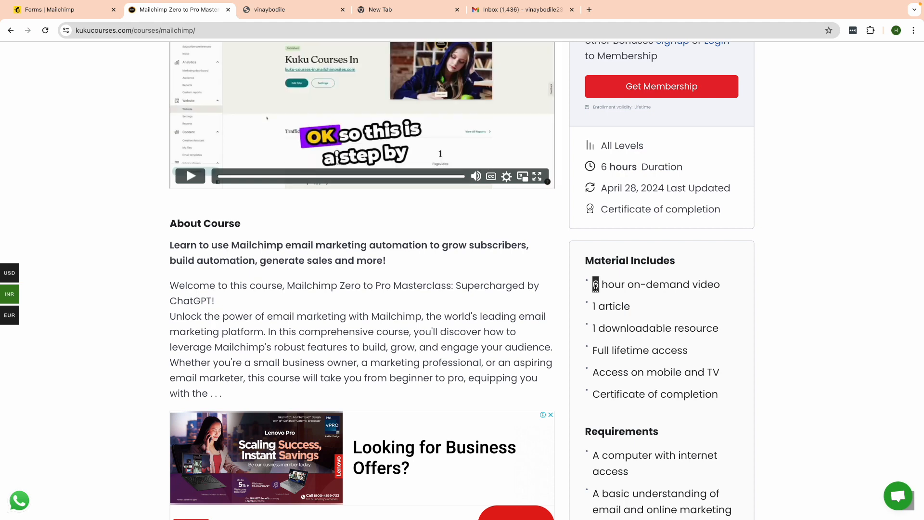
- Switch to Mailchimp and view the upgrade plan pricing, glance back at the KuKu Courses course overview, and close the pricing view
left_click(63, 18)
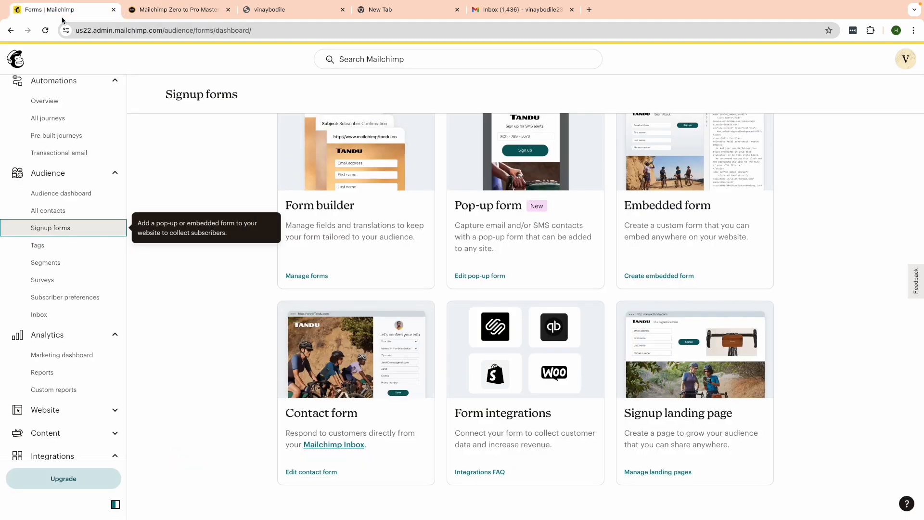
left_click(66, 481)
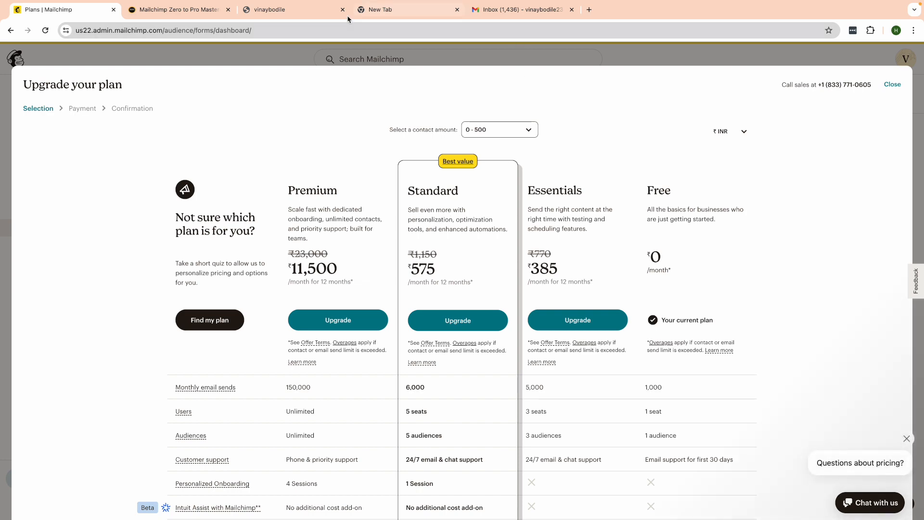
left_click(170, 17)
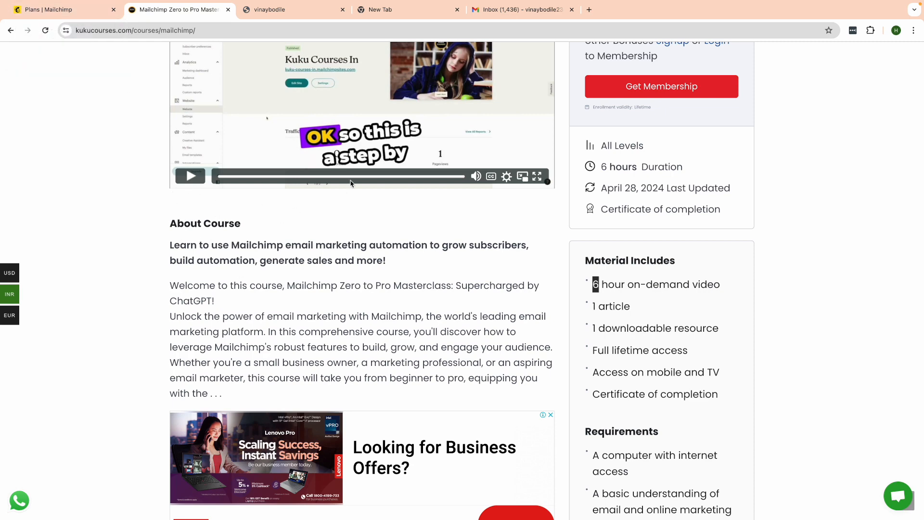
scroll(645, 282, "up", 4)
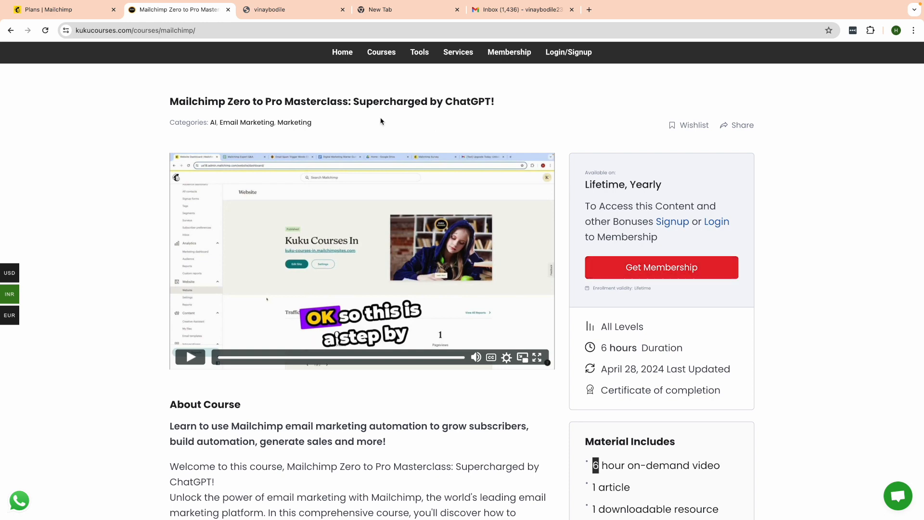
left_click(52, 14)
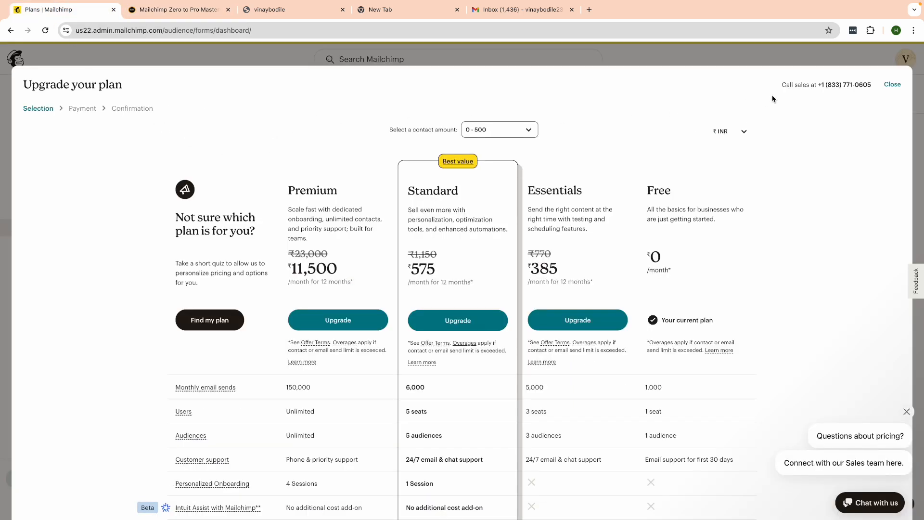
left_click(893, 84)
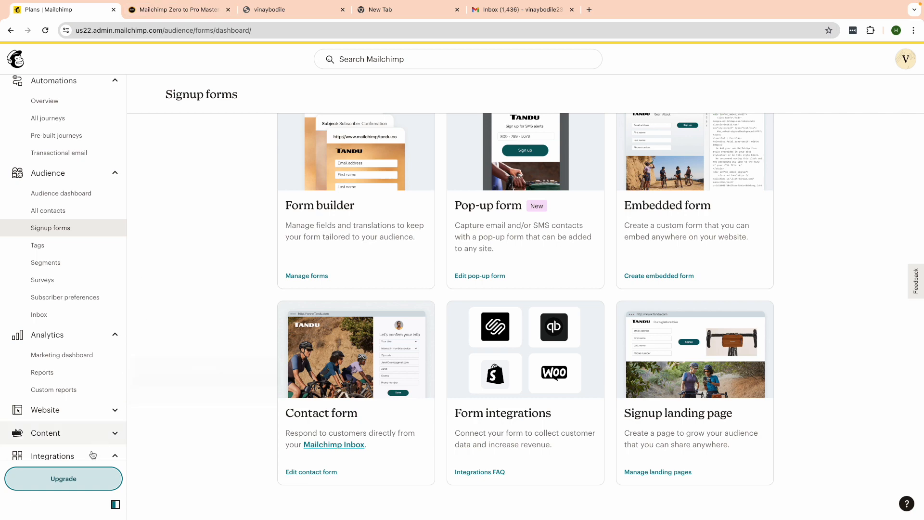
- Reopen Mailchimp's upgrade plans, compare the plan features through to Forms & Landing Pages, and close the comparison
left_click(81, 480)
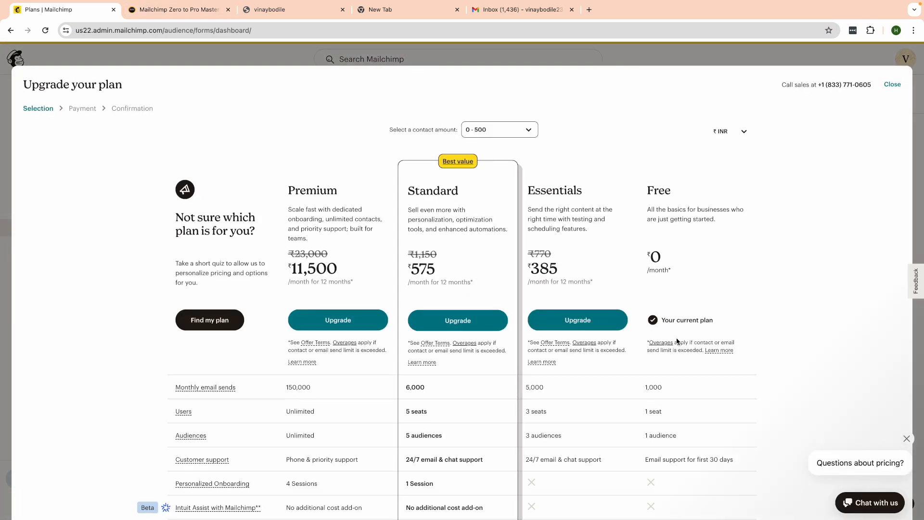
scroll(677, 342, "down", 7)
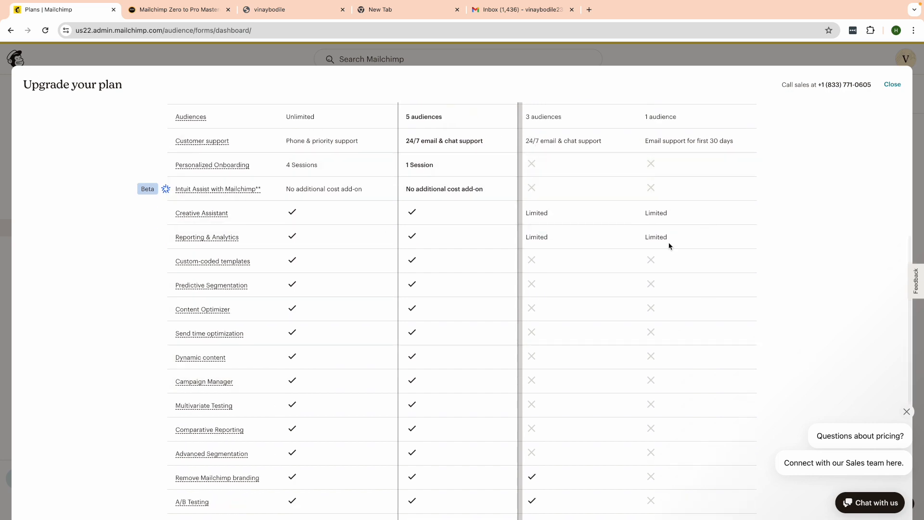
scroll(670, 246, "down", 3)
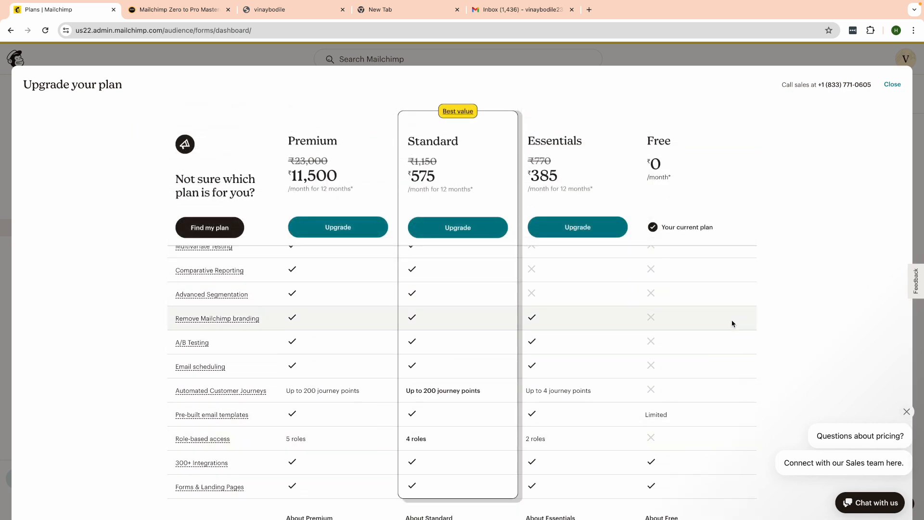
left_click(897, 84)
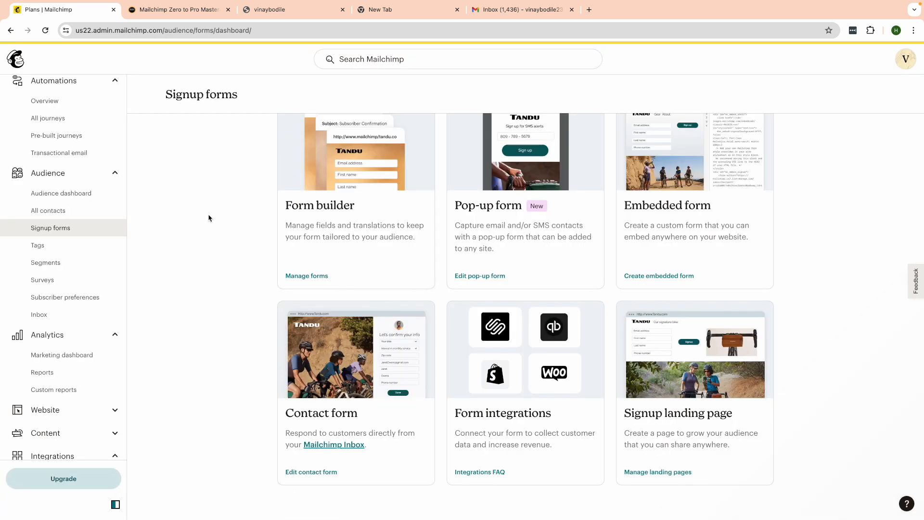
scroll(208, 218, "up", 4)
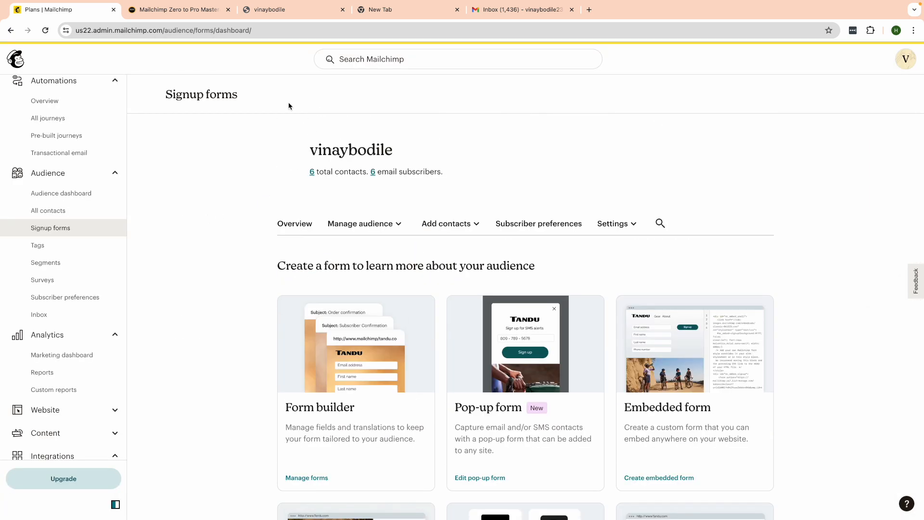
- Switch to the KuKu Courses page, point out the Mailchimp course title, and open the site's membership plans
left_click(190, 16)
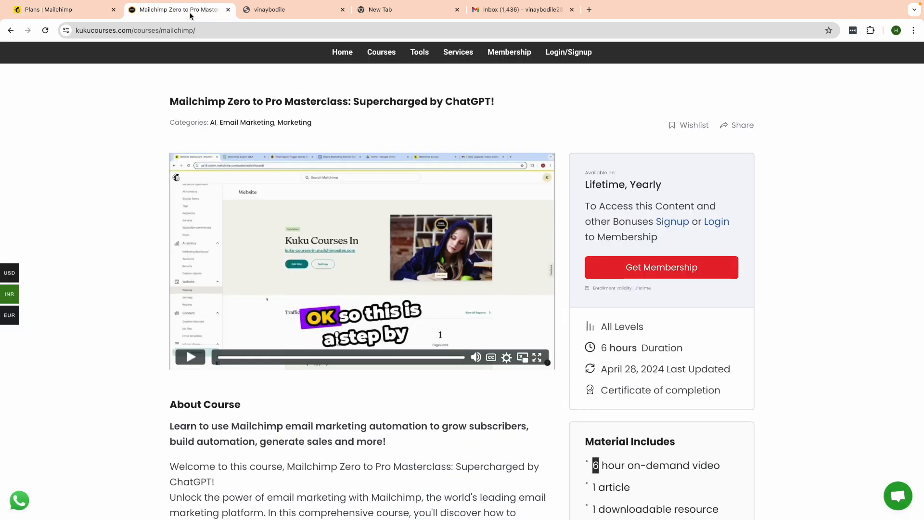
triple_click(223, 101)
left_click(293, 98)
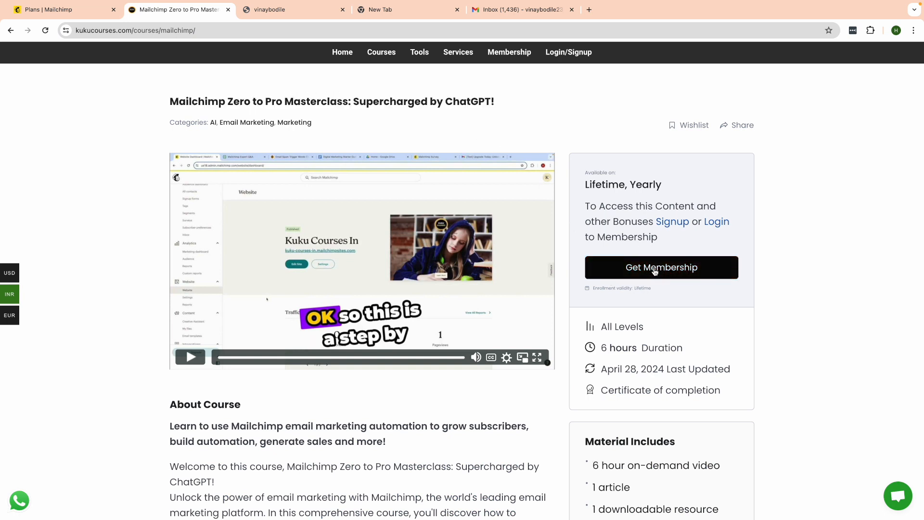
left_click(507, 58)
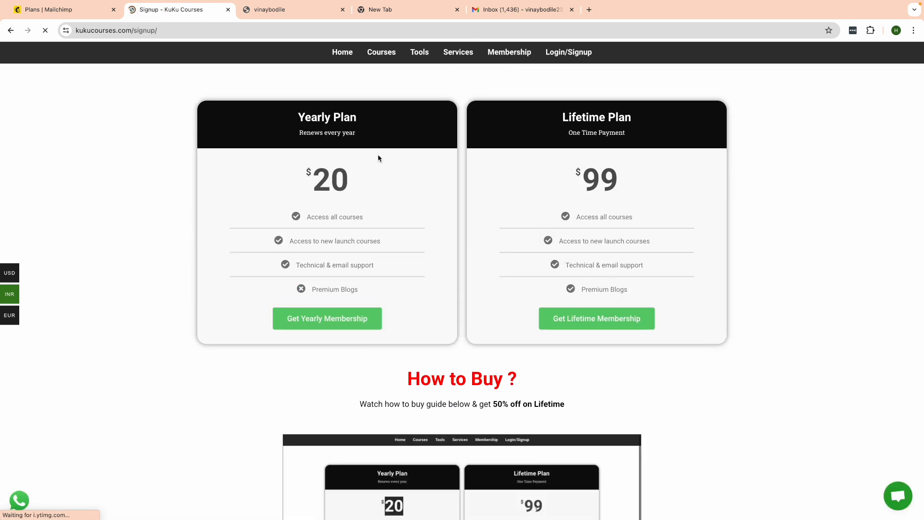
- Point out the Yearly Plan and Lifetime Plan titles, and open the KuKu Courses catalogue in a new browser tab
double_click(313, 111)
triple_click(585, 112)
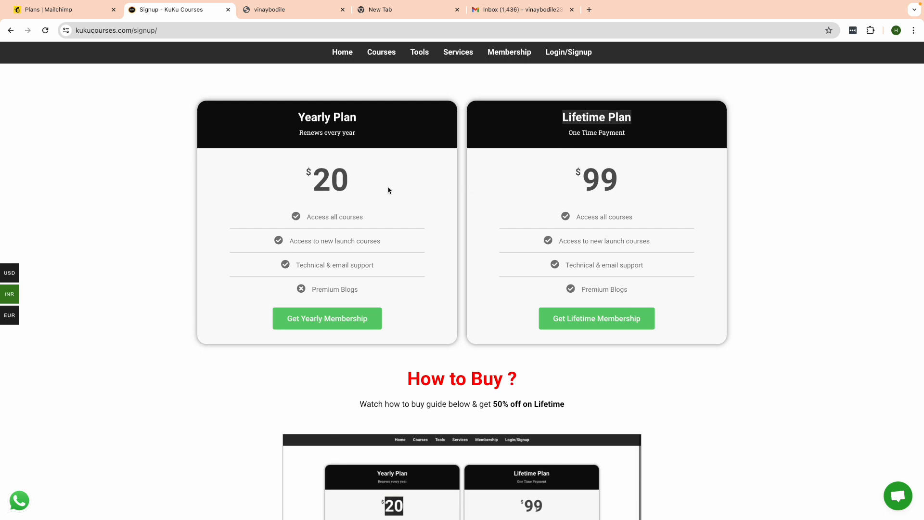
right_click(382, 59)
left_click(391, 64)
left_click(280, 14)
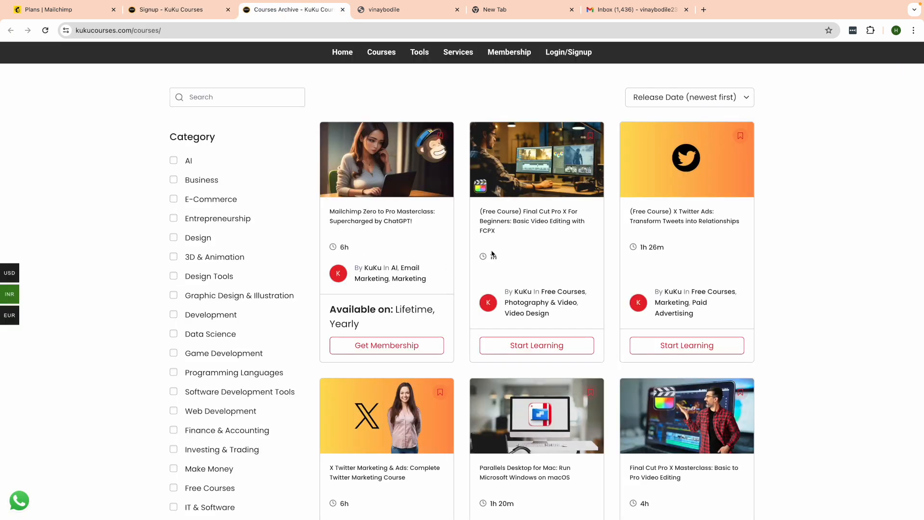
- Browse the course cards and category filters in the catalogue, and return to its beginning
scroll(584, 229, "down", 3)
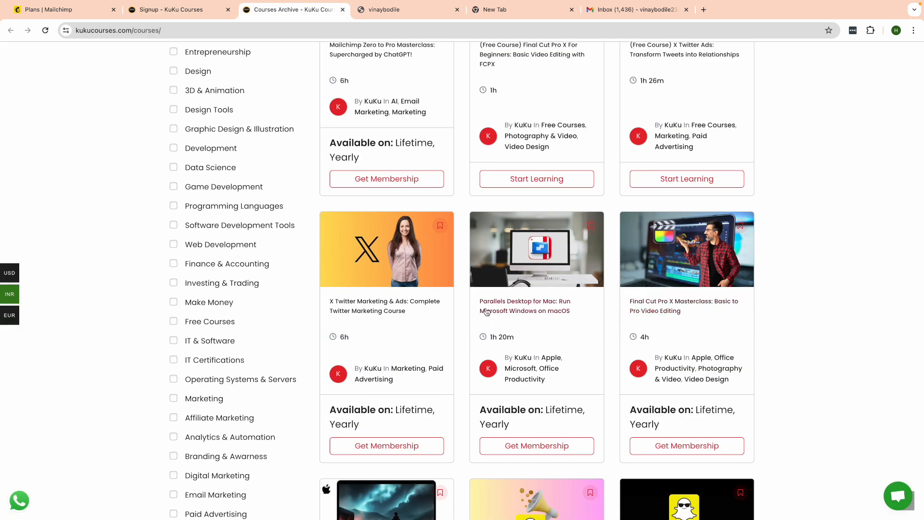
scroll(464, 389, "down", 8)
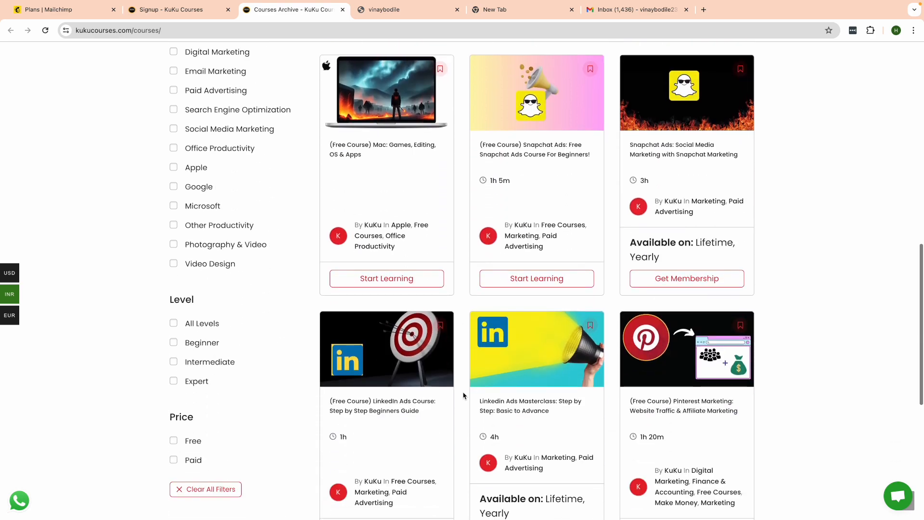
scroll(463, 394, "up", 5)
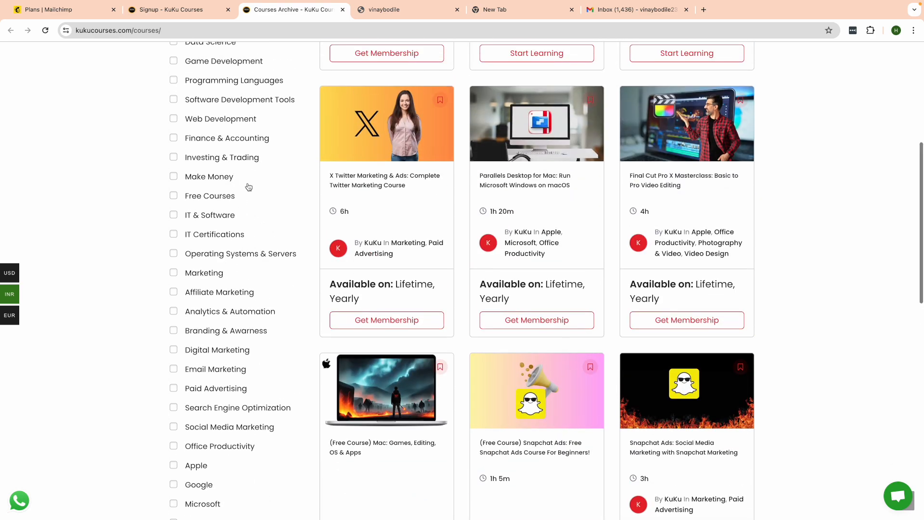
scroll(270, 159, "up", 5)
scroll(279, 145, "up", 2)
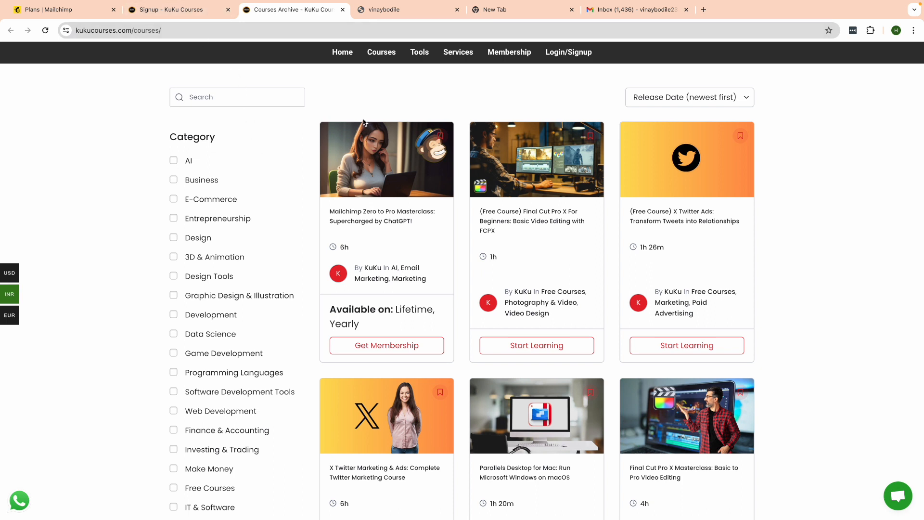
- Search the course catalogue for mailerlite, and replace the search term with mautic
left_click(220, 95)
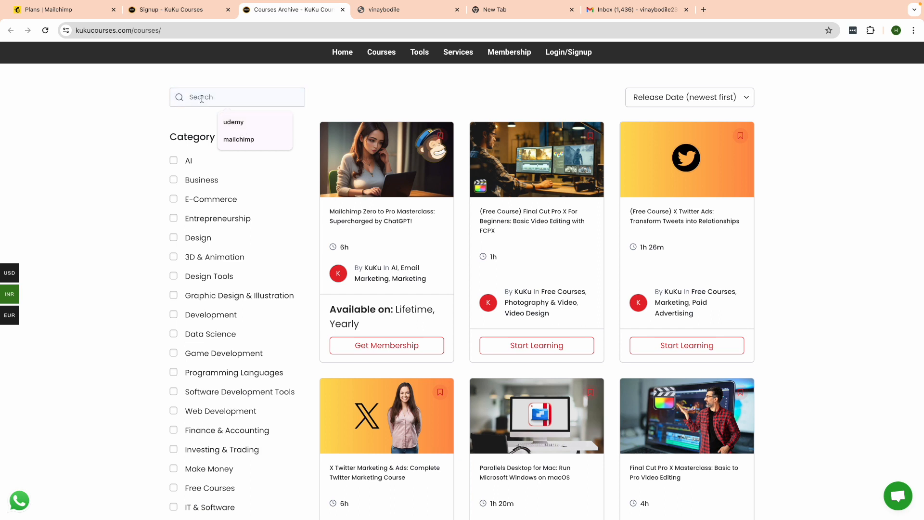
type("mailerlit")
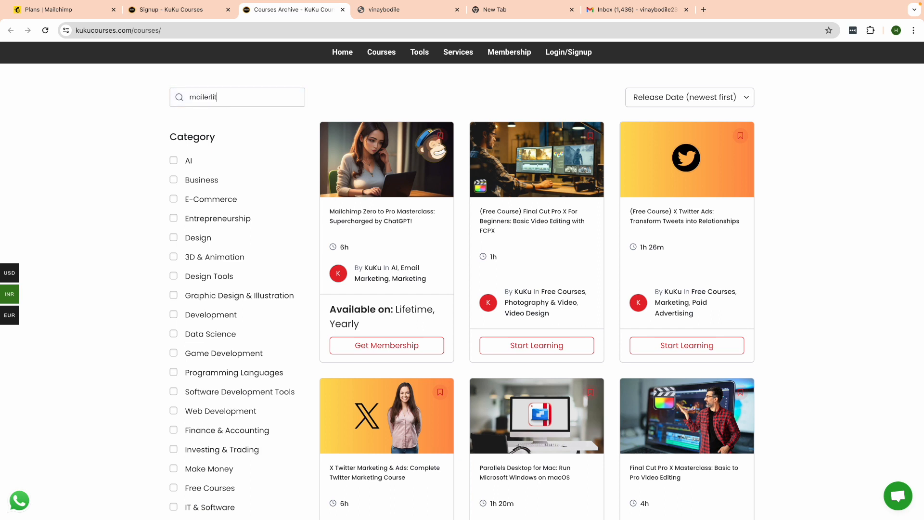
type("e")
key("Return")
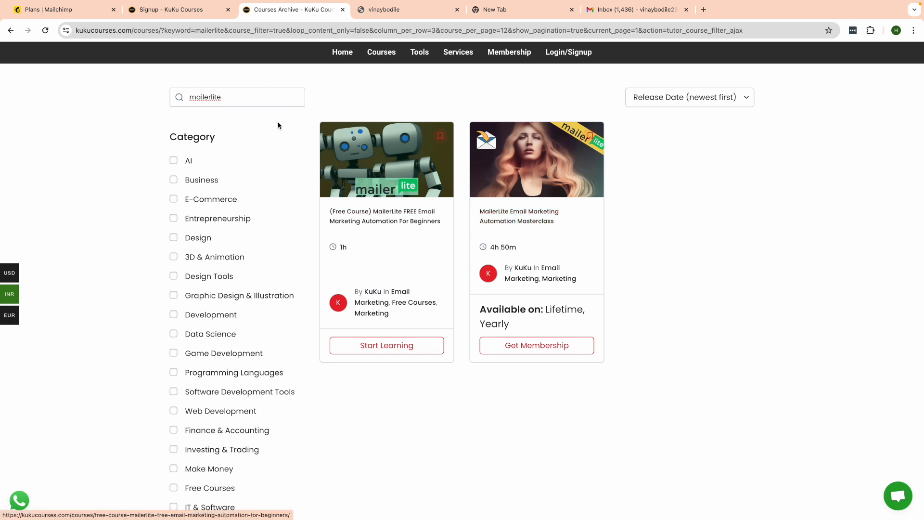
double_click(205, 97)
type("mautic")
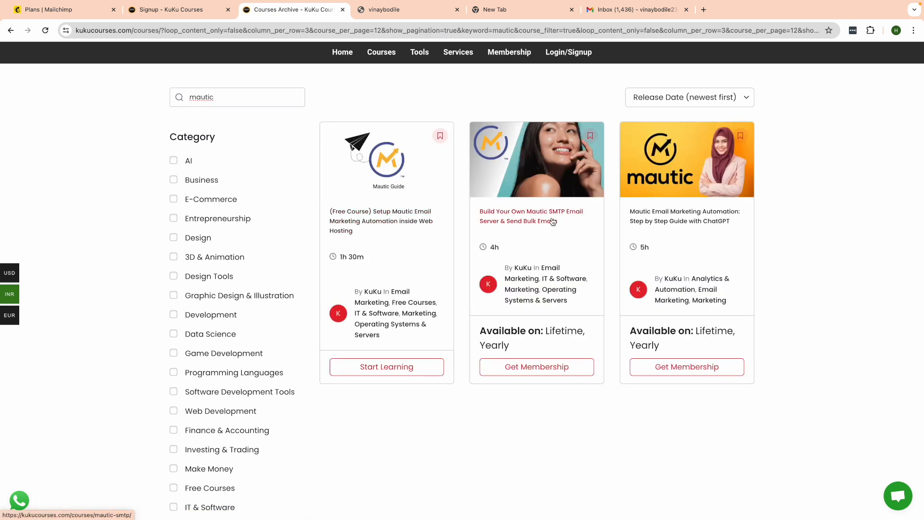
- Switch to Mailchimp, view its upgrade plan pricing from the Signup forms page, and close the pricing view
left_click(68, 14)
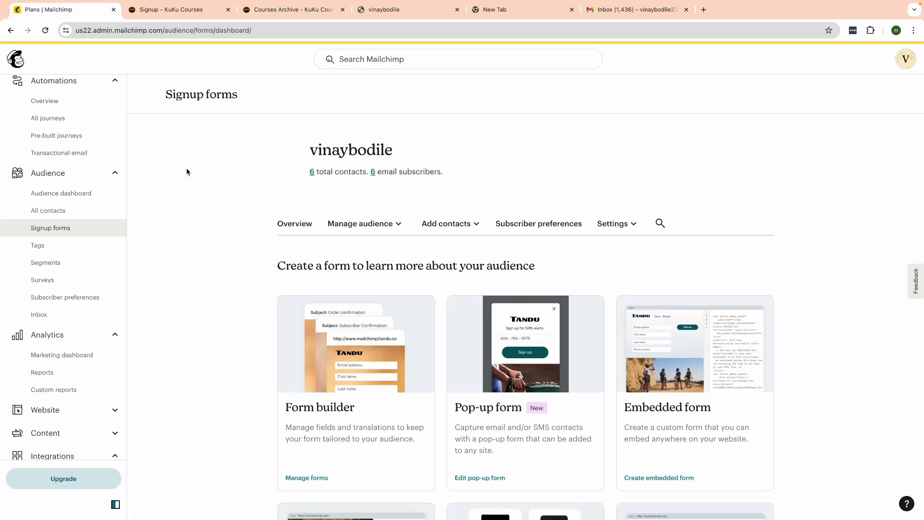
left_click(62, 478)
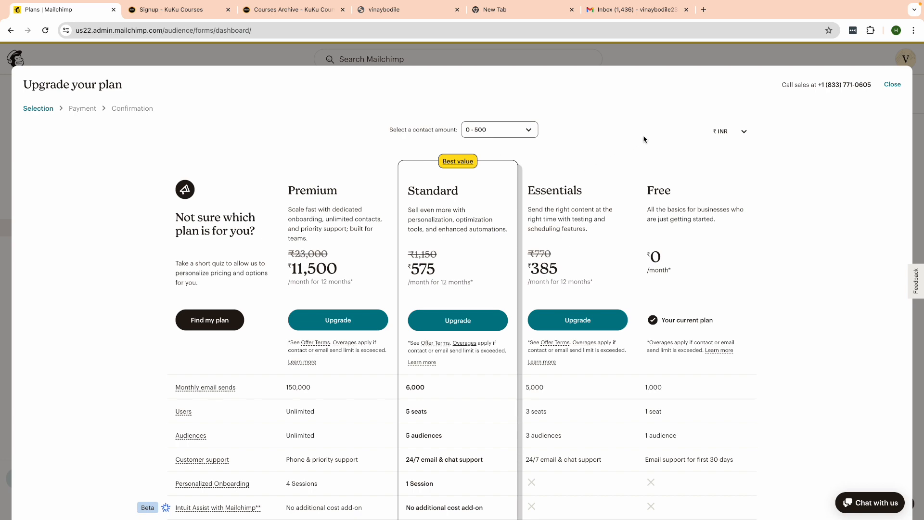
left_click(894, 86)
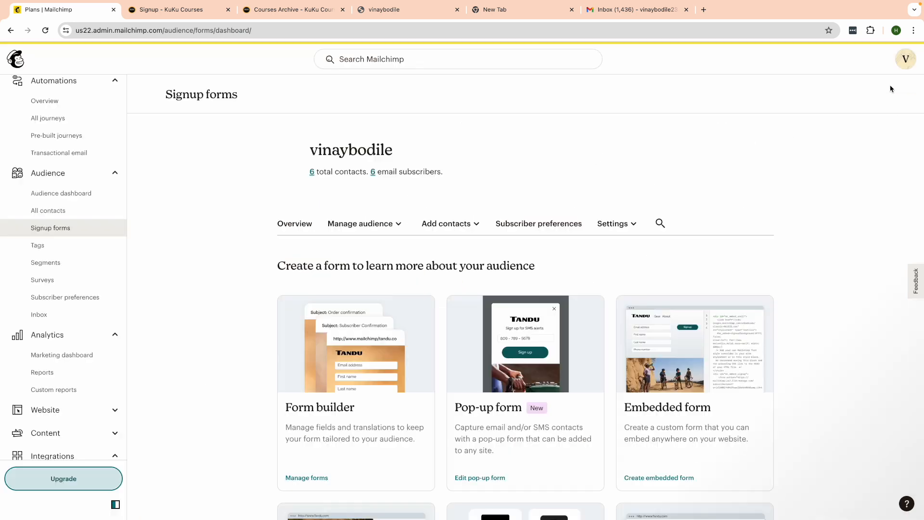
- Go back to the KuKu Courses catalogue, reload the full course list, and switch to the membership plans page
left_click(285, 18)
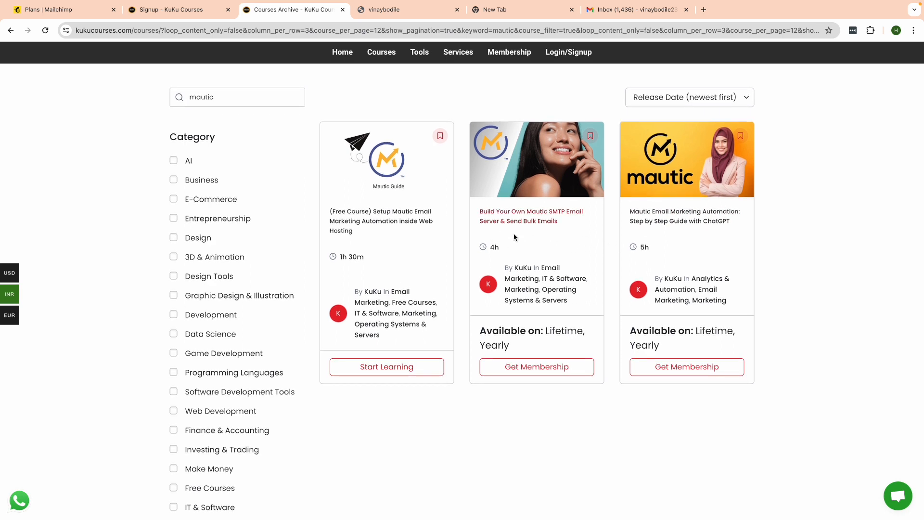
left_click(384, 58)
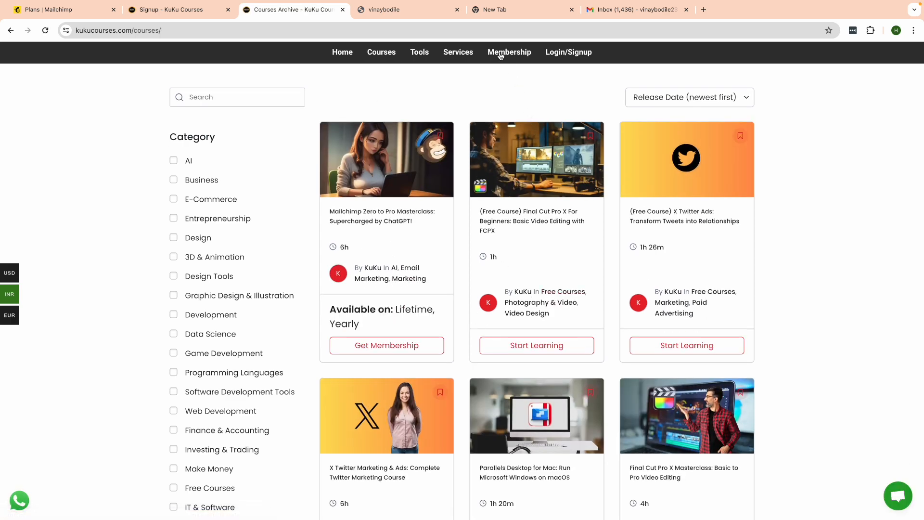
key("ctrl+shift+Tab")
left_click(461, 250)
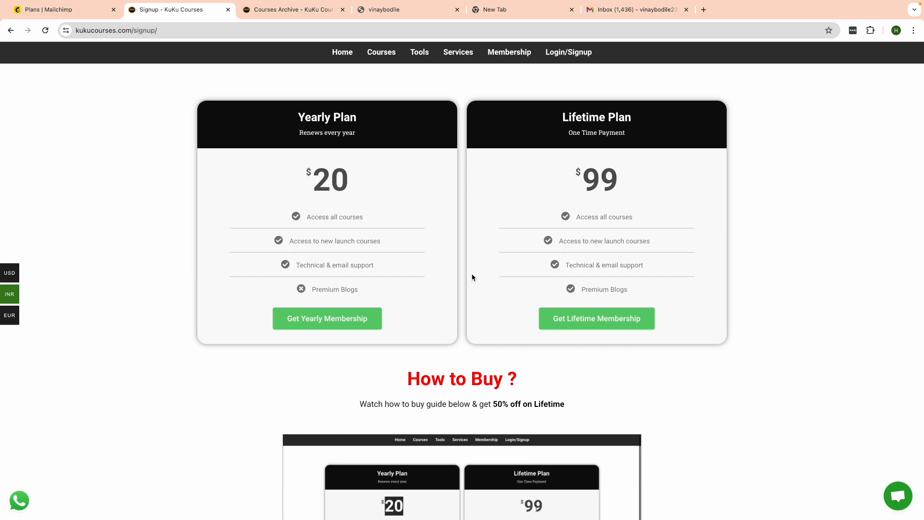
- Review the Yearly and Lifetime plans and the How to Buy guide, pointing out the 50% off on Lifetime offer
scroll(473, 277, "down", 1)
left_click_drag(492, 372, 572, 378)
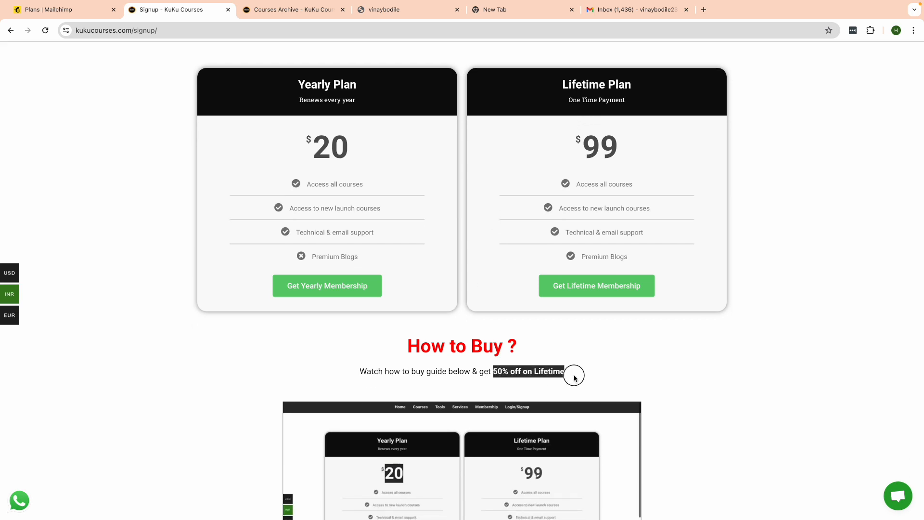
scroll(492, 276, "down", 3)
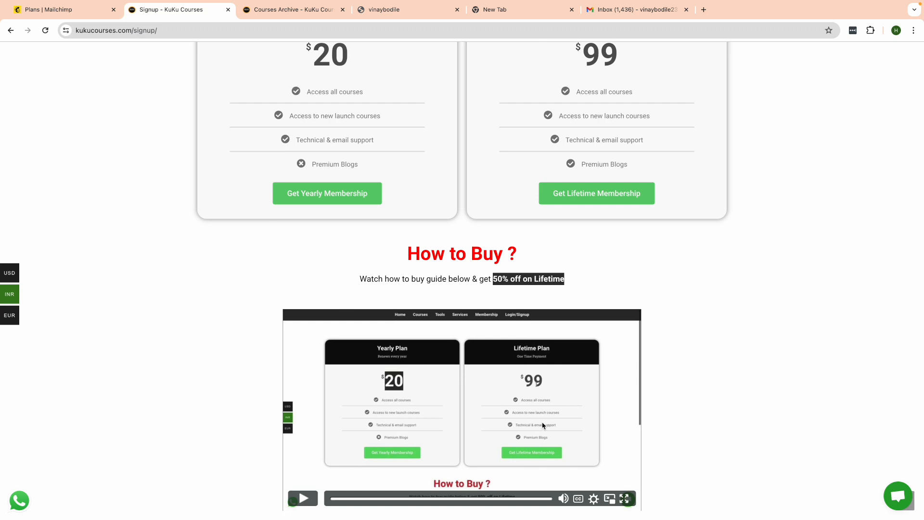
scroll(534, 262, "up", 3)
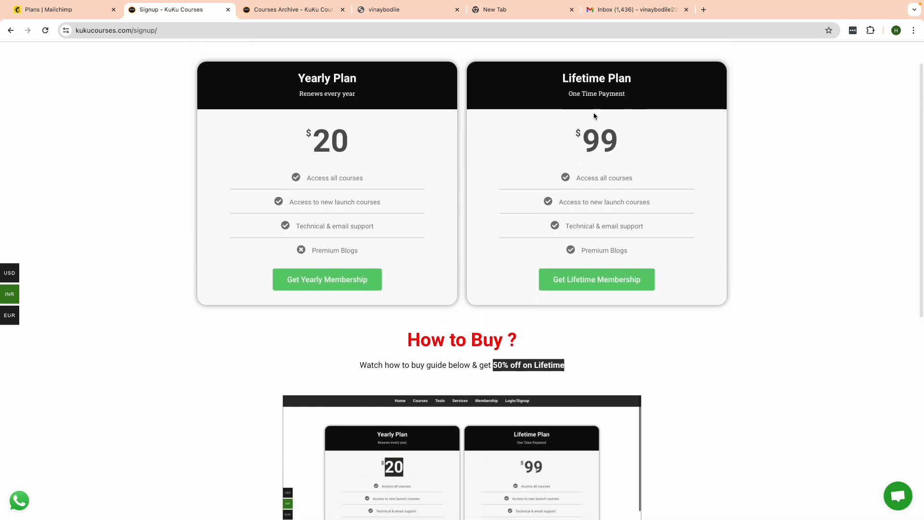
scroll(487, 240, "down", 2)
double_click(435, 277)
scroll(483, 241, "up", 4)
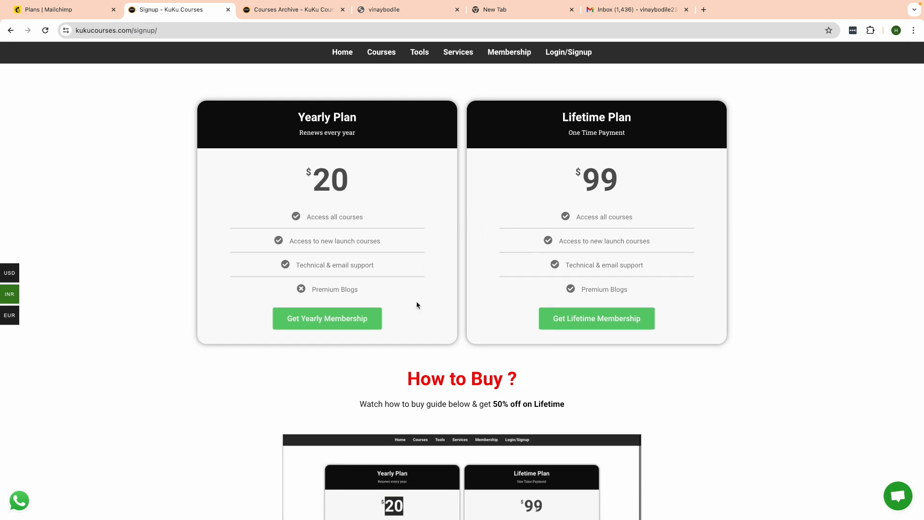
scroll(418, 305, "down", 3)
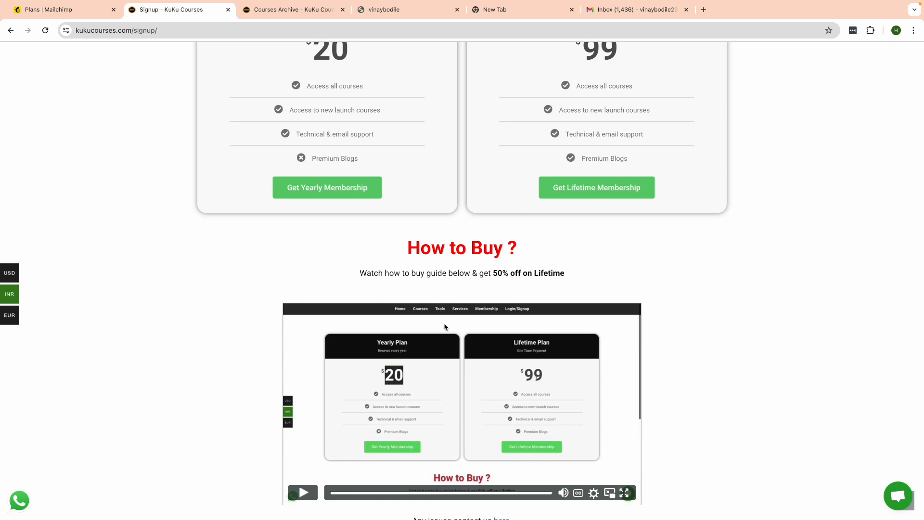
scroll(421, 192, "up", 3)
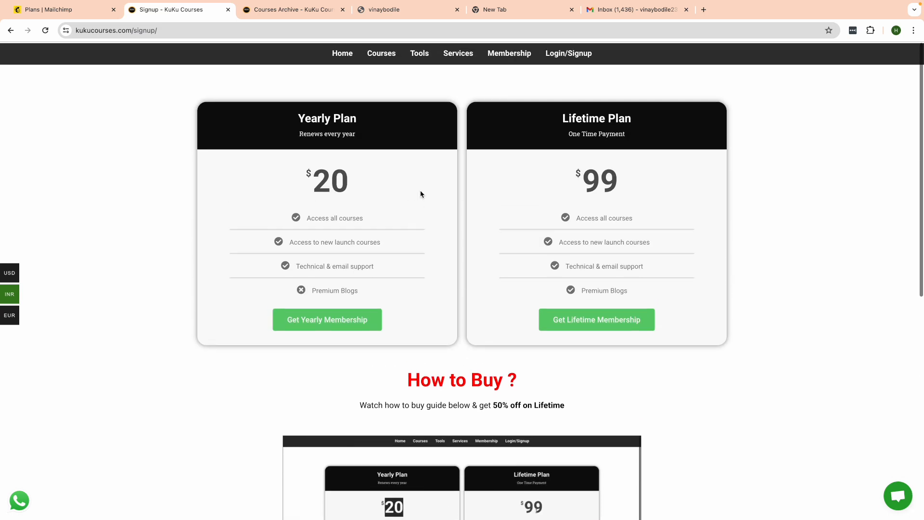
scroll(474, 221, "up", 1)
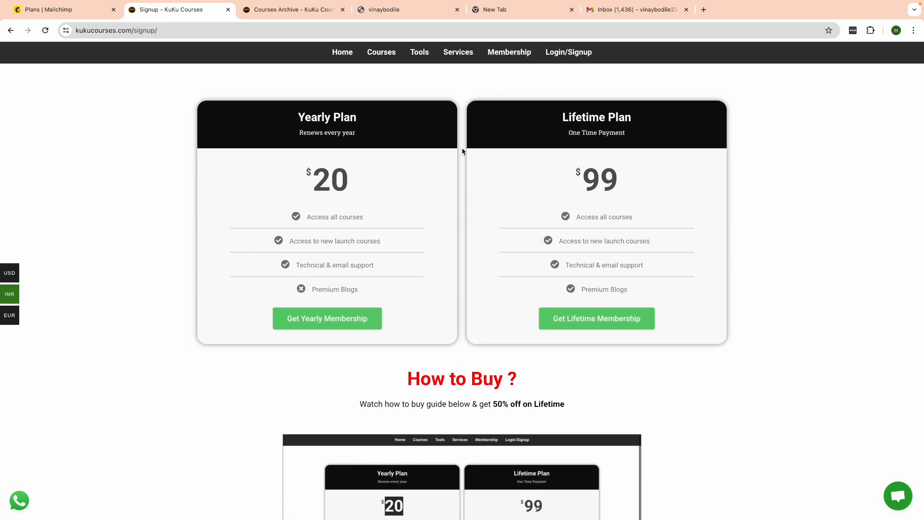
- Load the course list in place of the membership plans, and check Mailchimp's upgrade pricing once more before closing it
left_click(380, 62)
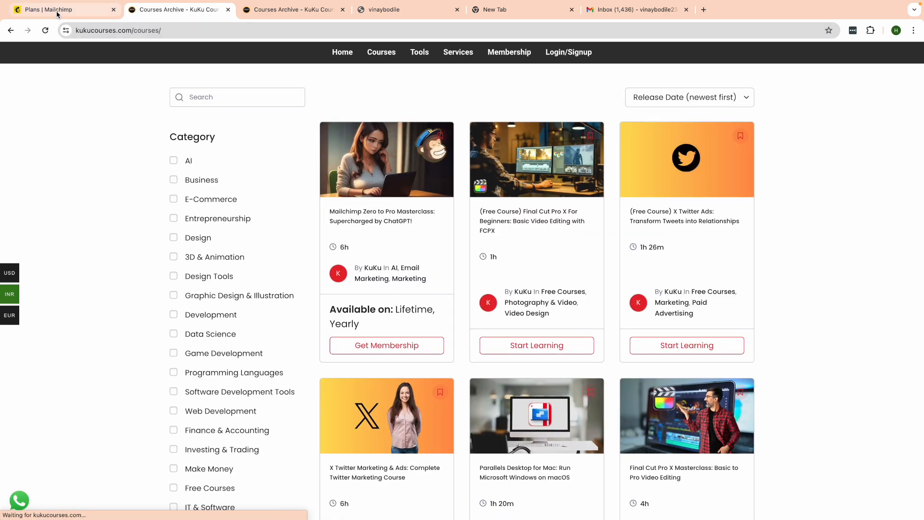
left_click(58, 11)
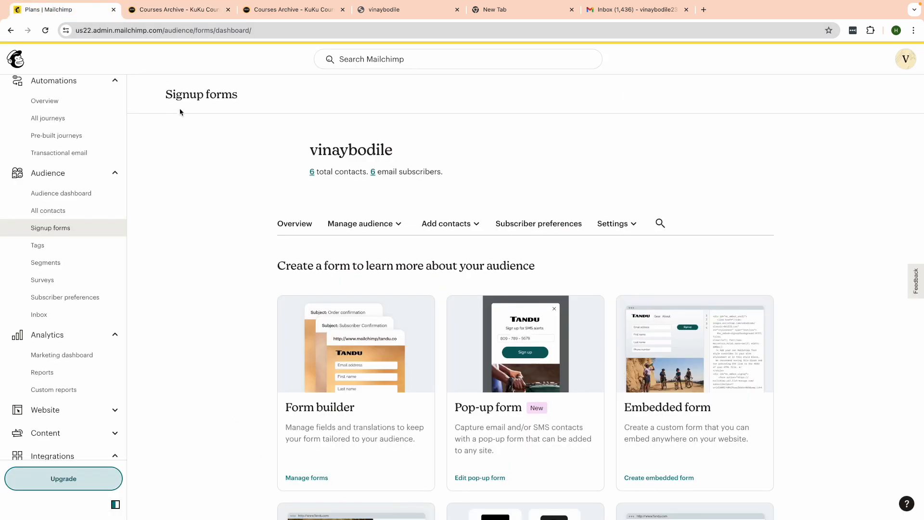
left_click(72, 487)
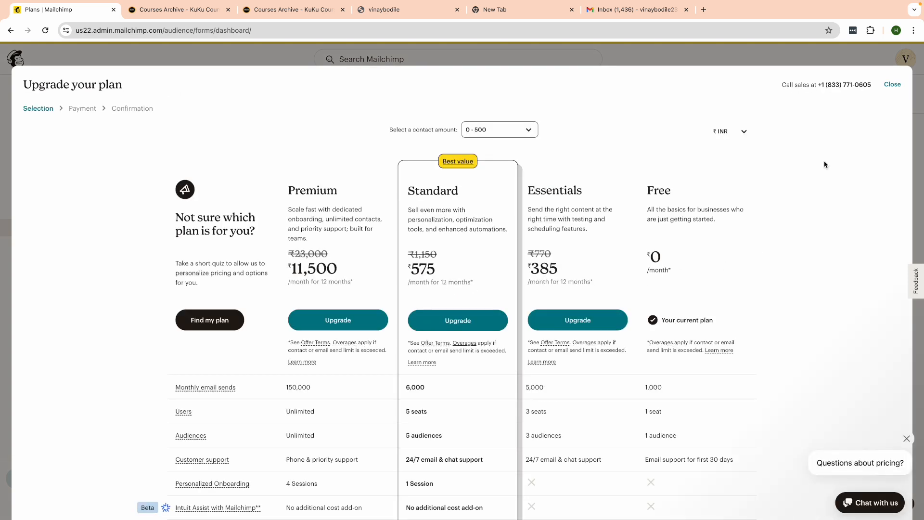
left_click(893, 86)
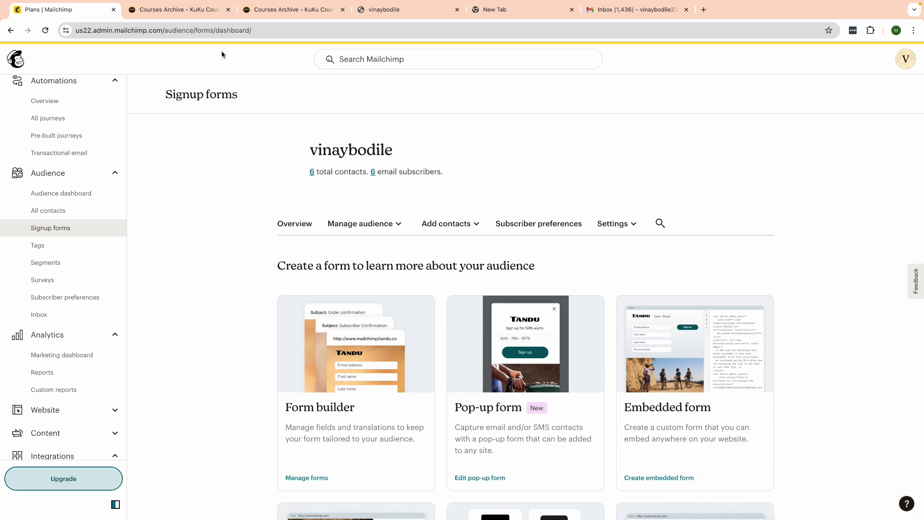
- Open the Mailchimp Zero to Pro Masterclass page on KuKu Courses and expand its Types of Mailchimp Forms section
left_click(187, 13)
left_click(376, 217)
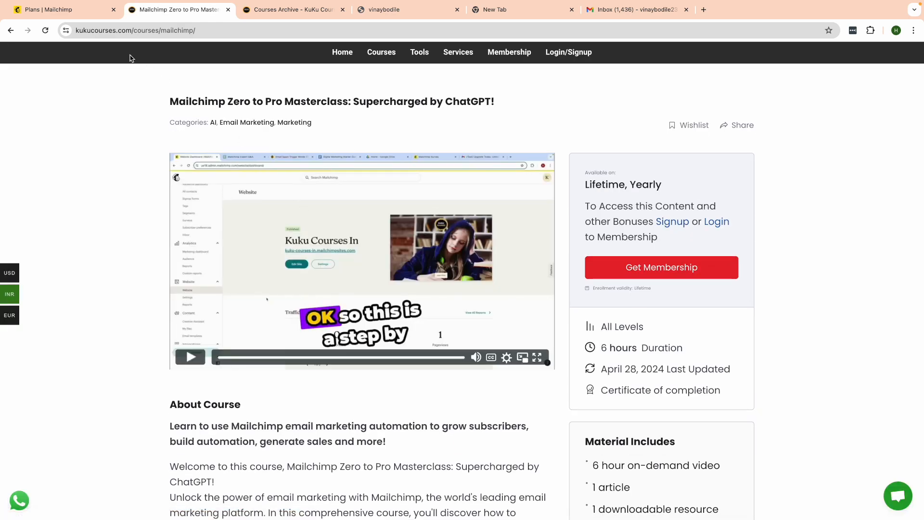
scroll(160, 365, "down", 20)
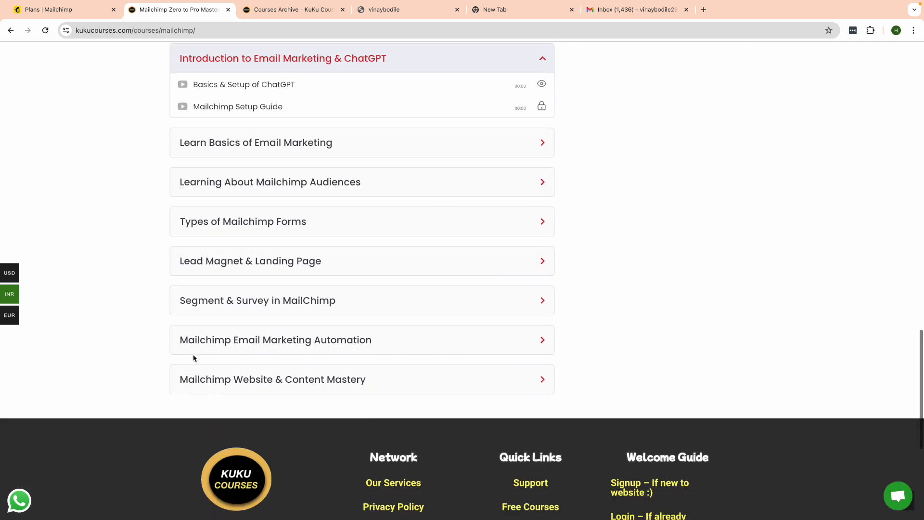
left_click(289, 222)
- Switch to Mailchimp and open the list of all campaigns
left_click(62, 10)
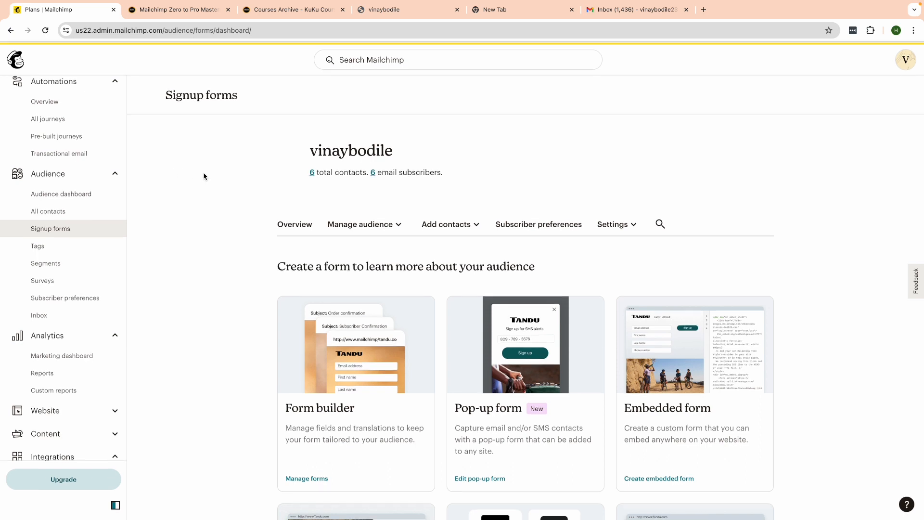
scroll(91, 175, "up", 2)
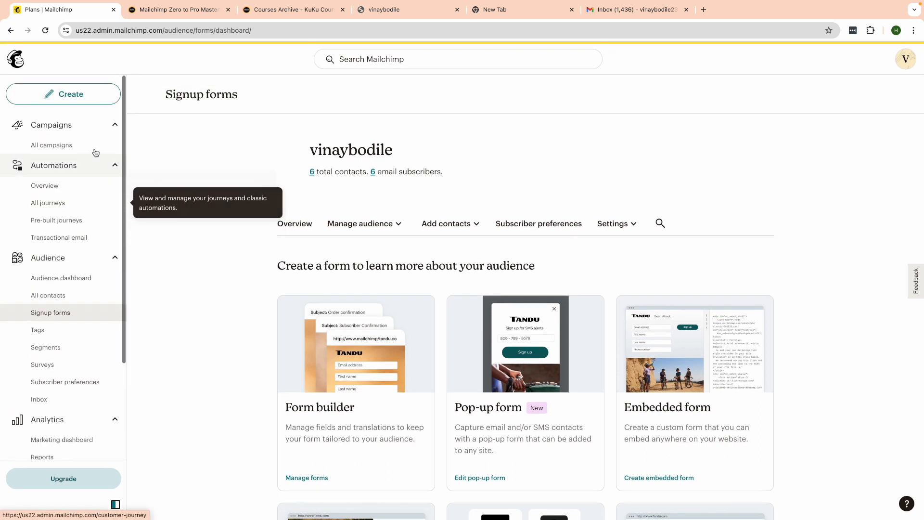
left_click(71, 146)
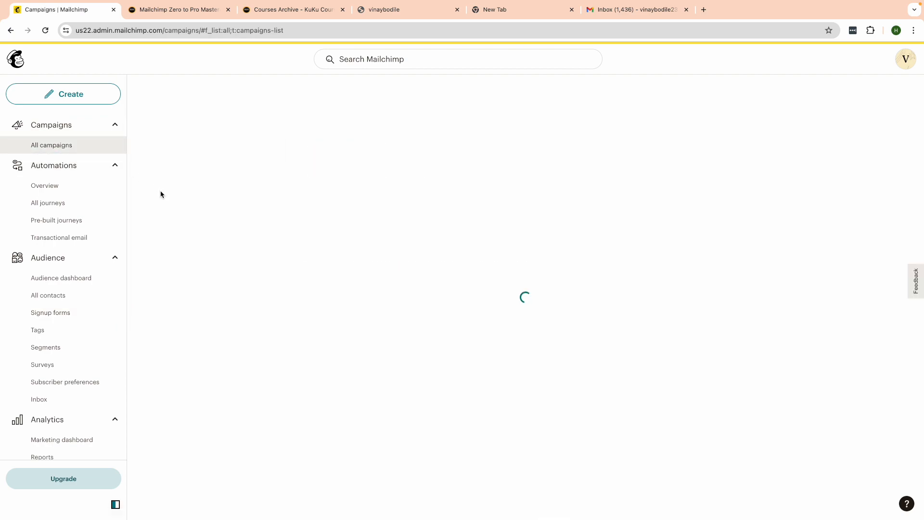
- Return to the KuKu Courses Mailchimp course page and point out the course duration in its details
left_click(192, 15)
scroll(607, 232, "up", 9)
scroll(609, 231, "up", 8)
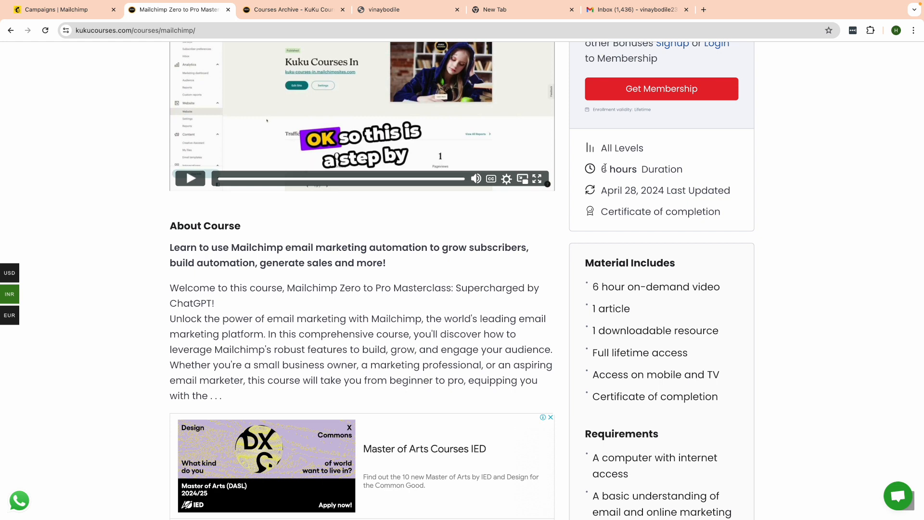
left_click_drag(603, 169, 612, 170)
scroll(608, 201, "up", 1)
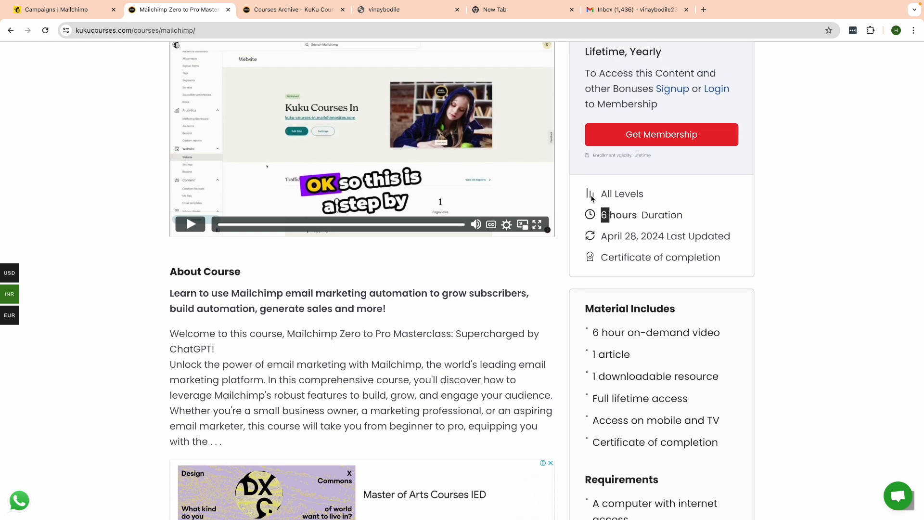
triple_click(617, 216)
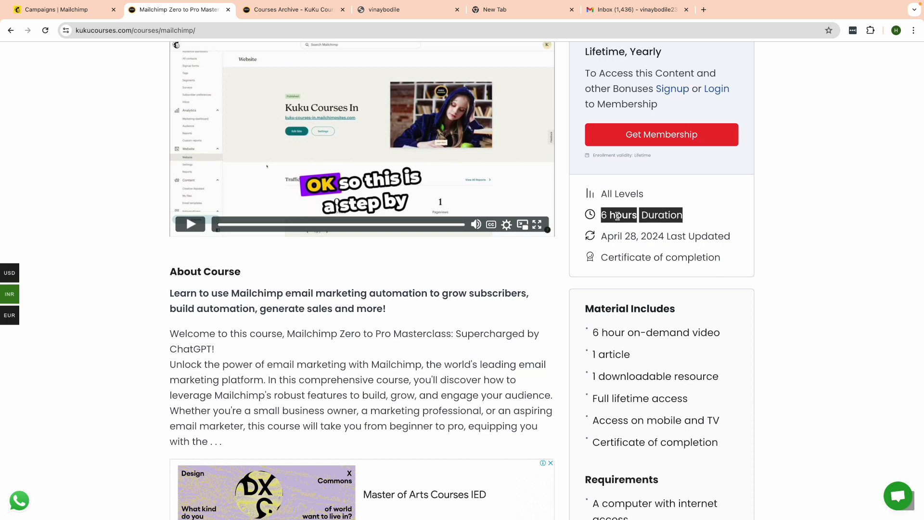
- Switch to Mailchimp, open its upgrade plans and compare the features of the Premium, Standard, Essentials and Free plans
left_click(52, 13)
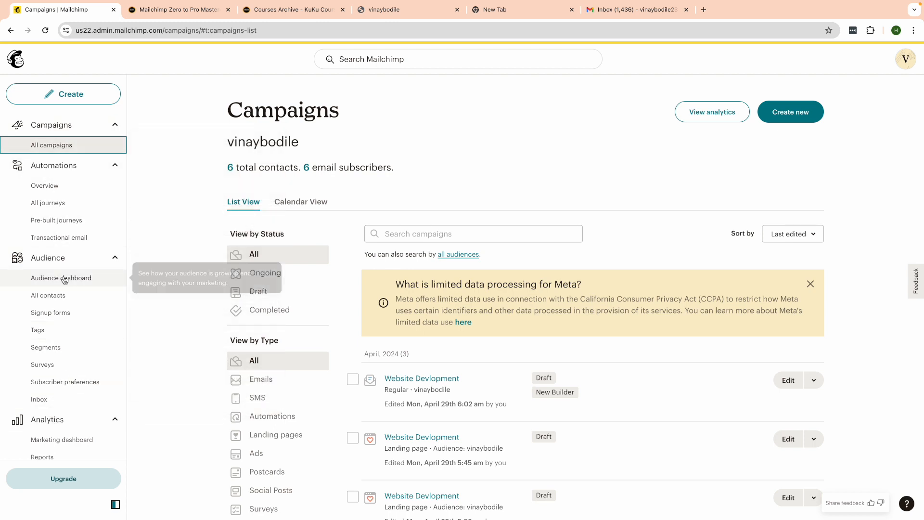
left_click(64, 479)
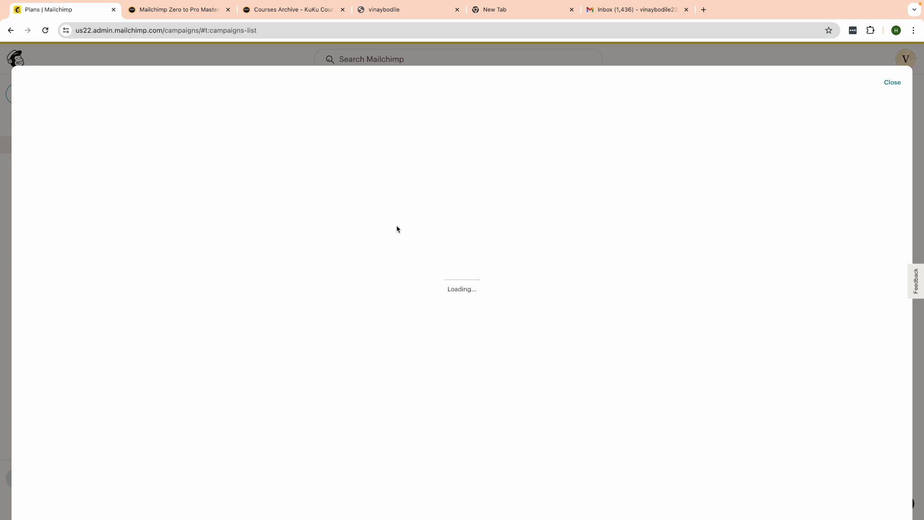
scroll(347, 385, "down", 5)
scroll(337, 337, "down", 3)
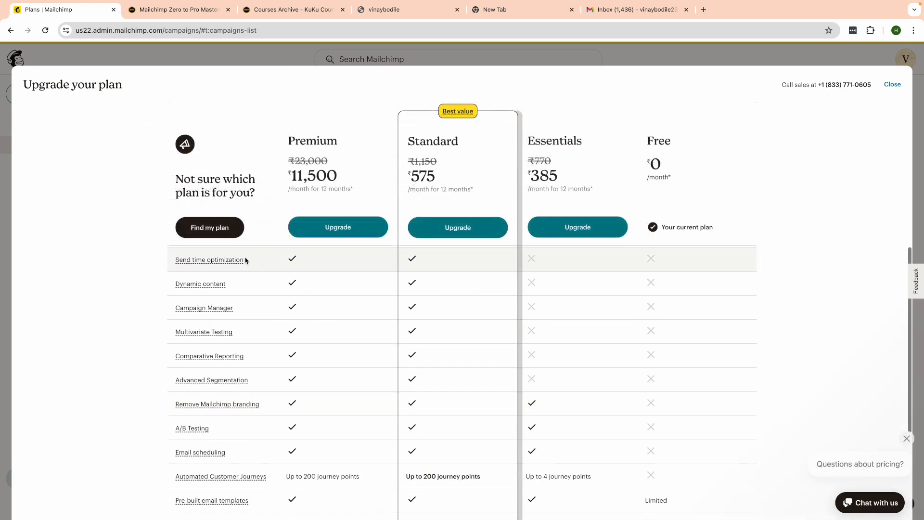
scroll(330, 298, "down", 2)
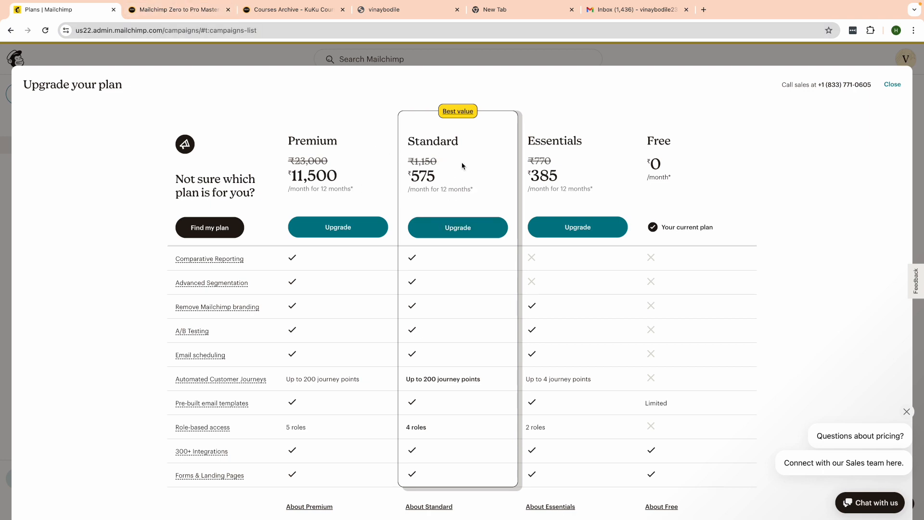
scroll(459, 192, "down", 1)
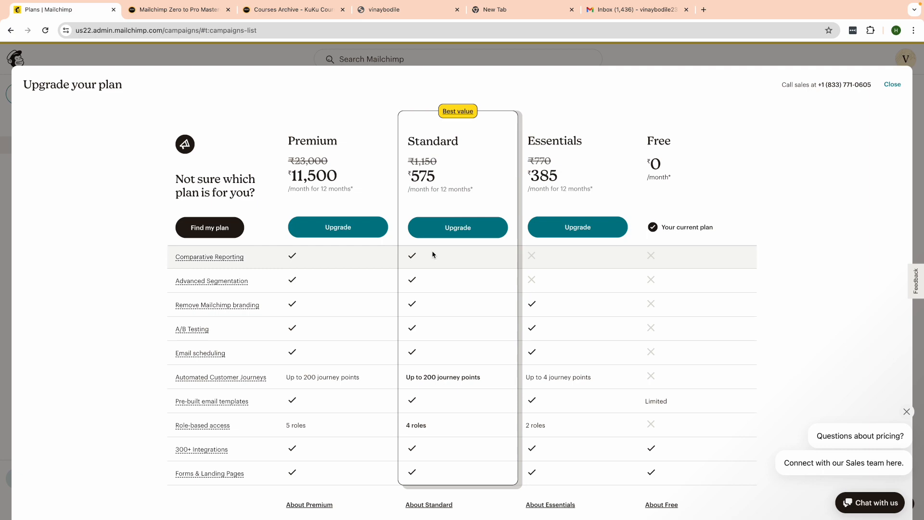
scroll(423, 332, "down", 3)
scroll(314, 321, "up", 10)
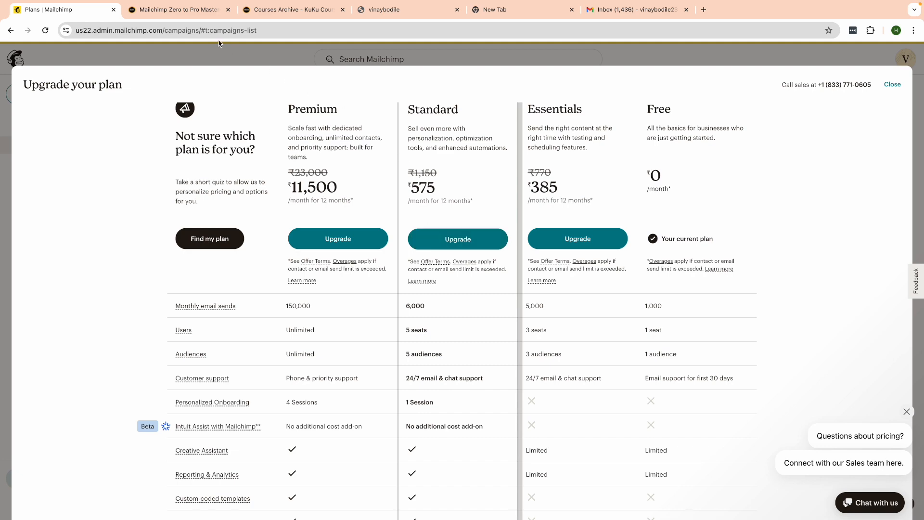
- Review the top of the KuKu Courses Mailchimp course page, then return to Mailchimp and close the upgrade plan comparison
left_click(179, 12)
scroll(151, 208, "up", 3)
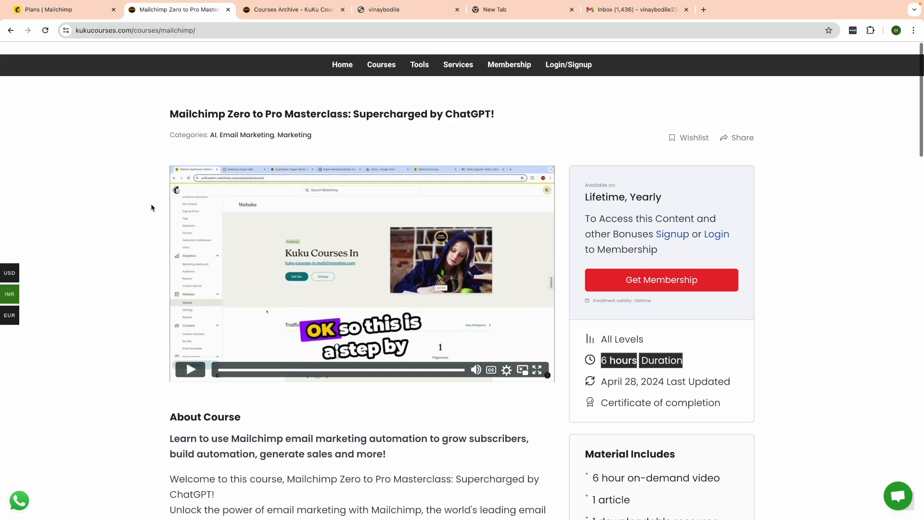
left_click(60, 10)
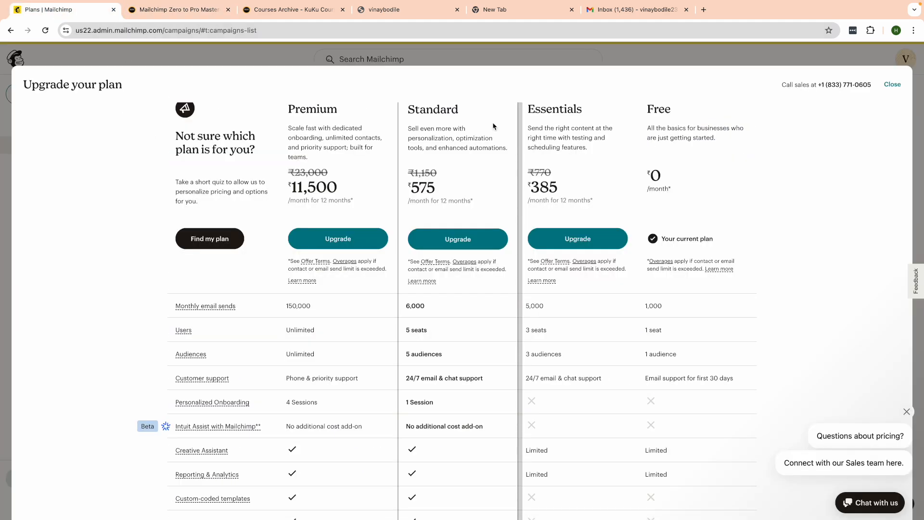
left_click(893, 85)
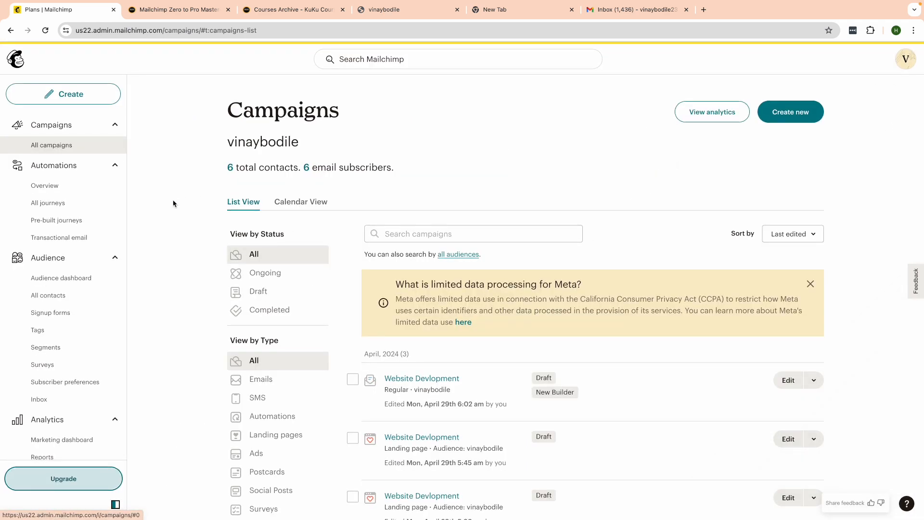